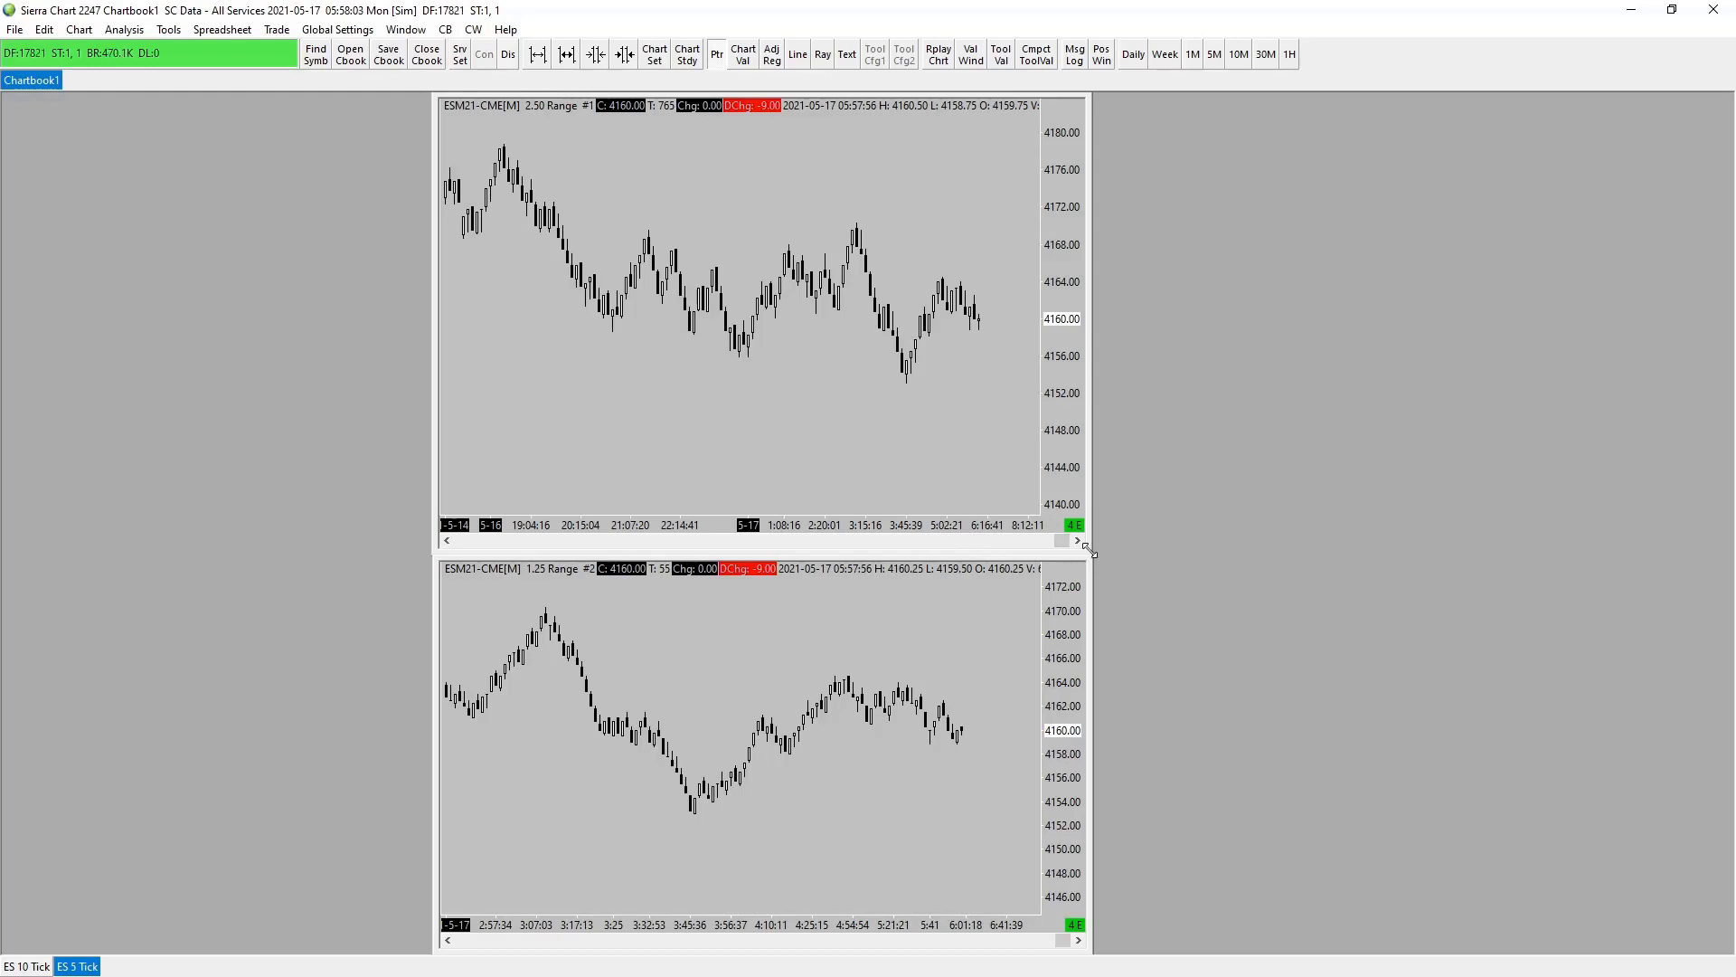
- Shorten the upper chart window, then move the lower chart window up against it and extend its bottom edge
left_click_drag(1088, 549, 1091, 522)
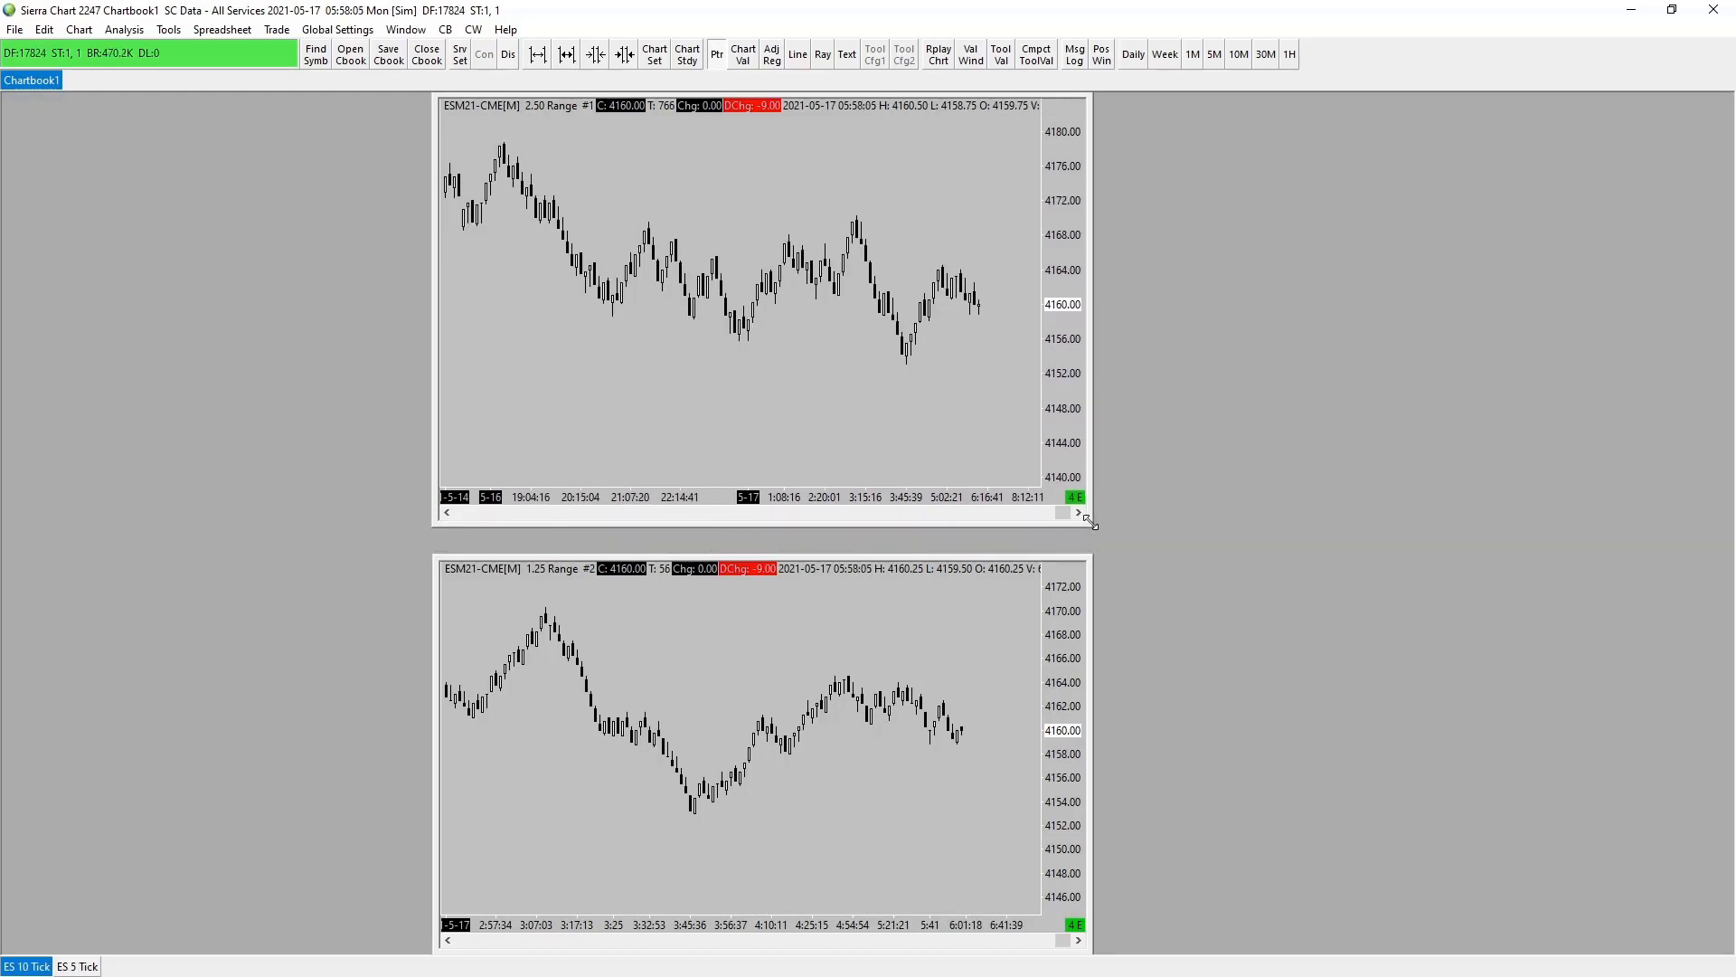
mouse_move(769, 557)
left_mouse_down()
mouse_move(767, 532)
mouse_move(786, 540)
left_mouse_up()
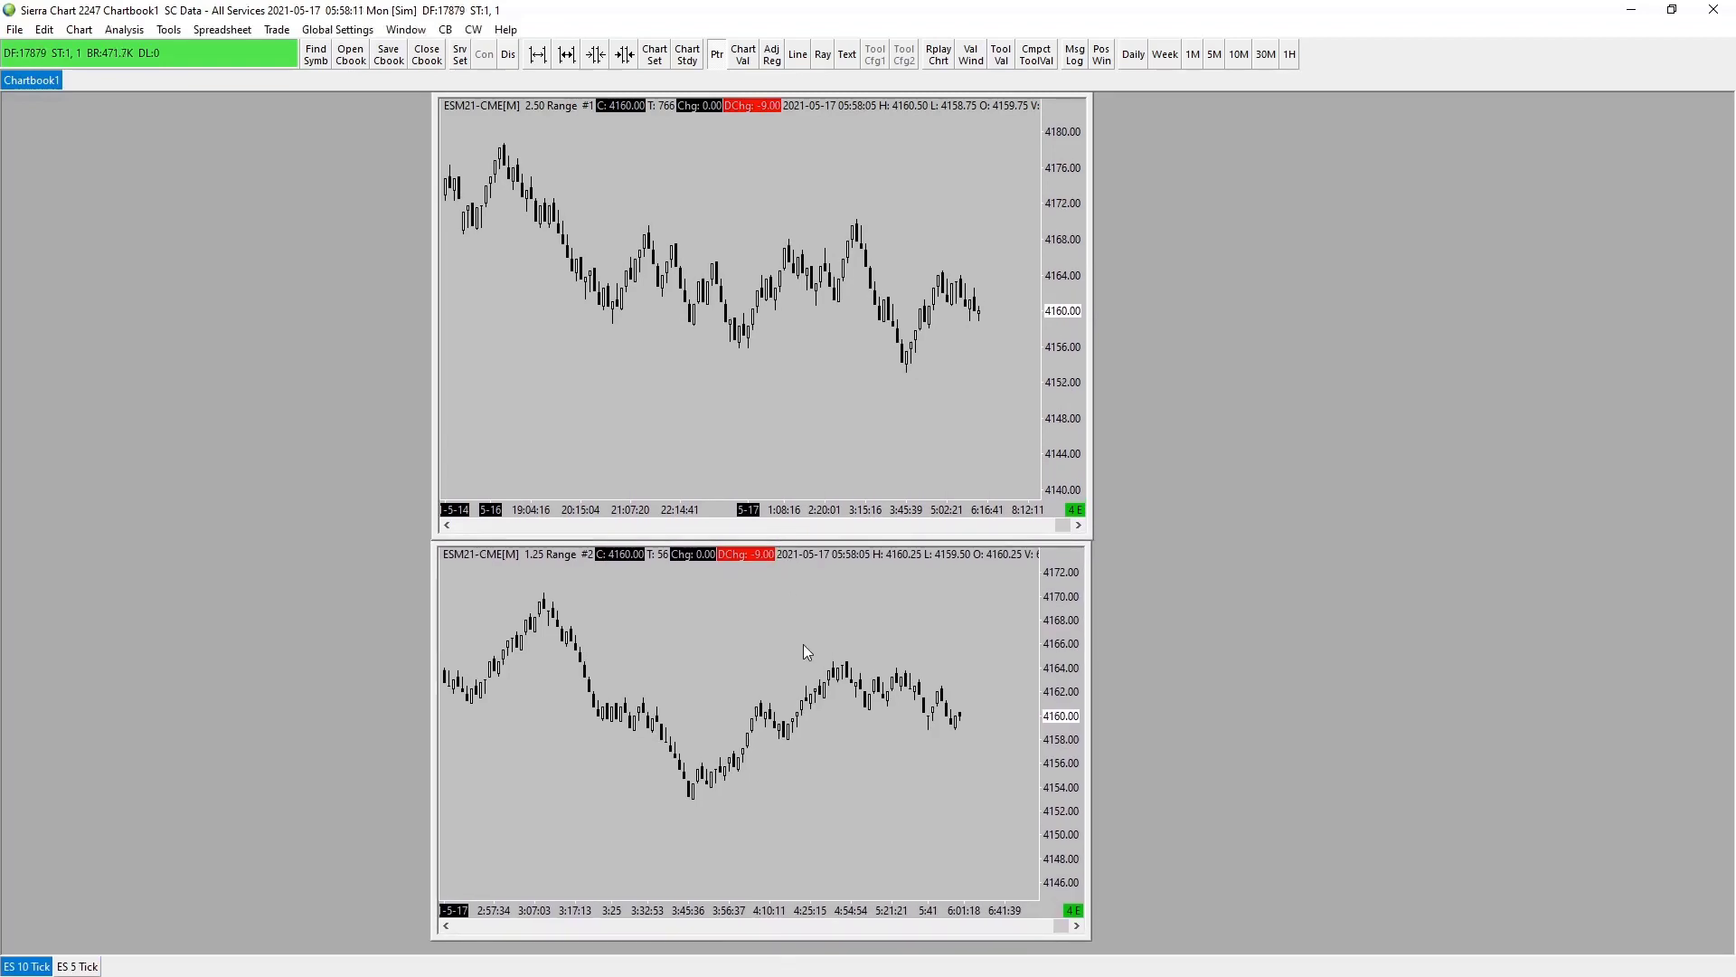
left_click_drag(810, 940, 808, 952)
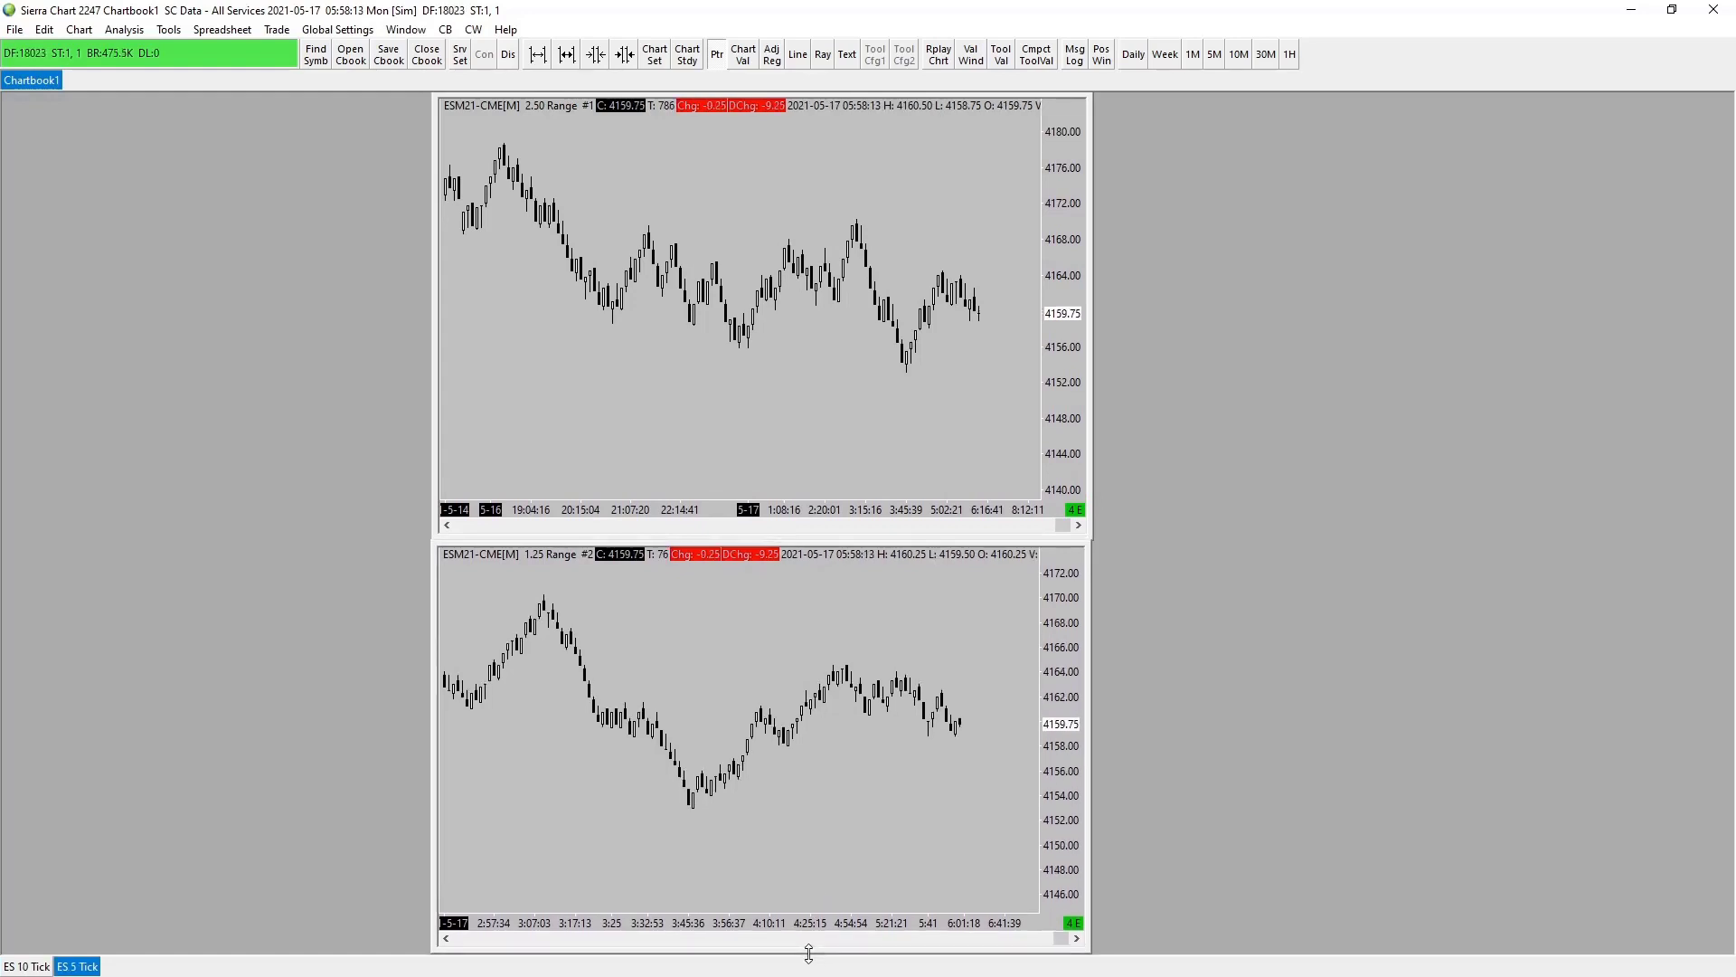
- Duplicate the ES 10 Tick chart within the chartbook
left_click(26, 966)
right_click(27, 967)
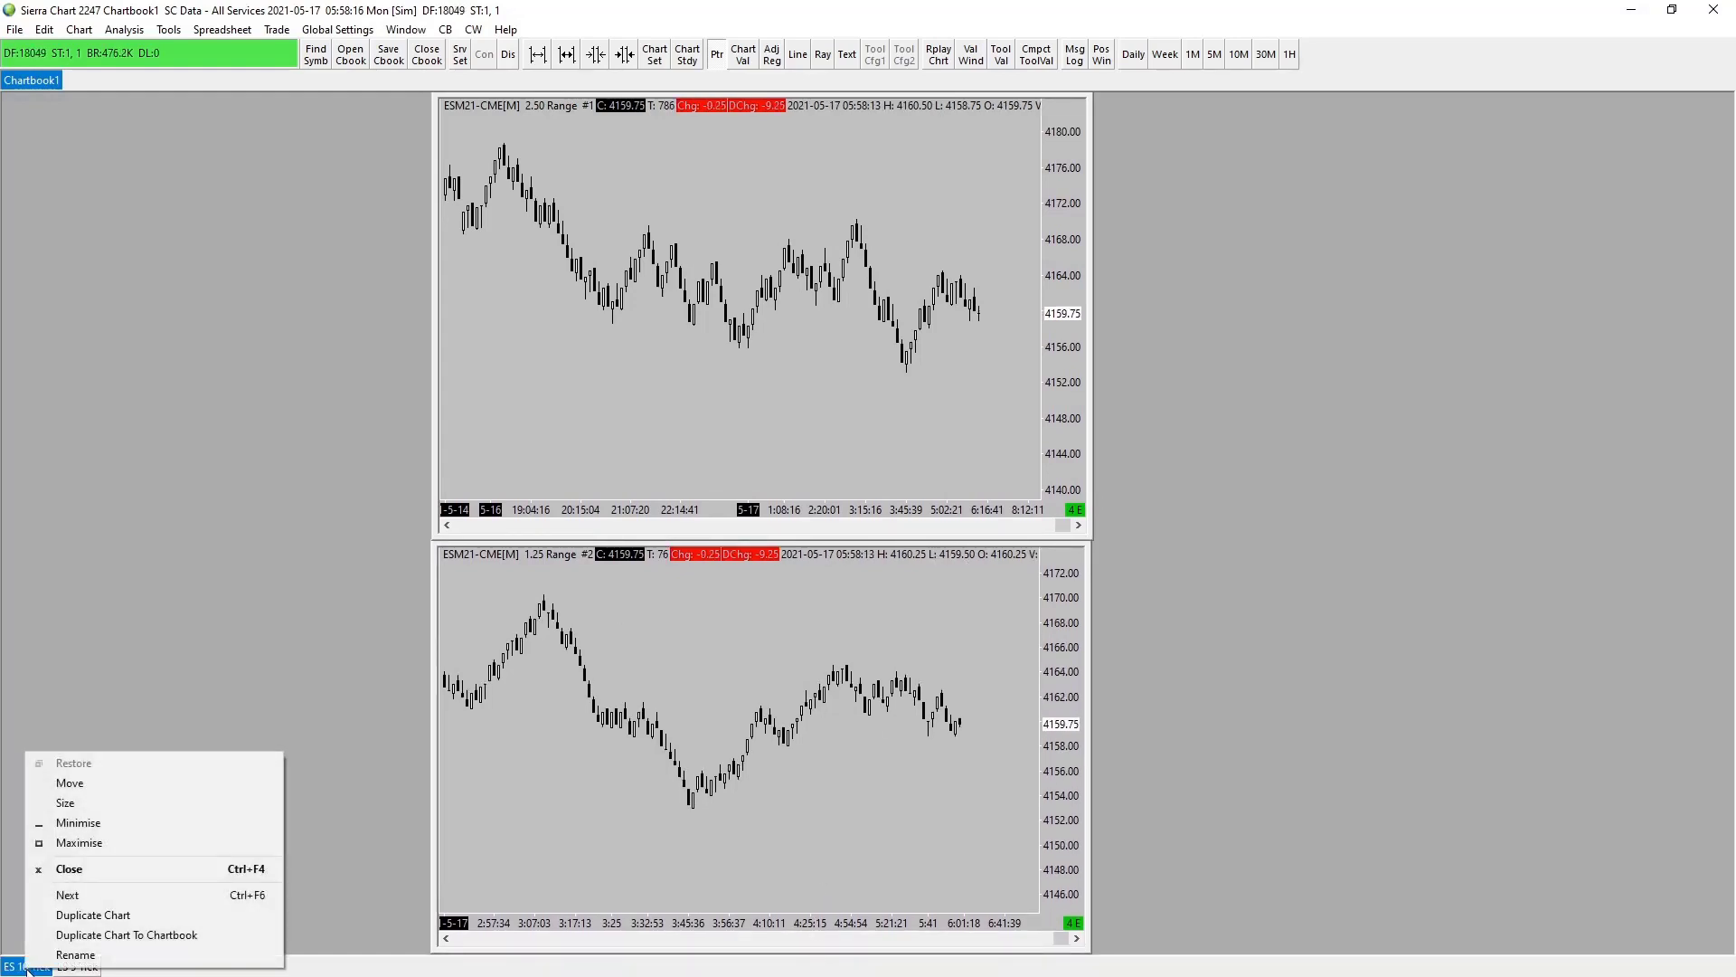
left_click(98, 916)
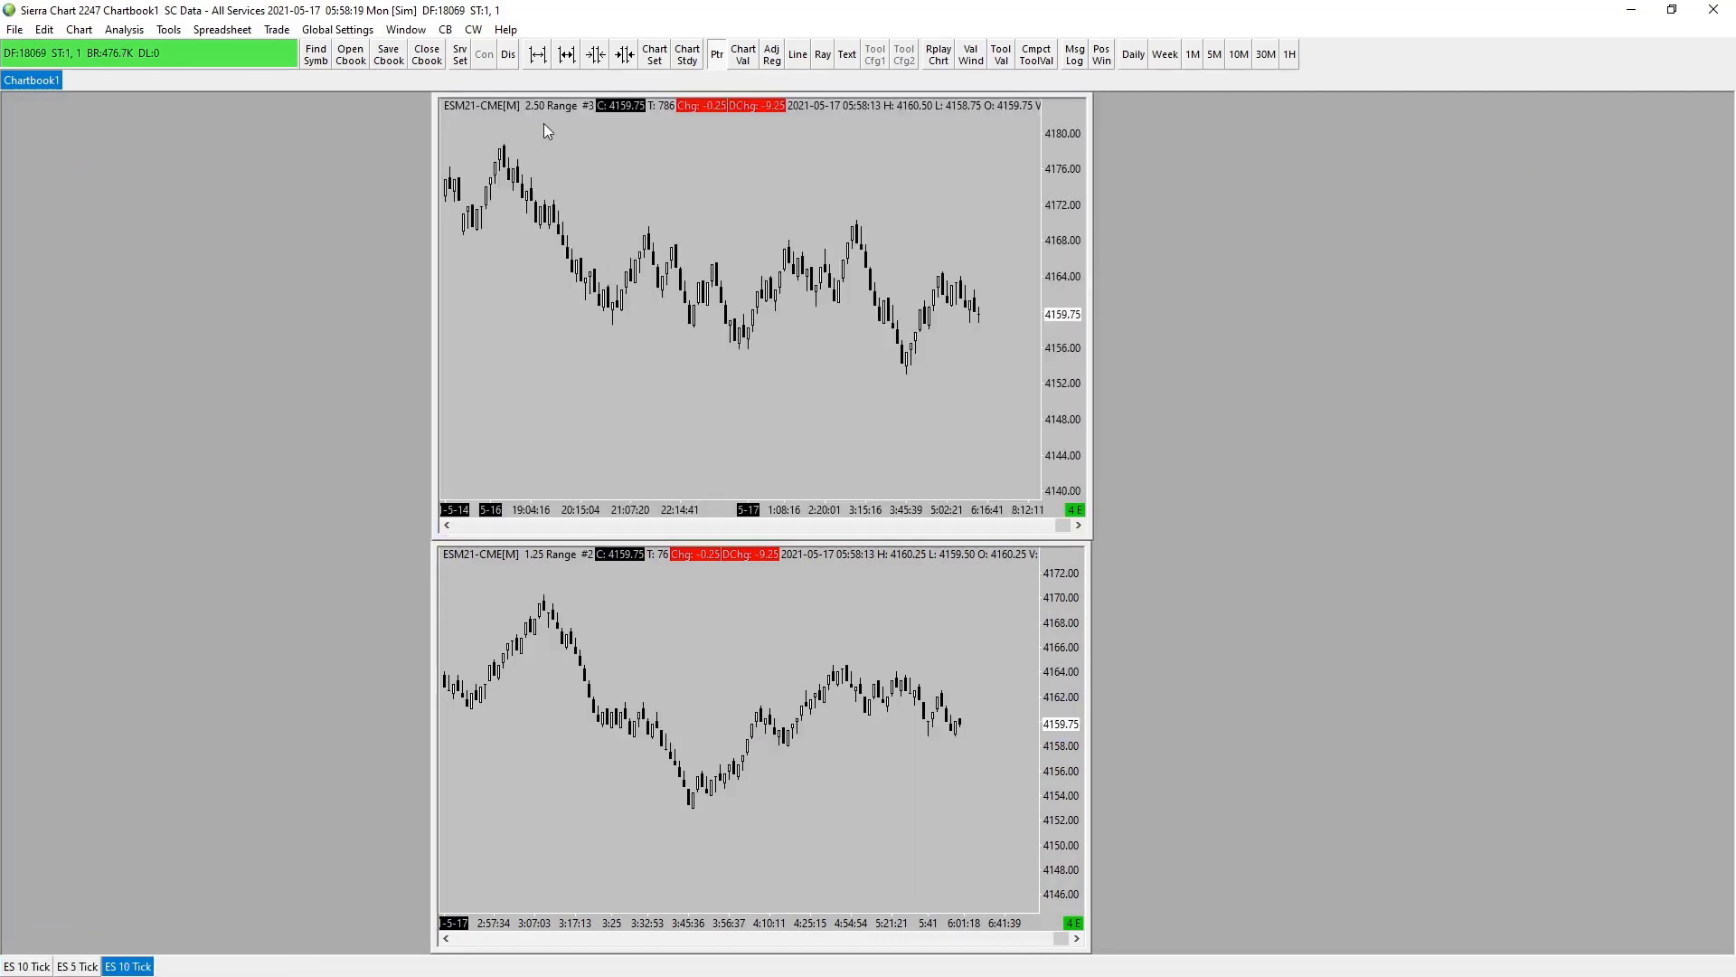
- Move the duplicated chart window down over the other two and enlarge it on both sides and at its bottom edge
left_click_drag(666, 105, 660, 231)
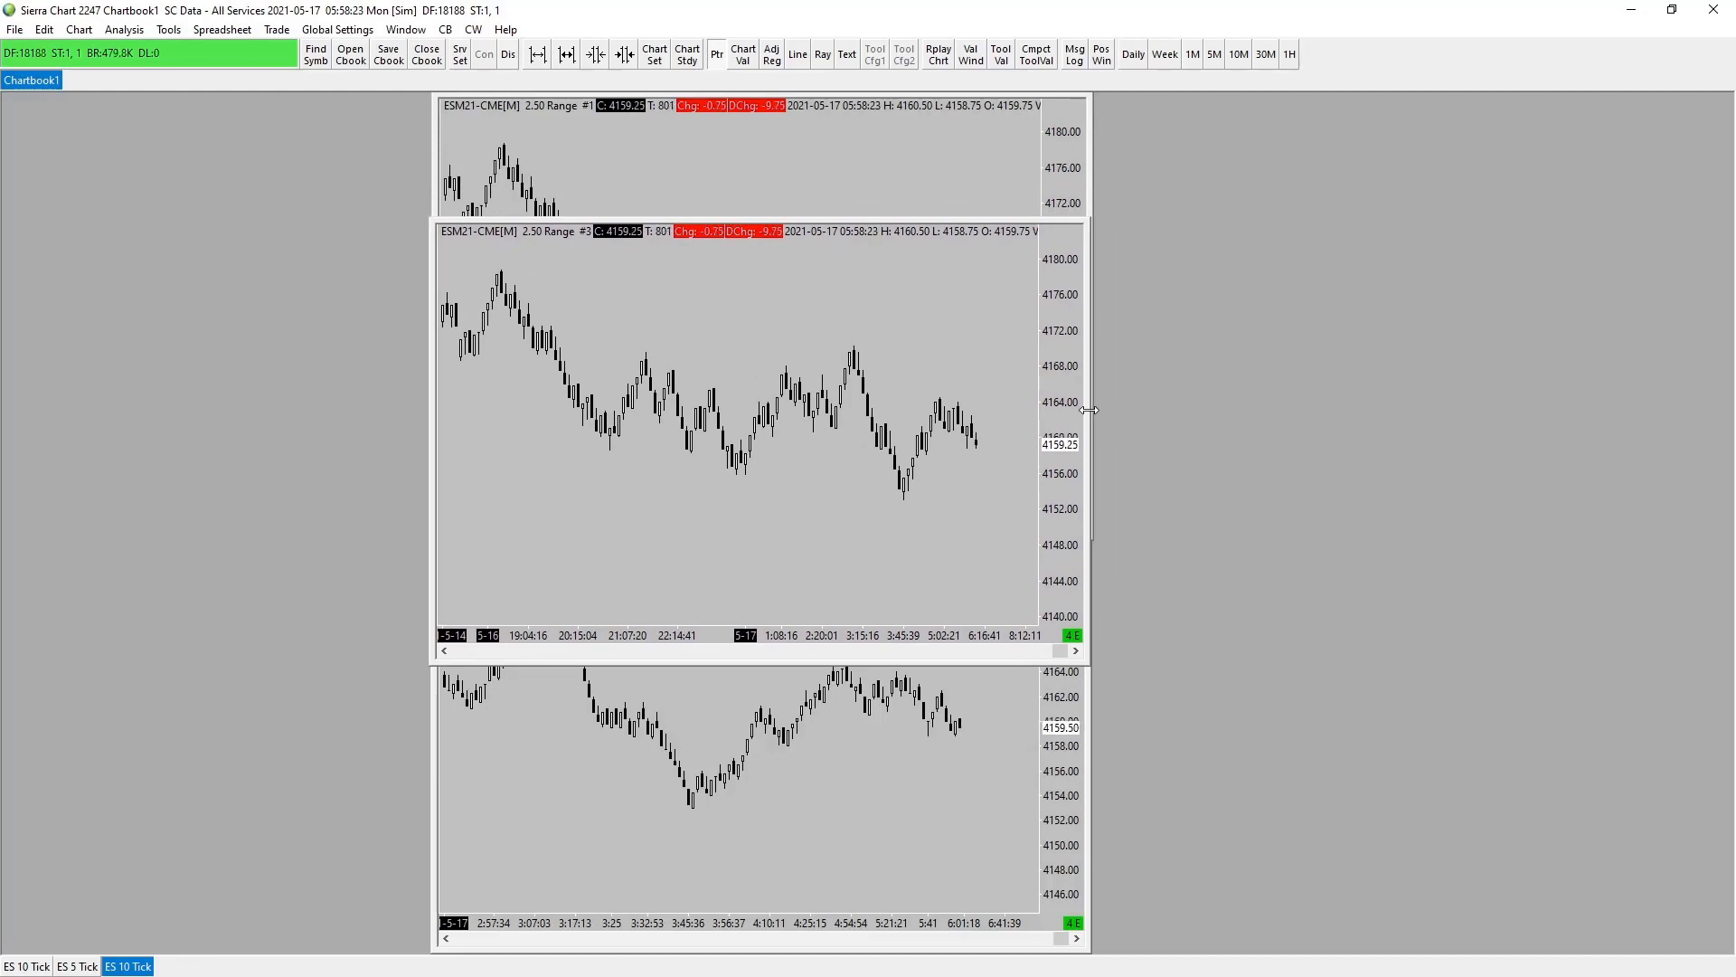
left_click_drag(1088, 410, 1179, 410)
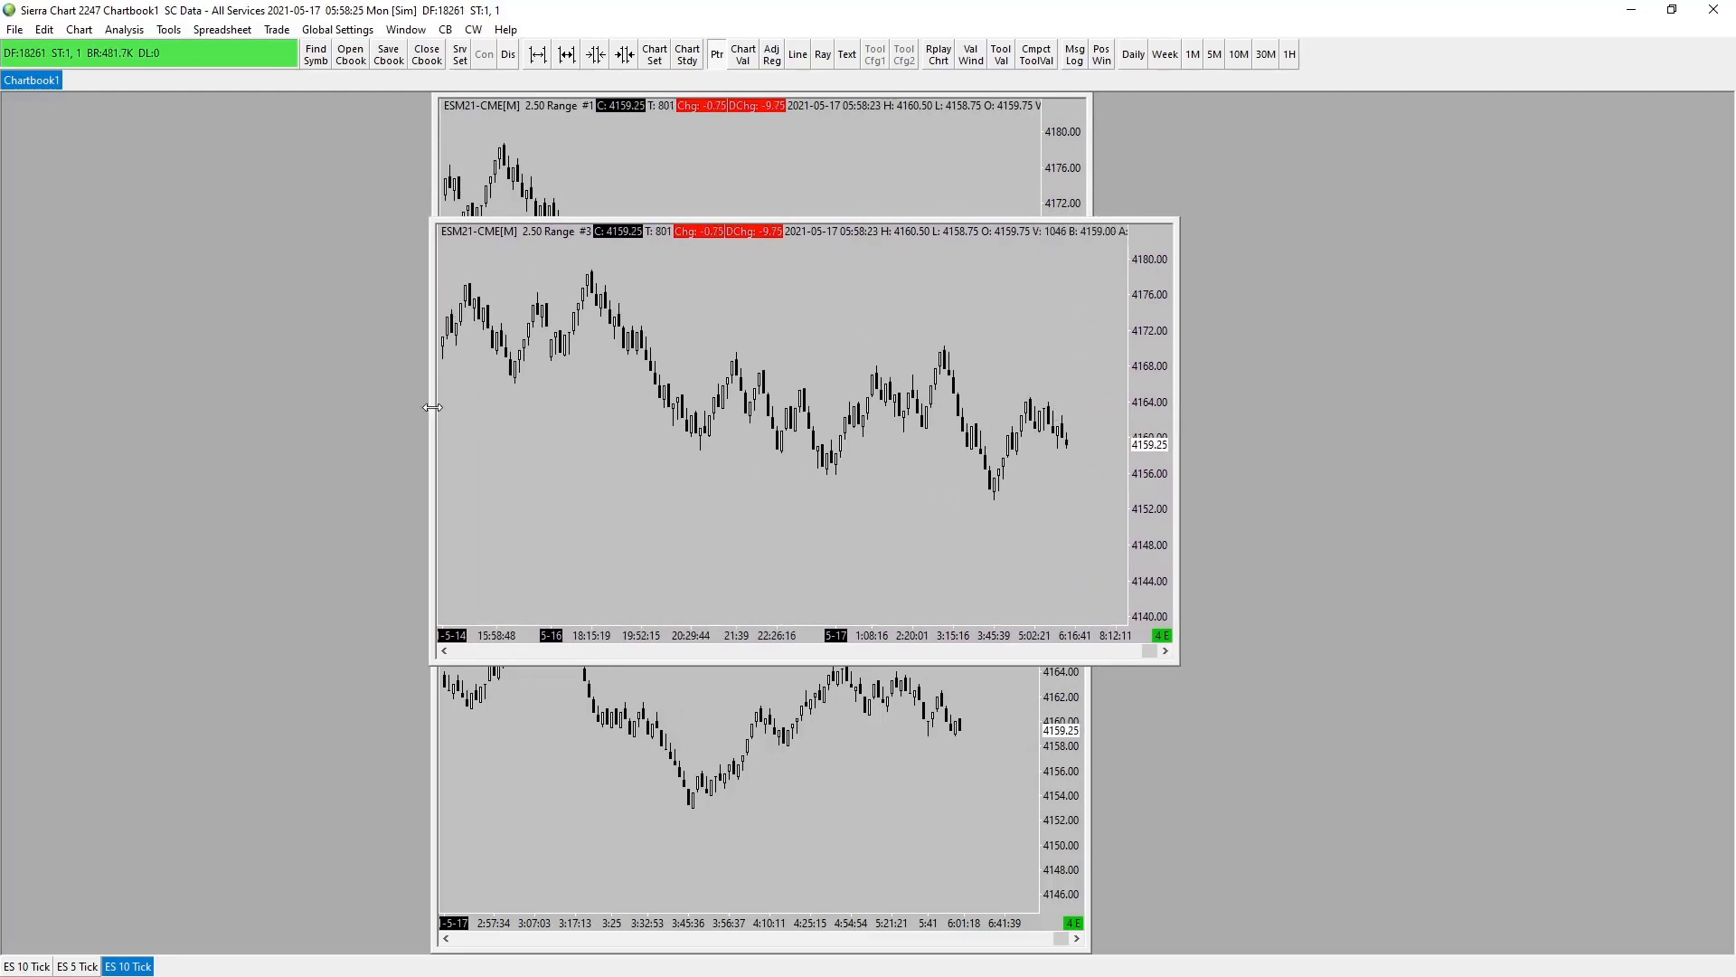
left_click_drag(433, 408, 308, 425)
left_click_drag(759, 663, 758, 707)
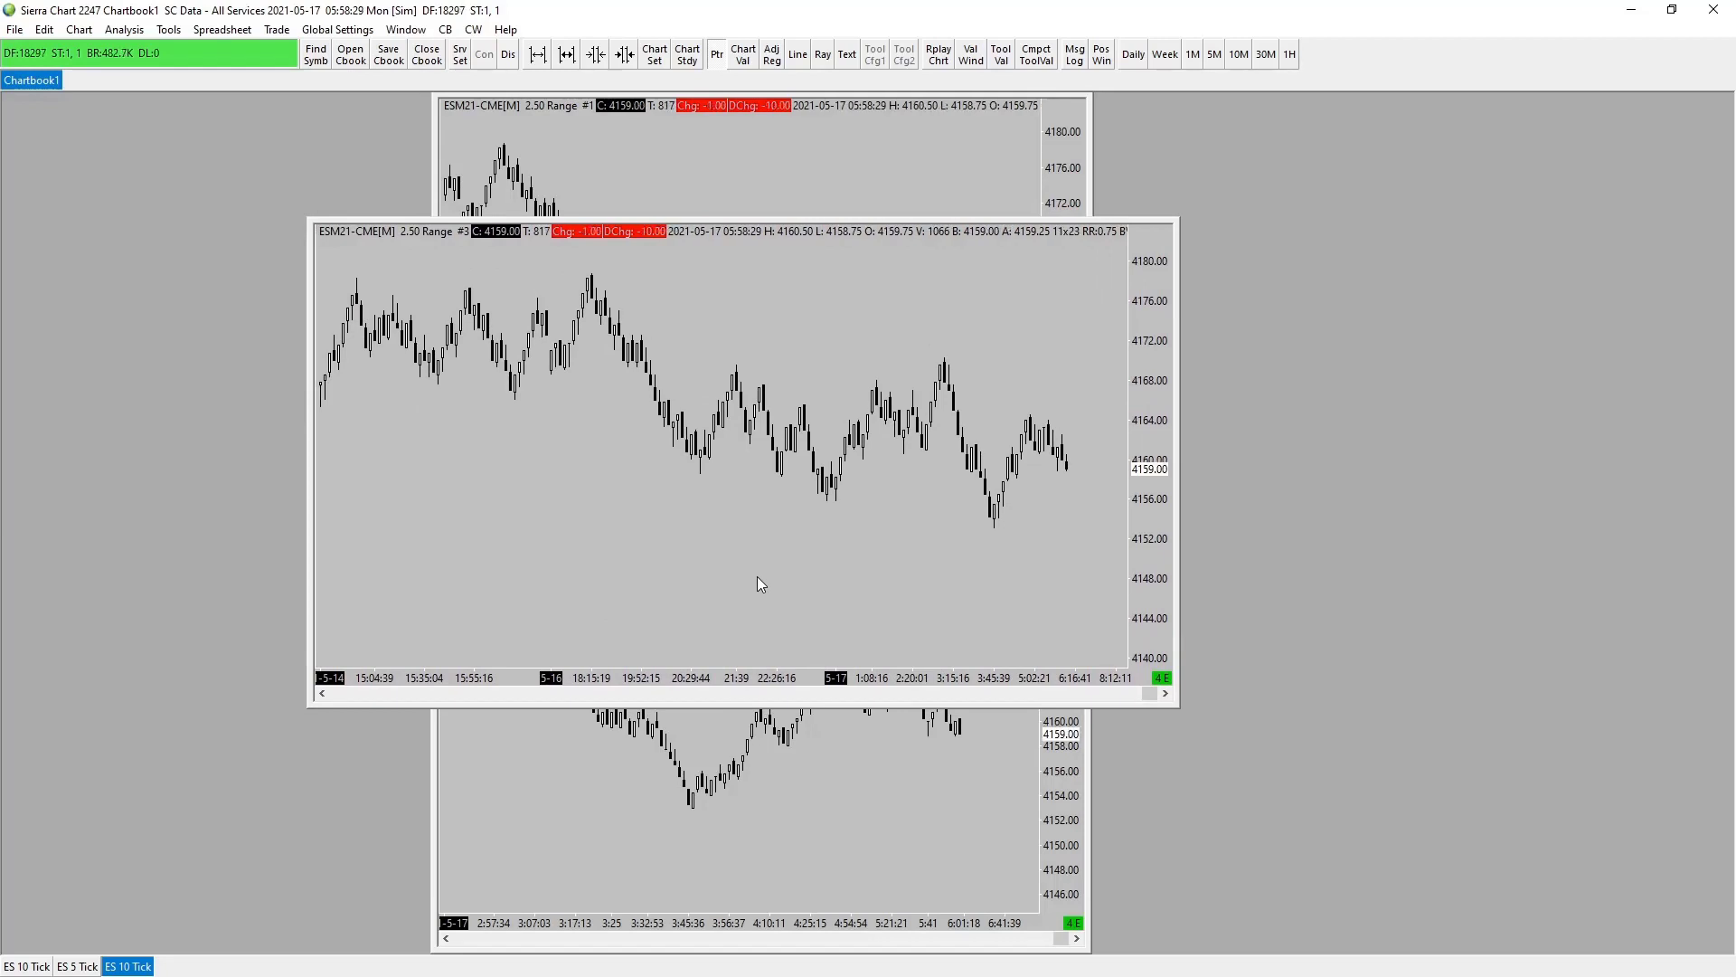
- Maximise the duplicated chart, leave more empty space after the latest bar and compress its price scale
double_click(757, 577)
middle_click(1119, 541)
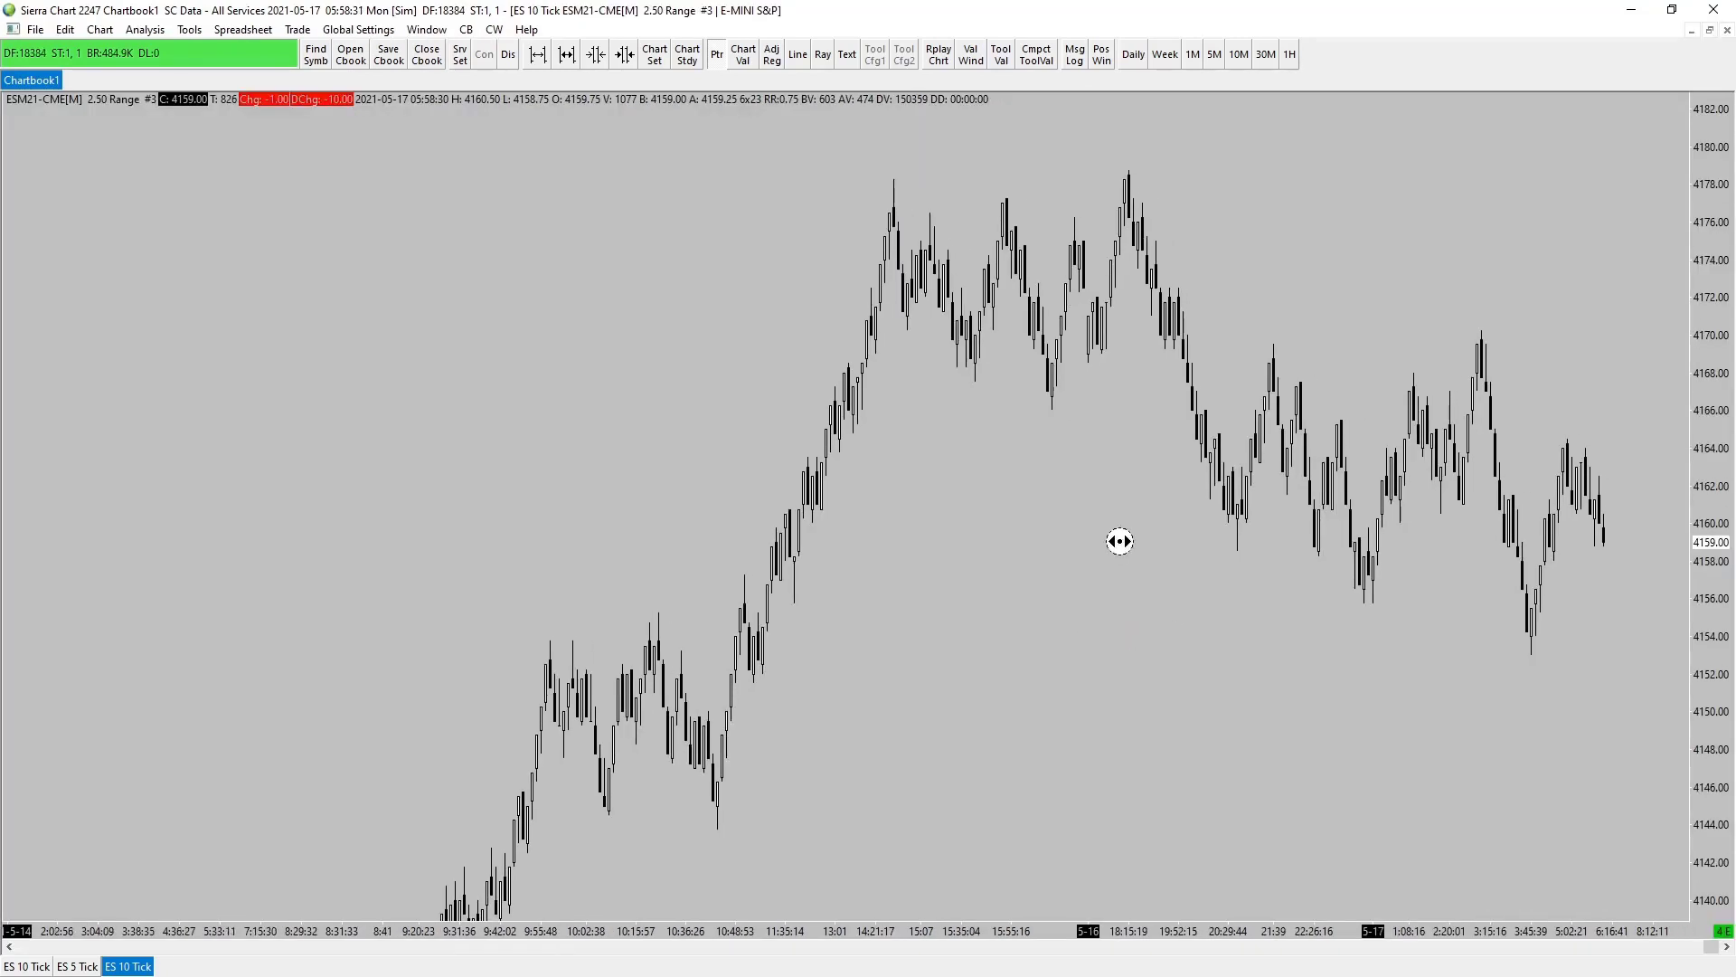
middle_click(1385, 711)
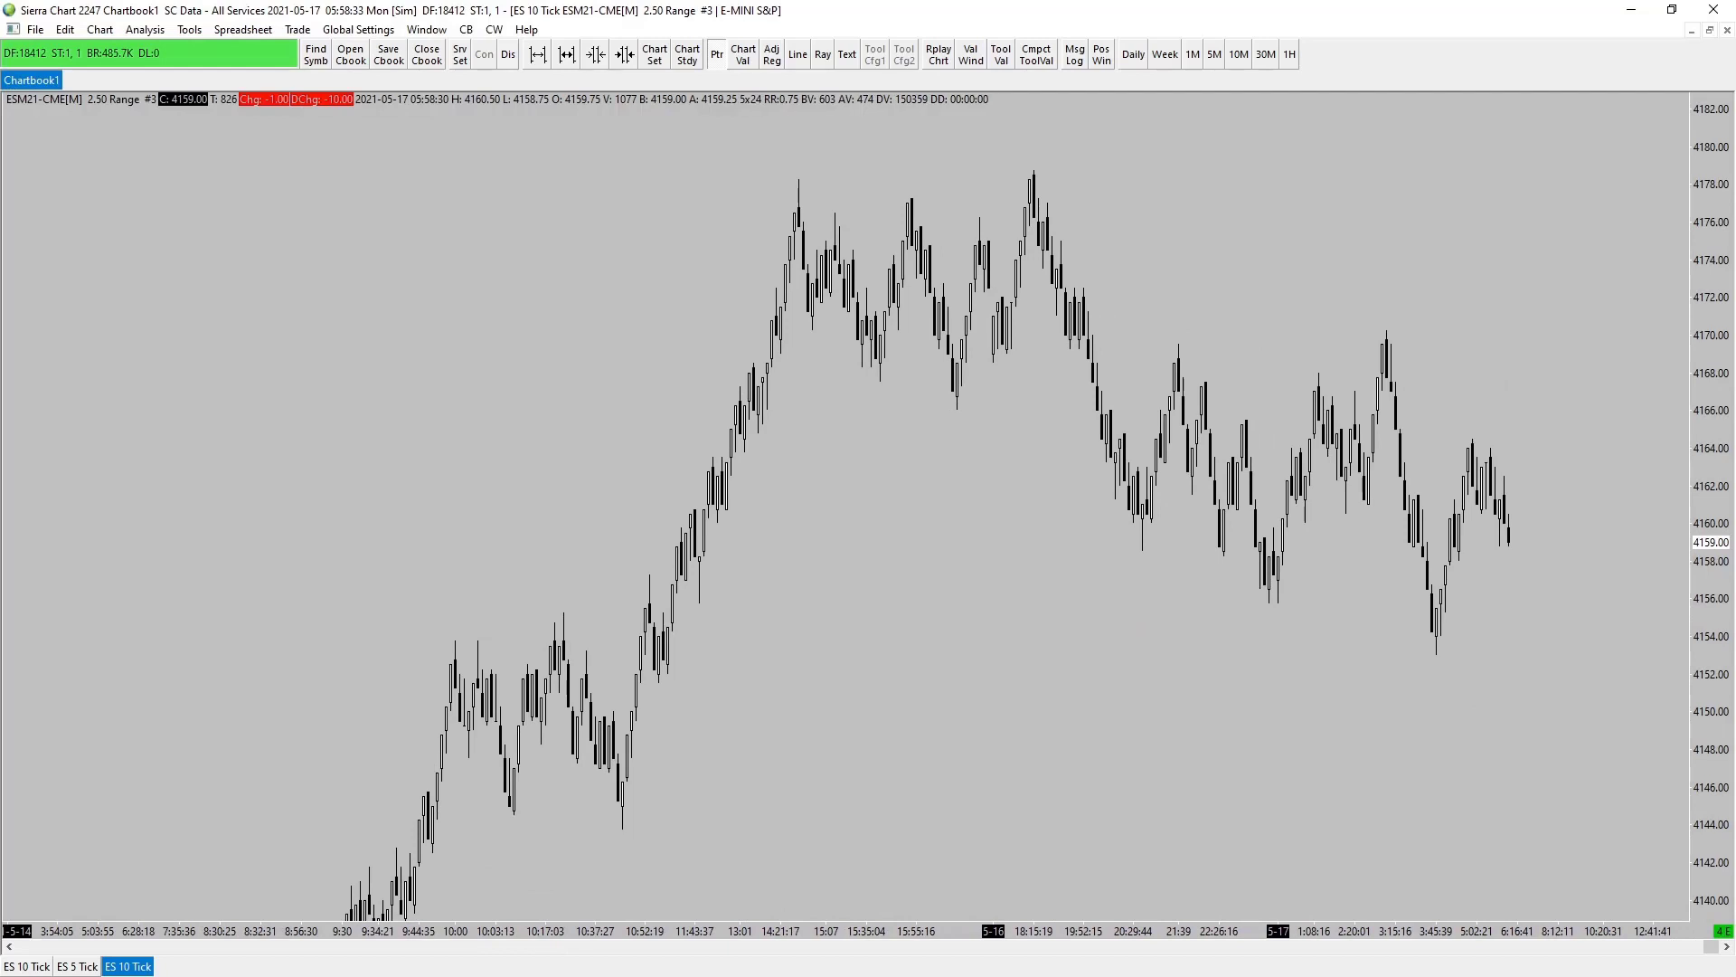
left_click_drag(1699, 740, 1711, 777)
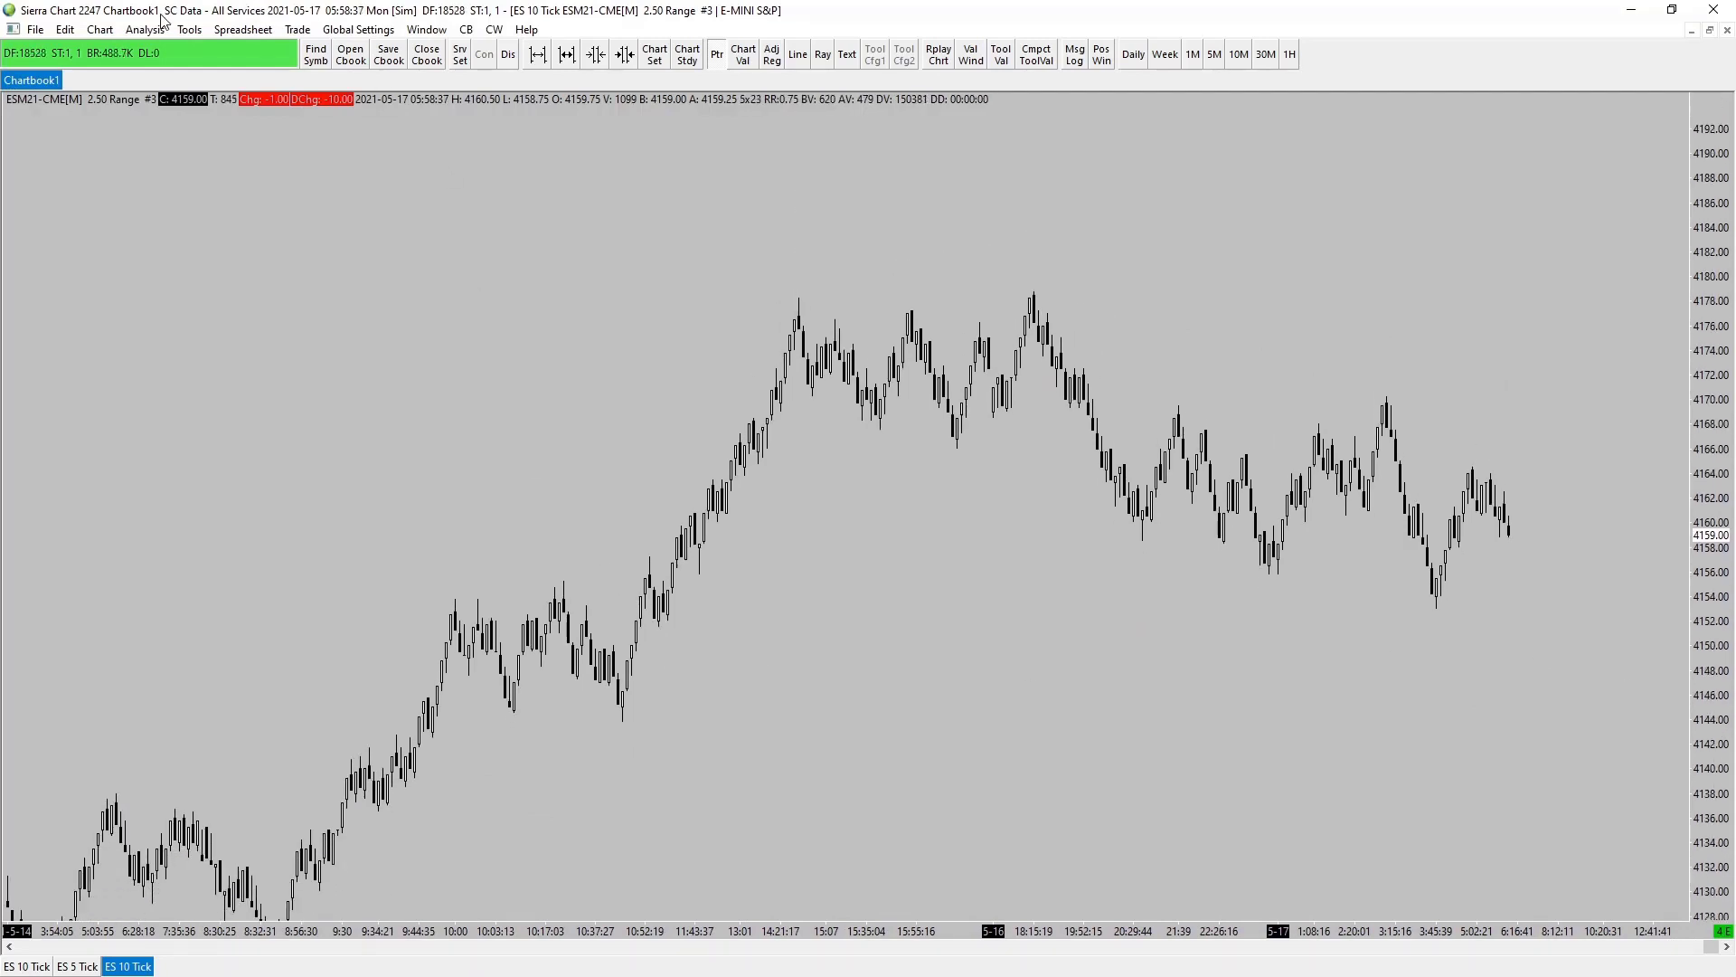
- In the chart's own graphics settings, set the Chart Text colour to white
left_click(108, 32)
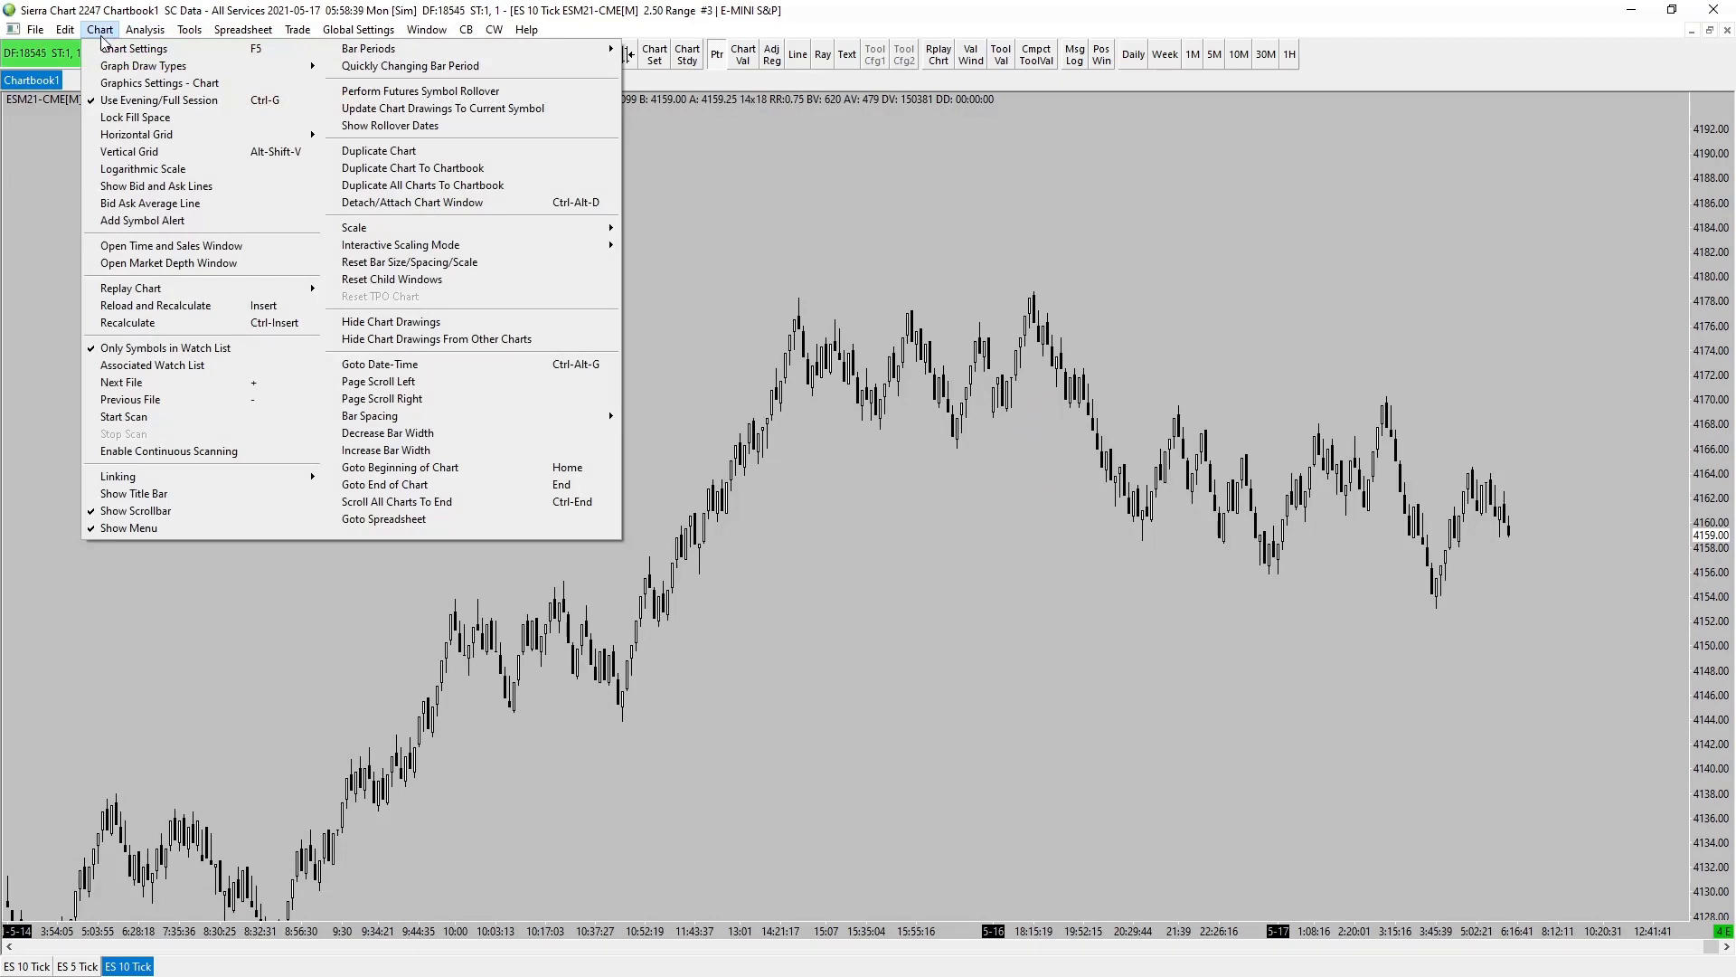
left_click(127, 83)
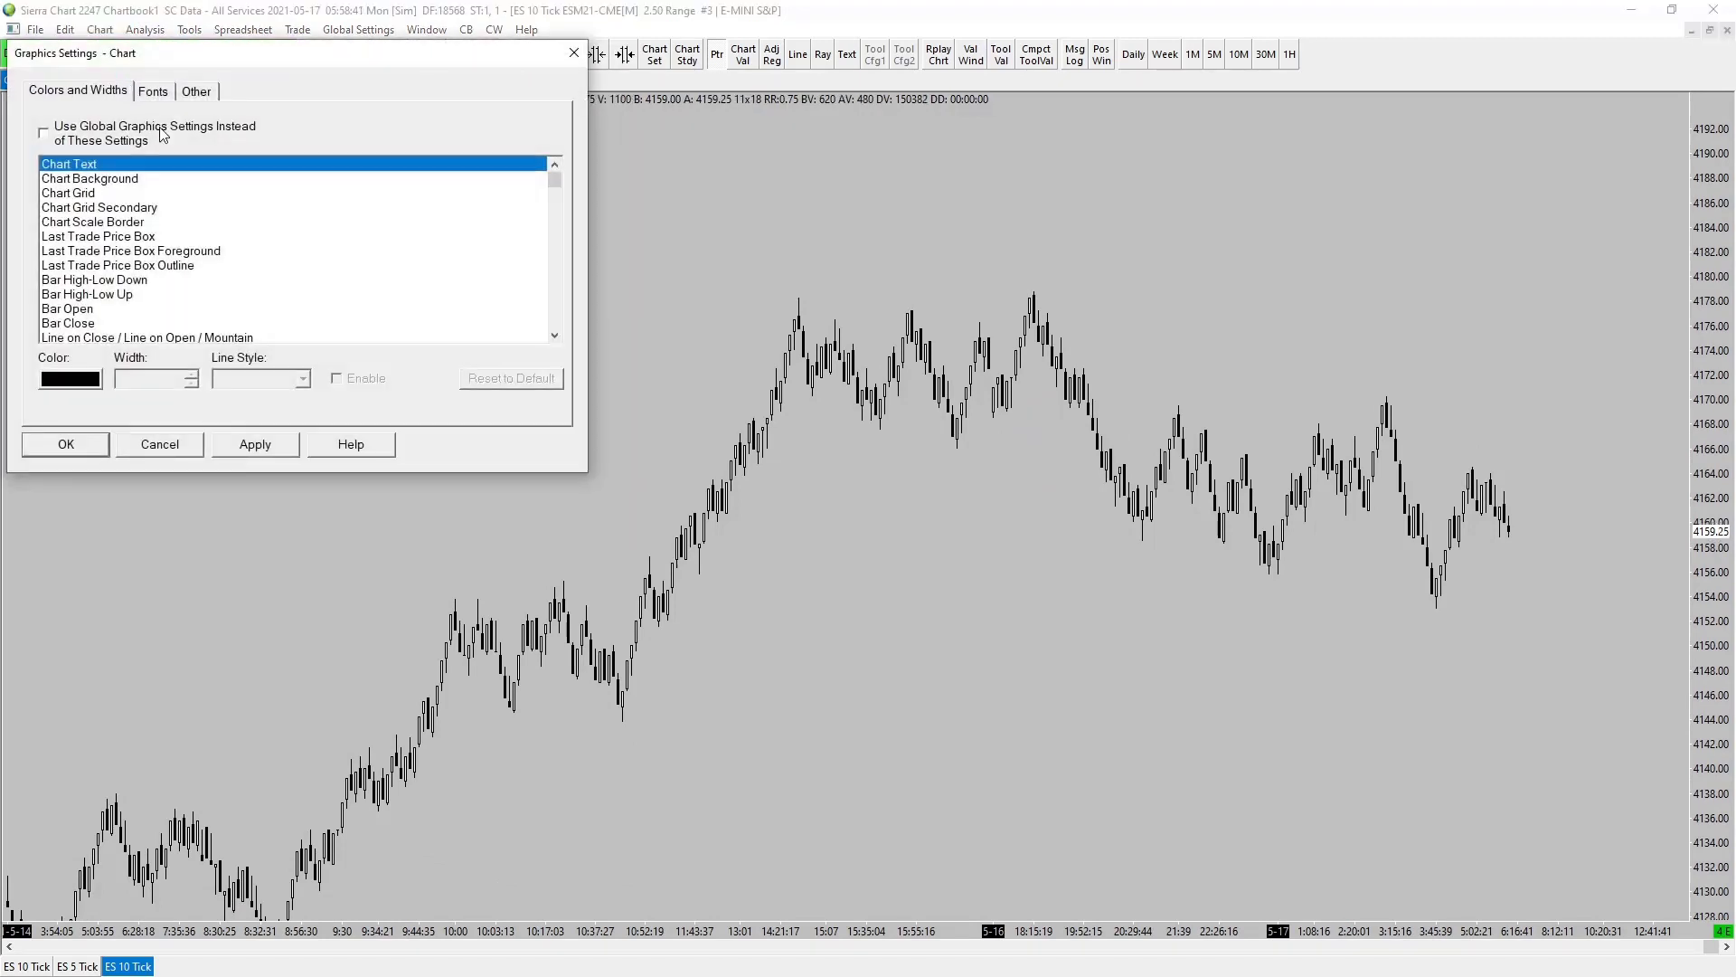
left_click(82, 384)
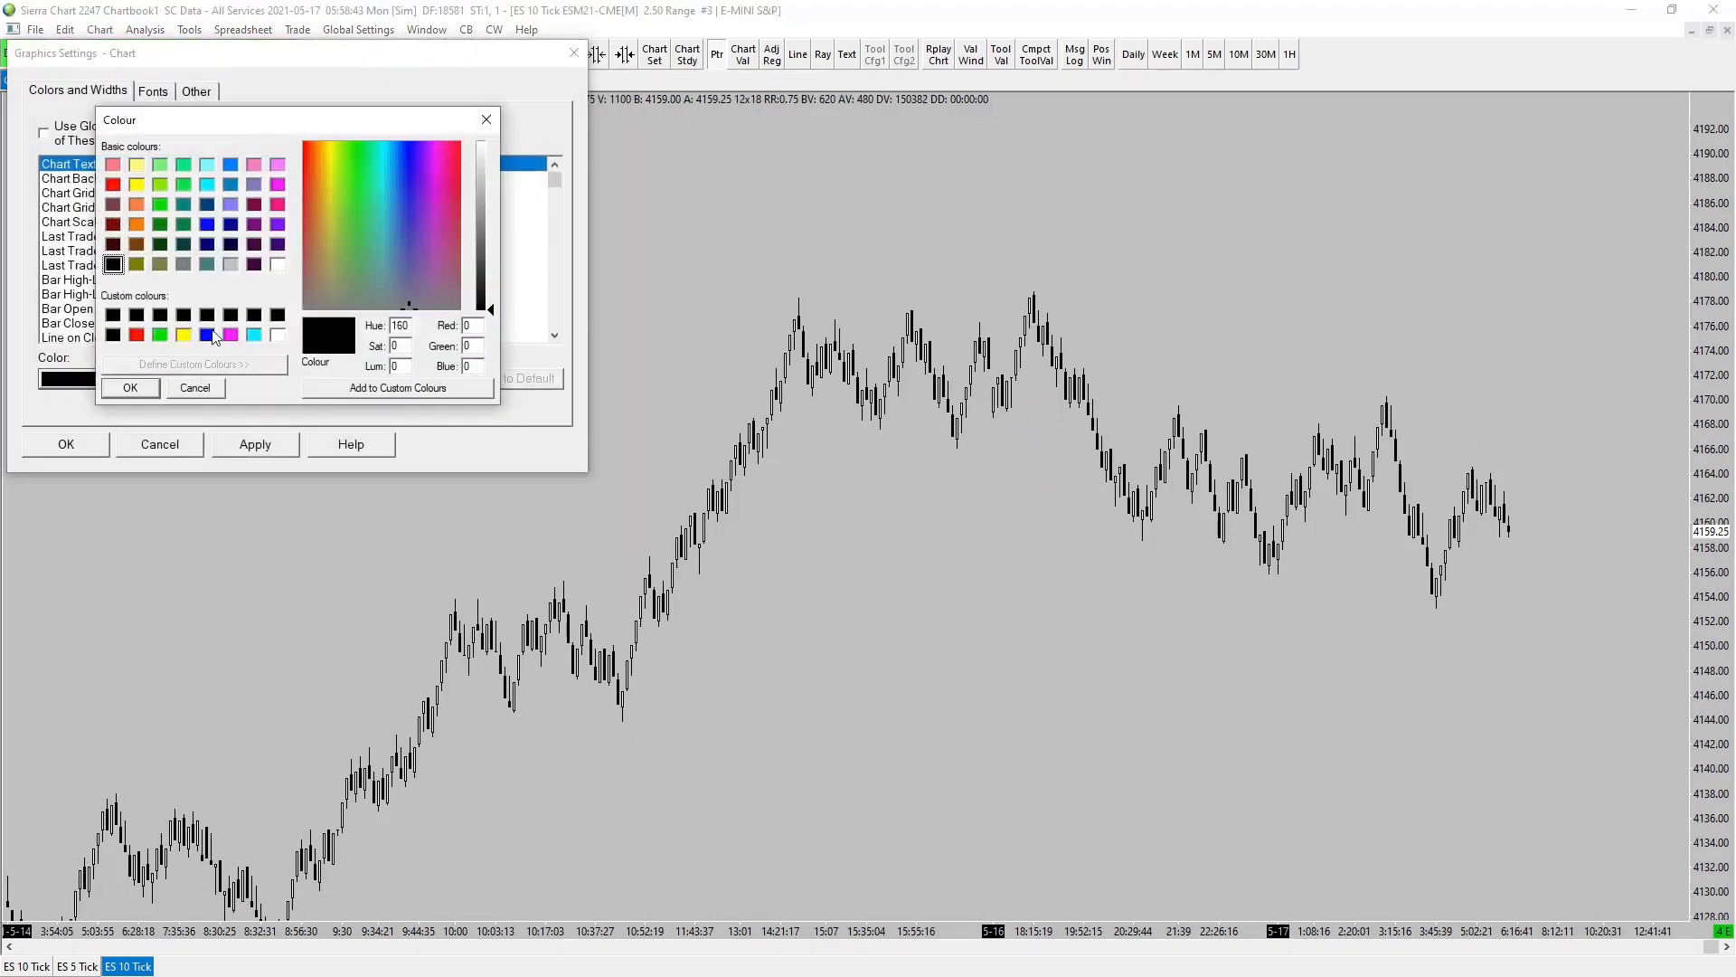
left_click(277, 334)
left_click(129, 388)
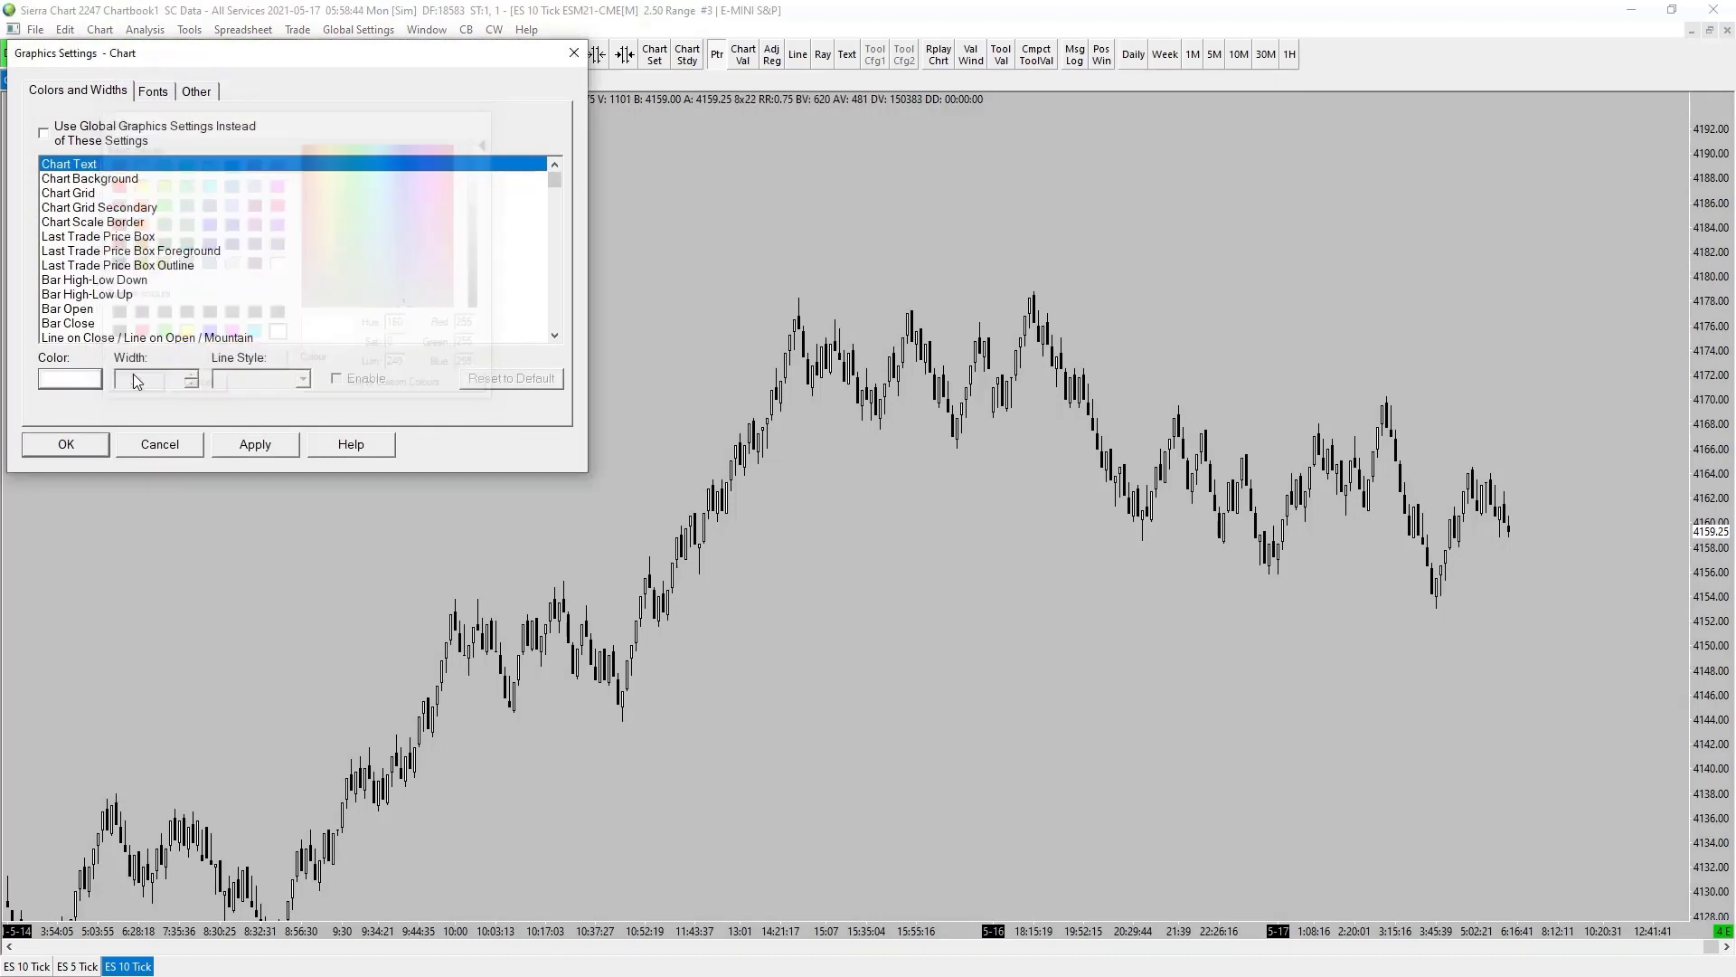
- Set the Chart Background colour to black
left_click(99, 180)
left_click(81, 380)
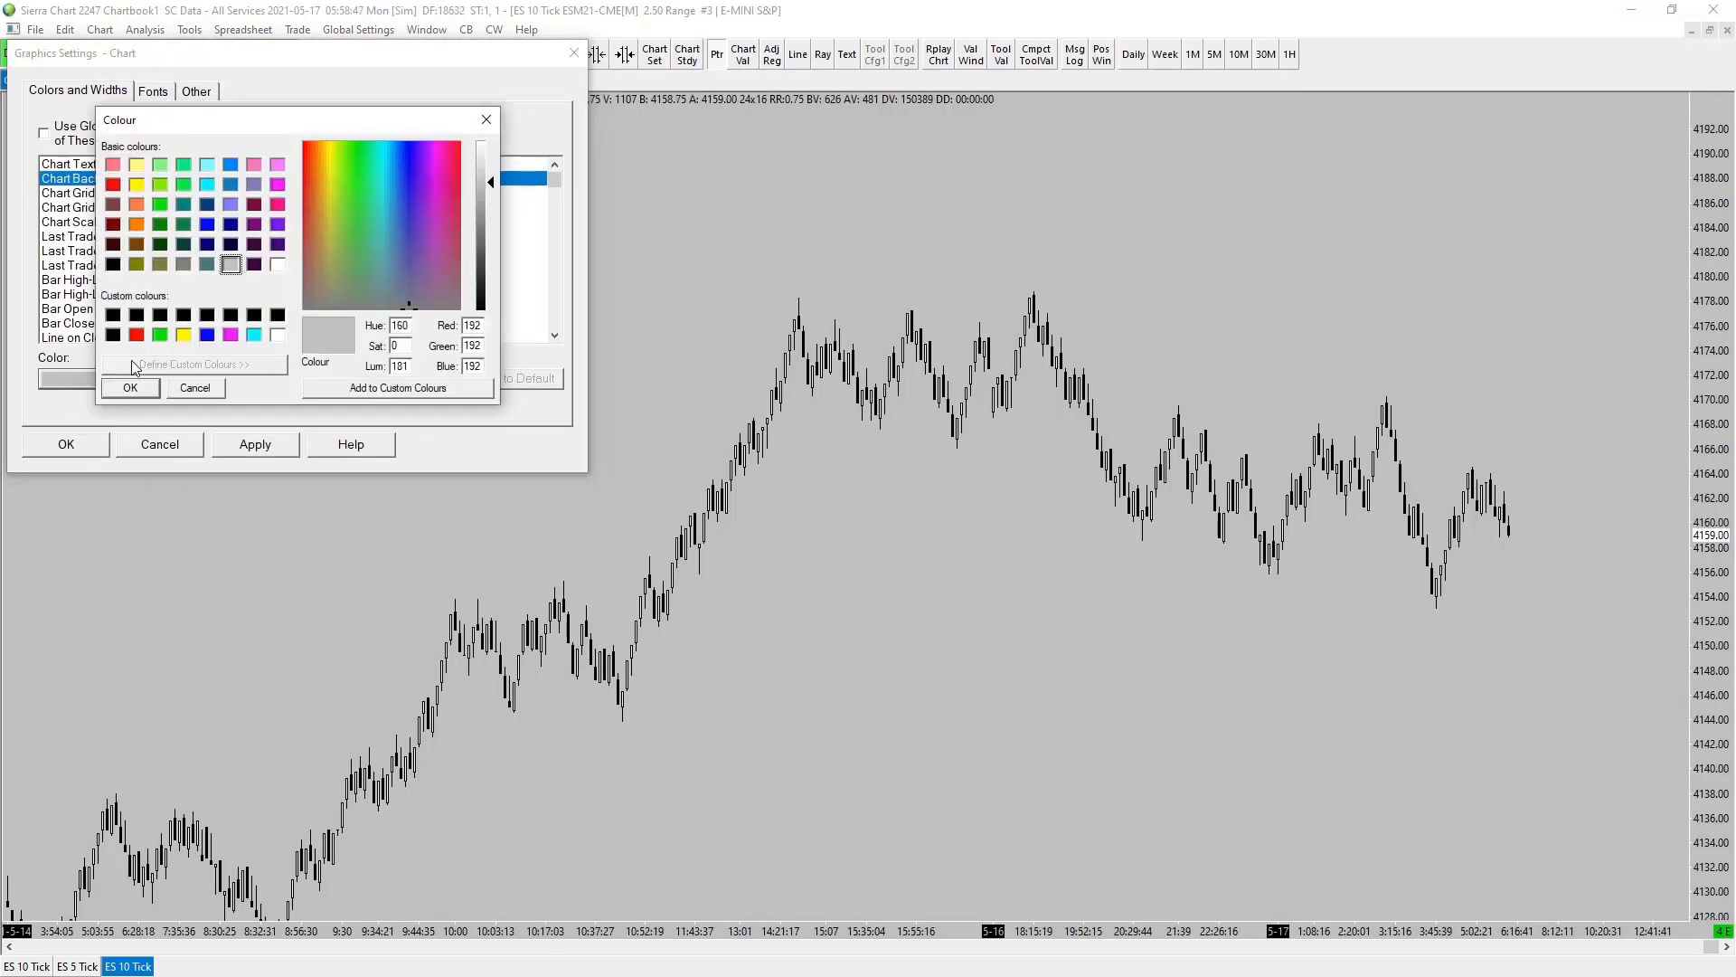
left_click(113, 335)
left_click(130, 388)
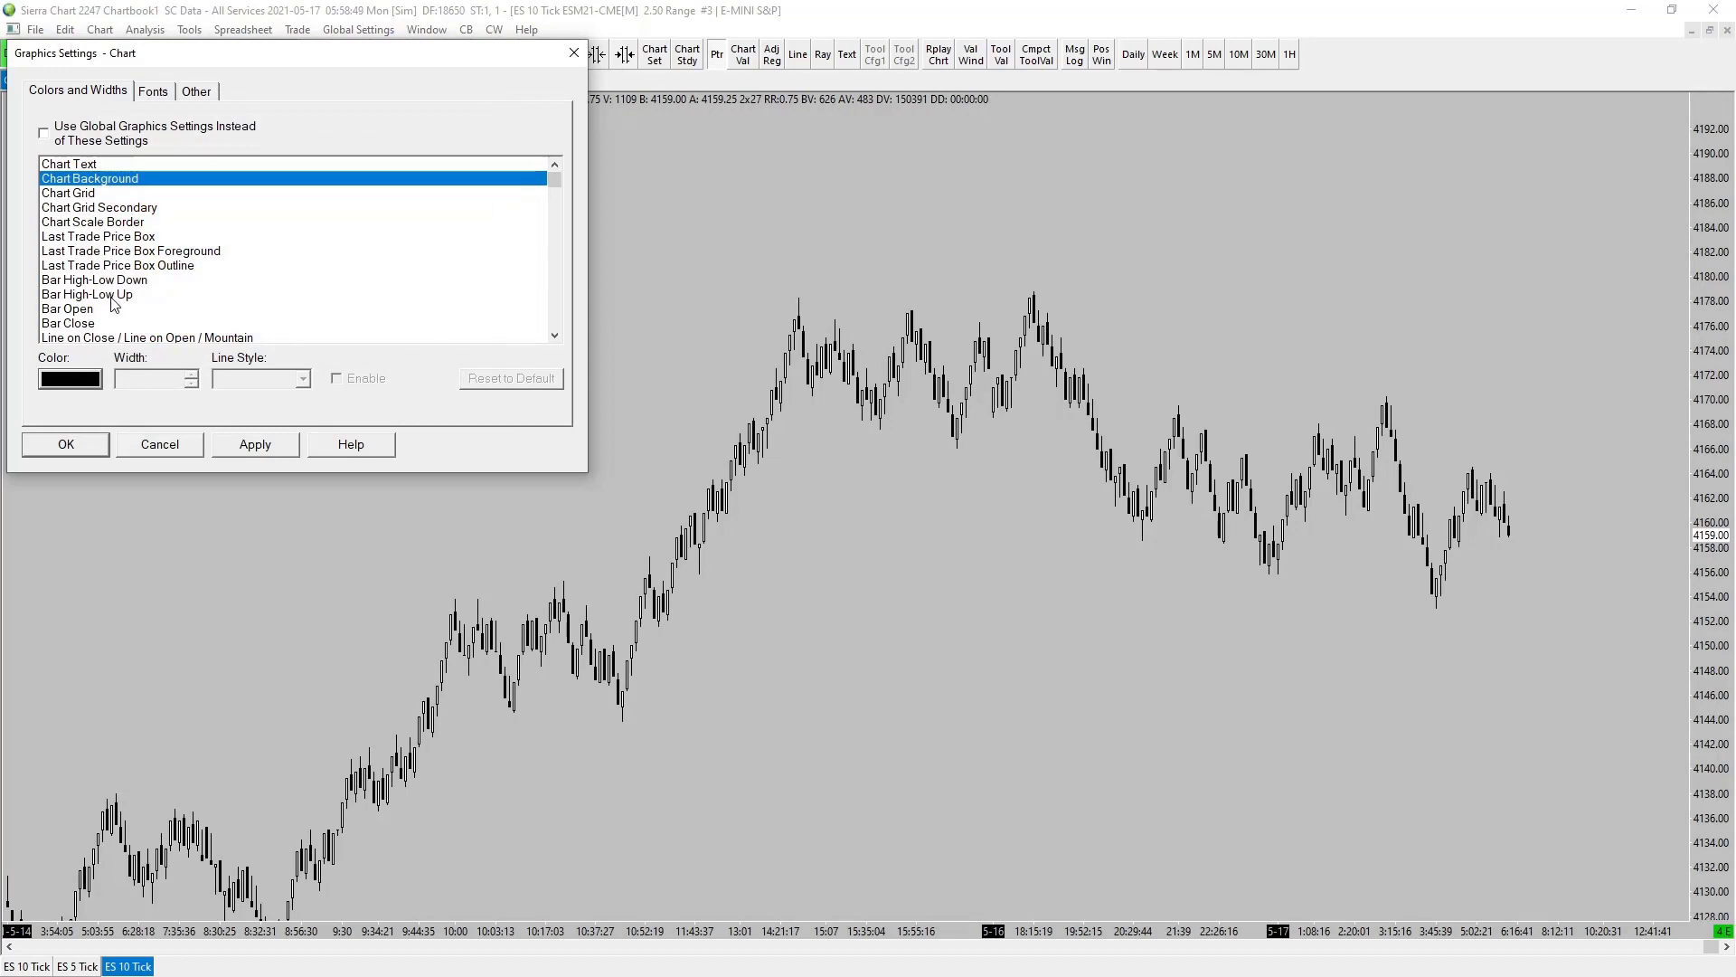
- Set the CandleStick Up Outline colour to red
scroll(125, 296, "down", 4)
scroll(124, 296, "down", 2)
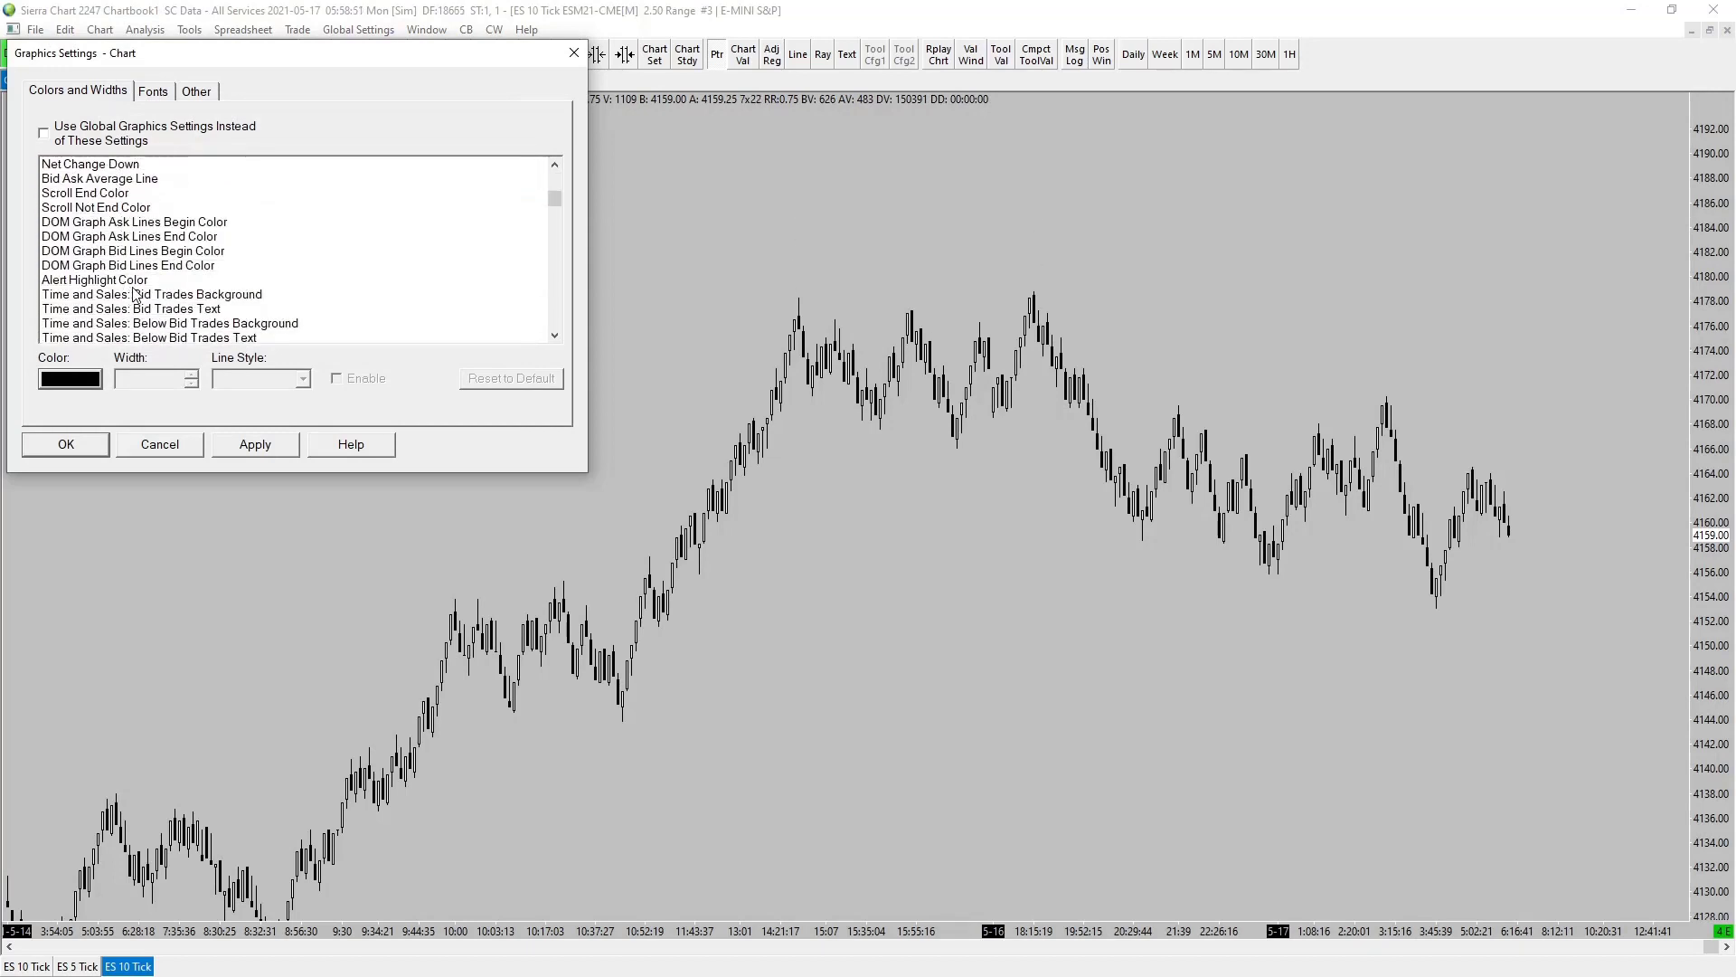
scroll(136, 295, "up", 4)
left_click(95, 268)
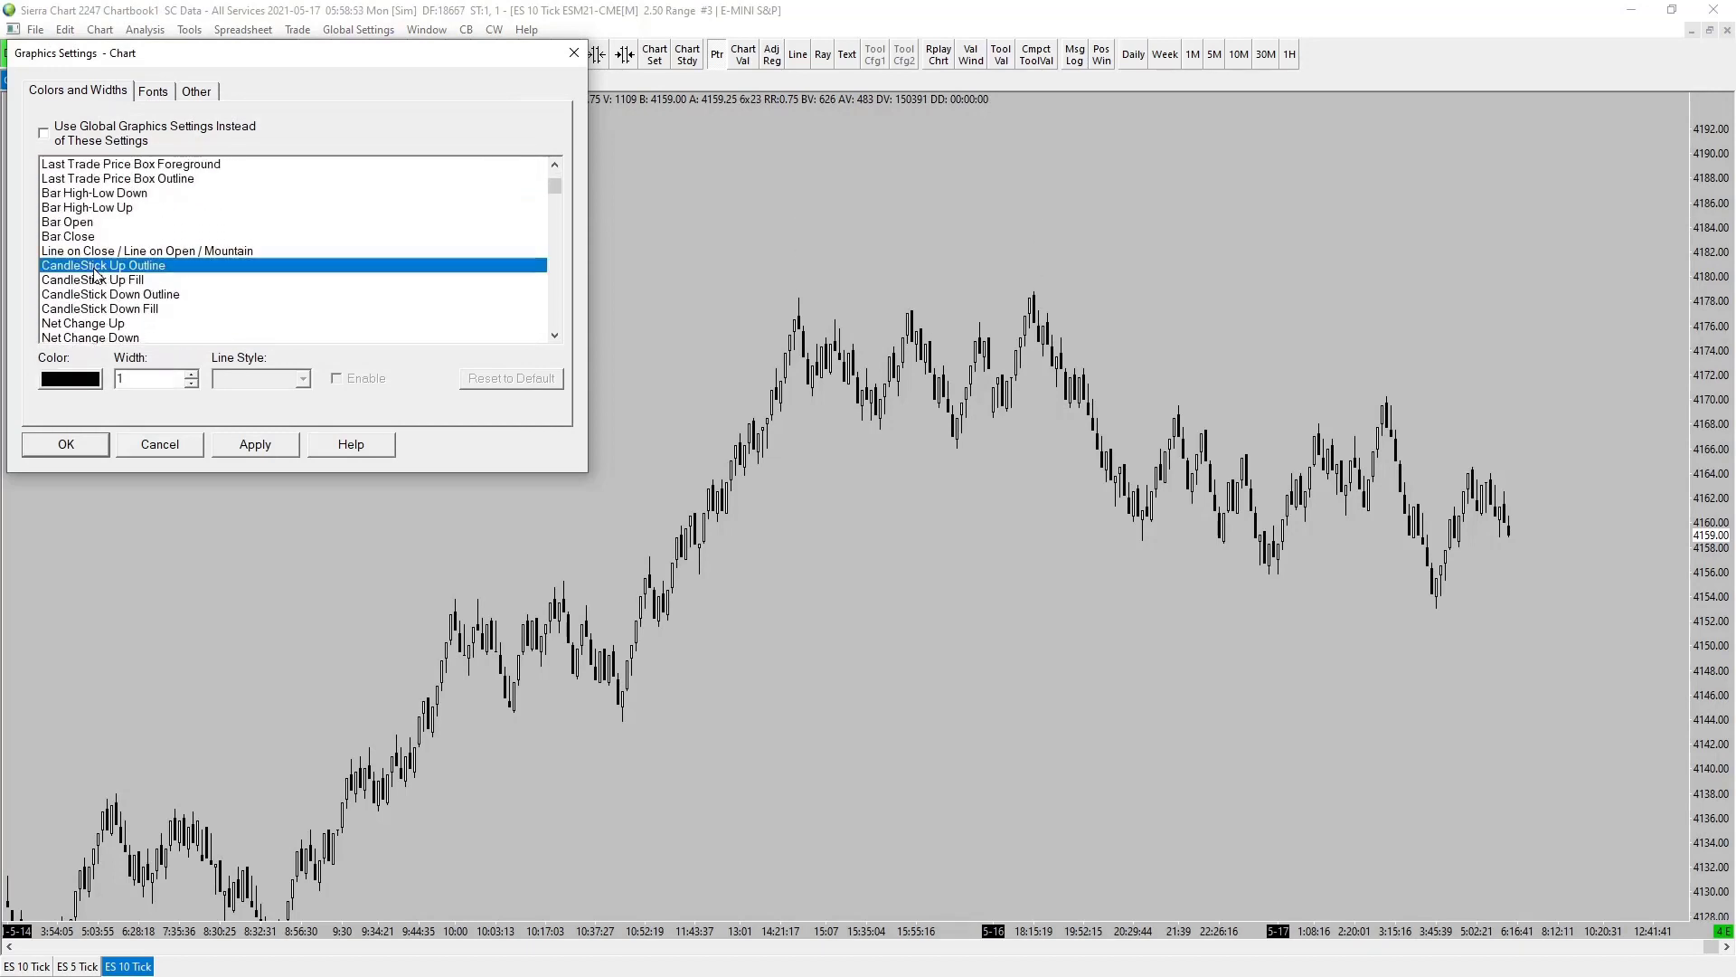
left_click(89, 377)
left_click(137, 338)
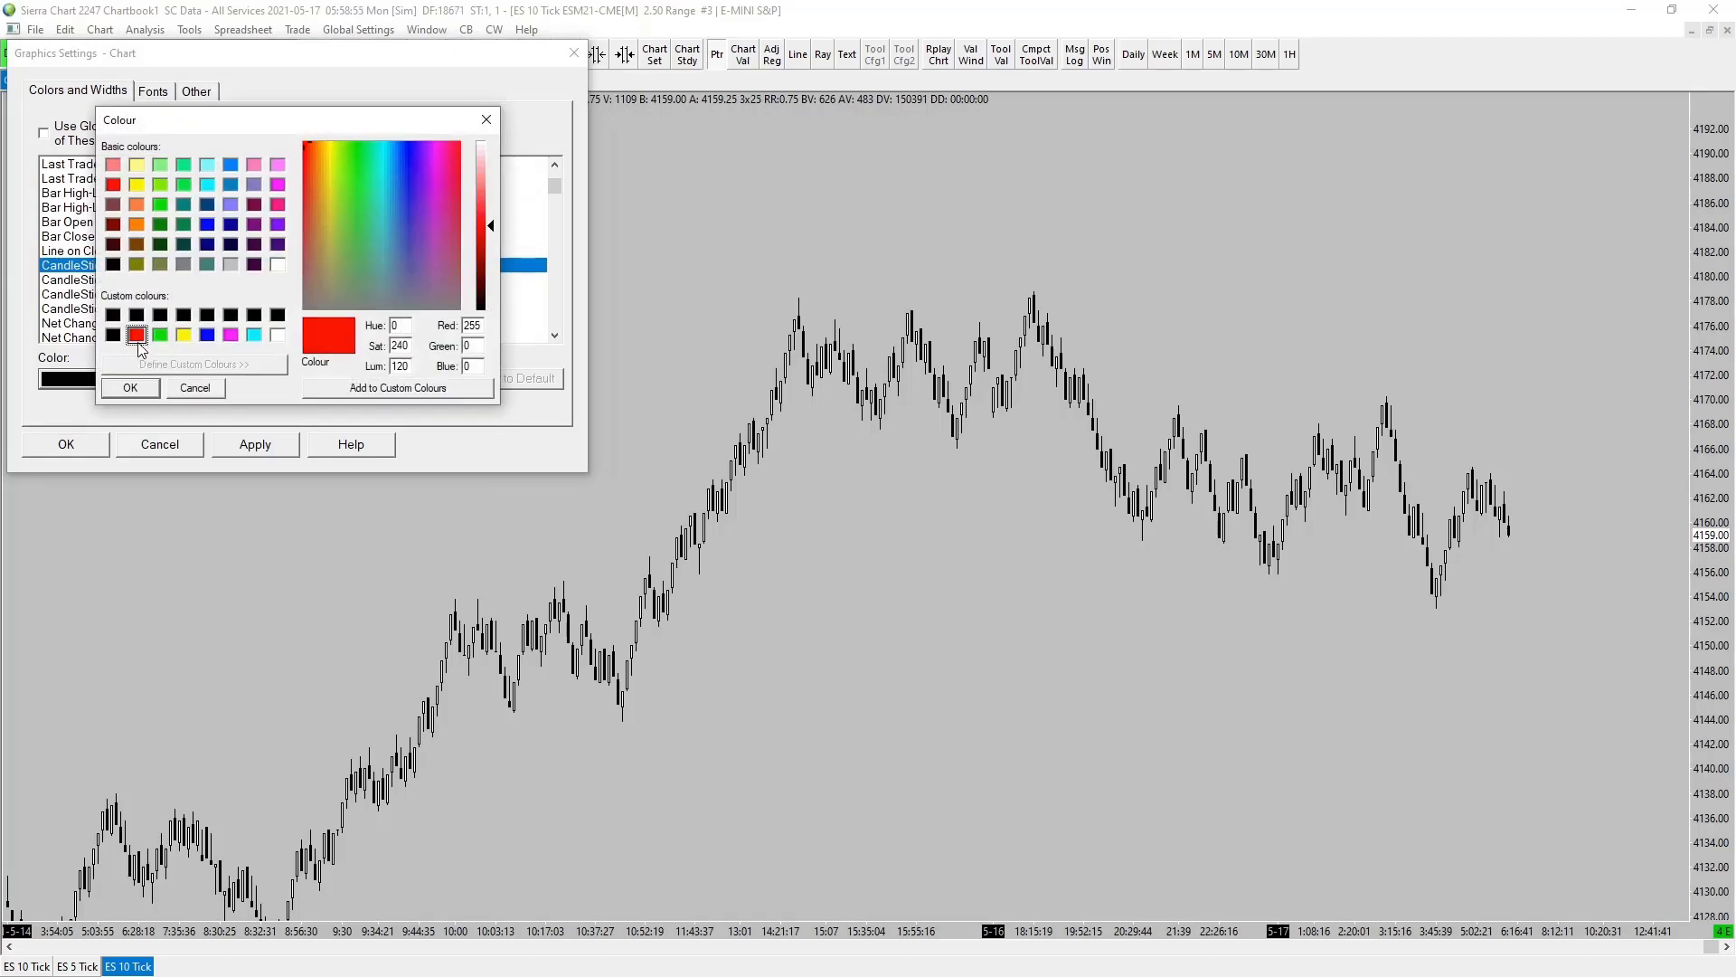
left_click(130, 387)
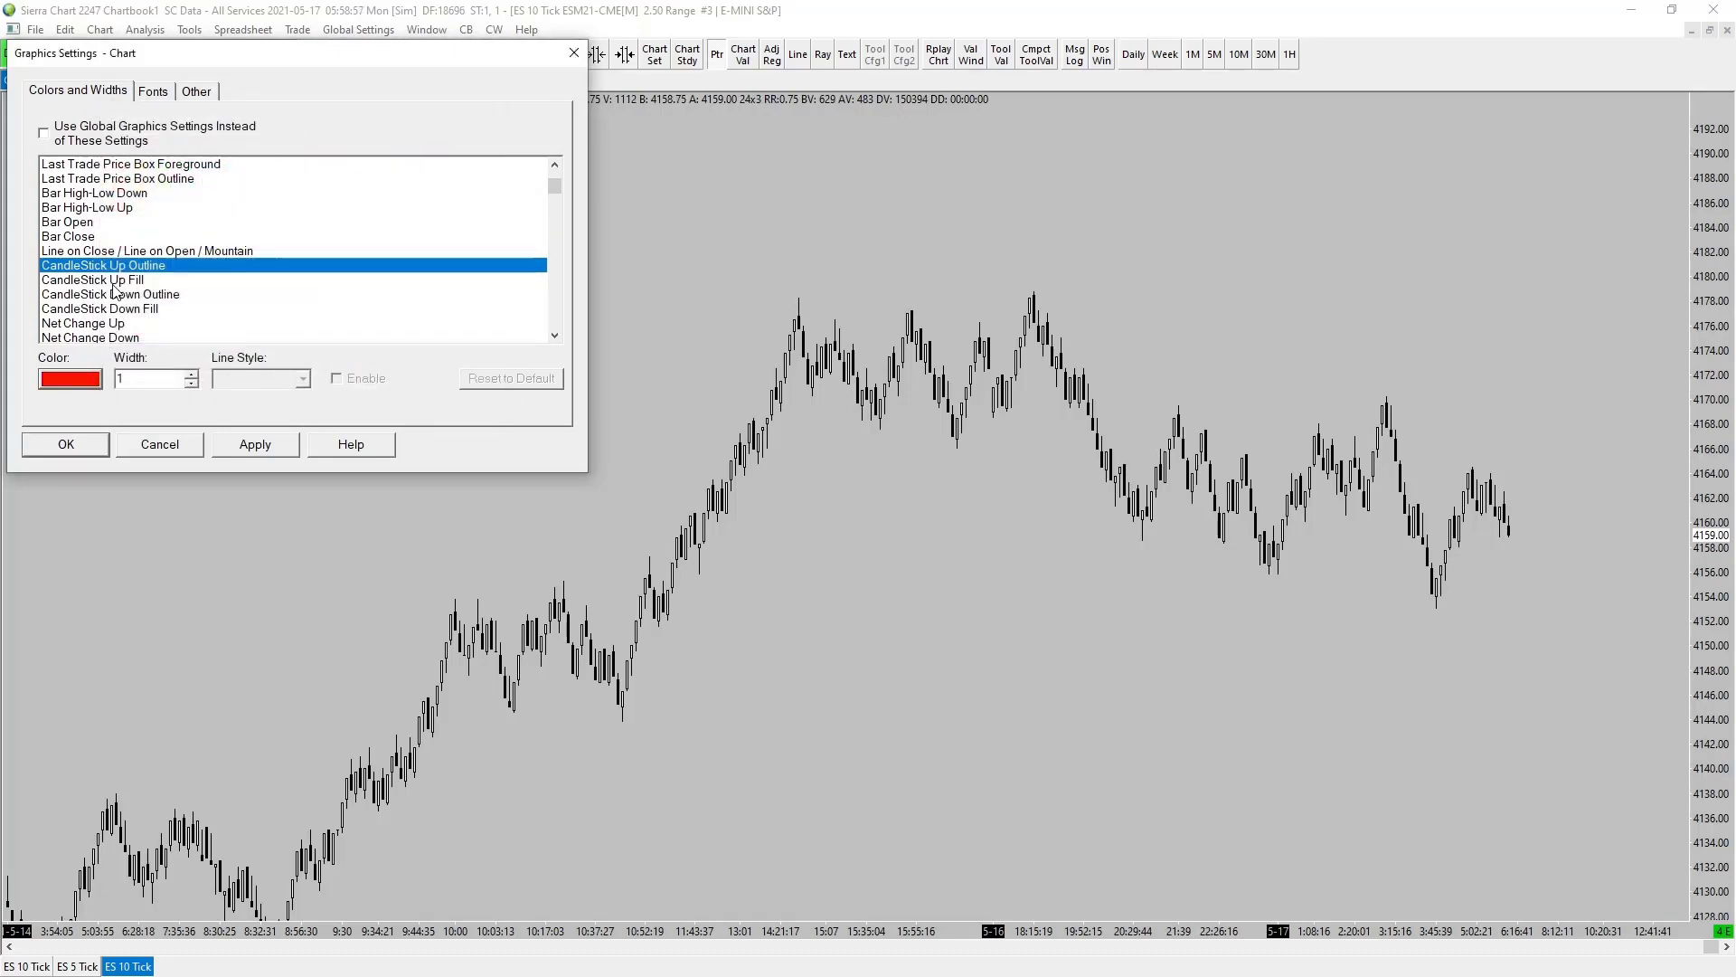
- Set both the CandleStick Up Outline and CandleStick Up Fill colours to green
left_click(82, 378)
left_click(160, 336)
left_click(131, 387)
left_click(113, 282)
left_click(86, 381)
left_click(160, 335)
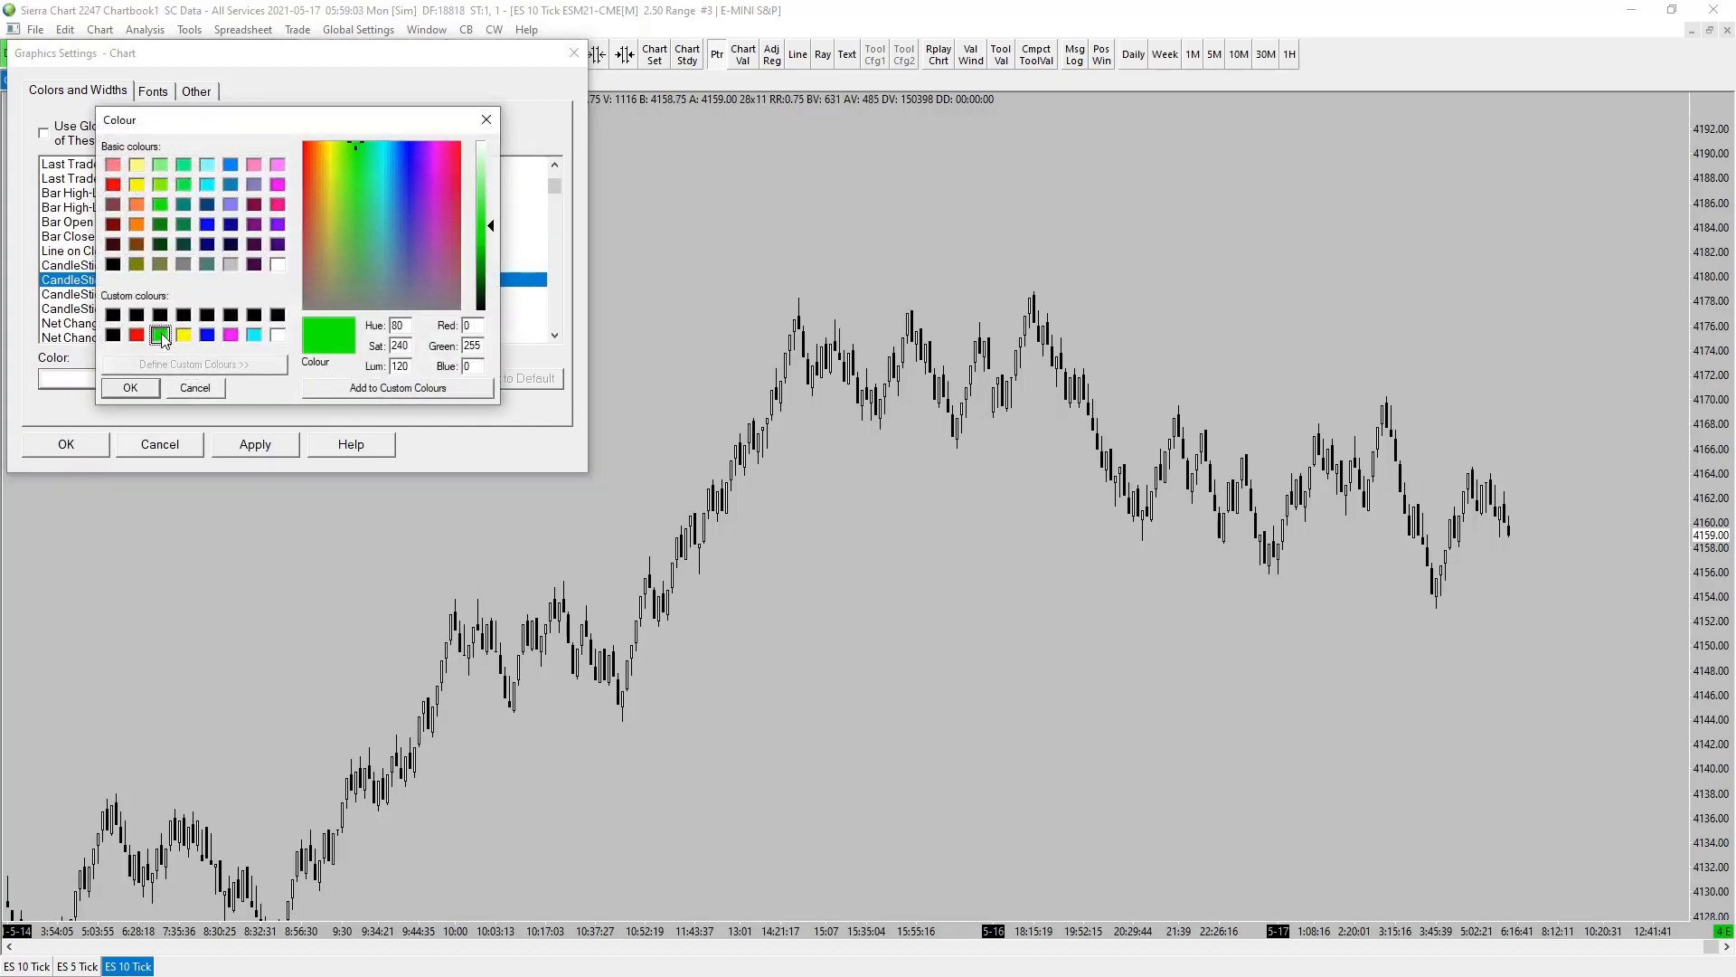
left_click(130, 387)
- Set the CandleStick Down Outline and CandleStick Down Fill colours to red and apply the graphics settings
left_click(108, 294)
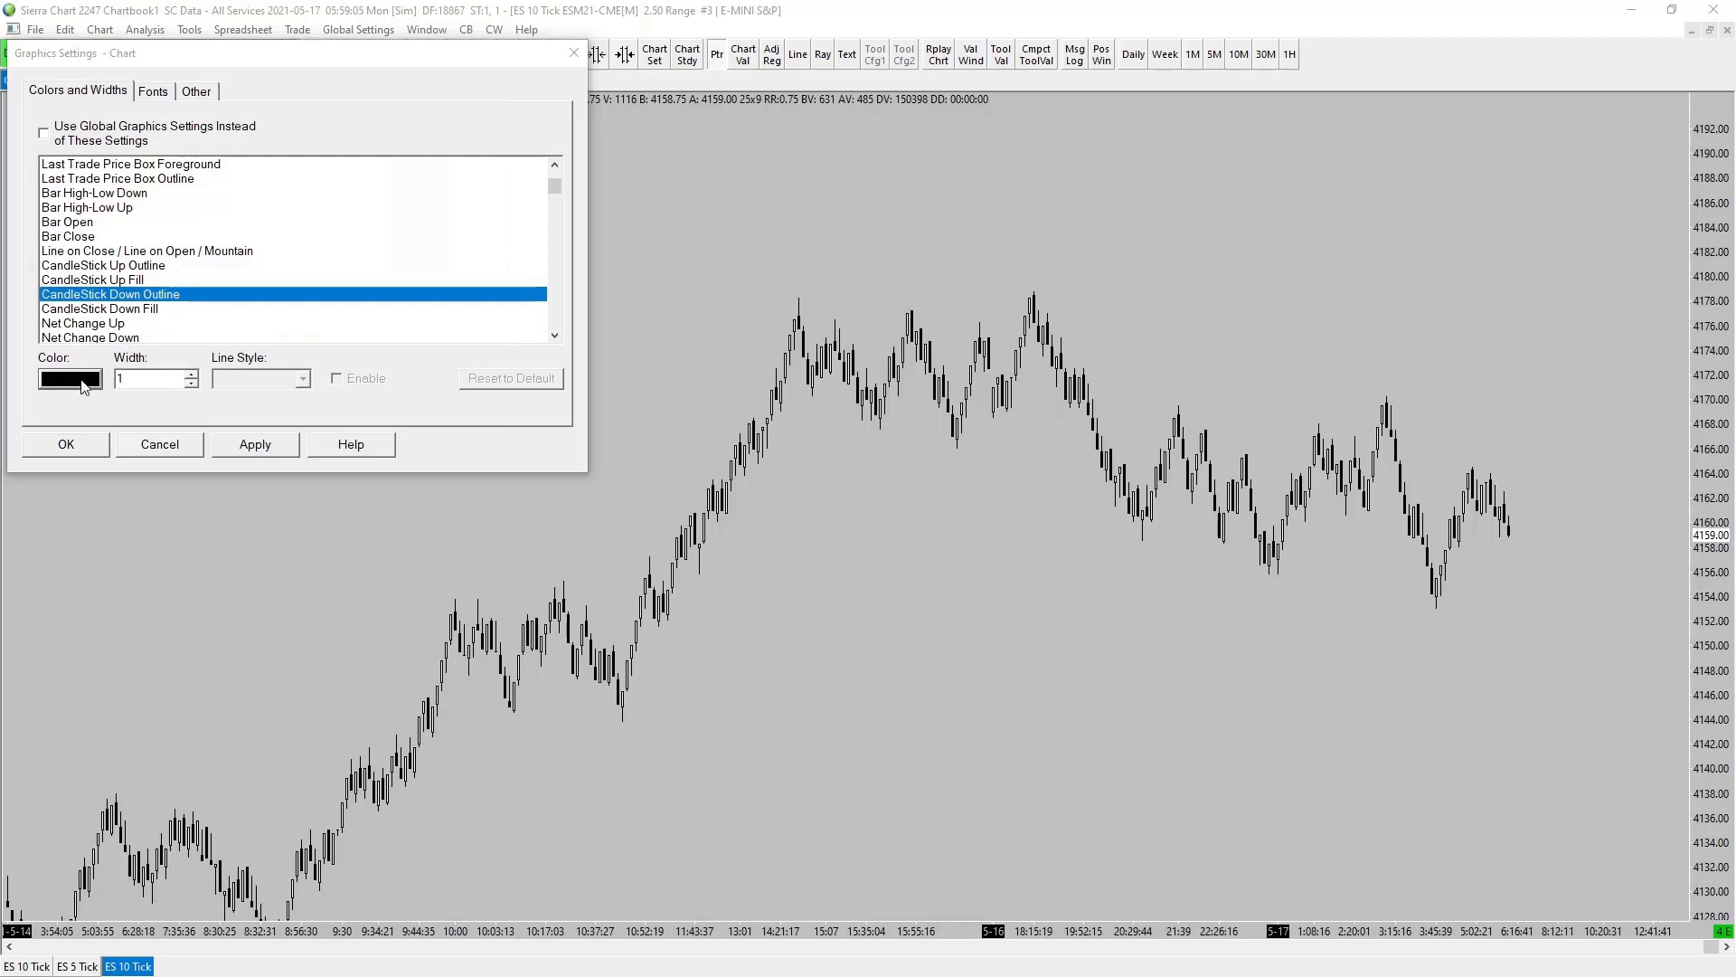
left_click(81, 378)
left_click(138, 335)
left_click(132, 387)
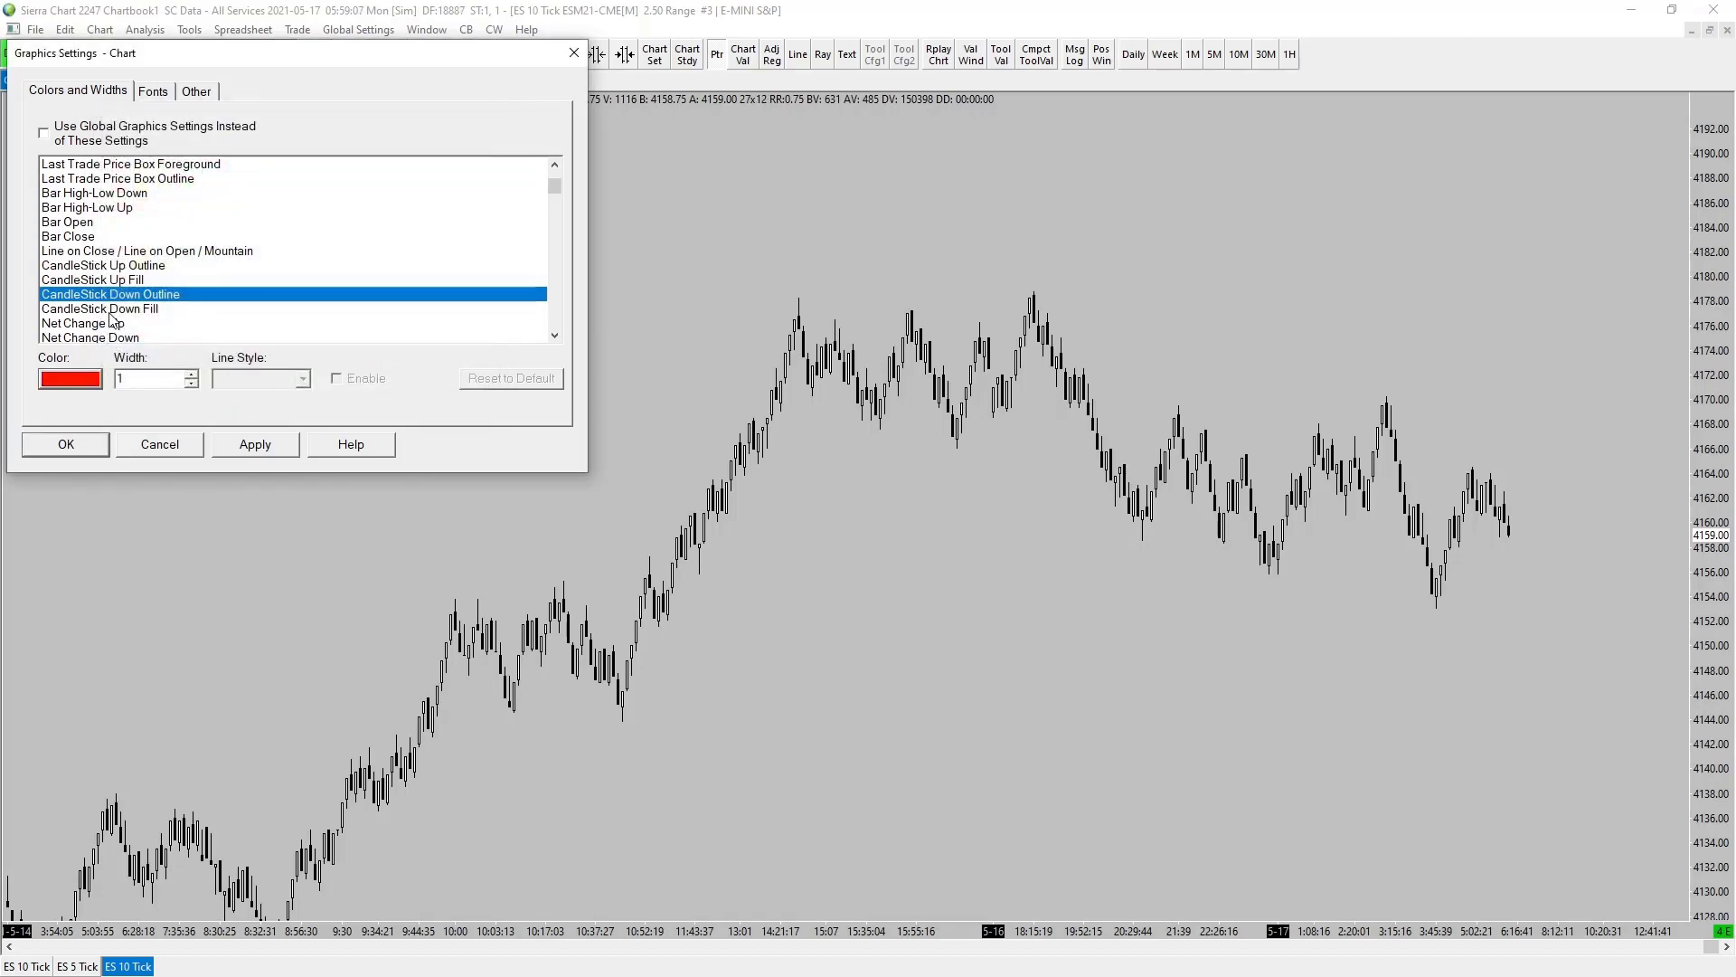
left_click(109, 308)
left_click(82, 379)
left_click(136, 334)
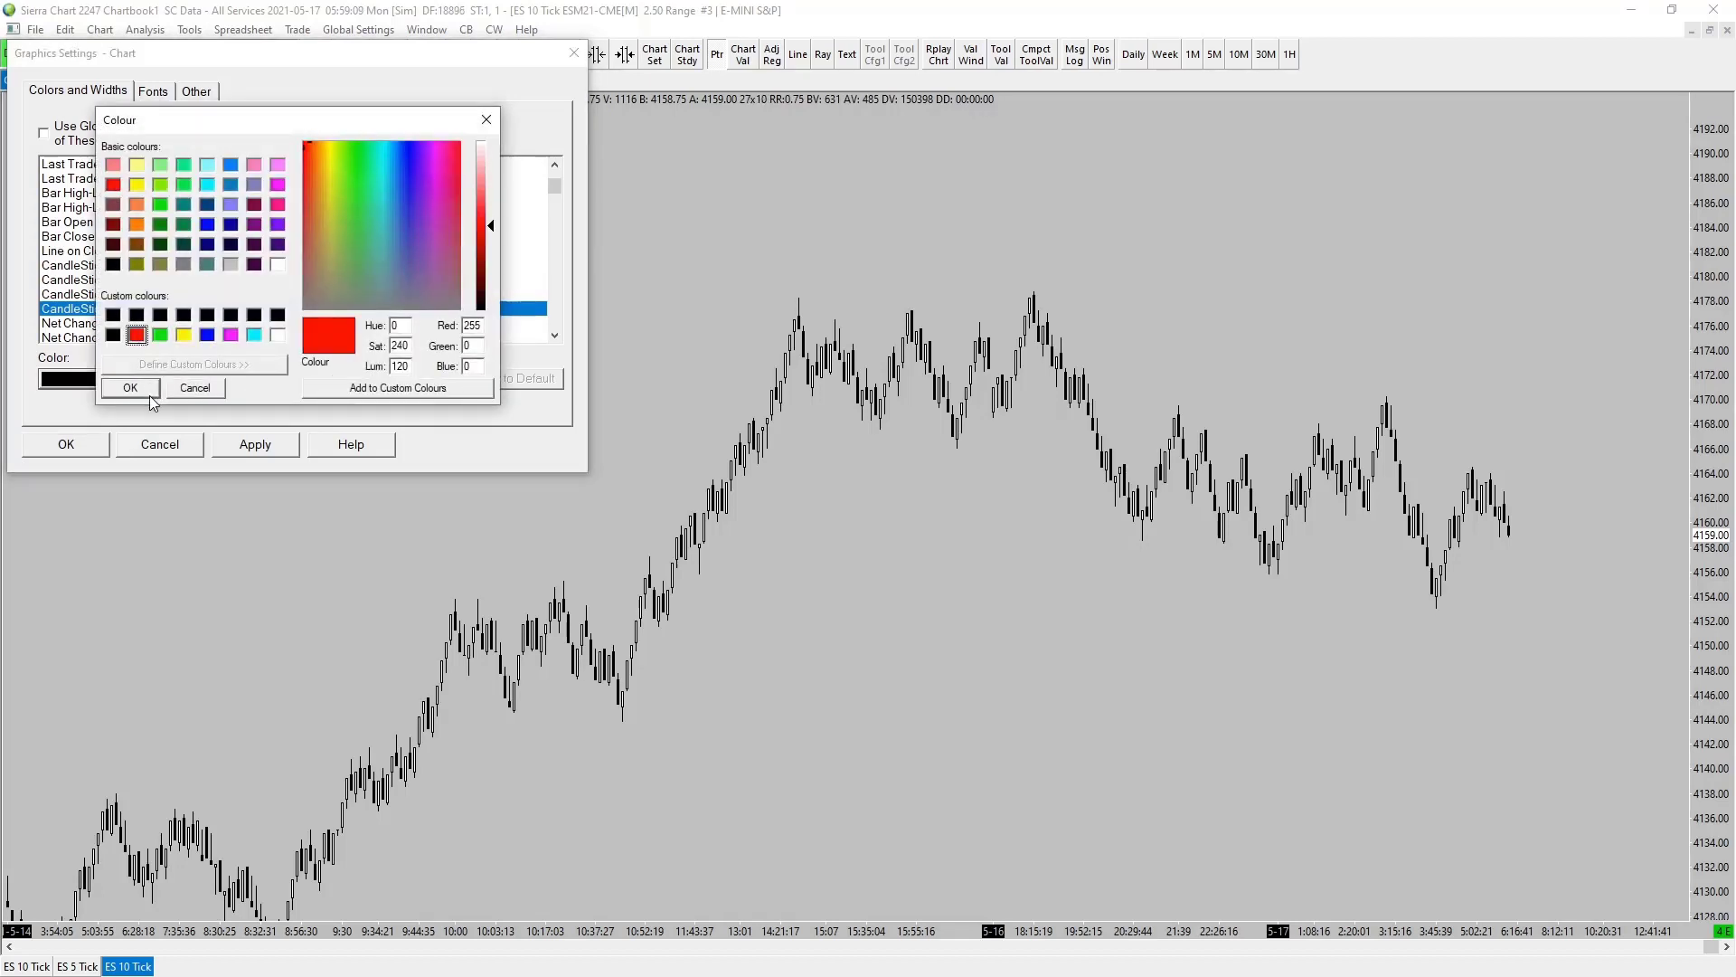
left_click(147, 391)
left_click(255, 444)
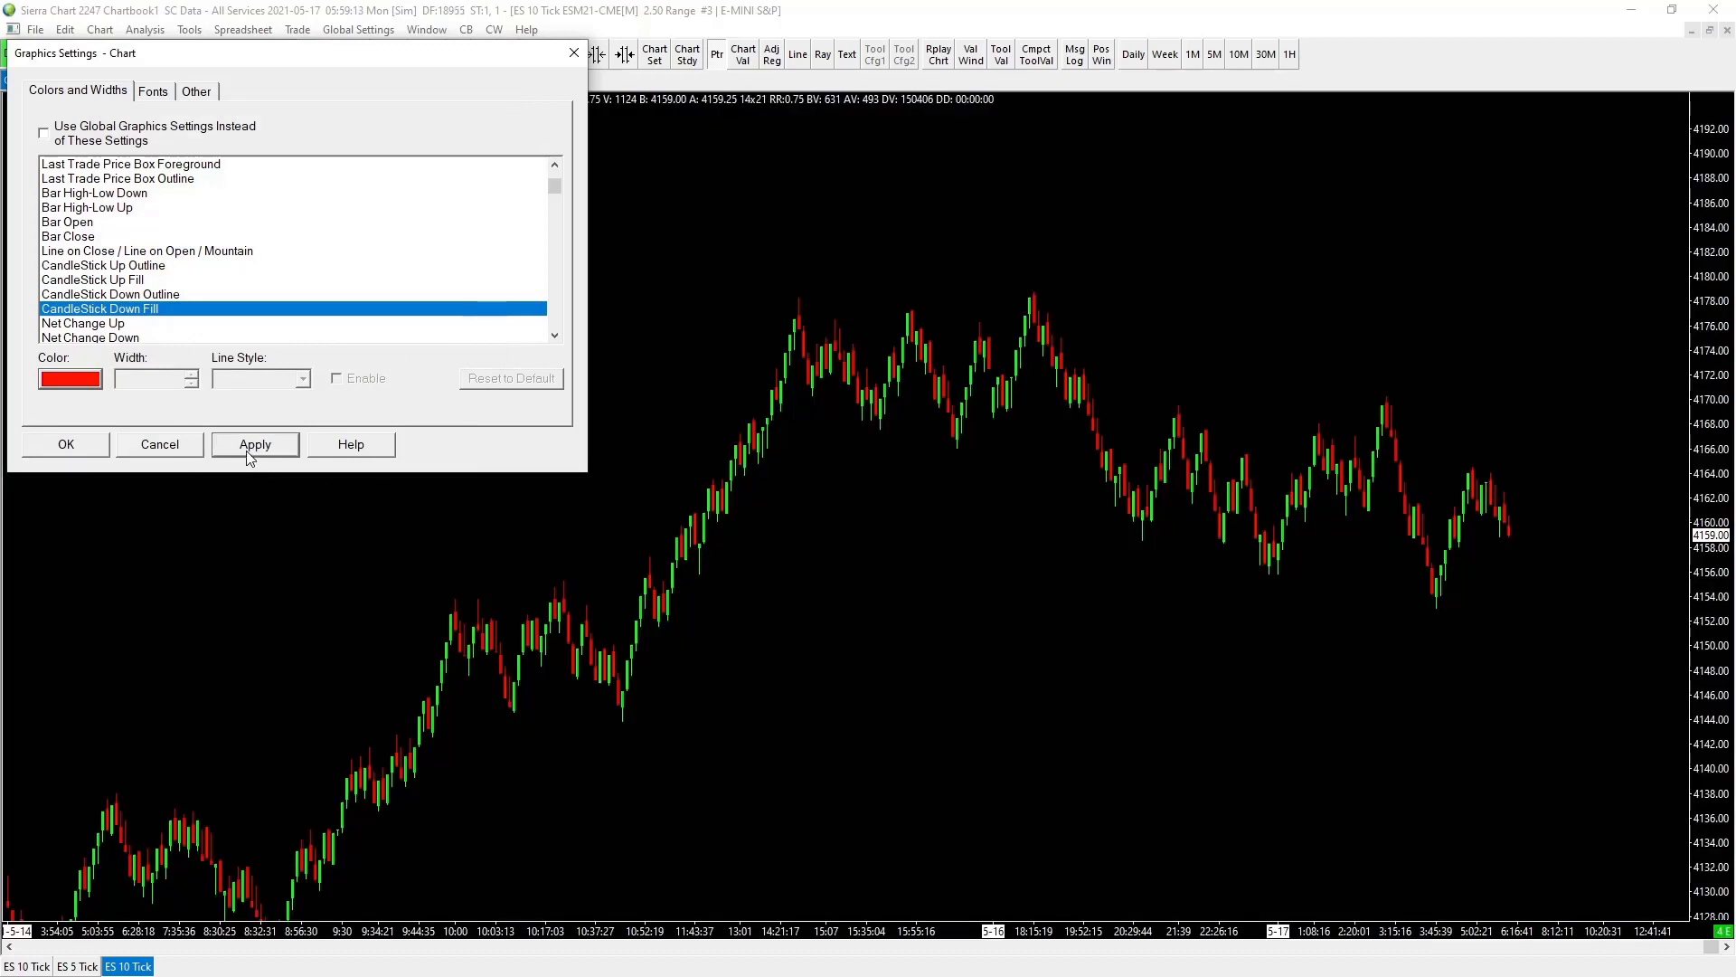
left_click(107, 443)
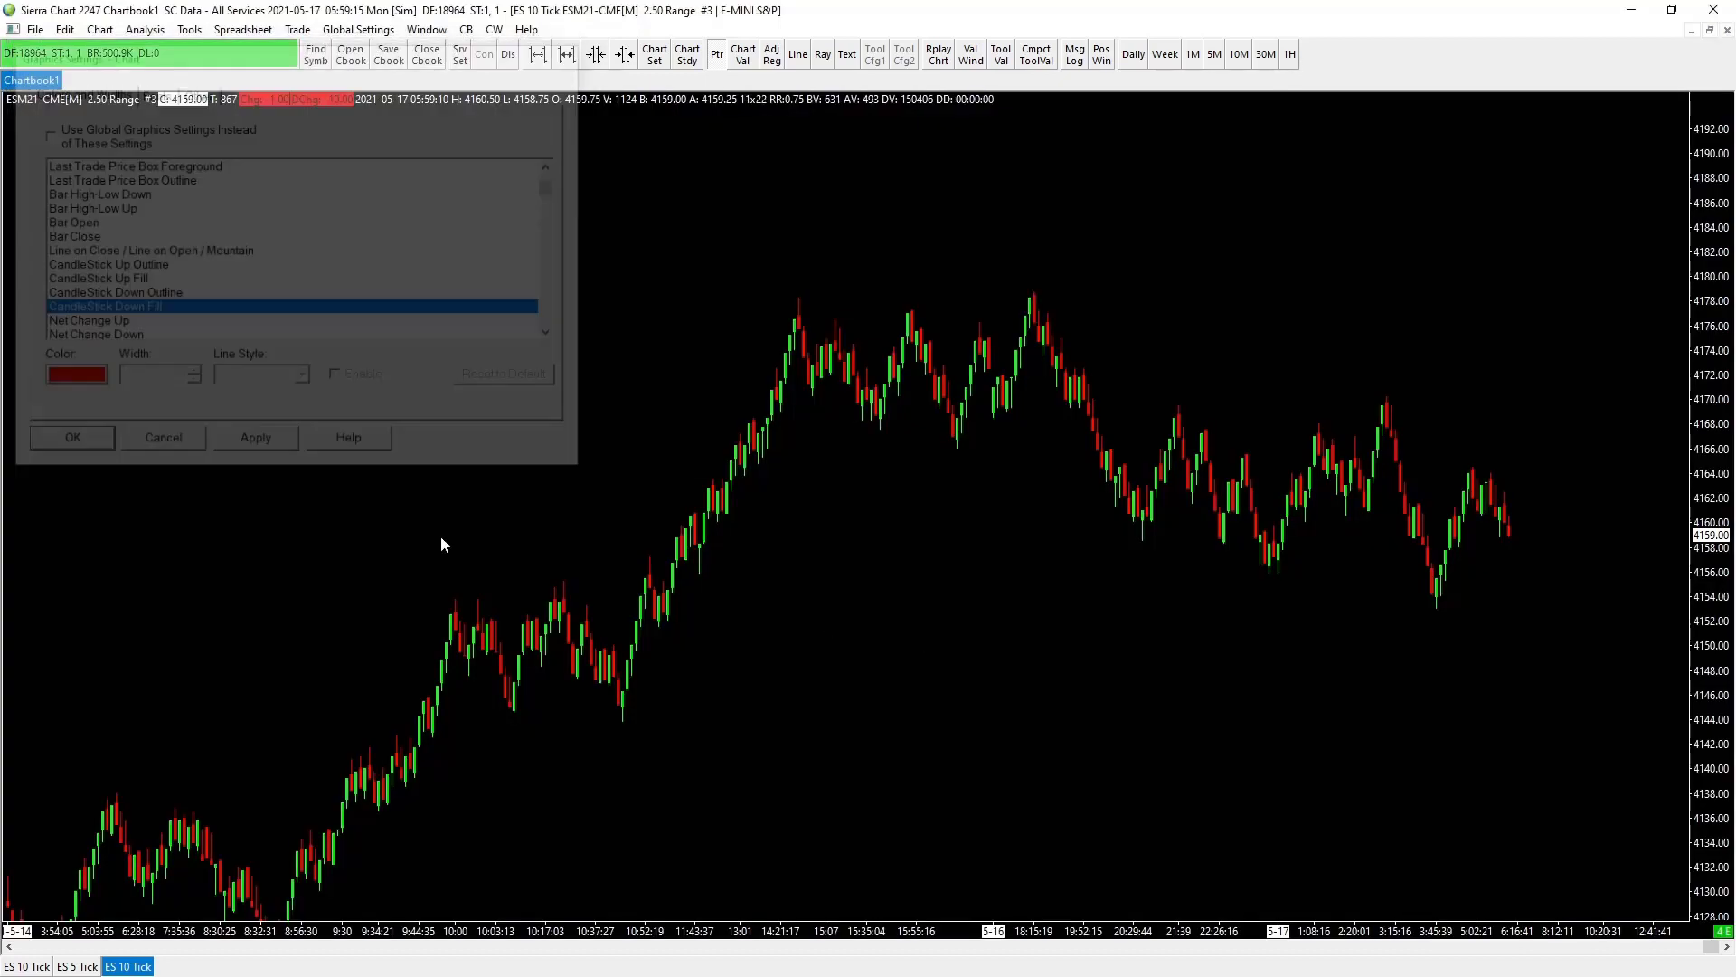
- Change the chart's bar period type to Reversal Bar (in ticks) with a setting of 5-0
scroll(1709, 673, "down", 5)
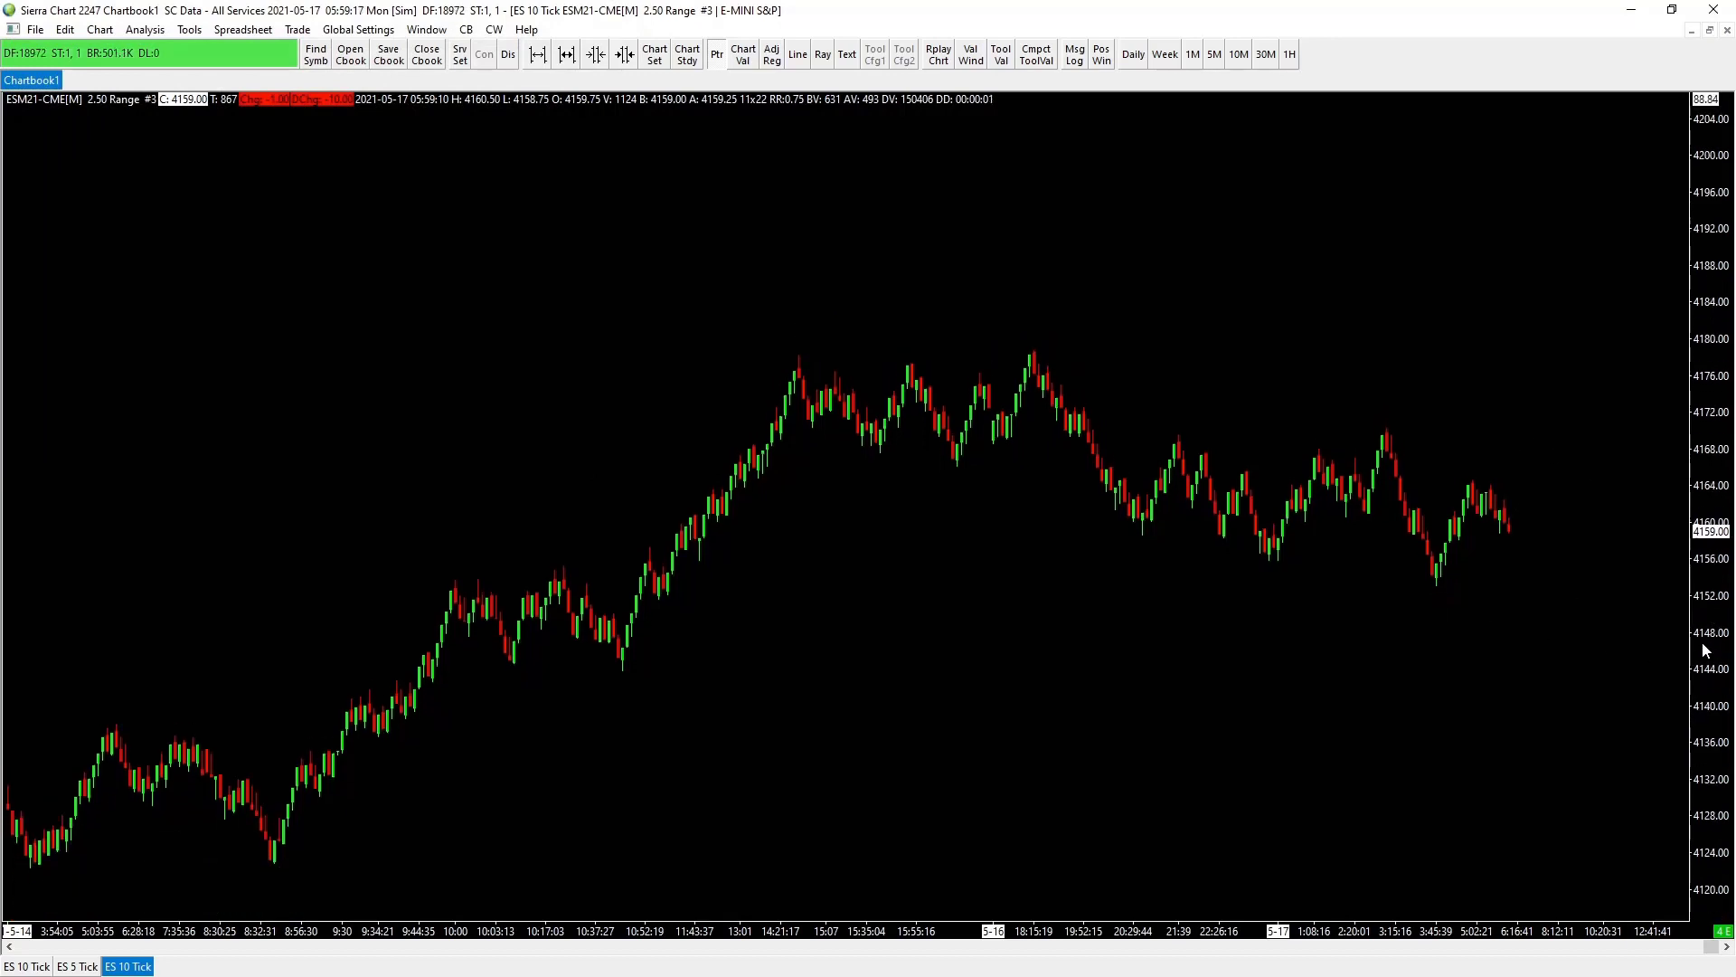
scroll(1531, 601, "down", 2)
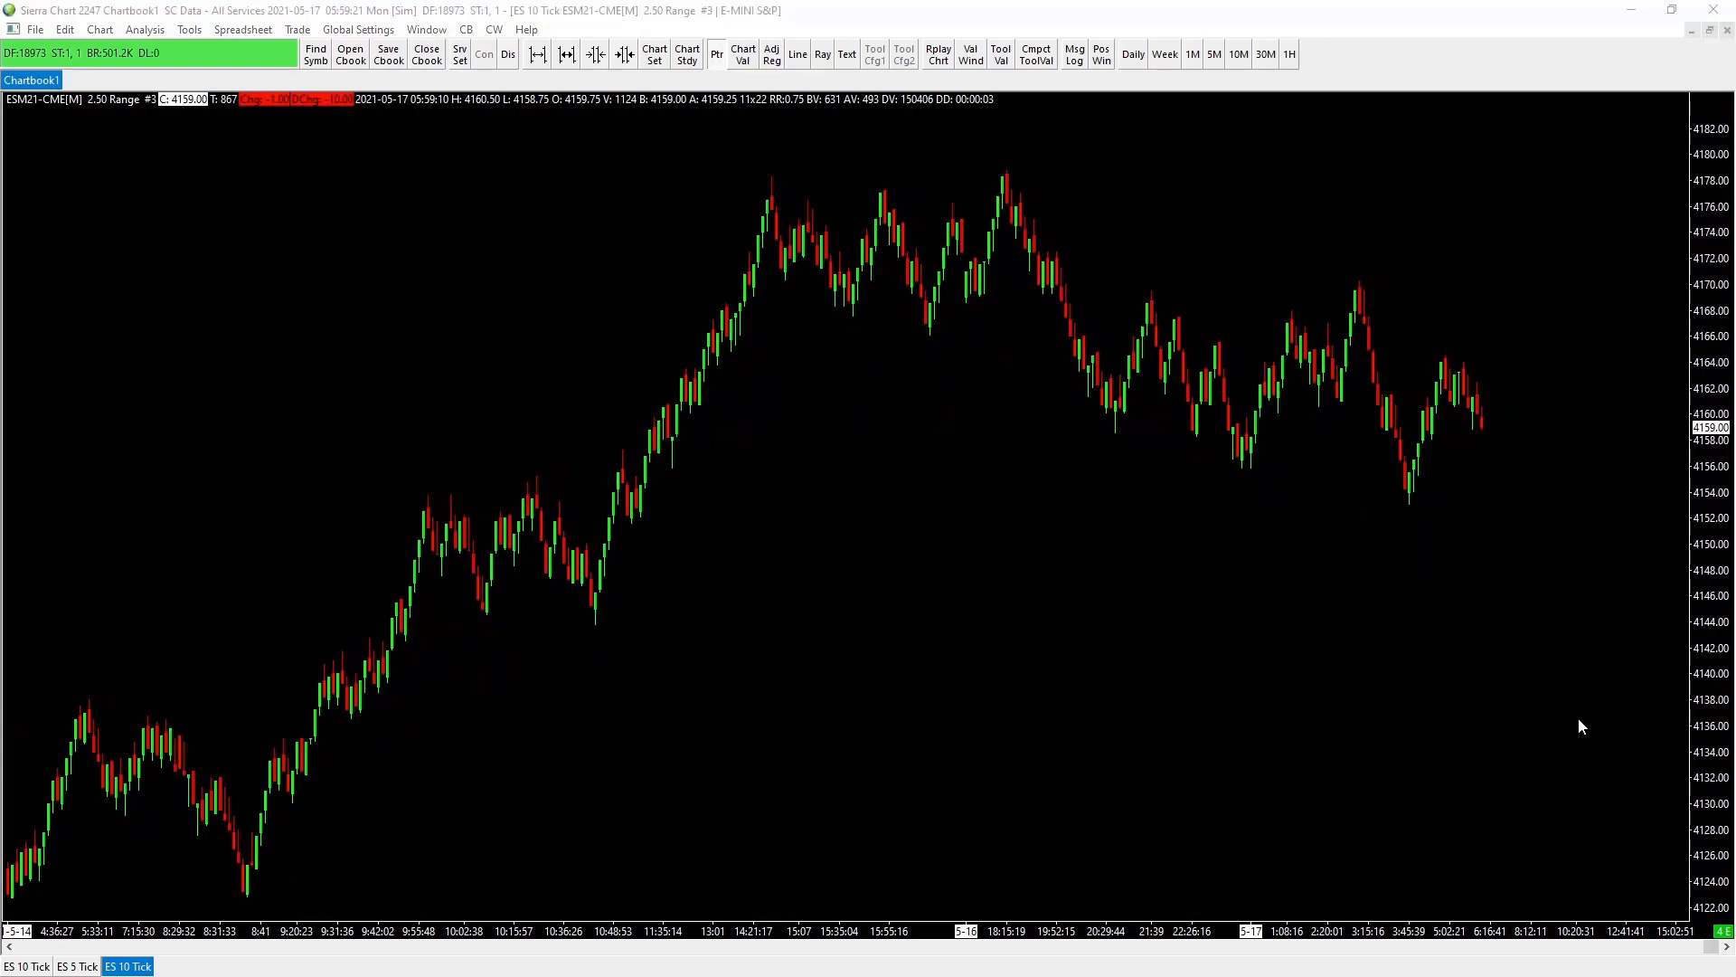
key("F5")
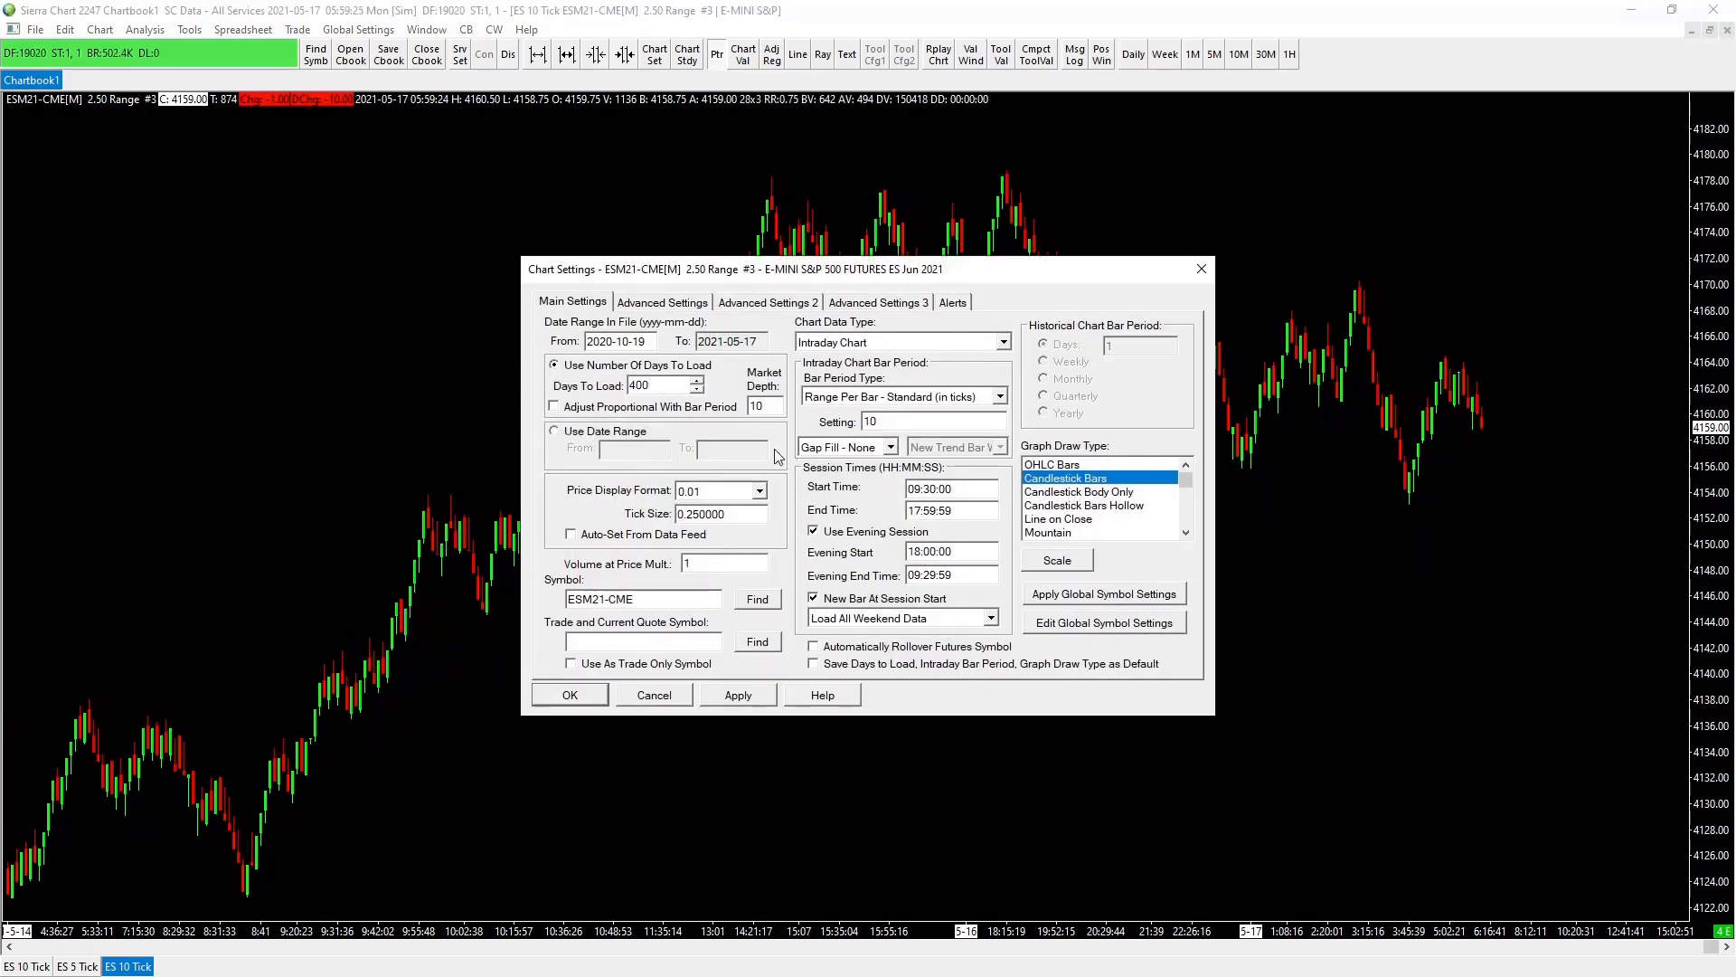
left_click(1000, 396)
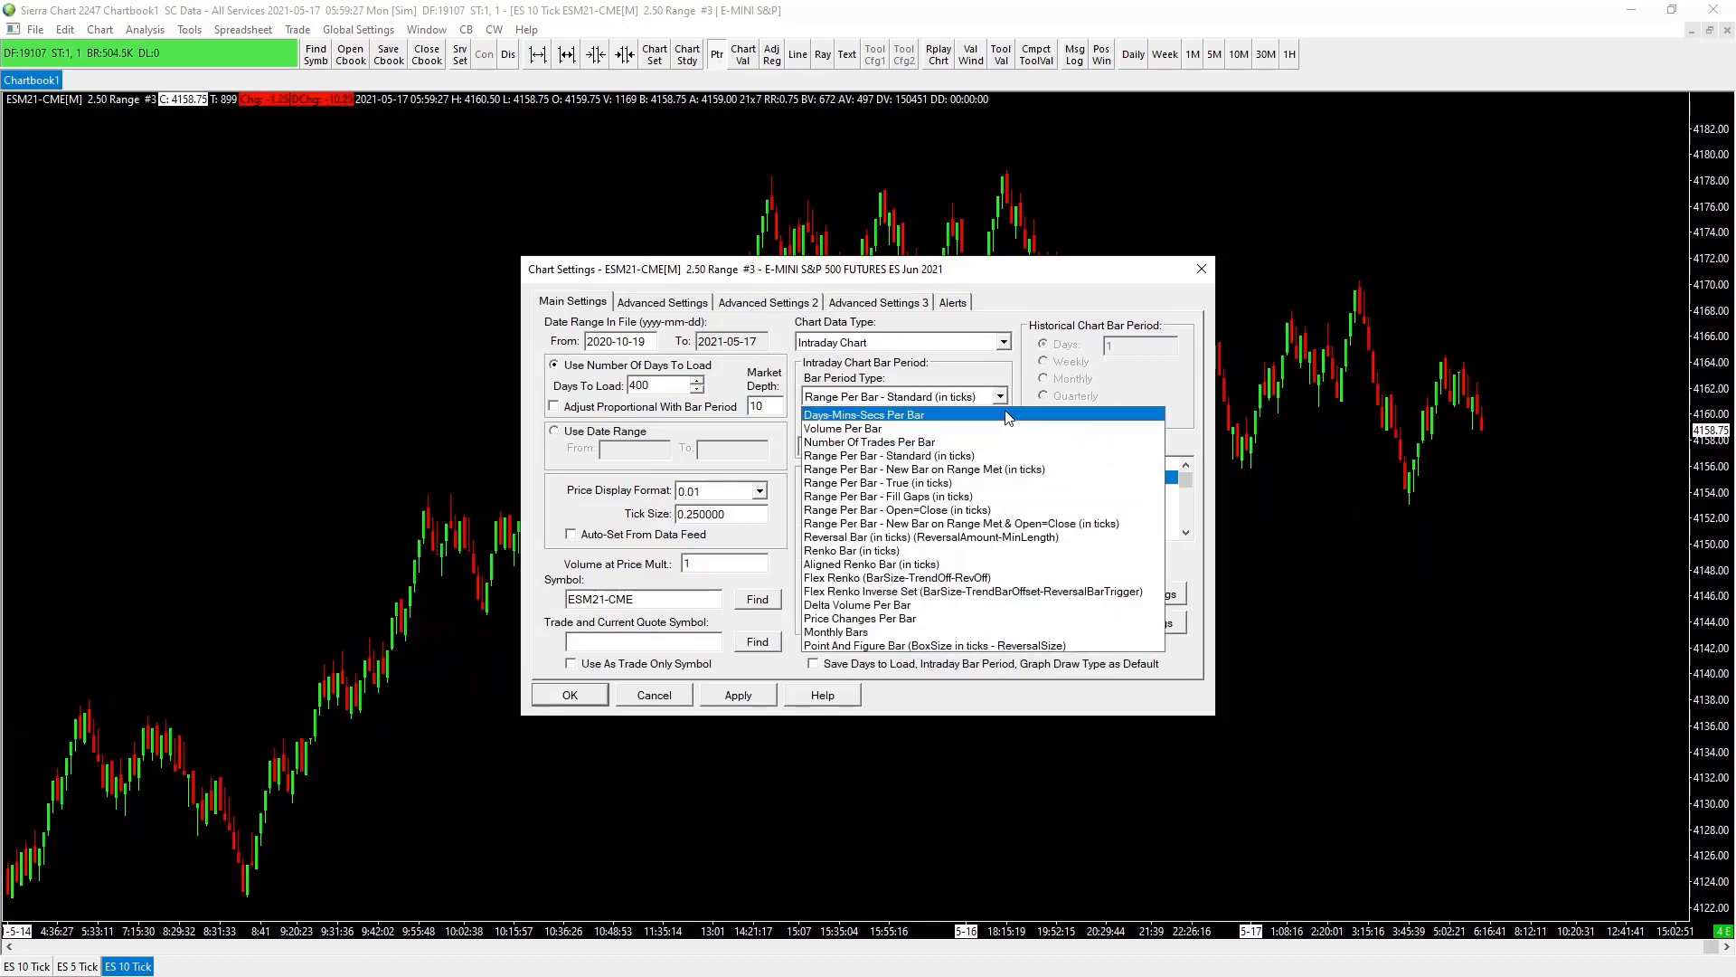
left_click(841, 538)
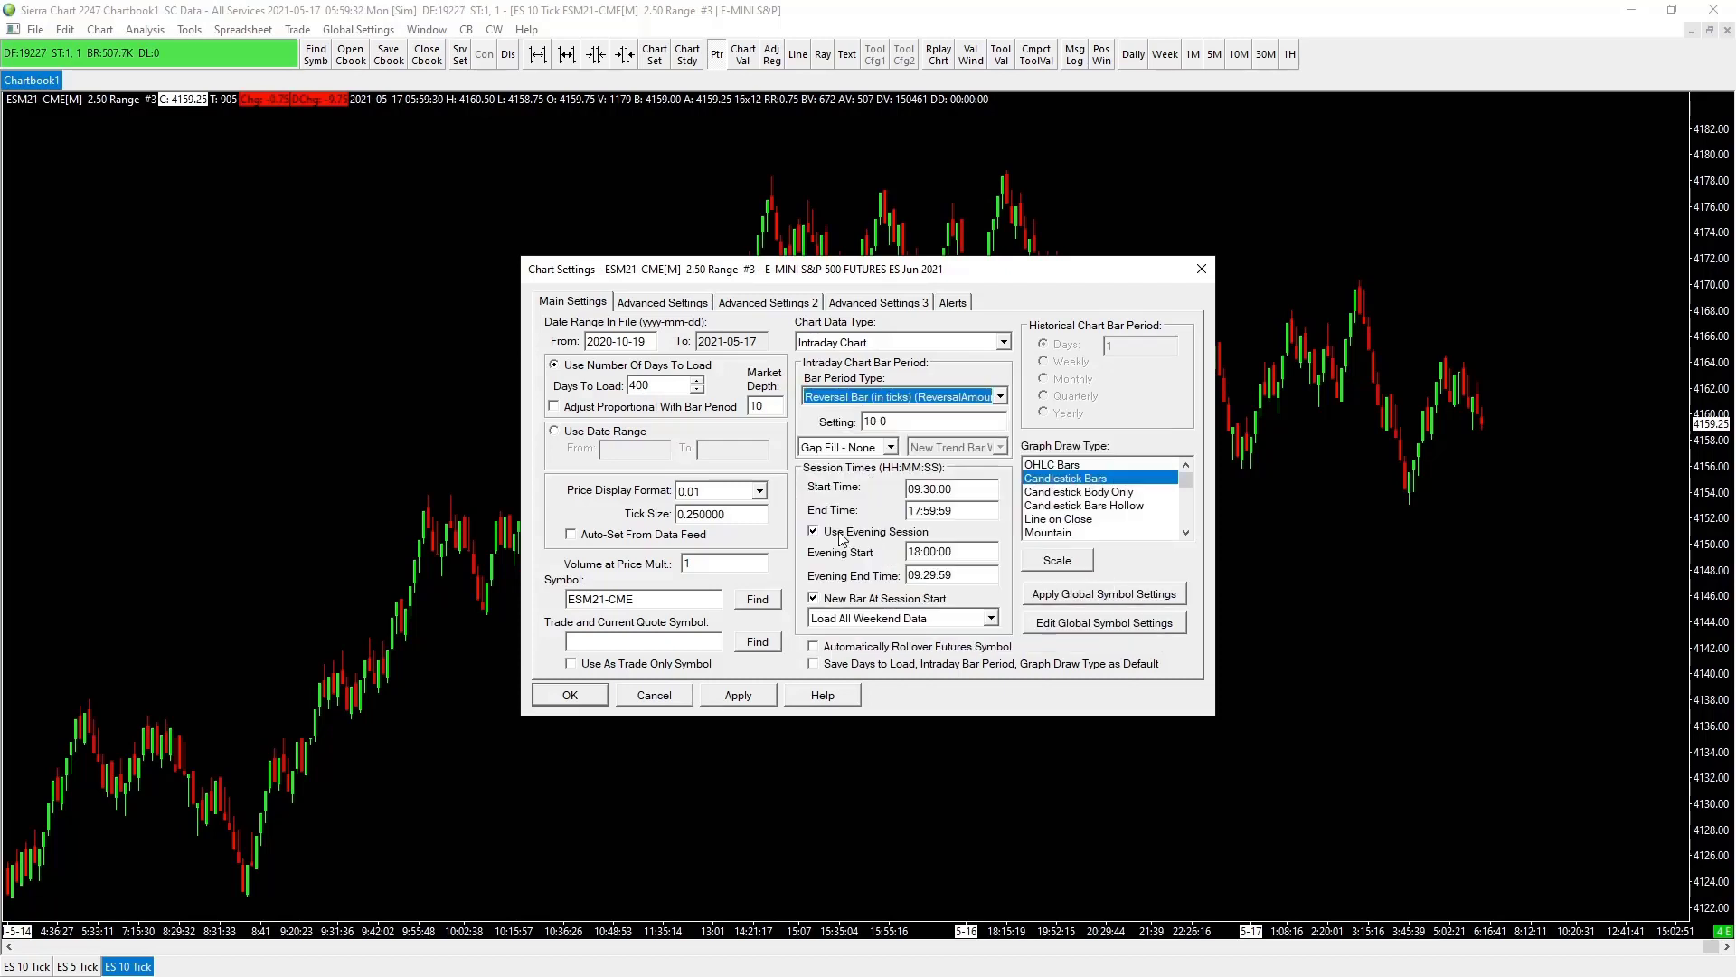
double_click(876, 422)
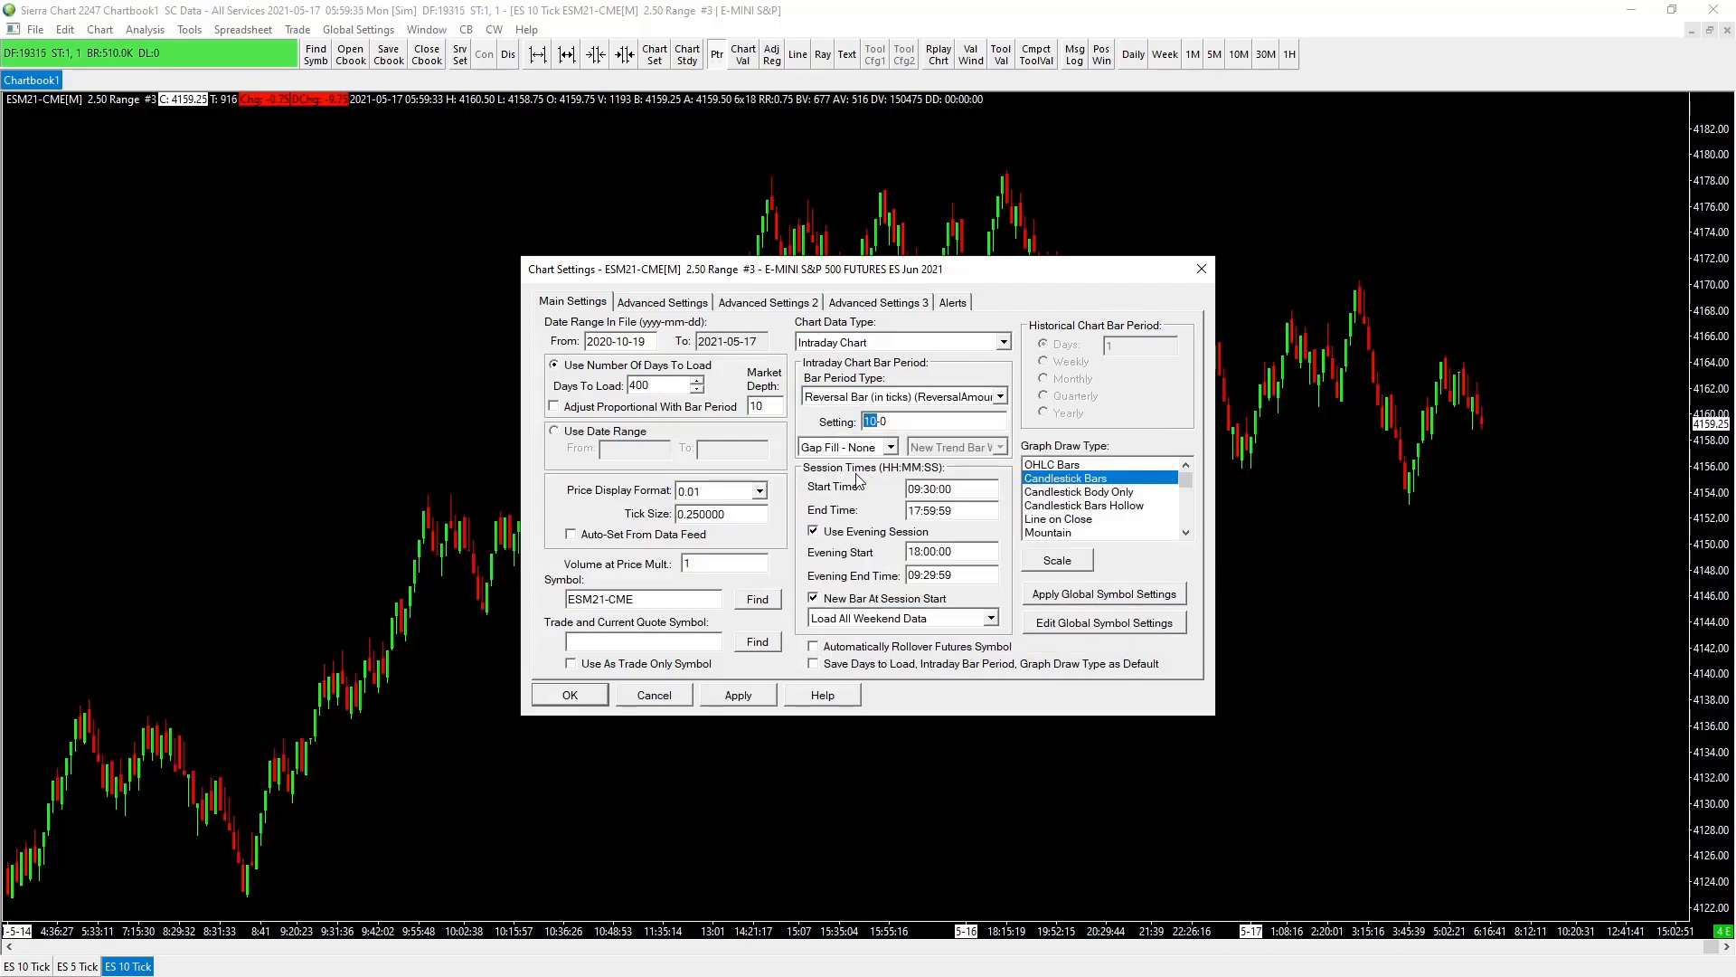
type("5")
left_click(734, 696)
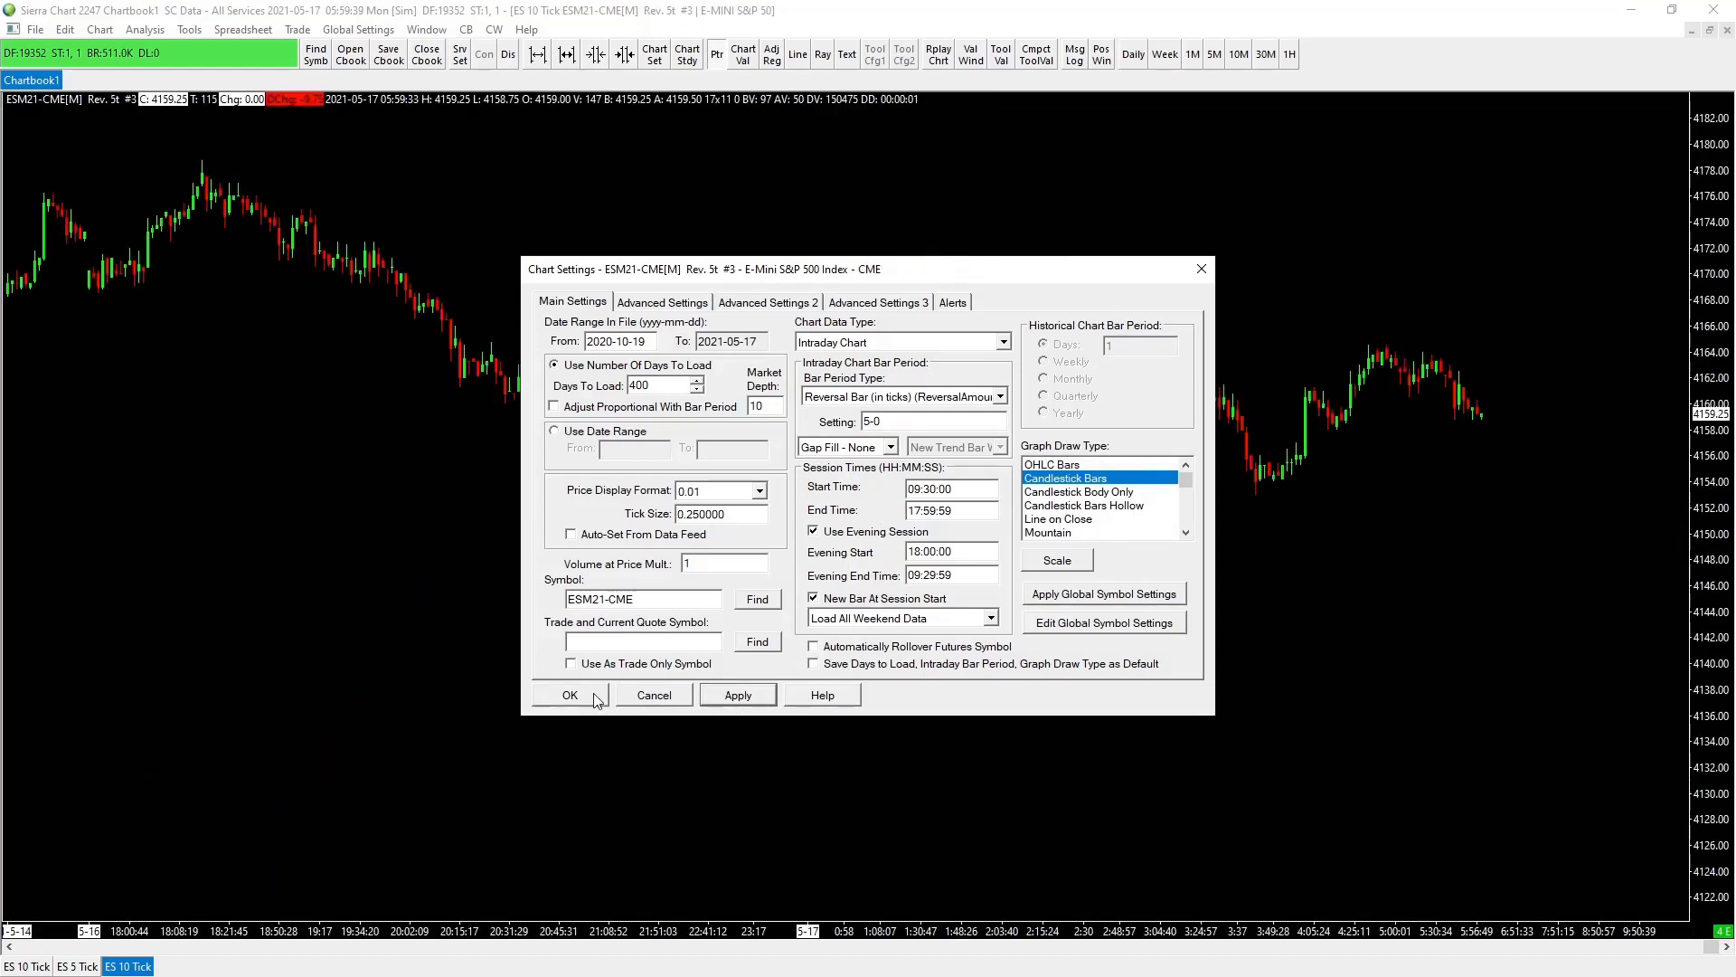
left_click(579, 693)
left_click_drag(1687, 563, 1602, 675)
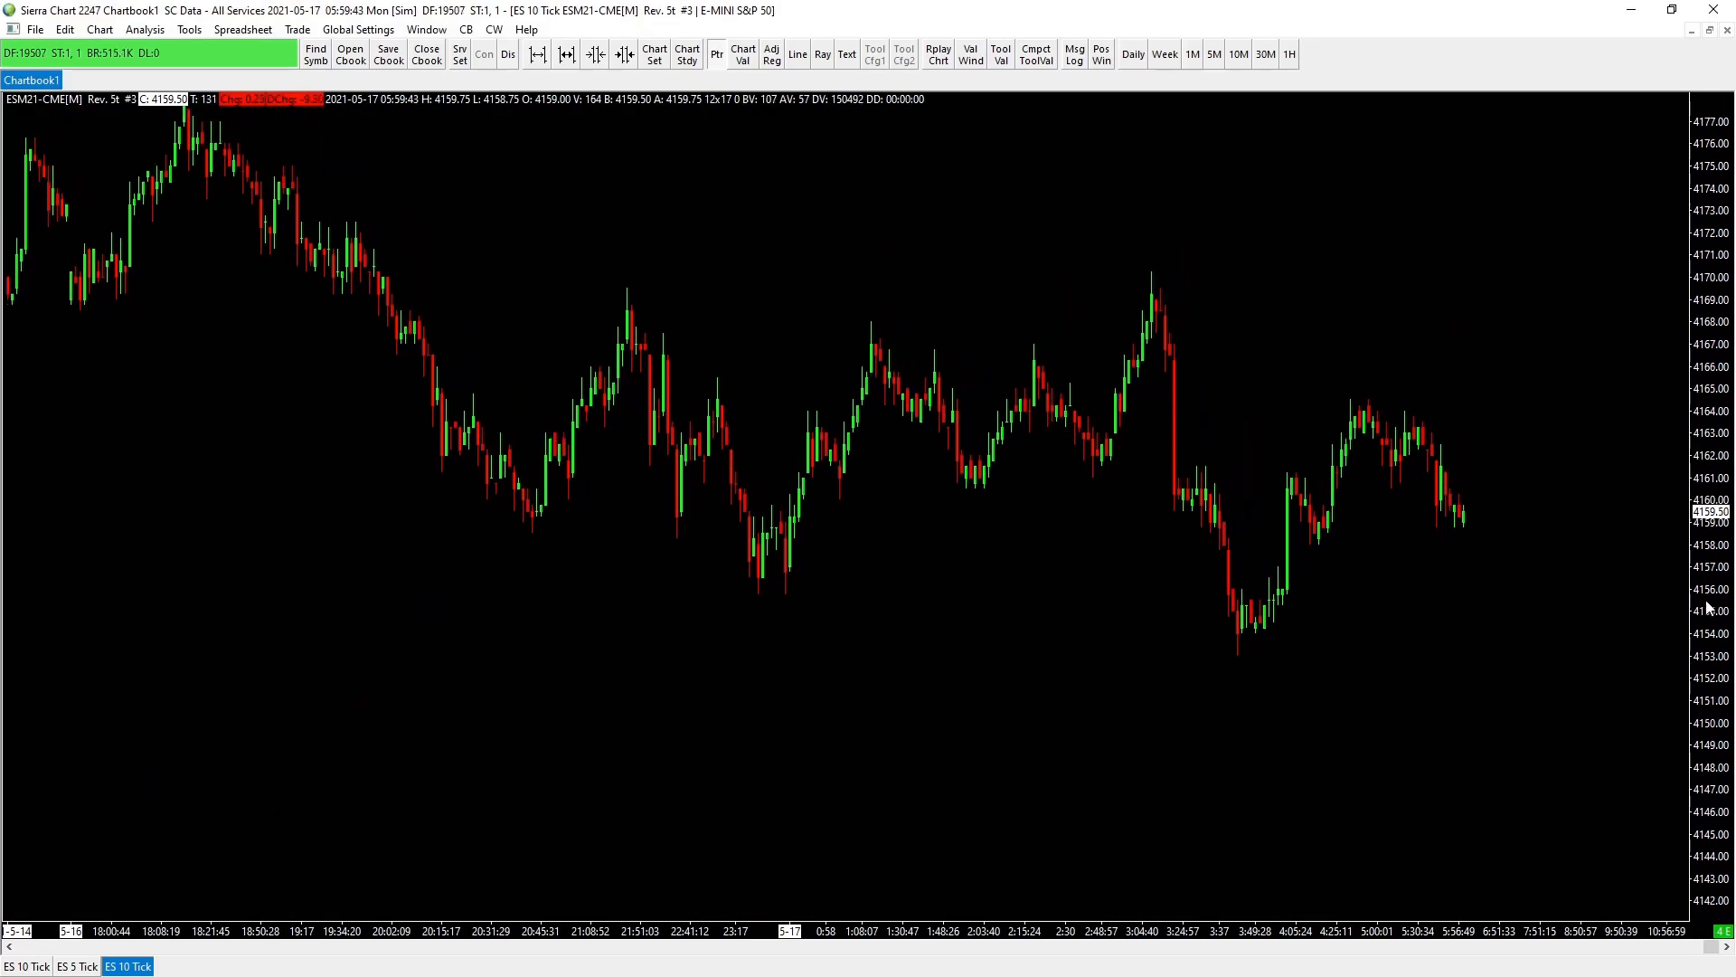
- Stretch the chart's price scale and widen the bar spacing so the candles appear larger
left_click_drag(1709, 608, 1433, 916)
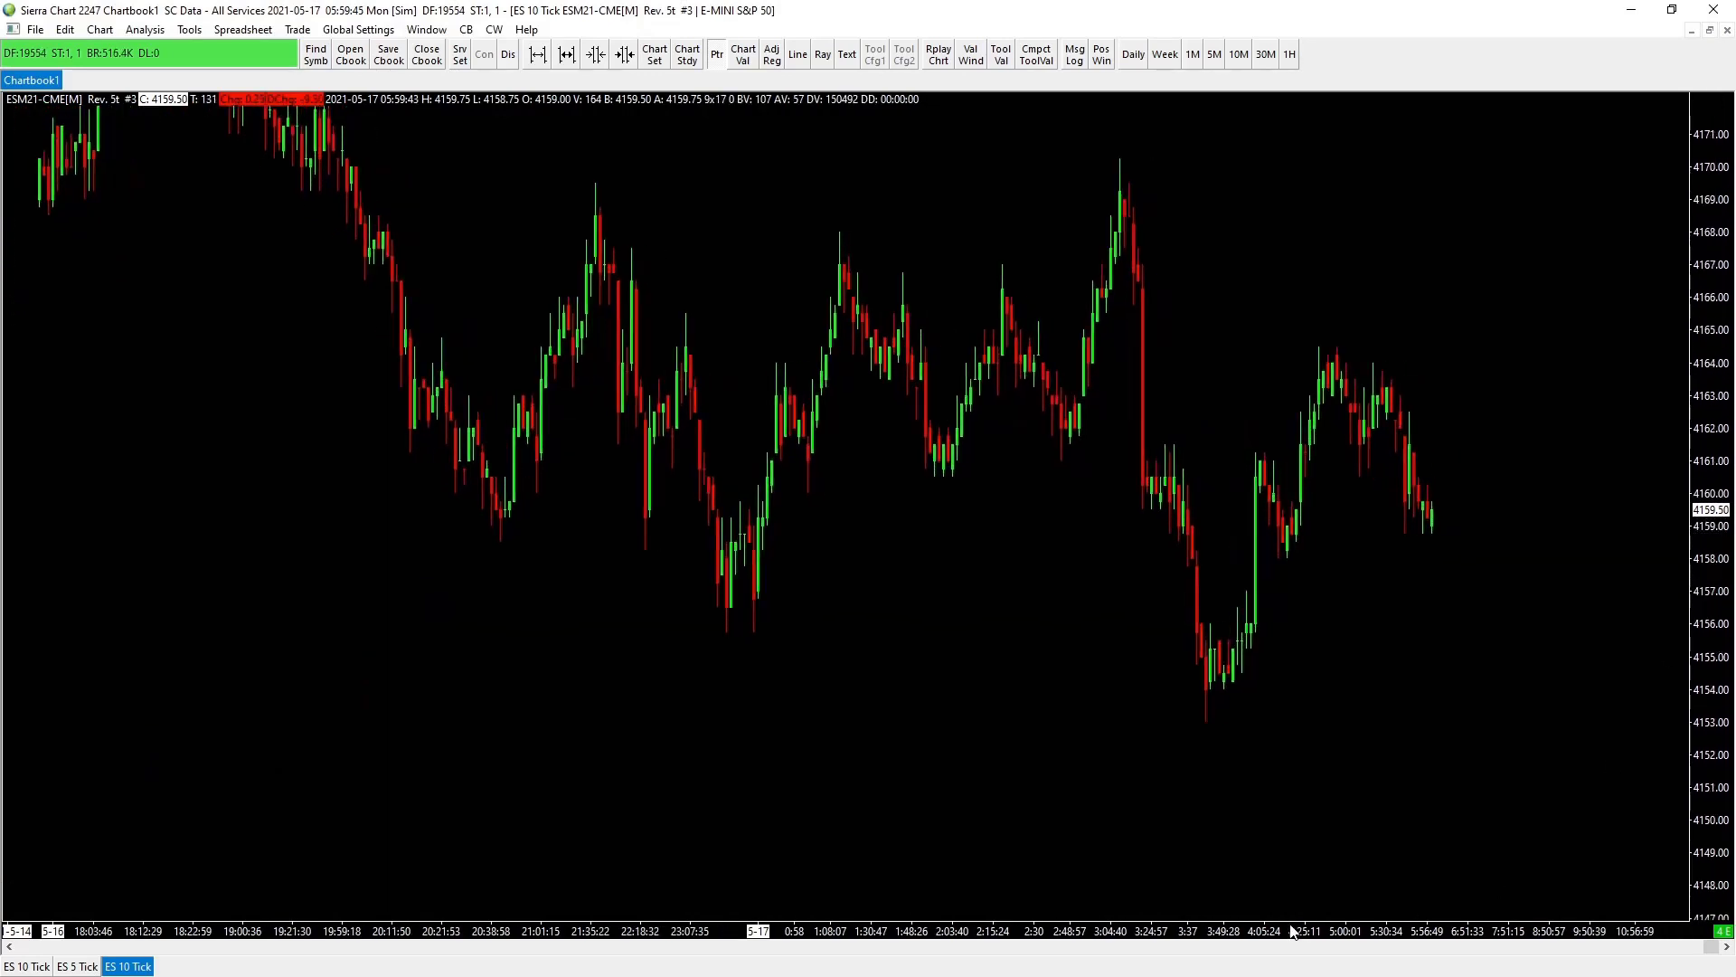
mouse_move(1293, 931)
left_mouse_down()
mouse_move(1086, 927)
mouse_move(1273, 944)
left_mouse_up()
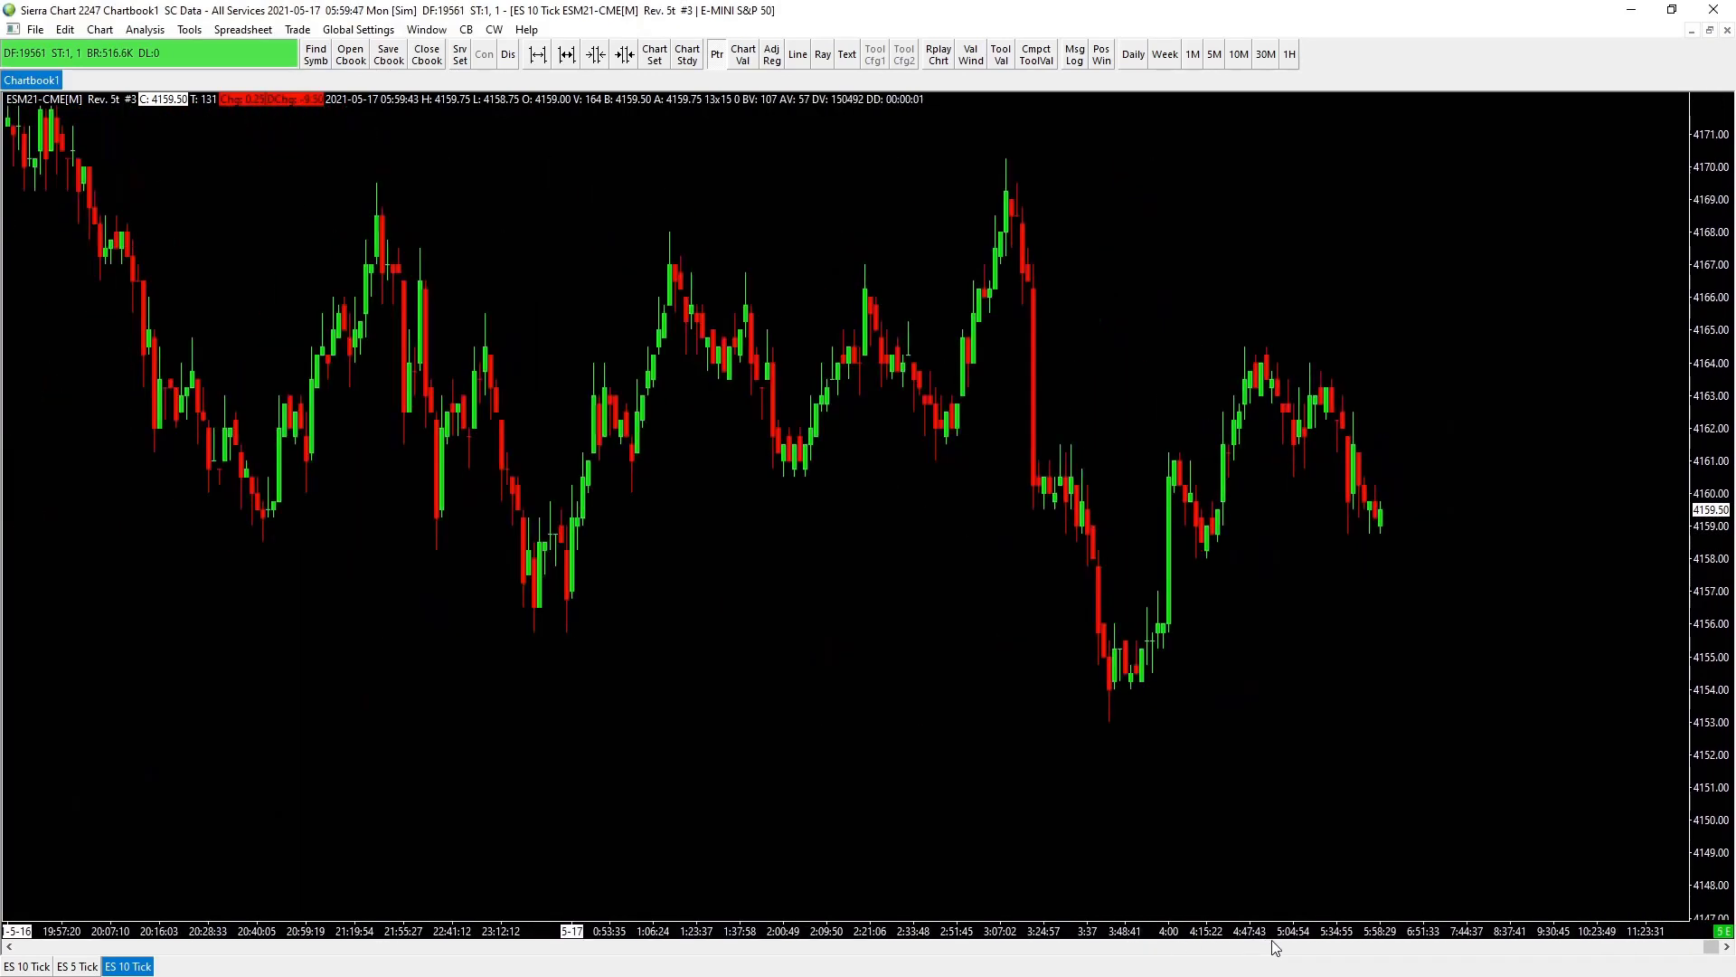
scroll(1439, 646, "left", 10)
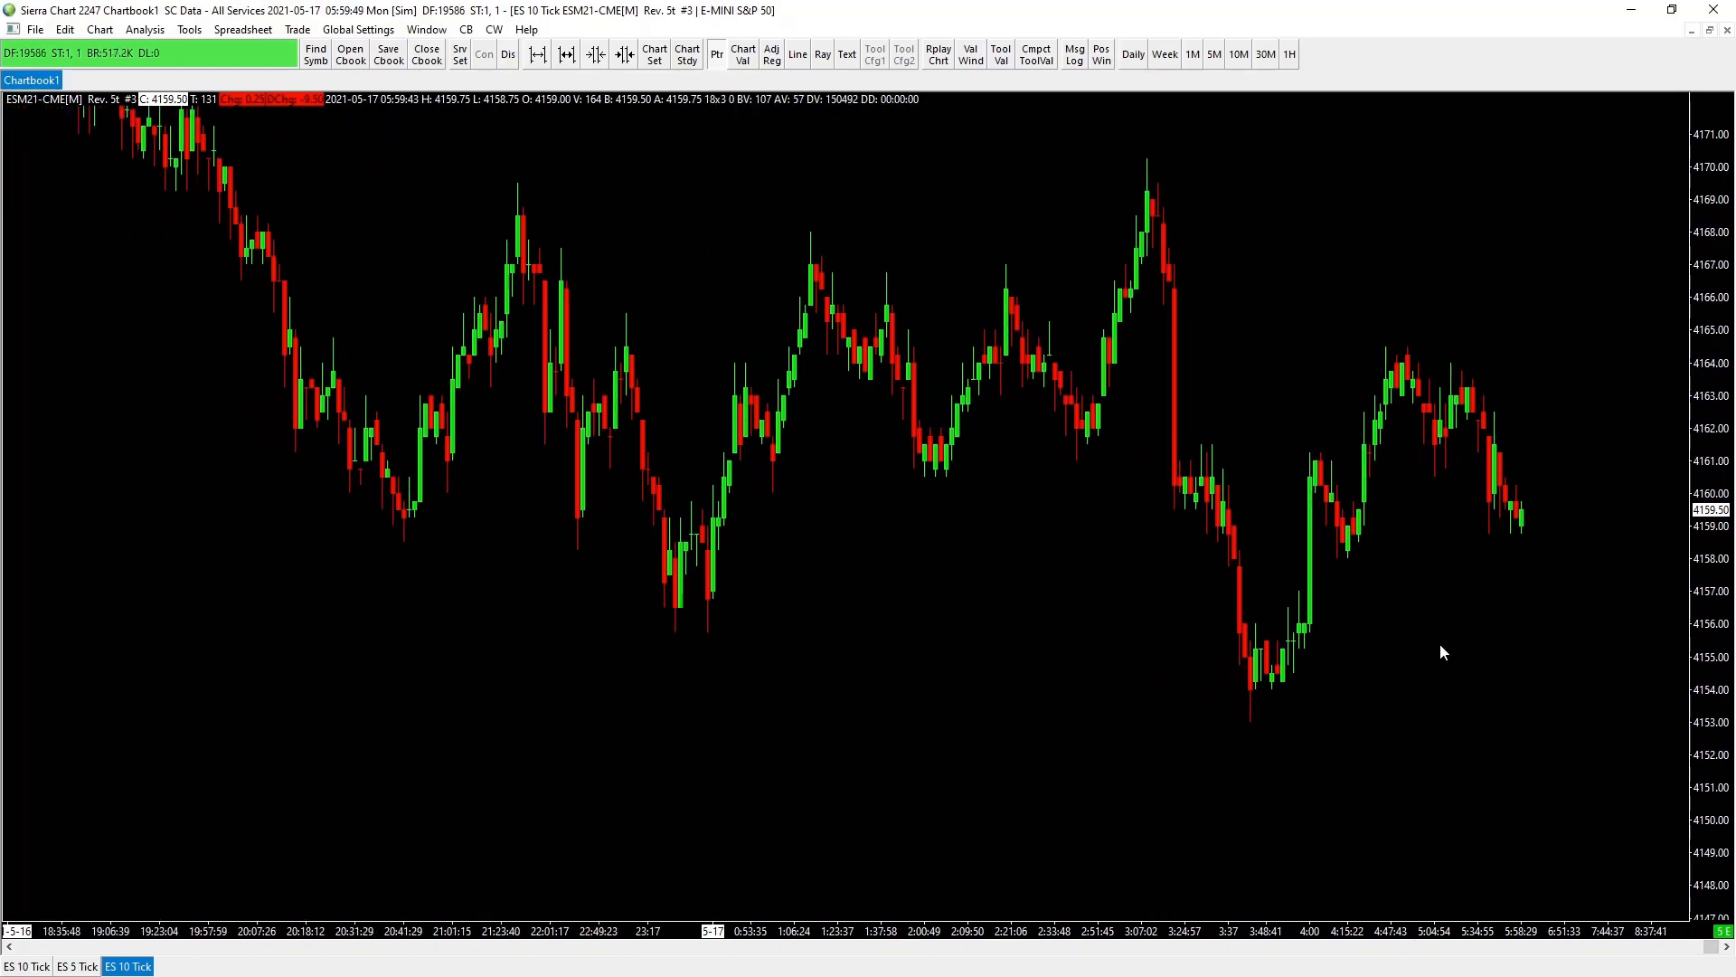
scroll(1491, 640, "left", 5)
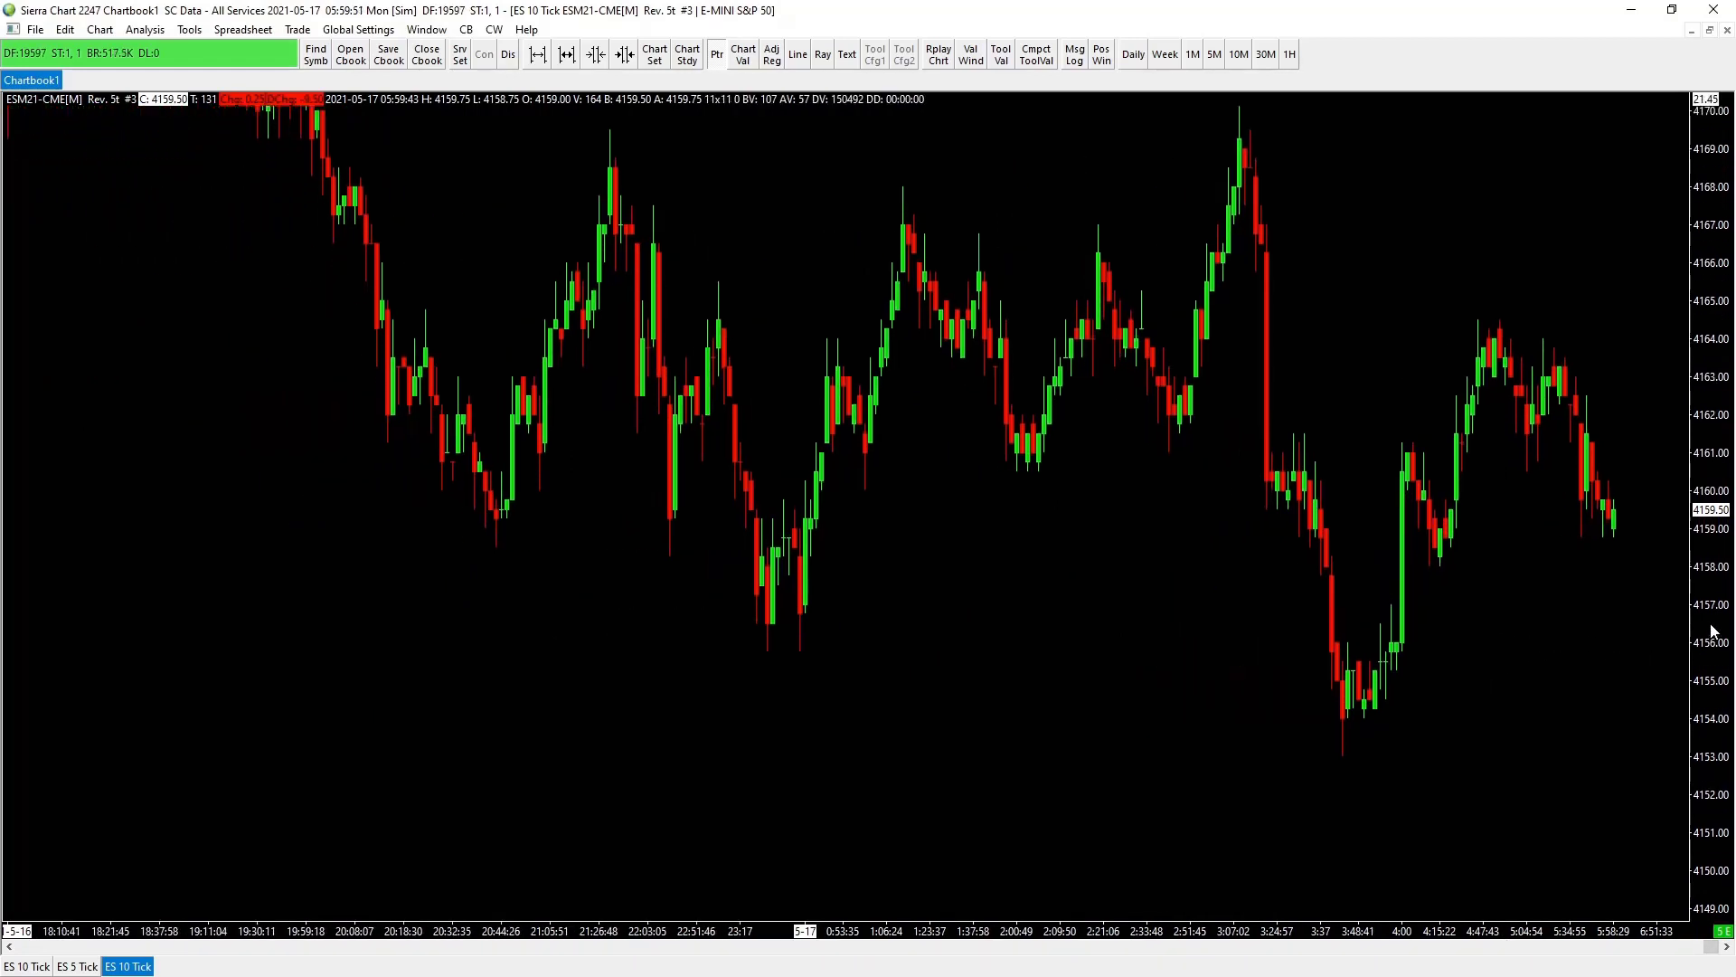
scroll(1429, 763, "right", 5)
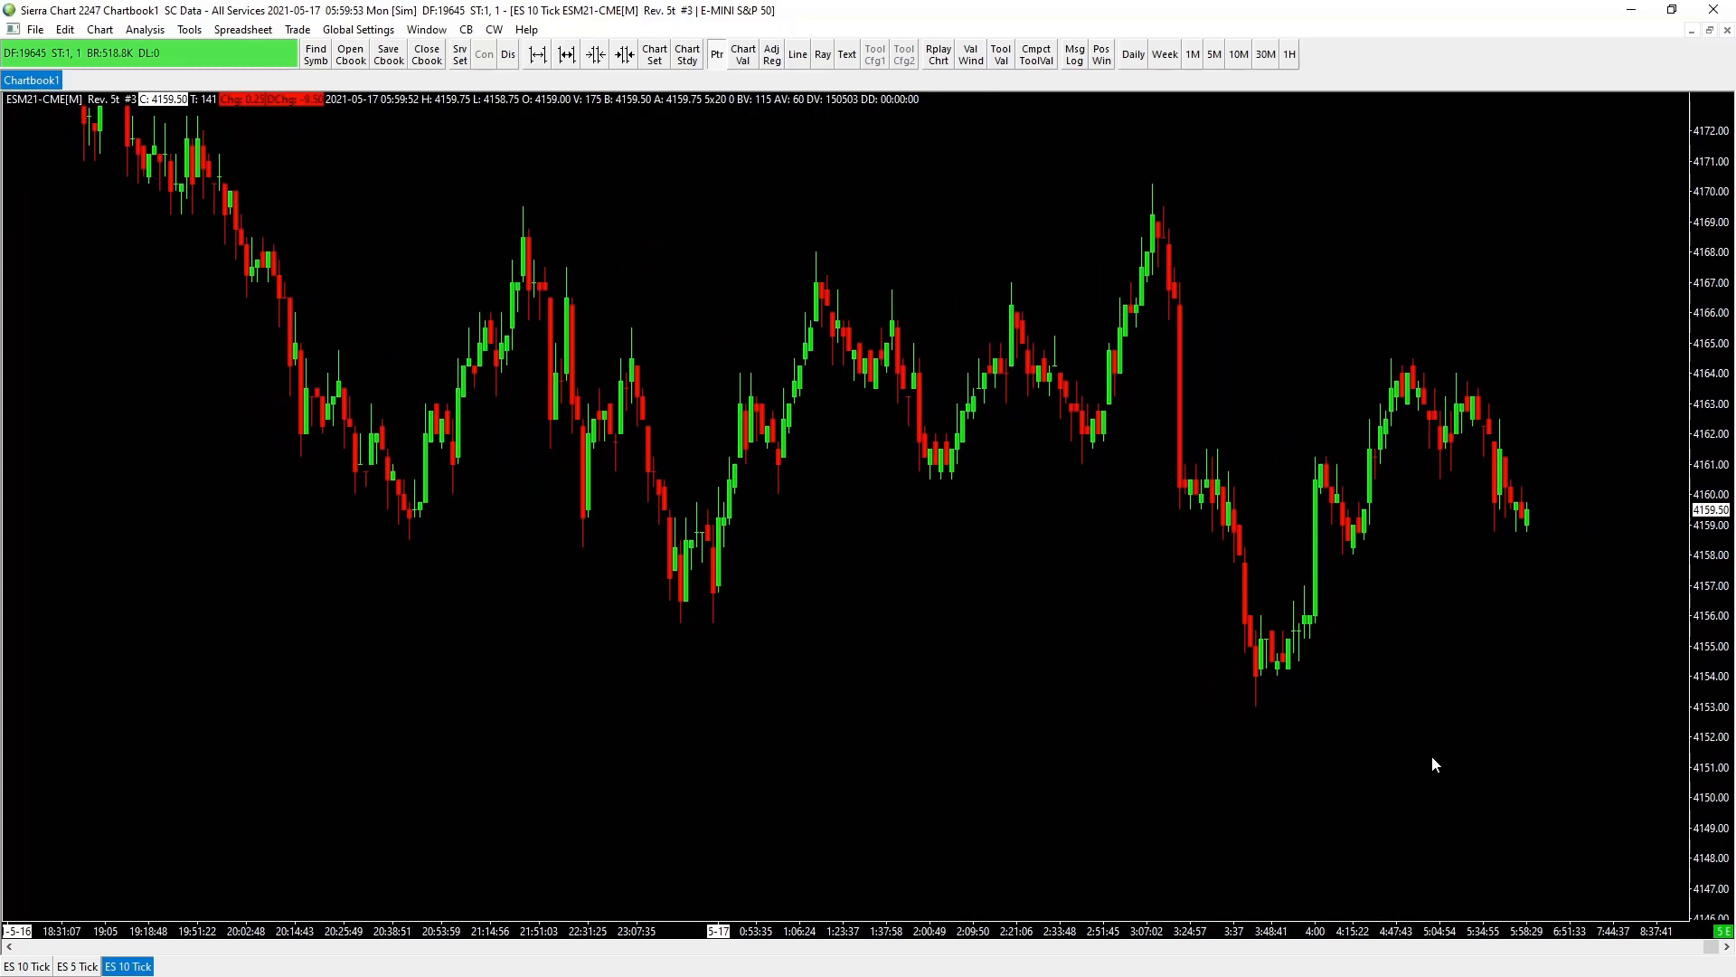
right_click(1216, 738)
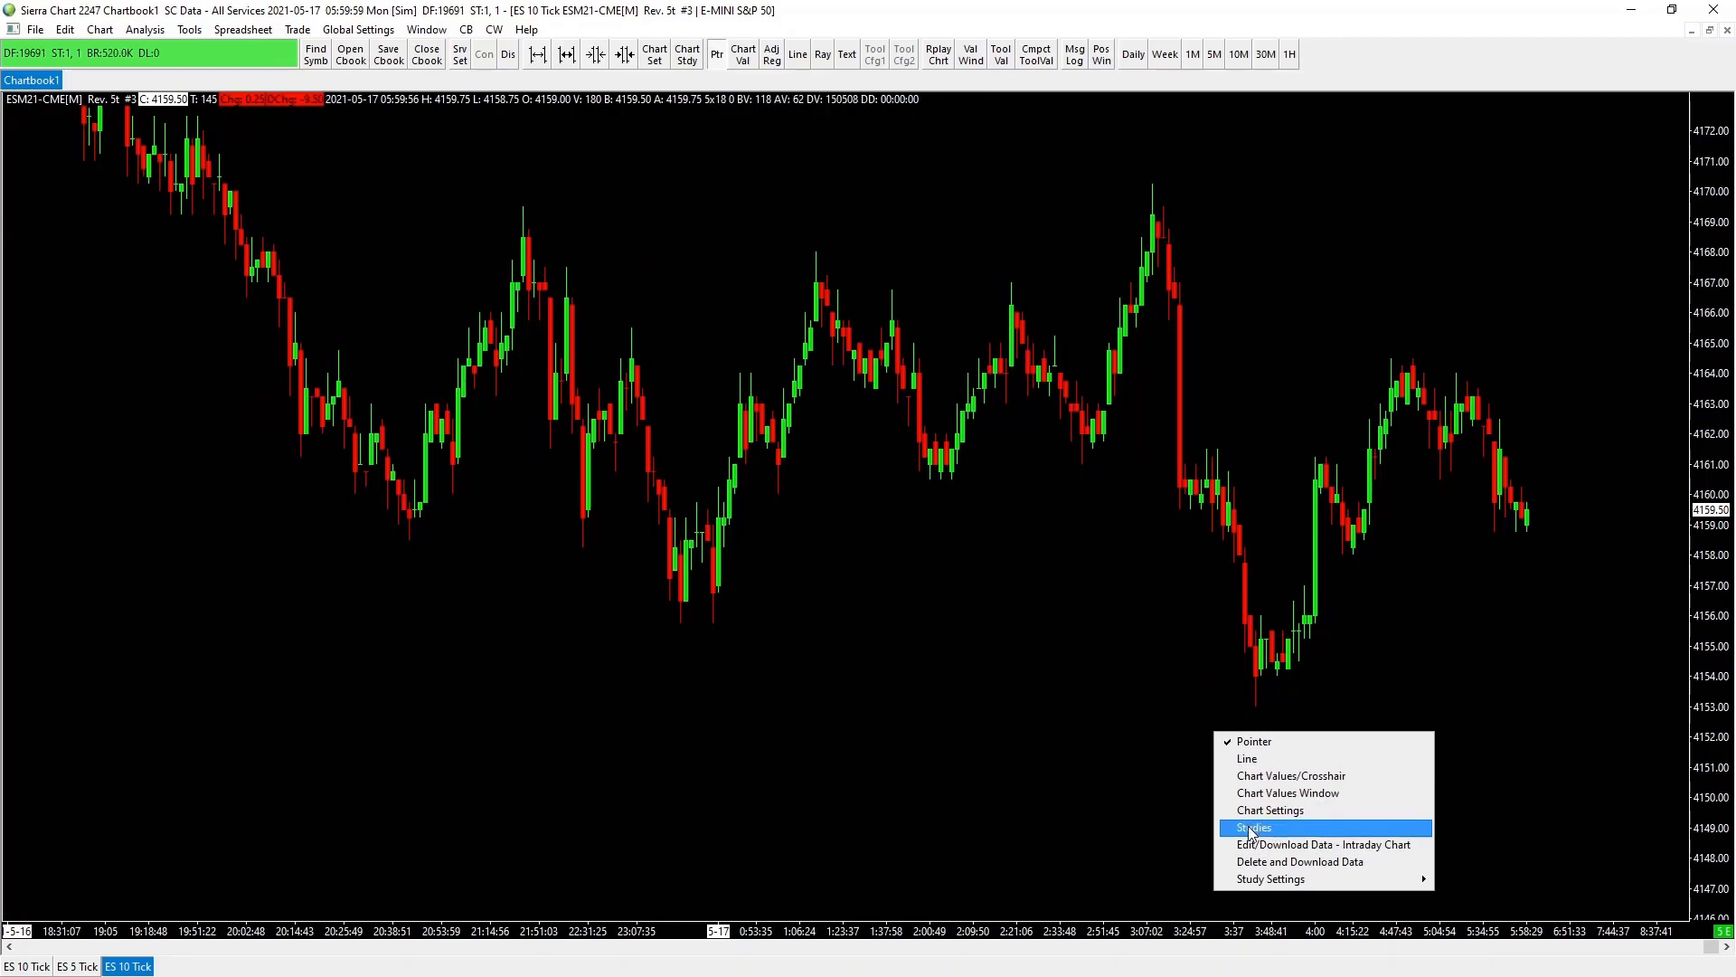
left_click(1105, 737)
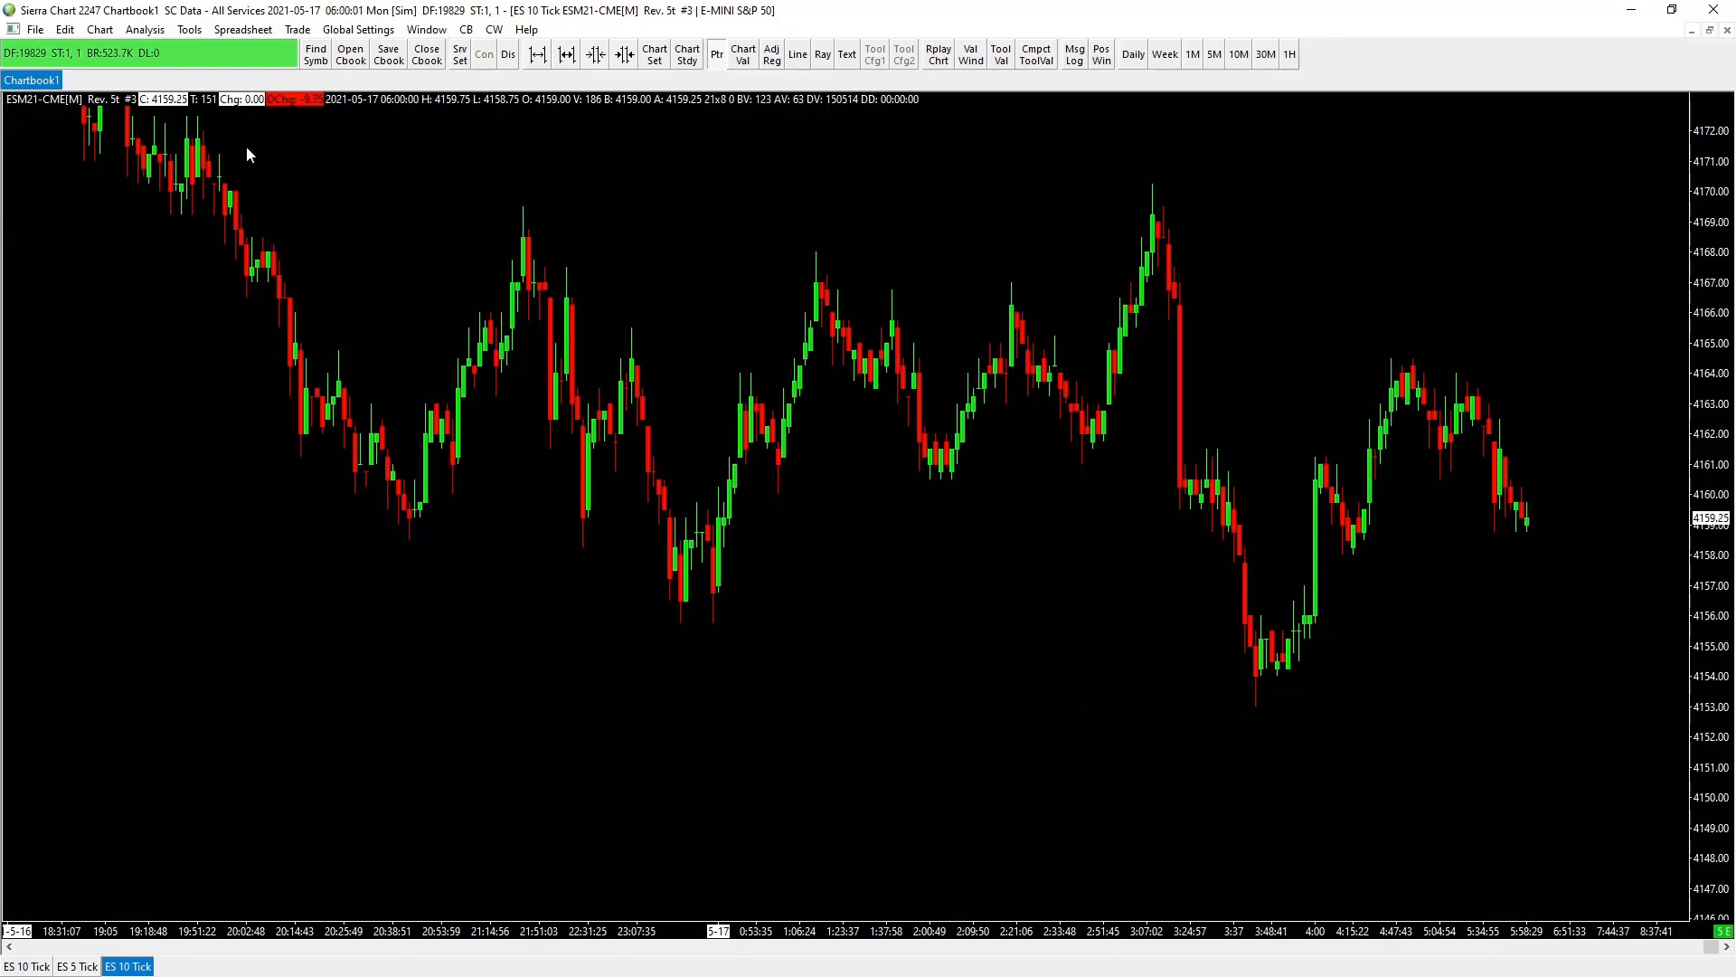
left_click(141, 30)
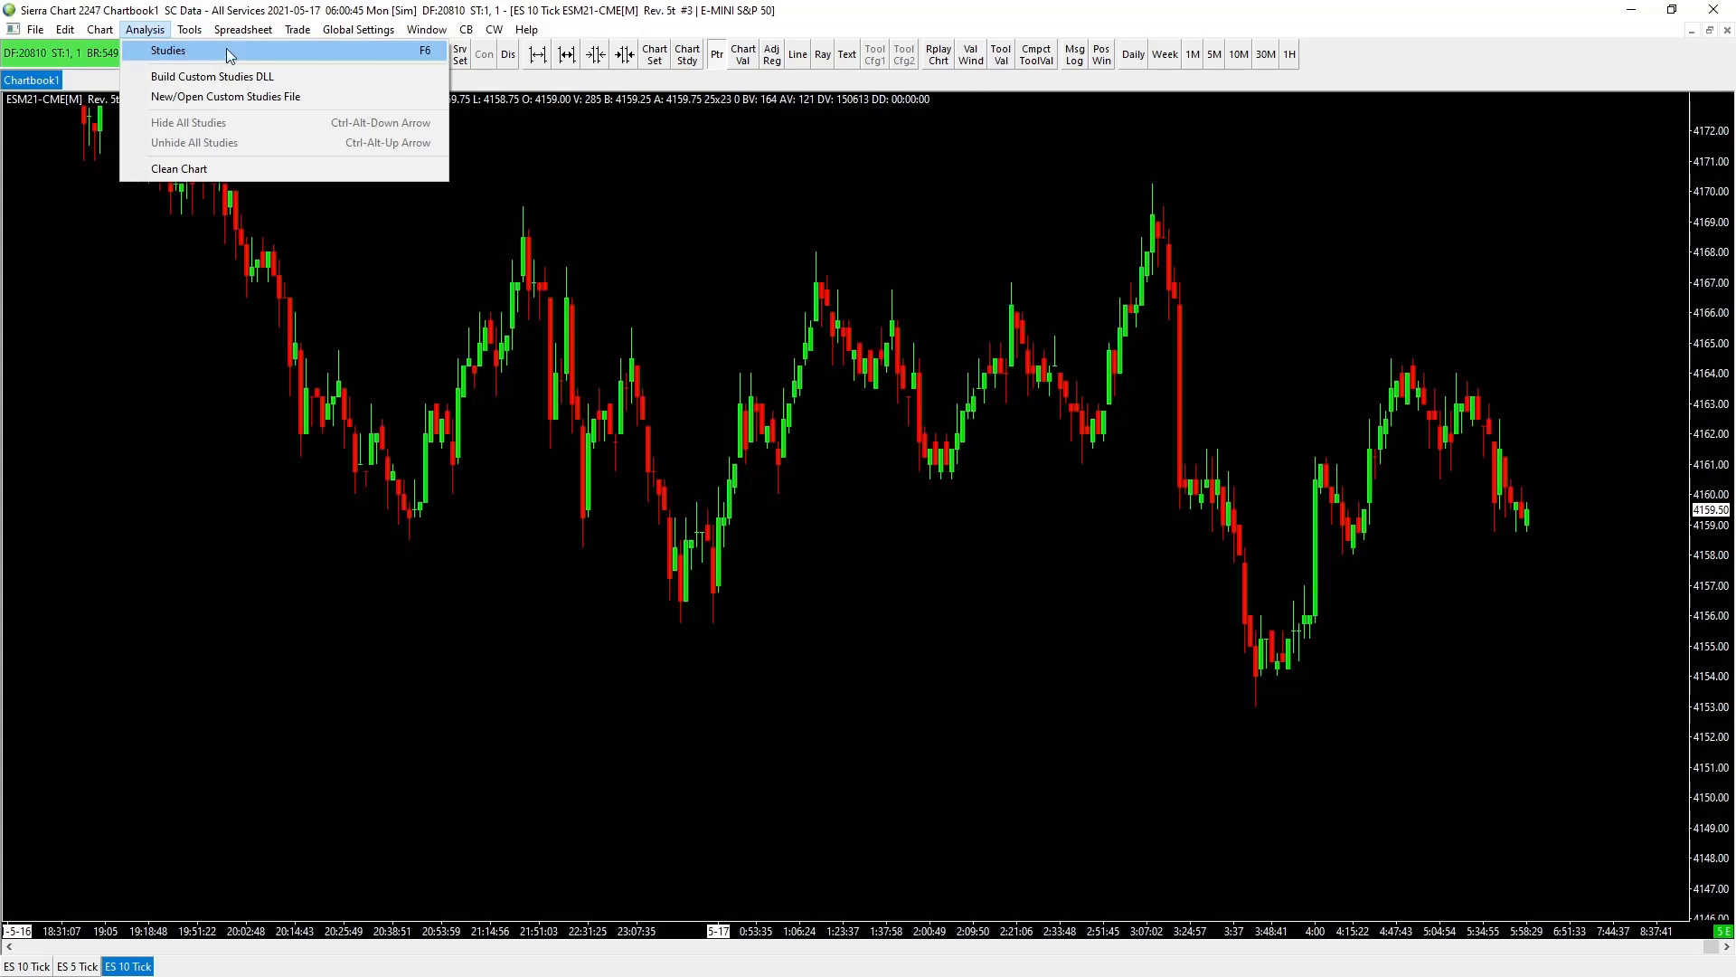
mouse_move(293, 36)
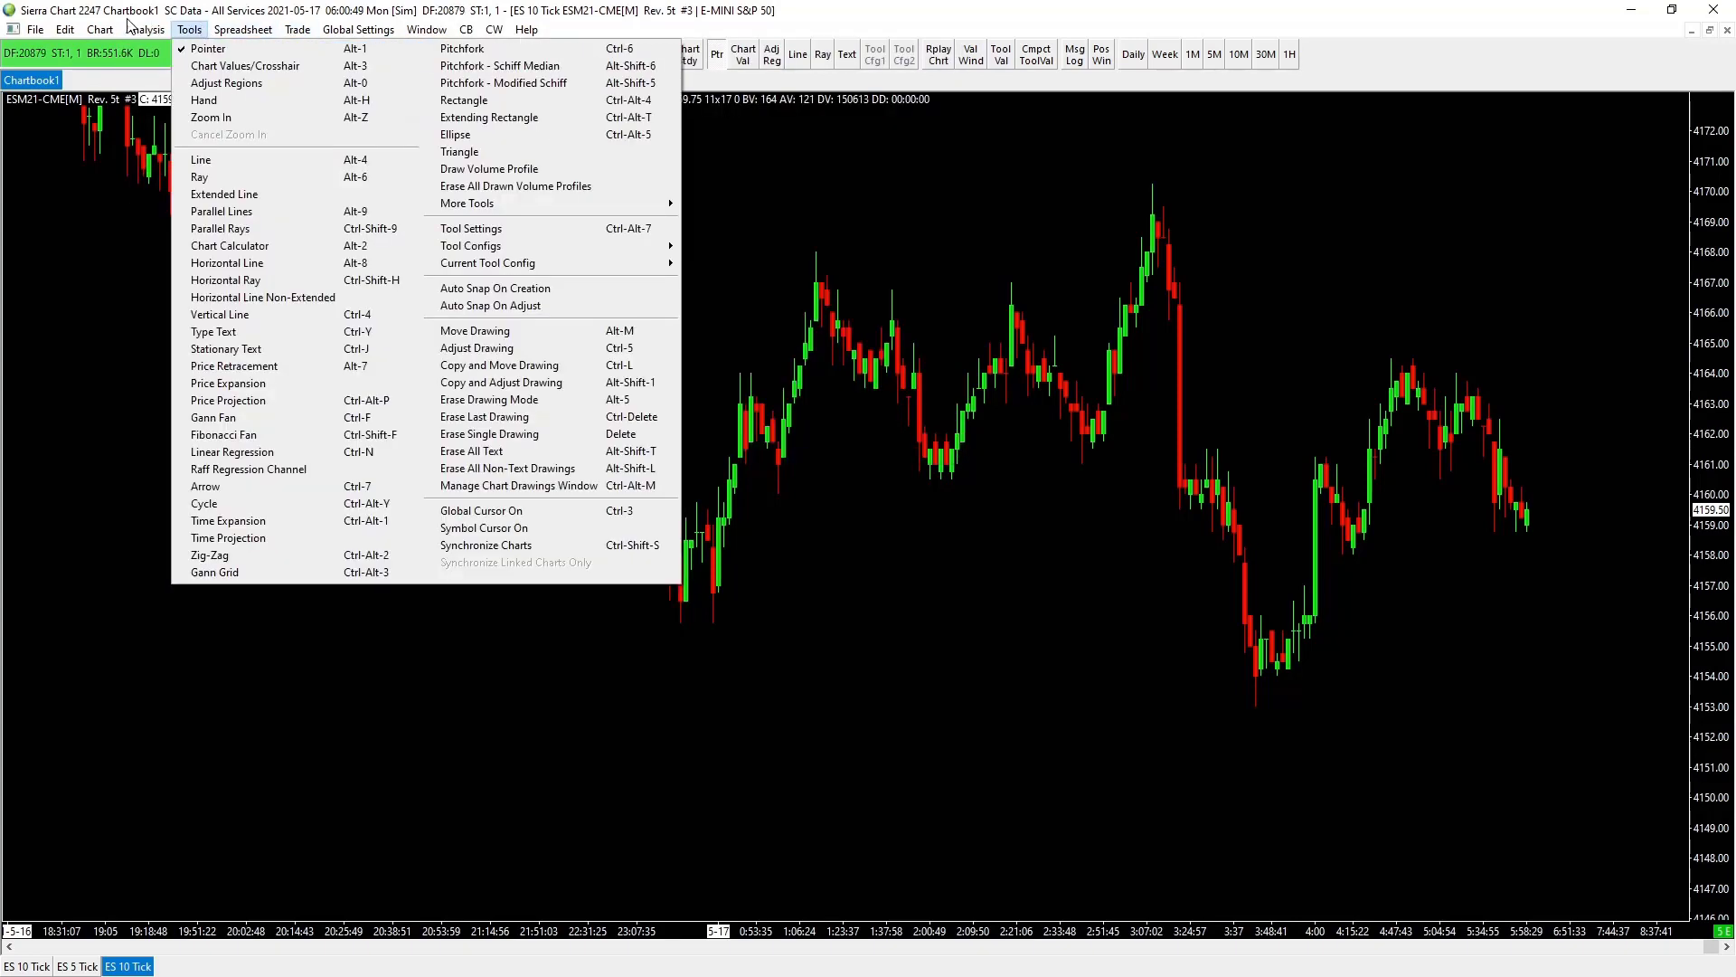
mouse_move(143, 32)
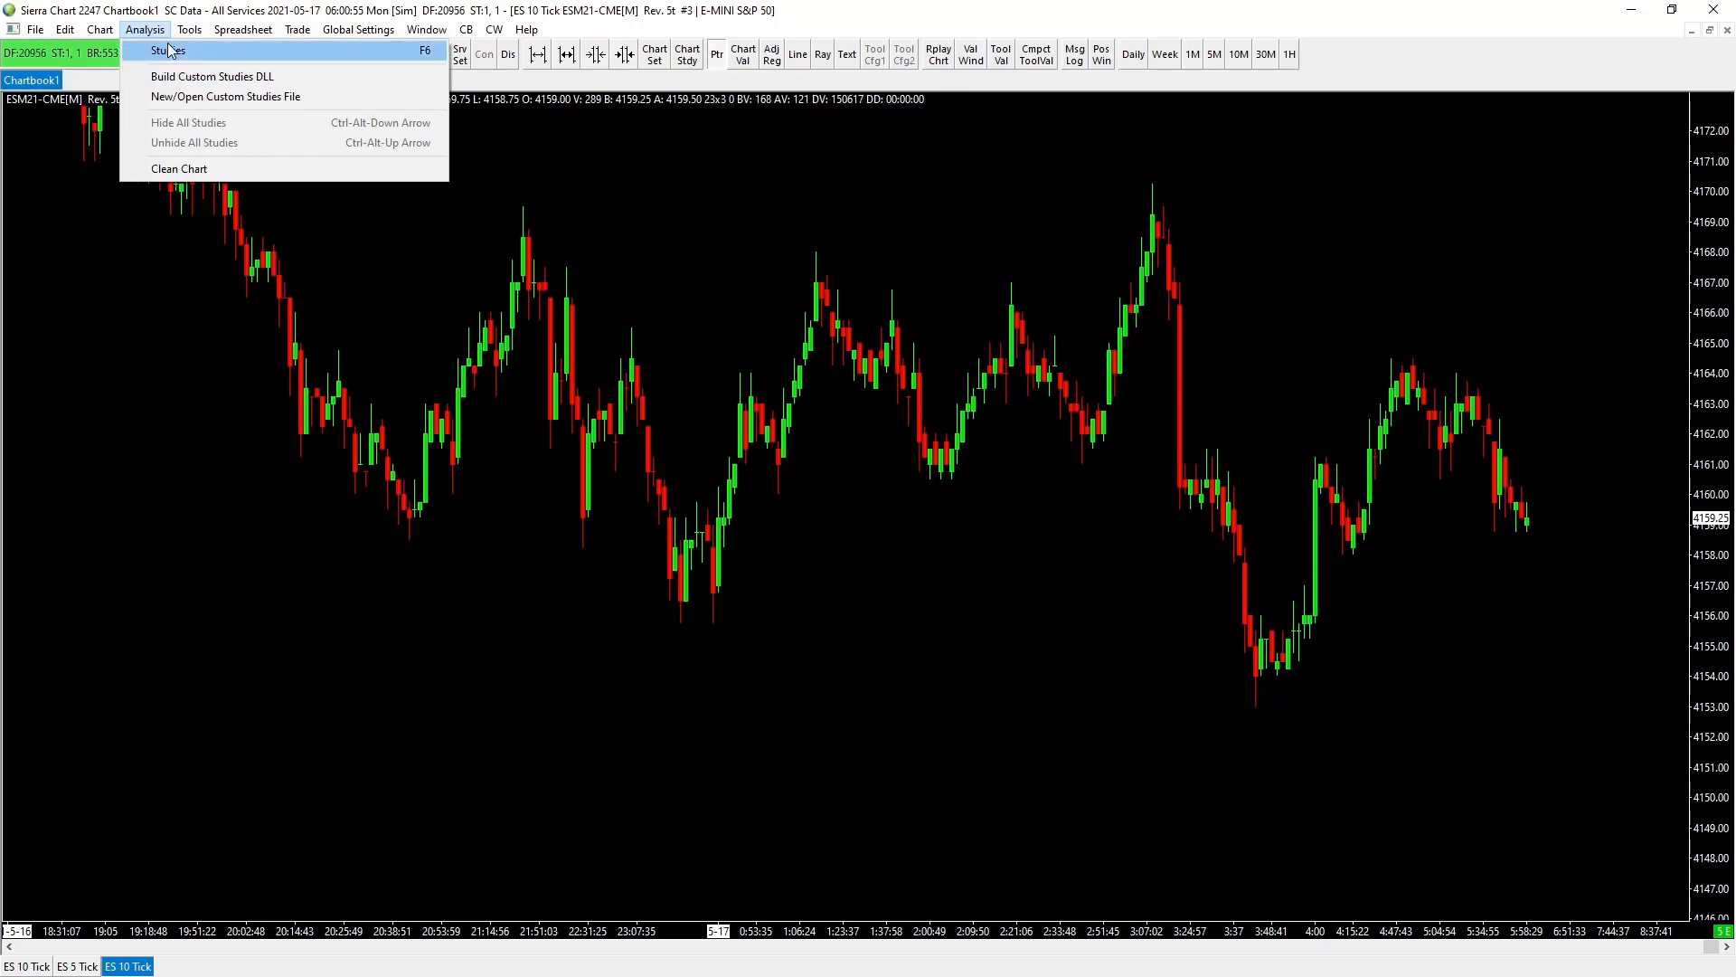
left_click(172, 50)
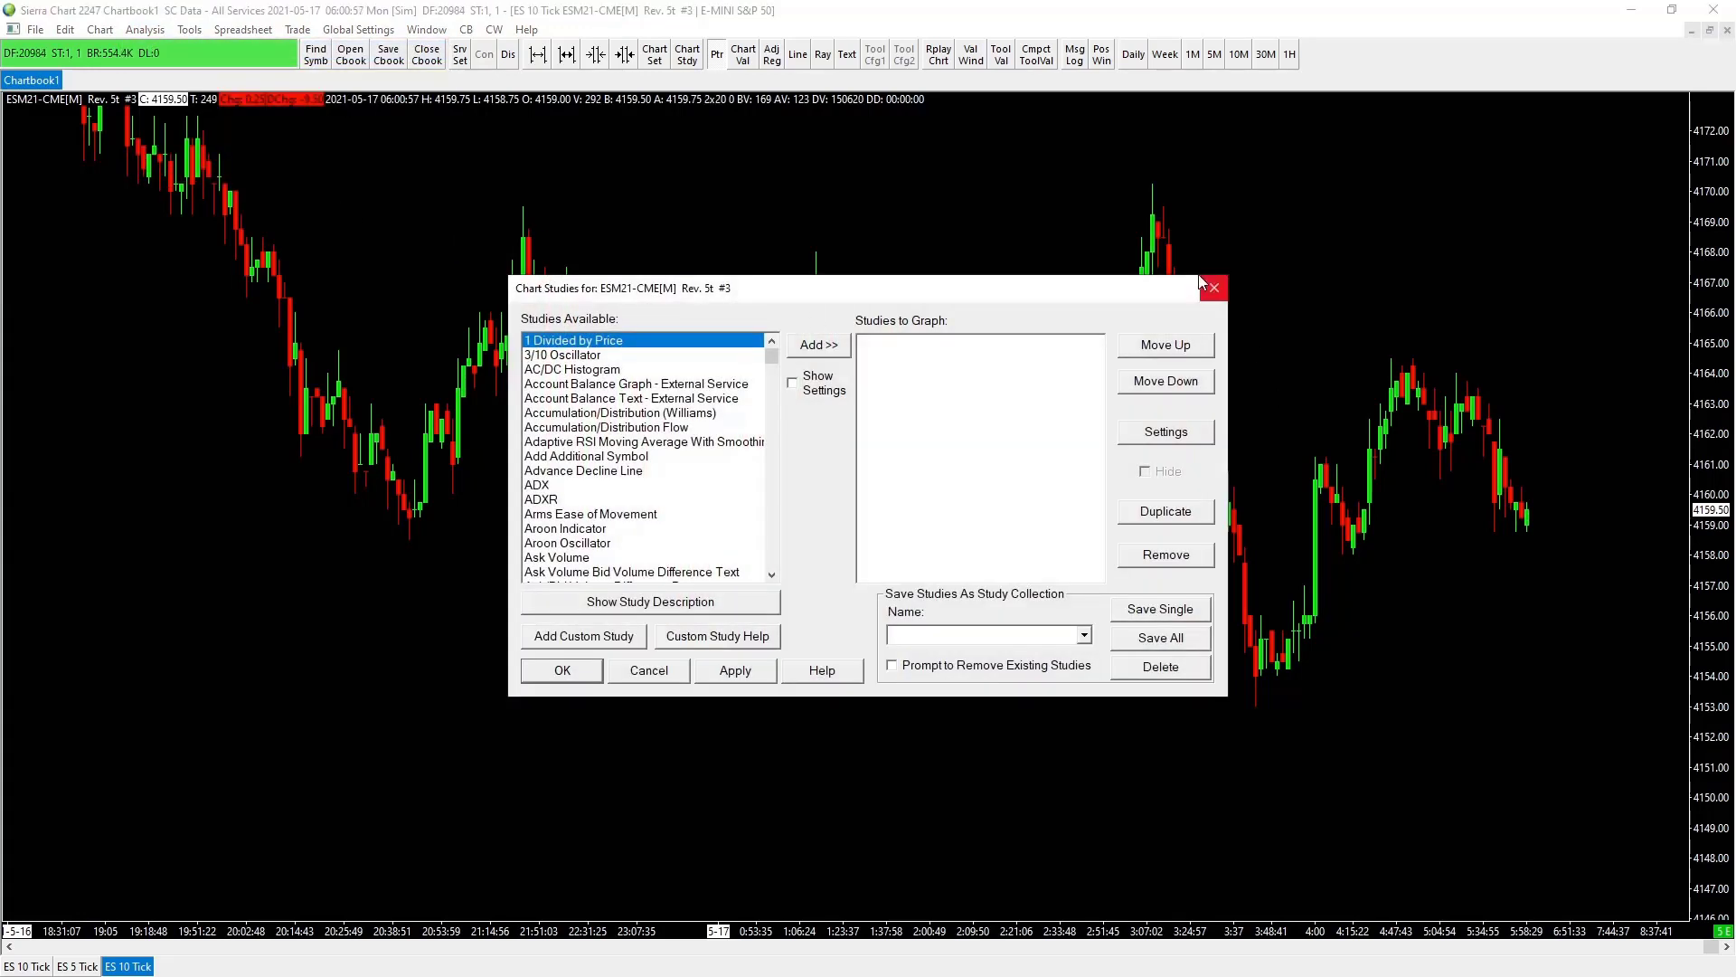
left_click(1203, 284)
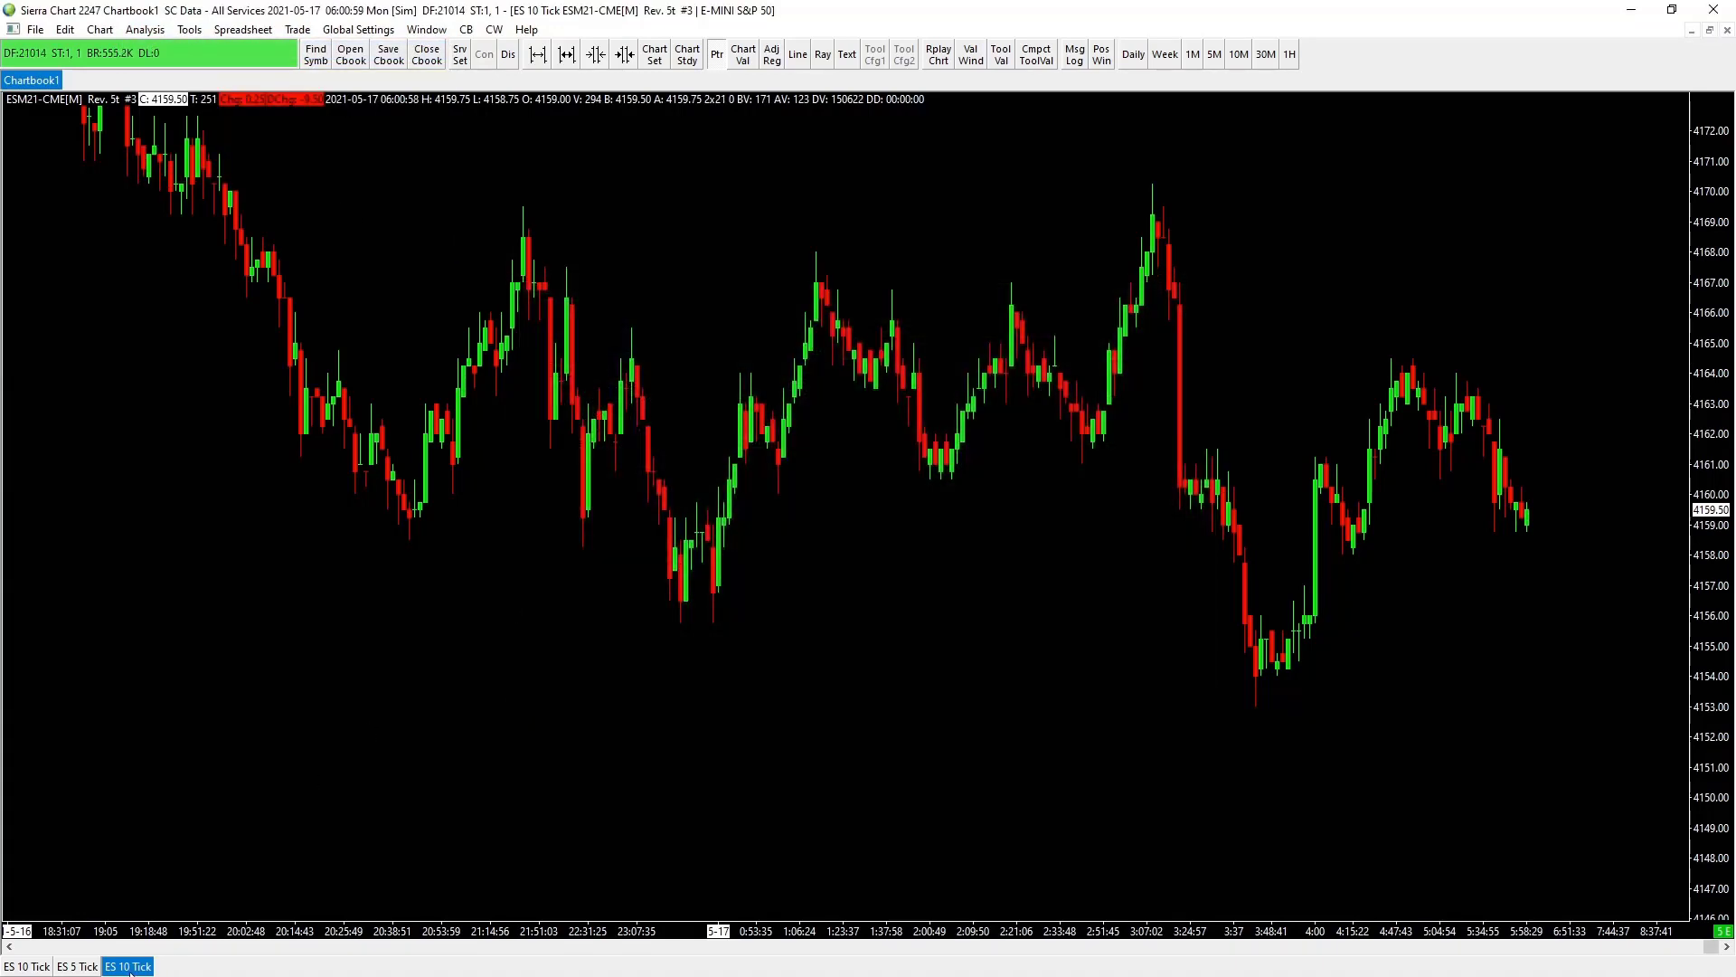
right_click(131, 972)
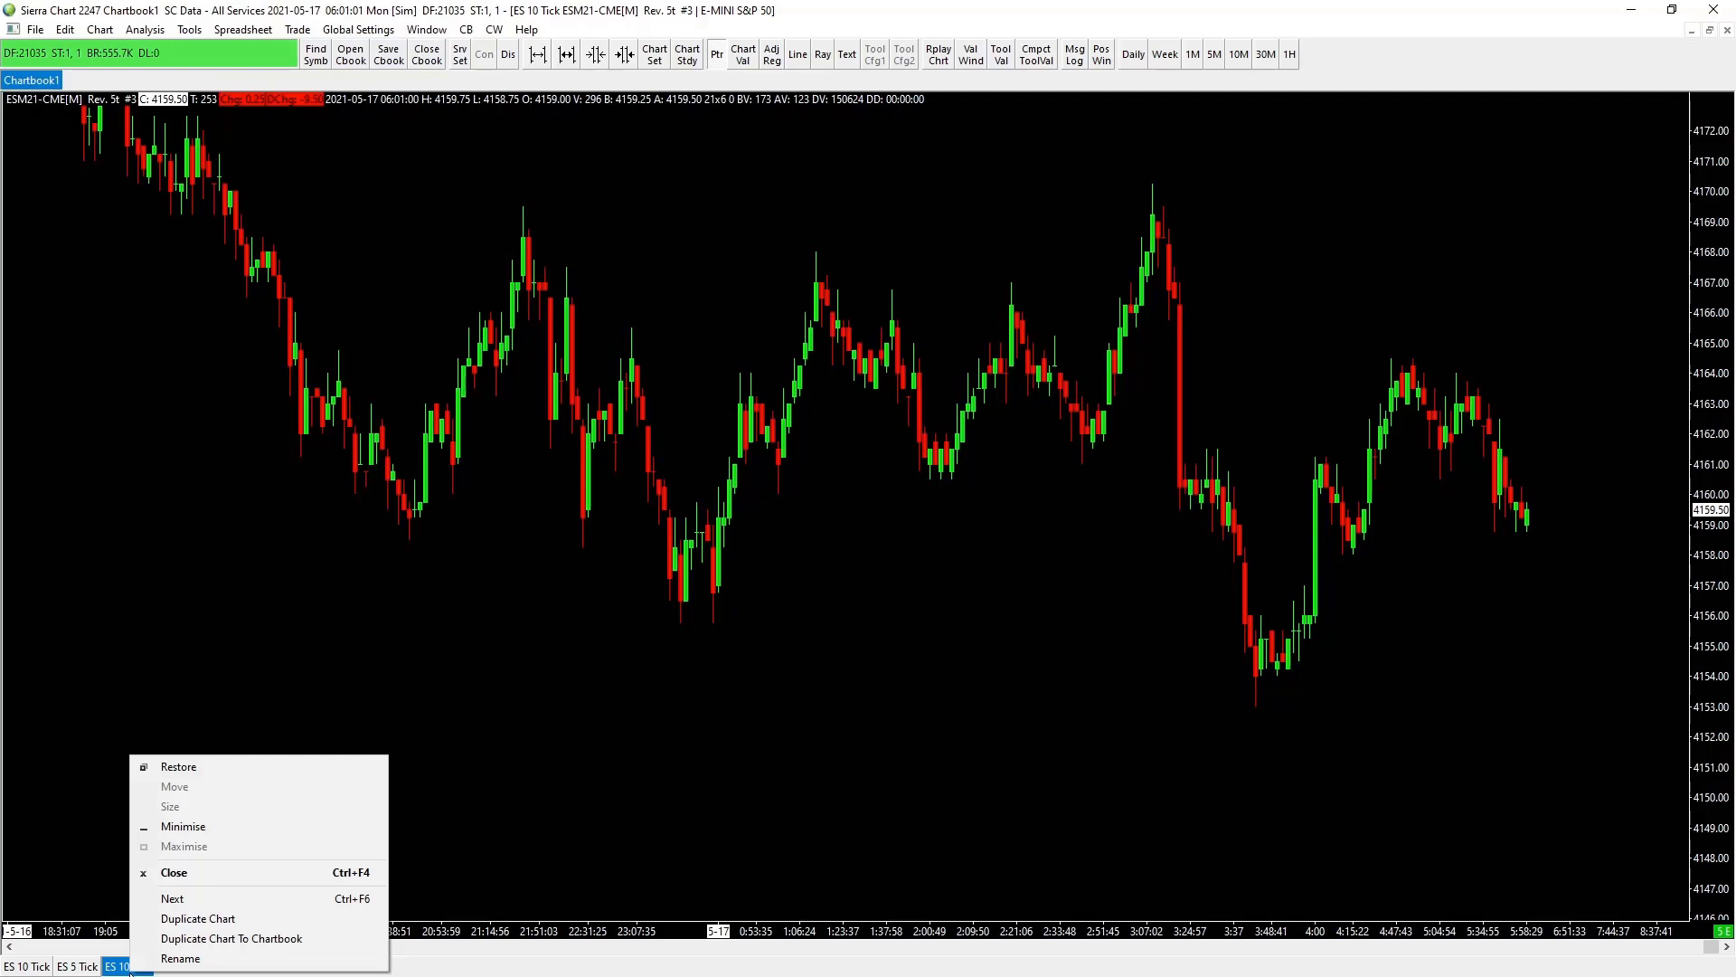
left_click(657, 666)
right_click(949, 570)
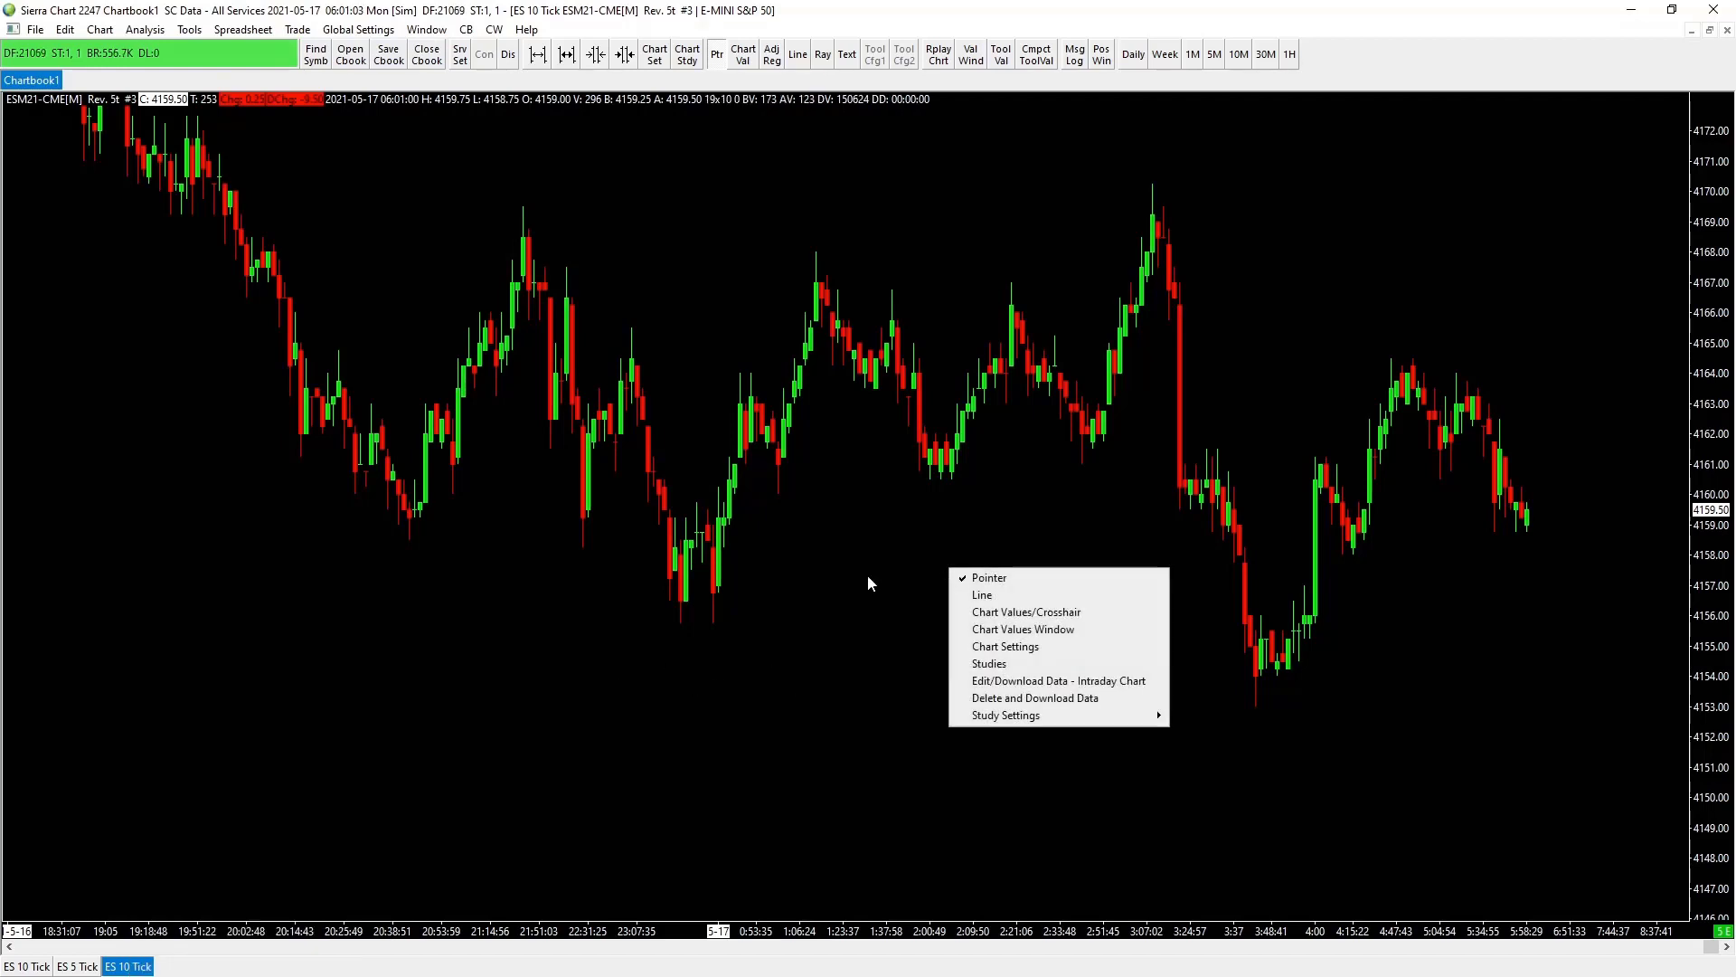
left_click(909, 579)
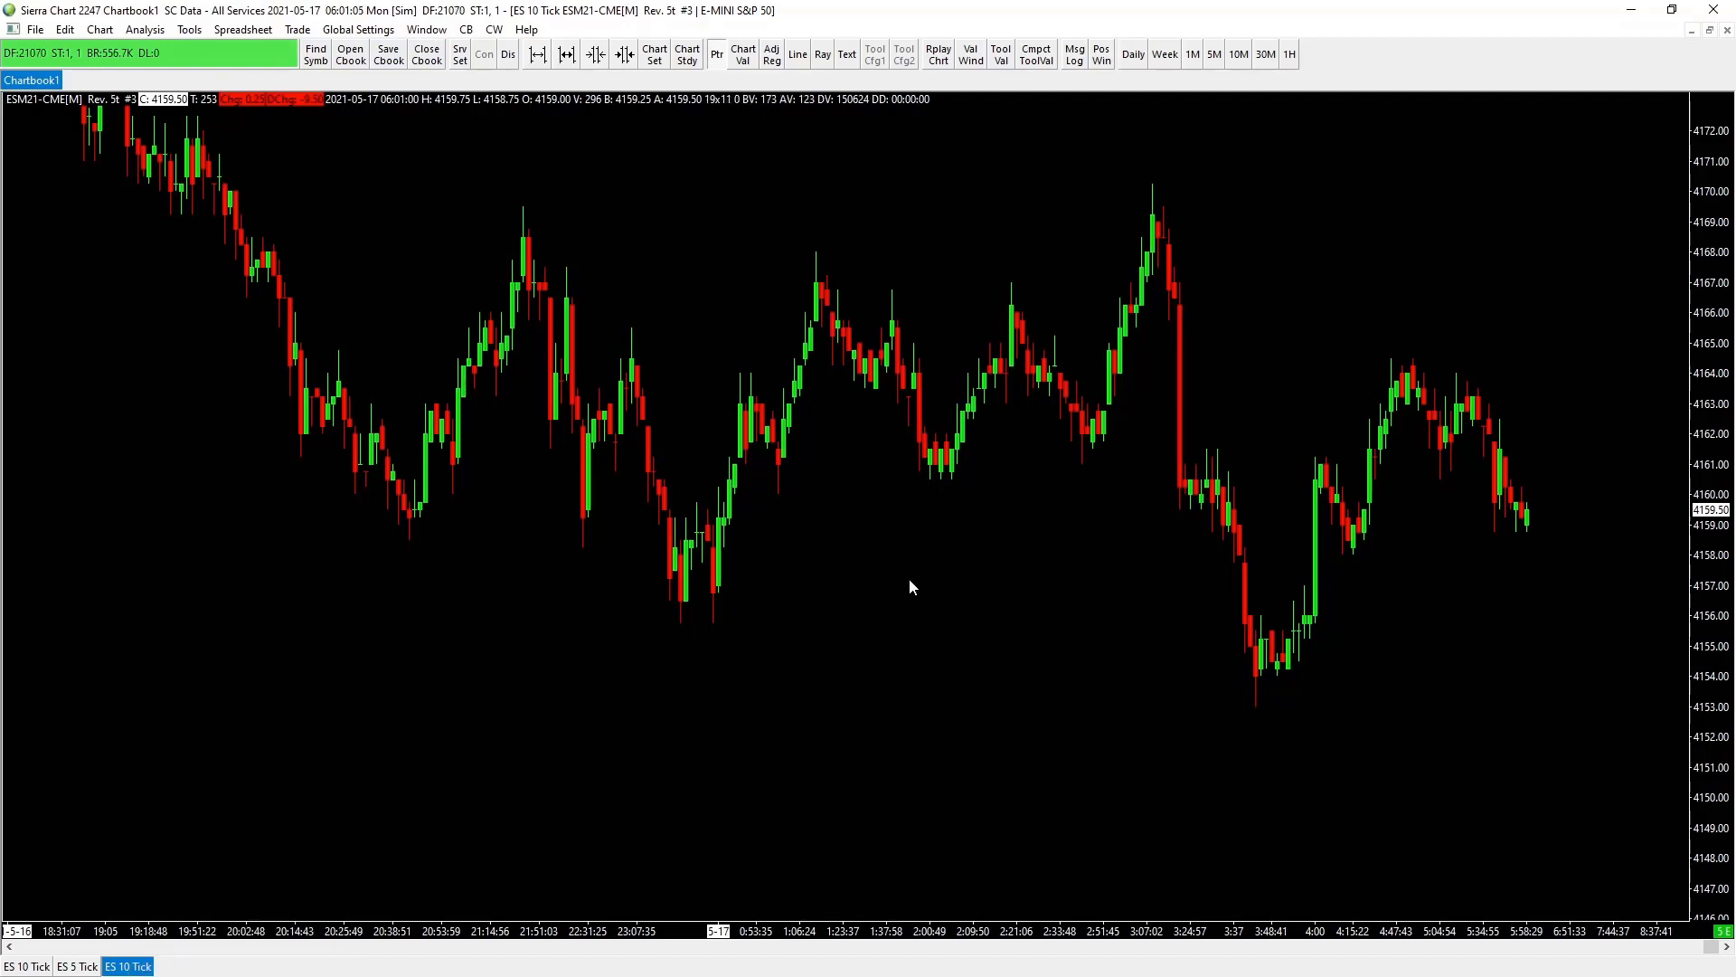
- Add the Numbers Bars study to the studies graphed on the 5-tick reversal chart
key("F6")
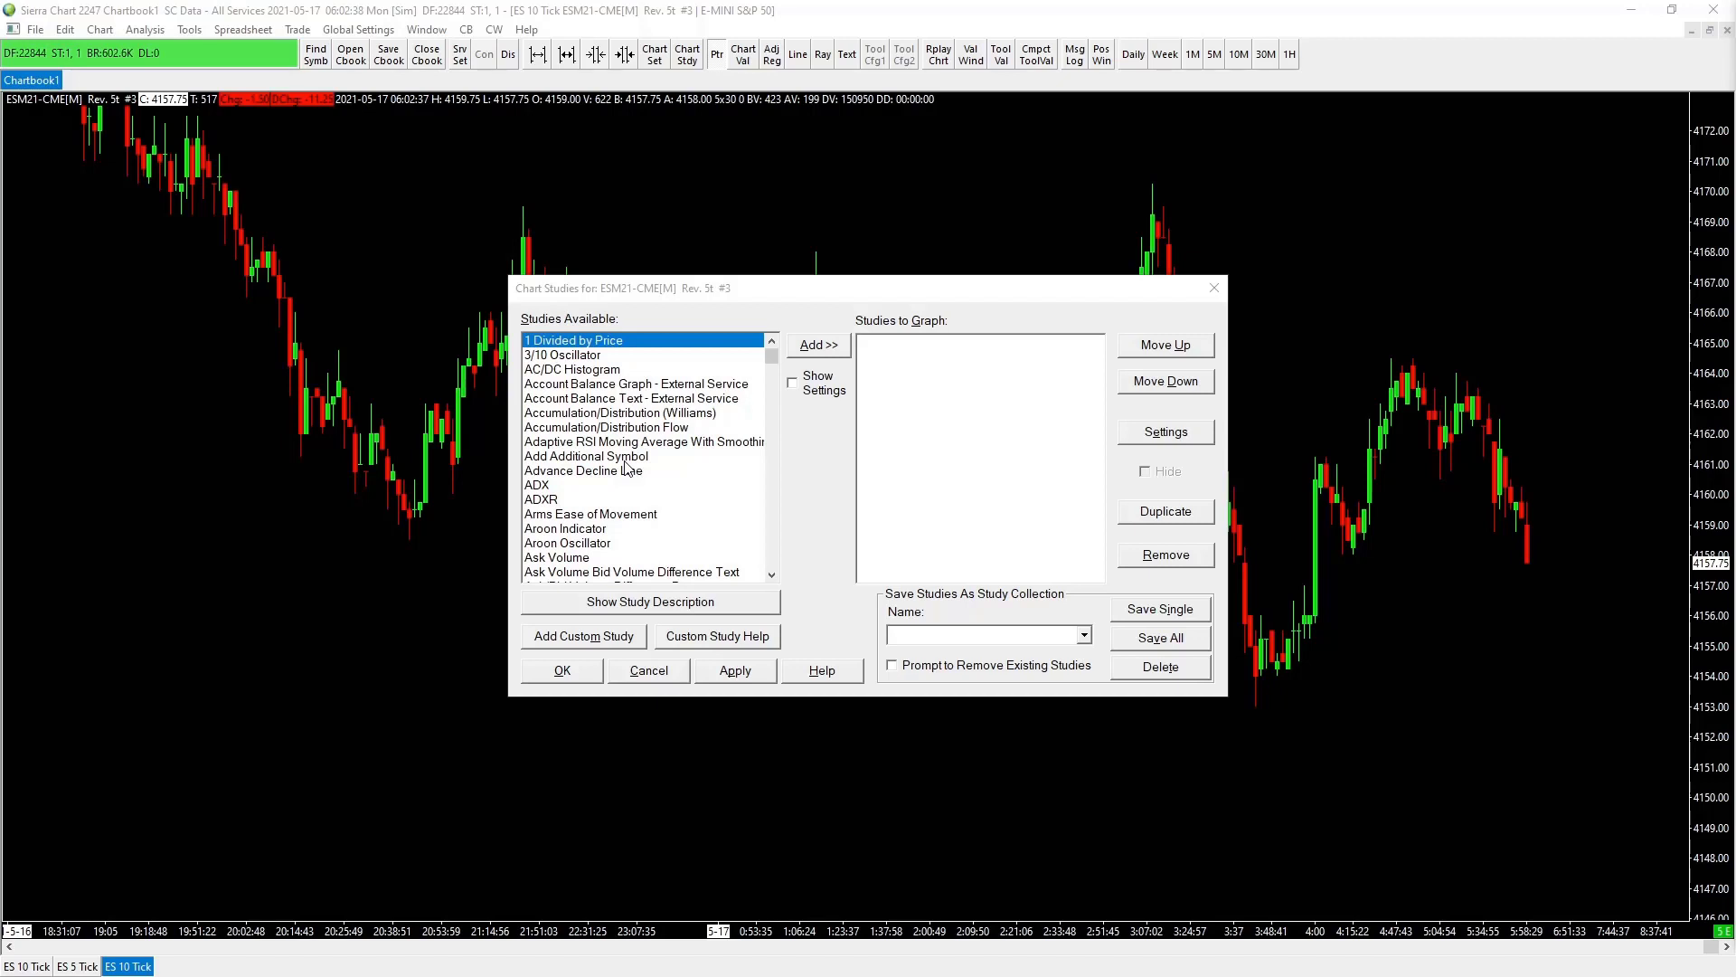
left_click(679, 487)
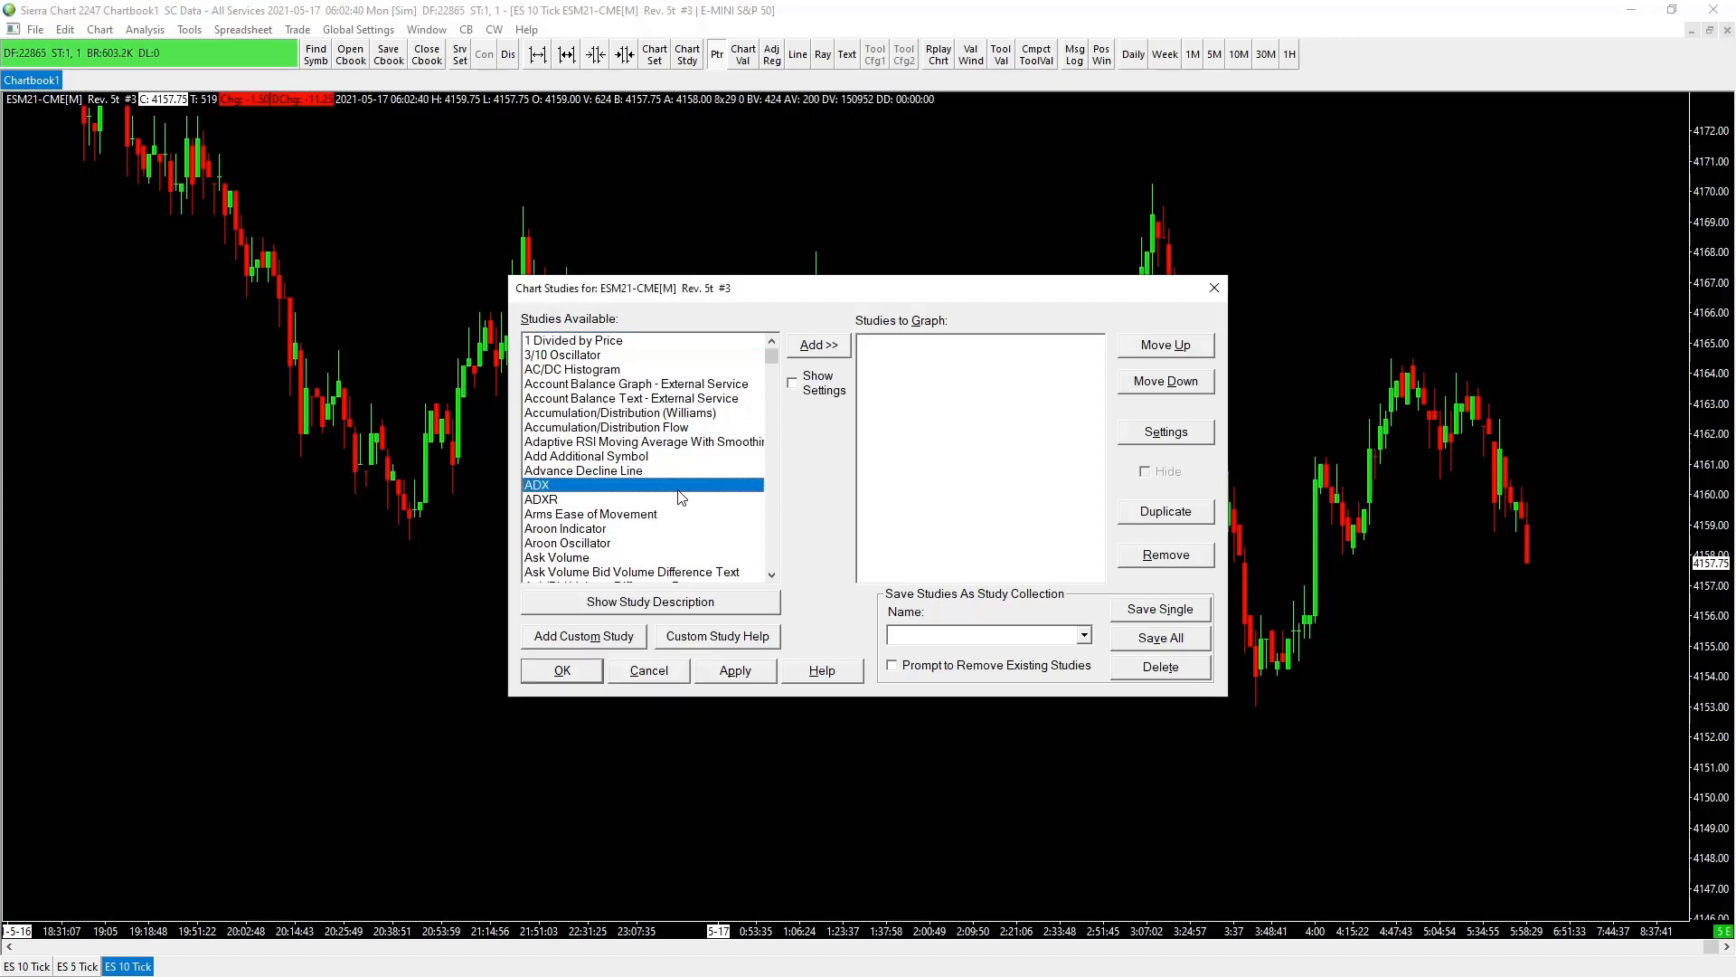
key("n")
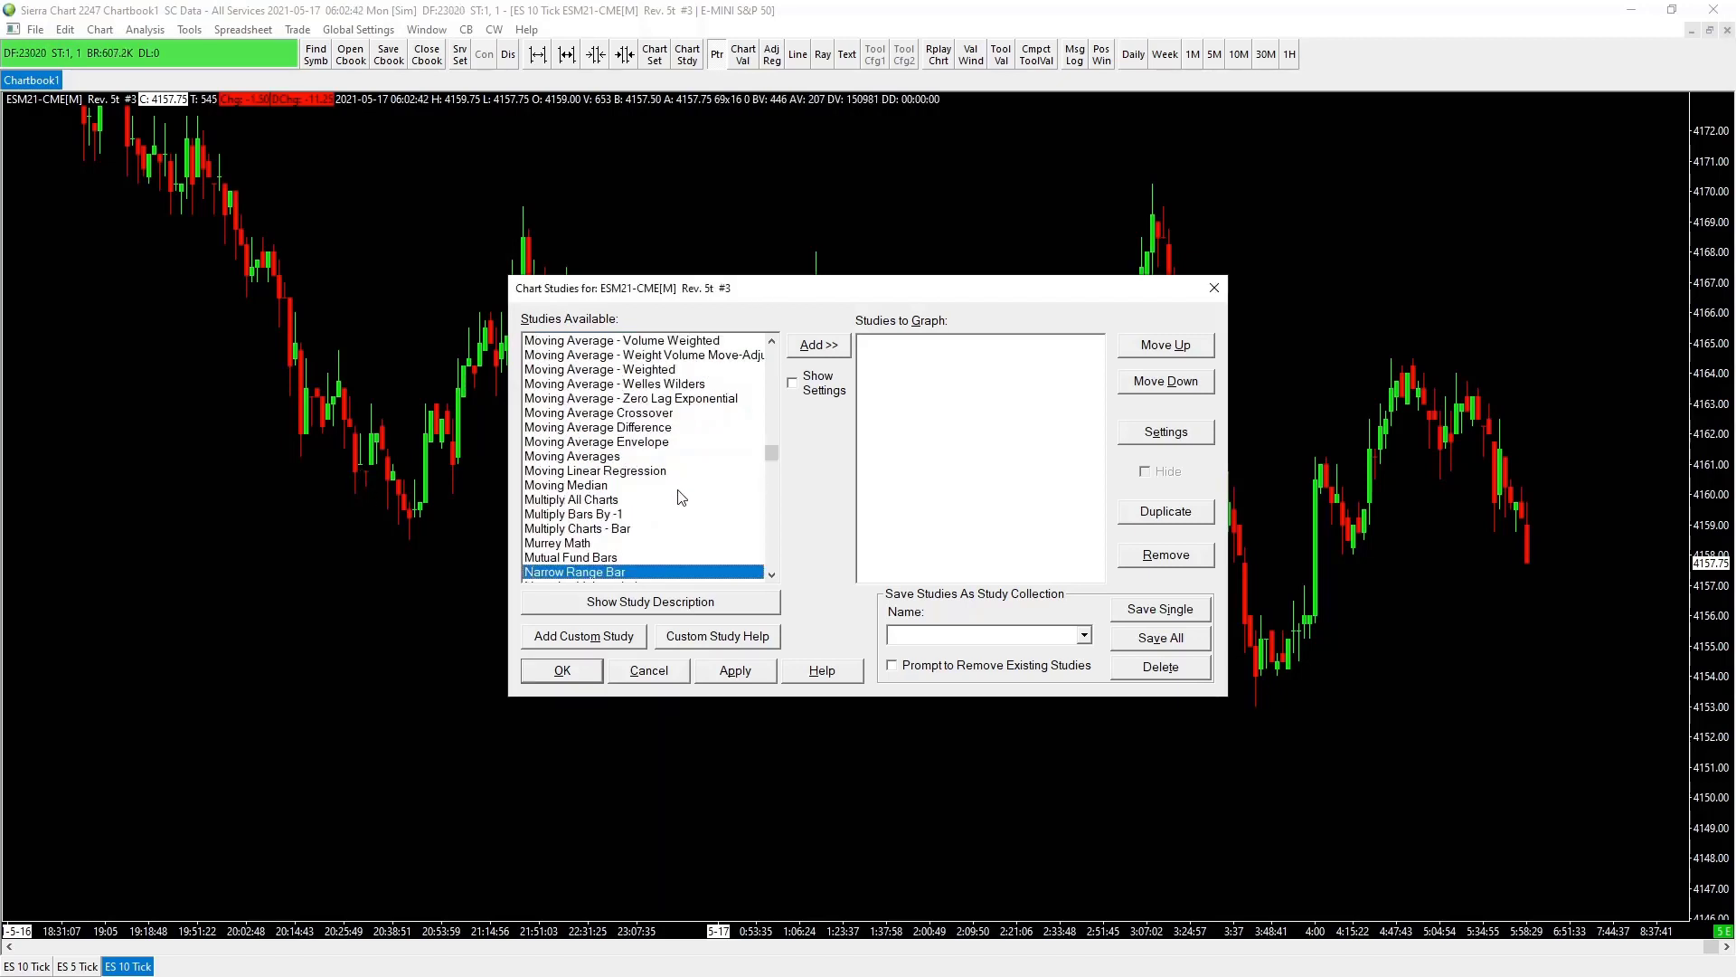
scroll(681, 480, "down", 2)
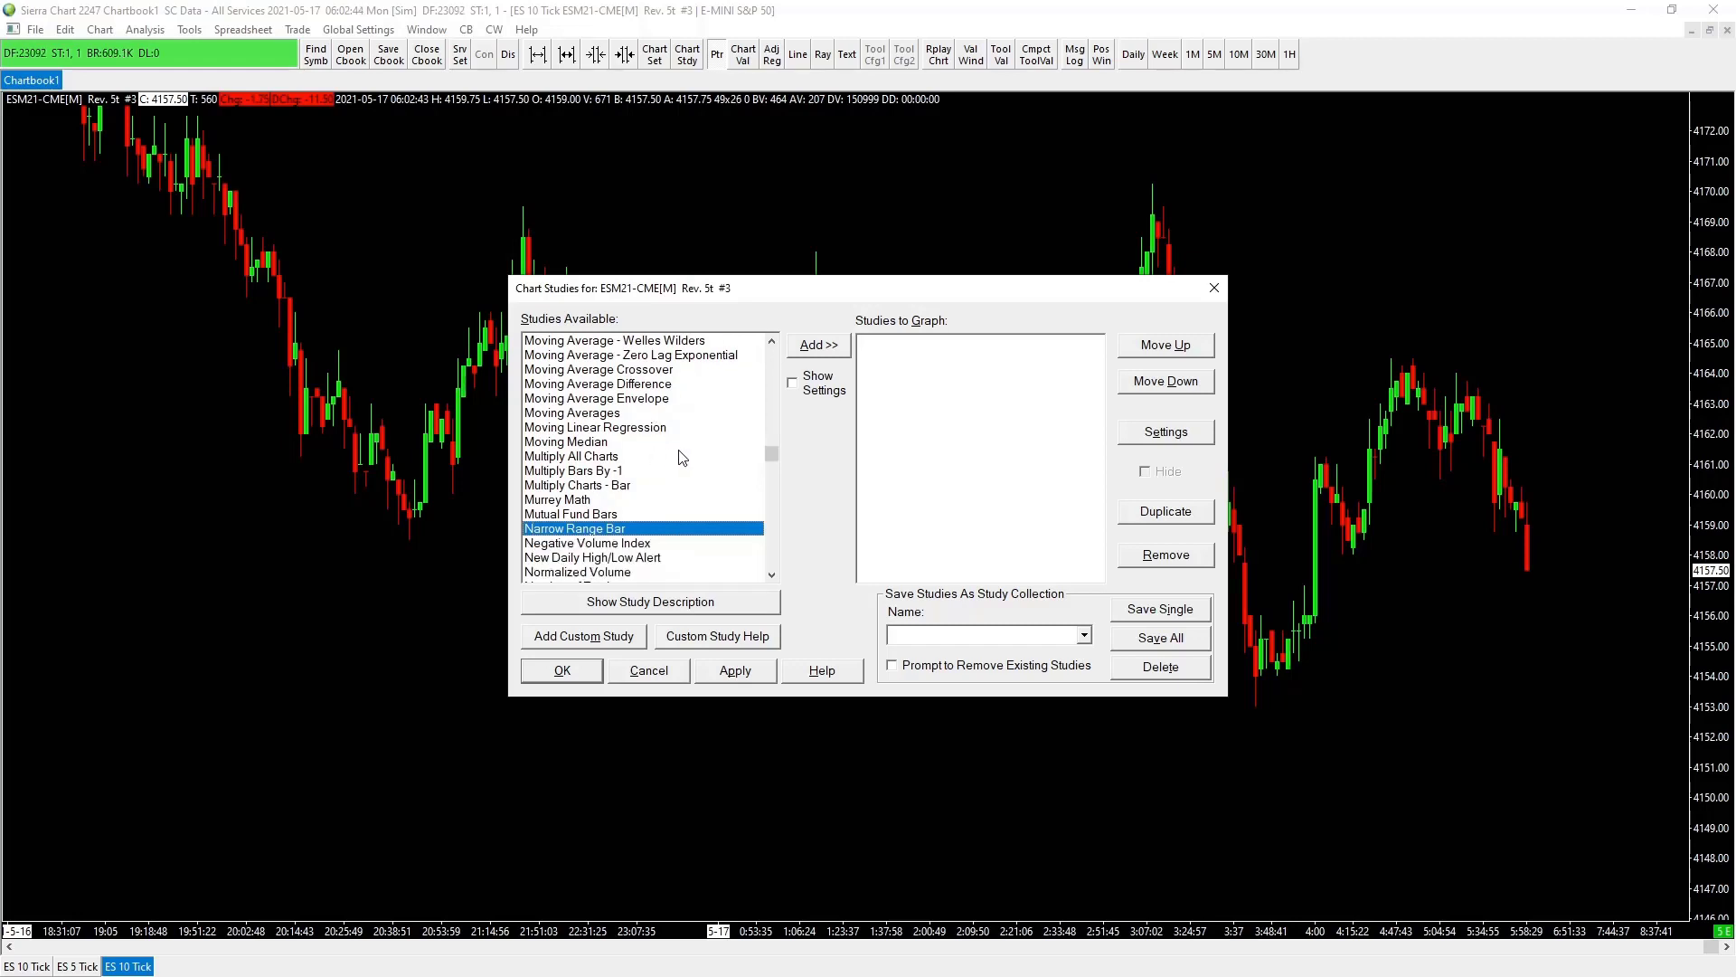
scroll(681, 458, "down", 4)
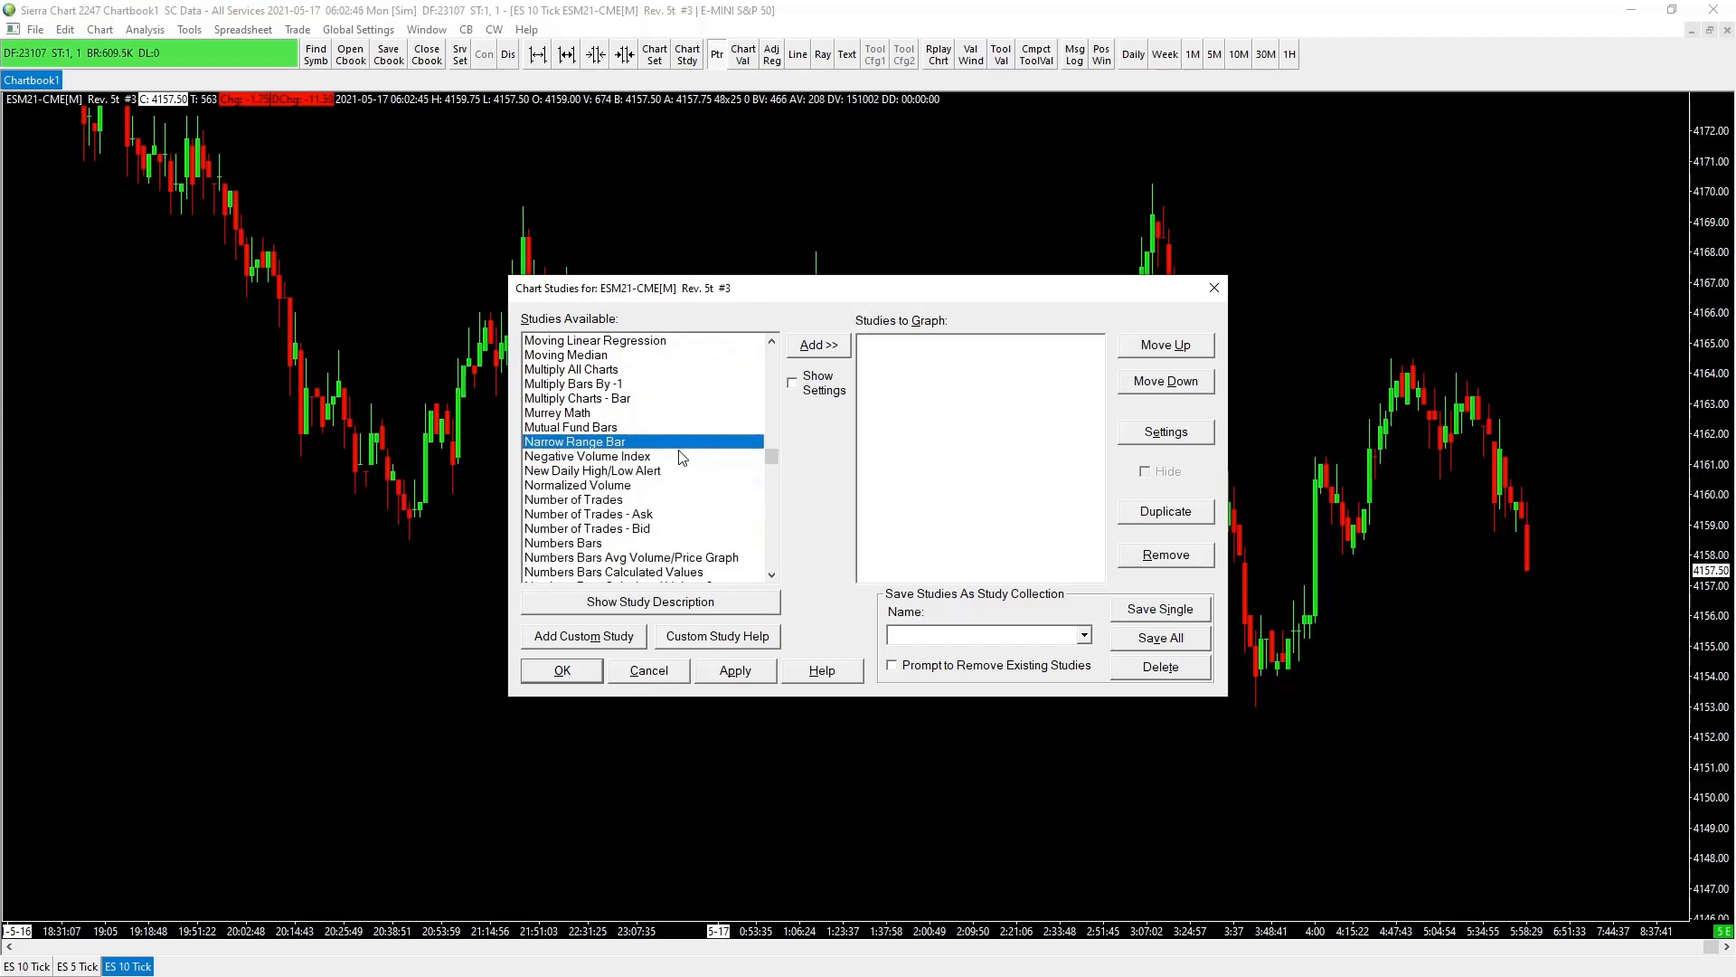
scroll(681, 452, "down", 1)
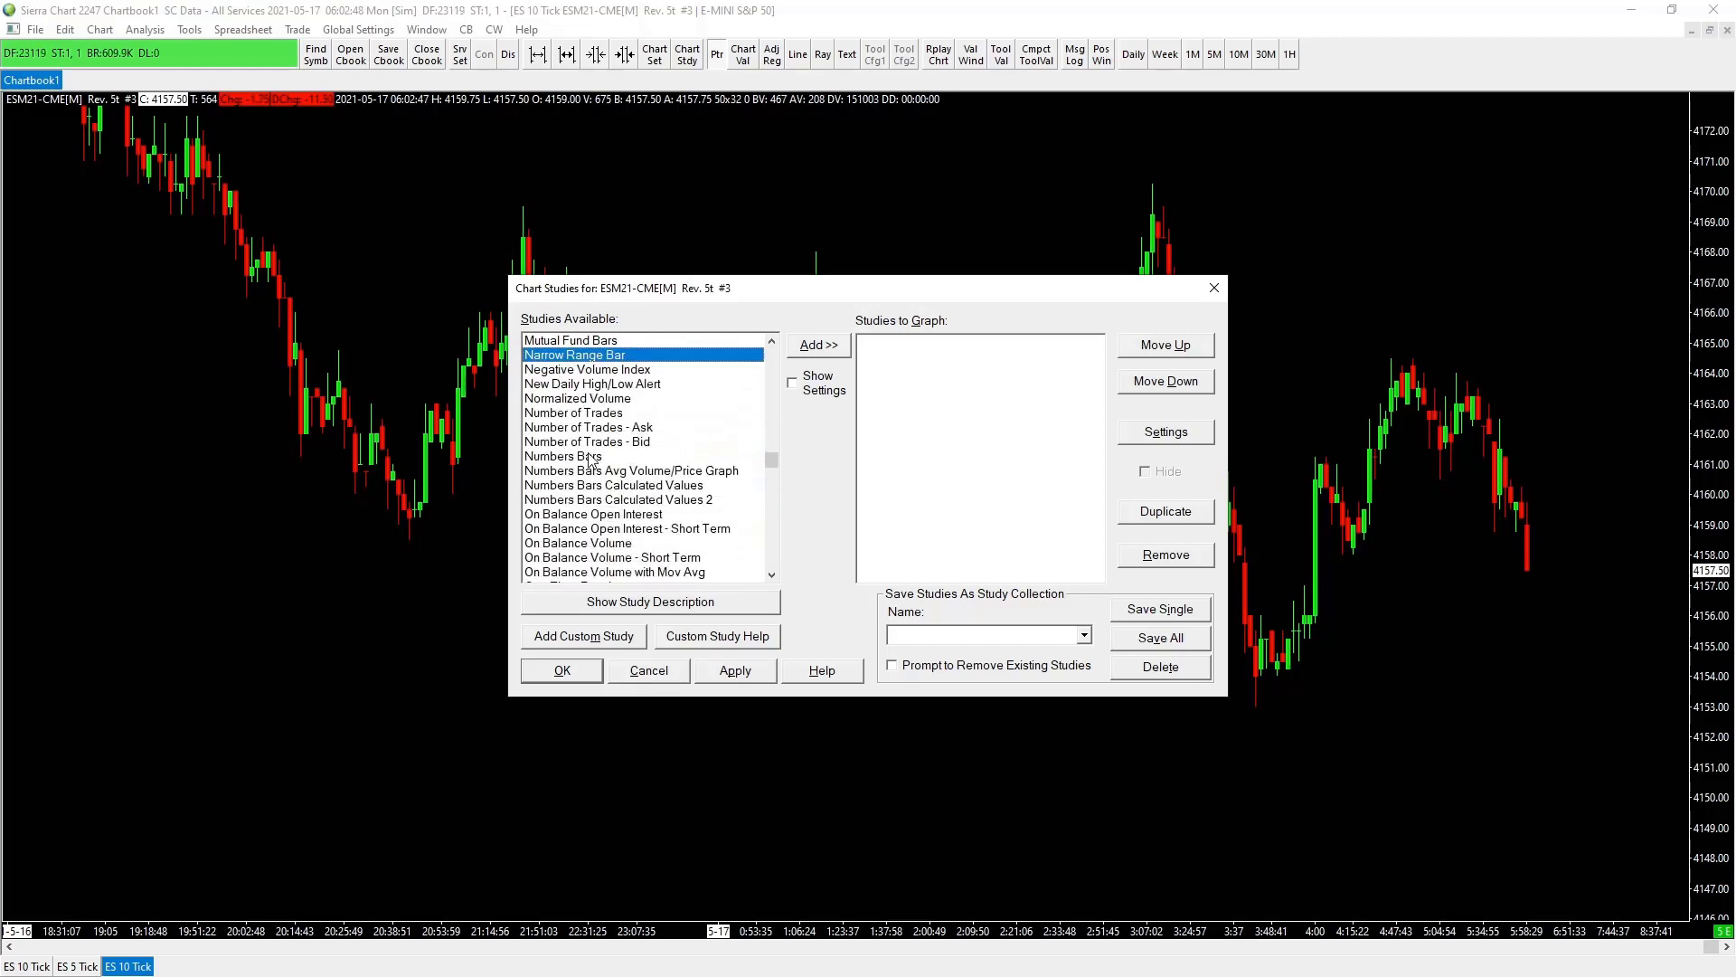
left_click(590, 457)
left_click(819, 345)
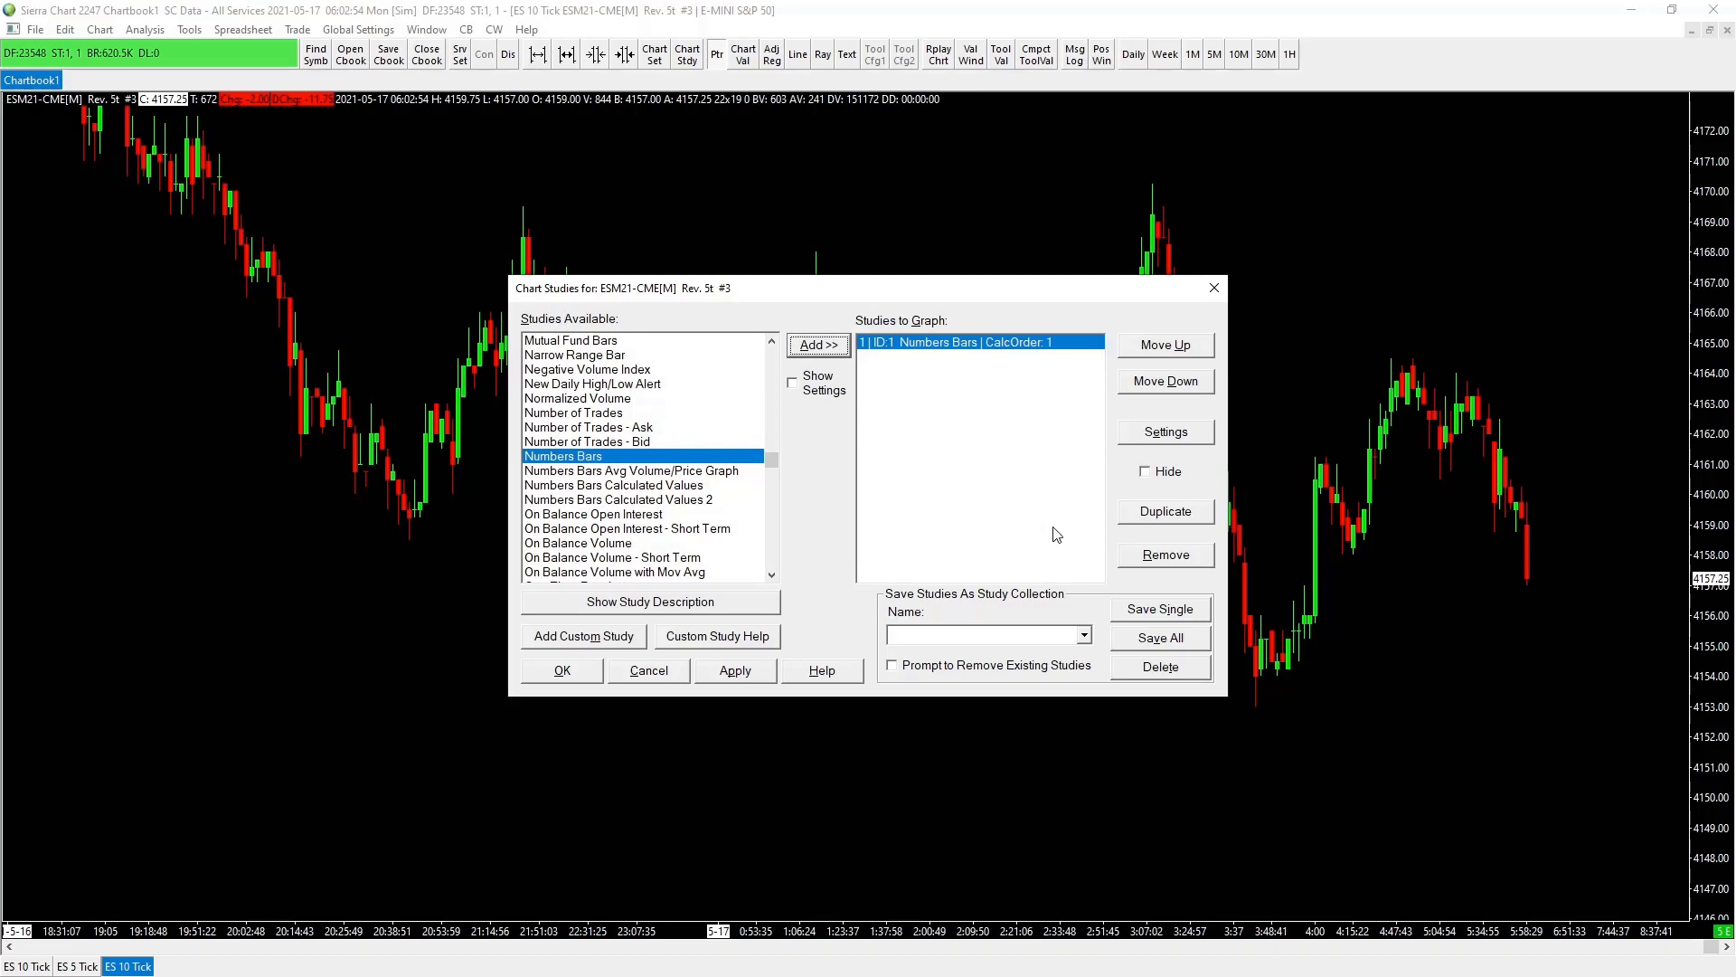
- In the Numbers Bars settings, set Column 1 Numbers Bars Text to Bid Vol x Ask Vol and Column 1 Background Type to Background On Dominant Side
left_click(1160, 433)
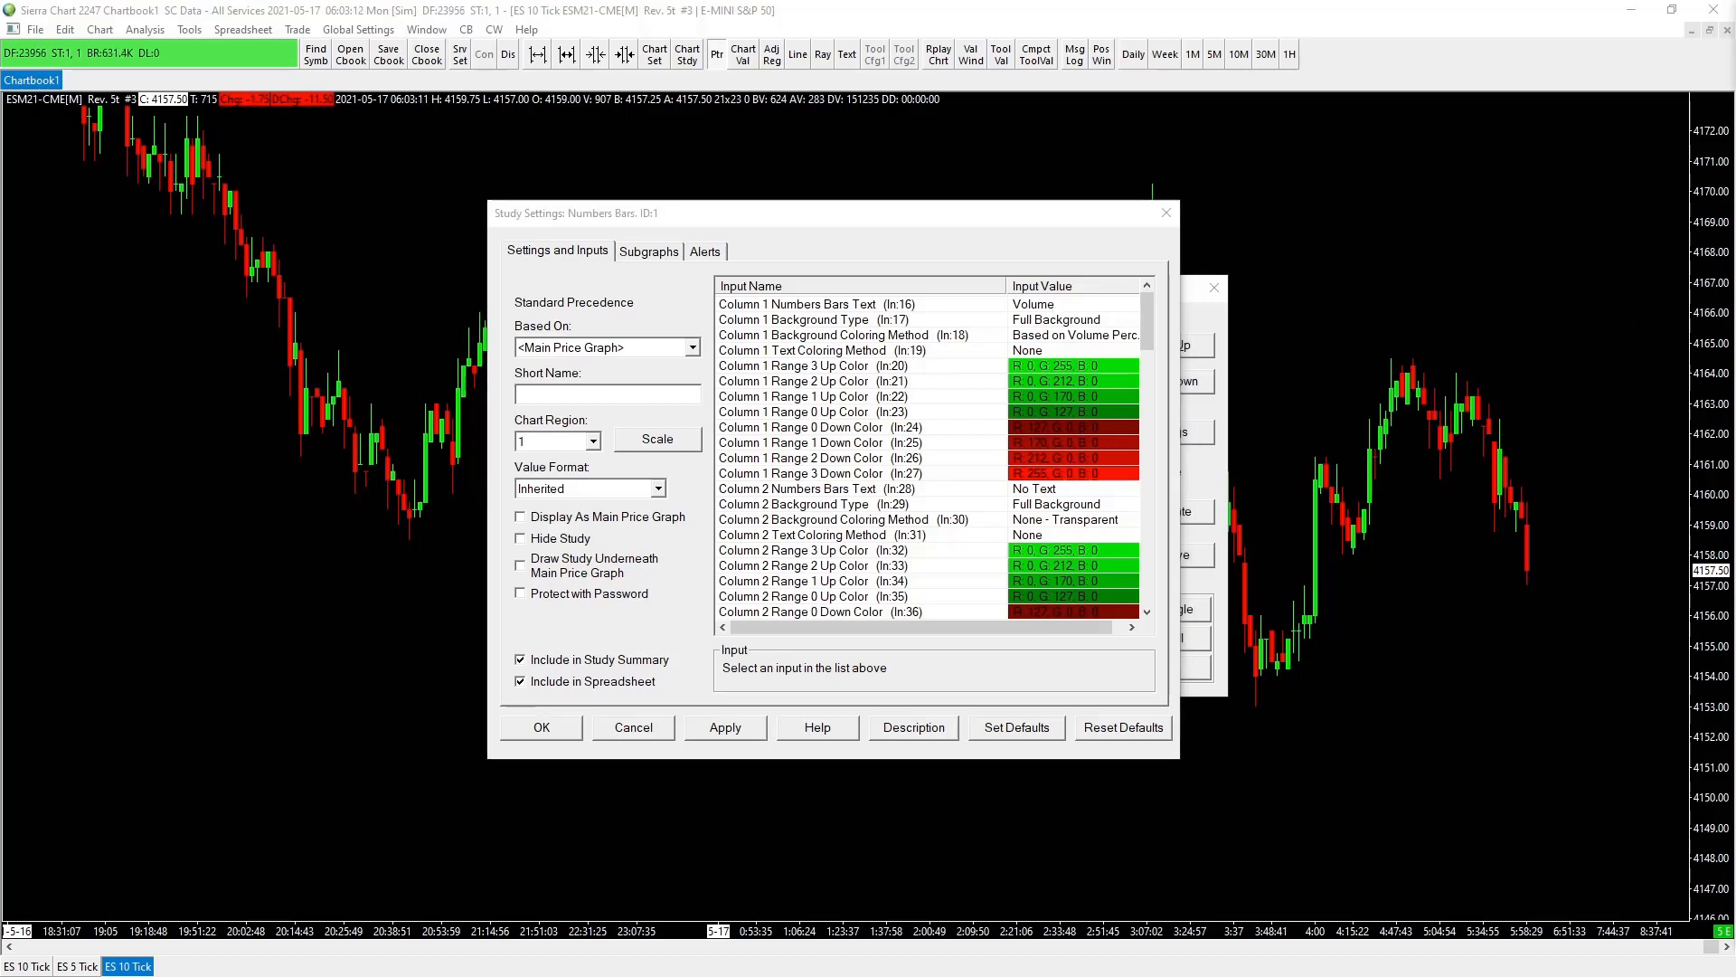
left_click(1039, 307)
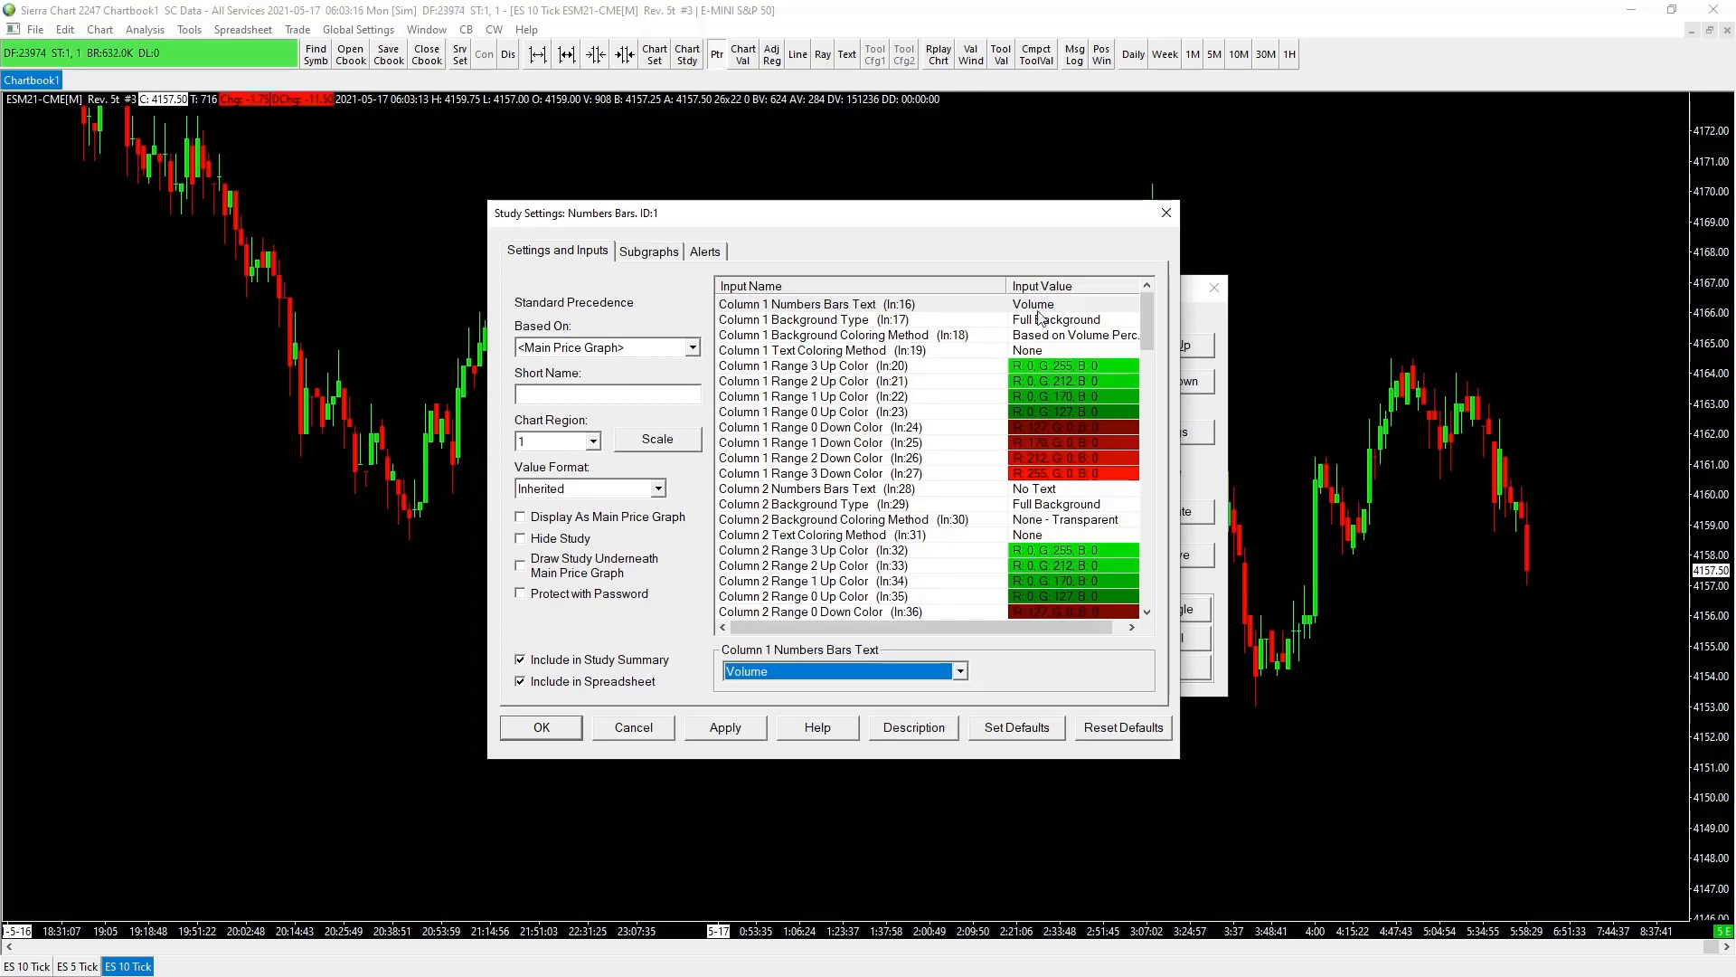
left_click(960, 671)
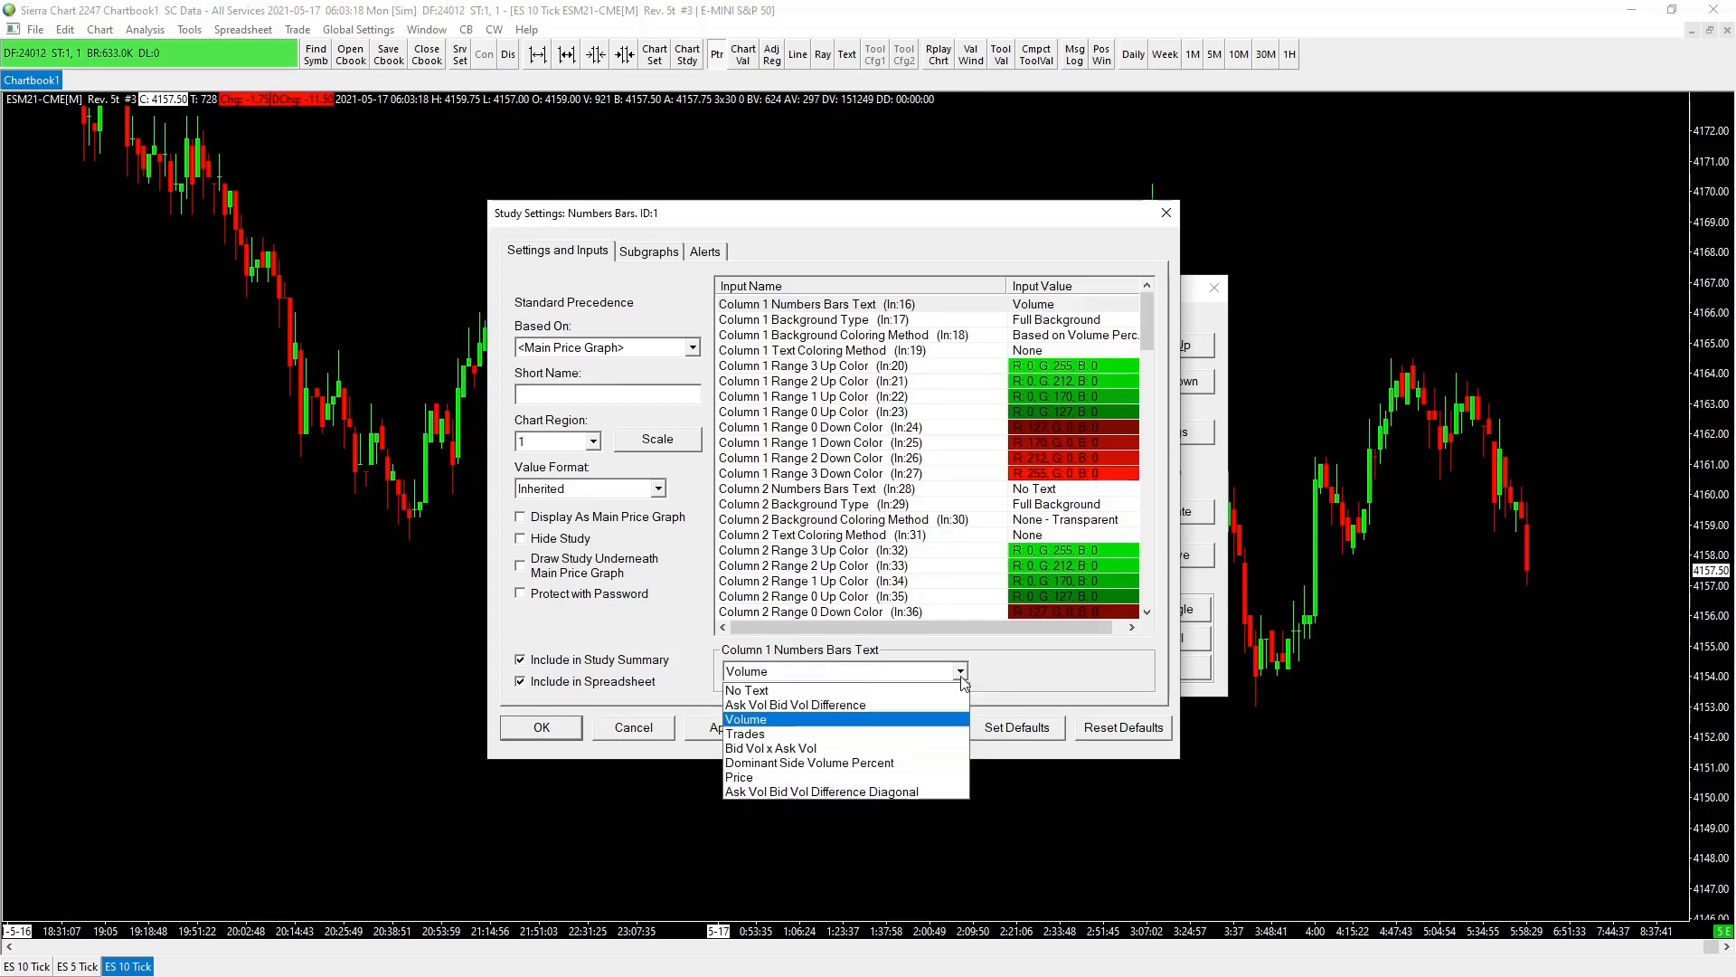
left_click(815, 752)
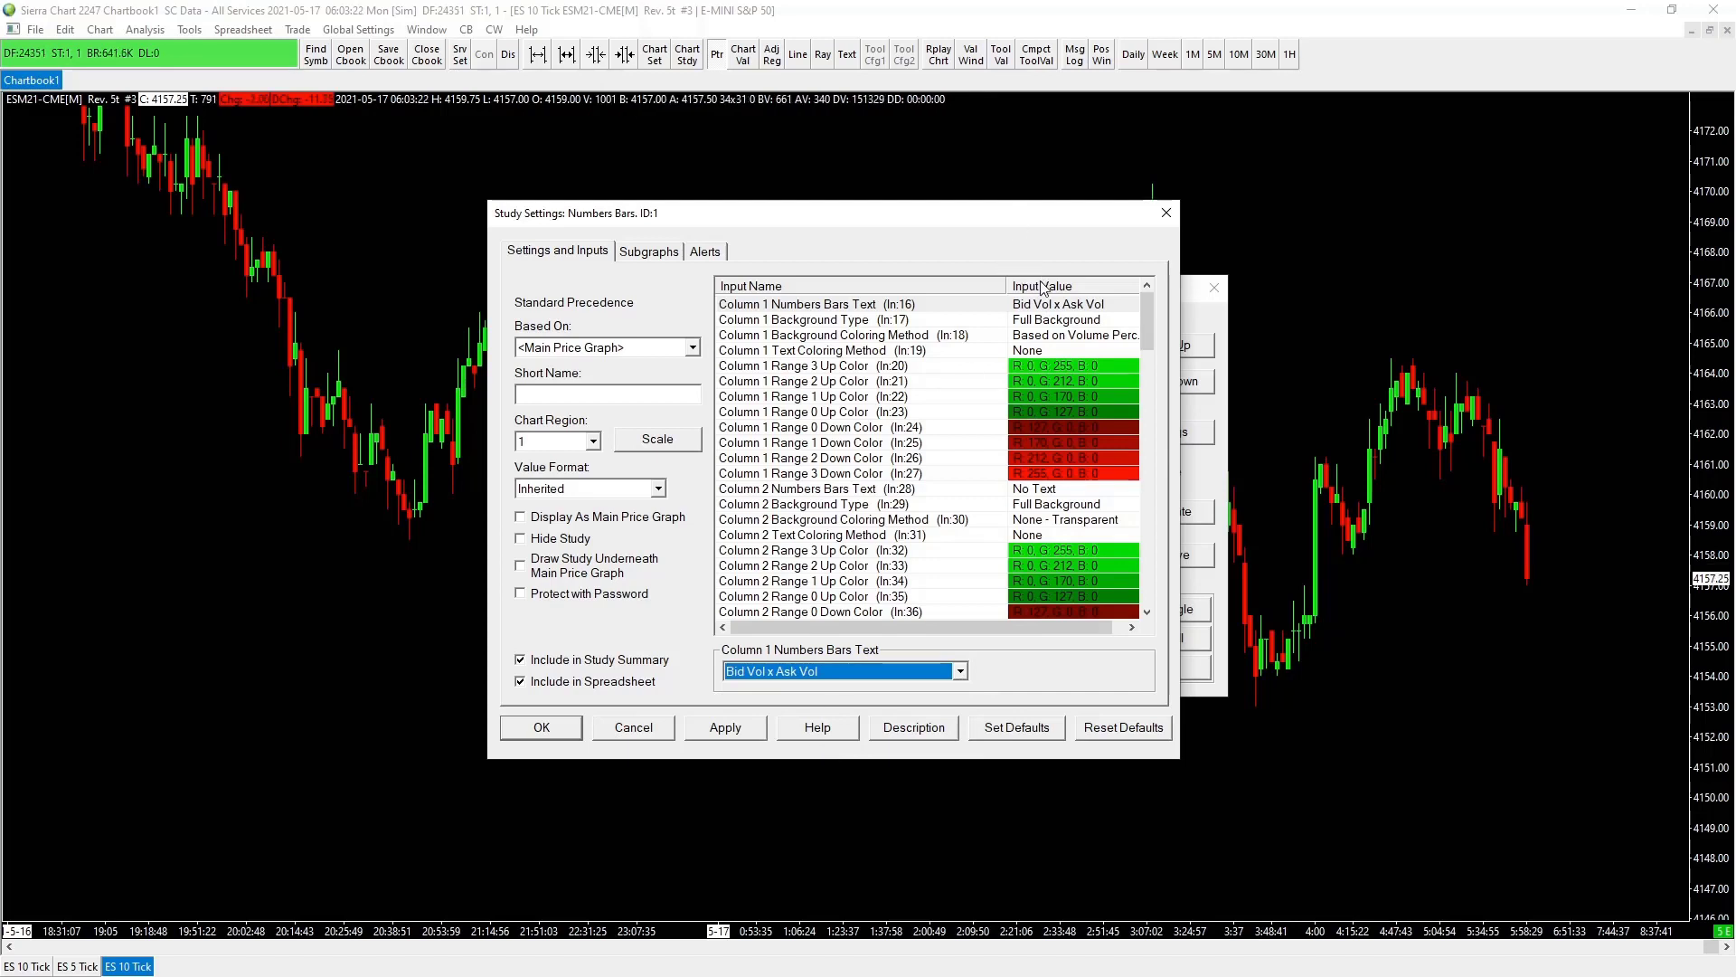
left_click(1067, 320)
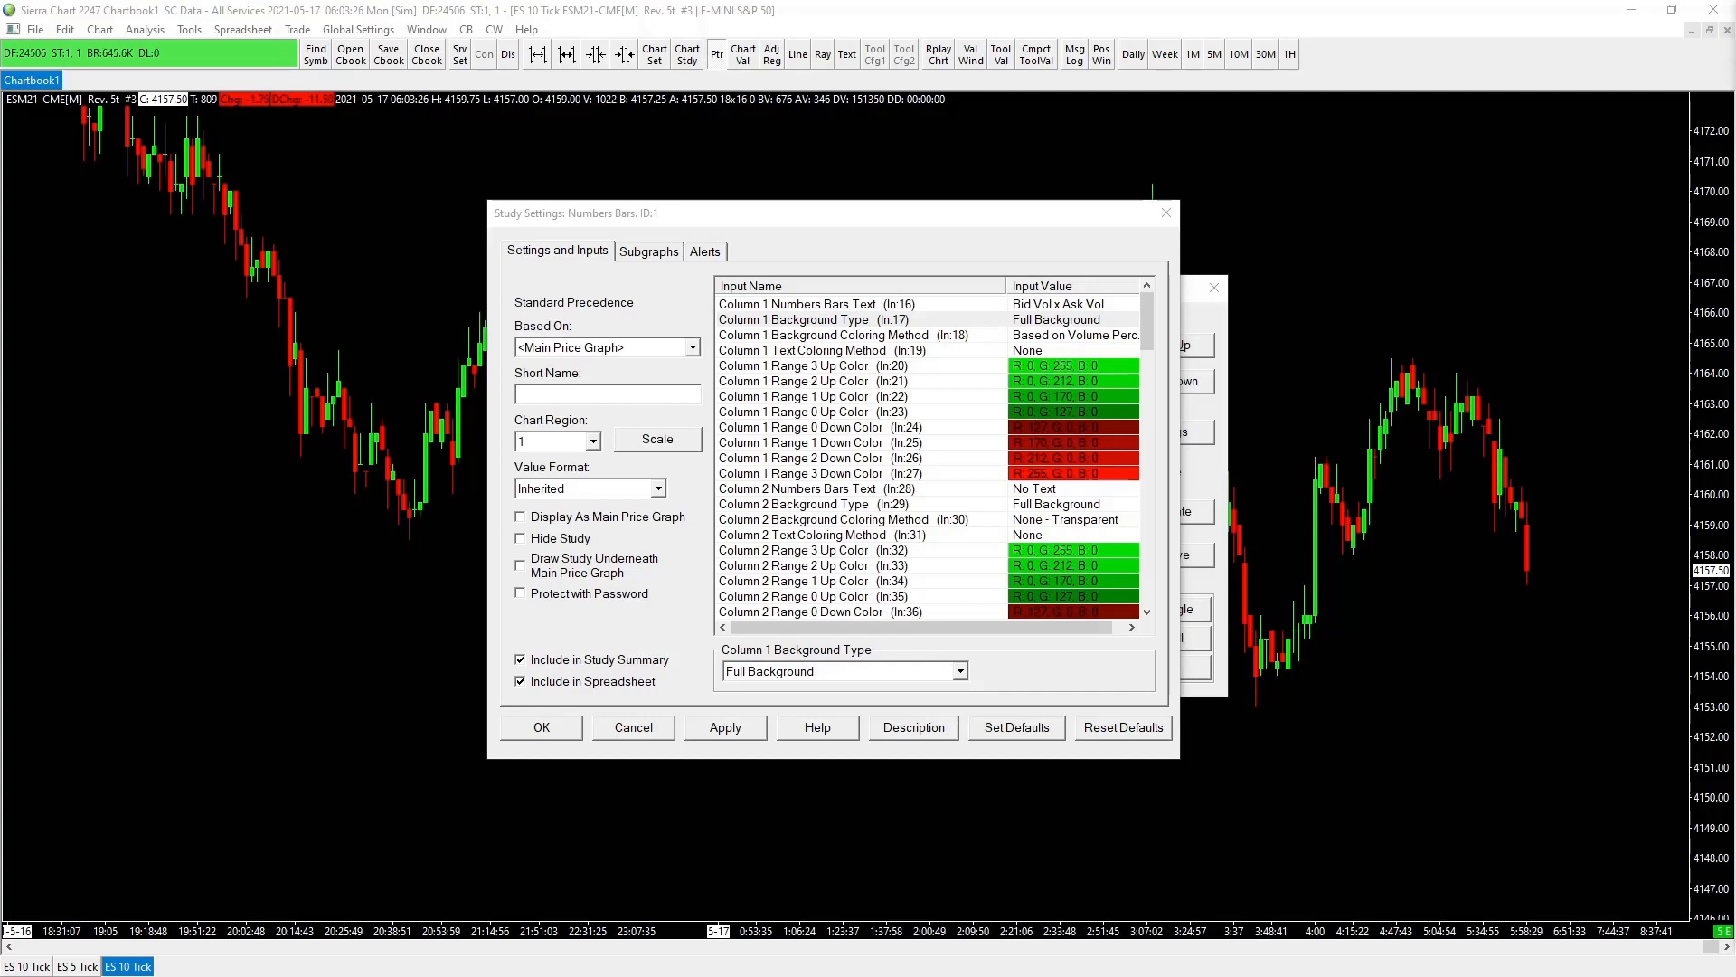
left_click(961, 669)
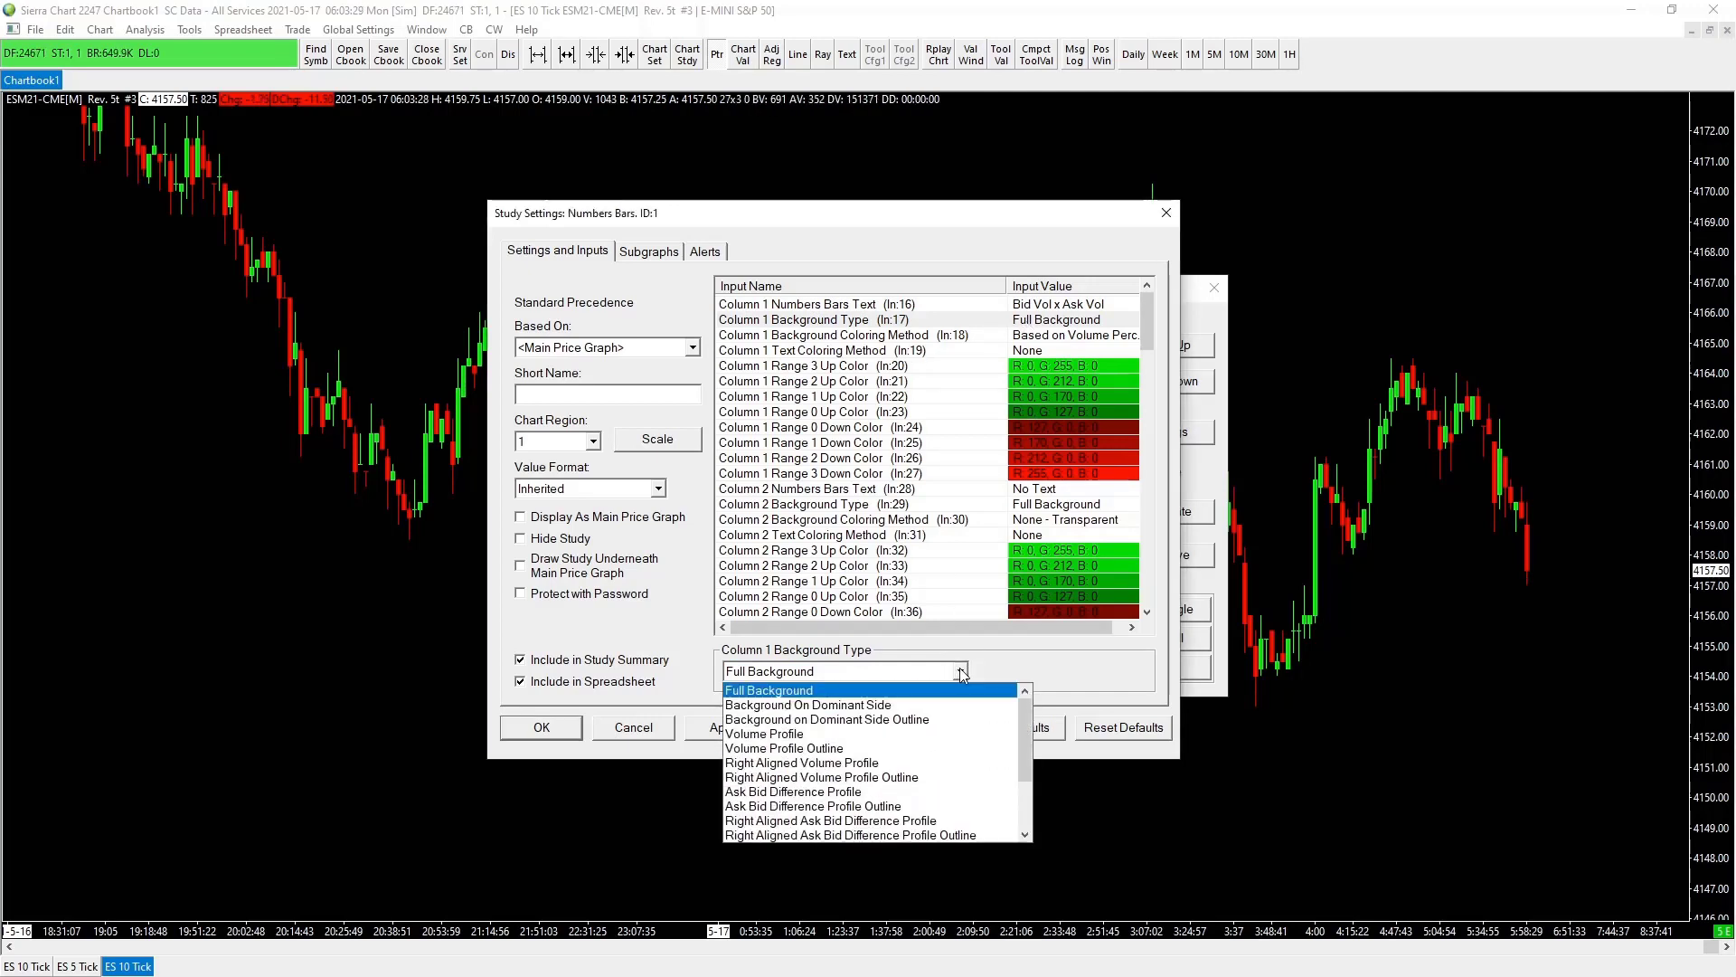
left_click(865, 710)
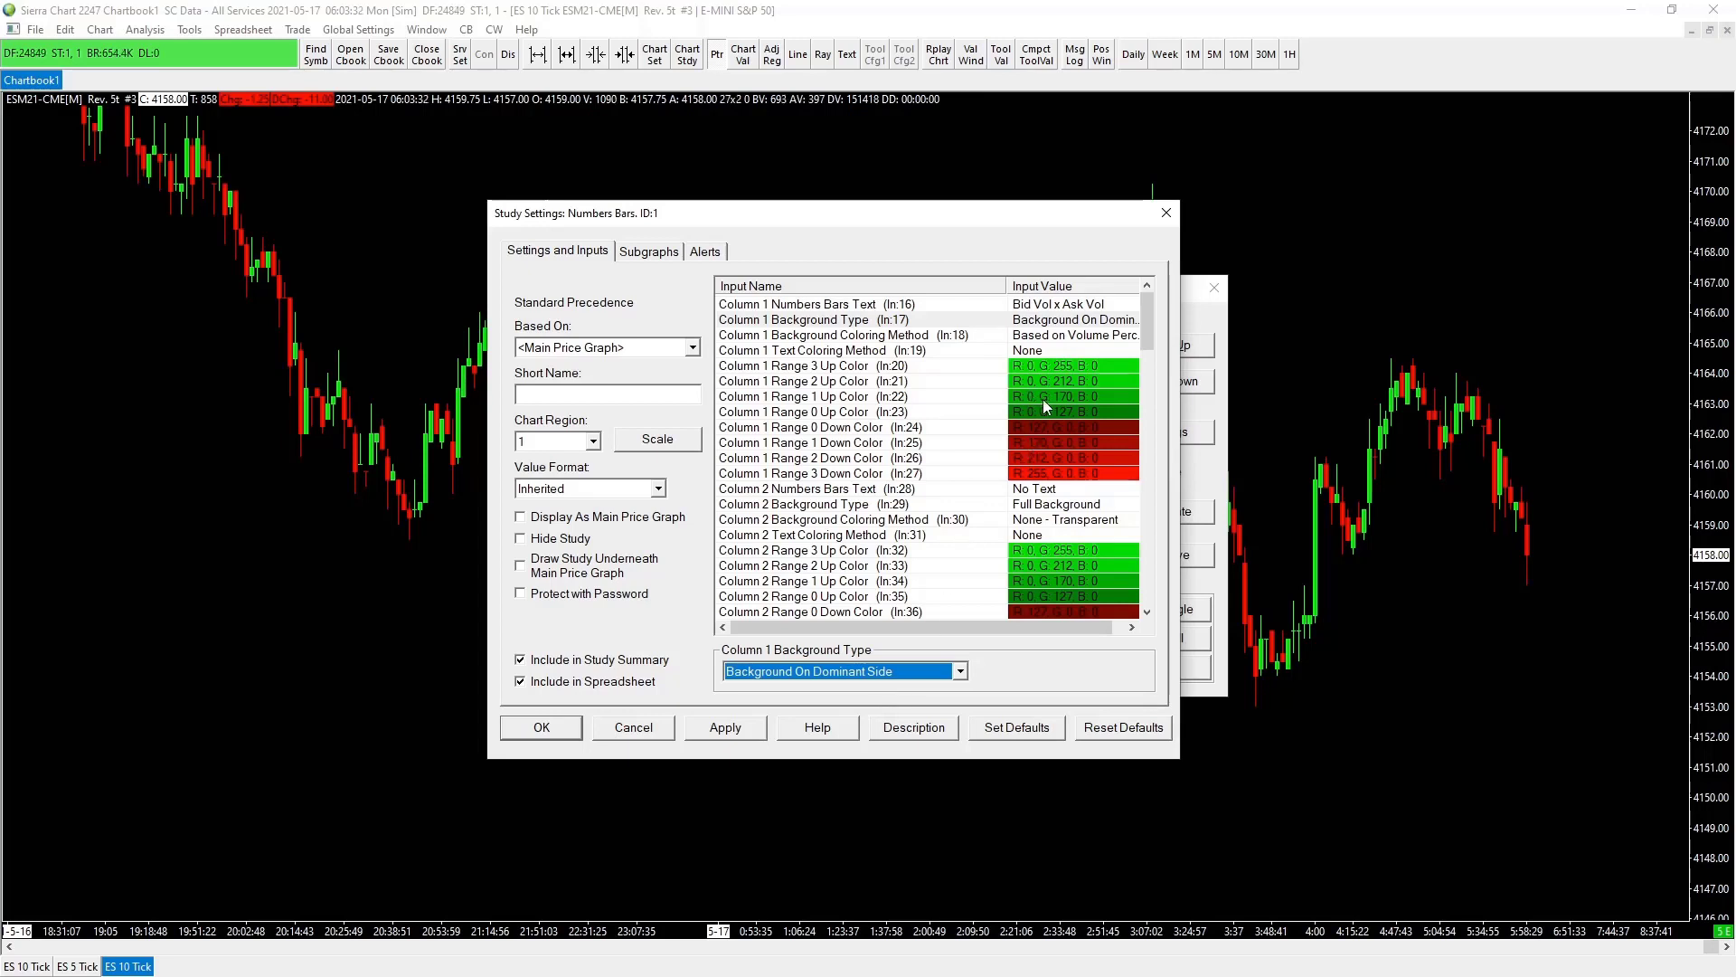
- Set the Column 1 Background Coloring Method of the Numbers Bars study to None - Transparent
left_click(1055, 341)
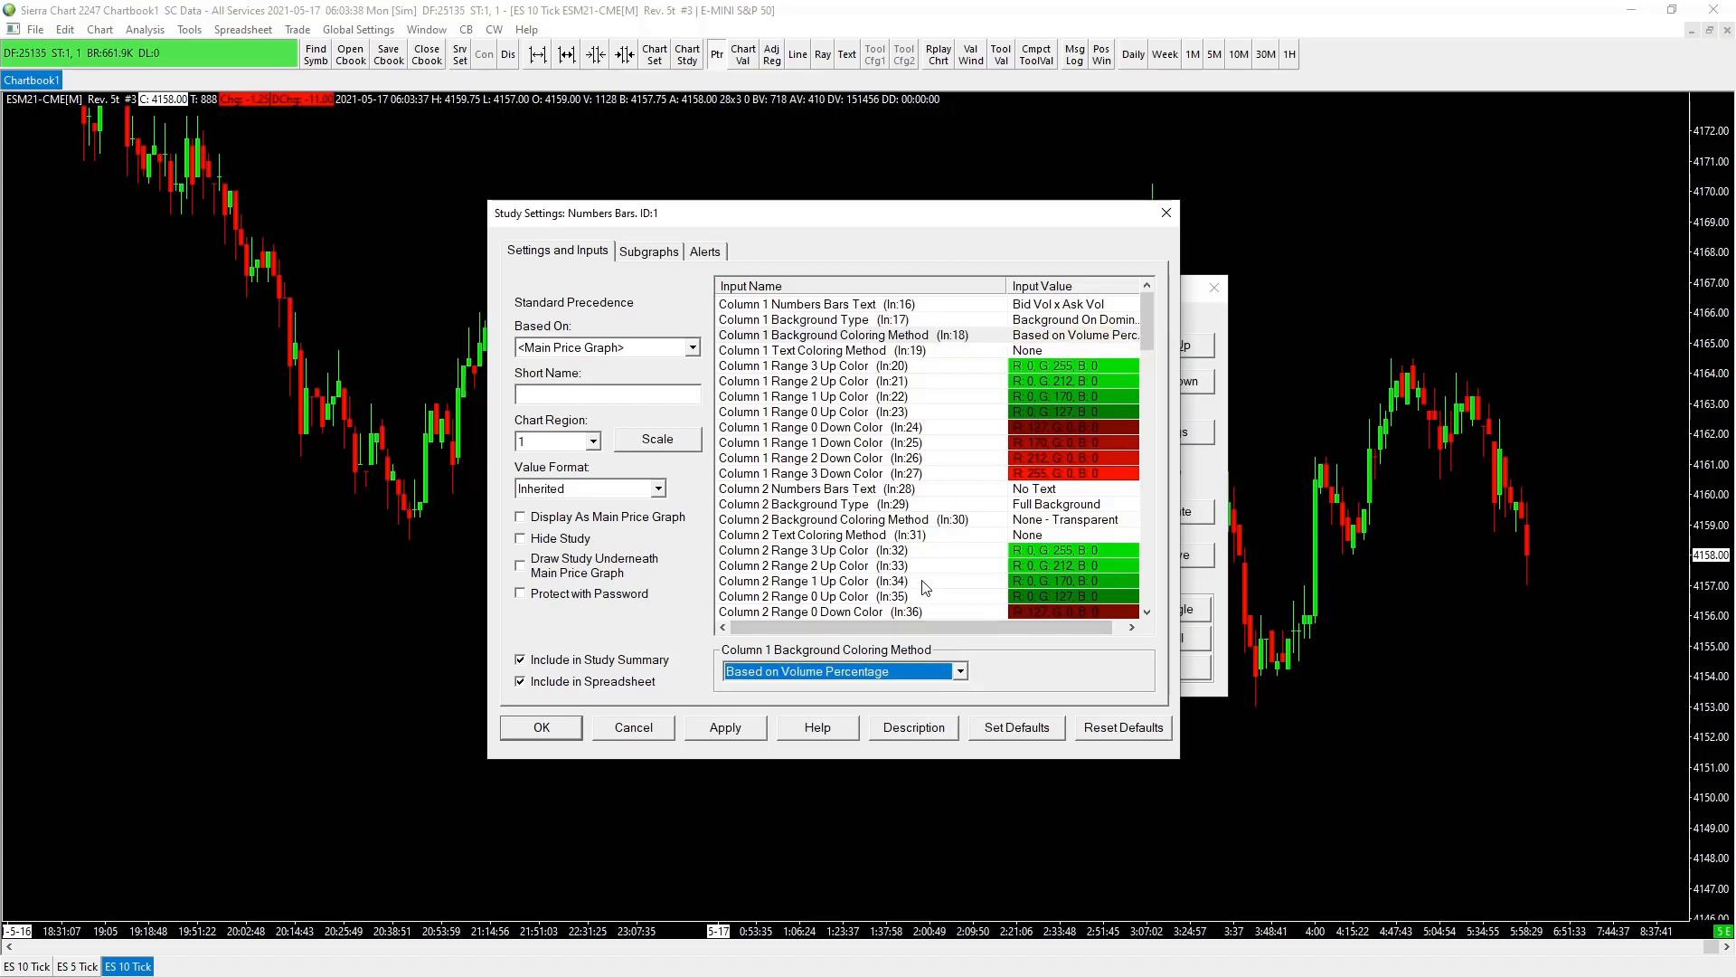
left_click(960, 670)
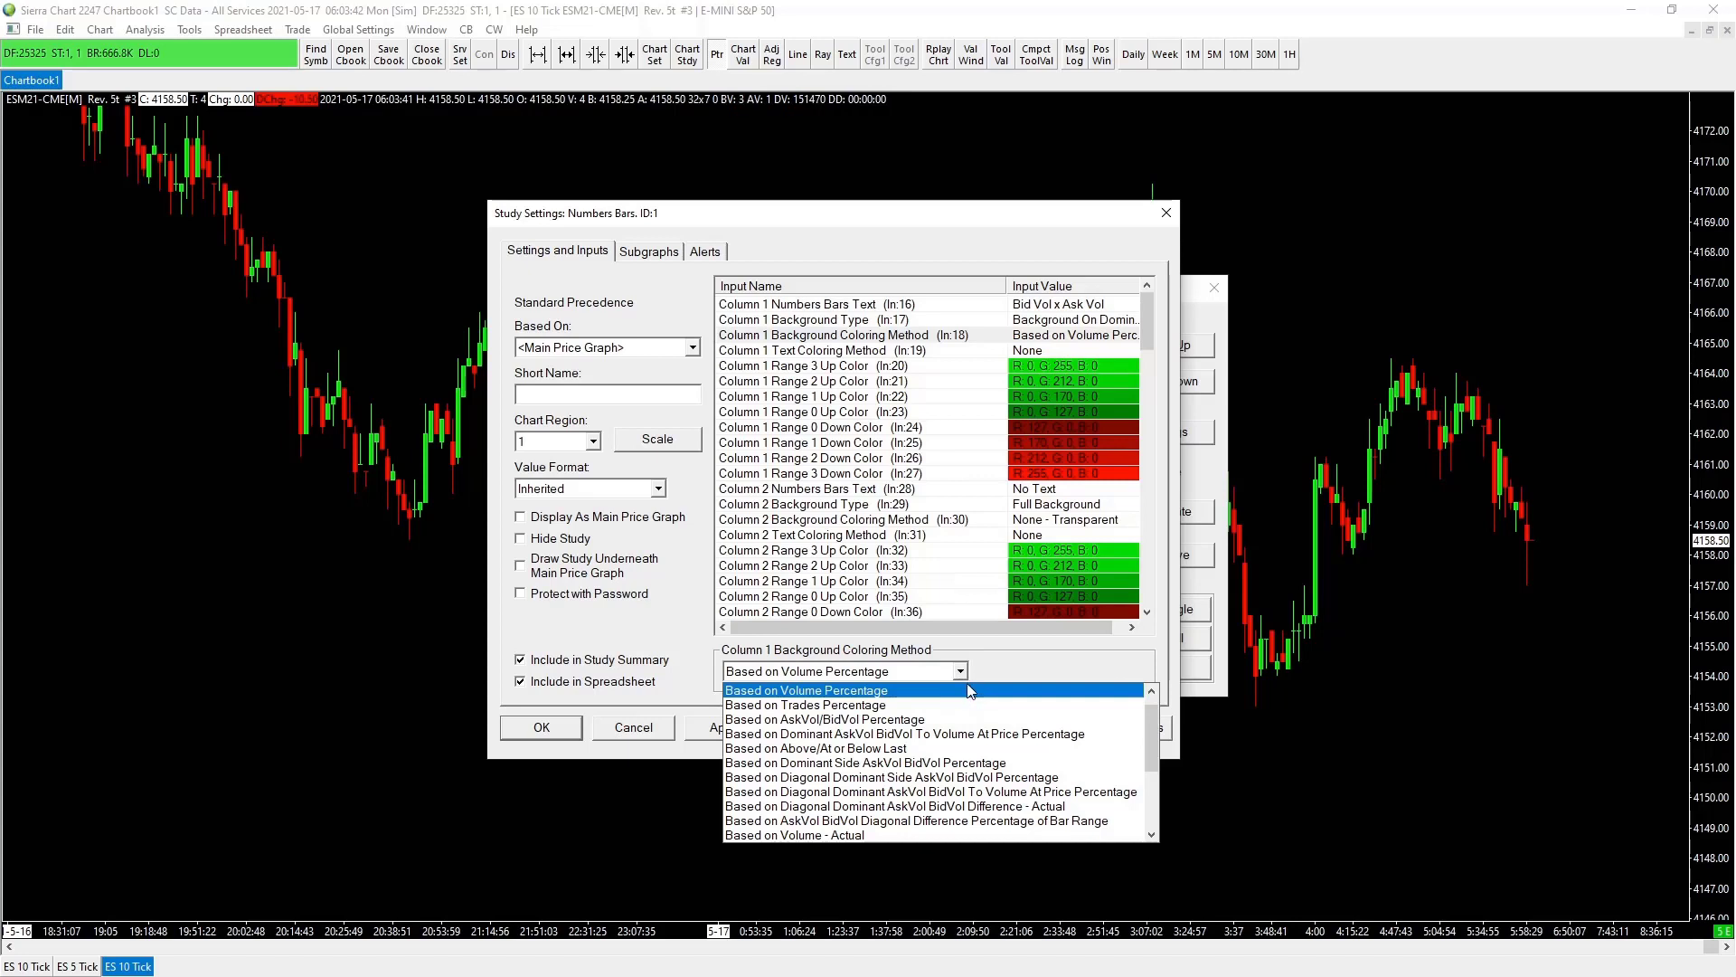
scroll(961, 689, "up", 1)
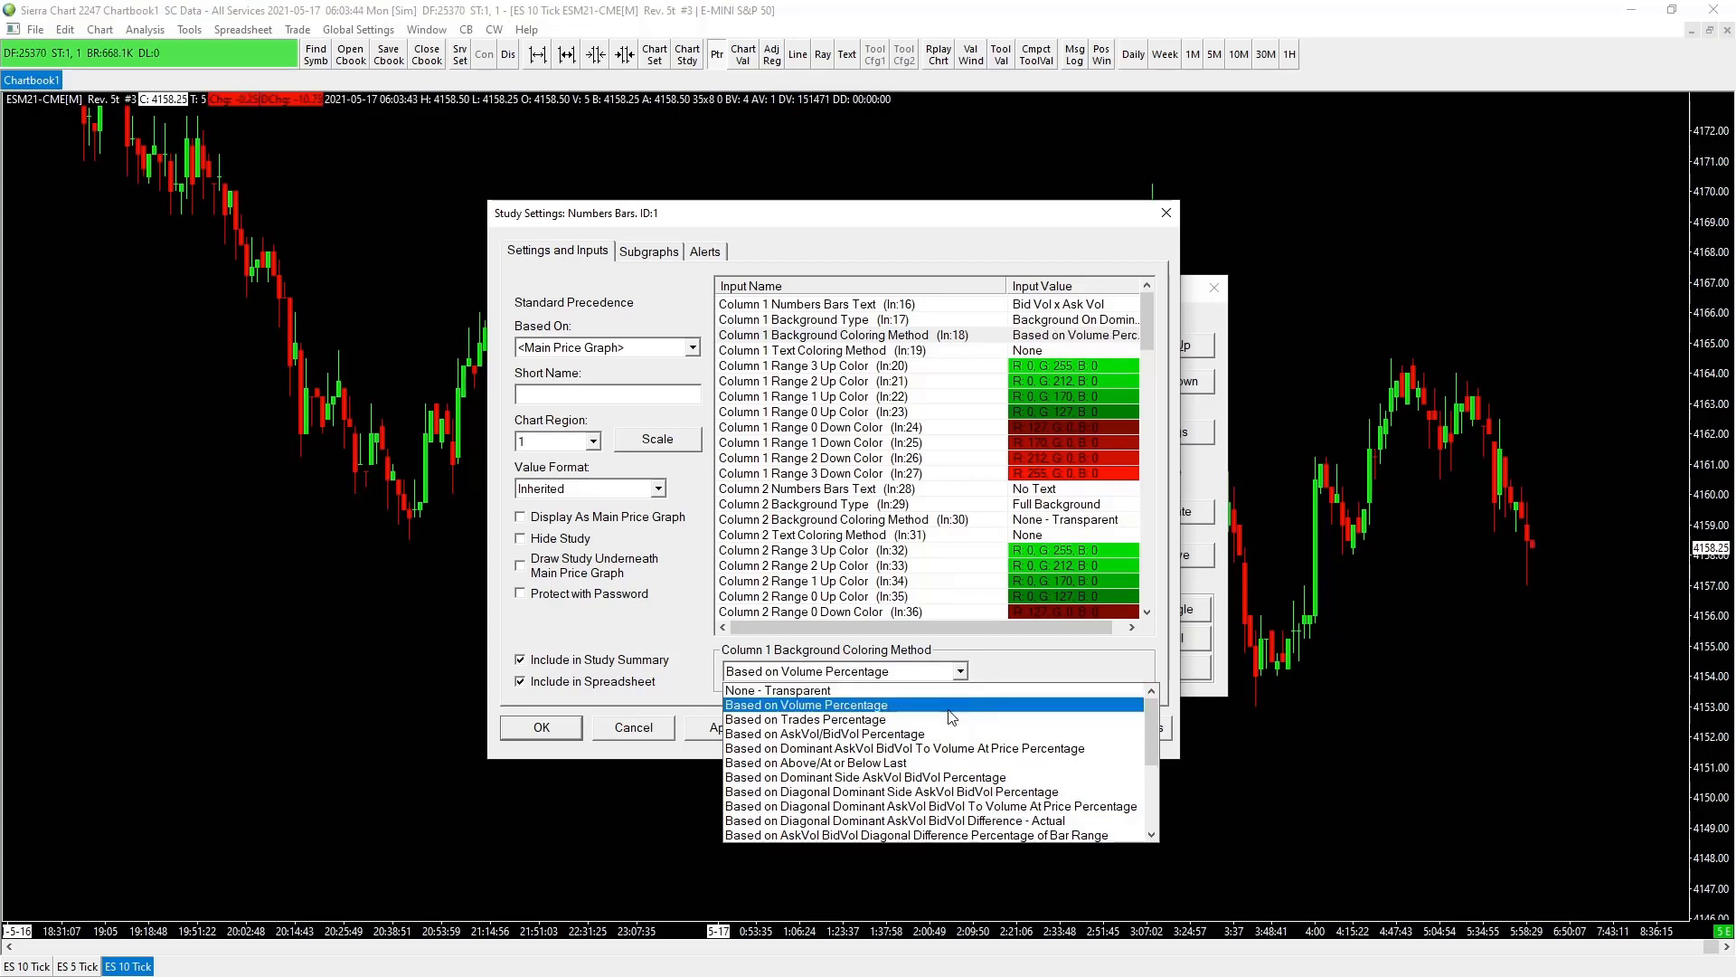
left_click(802, 691)
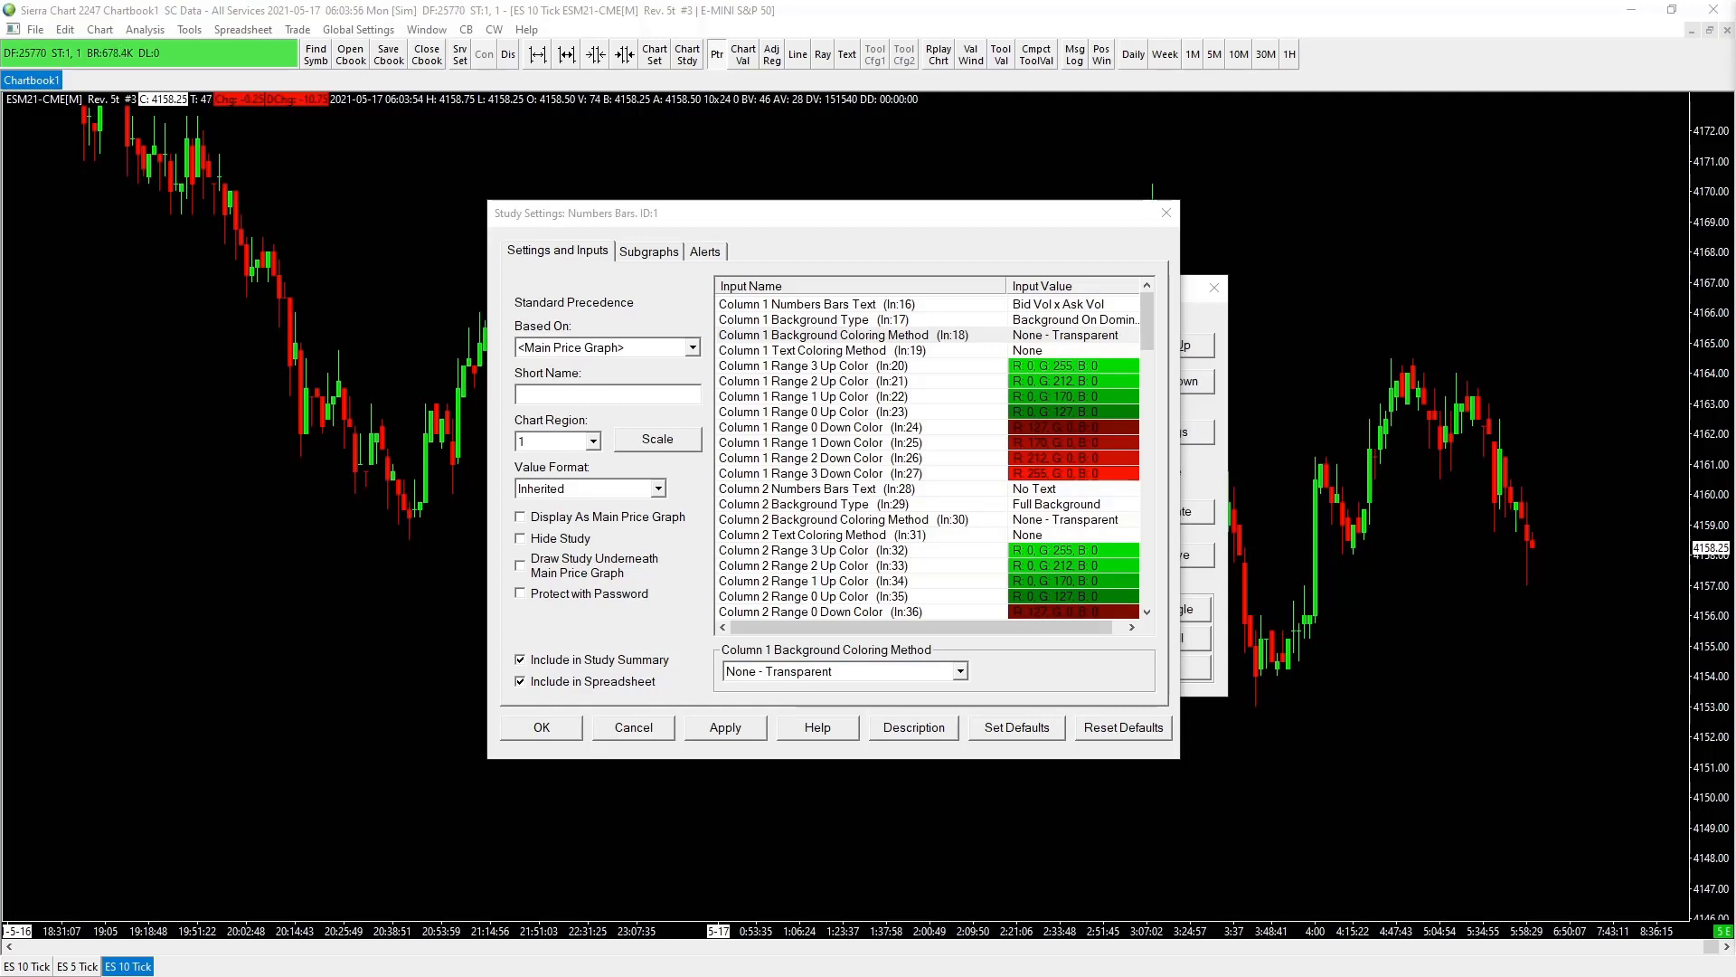
- Set the Column 1 Text Coloring Method of the Numbers Bars study to Based on Diagonal Dominant Side AskVol BidVol Percentage
left_click(1040, 353)
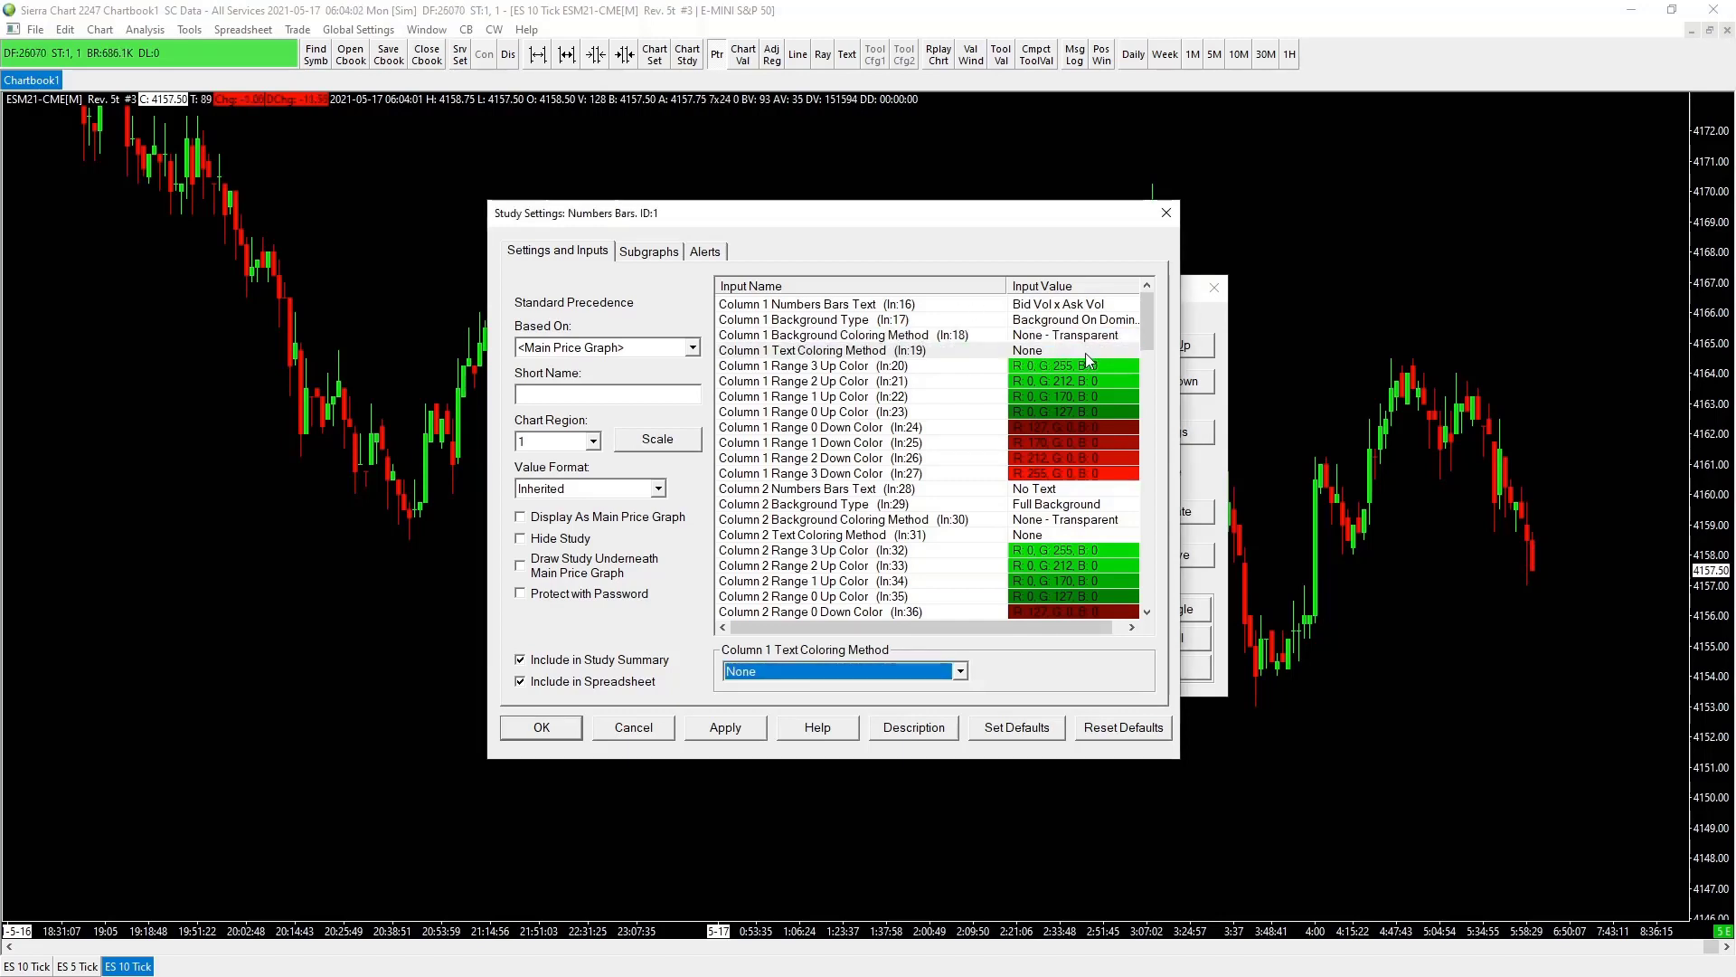
left_click(961, 672)
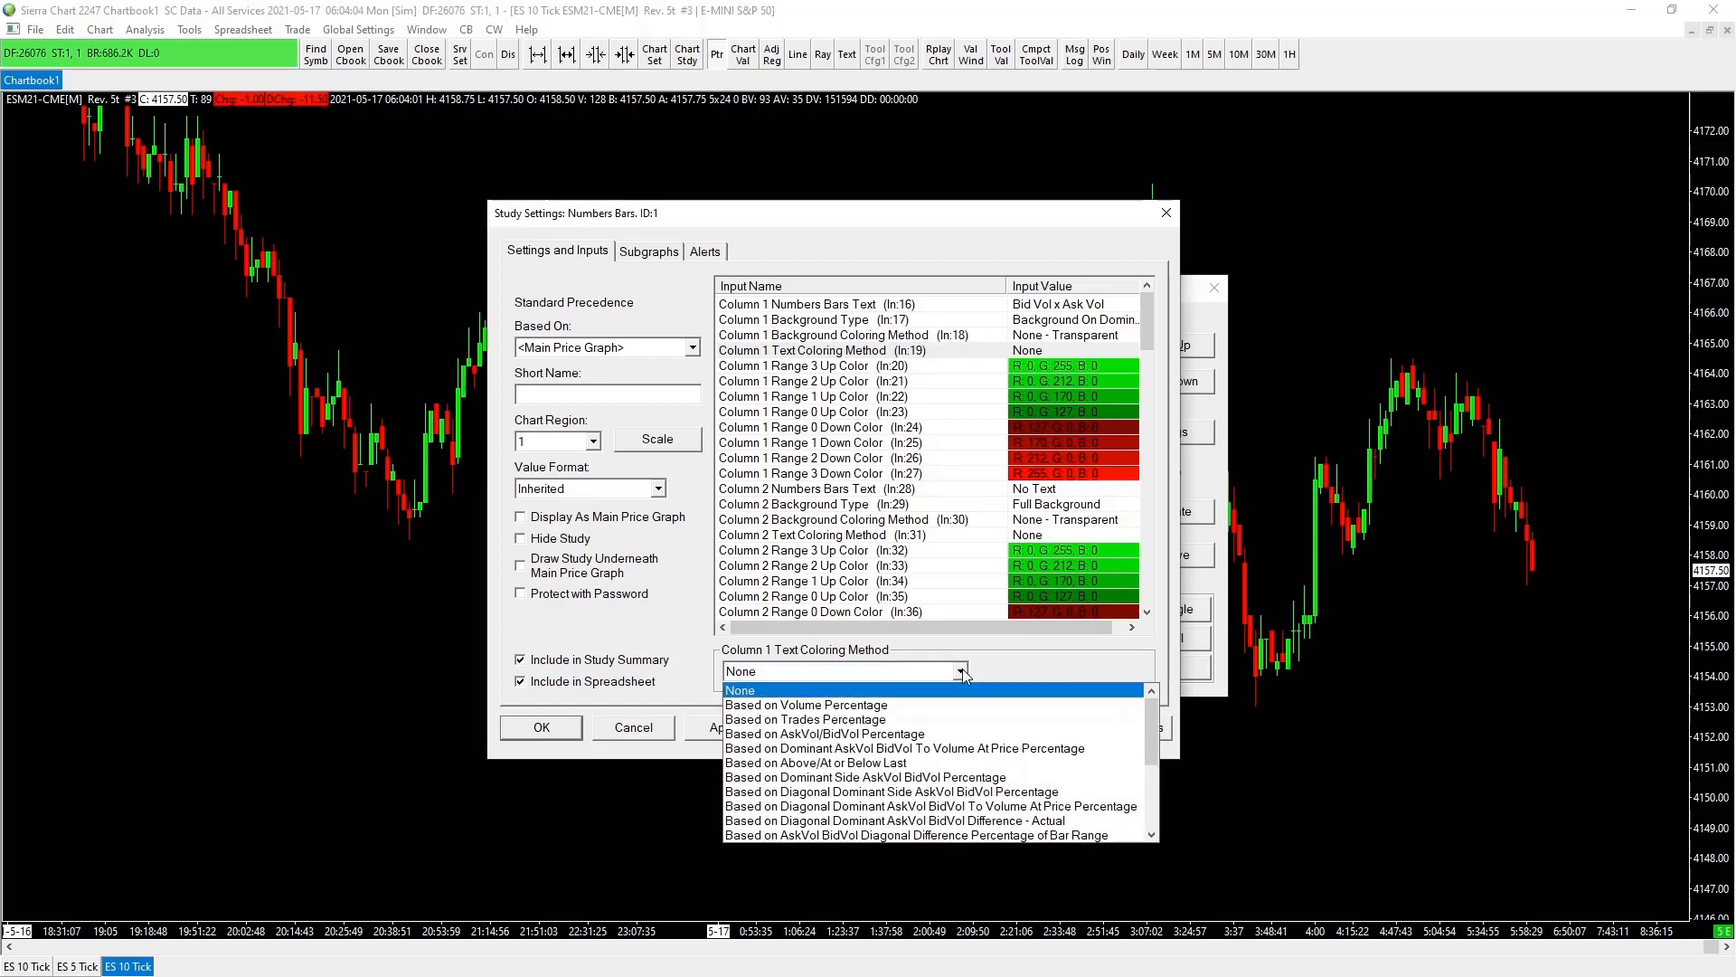
scroll(970, 767, "down", 1)
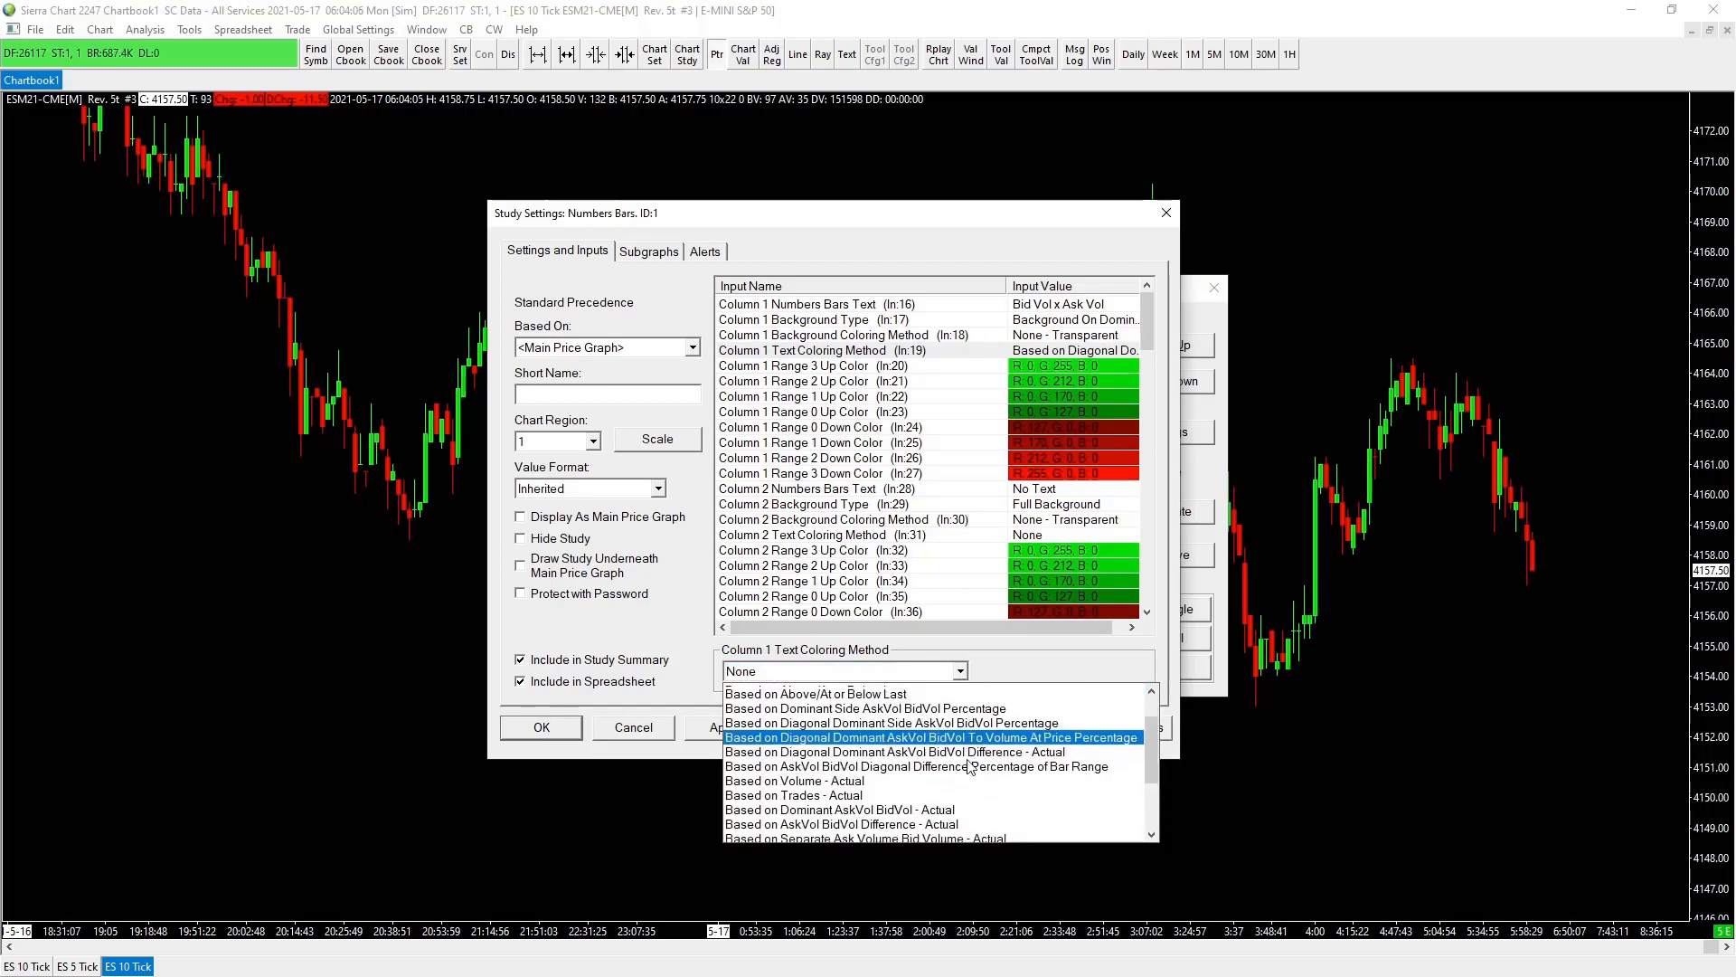
scroll(969, 767, "up", 1)
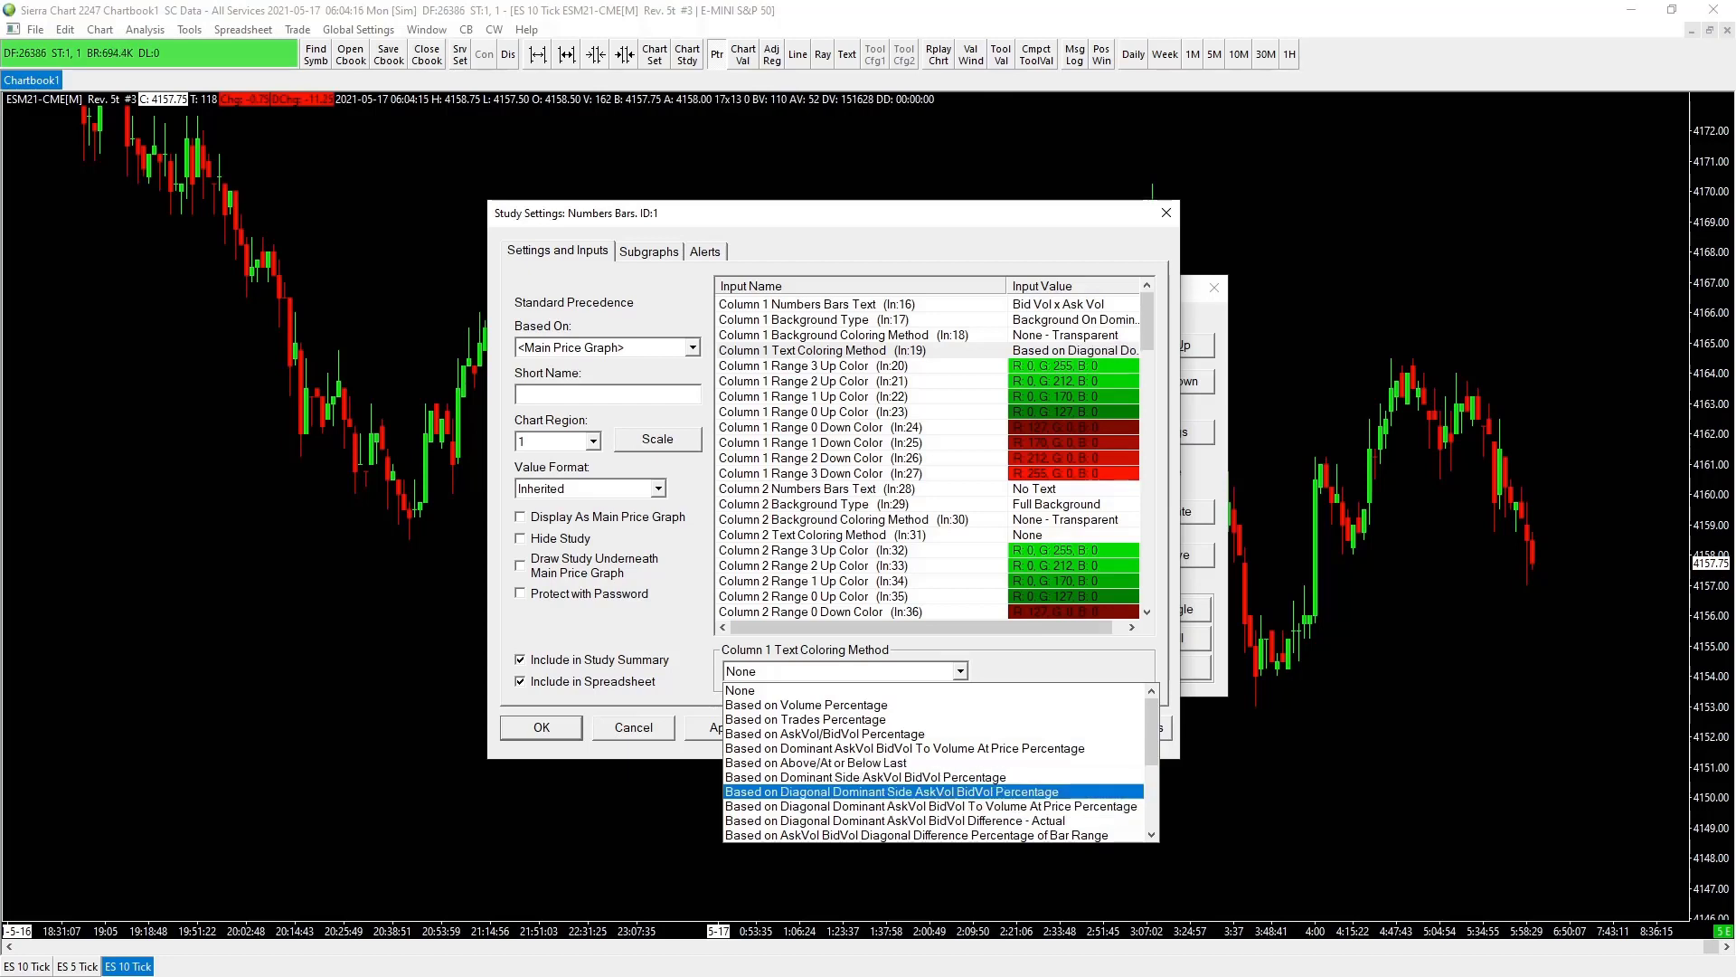
key("Escape")
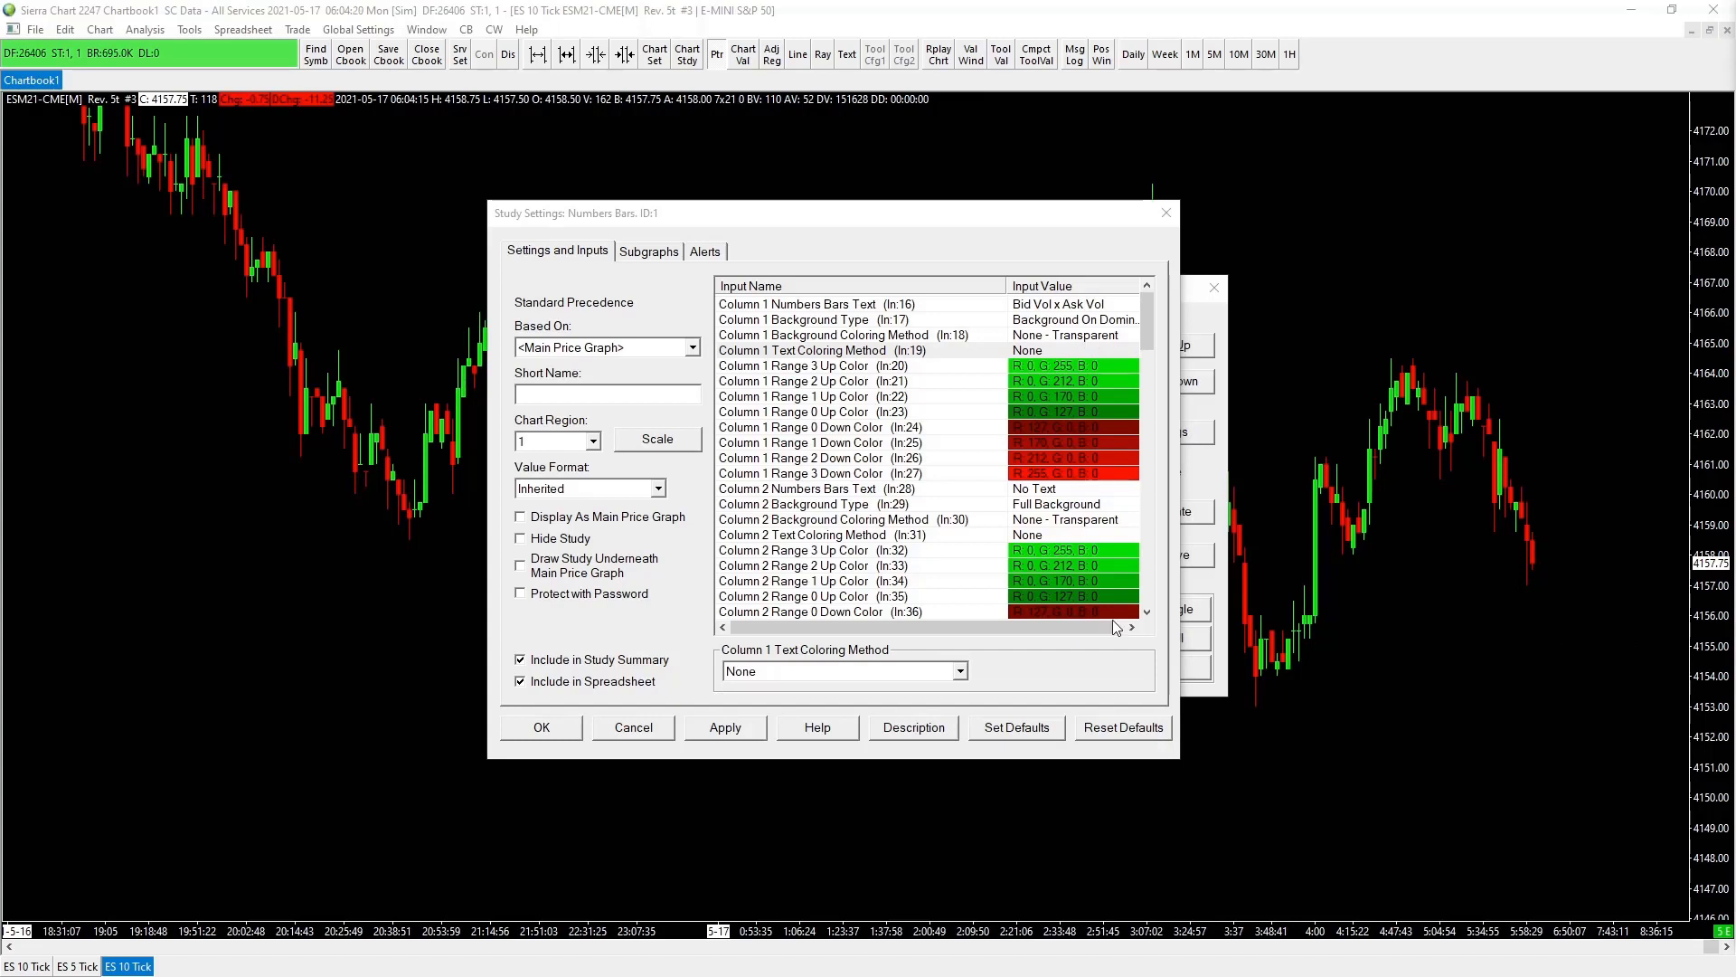
left_click(961, 671)
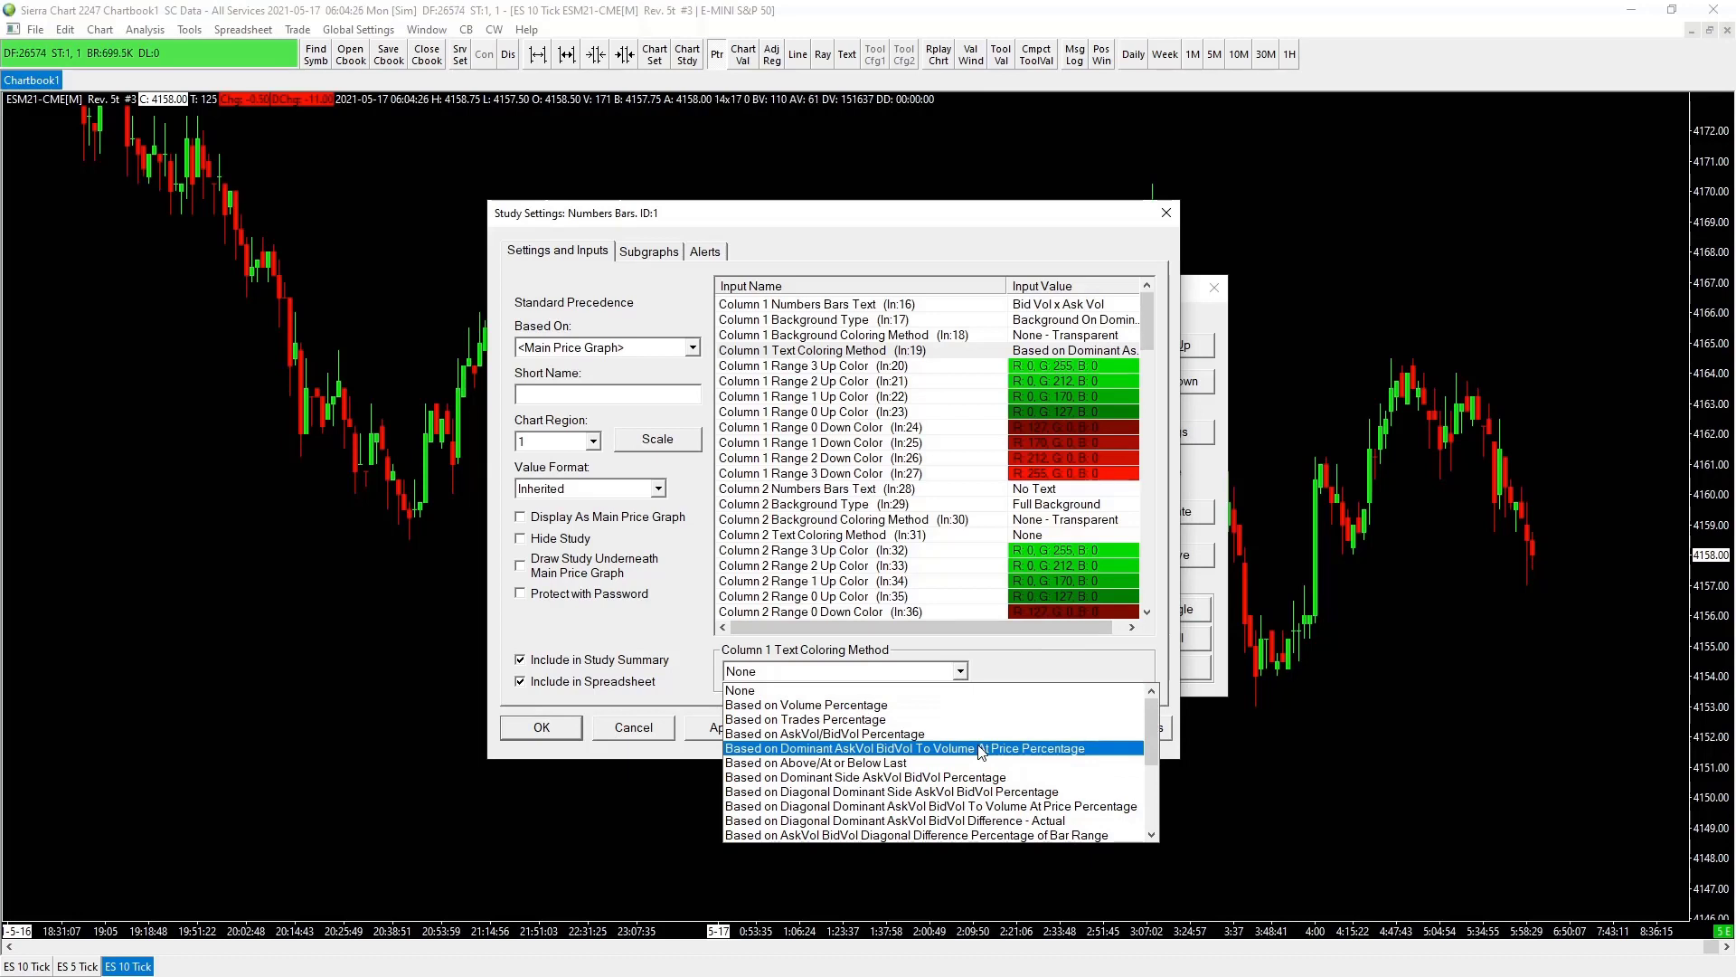
left_click(929, 764)
left_click(950, 671)
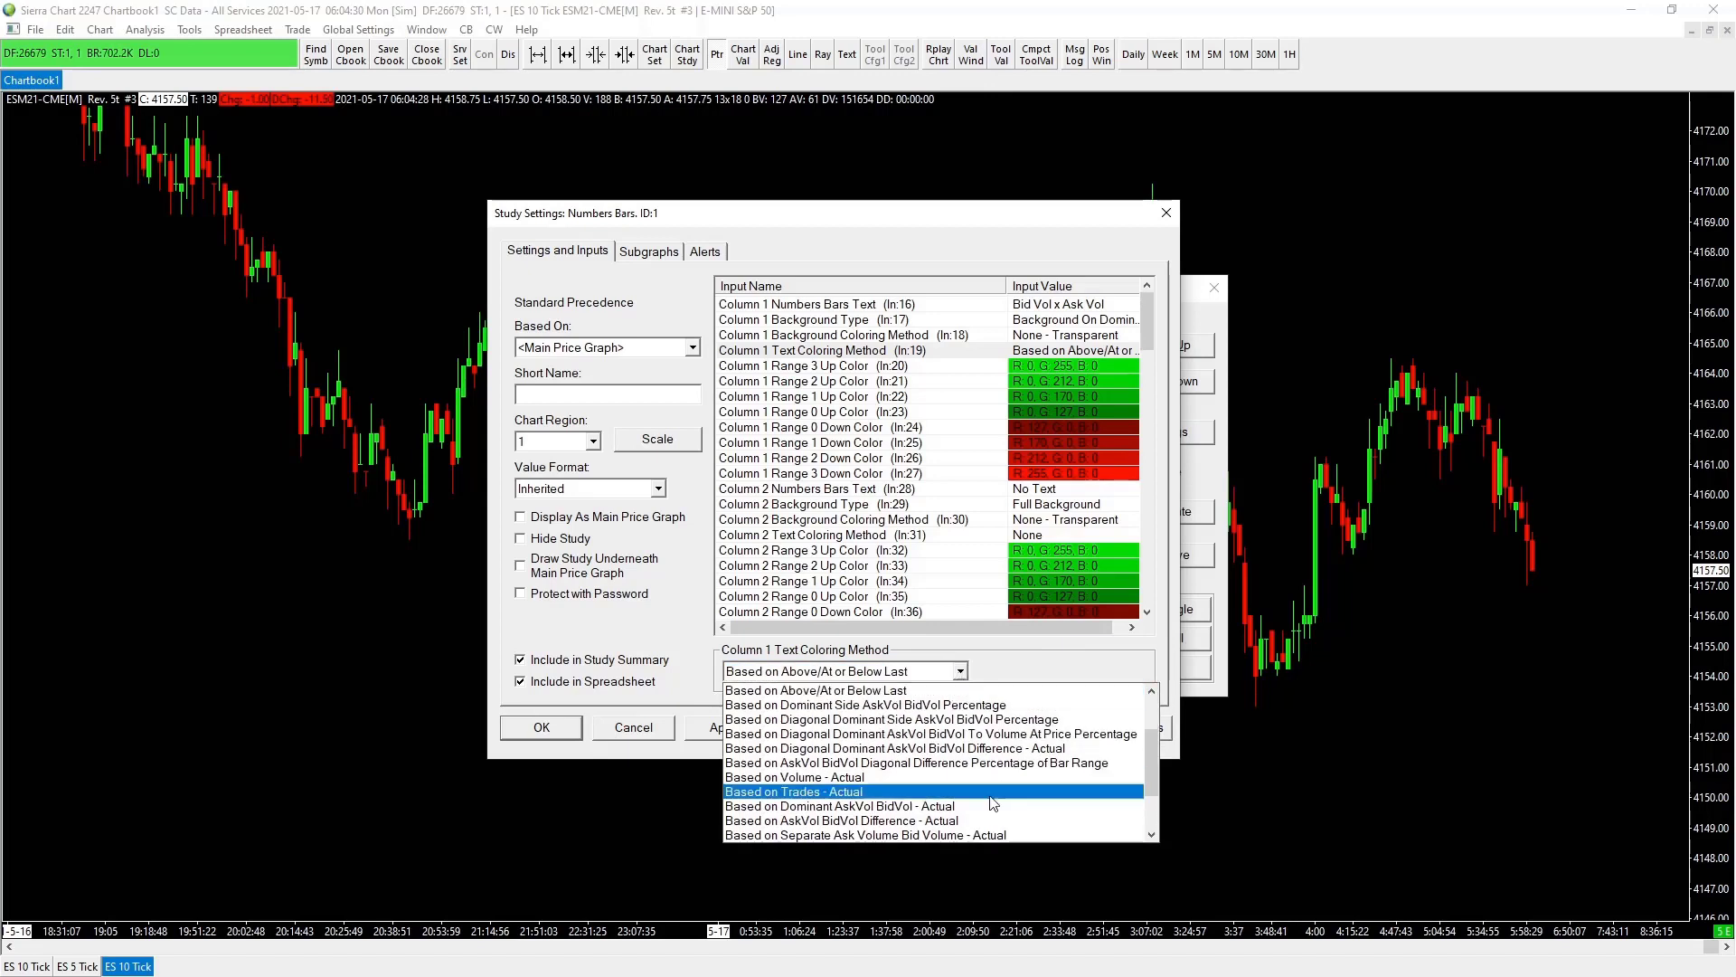
scroll(1010, 805, "down", 2)
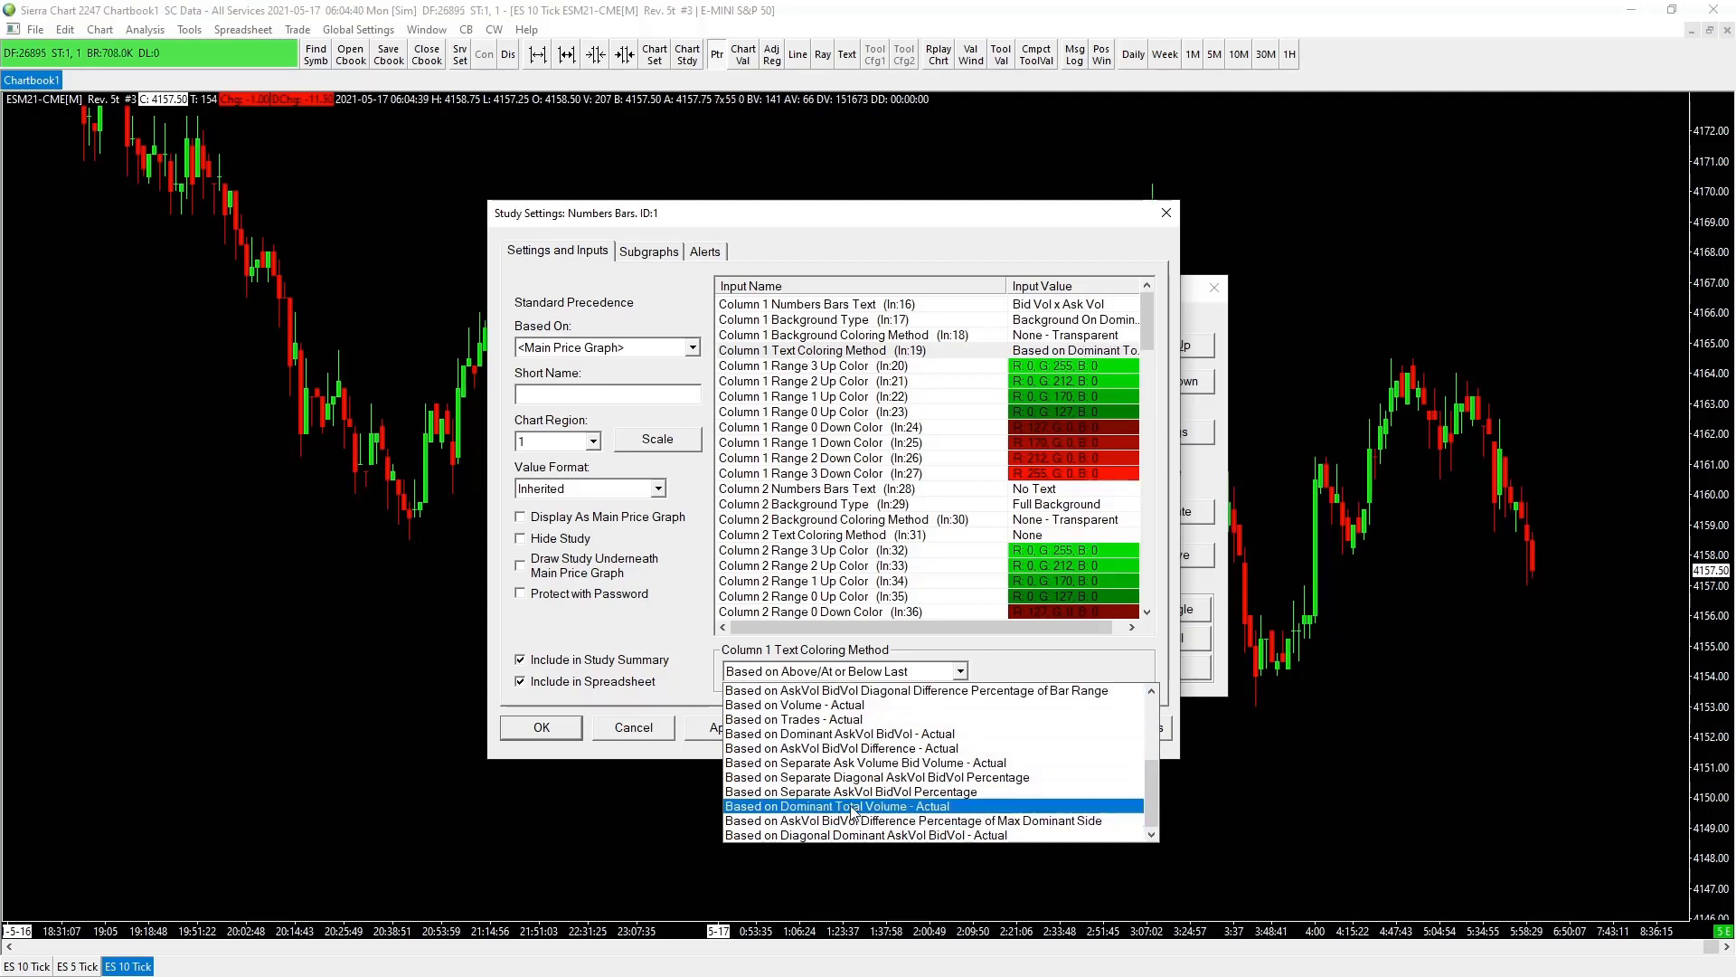
scroll(844, 798, "up", 1)
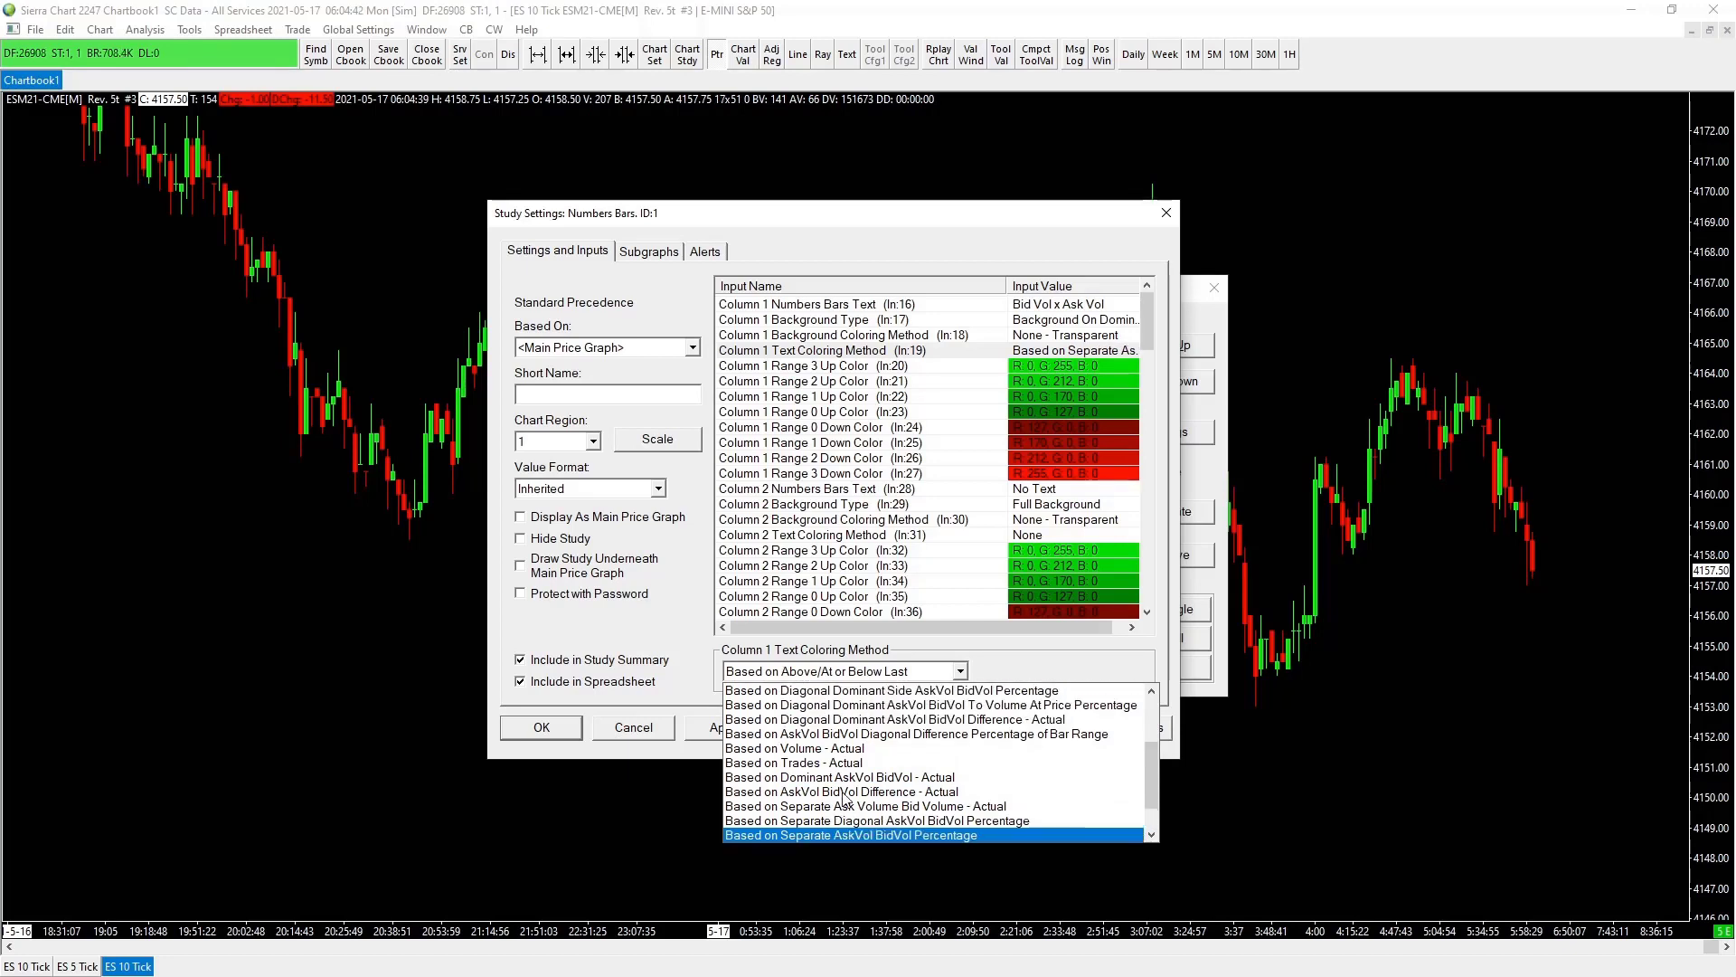
scroll(844, 799, "up", 1)
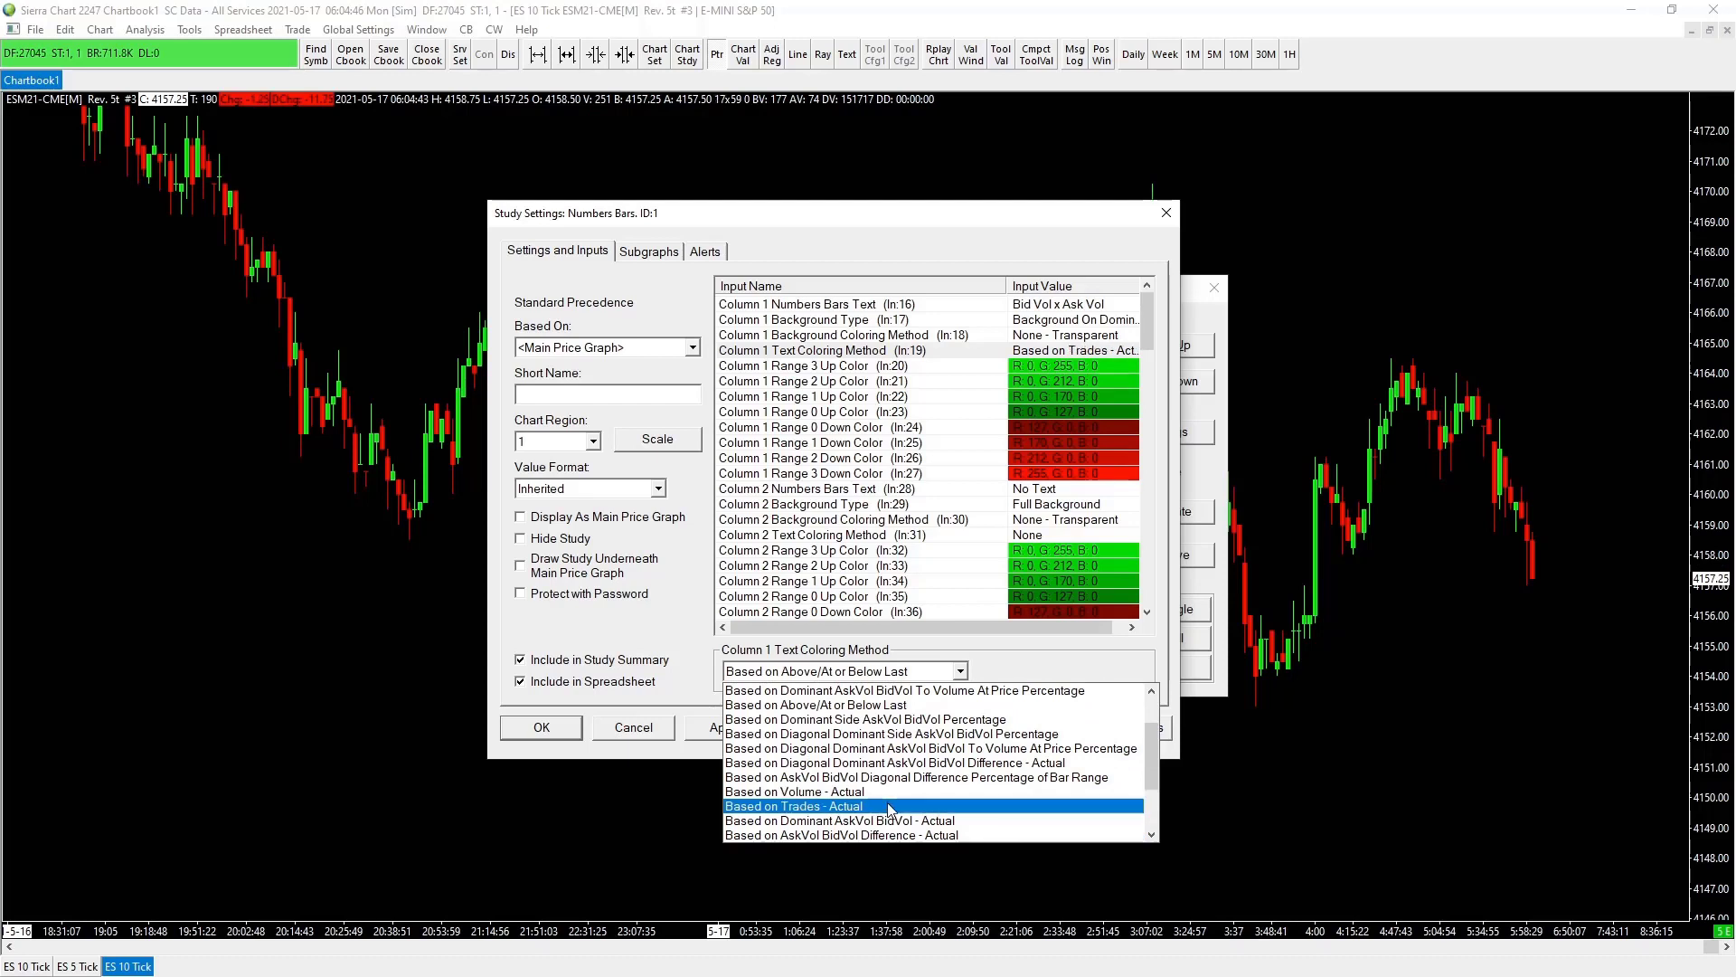
scroll(878, 802, "up", 2)
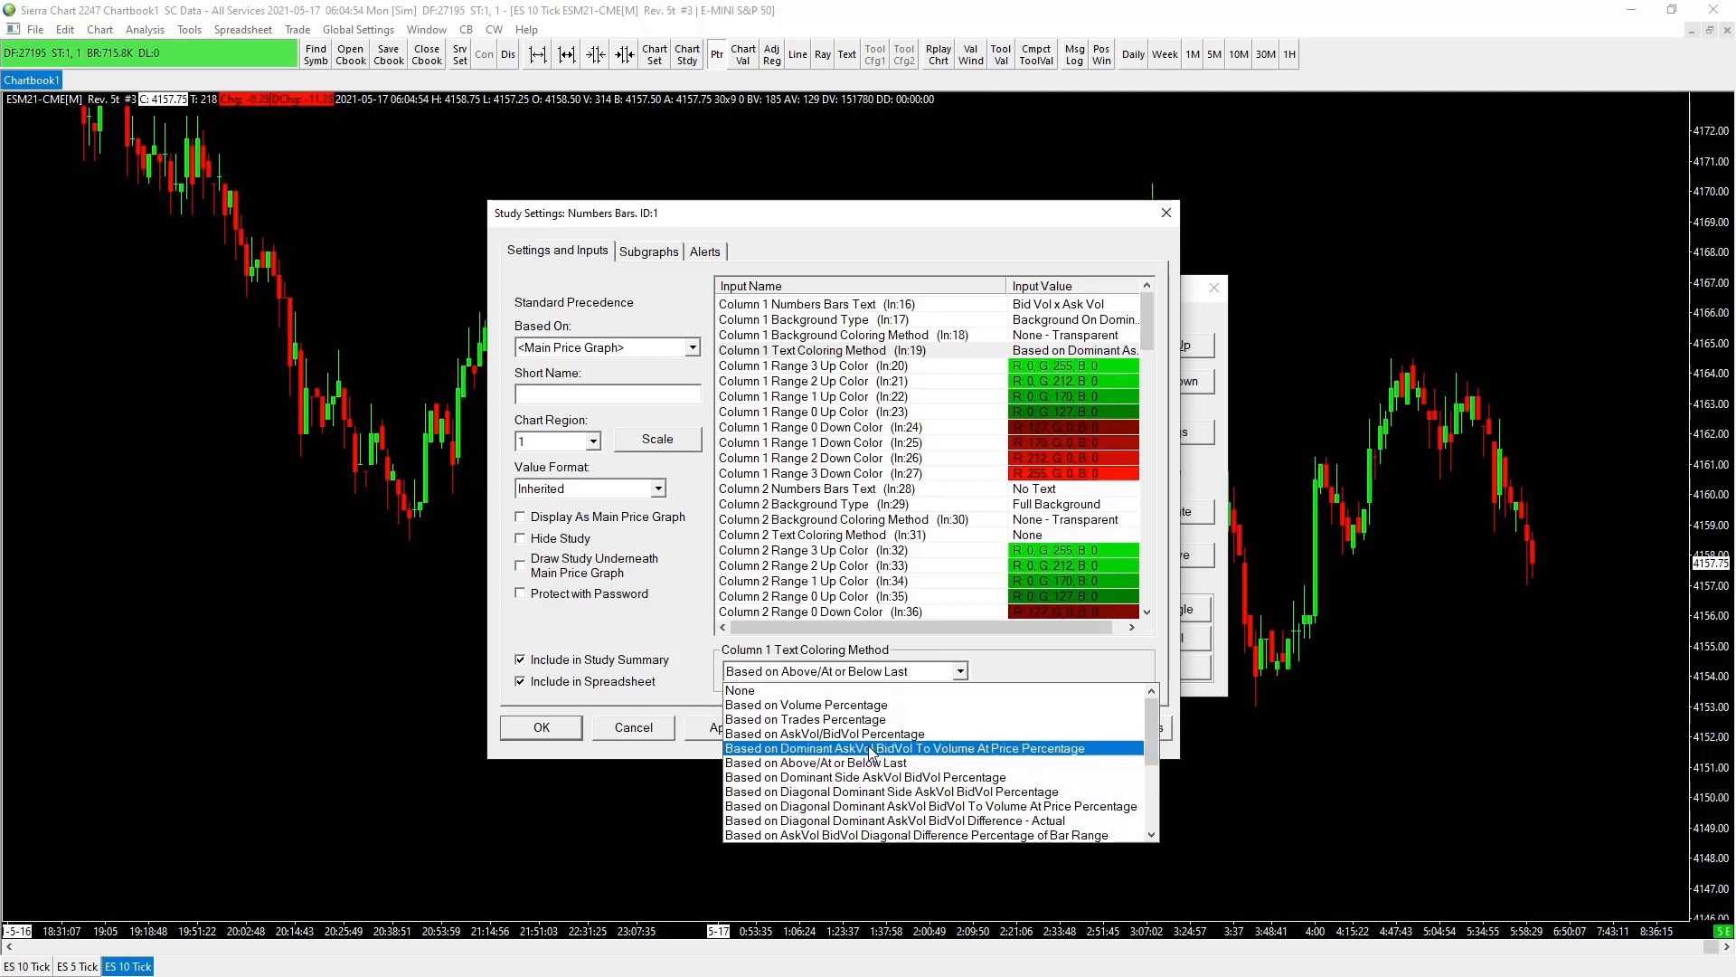
scroll(874, 757, "down", 3)
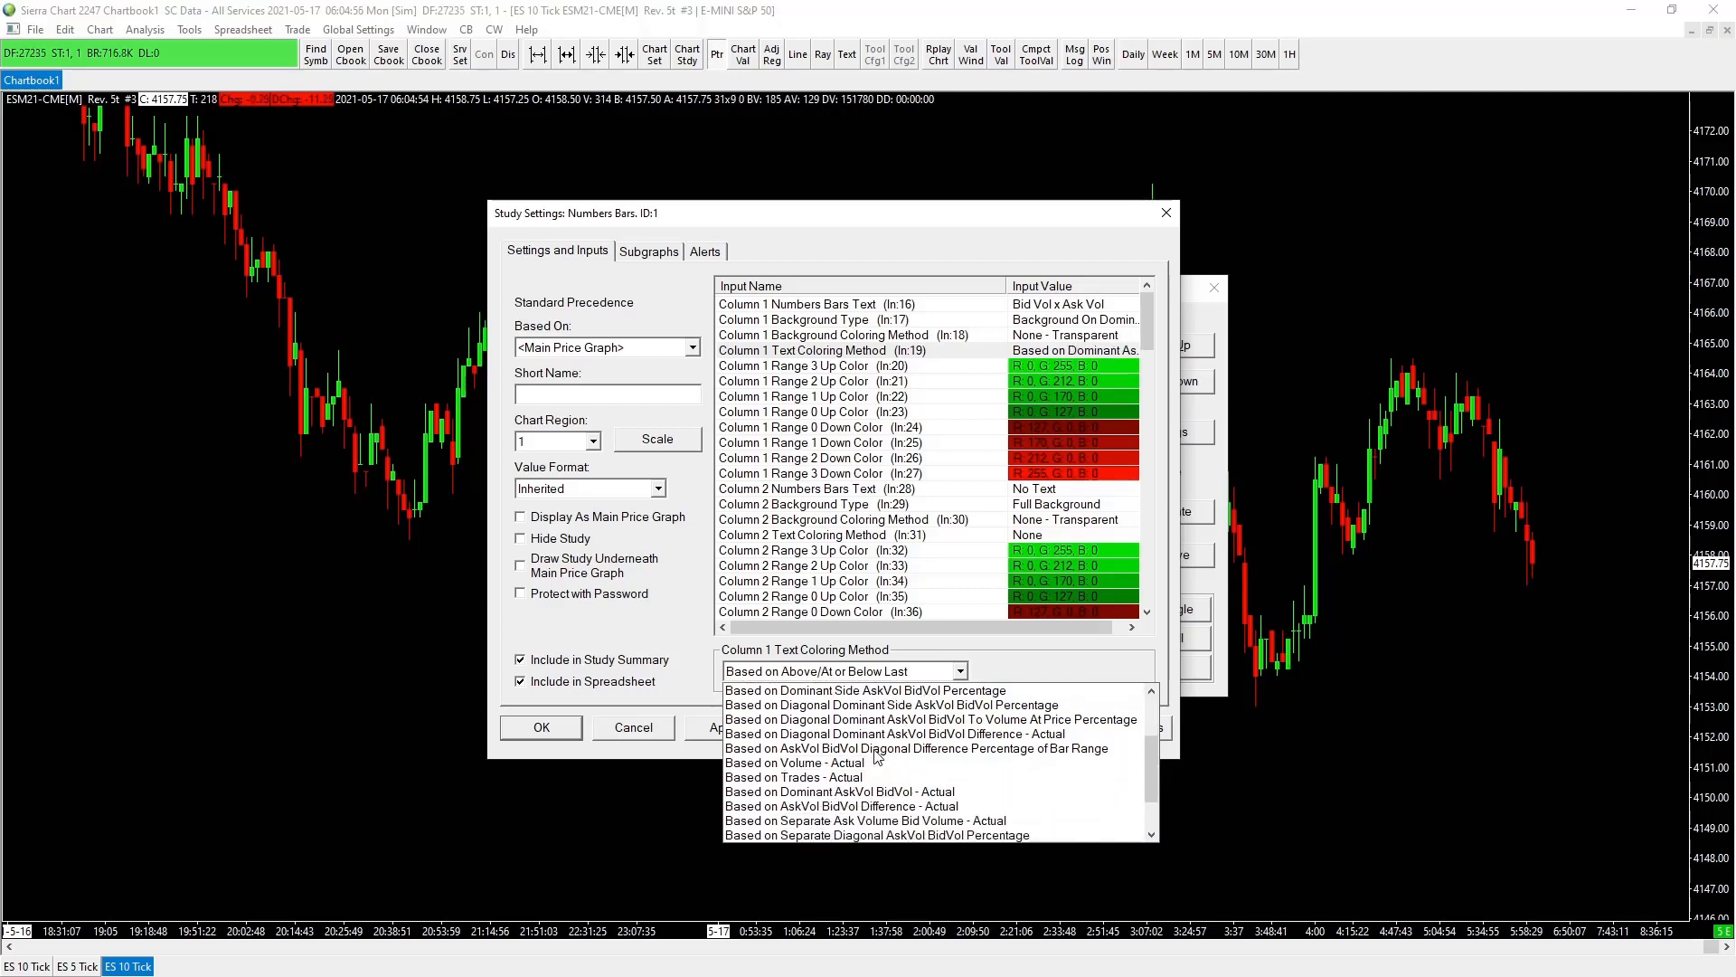
scroll(874, 755, "down", 1)
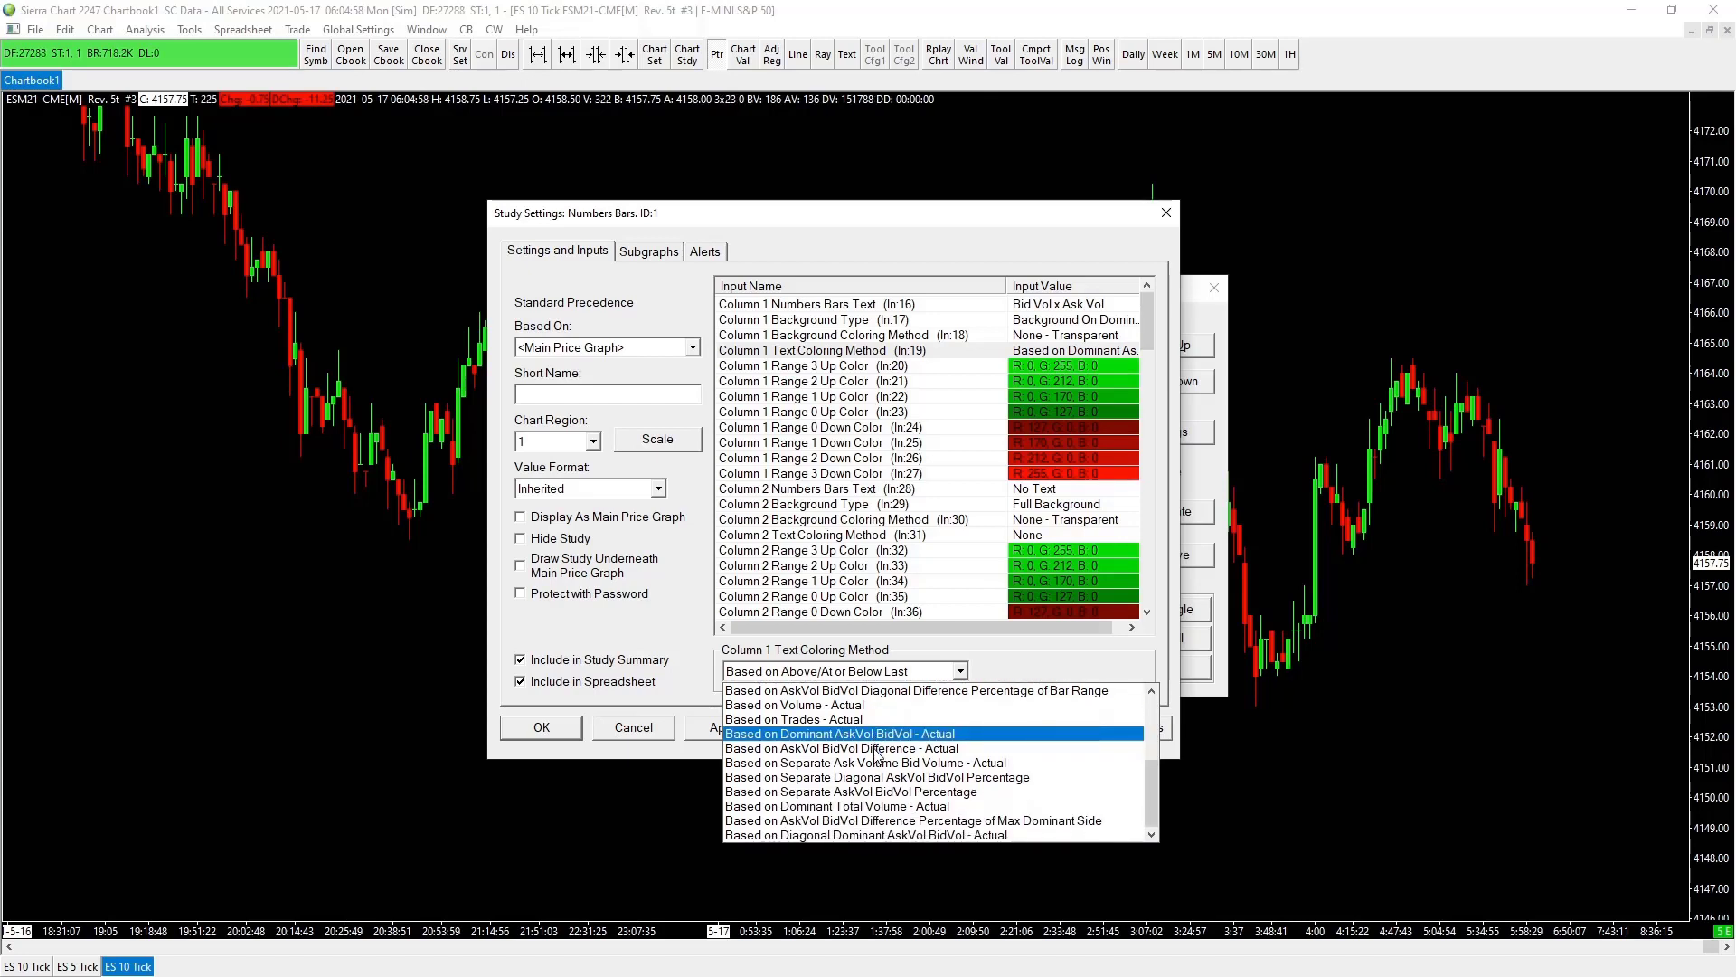
scroll(874, 757, "up", 3)
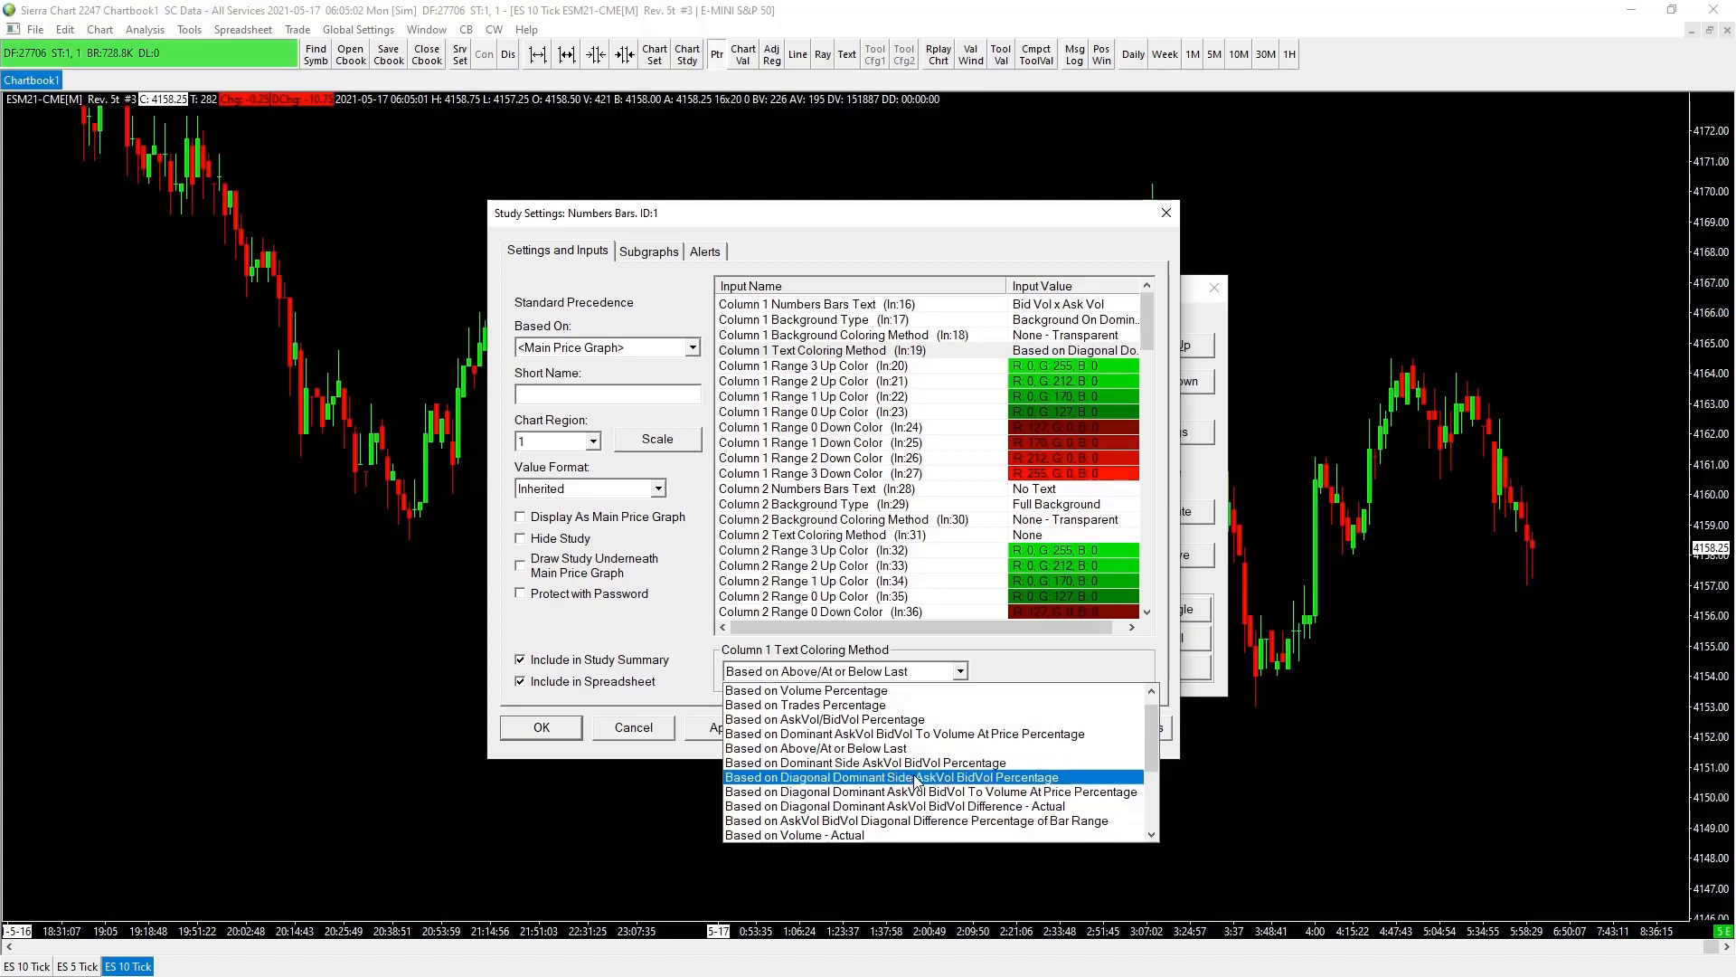
left_click(915, 777)
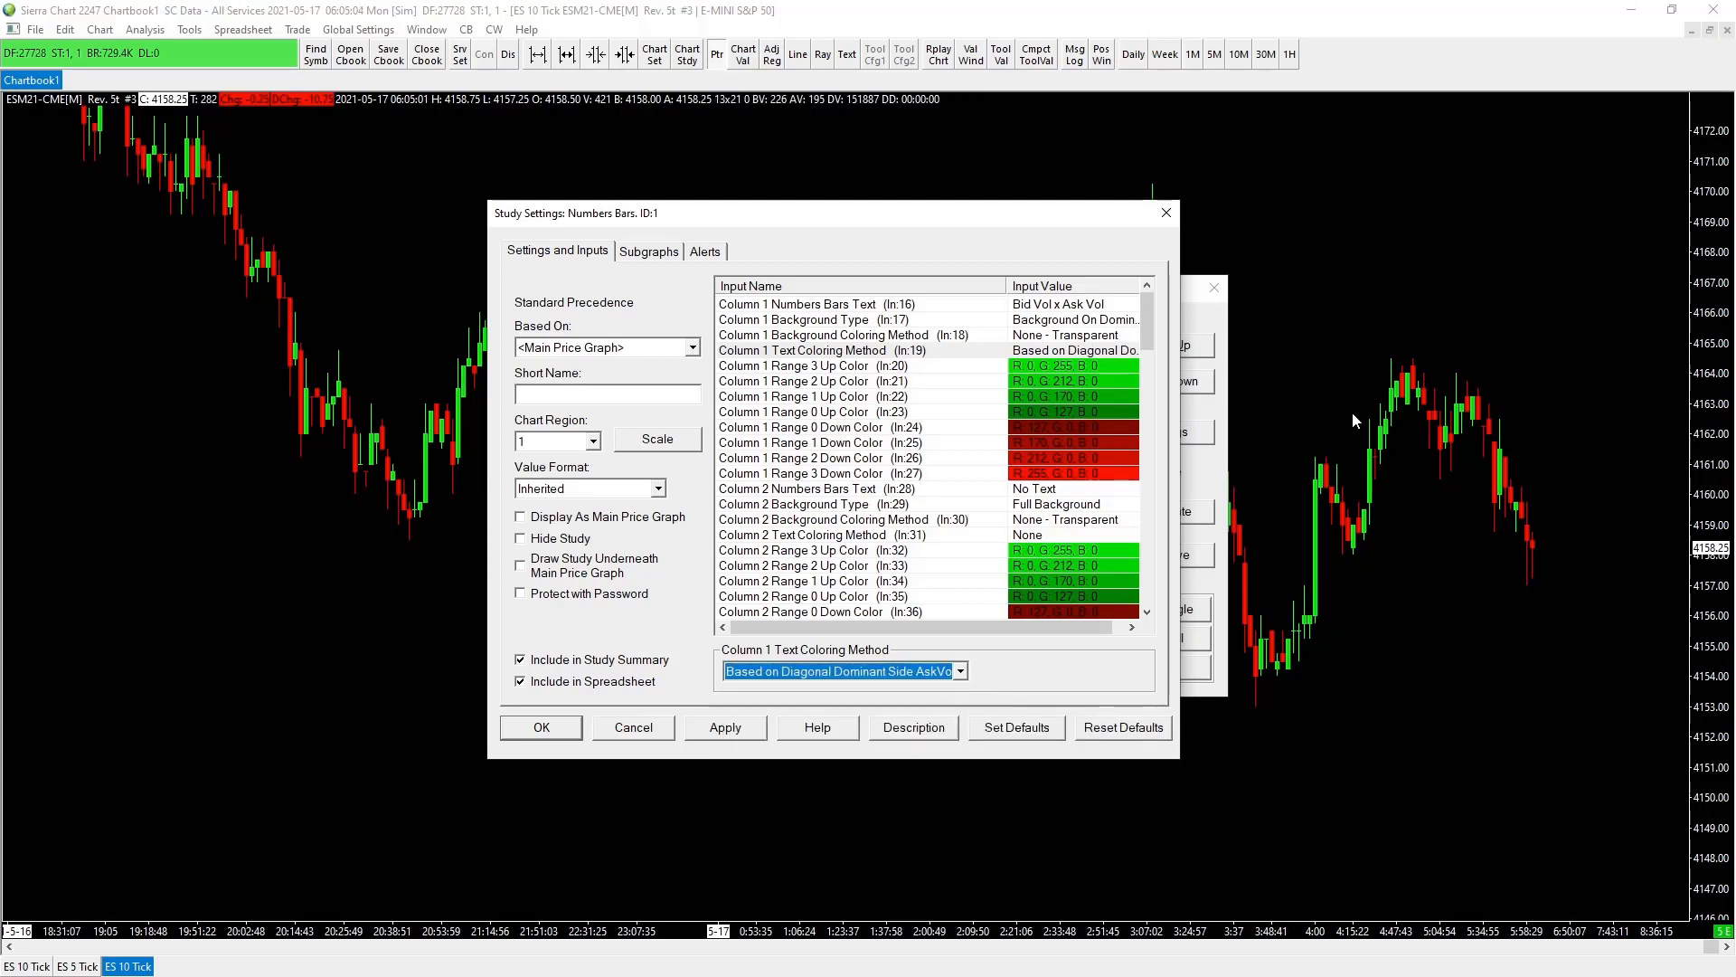
- Change the Column 1 Range 2, Range 1 and Range 0 Up Colors to white (255, 255, 255)
left_click(943, 396)
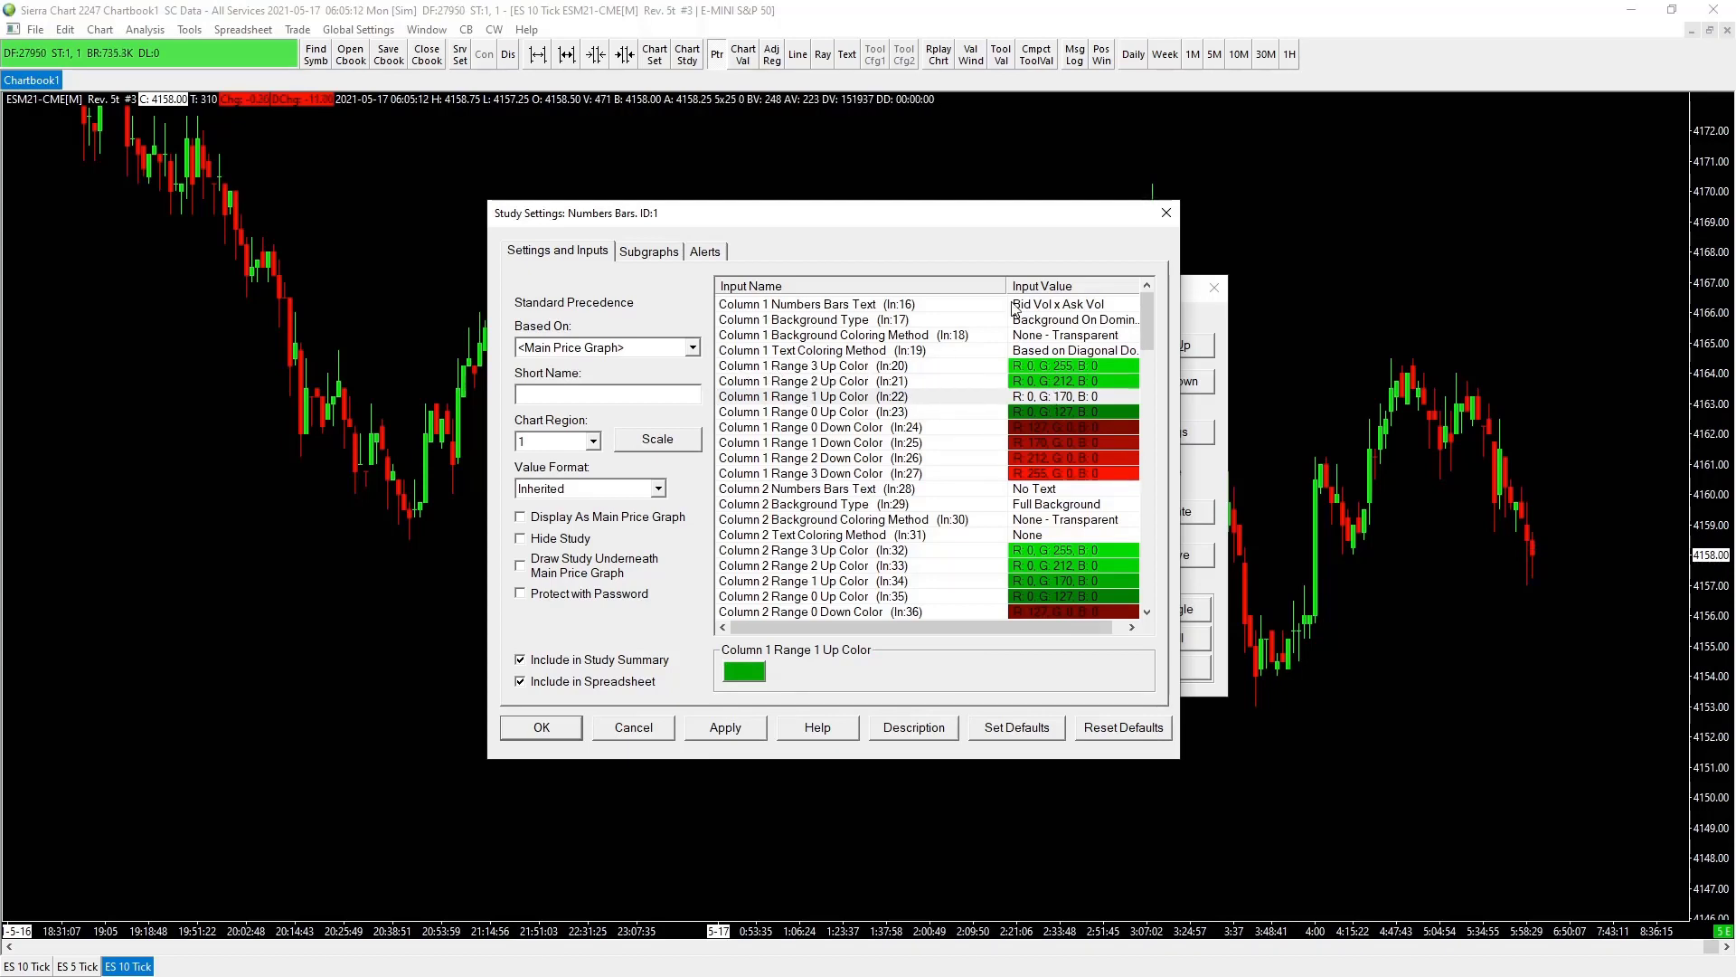
left_click_drag(1047, 226, 1094, 214)
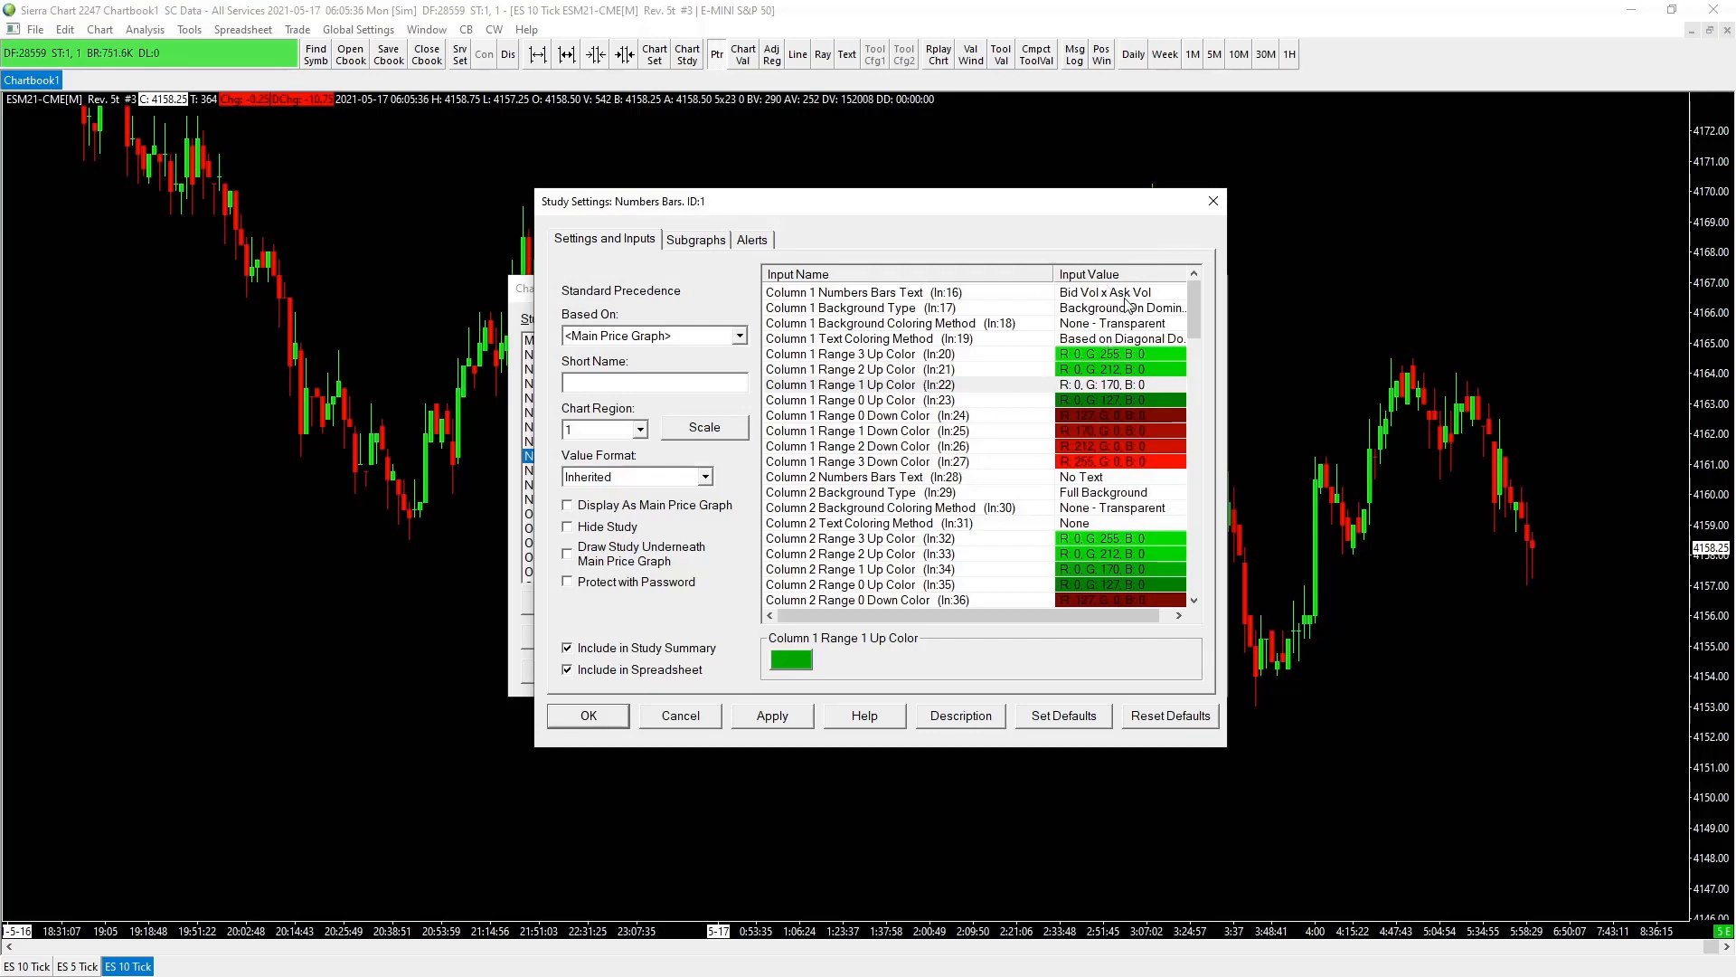
left_click(854, 371)
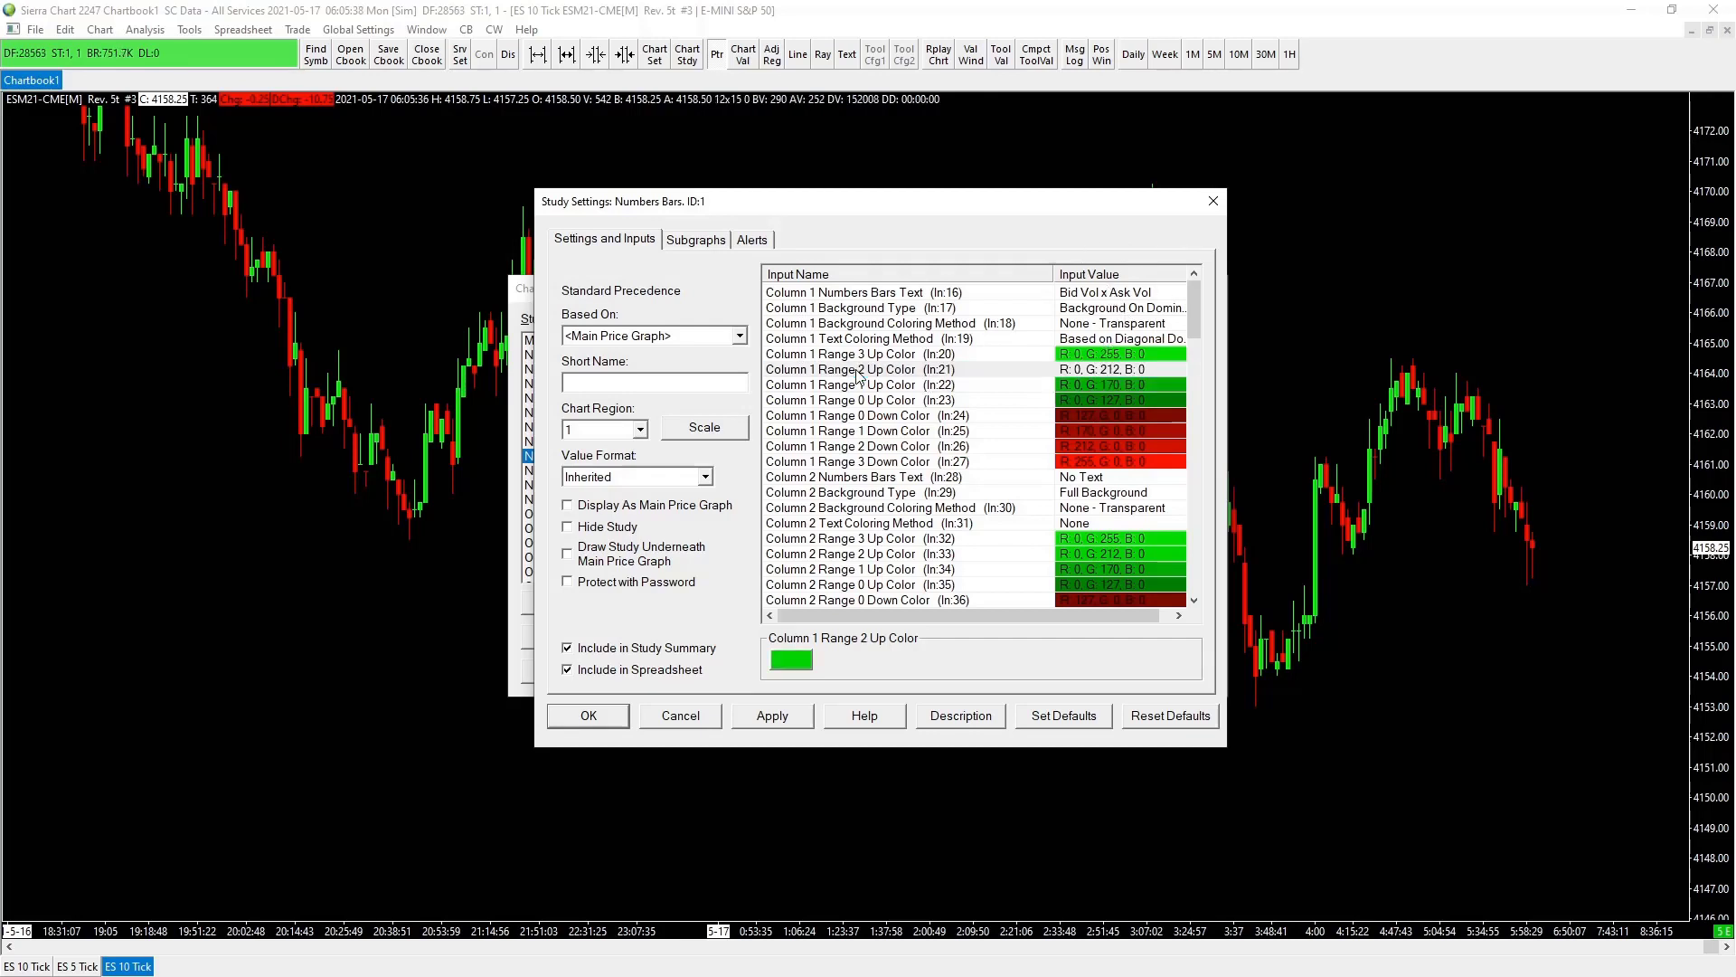
left_click(792, 662)
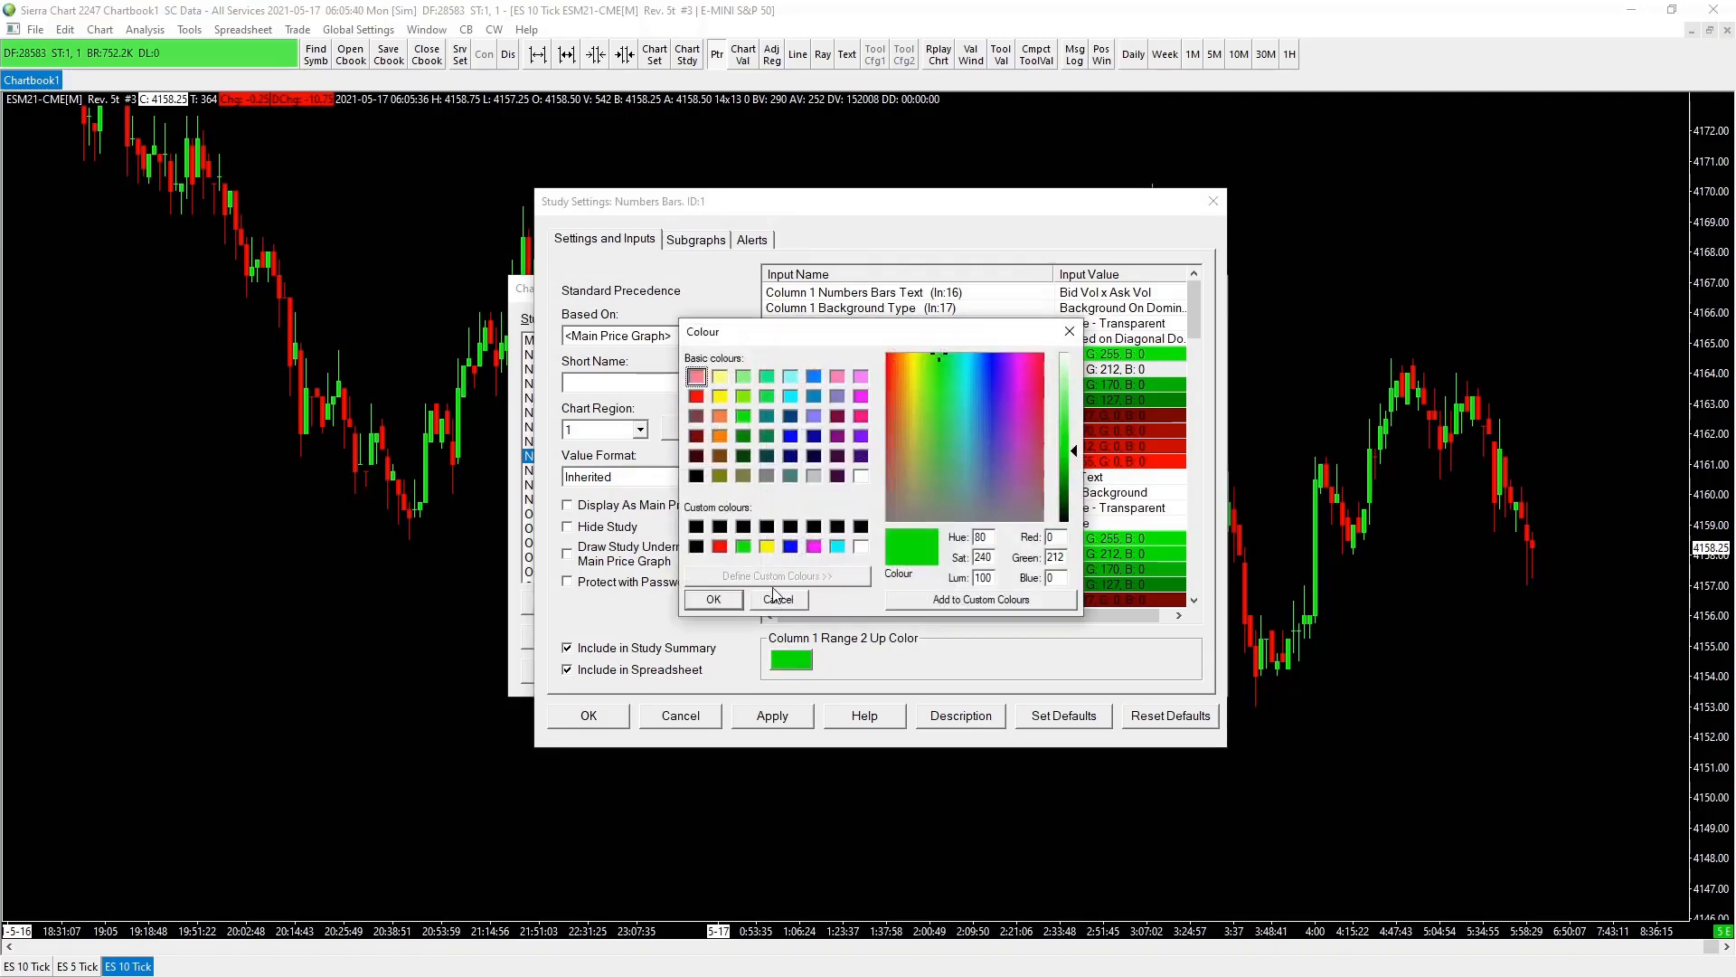
left_click(861, 546)
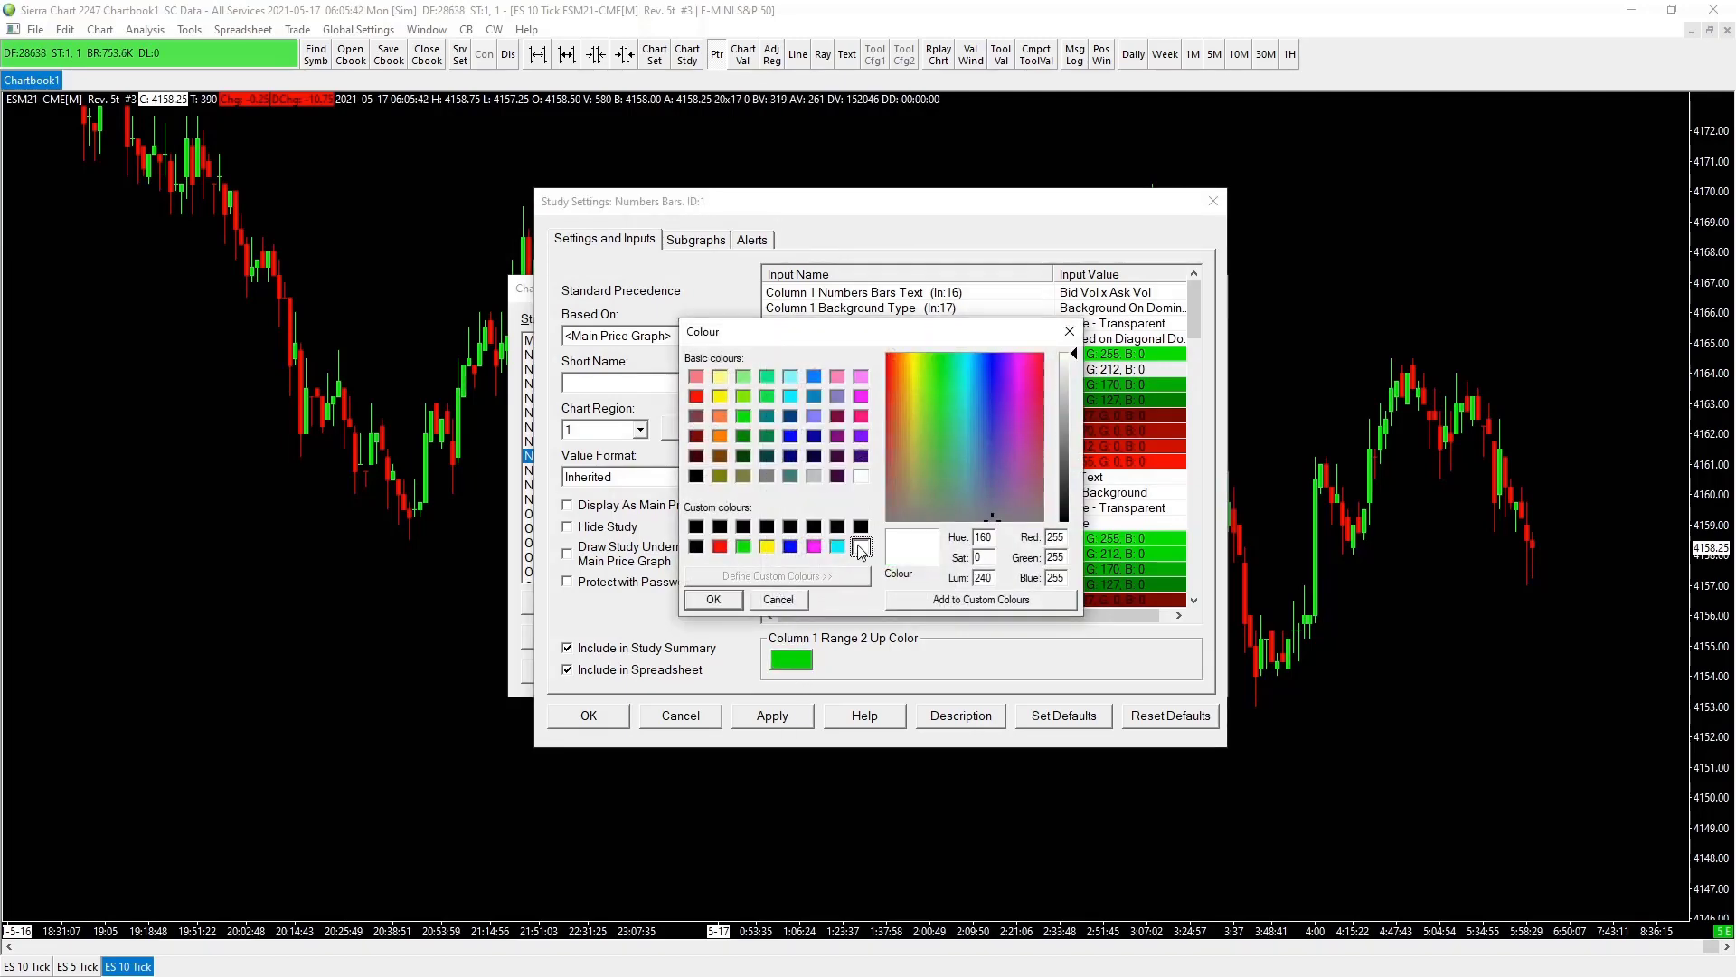
left_click(724, 600)
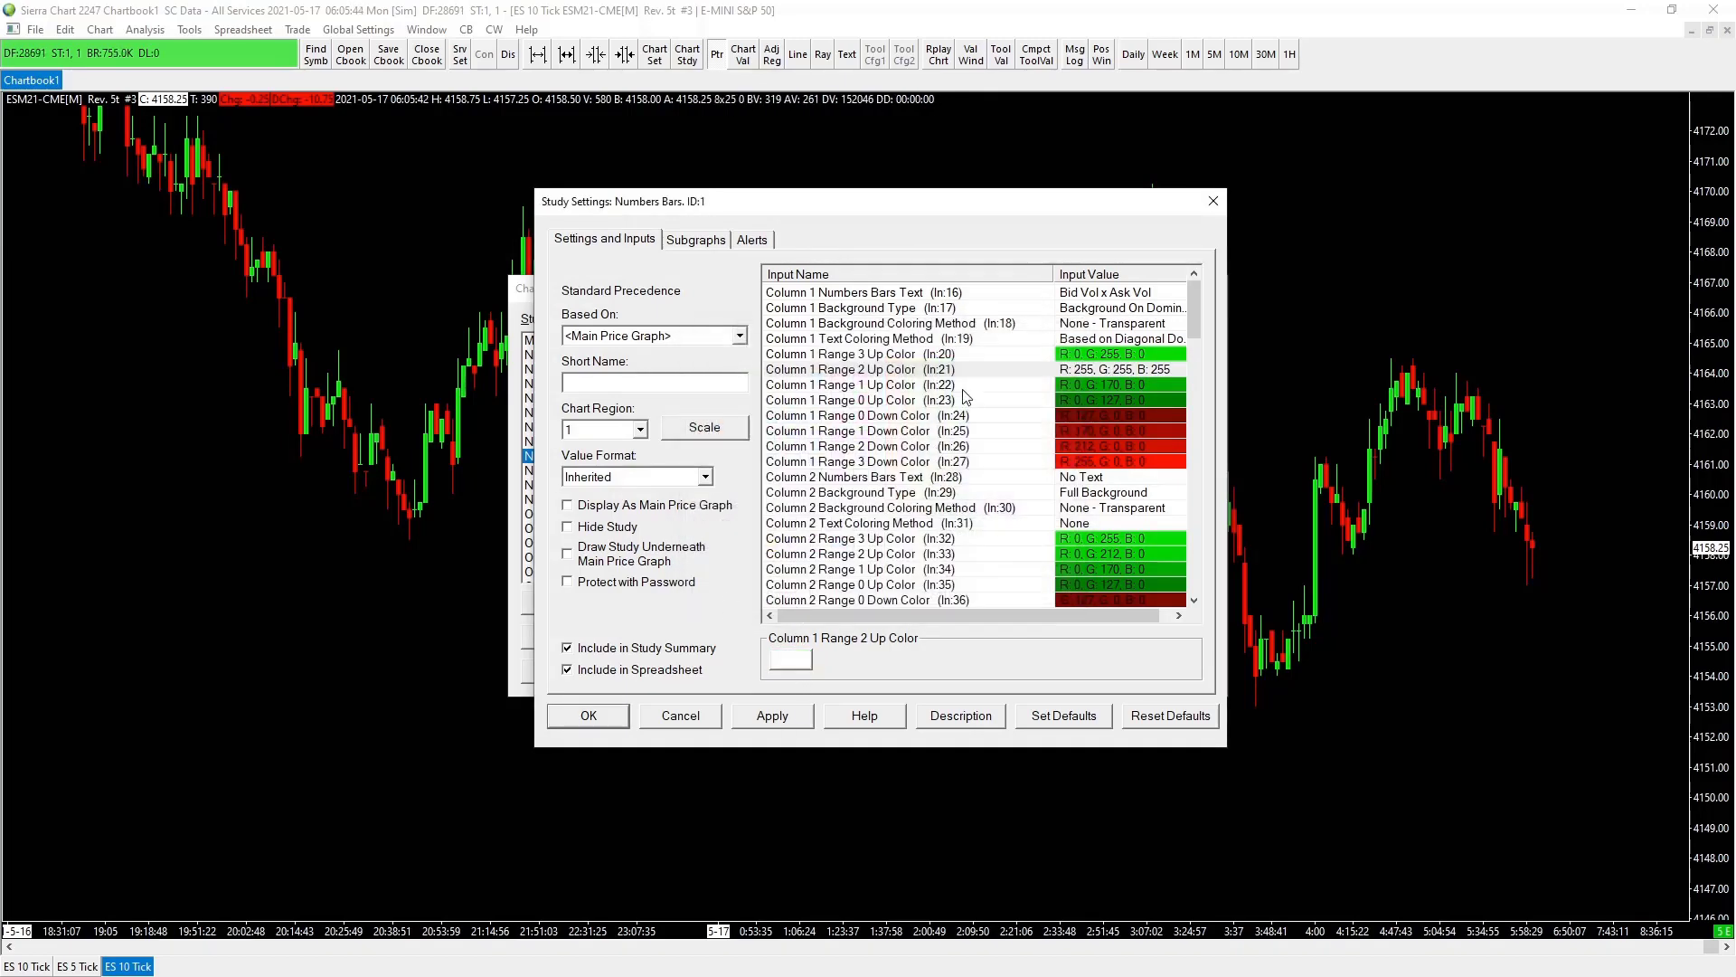
left_click(956, 386)
left_click(792, 660)
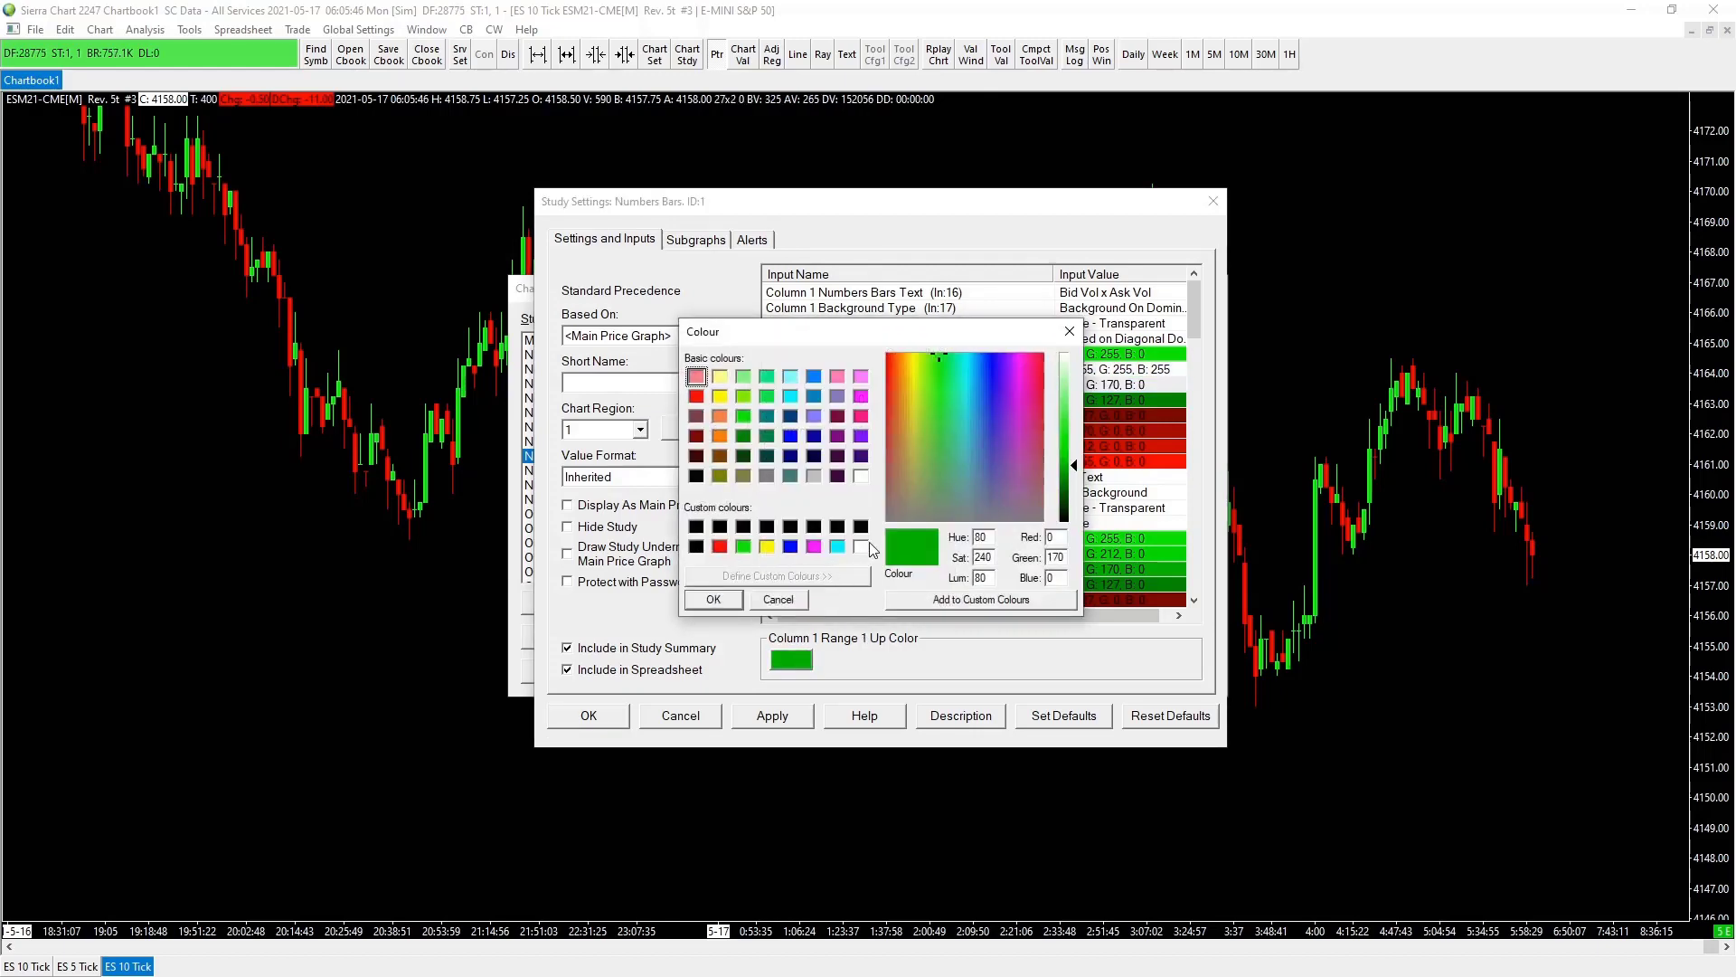
left_click(861, 546)
left_click(719, 600)
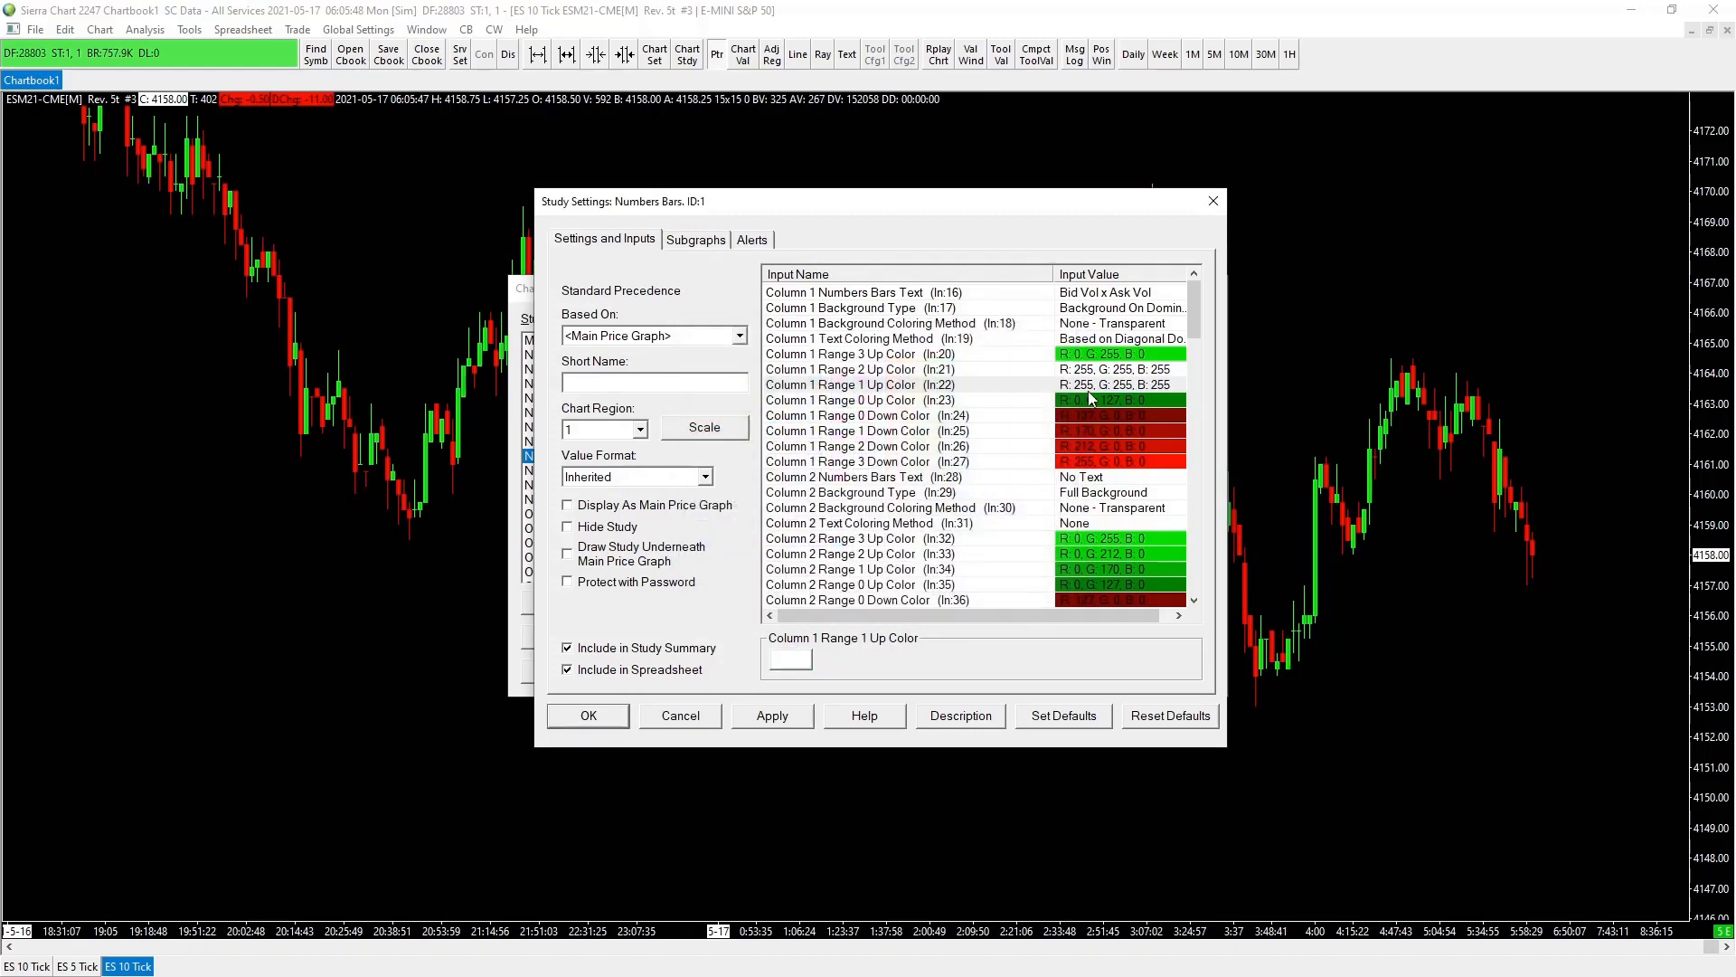
left_click(968, 403)
left_click(791, 660)
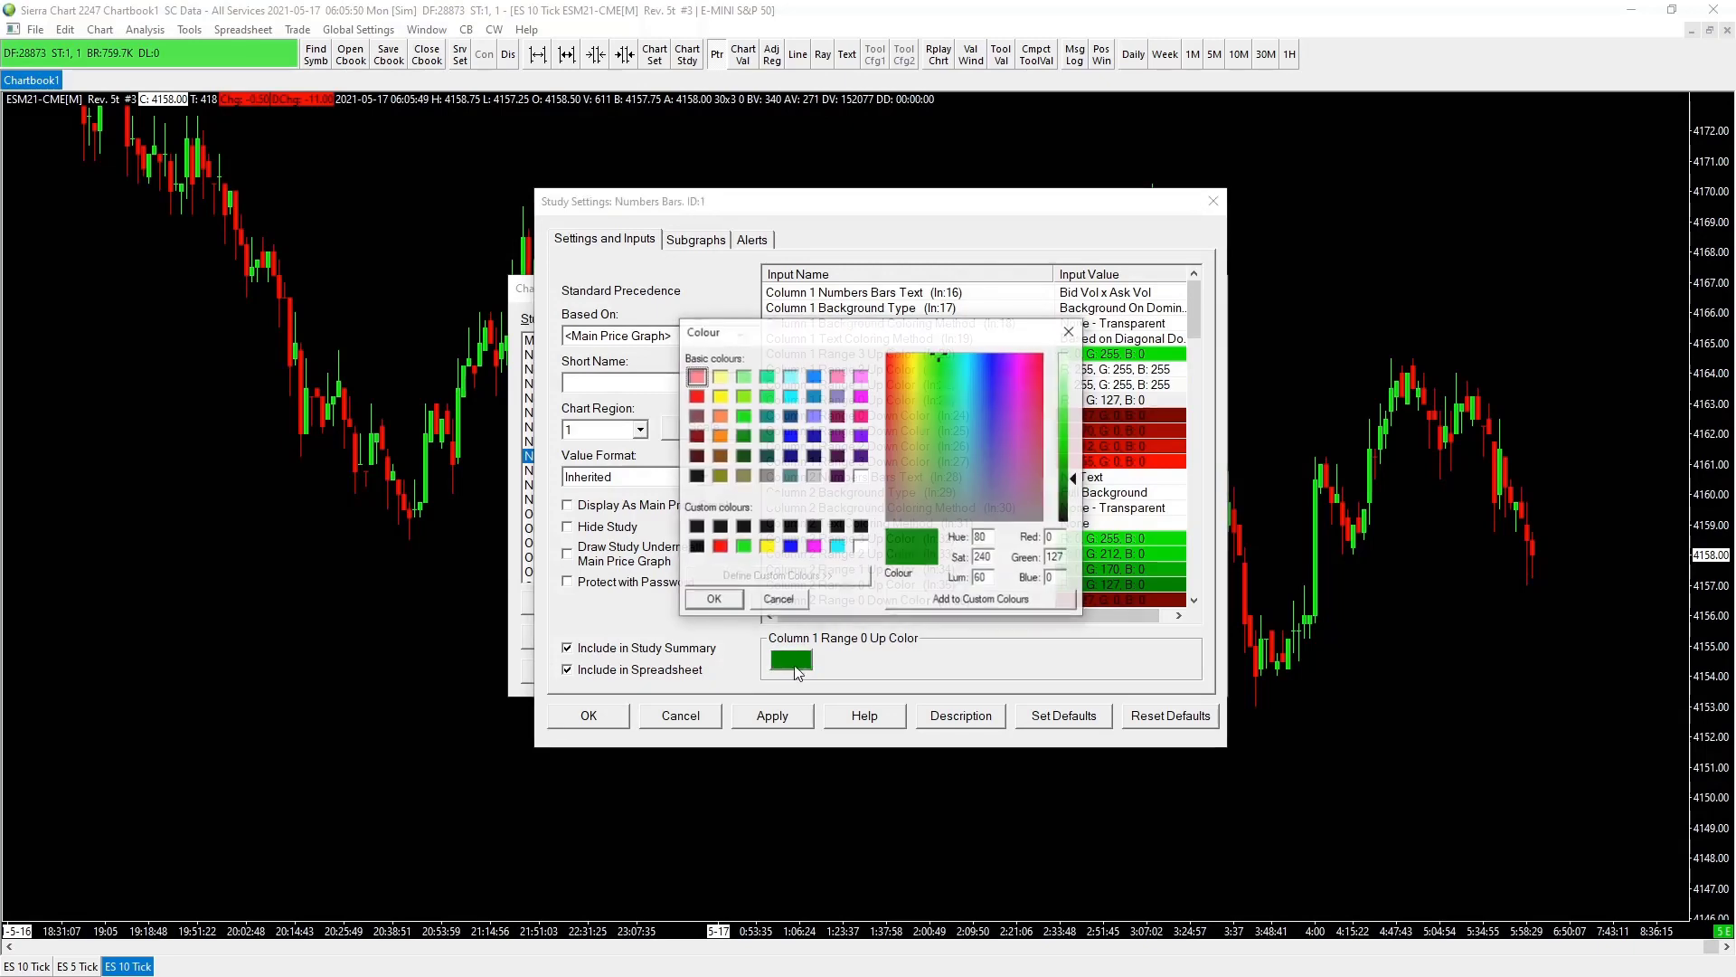
left_click(861, 547)
left_click(713, 600)
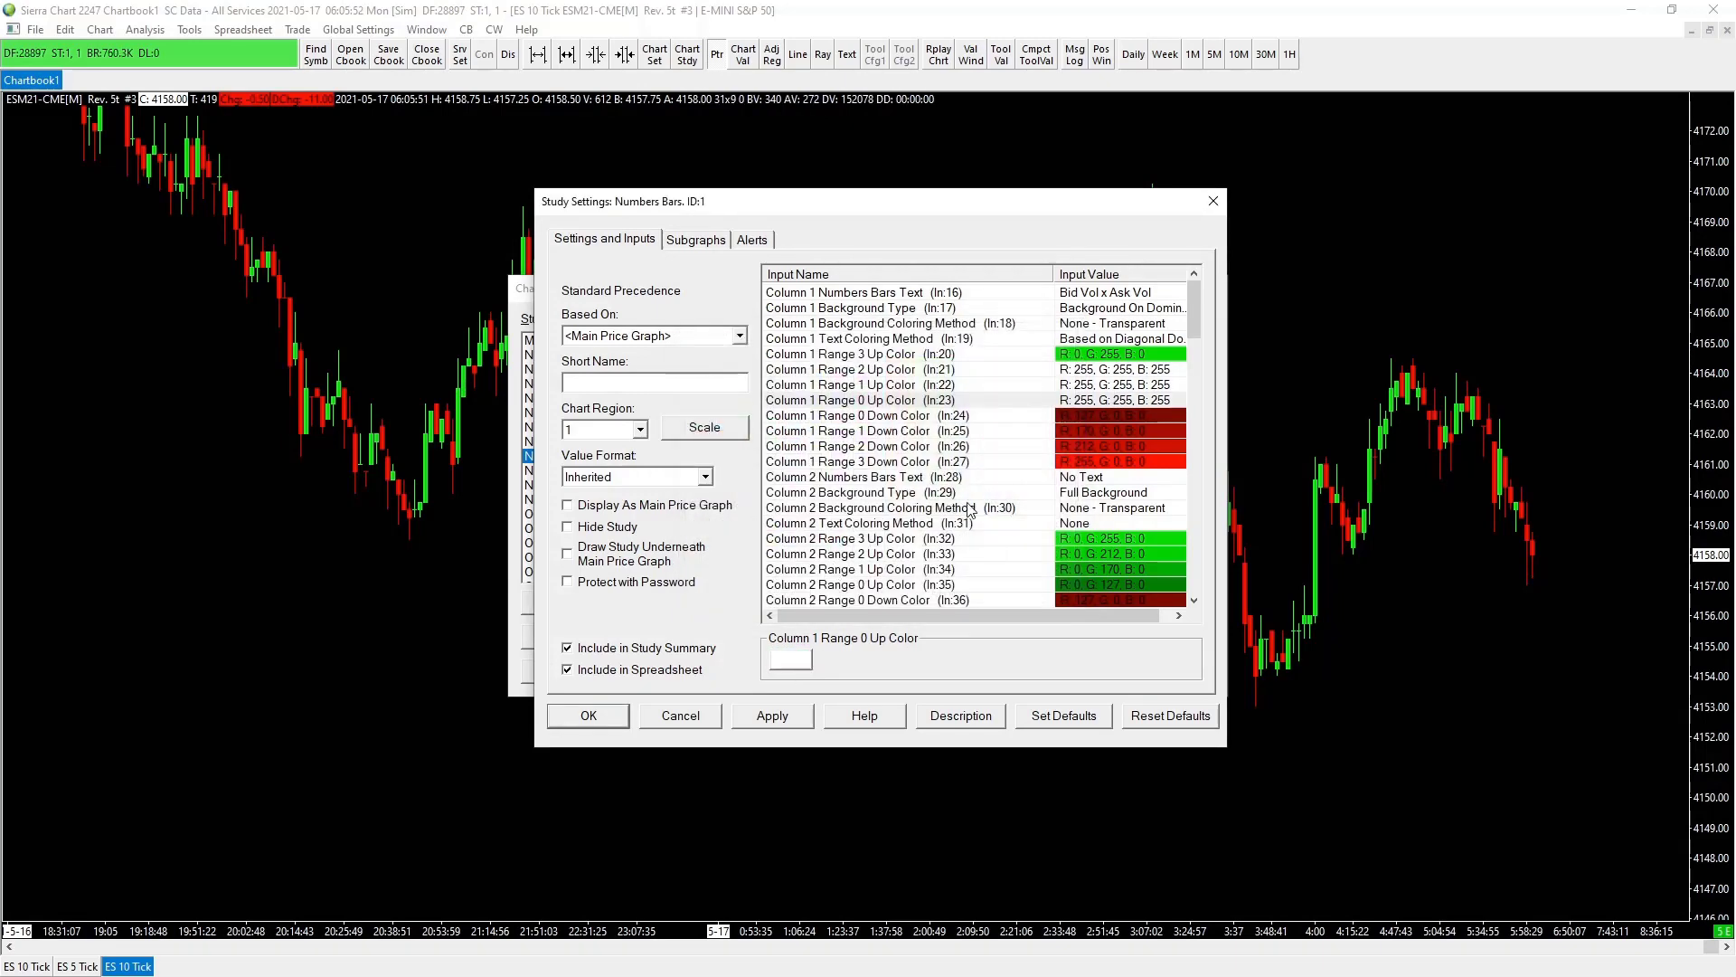
- Change the Column 1 Range 0, Range 1 and Range 2 Down Colors to white (255, 255, 255)
left_click(986, 419)
left_click(794, 660)
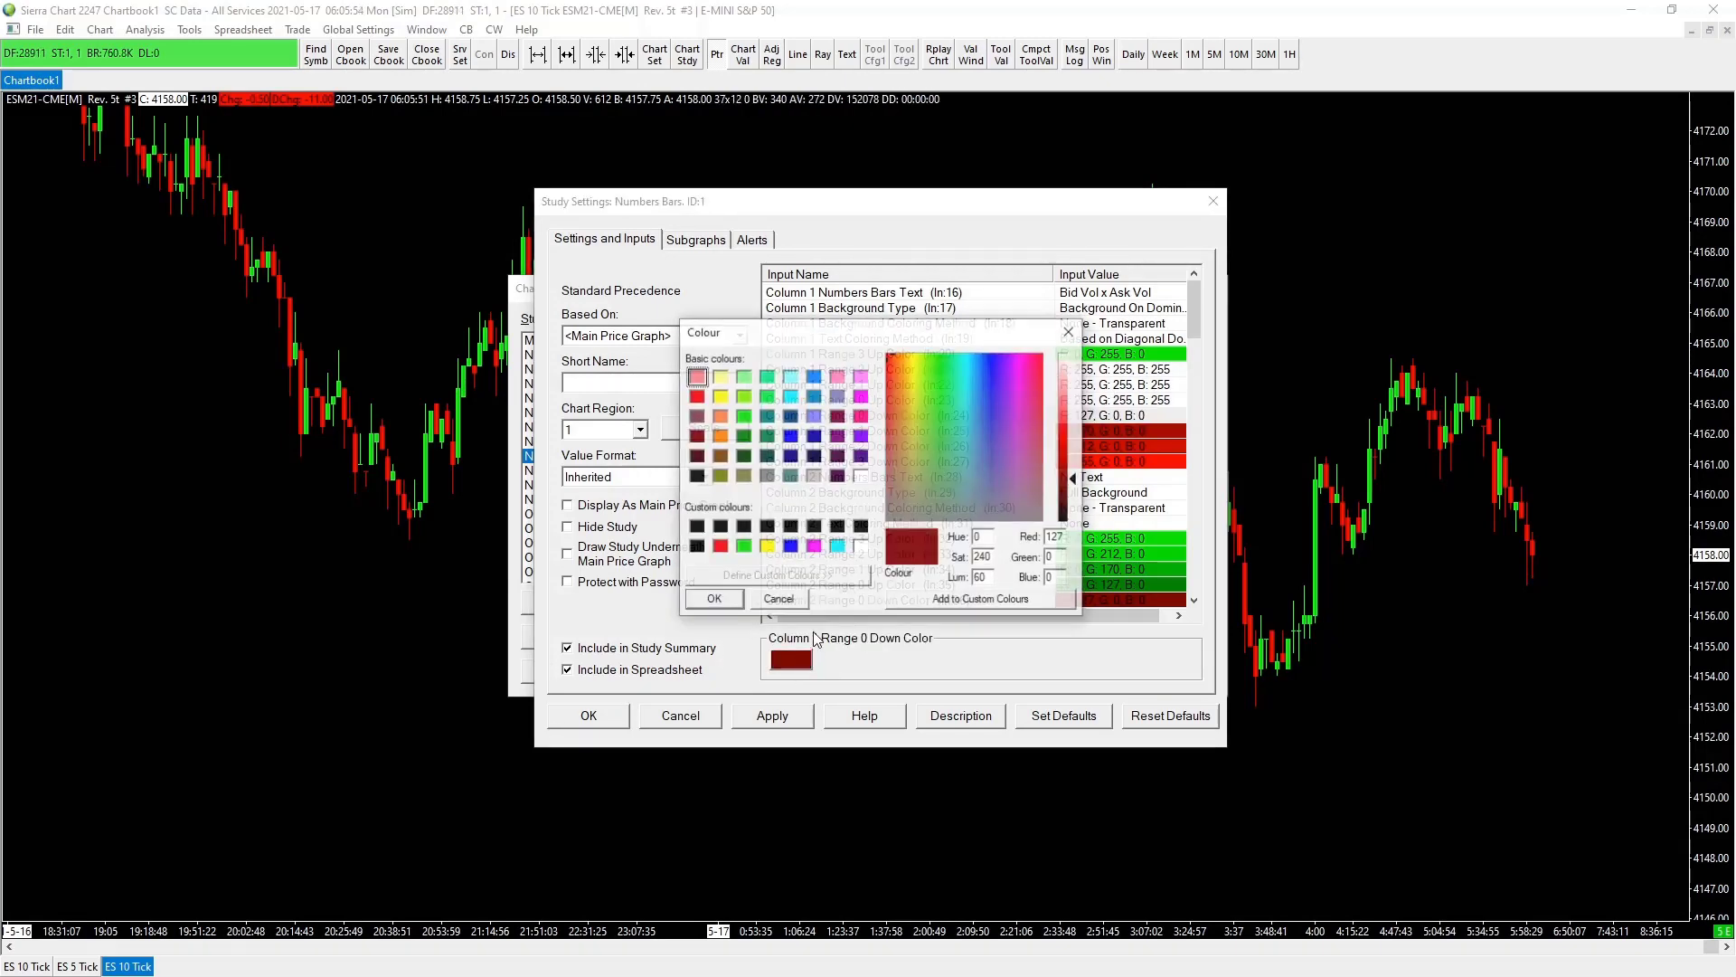
left_click(861, 547)
left_click(713, 599)
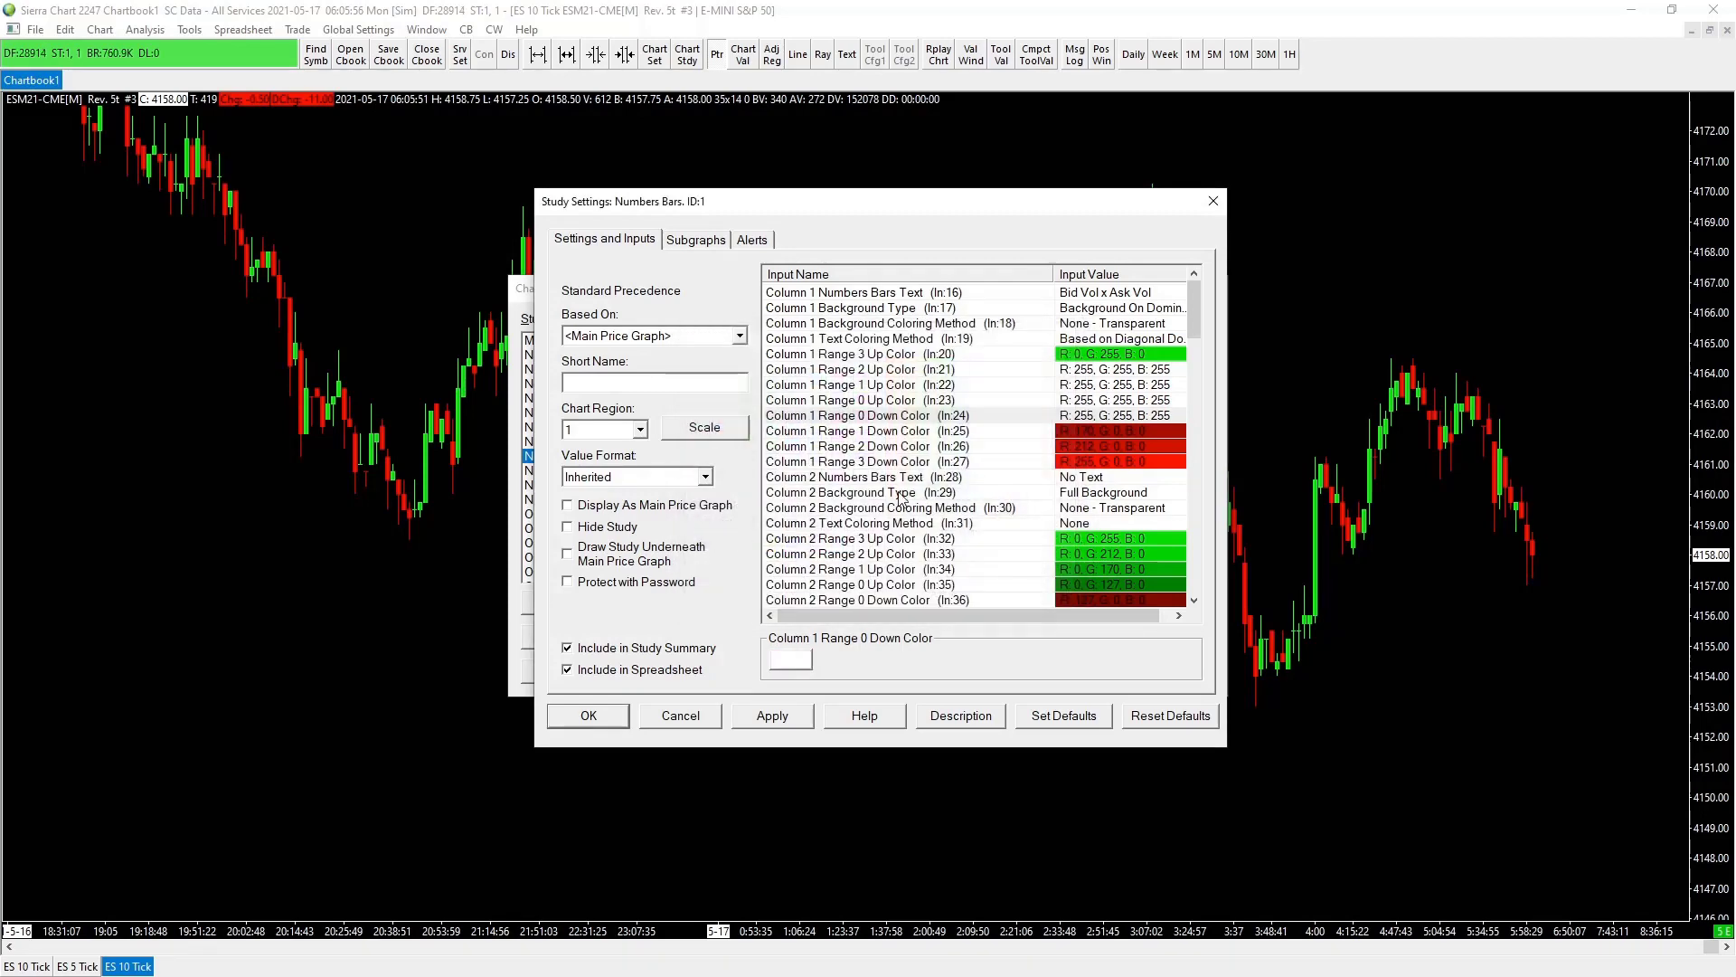
left_click(904, 430)
left_click(794, 660)
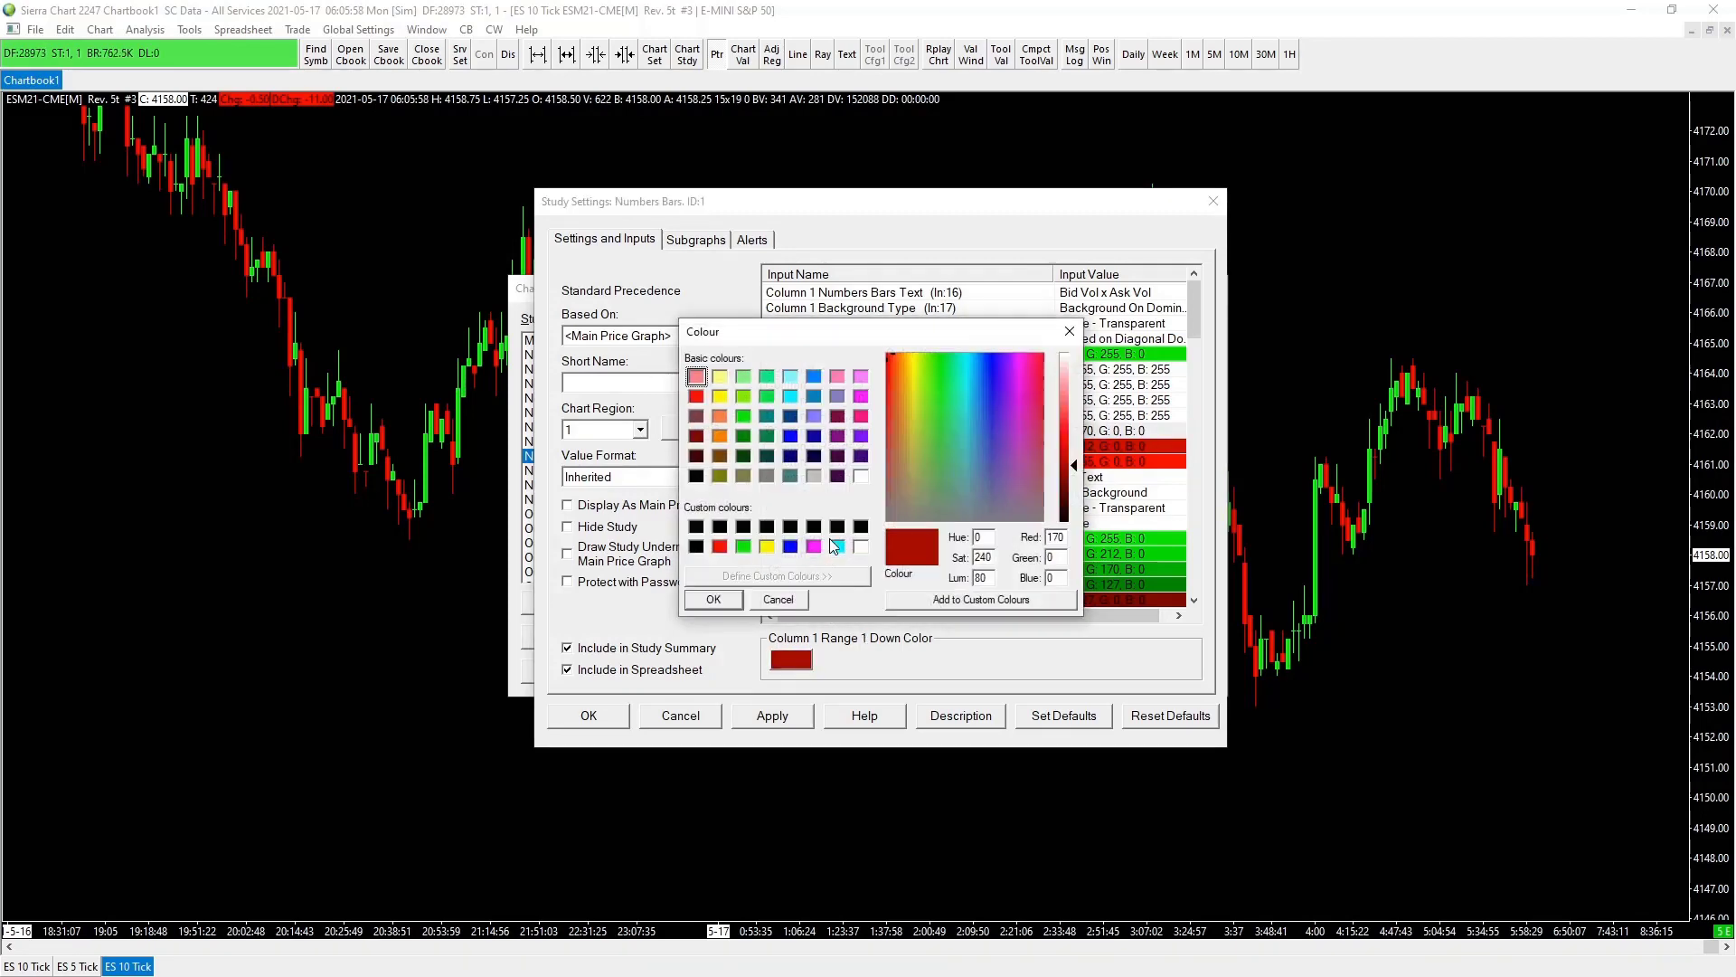
left_click(861, 547)
left_click(713, 600)
left_click(904, 446)
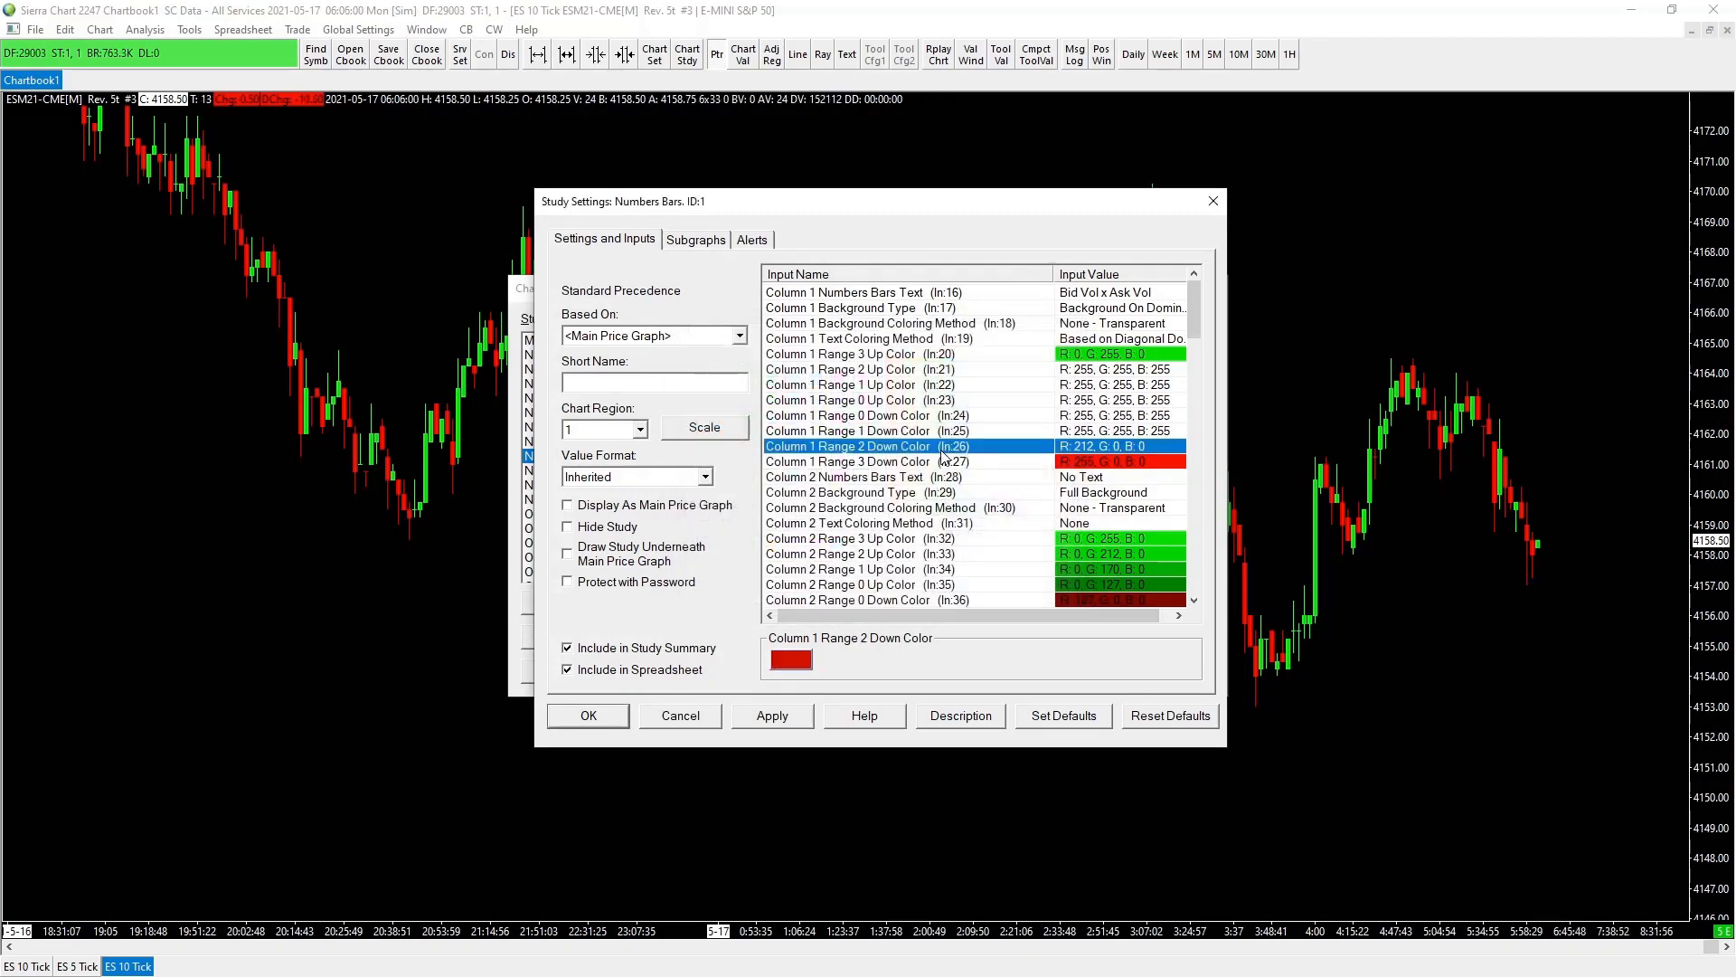
left_click(791, 660)
left_click(861, 547)
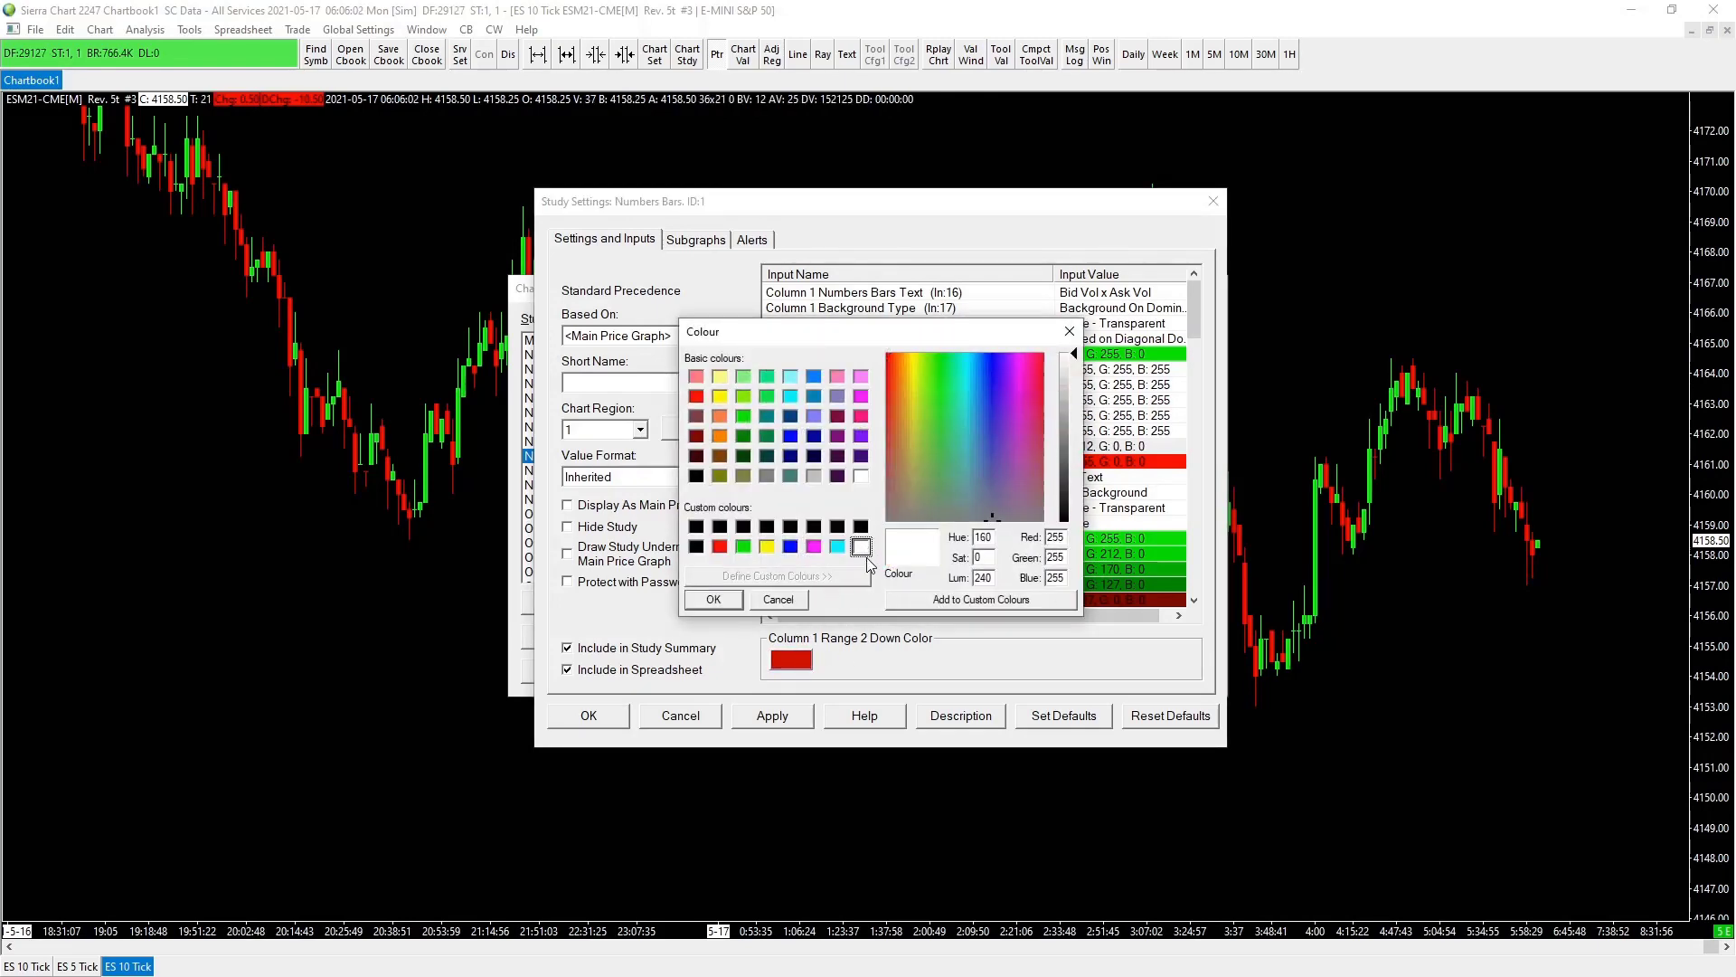
left_click(729, 600)
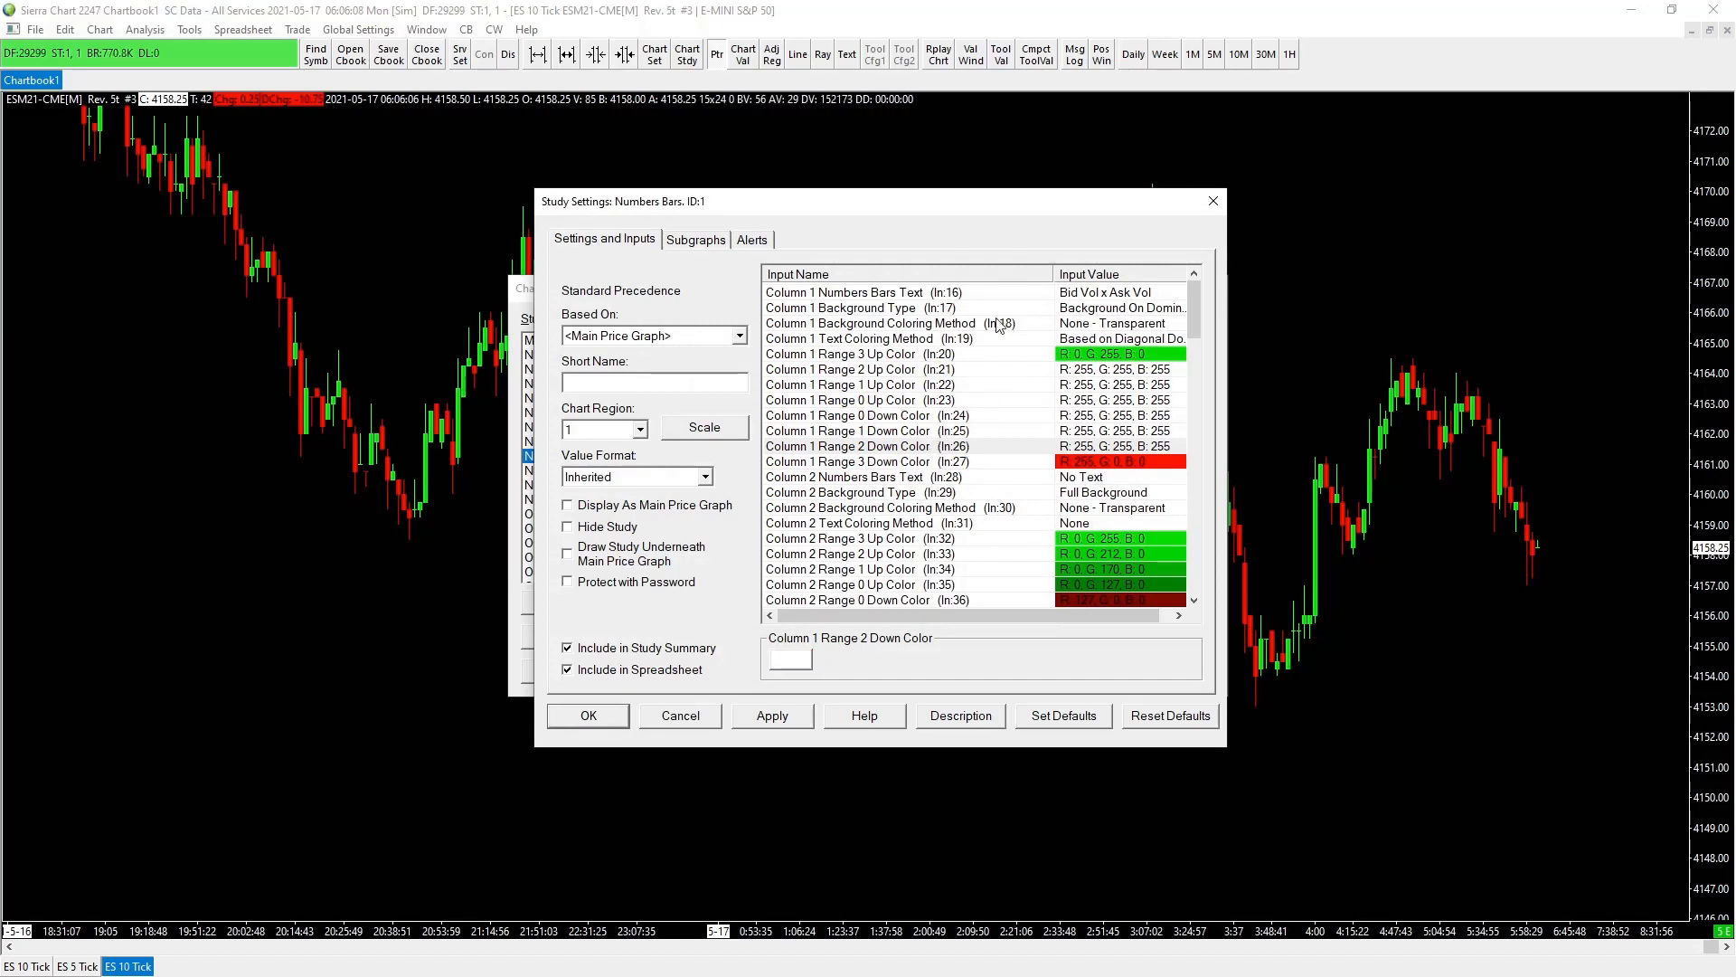
- Set the Column 1 Percent Compare Thresholds of the Numbers Bars study to 0,0,9
scroll(1040, 421, "down", 8)
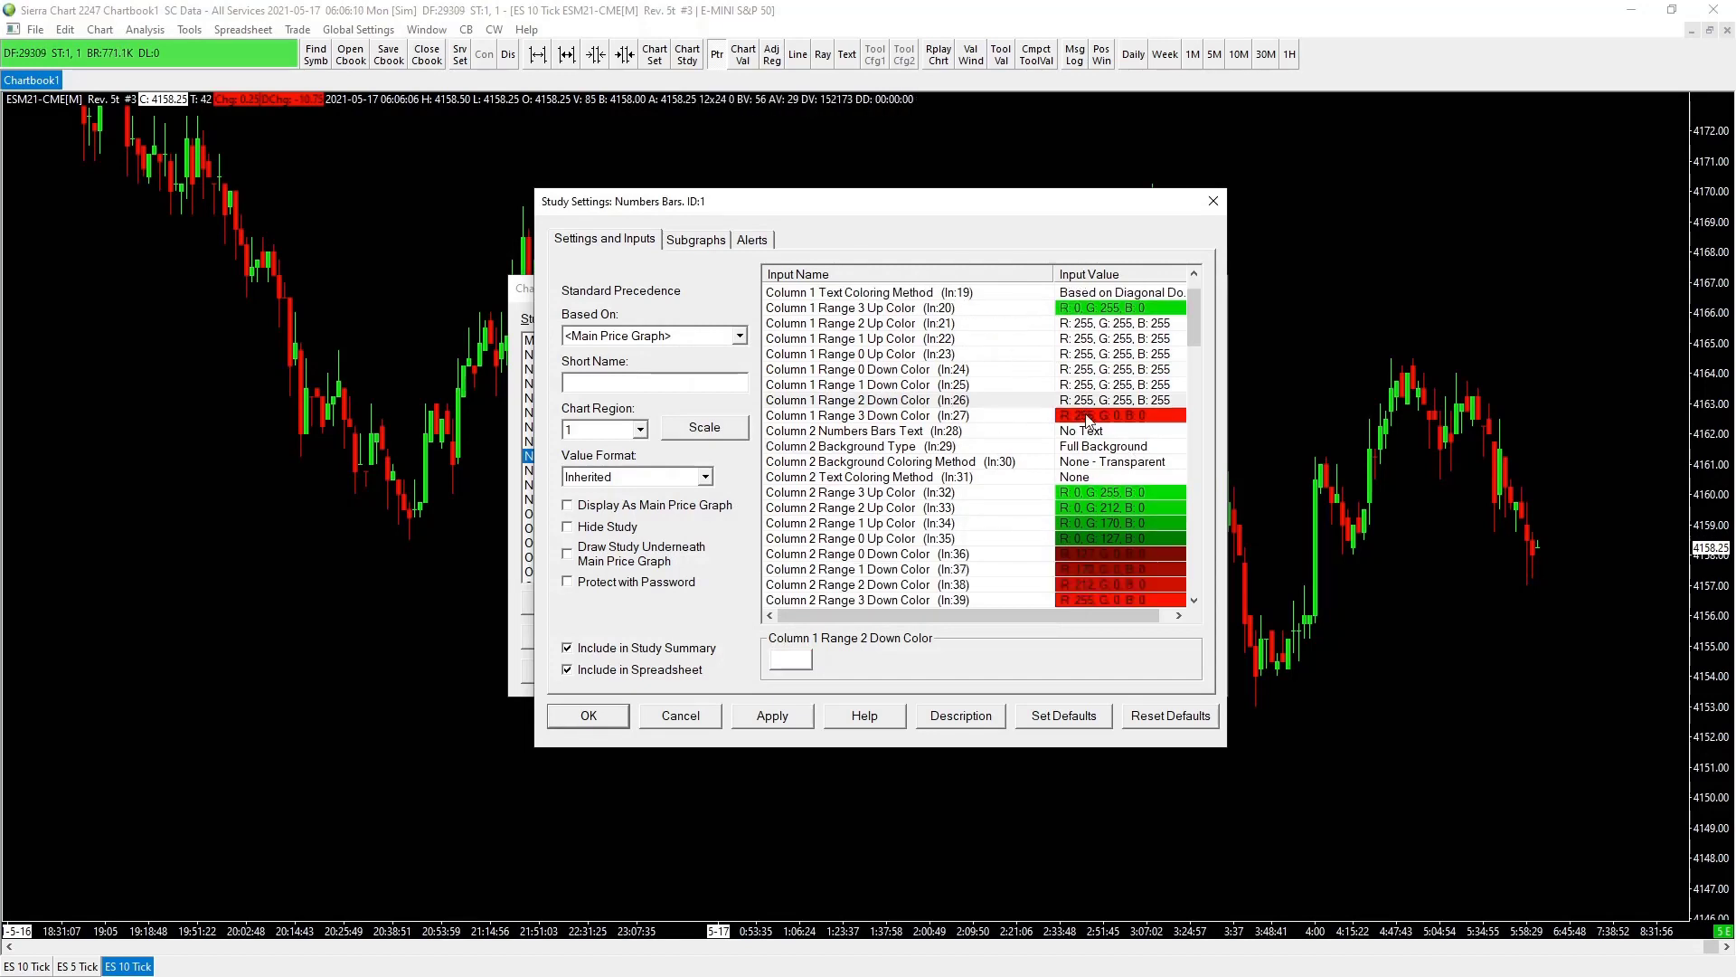
scroll(1073, 401, "down", 8)
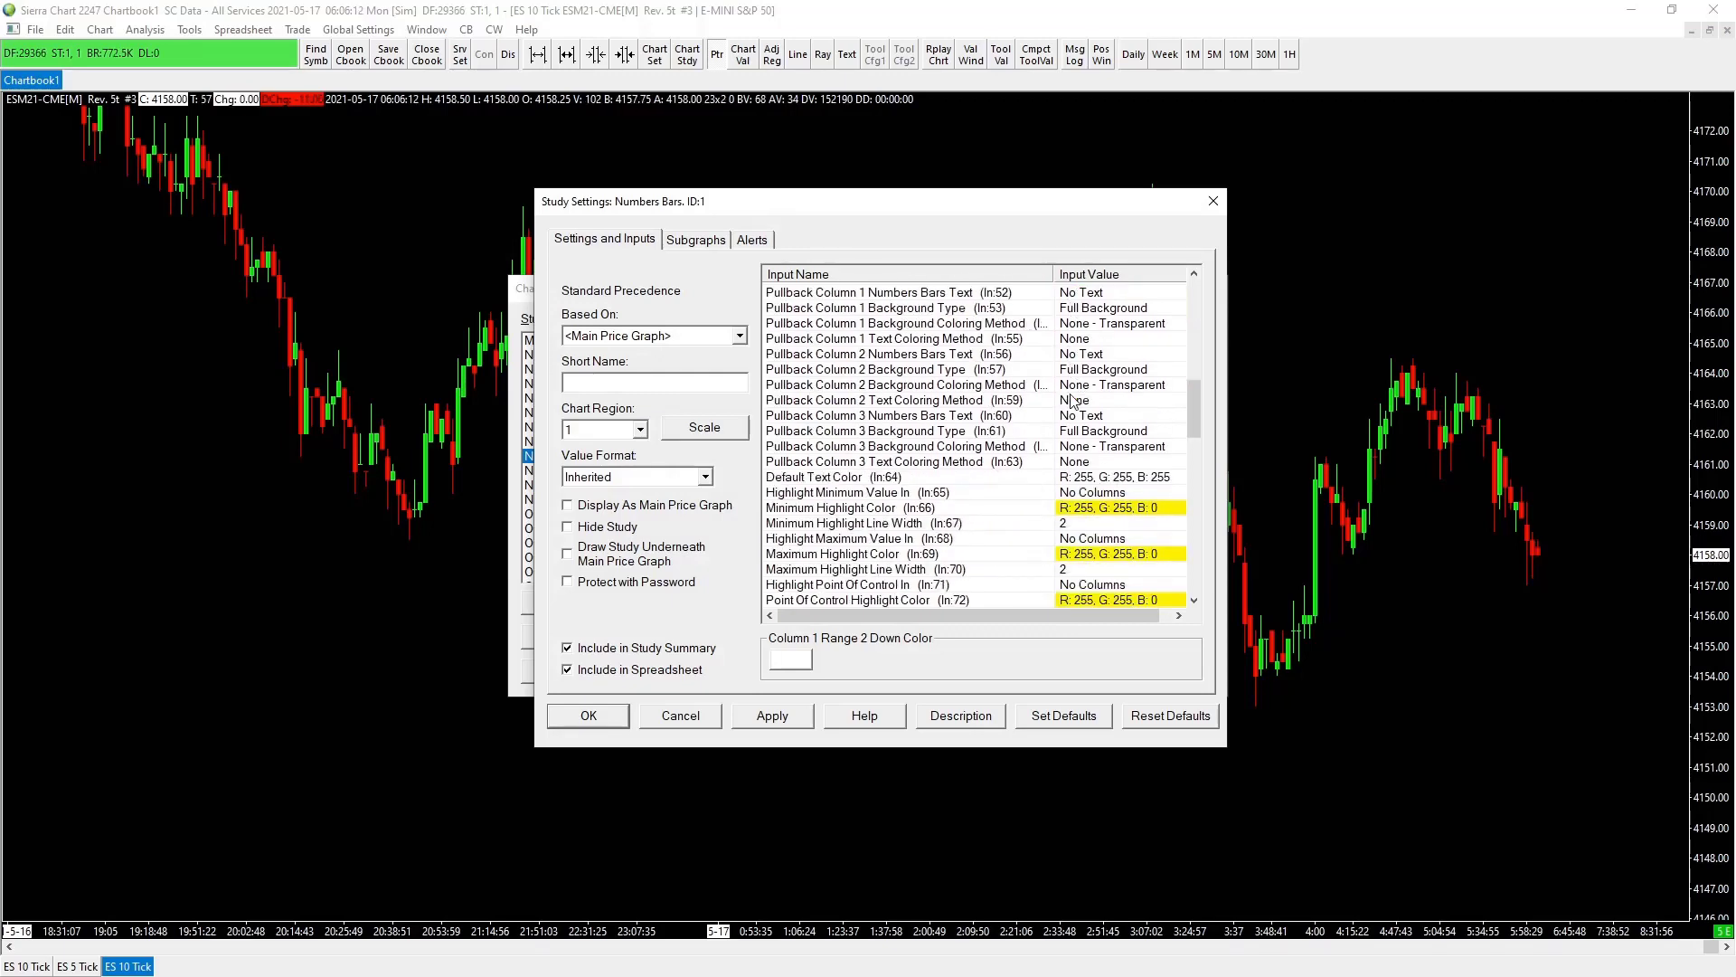
scroll(1073, 402, "down", 9)
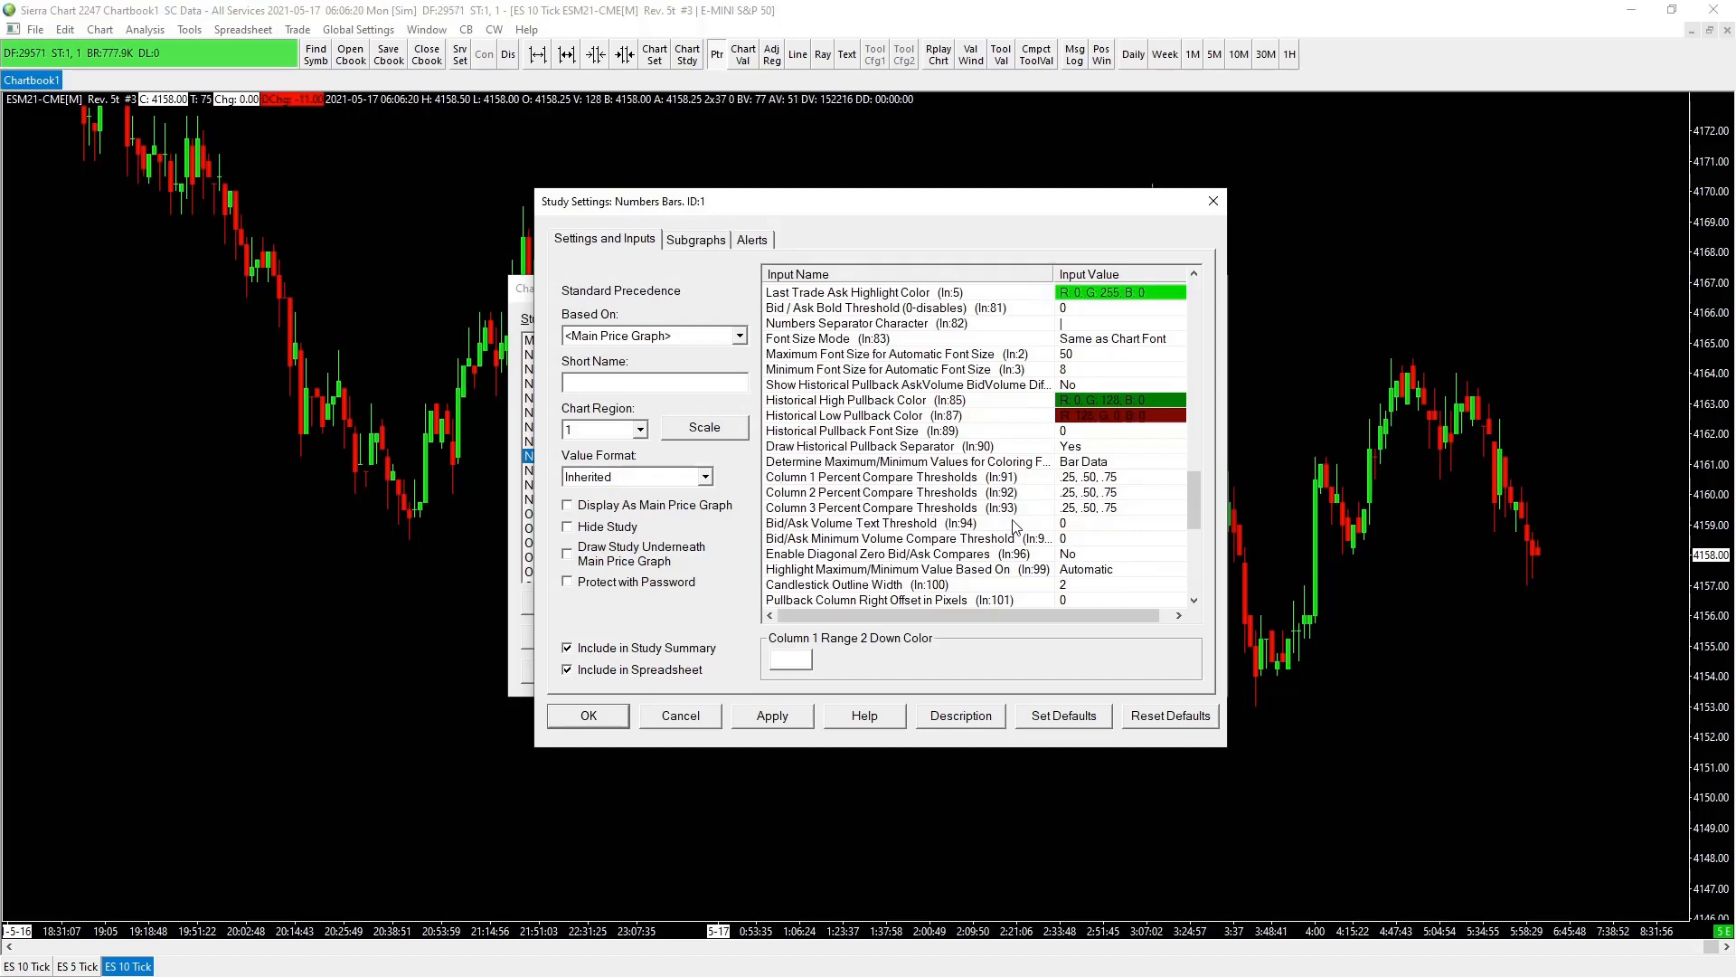
left_click(1084, 482)
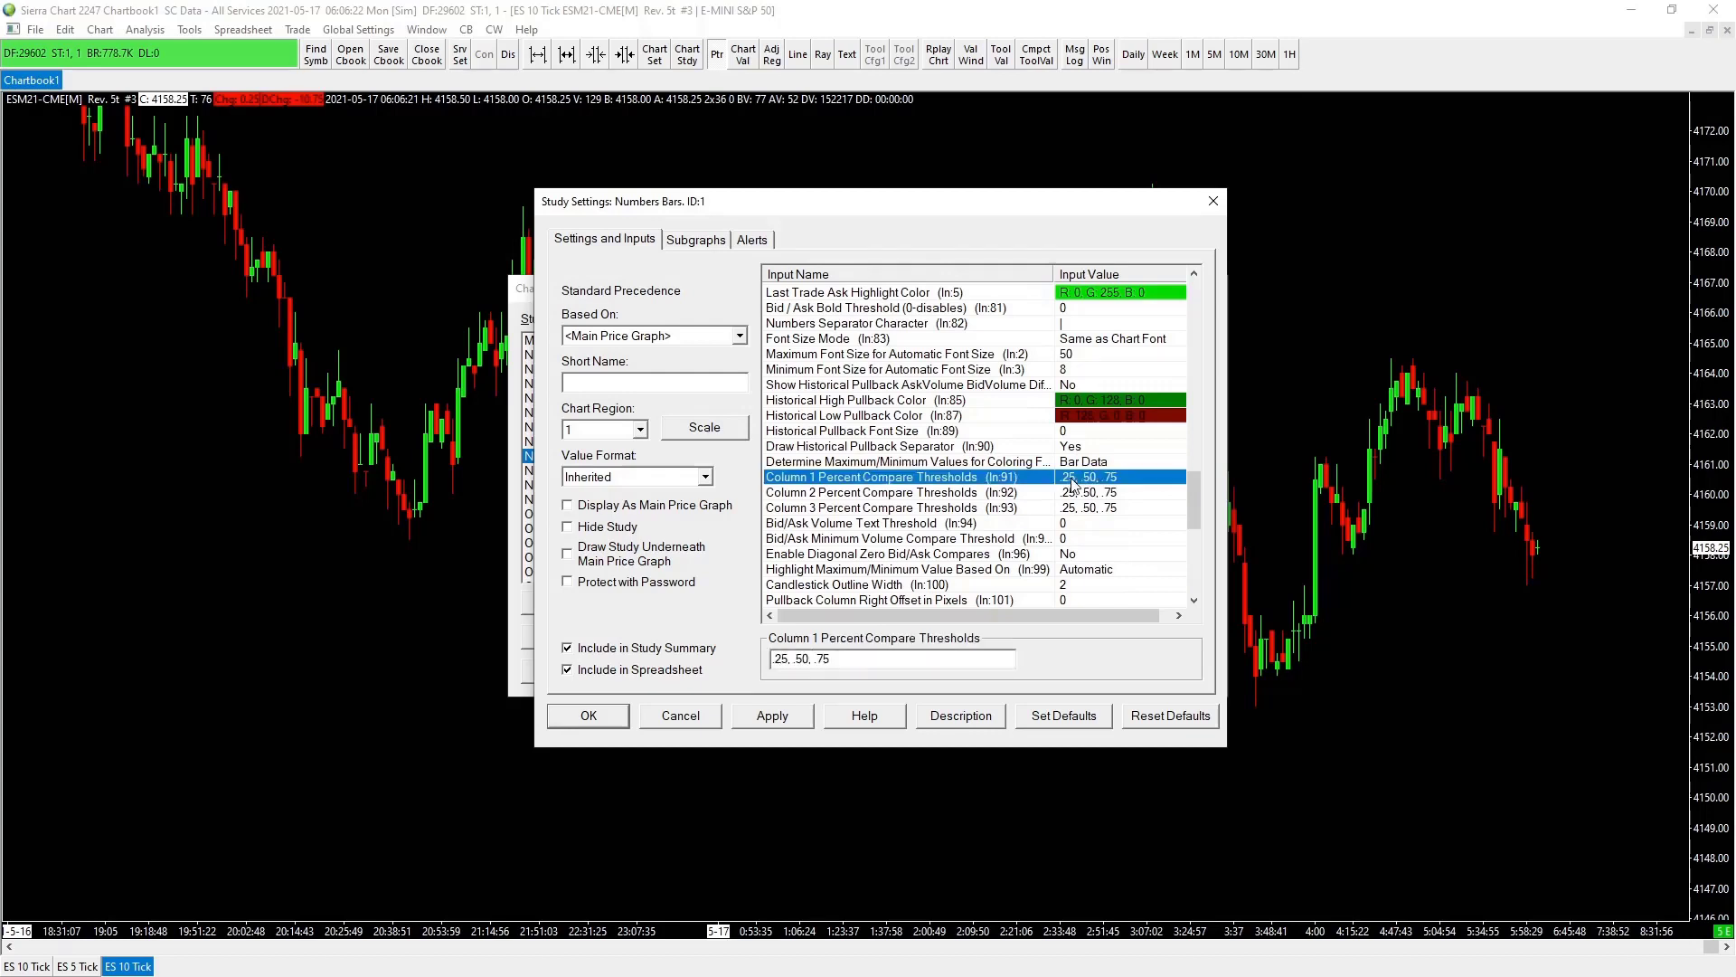
left_click(1079, 485)
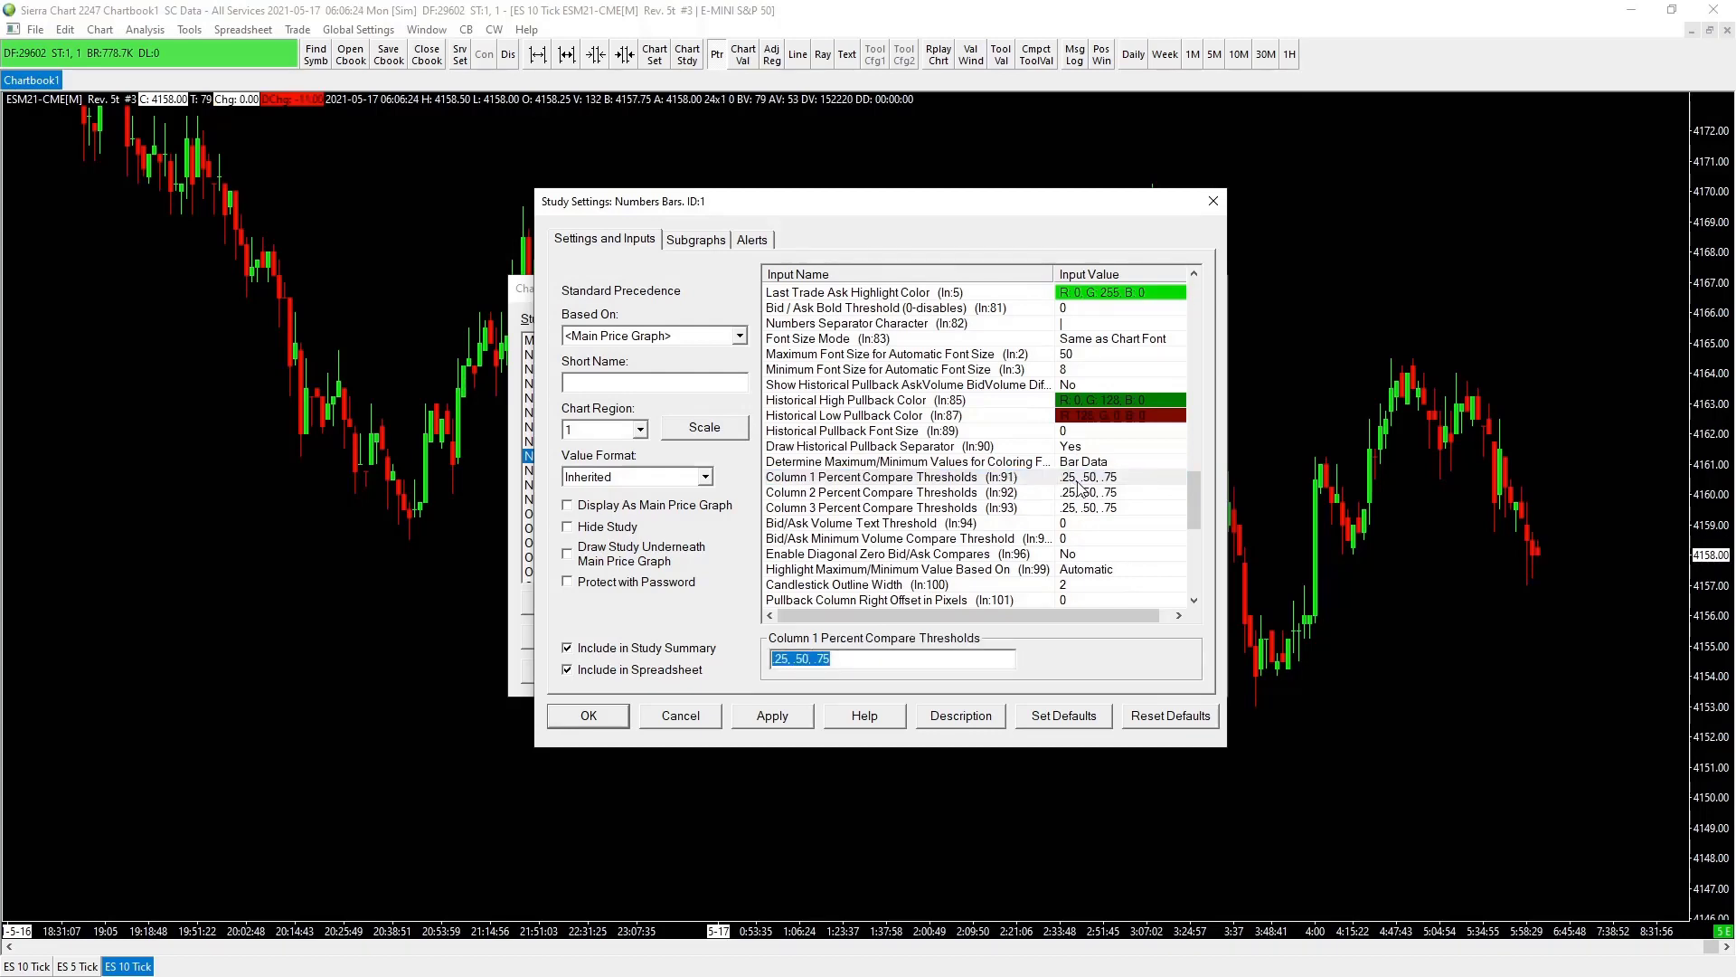
type("0,0")
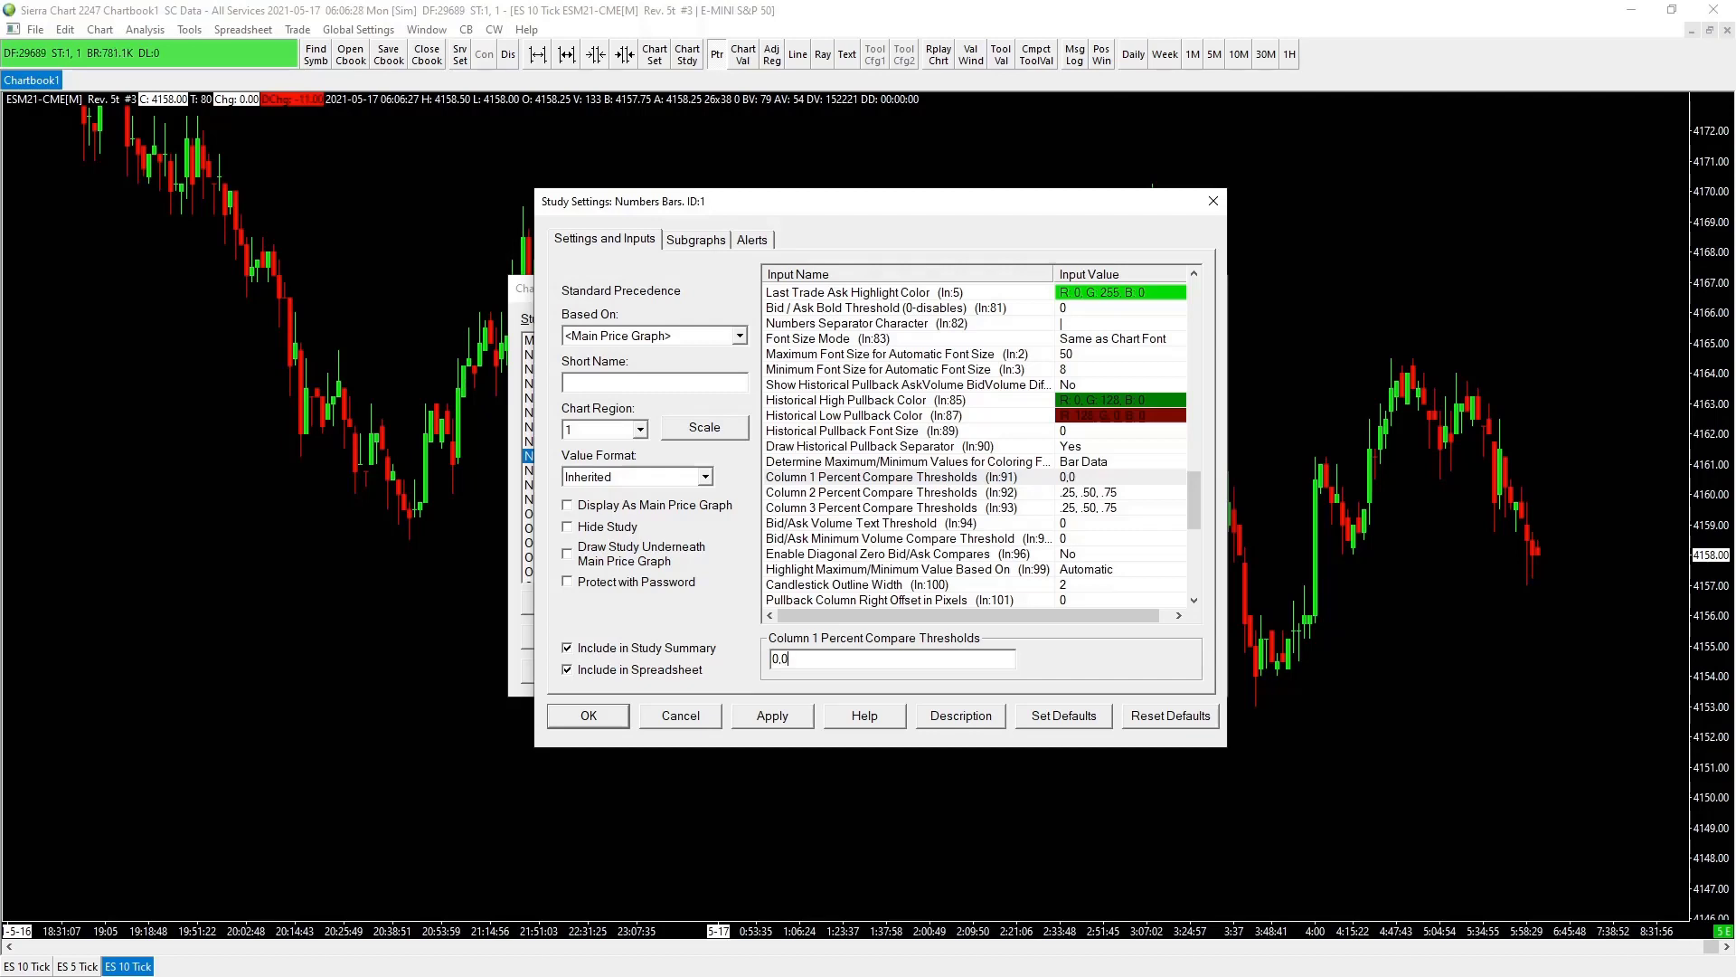
type(",")
type("9")
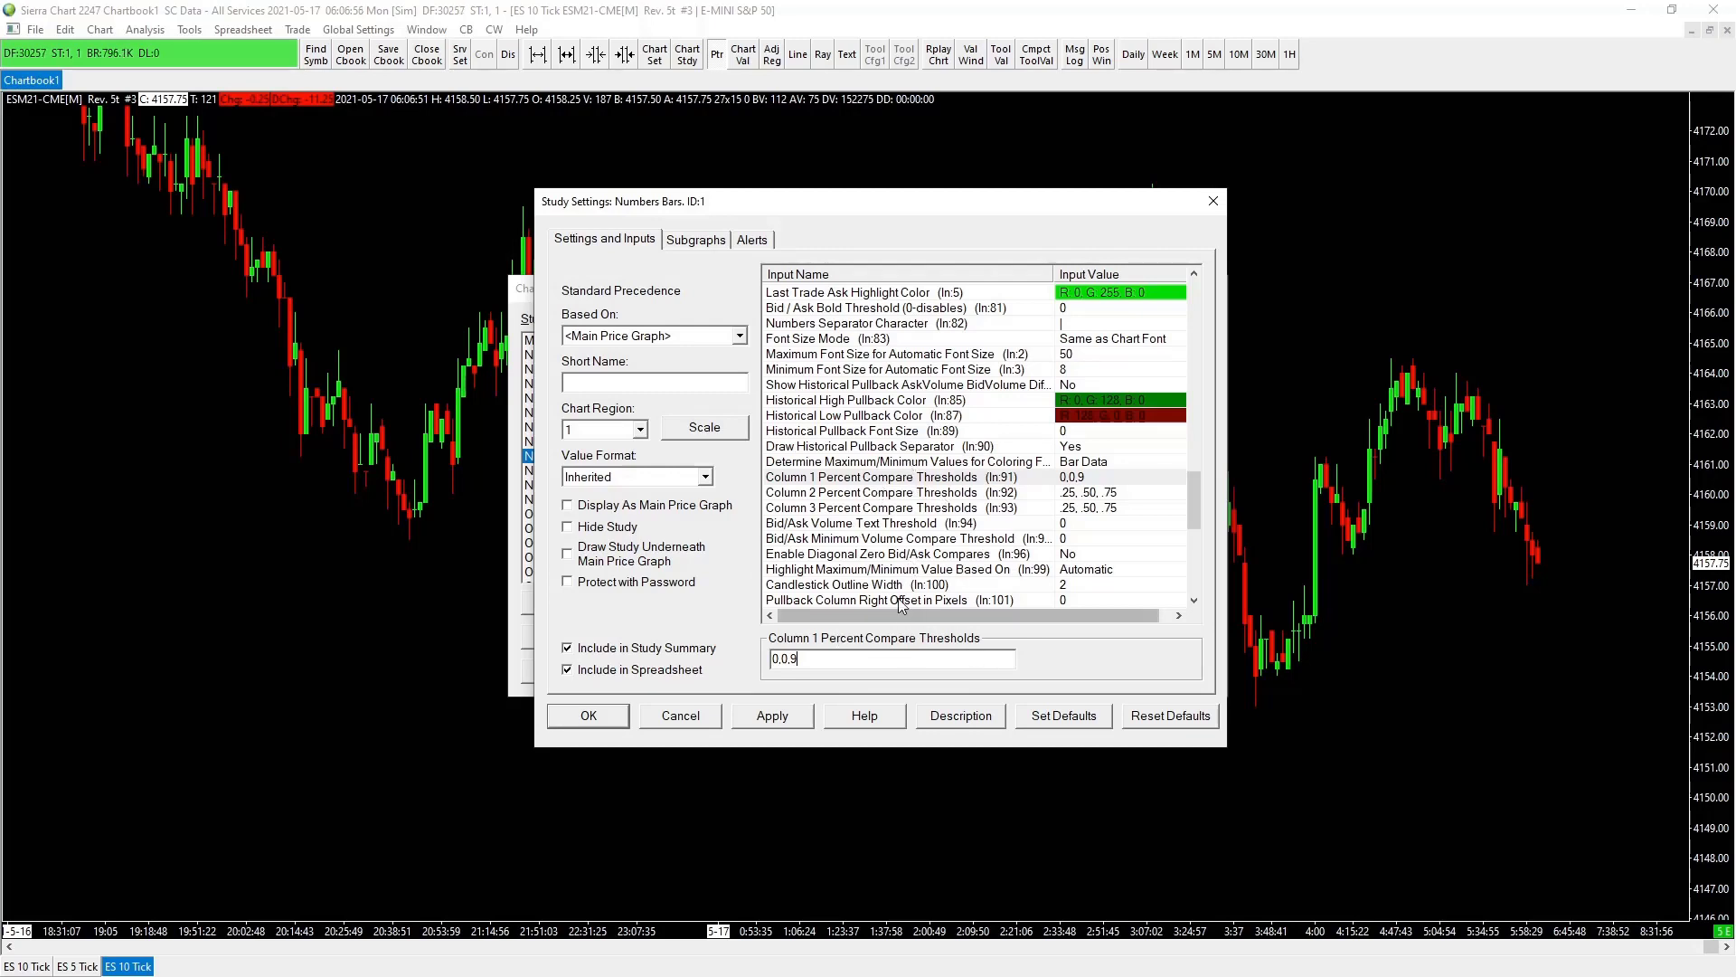
- Review the Column 1 range colors and the Column 2 and Column 3 inputs of the Numbers Bars study
scroll(909, 495, "up", 5)
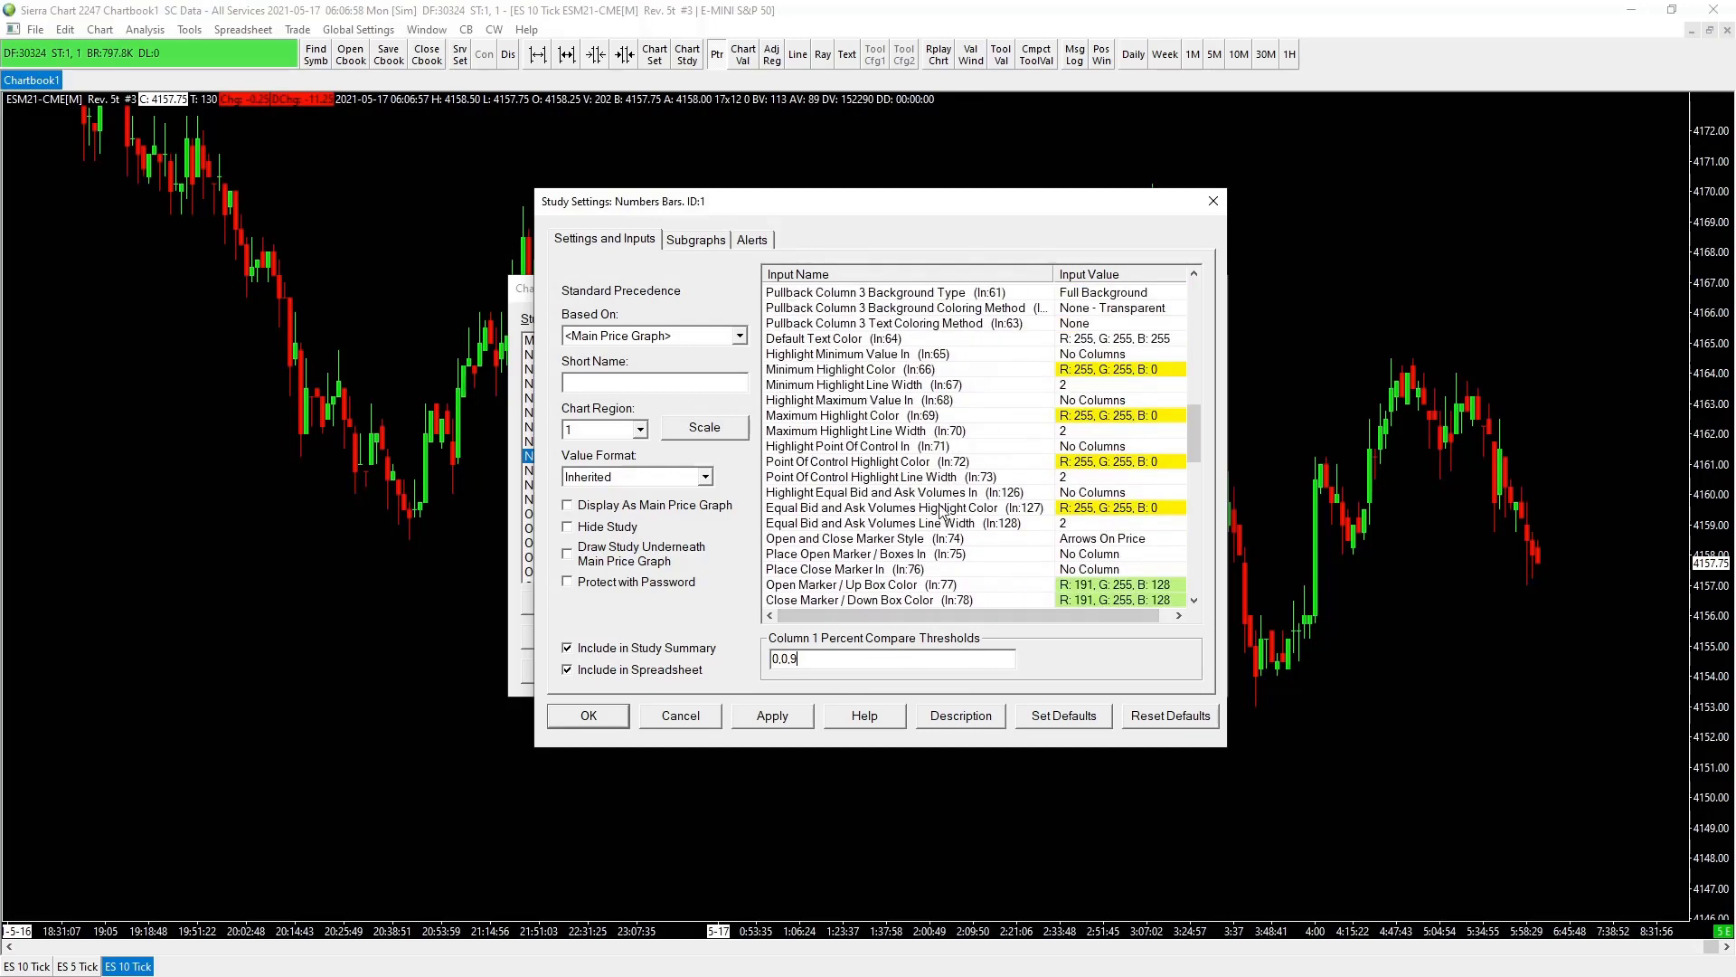
scroll(941, 511, "up", 15)
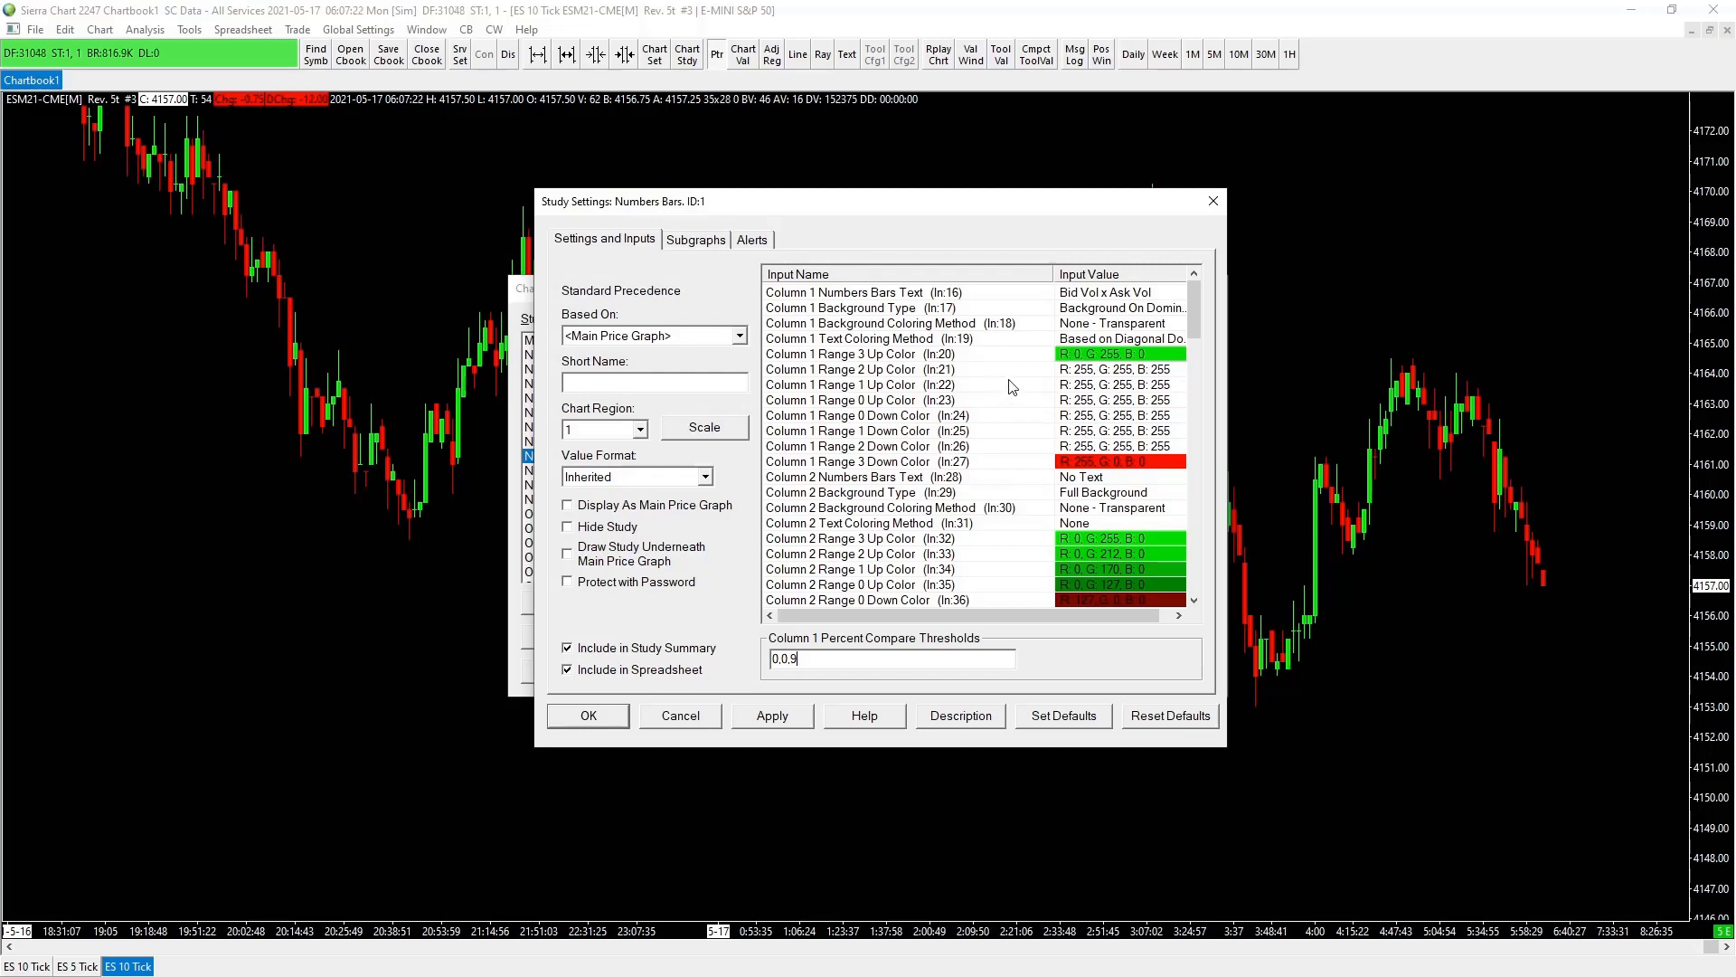
scroll(1000, 474, "down", 1)
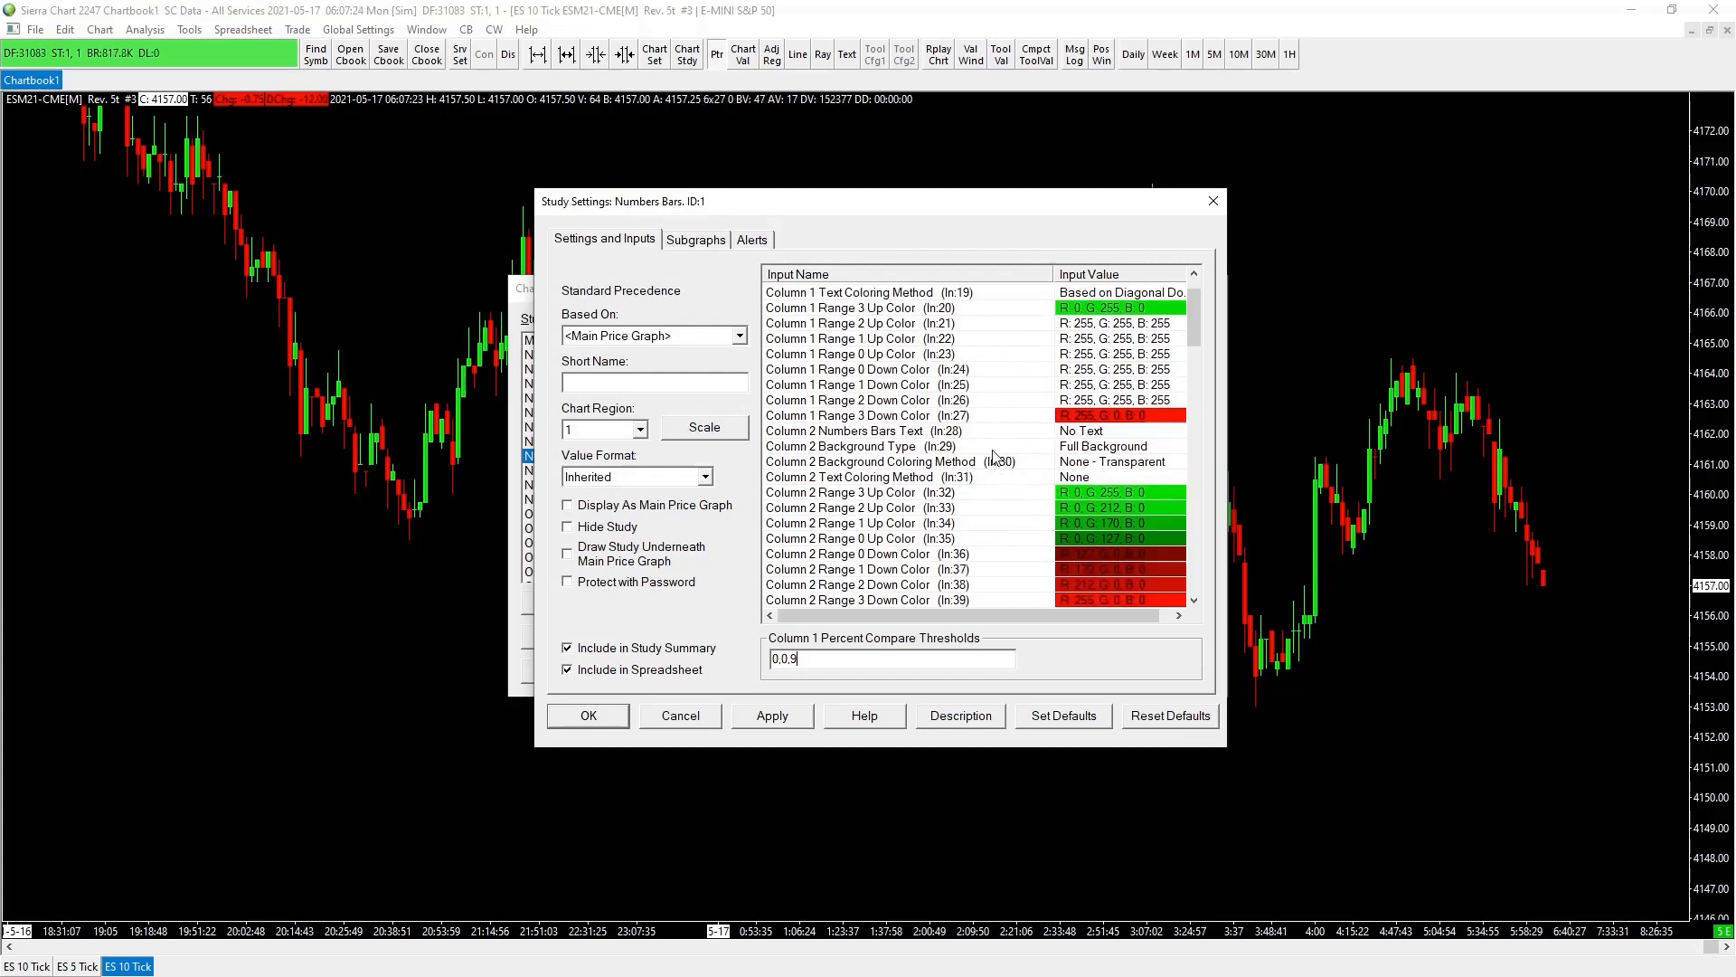
scroll(1099, 375, "up", 1)
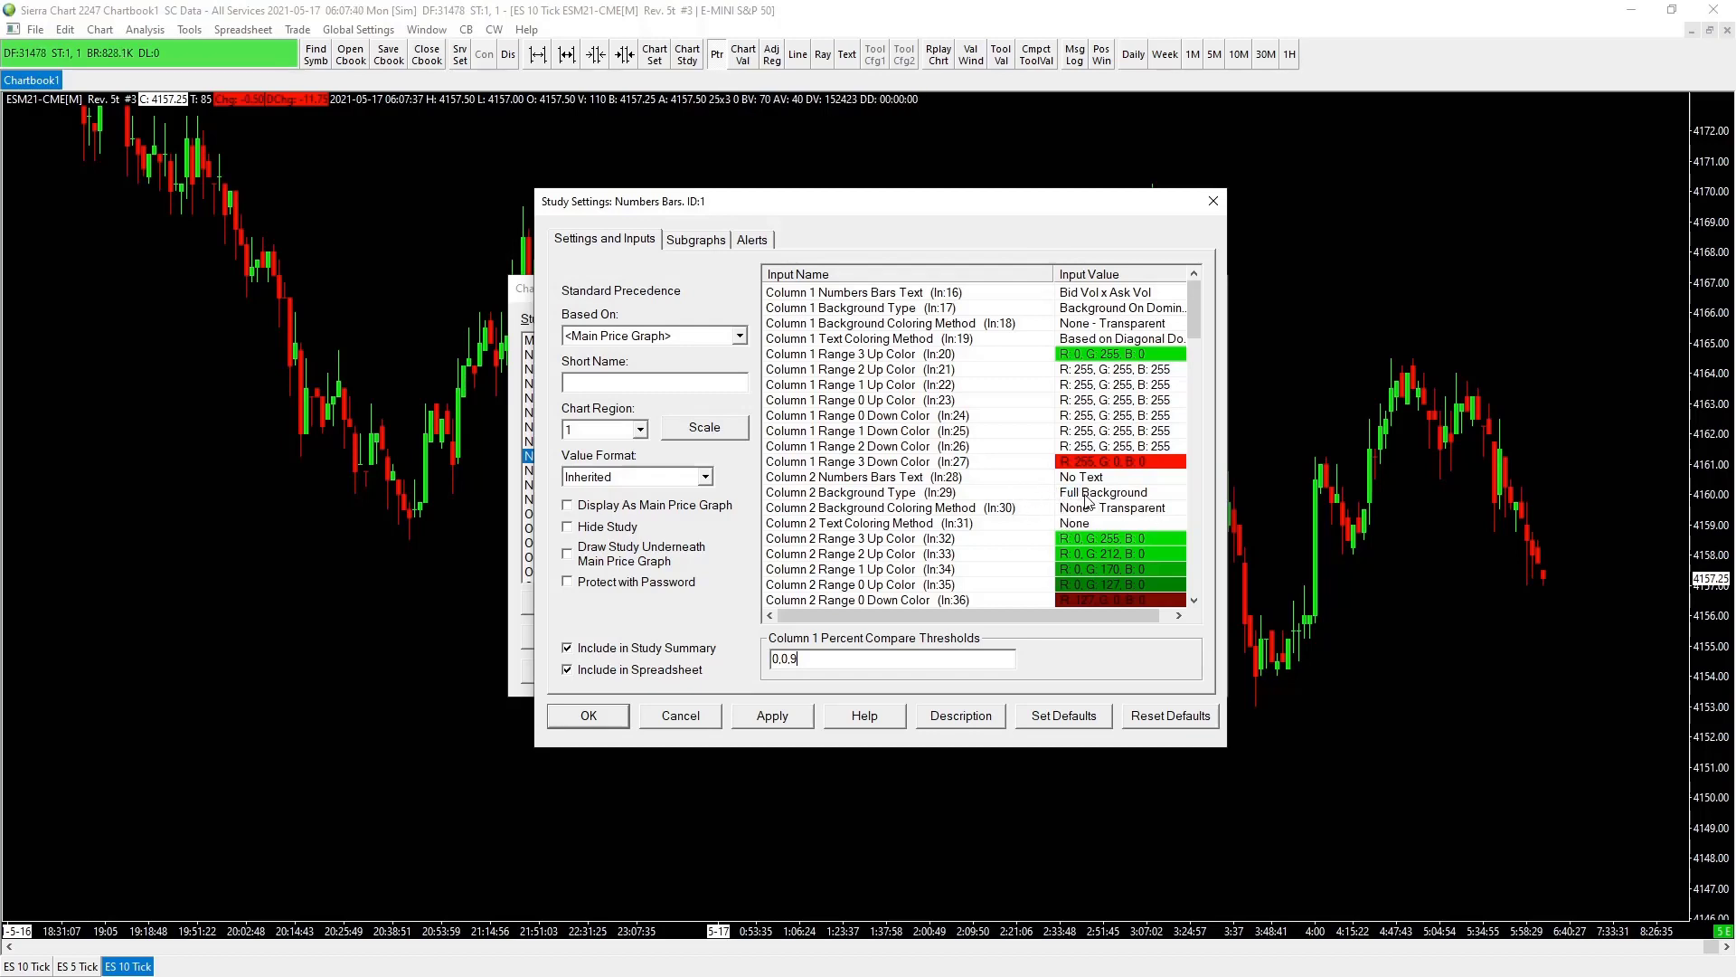
scroll(1085, 500, "down", 1)
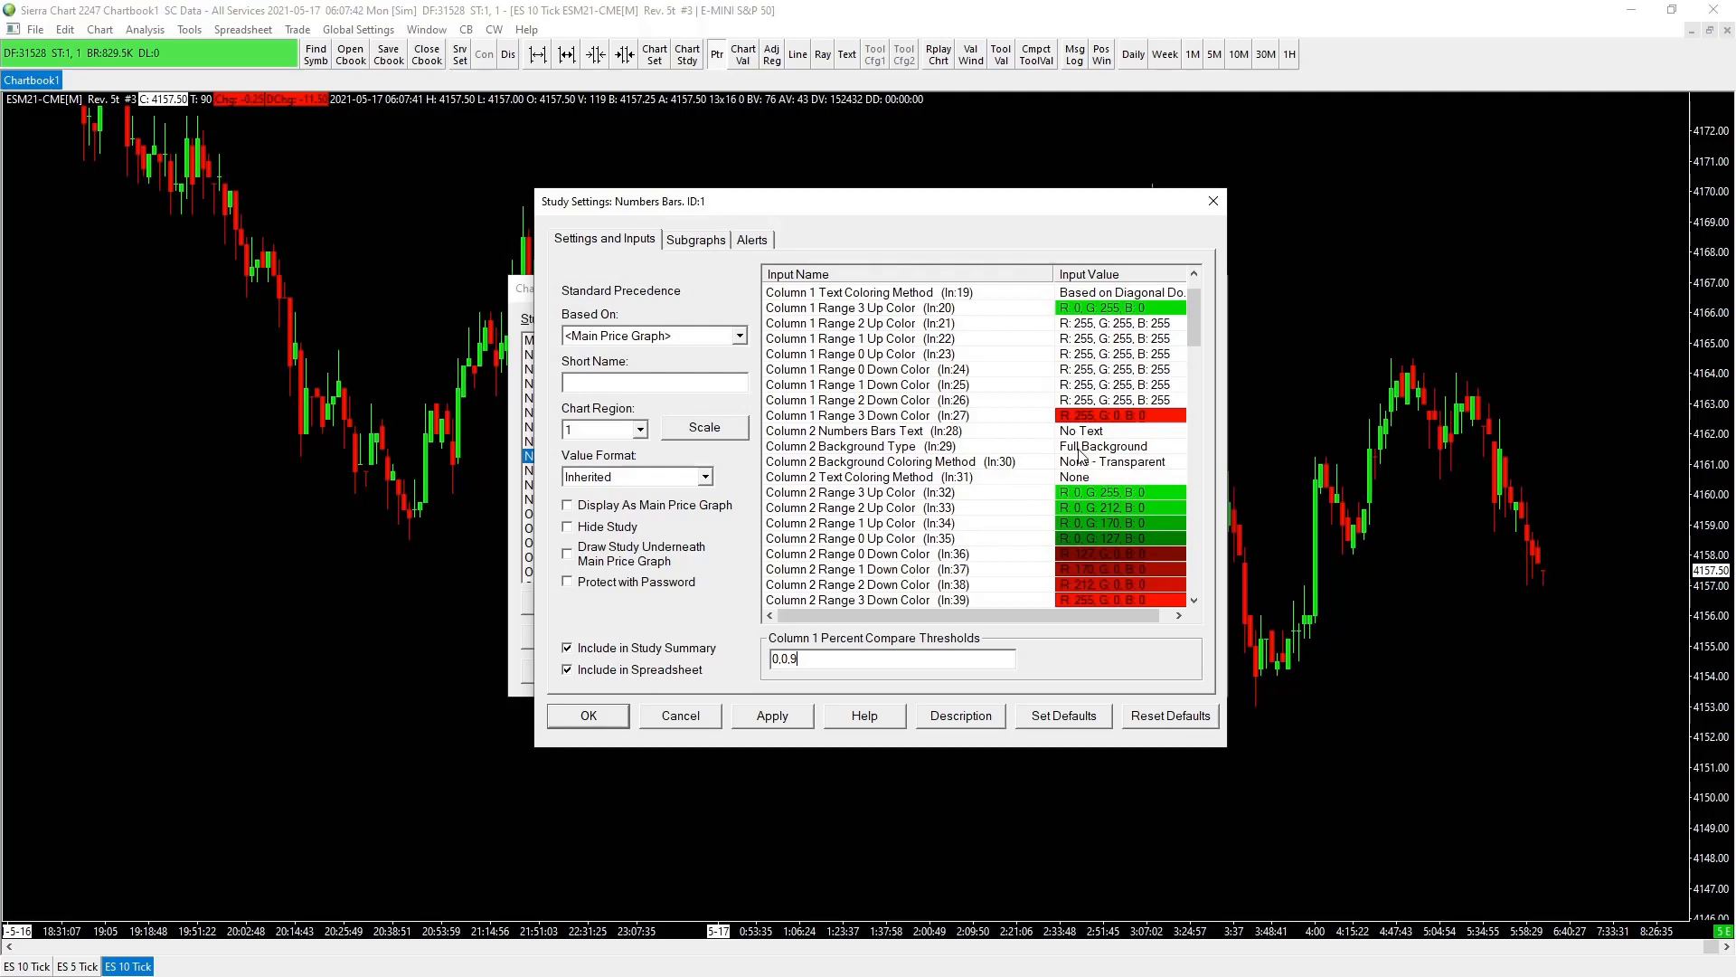
scroll(1081, 480, "down", 5)
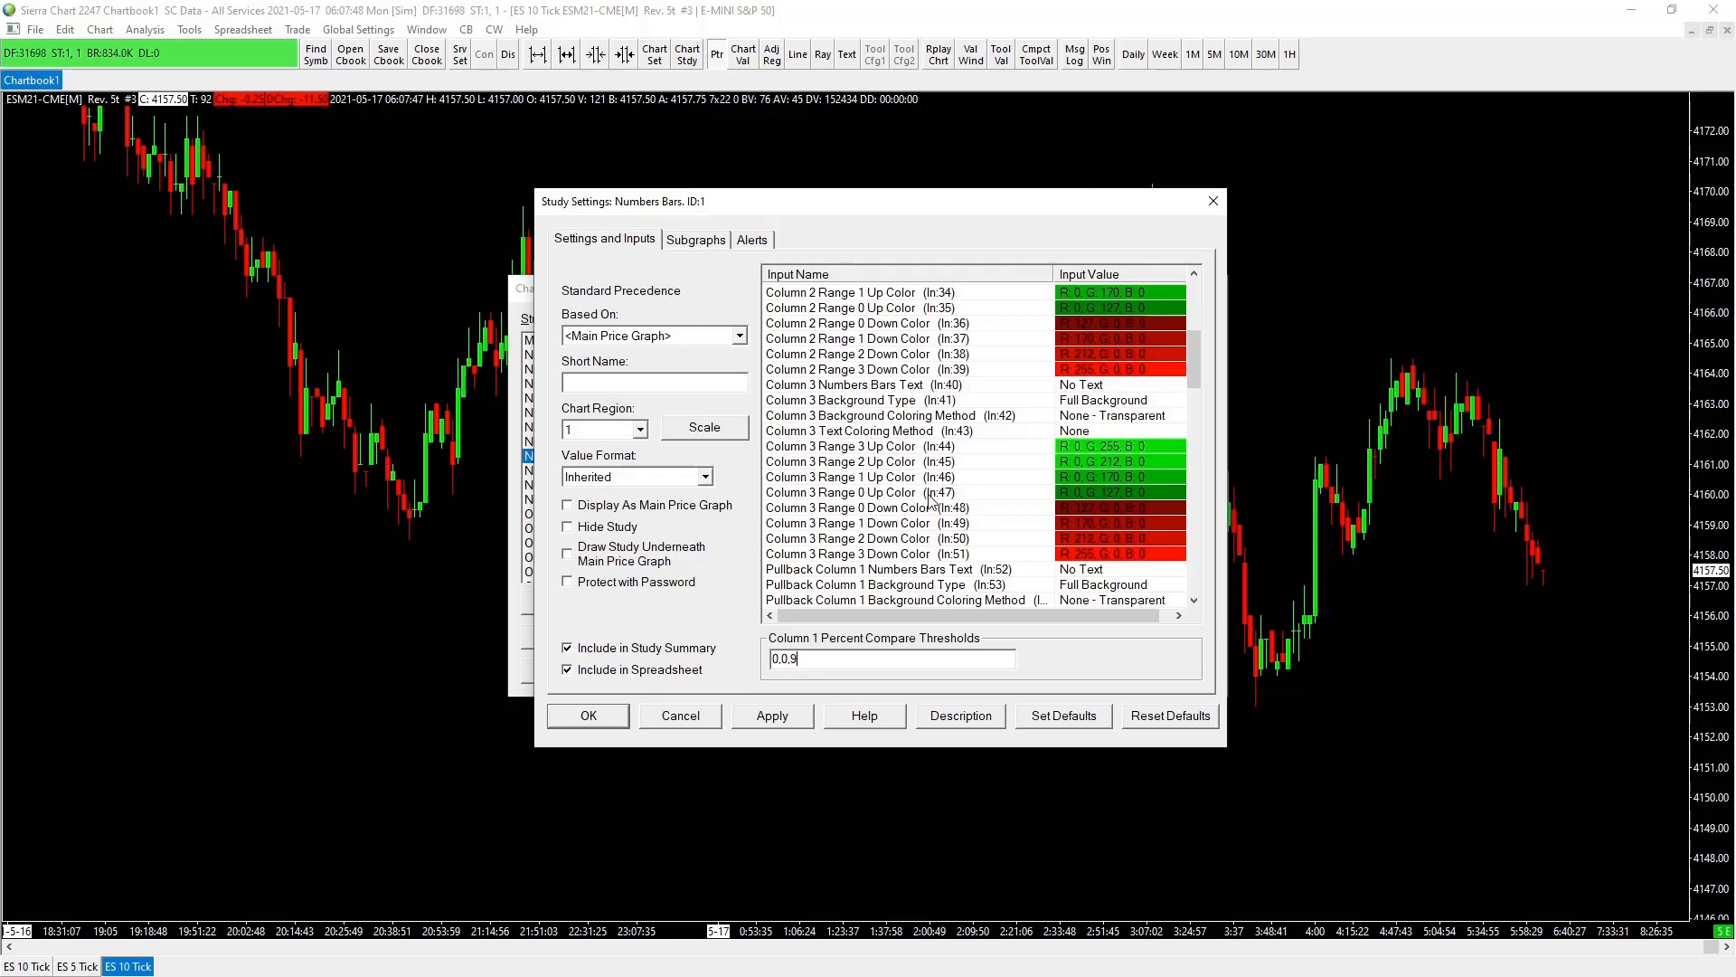
scroll(924, 496, "up", 2)
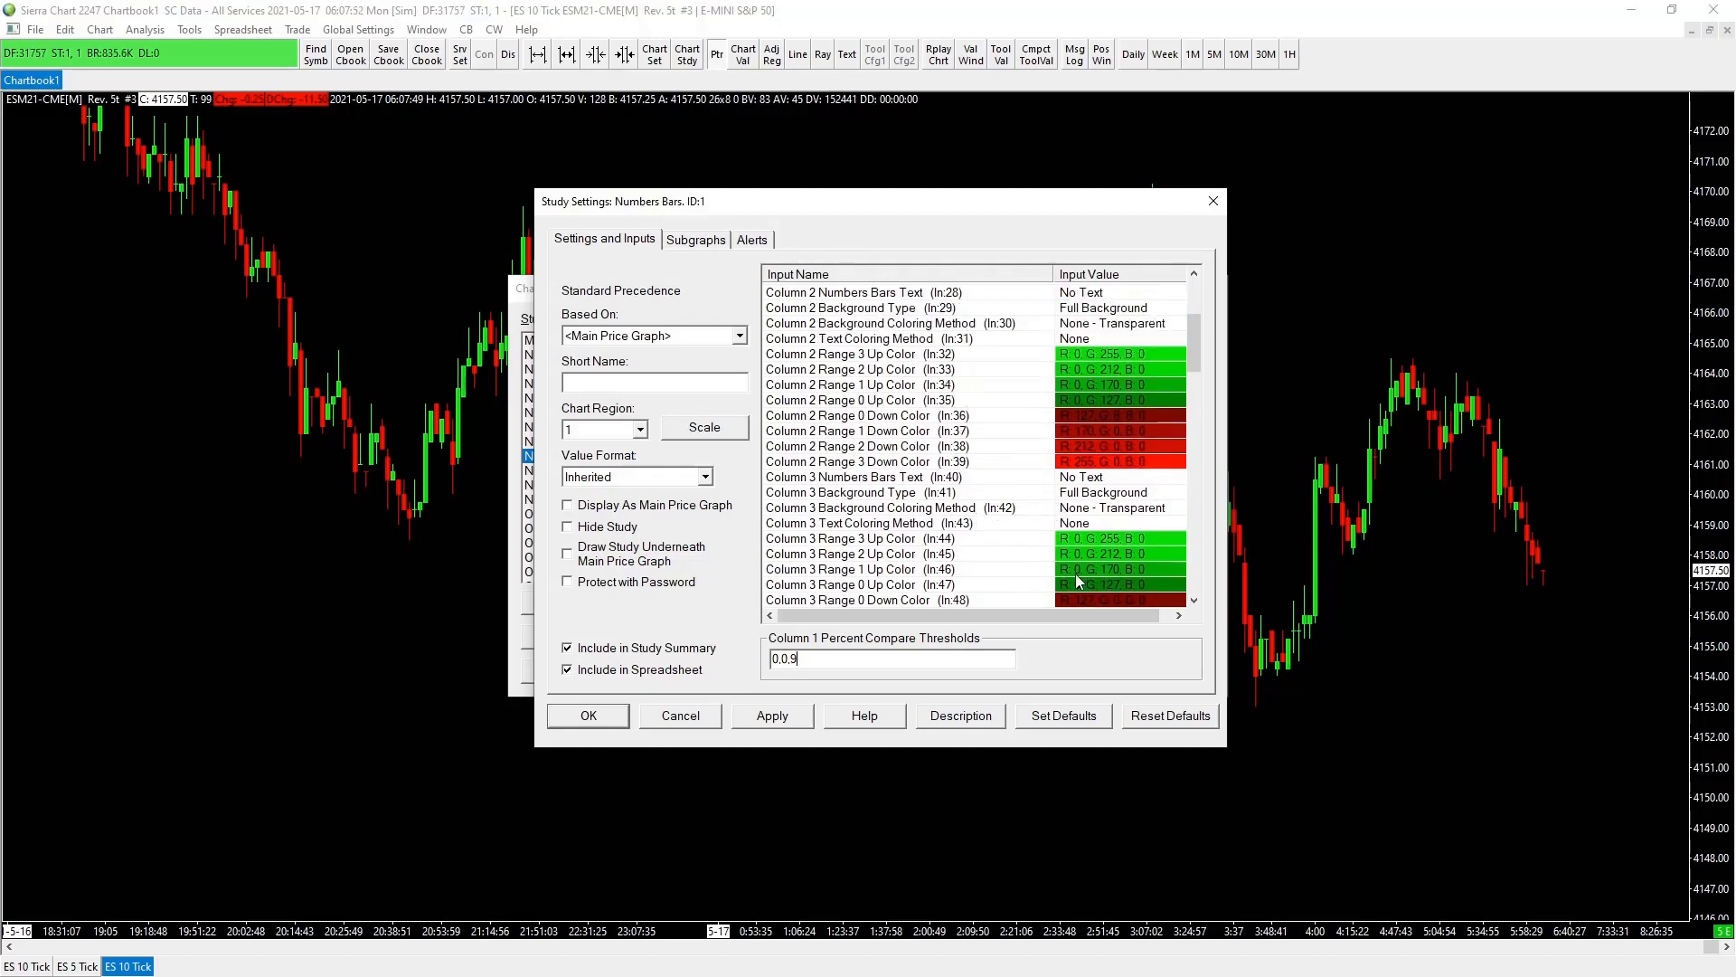
scroll(1069, 570, "up", 2)
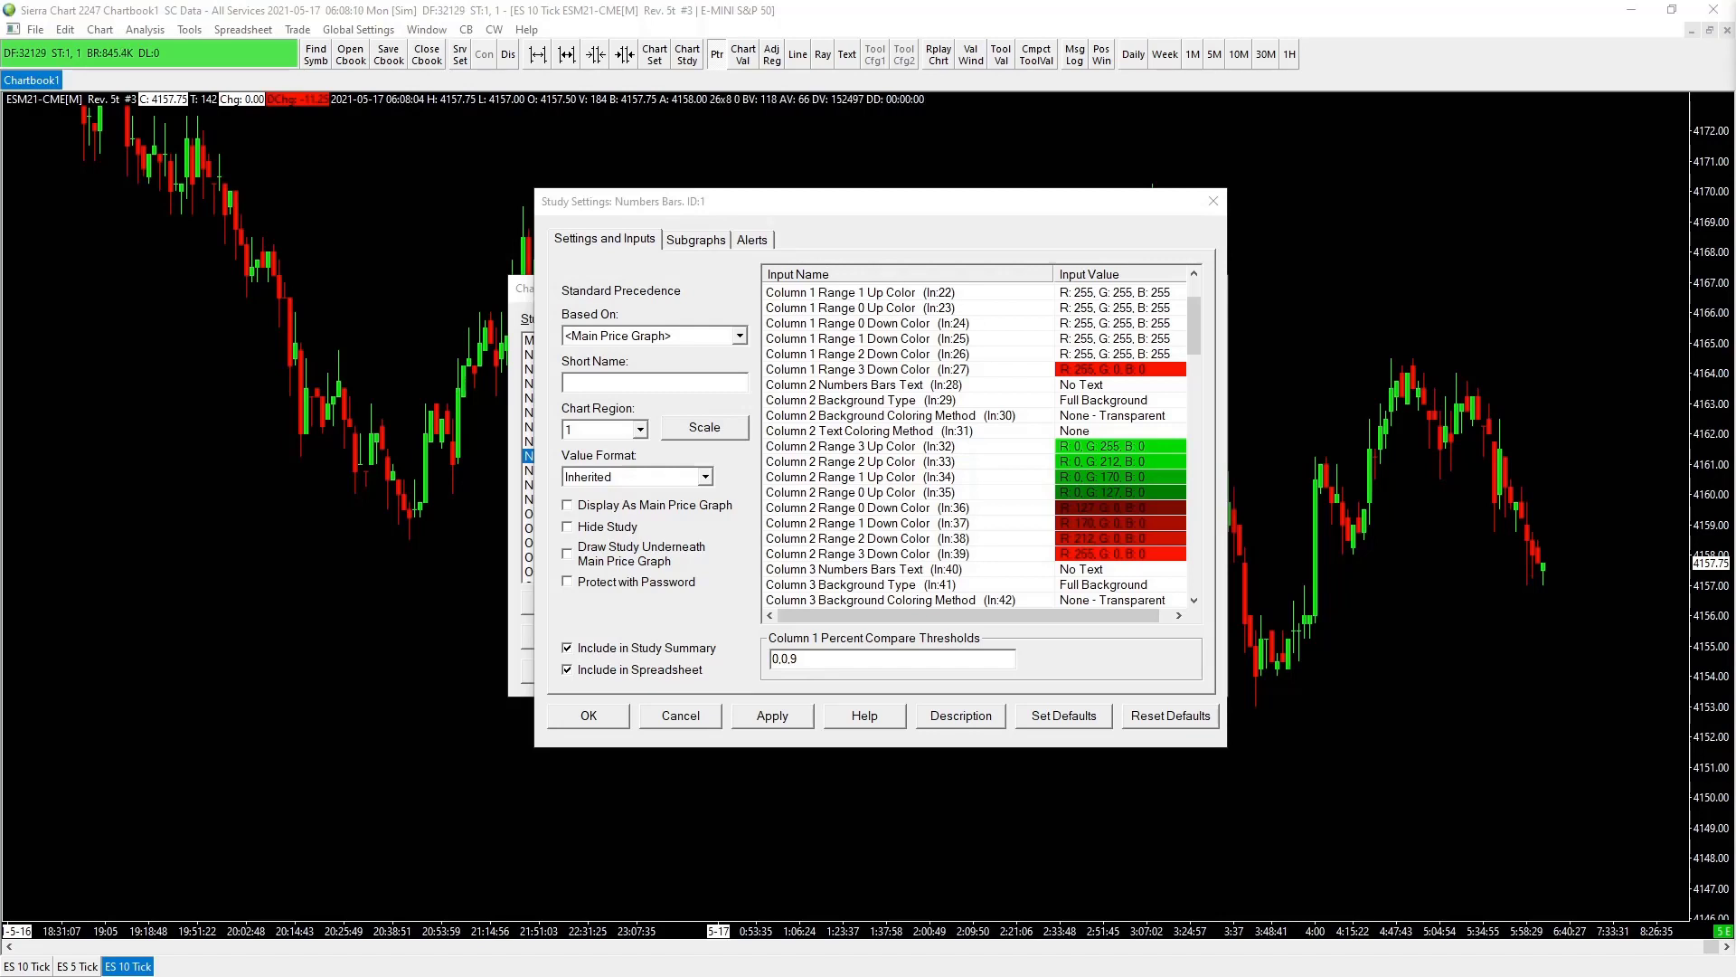
- Set the Column 2 Background Type of the Numbers Bars study to Ask/Bid Volume Split Profile Across Bid & Ask
left_click(1081, 402)
left_click(1081, 401)
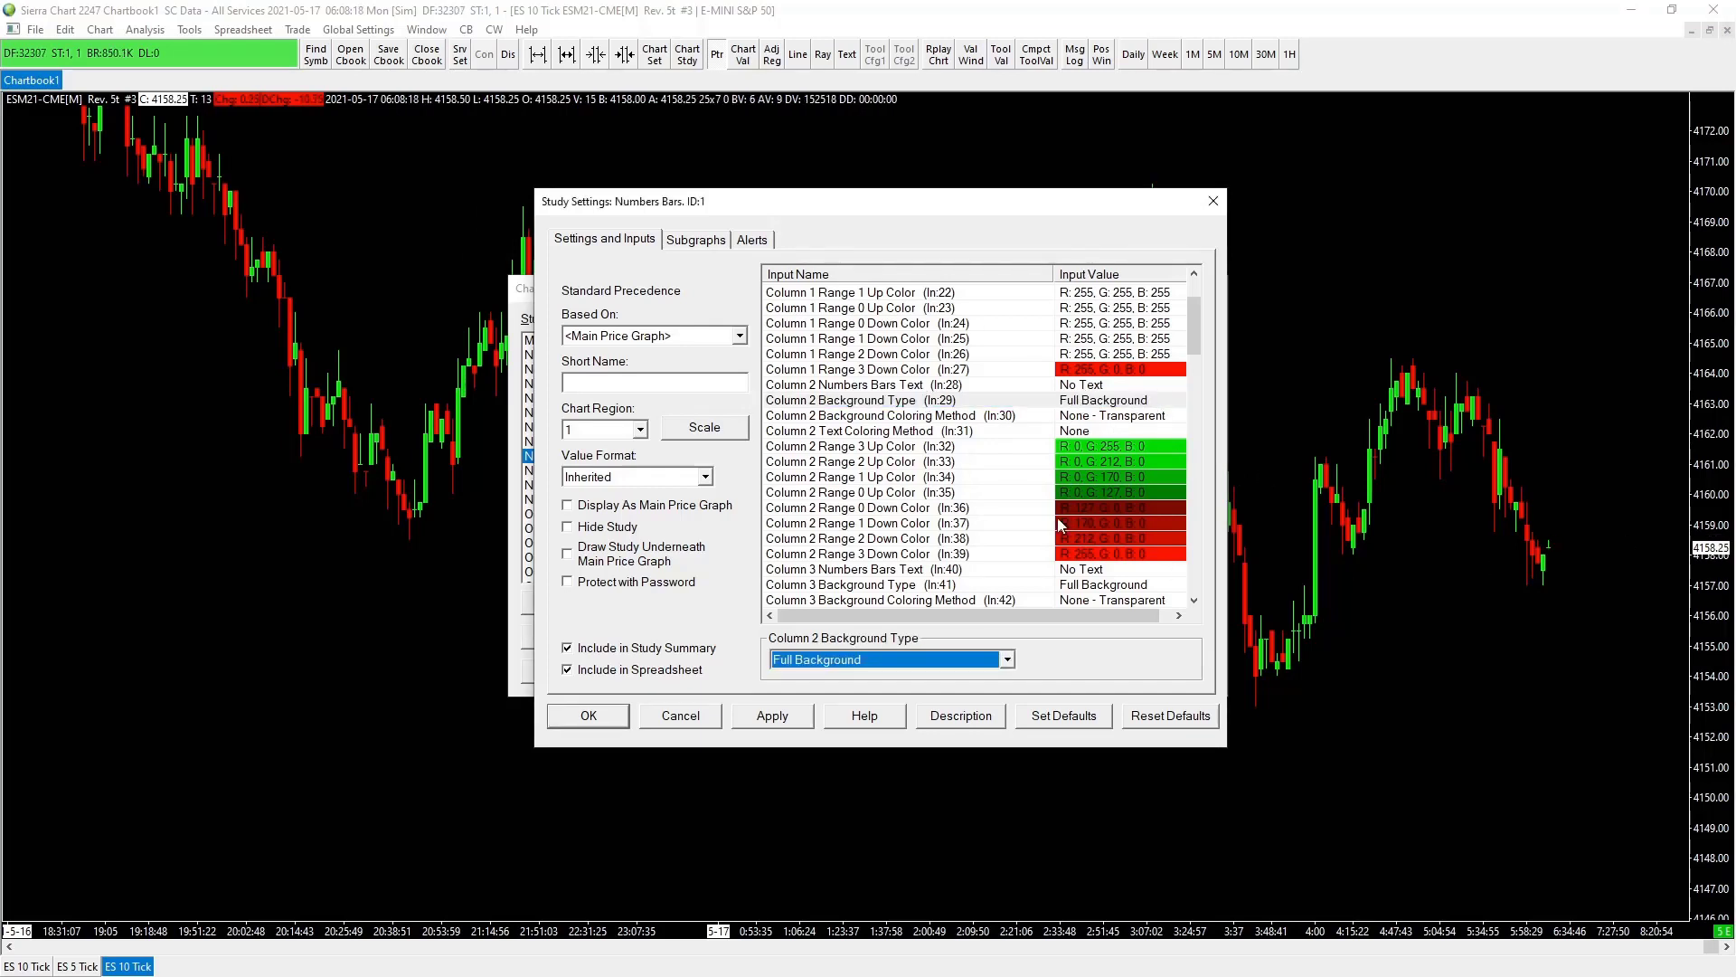
left_click(1006, 660)
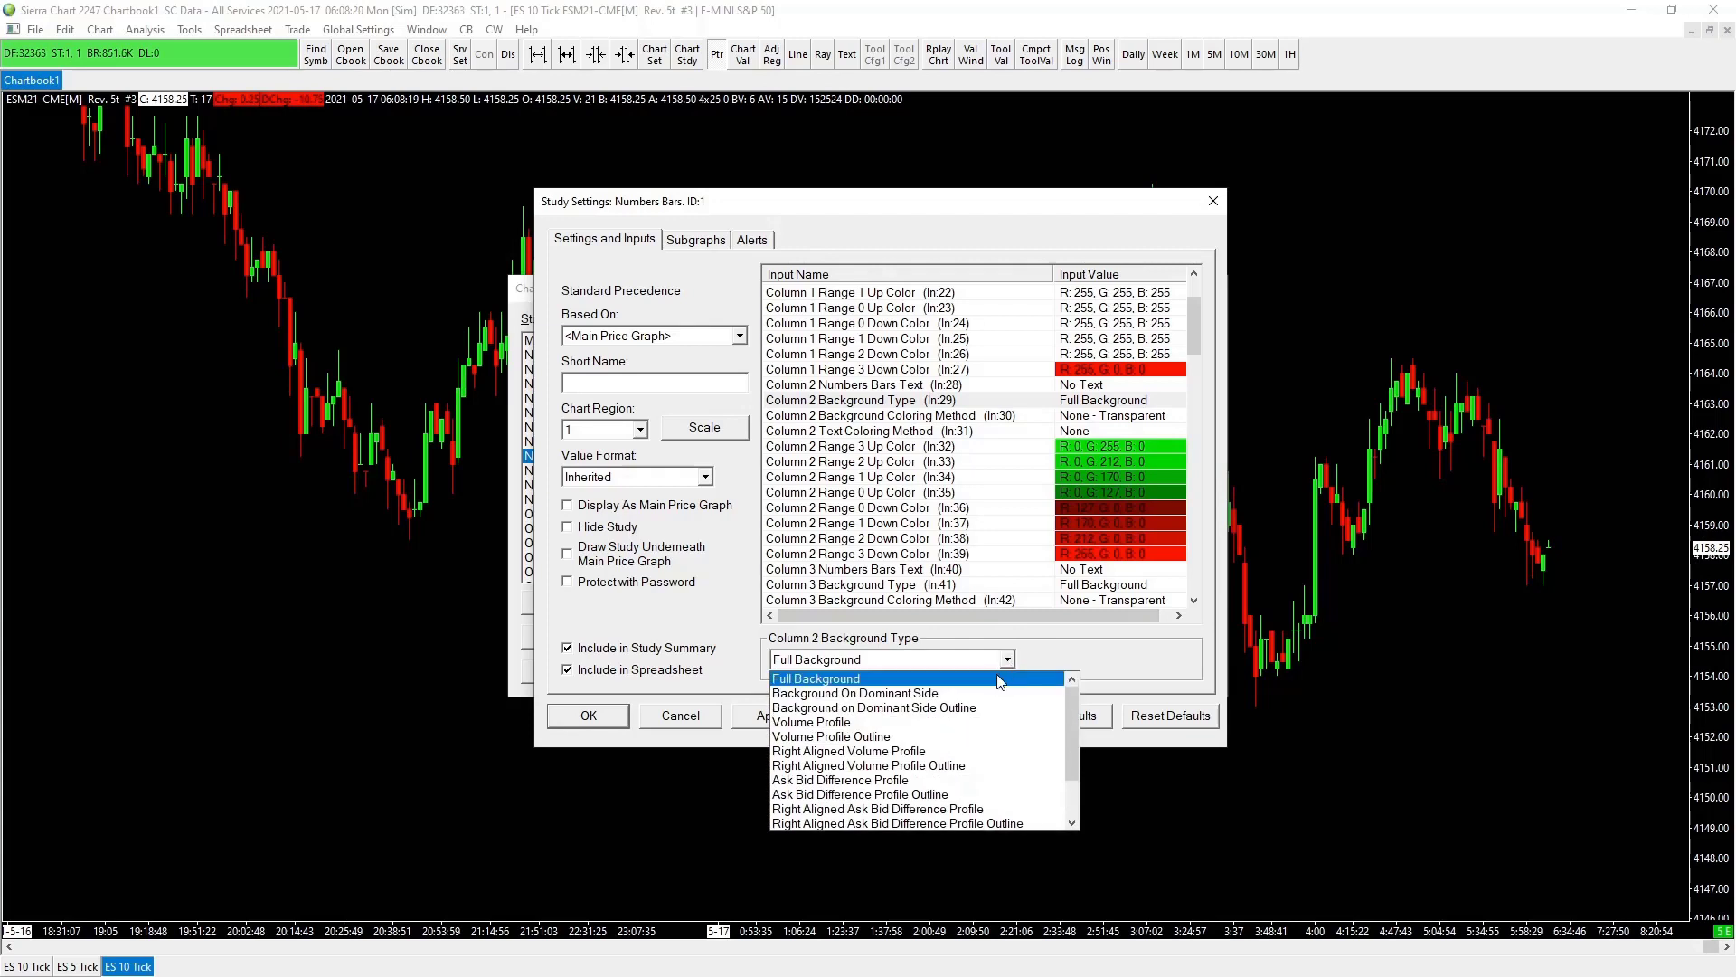
scroll(985, 698, "down", 1)
scroll(985, 697, "down", 1)
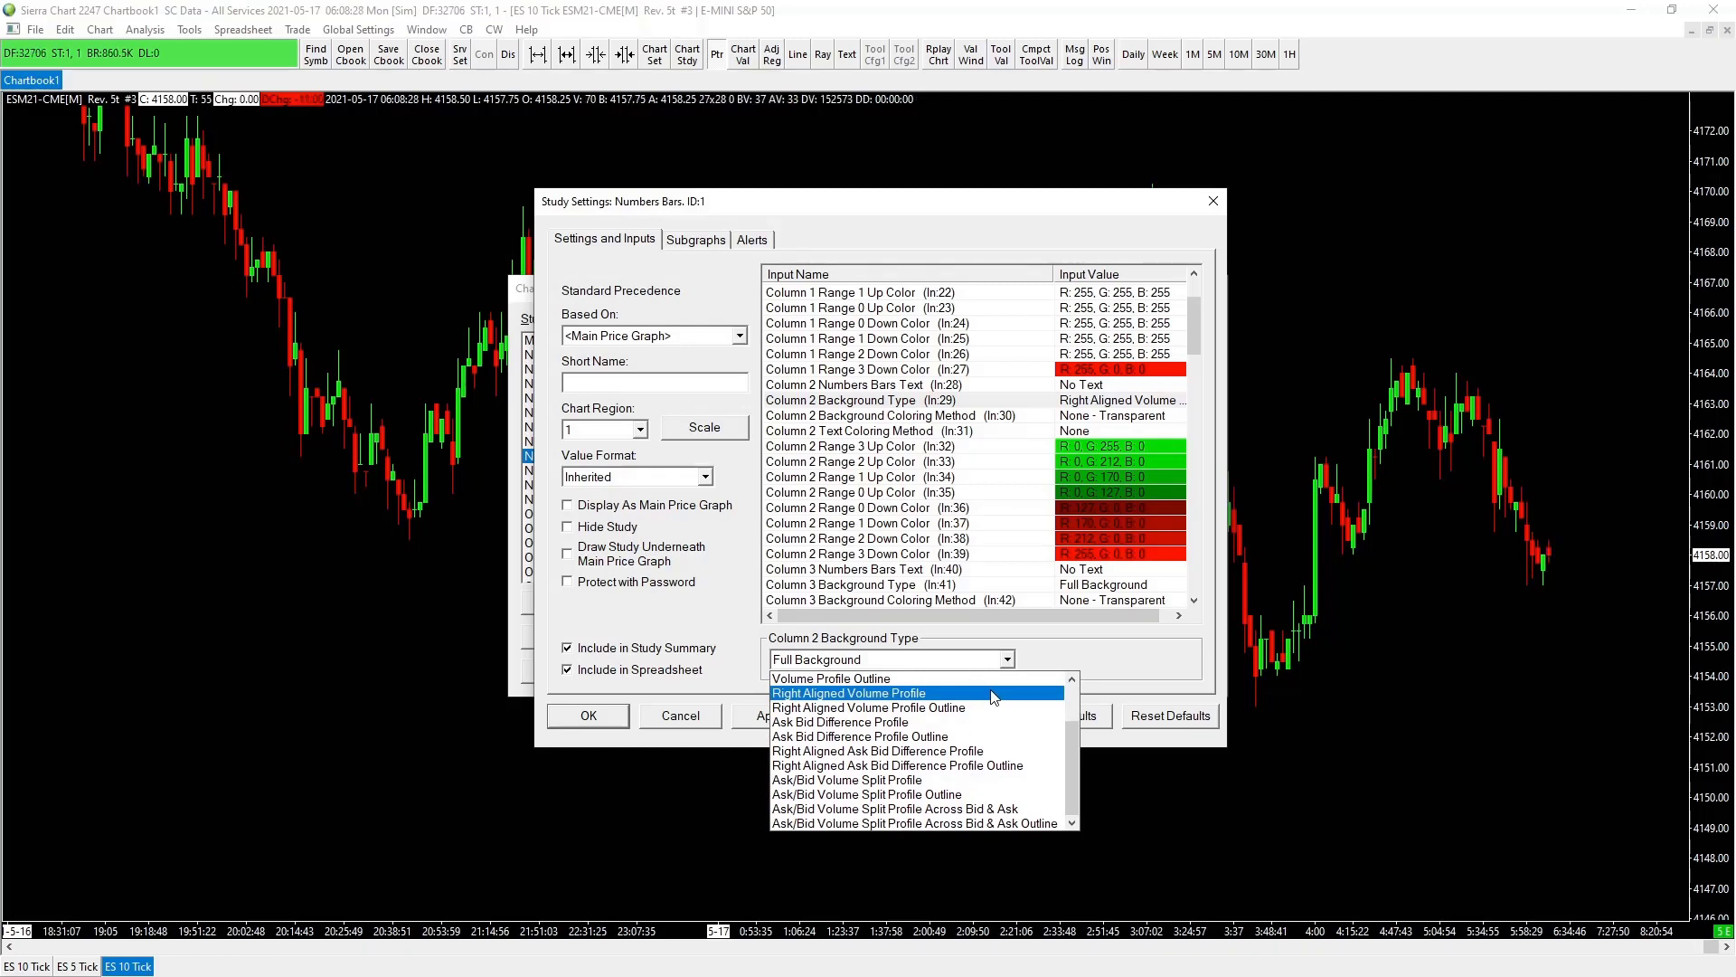
left_click(964, 809)
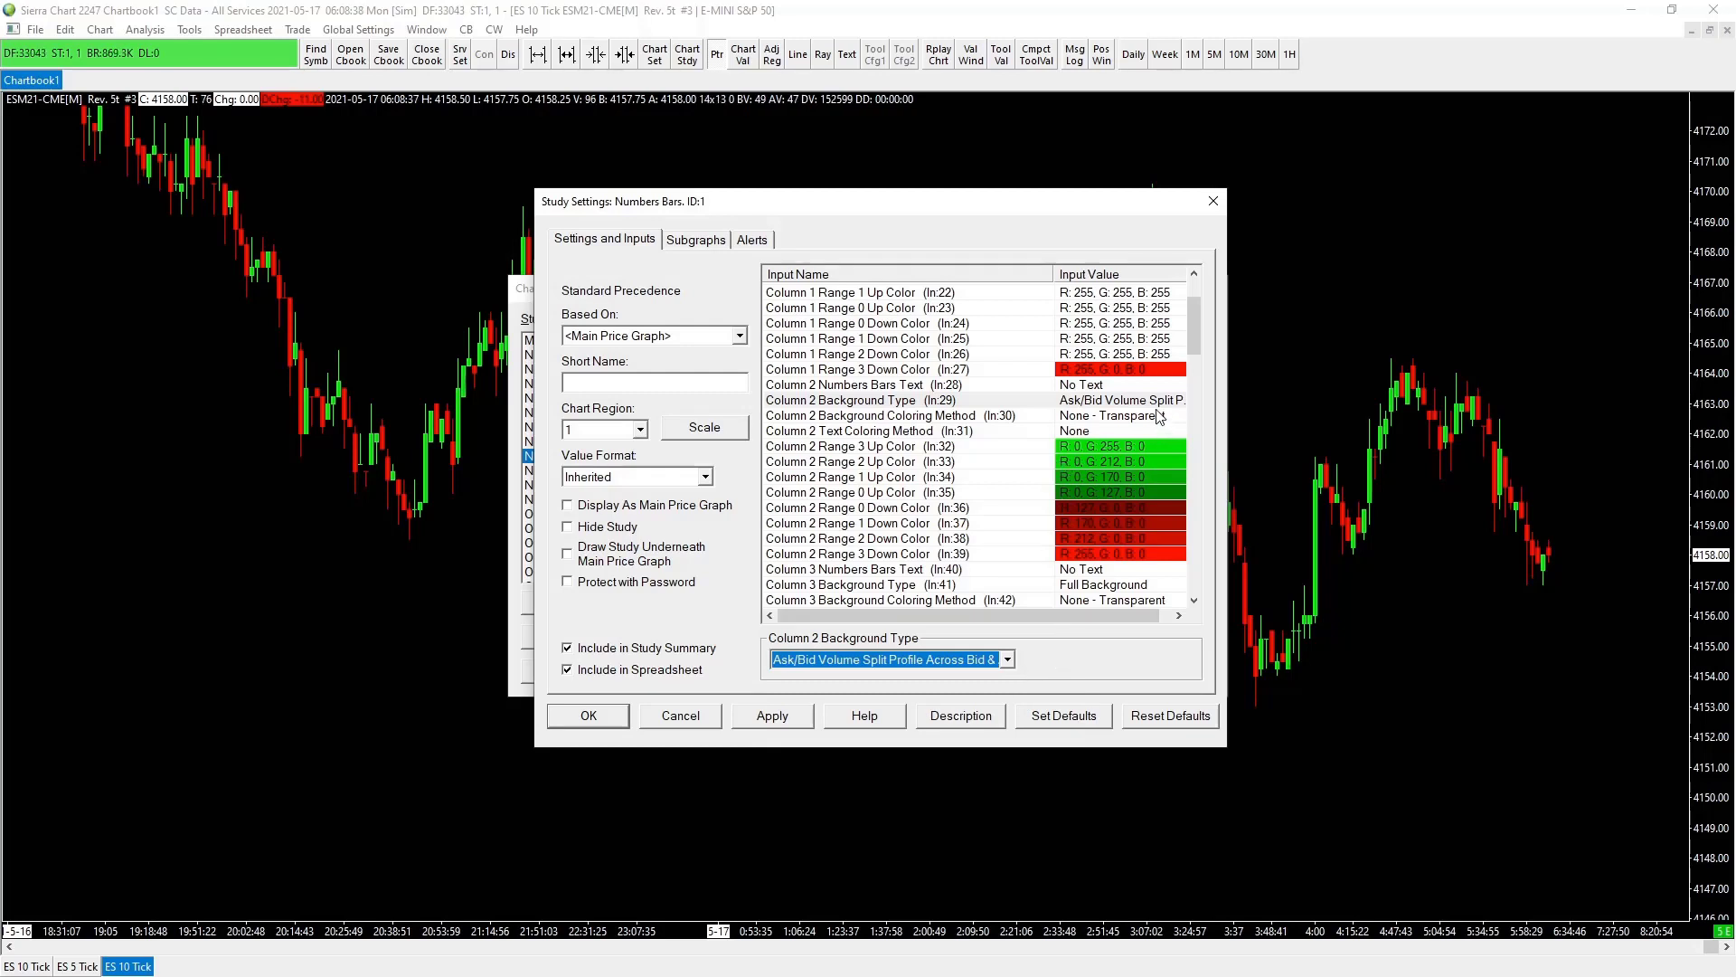
- Set the Column 2 Background Coloring Method to Based on Dominant Total Volume - Actual
left_click(1098, 421)
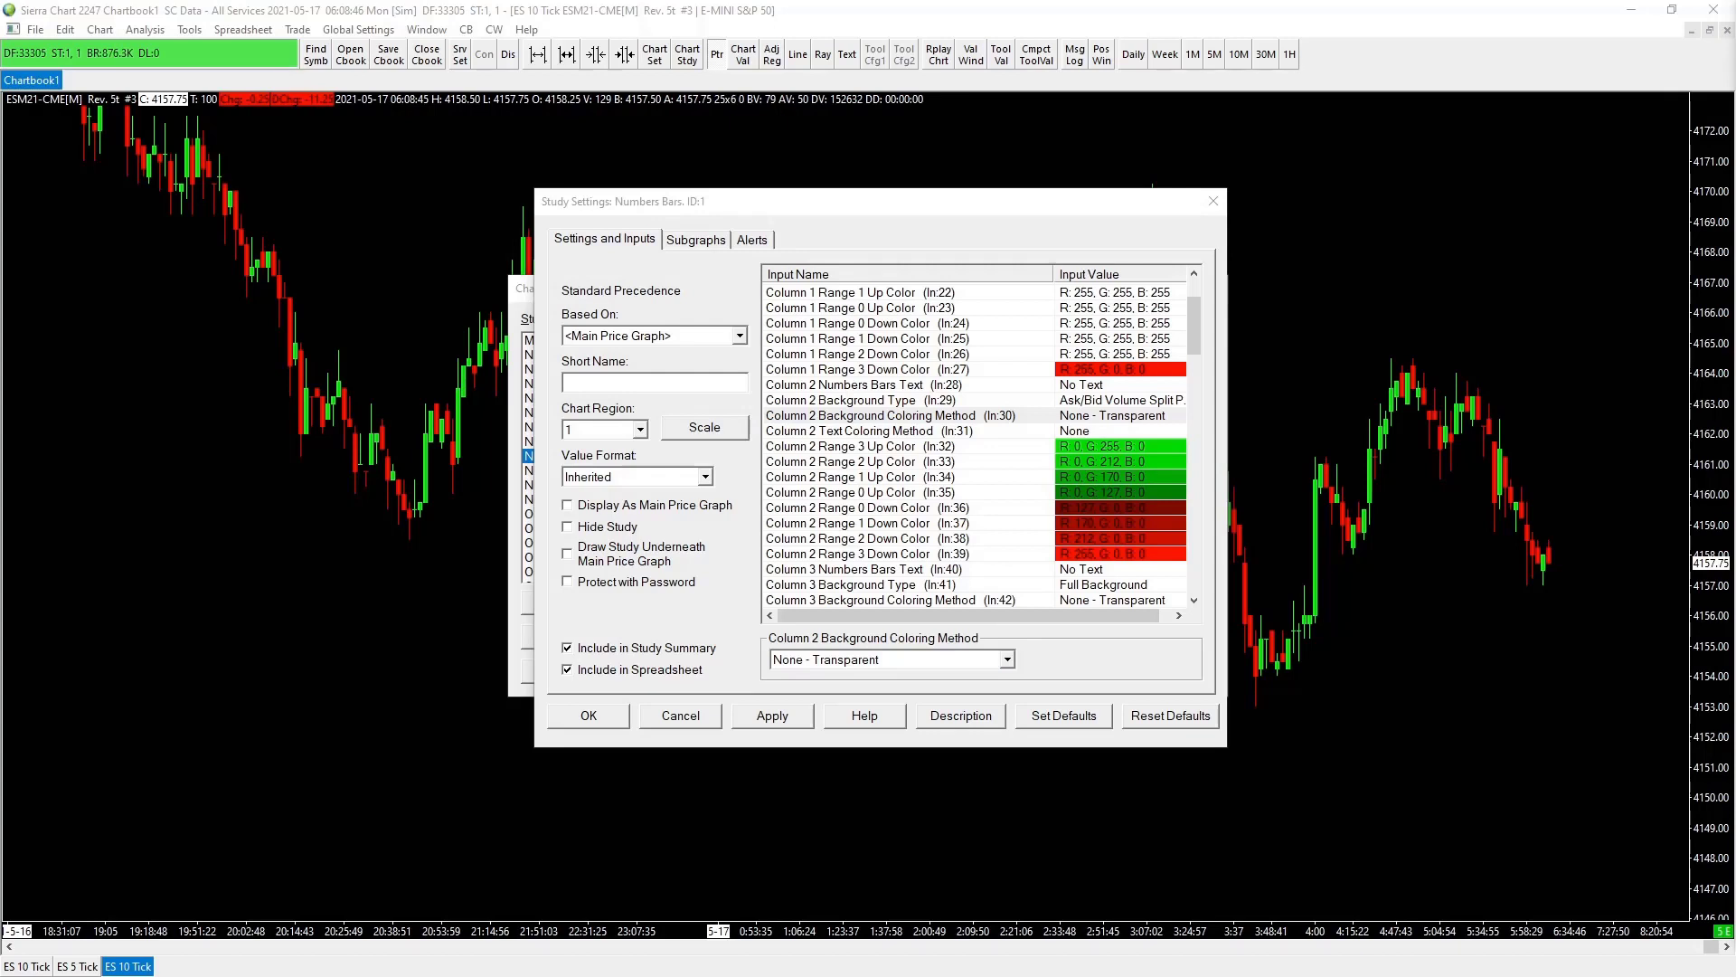
left_click(1006, 659)
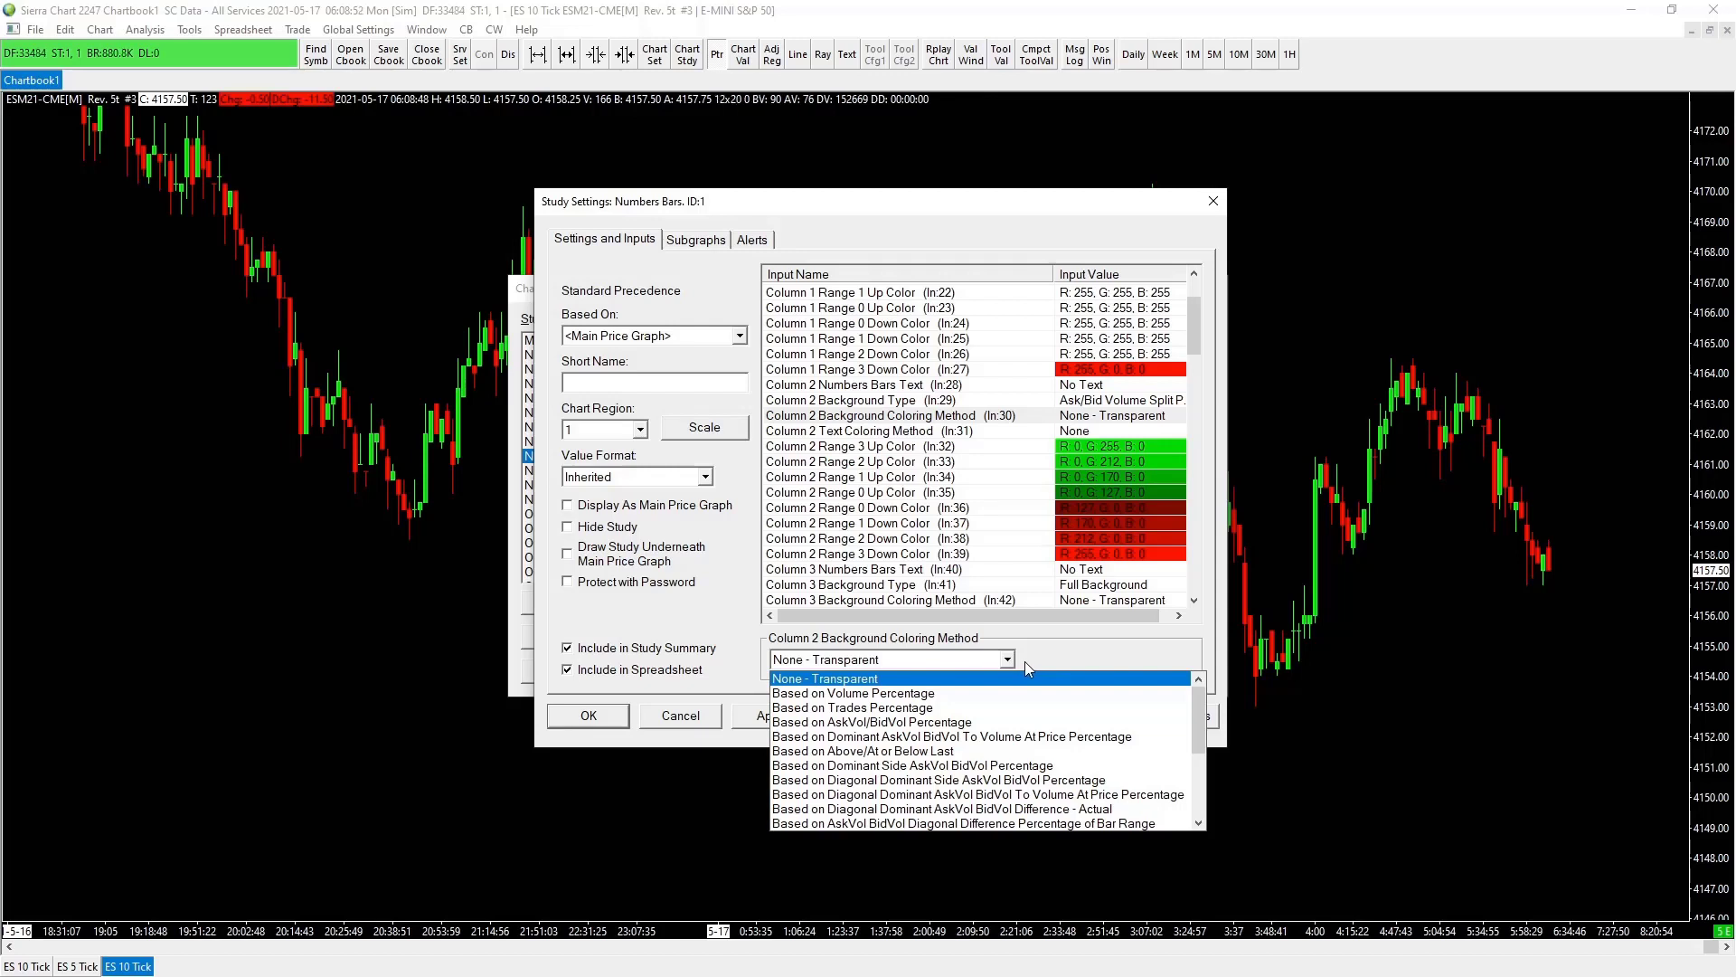
scroll(1017, 707, "down", 1)
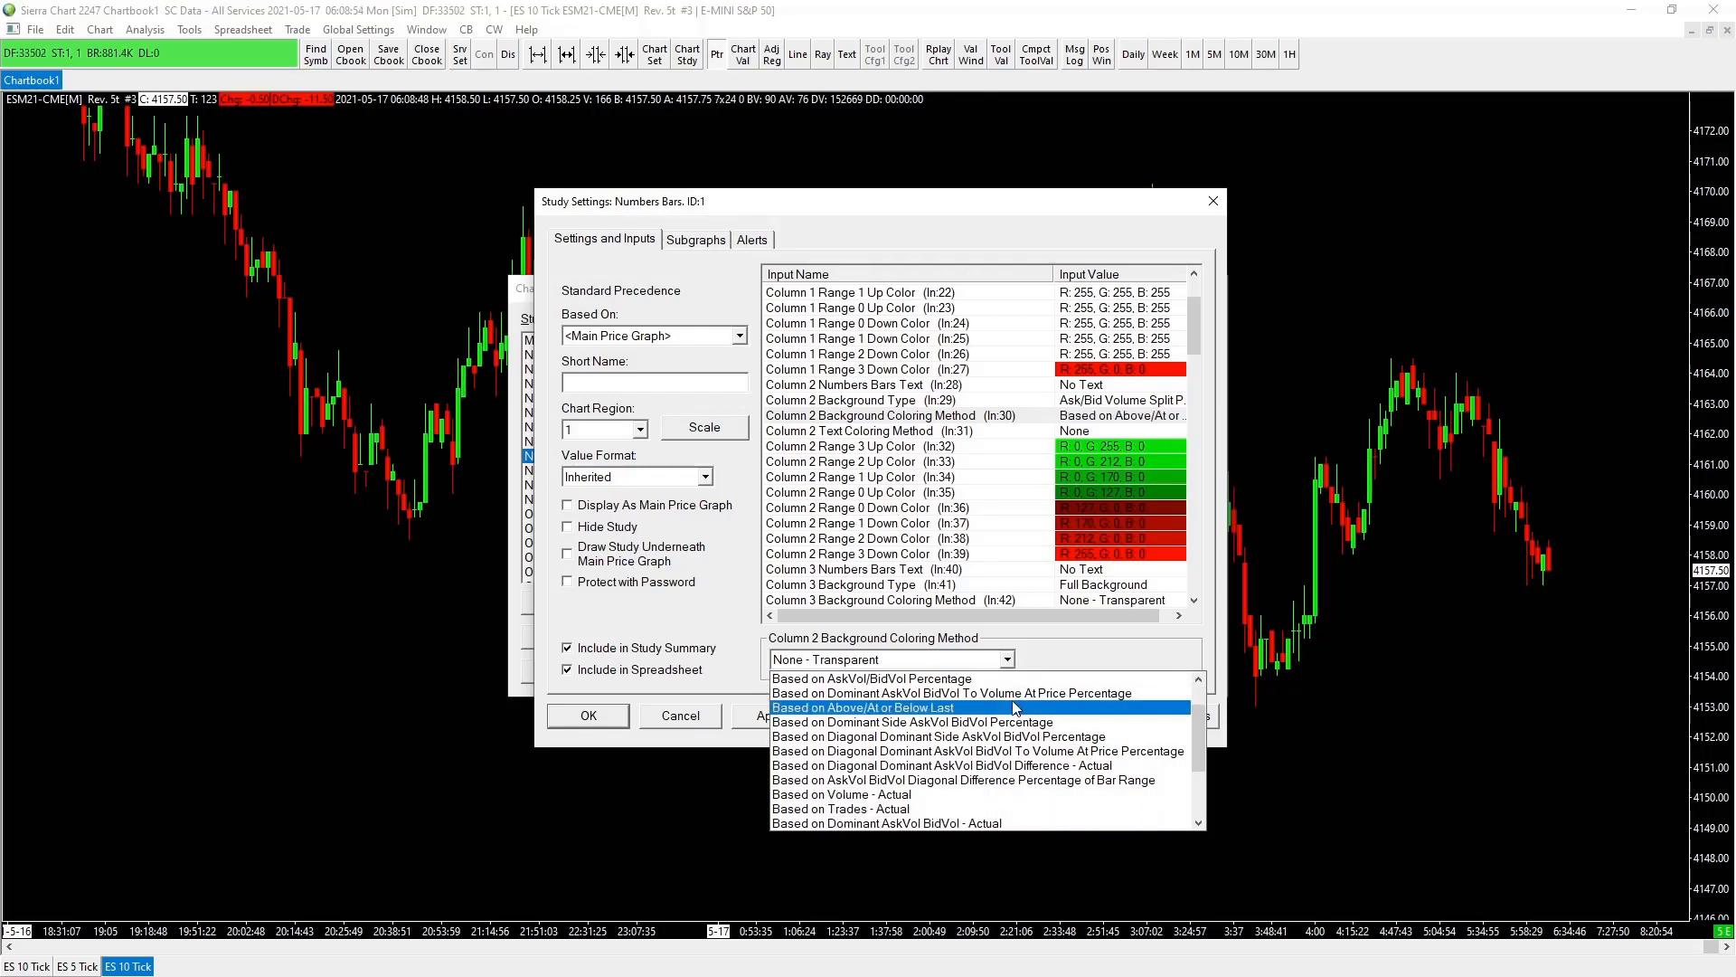
scroll(1016, 707, "down", 1)
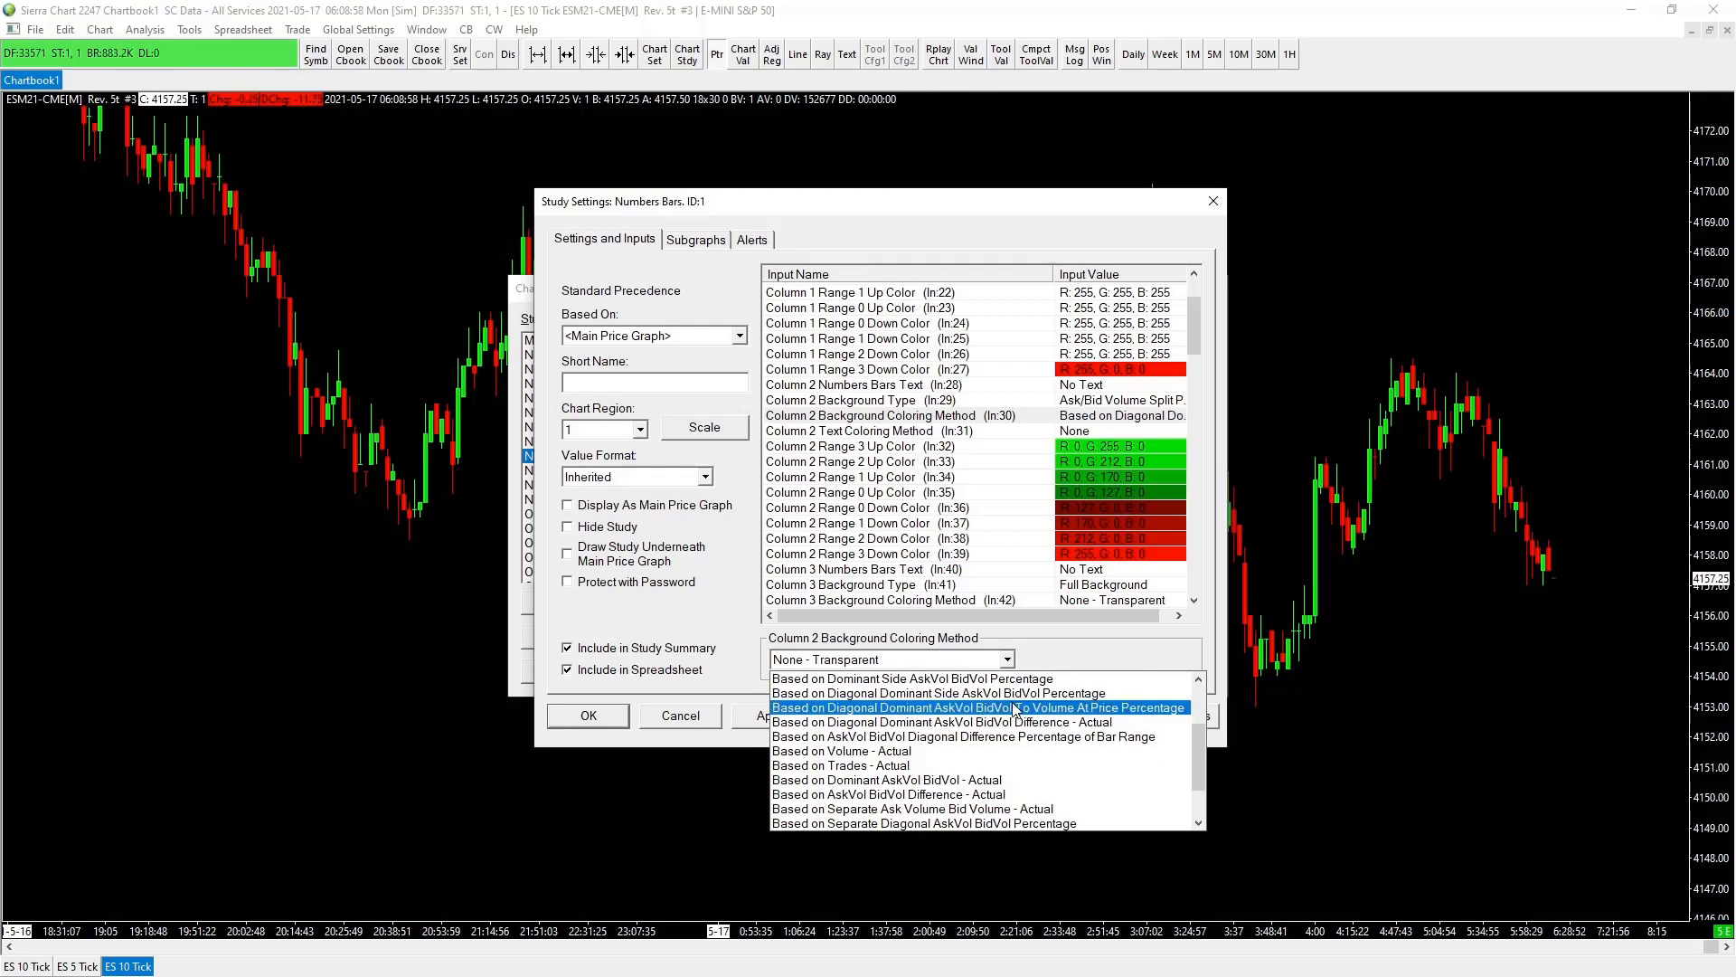
scroll(994, 741, "down", 1)
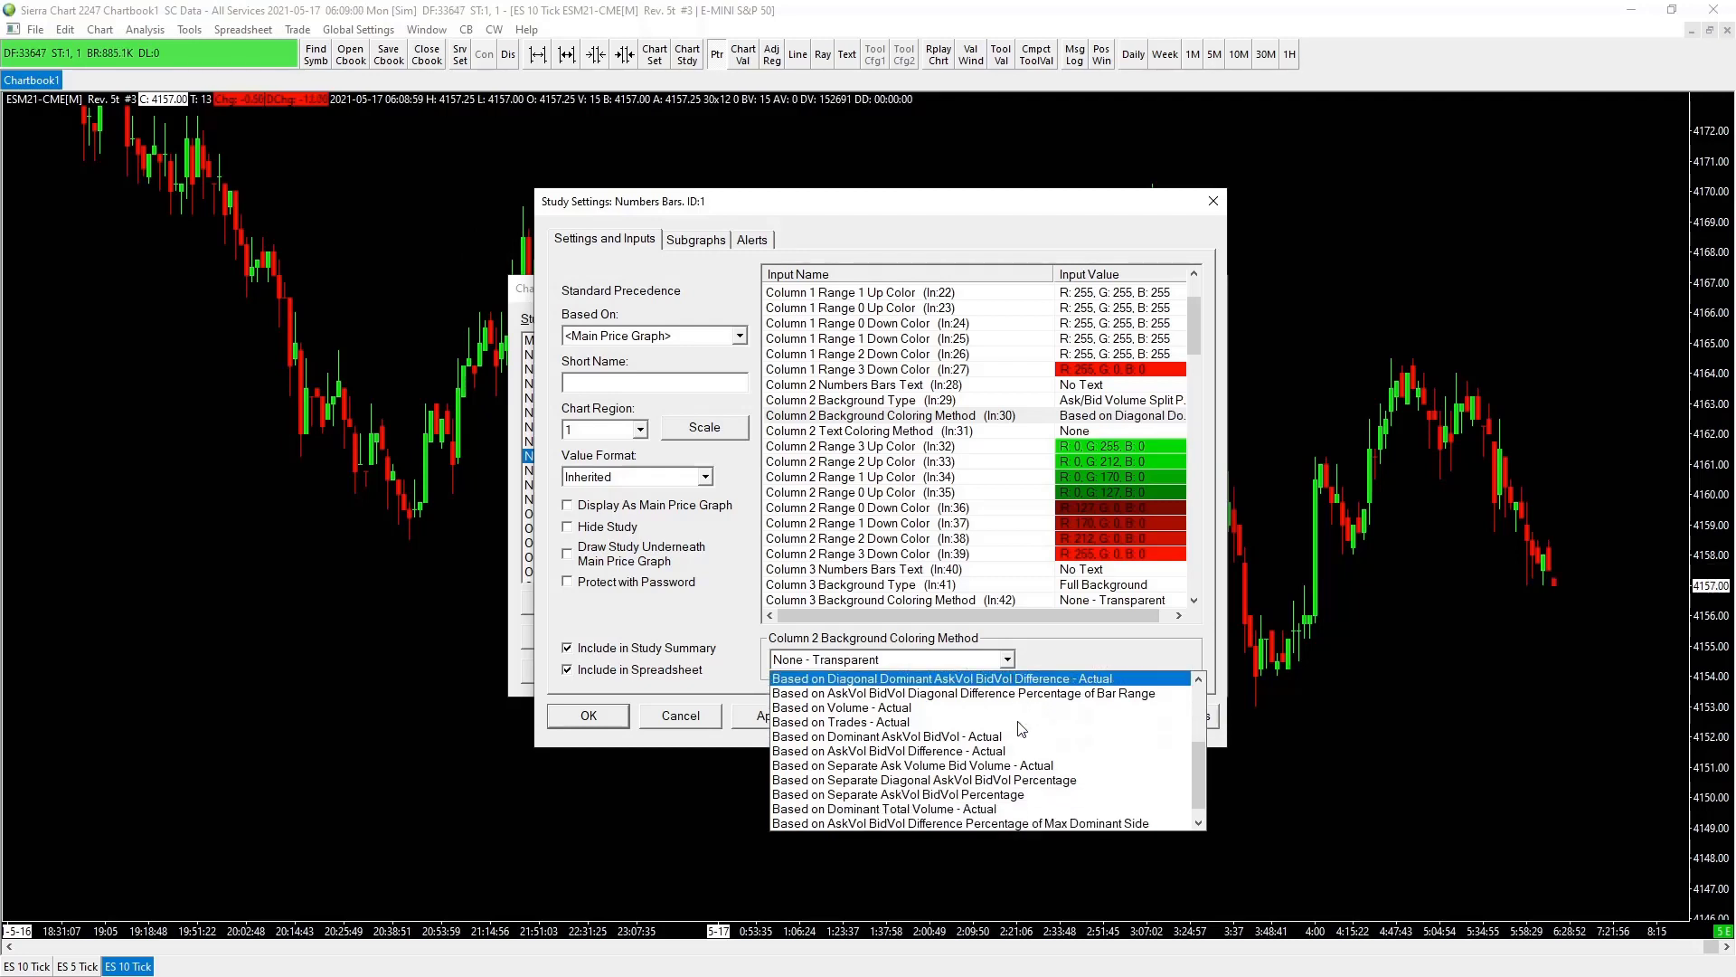
left_click(944, 796)
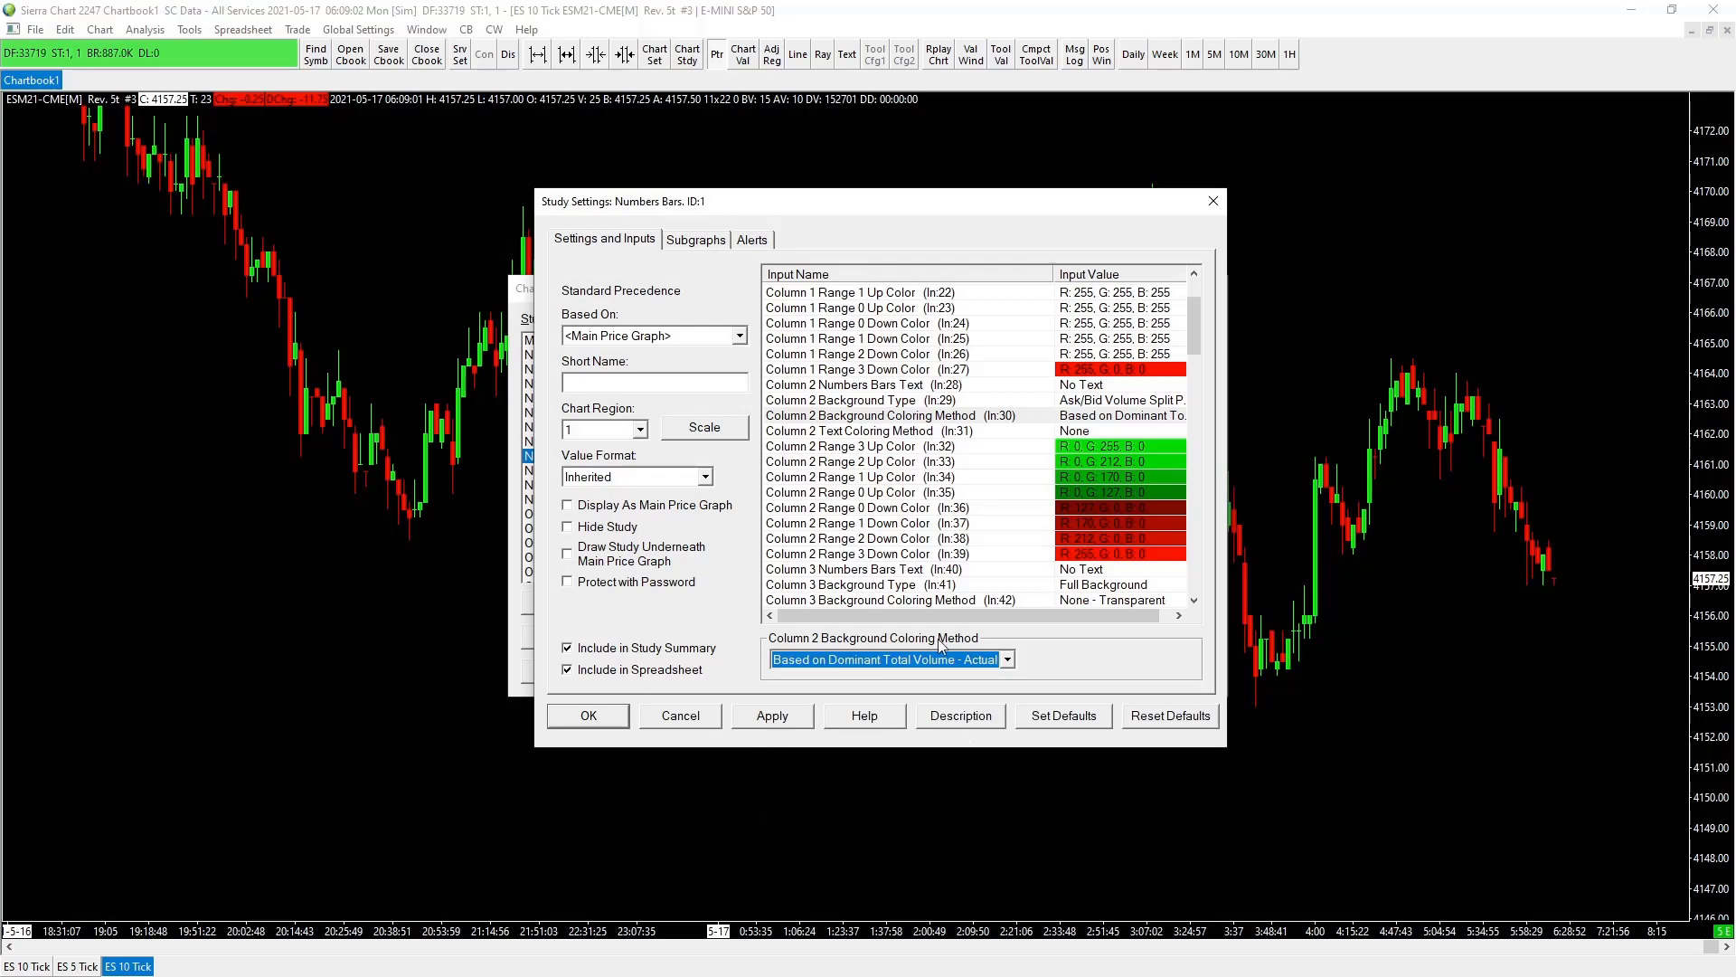
left_click(1006, 659)
scroll(1002, 730, "up", 4)
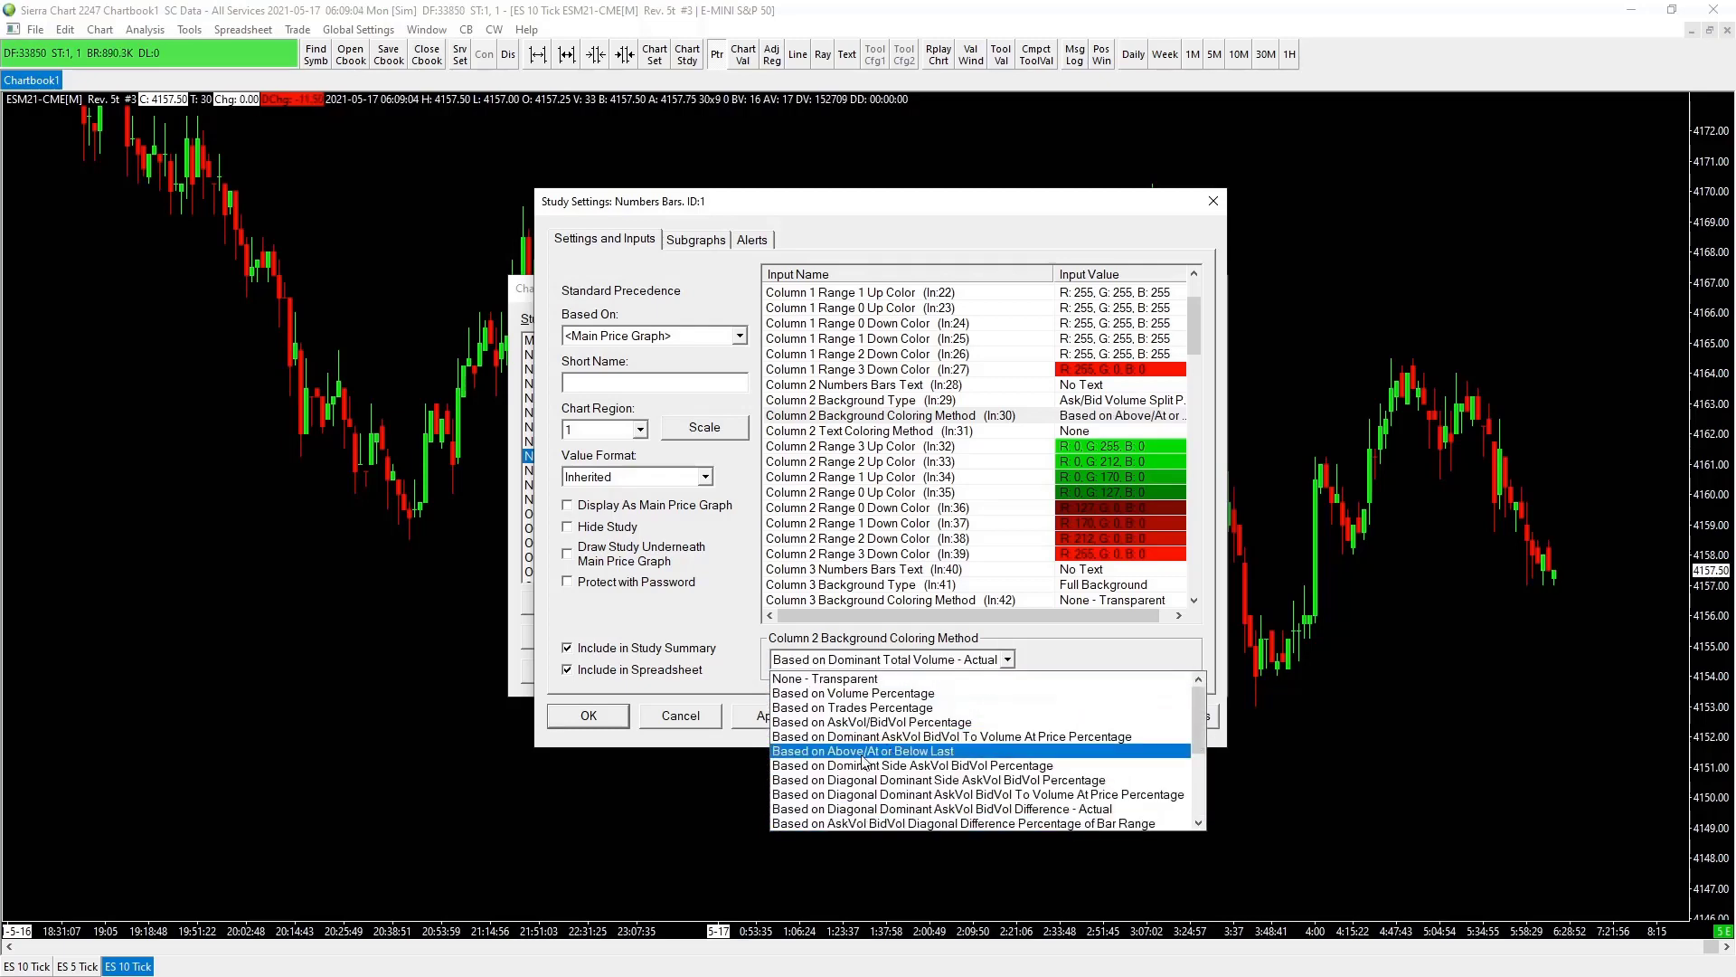
scroll(990, 746, "down", 3)
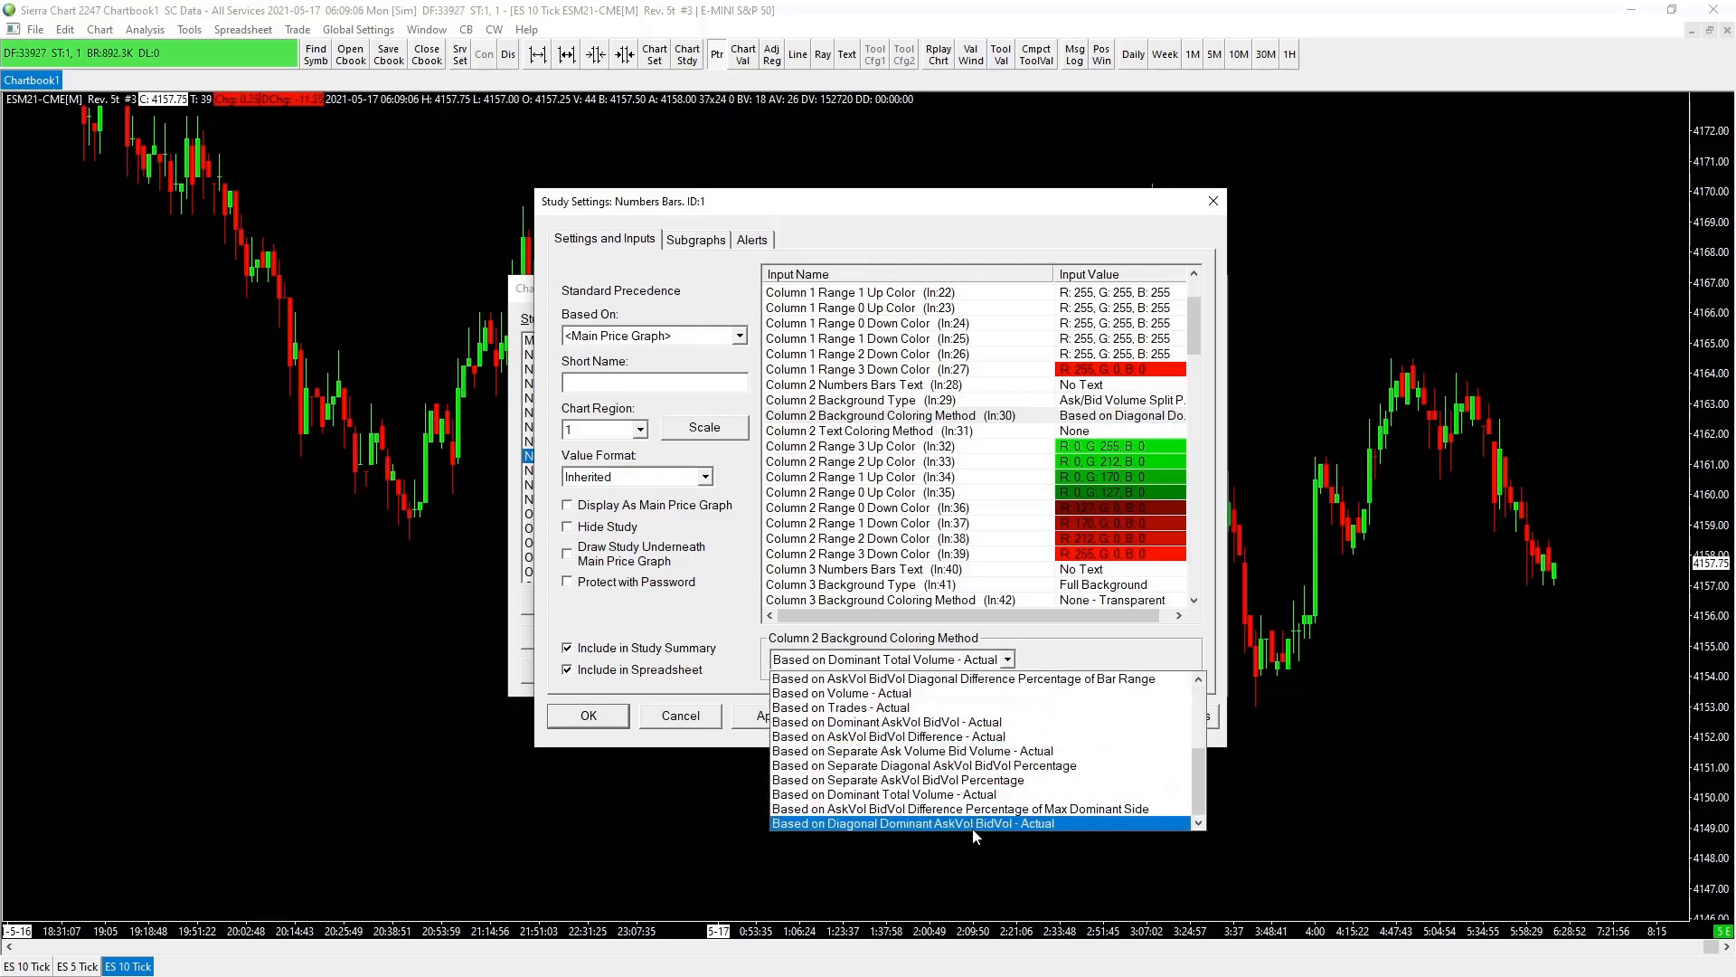
left_click(1009, 658)
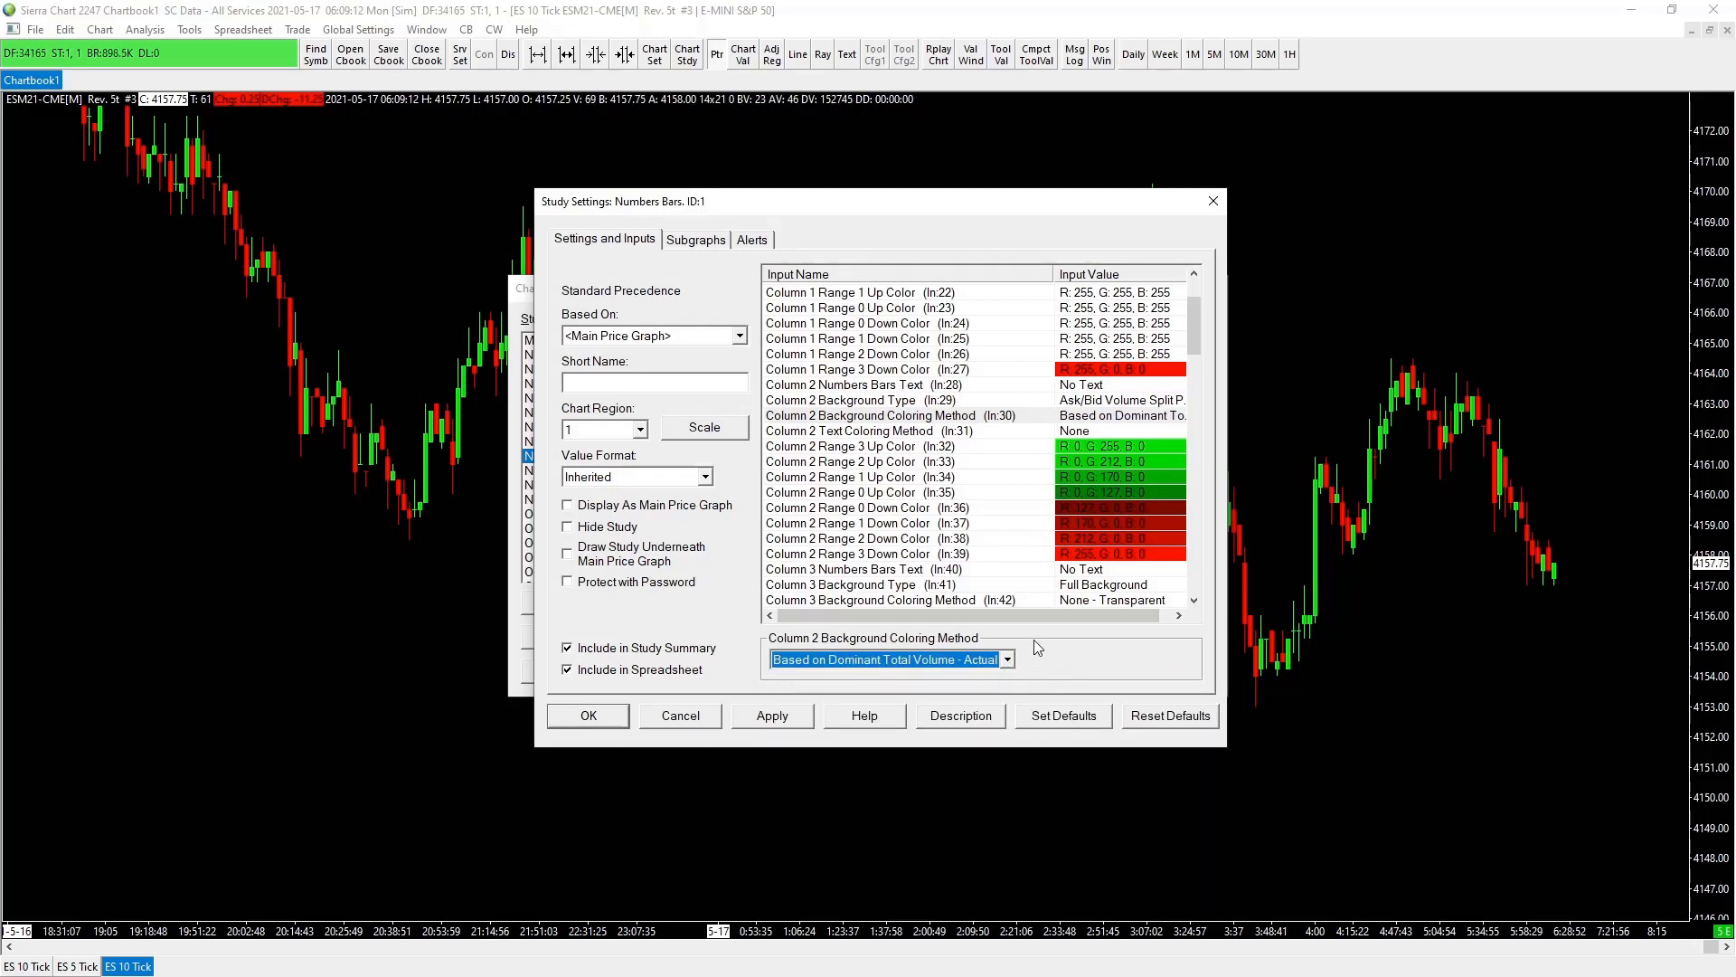
left_click(1009, 660)
left_click(1013, 662)
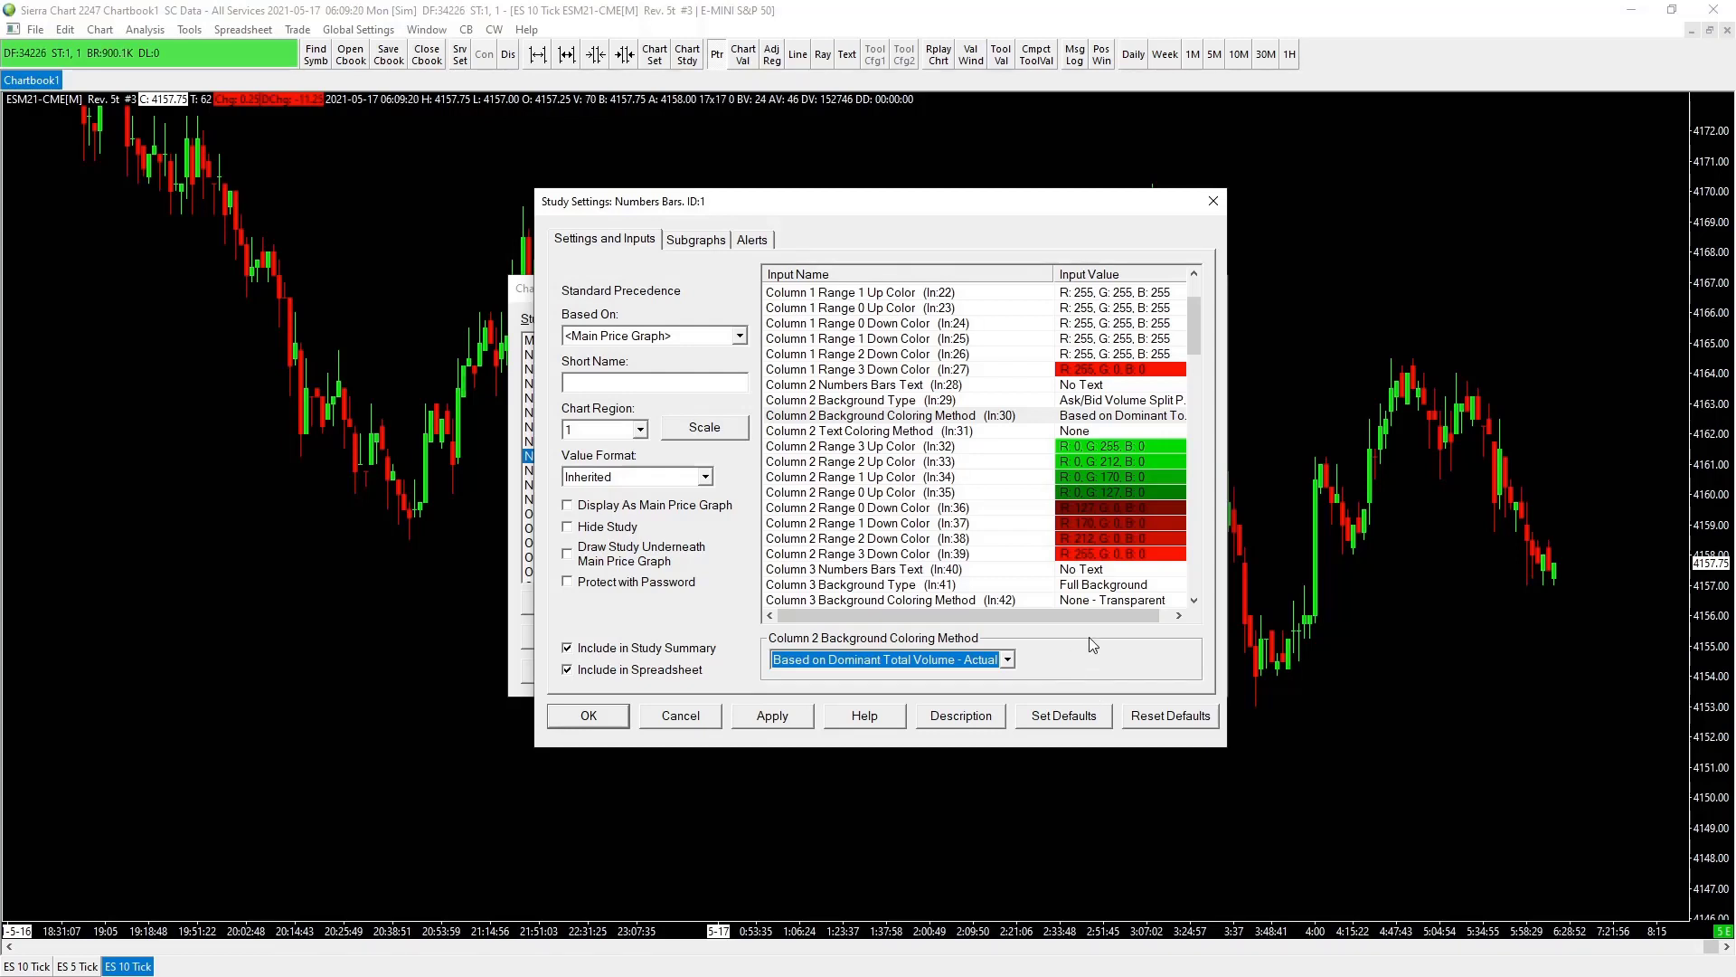
- Change the Column 2 Range 3 Up Color to dark green (0, 127, 0)
left_click(1104, 449)
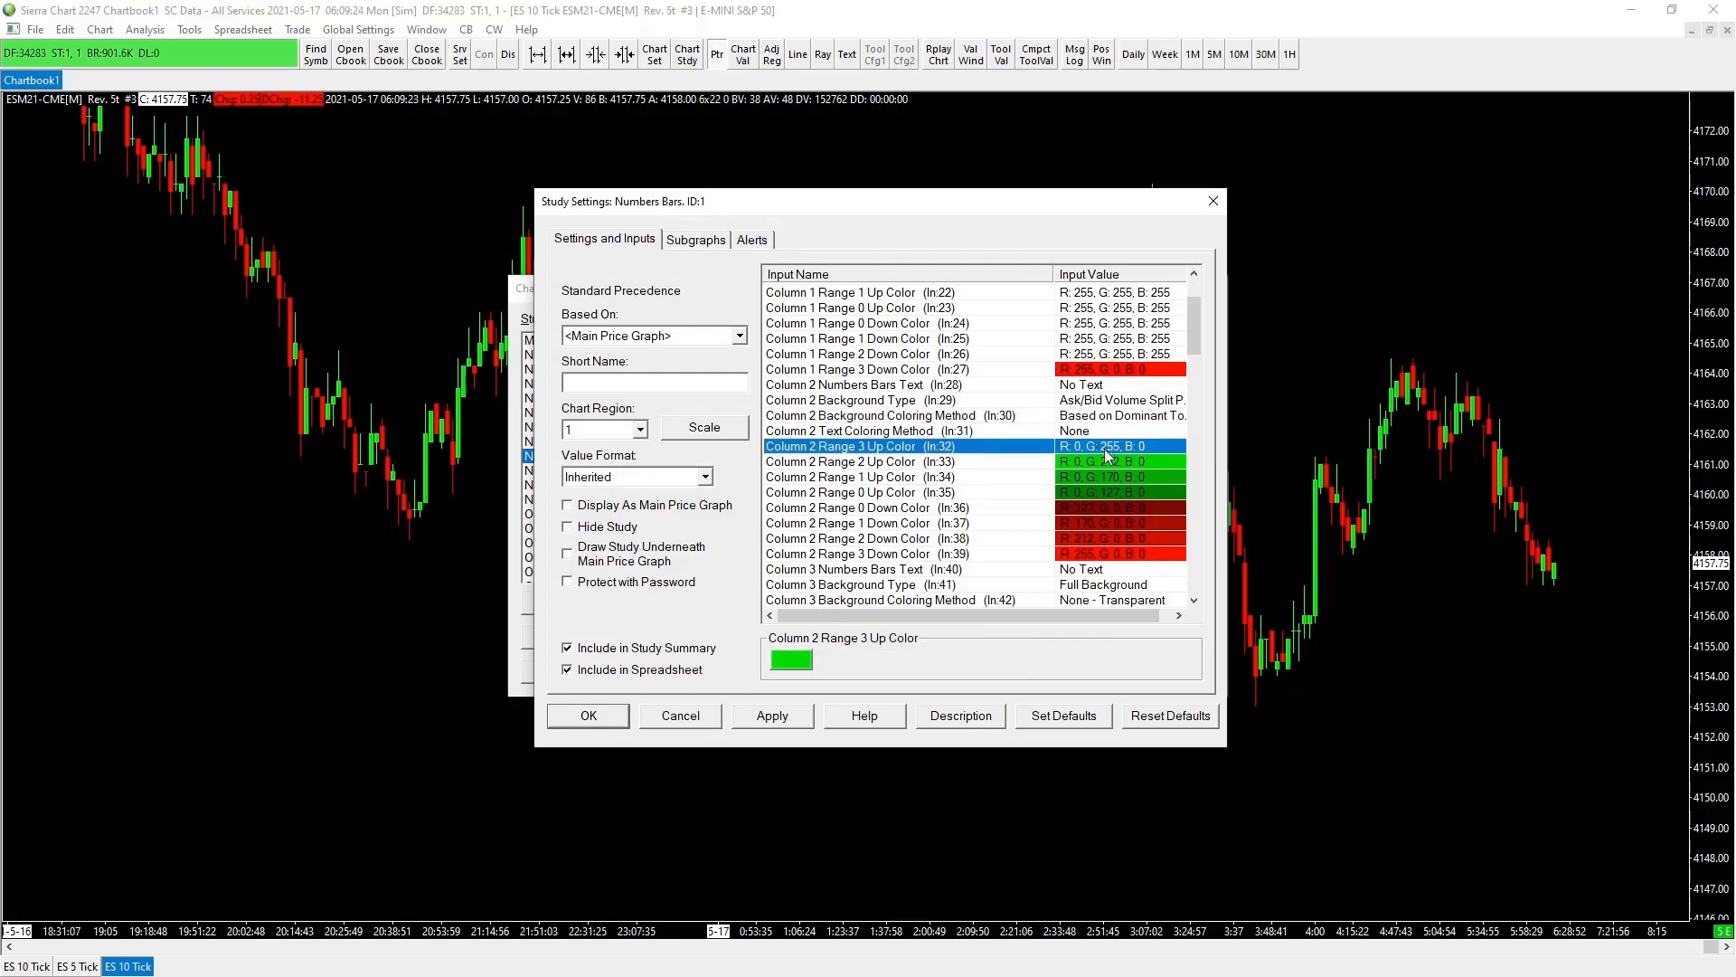
left_click(792, 659)
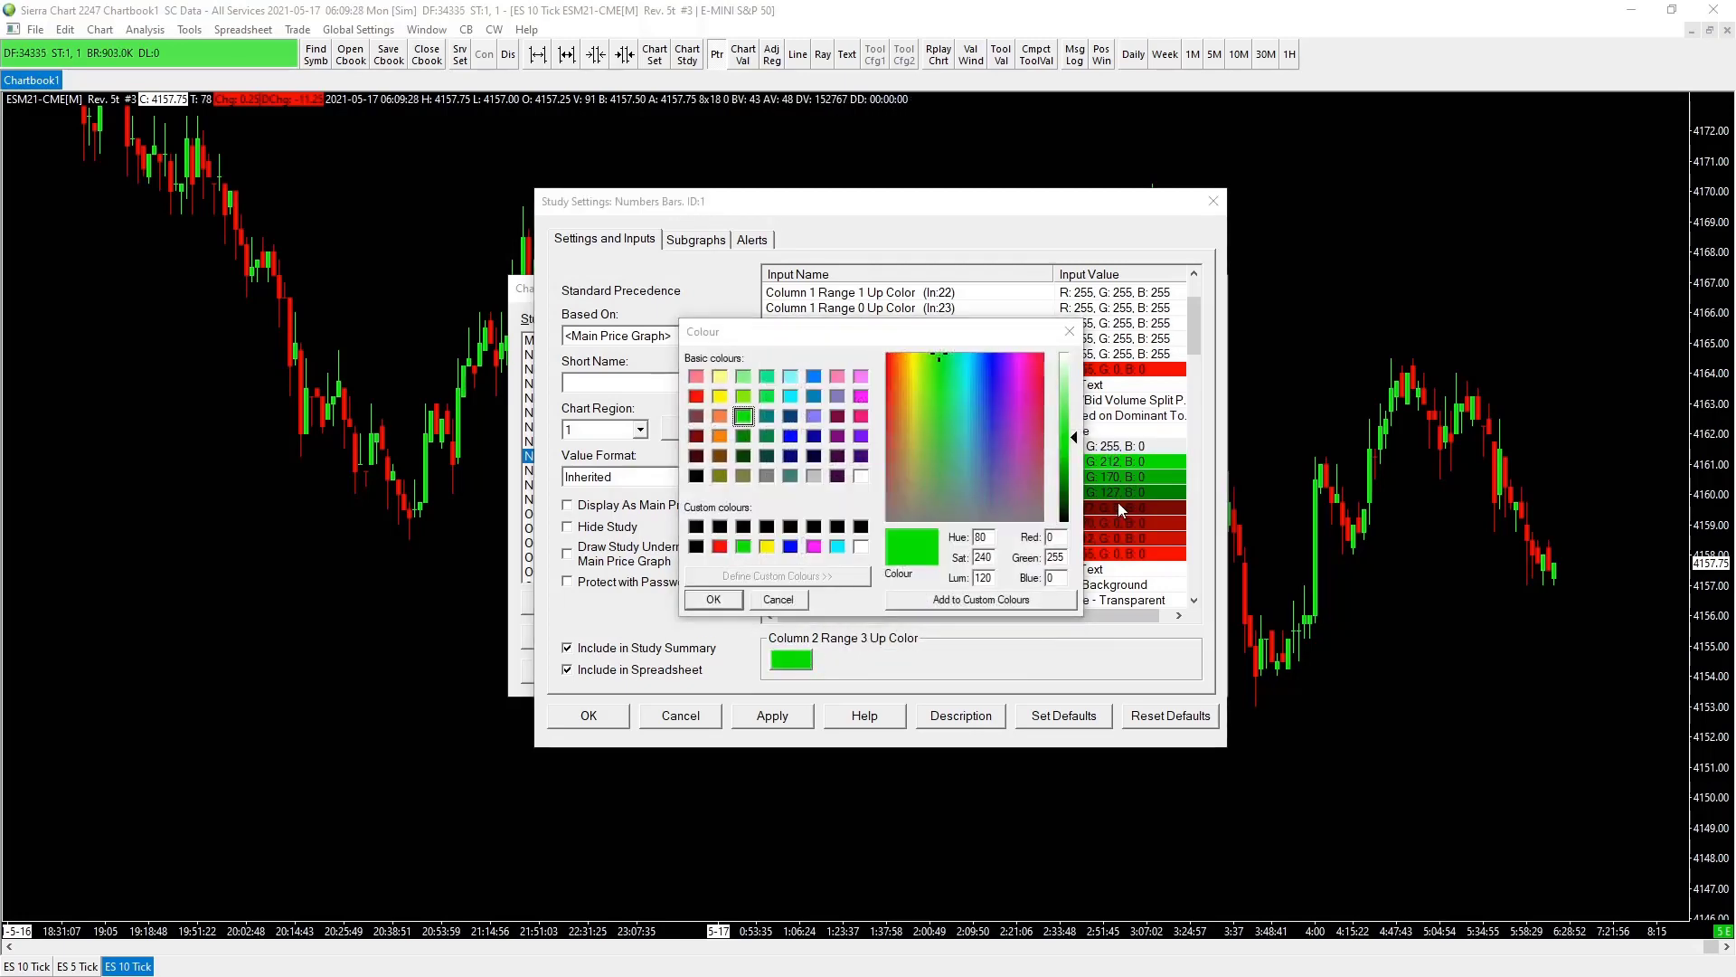
left_click(778, 600)
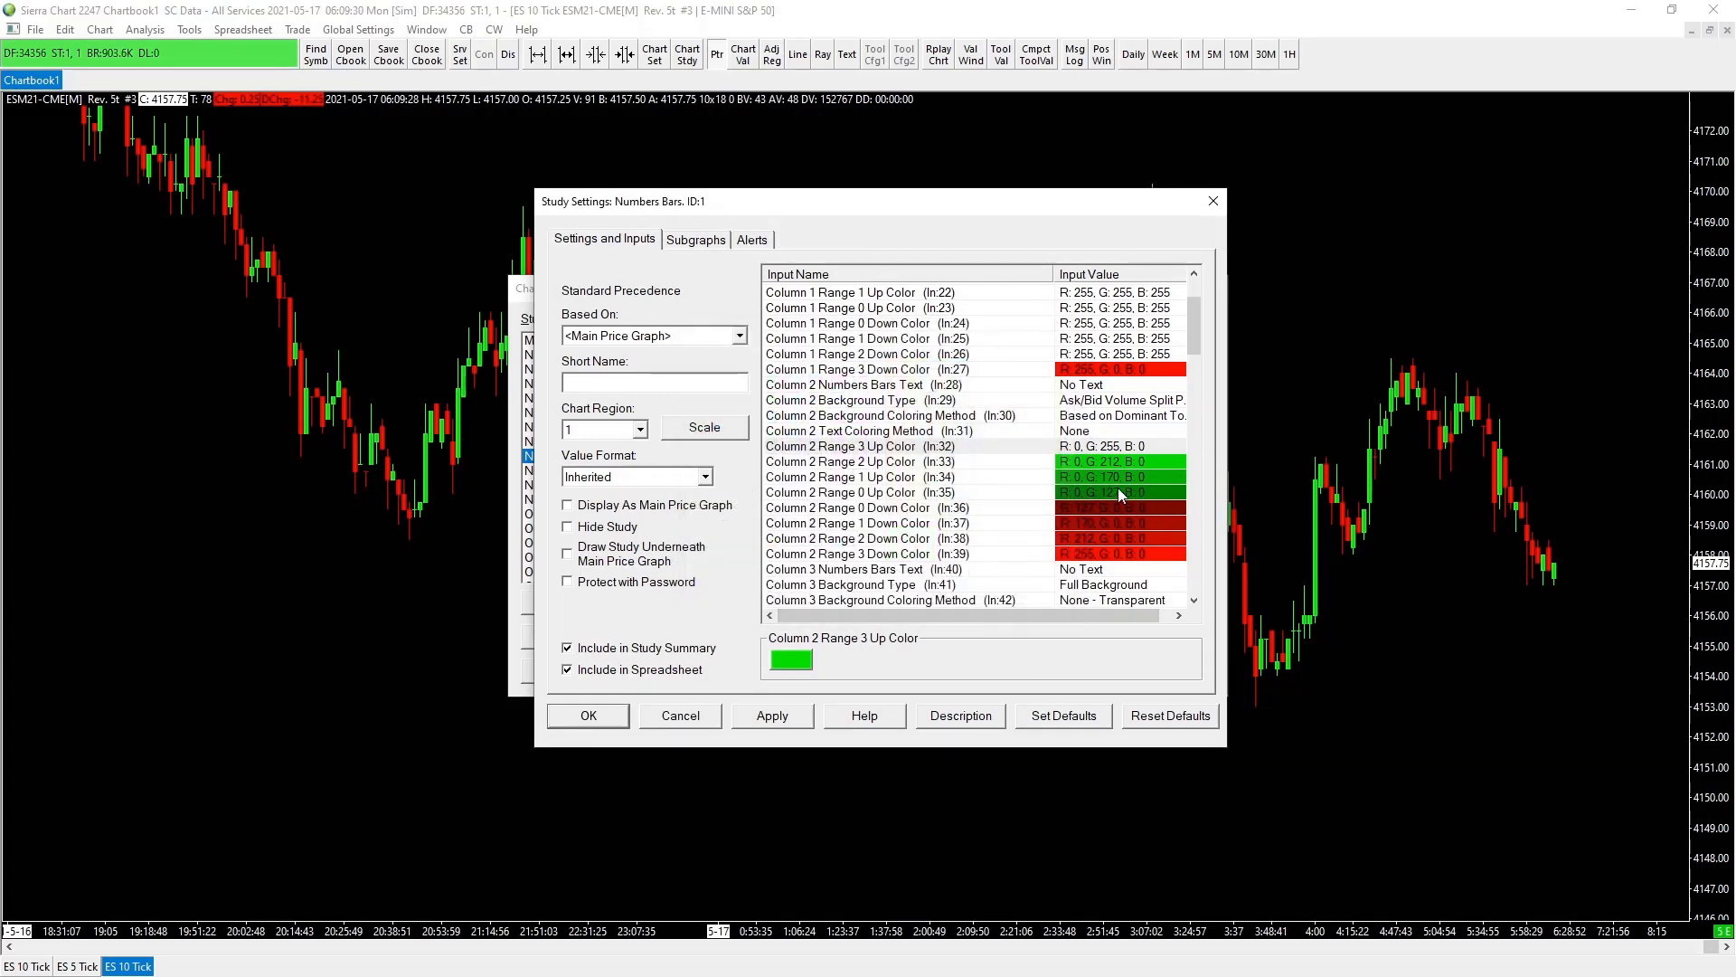
left_click(800, 659)
left_click_drag(1067, 563, 1046, 558)
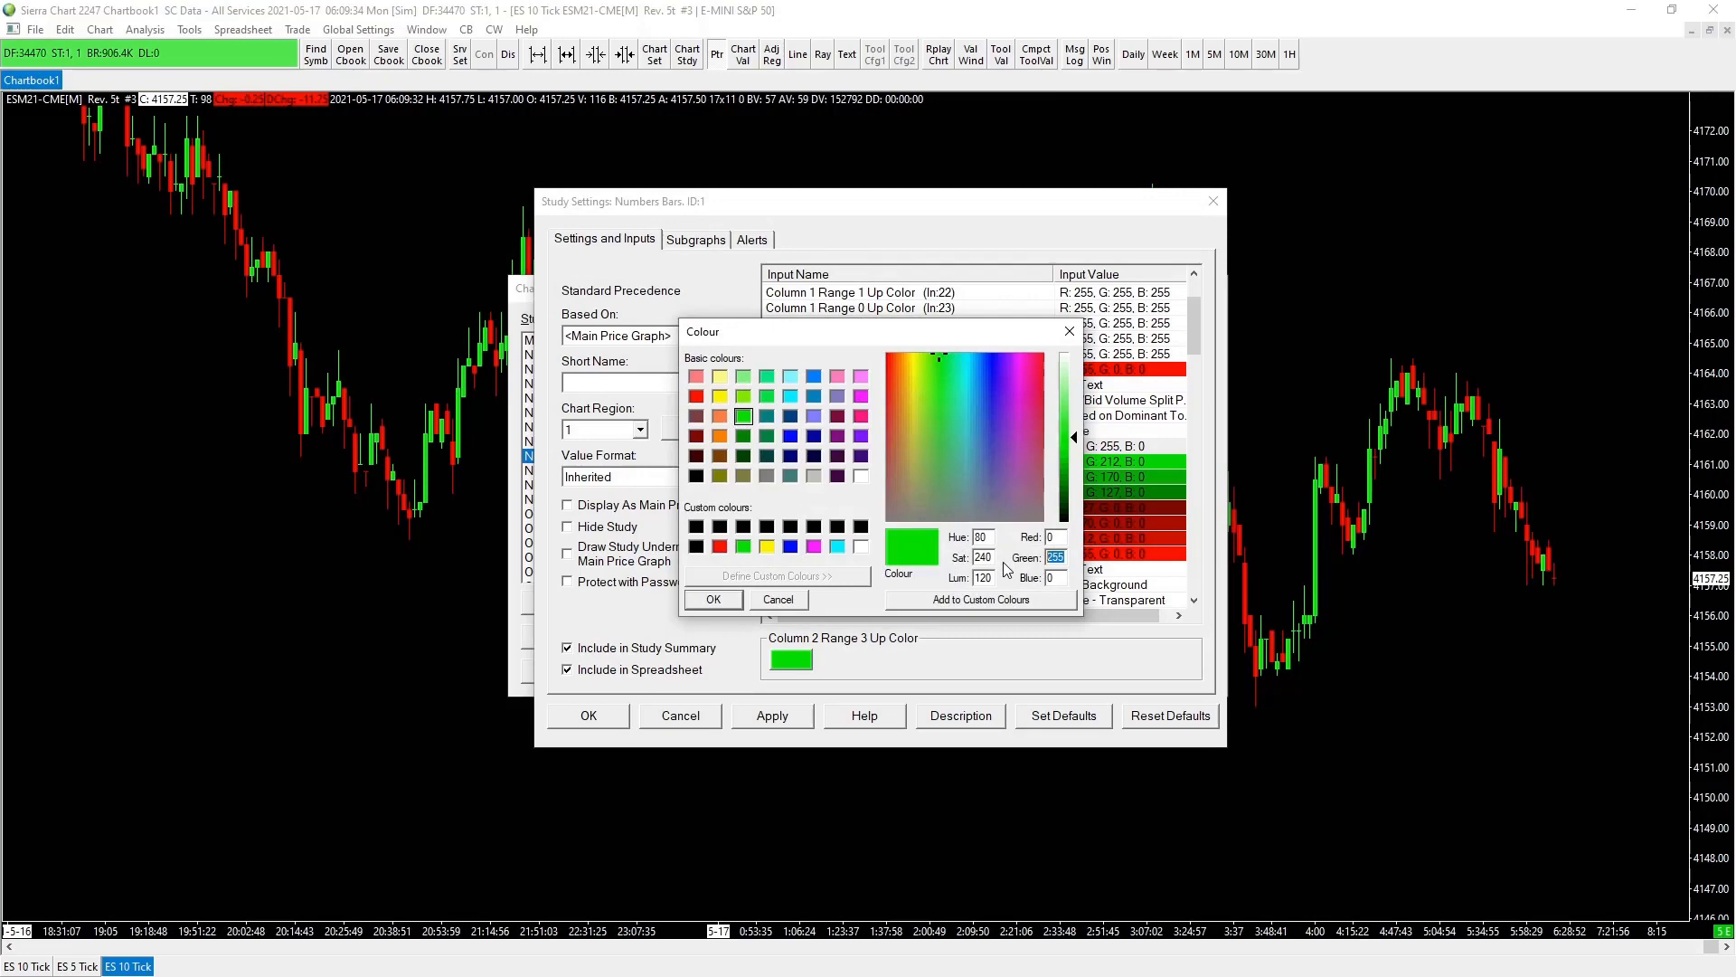
type("127")
left_click(713, 600)
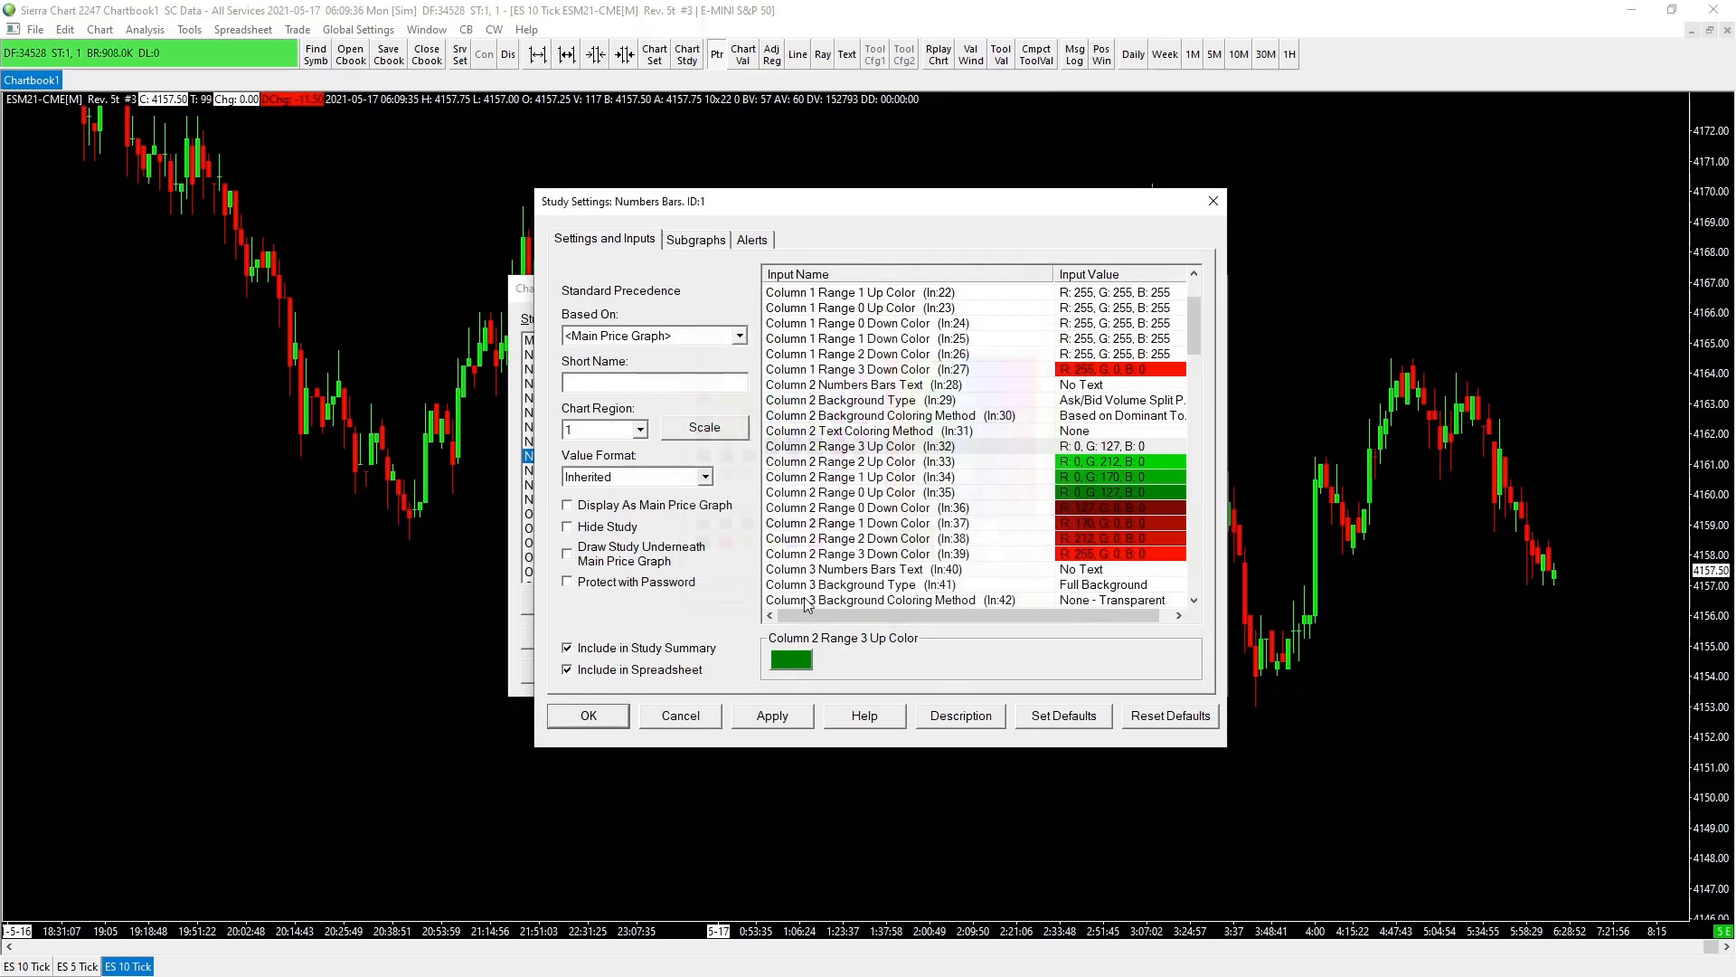
- Change the Column 2 Range 1 Up Color of the Numbers Bars study to dark green (0, 127, 0)
left_click(1101, 477)
left_click(791, 659)
left_click_drag(1041, 561, 1153, 574)
type("170")
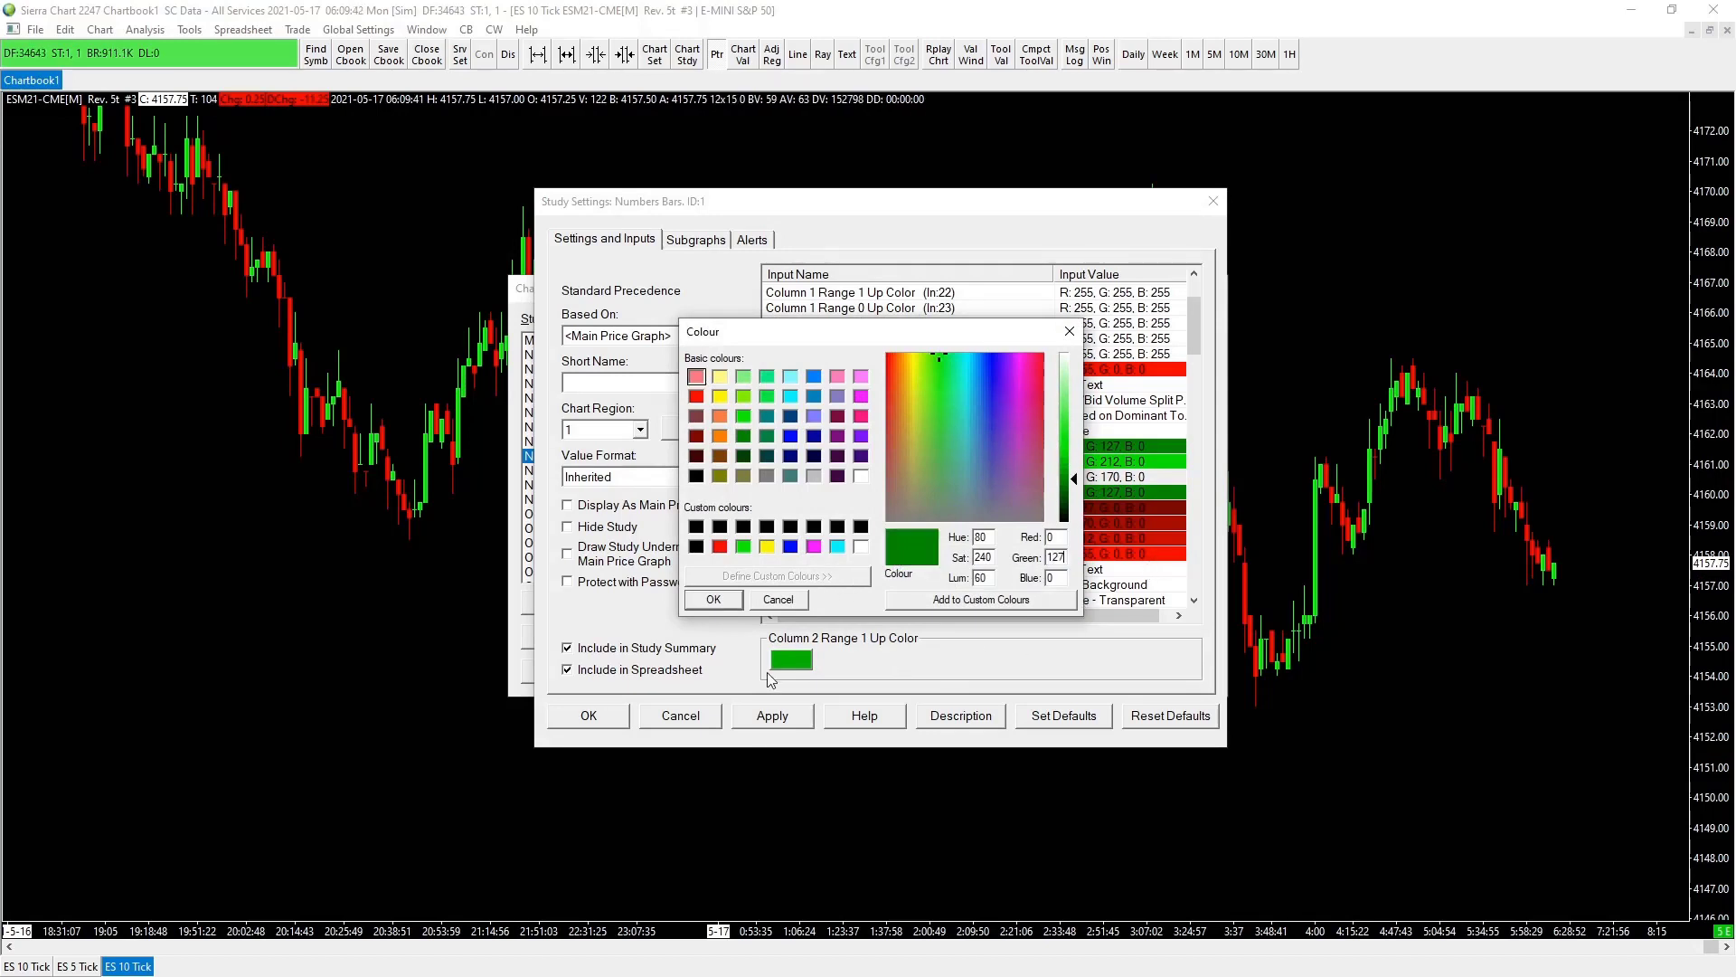
left_click(714, 600)
- Change the Column 2 Range 2 Up Color of the Numbers Bars study to dark green (0, 127, 0)
left_click(1121, 462)
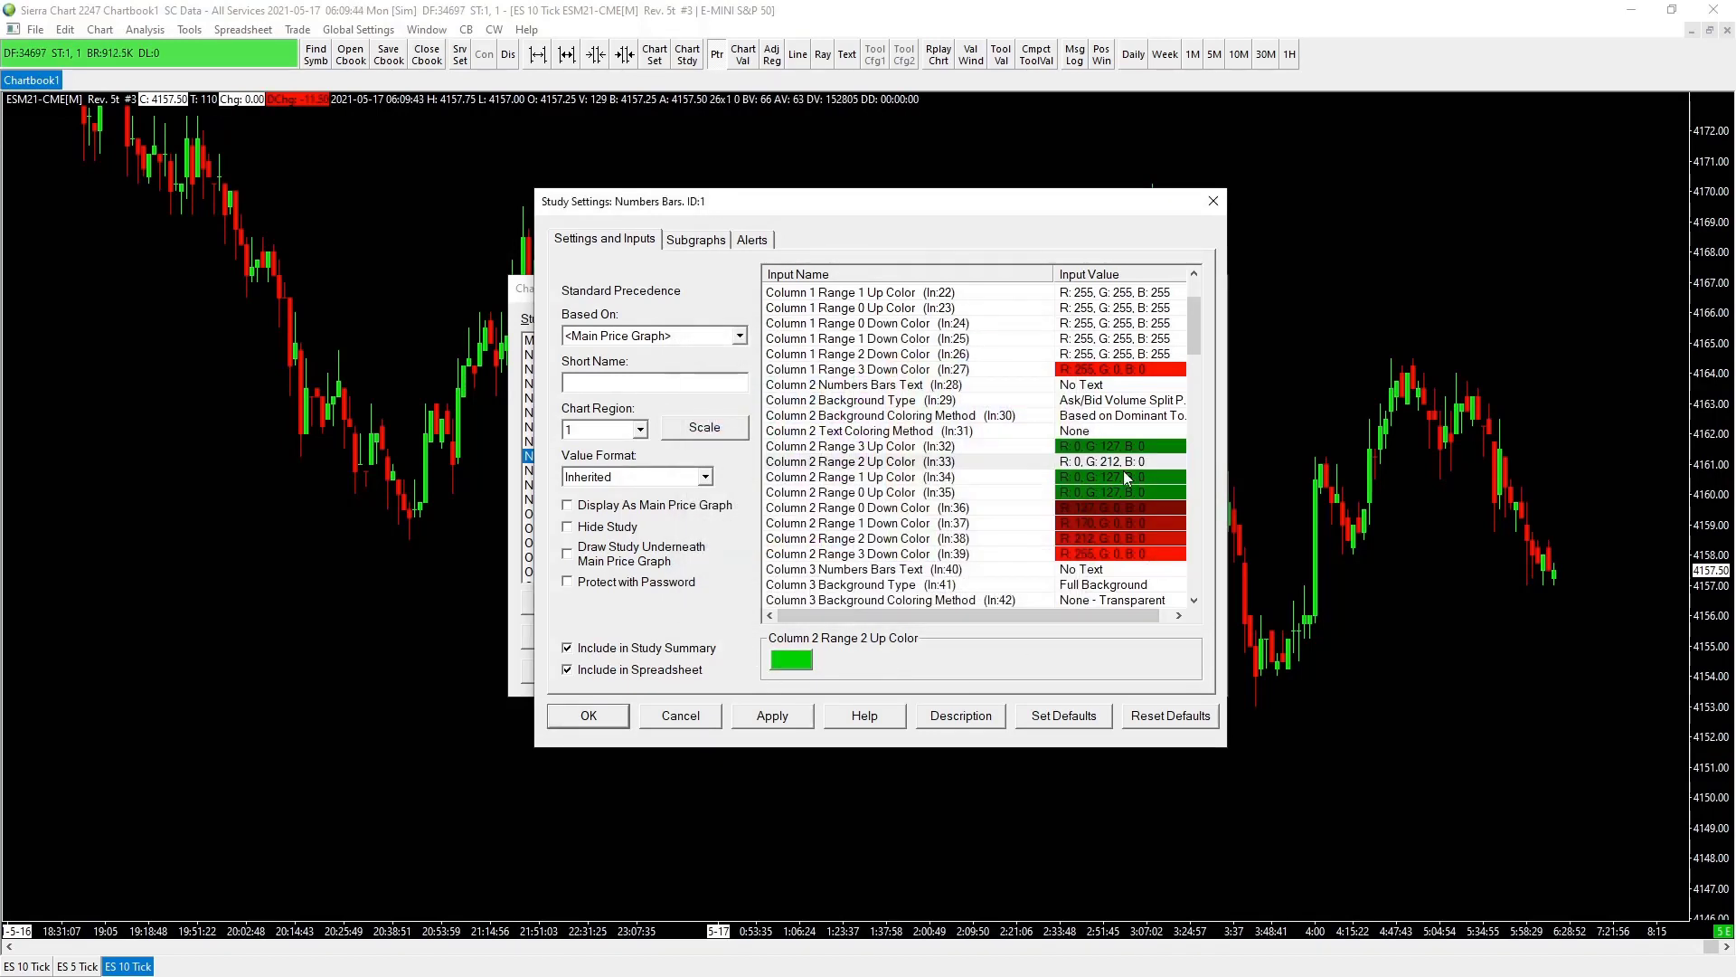
left_click(806, 662)
left_click_drag(1045, 557, 1145, 571)
type("127")
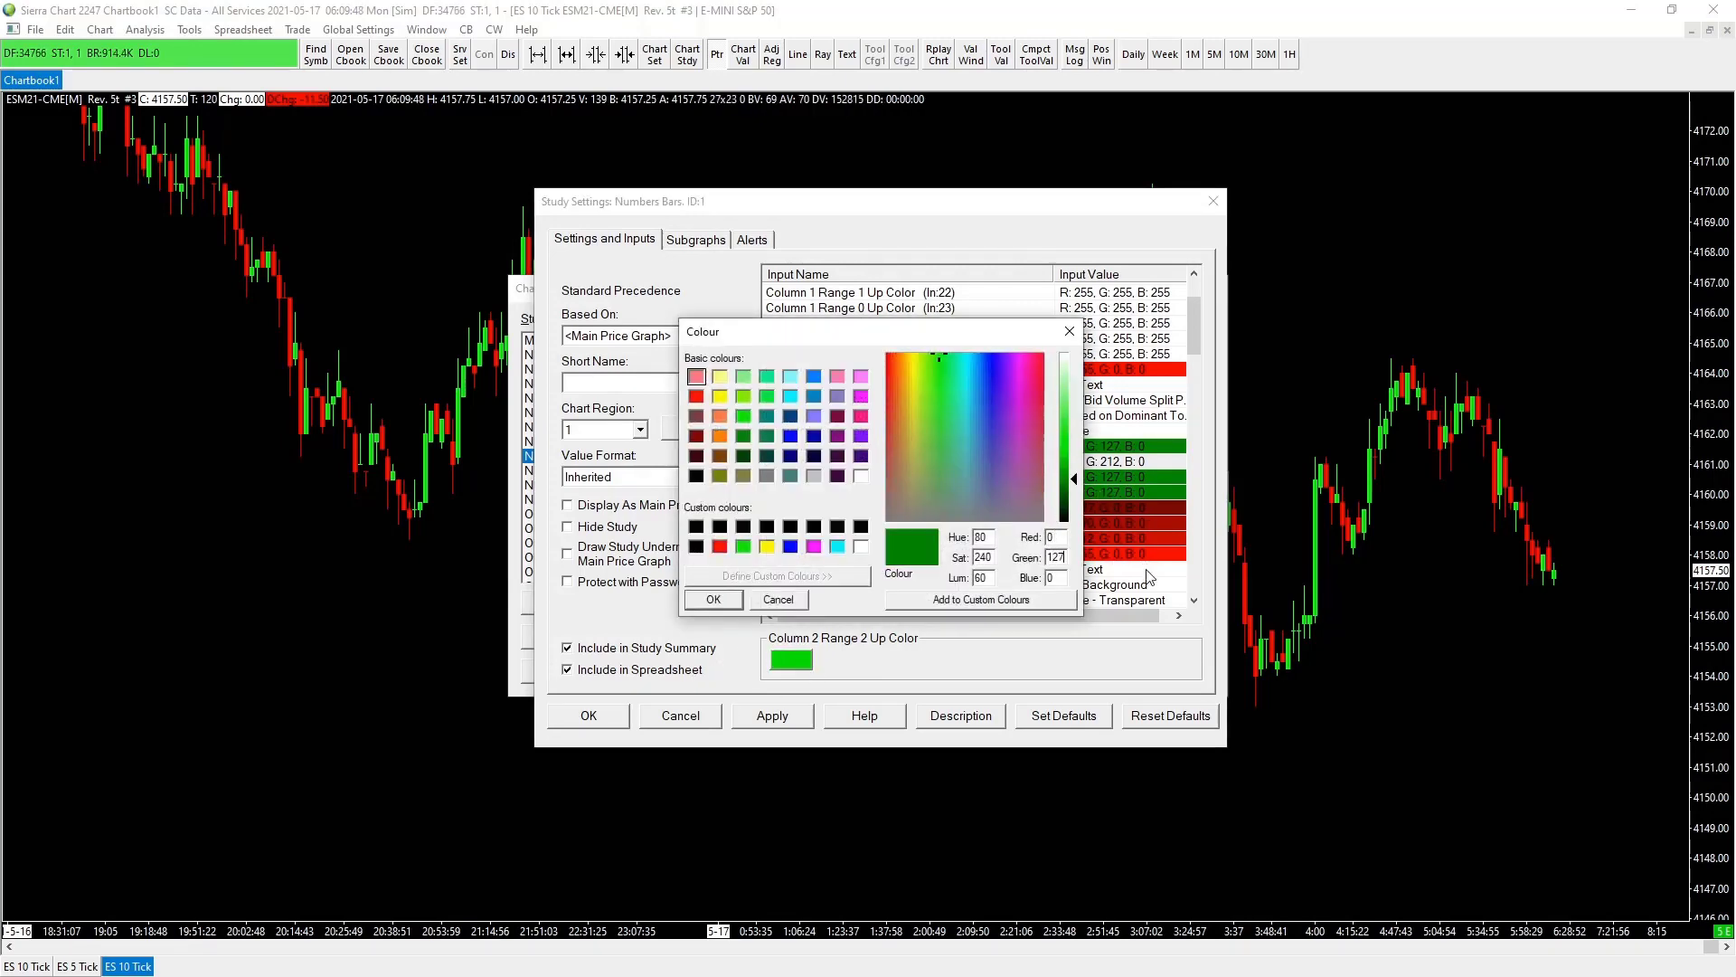
left_click(714, 599)
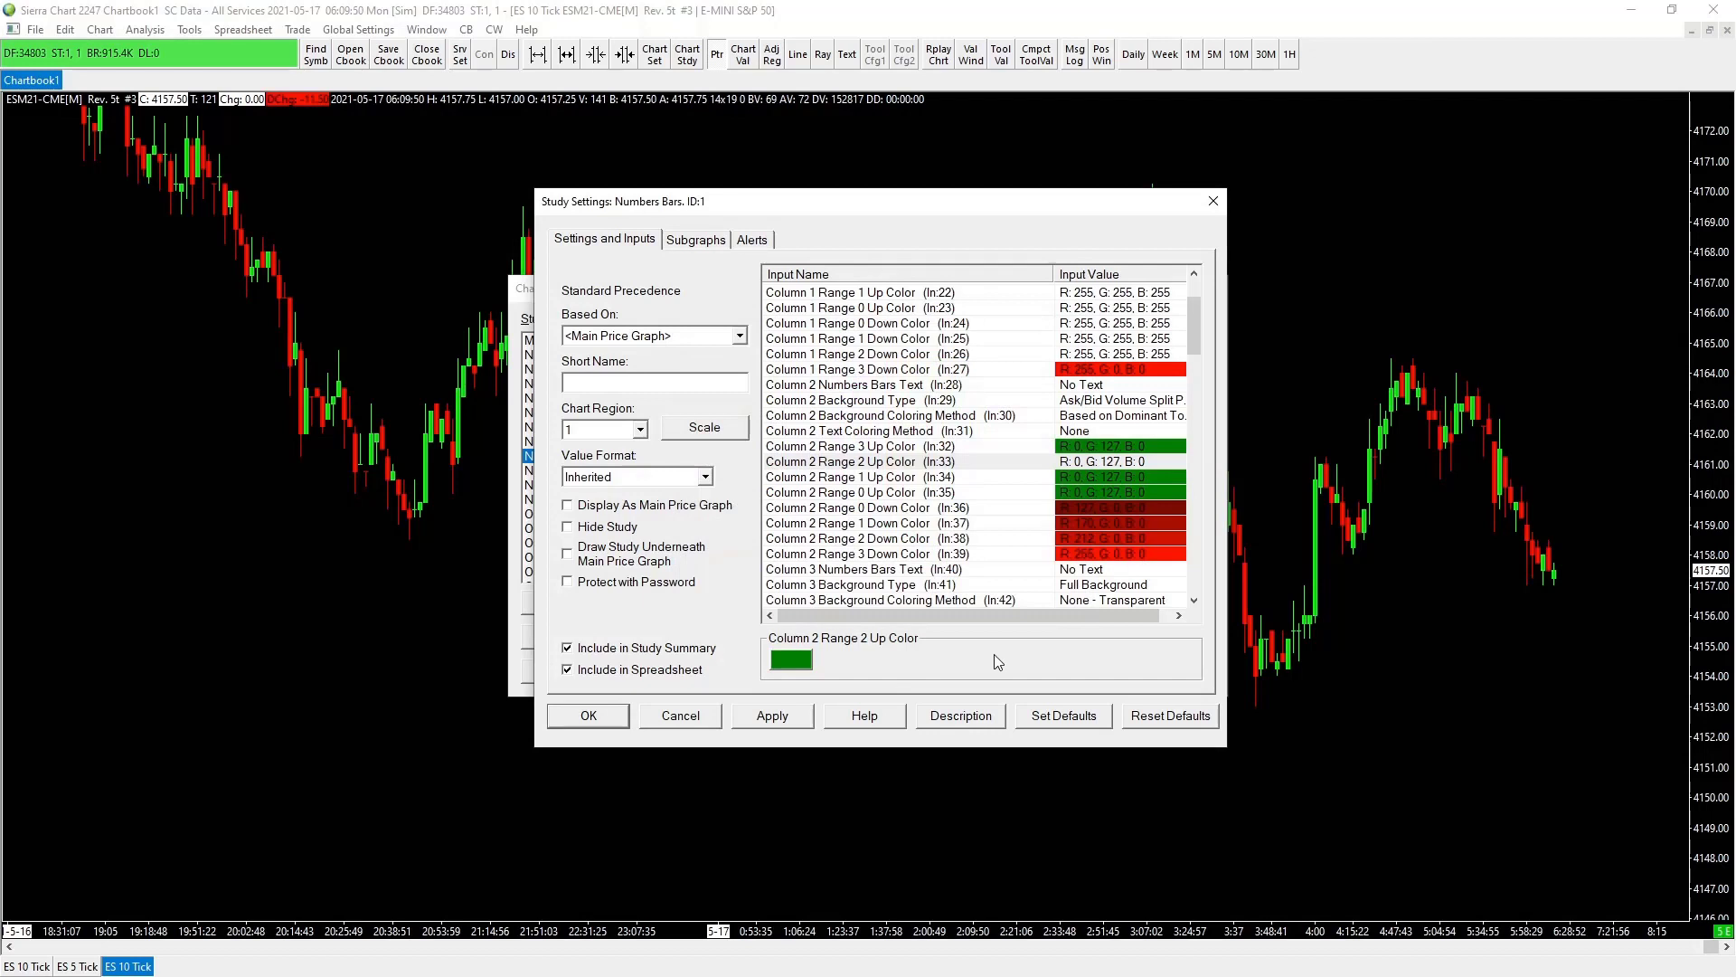
- Change the Column 2 Range 1 Down Color of the Numbers Bars study to dark red (127, 0, 0)
scroll(1177, 601, "down", 1)
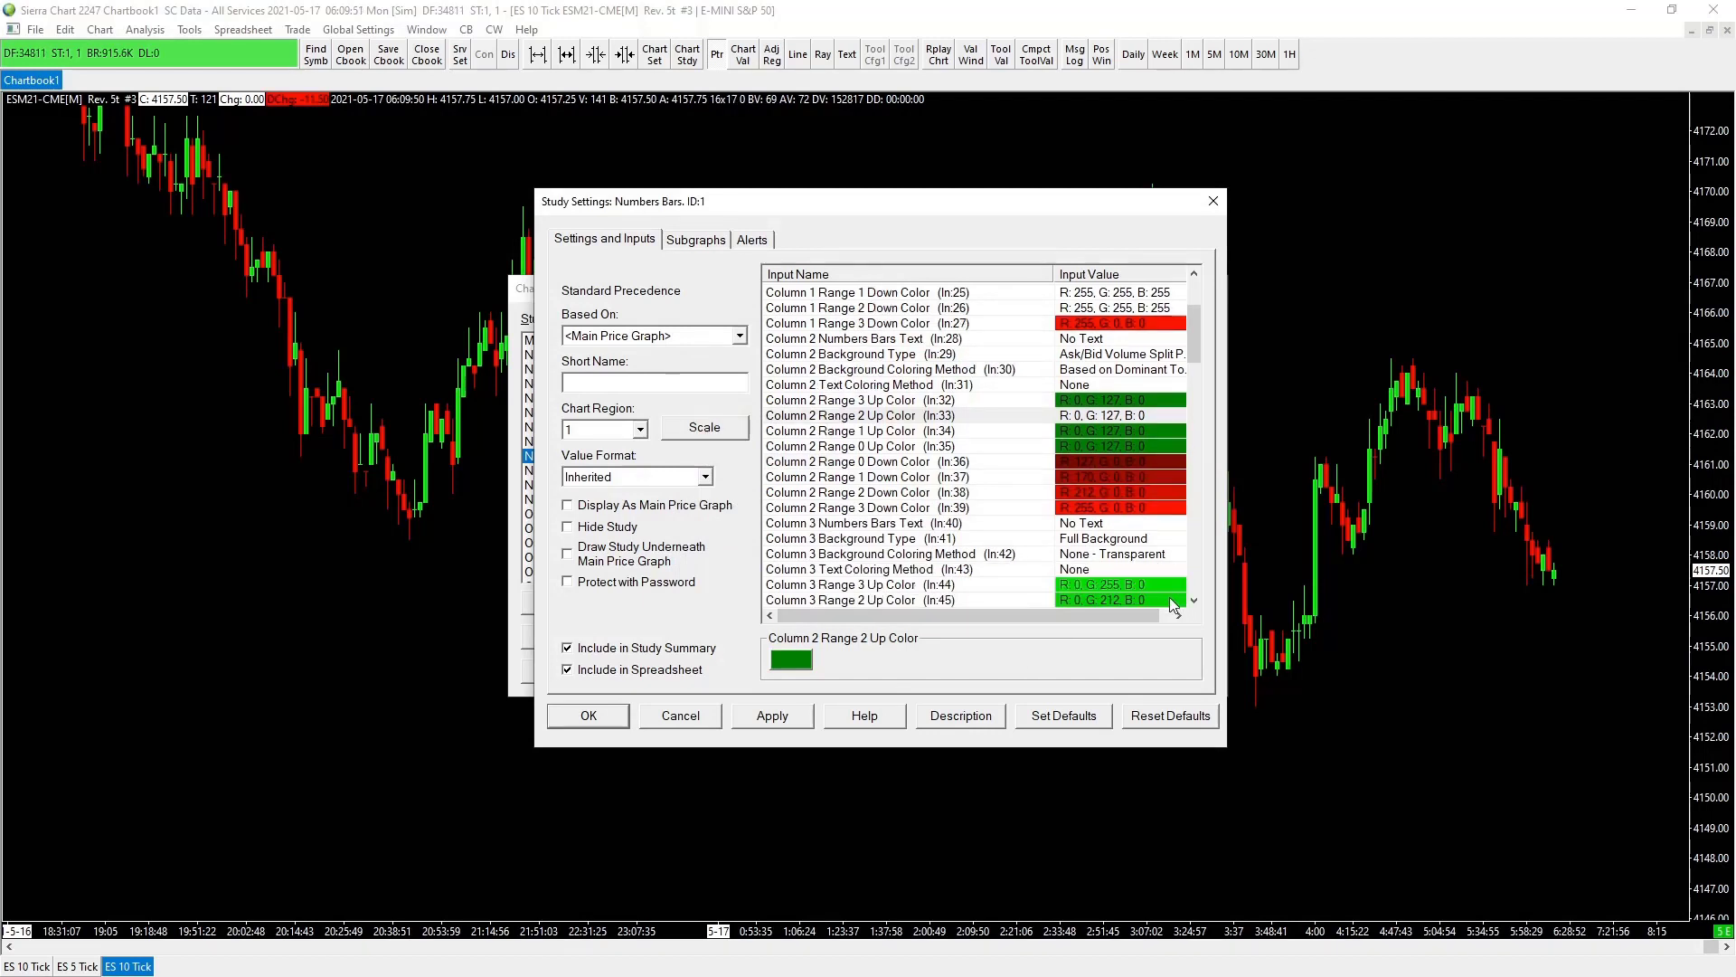
left_click(1105, 463)
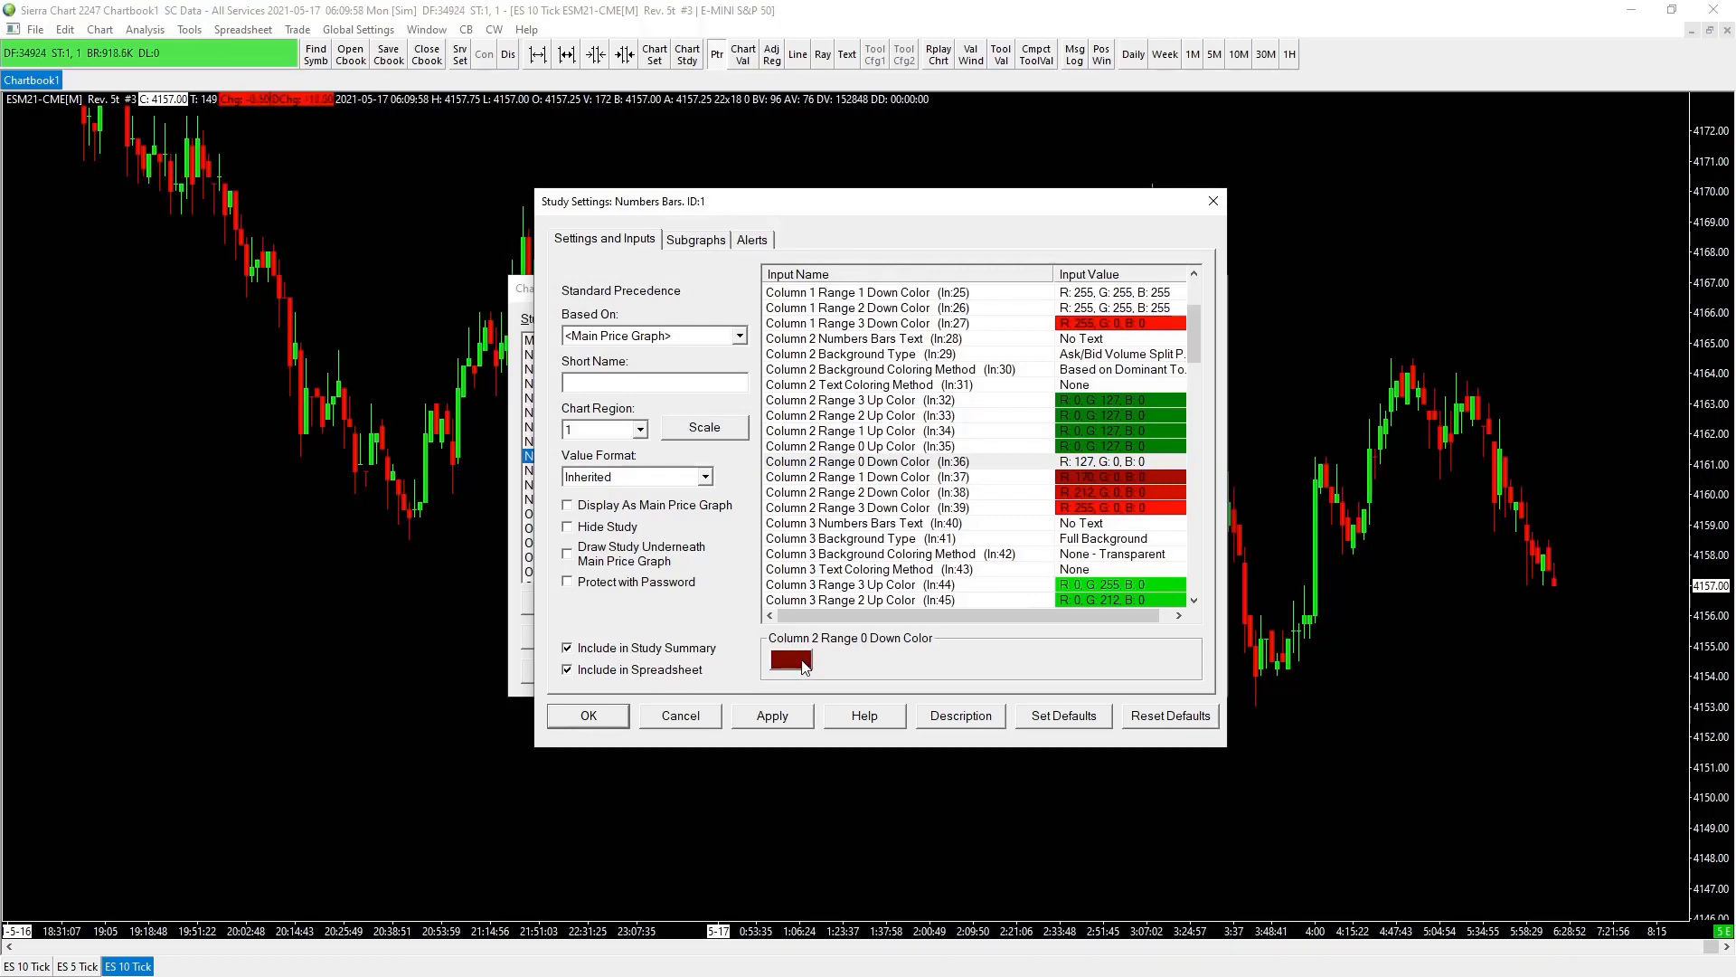
left_click(1081, 477)
left_click(1081, 476)
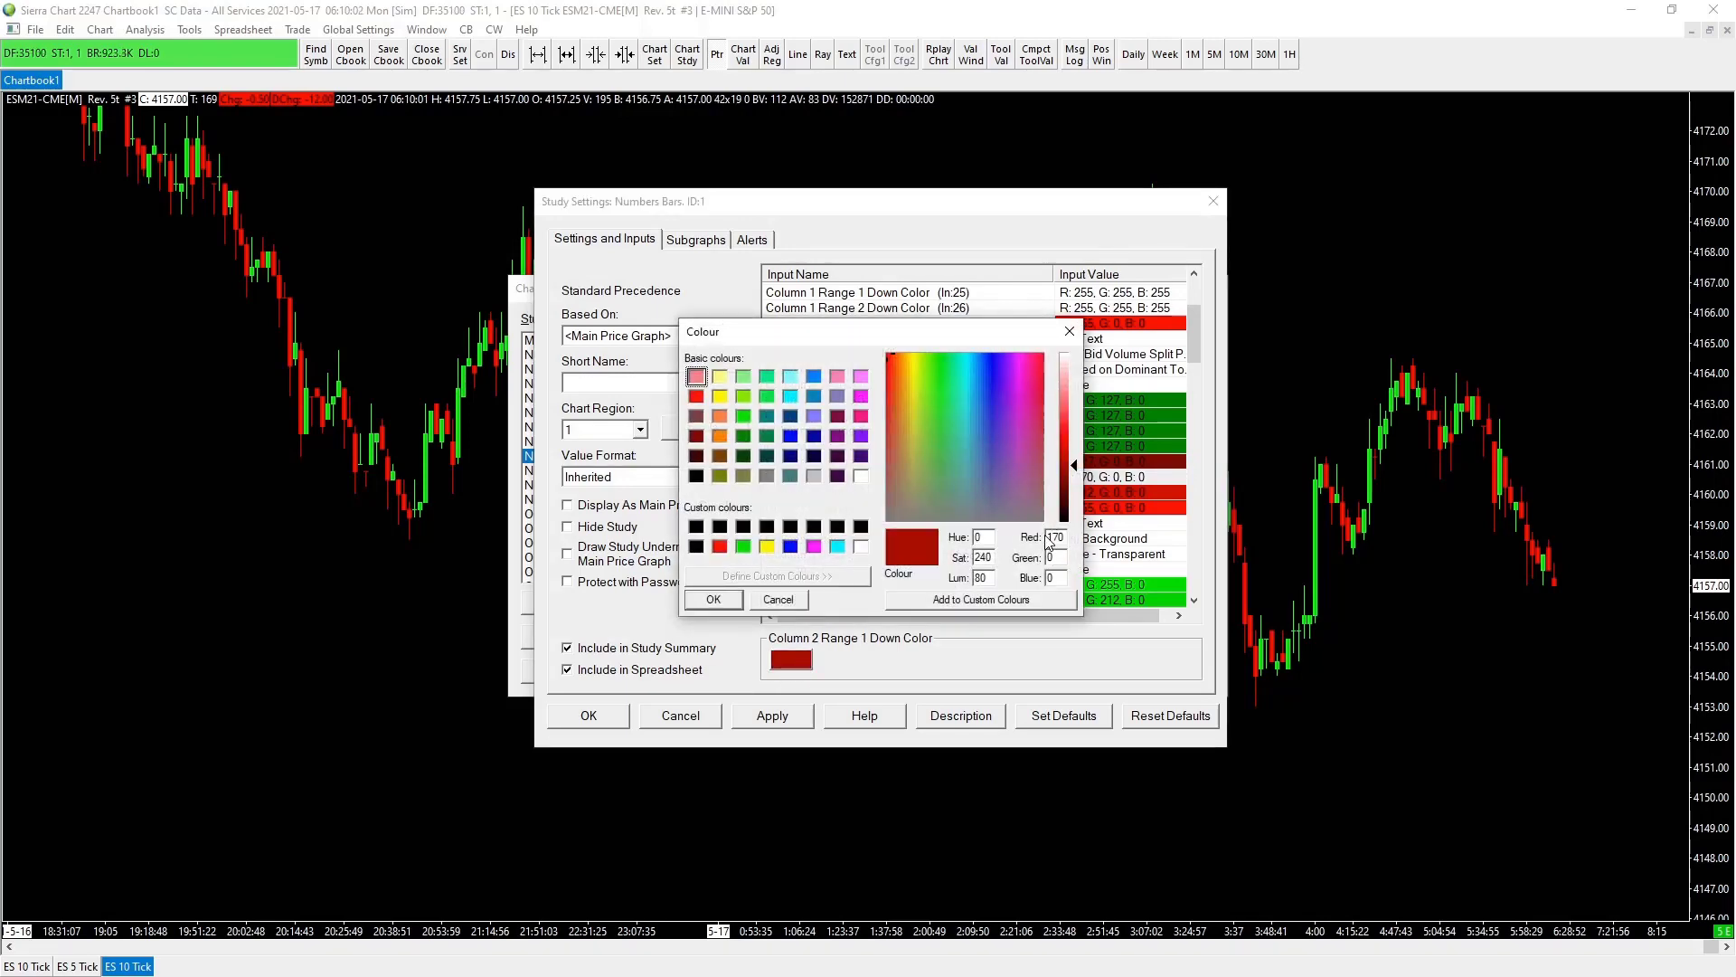
double_click(1054, 535)
type("127")
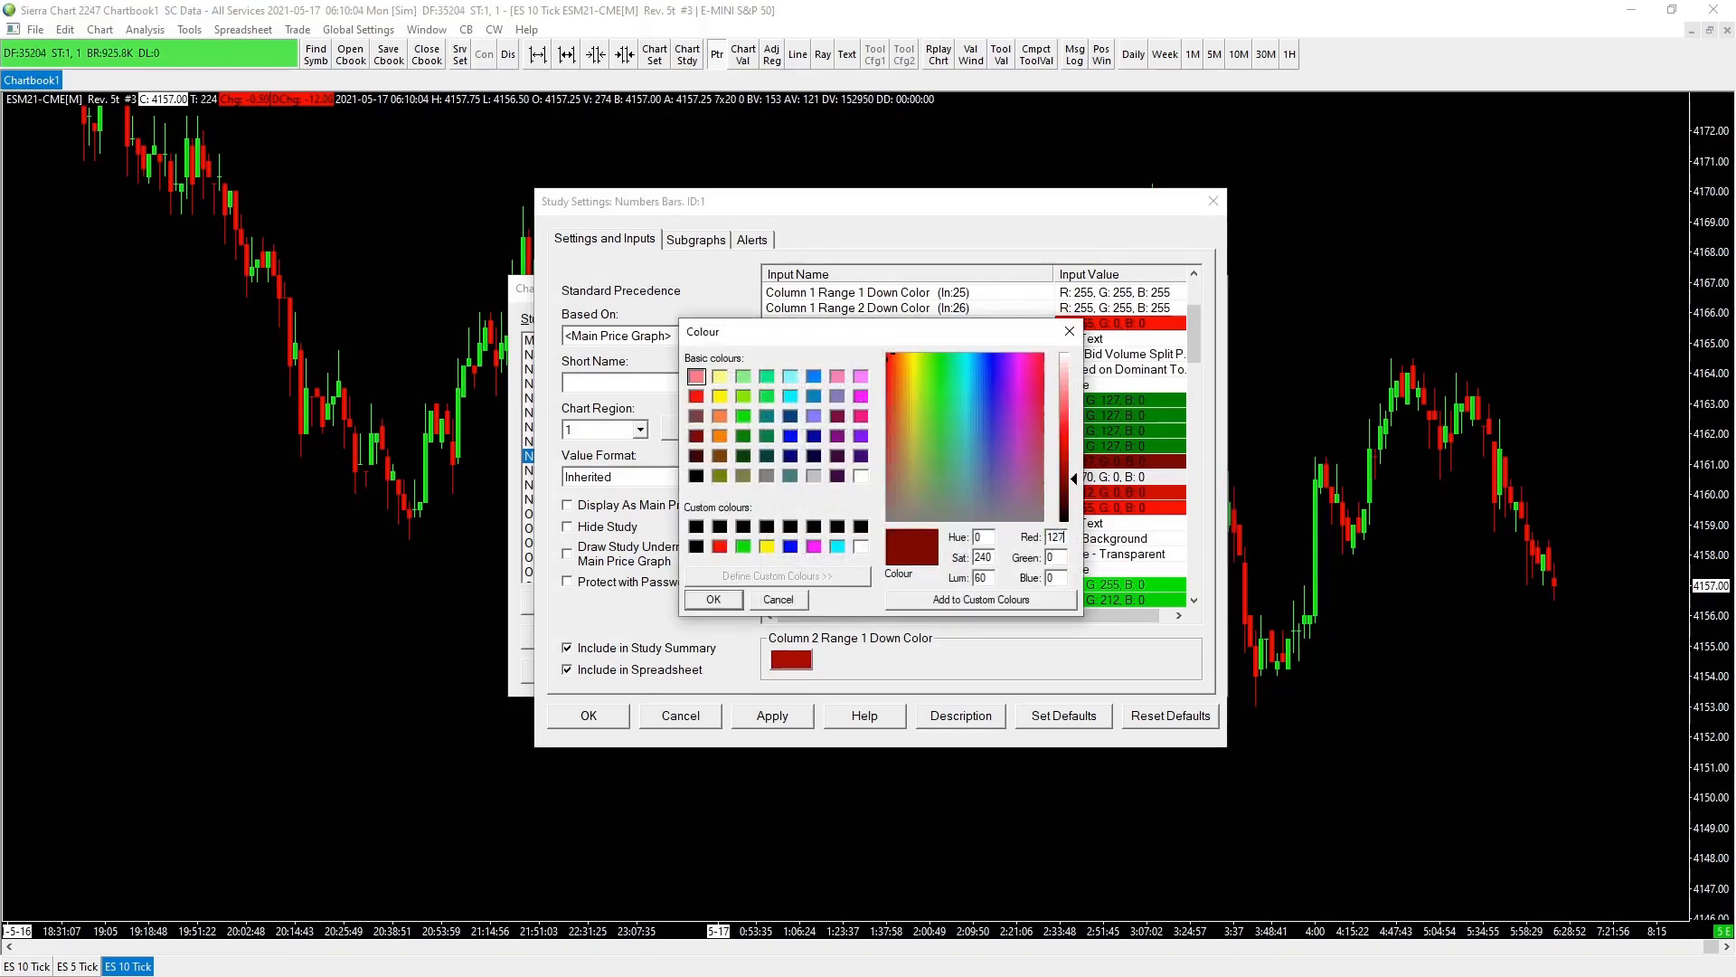
left_click(714, 599)
- Change the Column 2 Range 2 Down Color of the Numbers Bars study to dark red (127, 0, 0)
left_click(1081, 491)
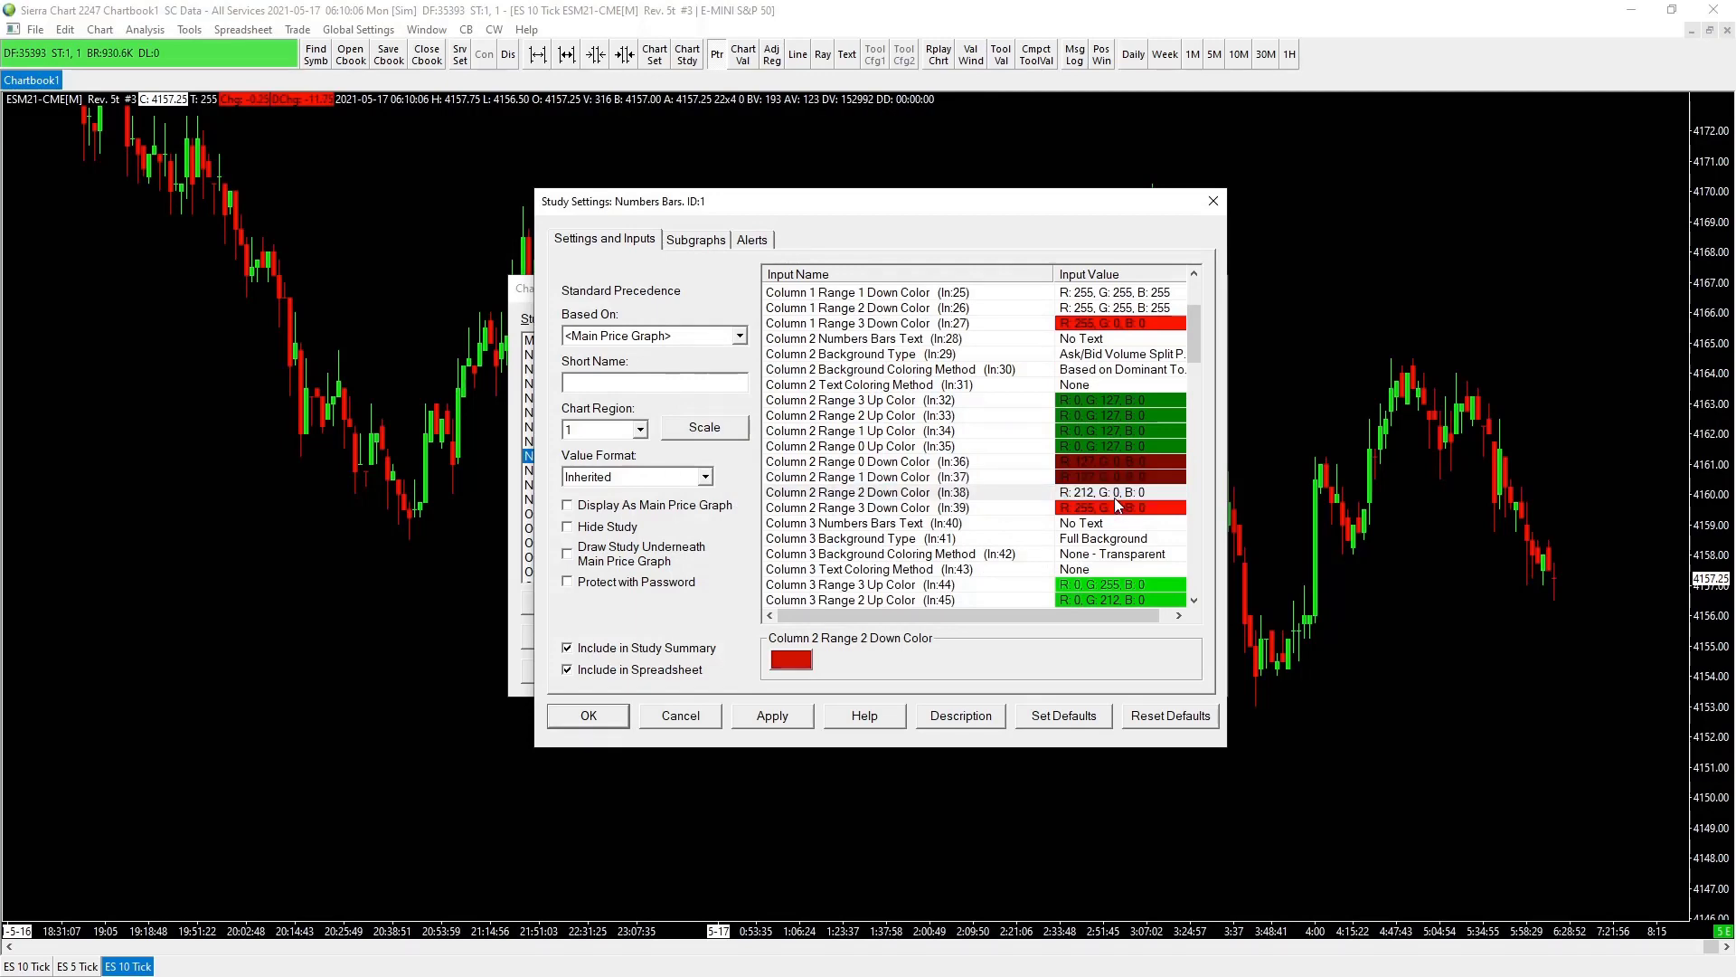
left_click(790, 659)
double_click(1055, 536)
type("12")
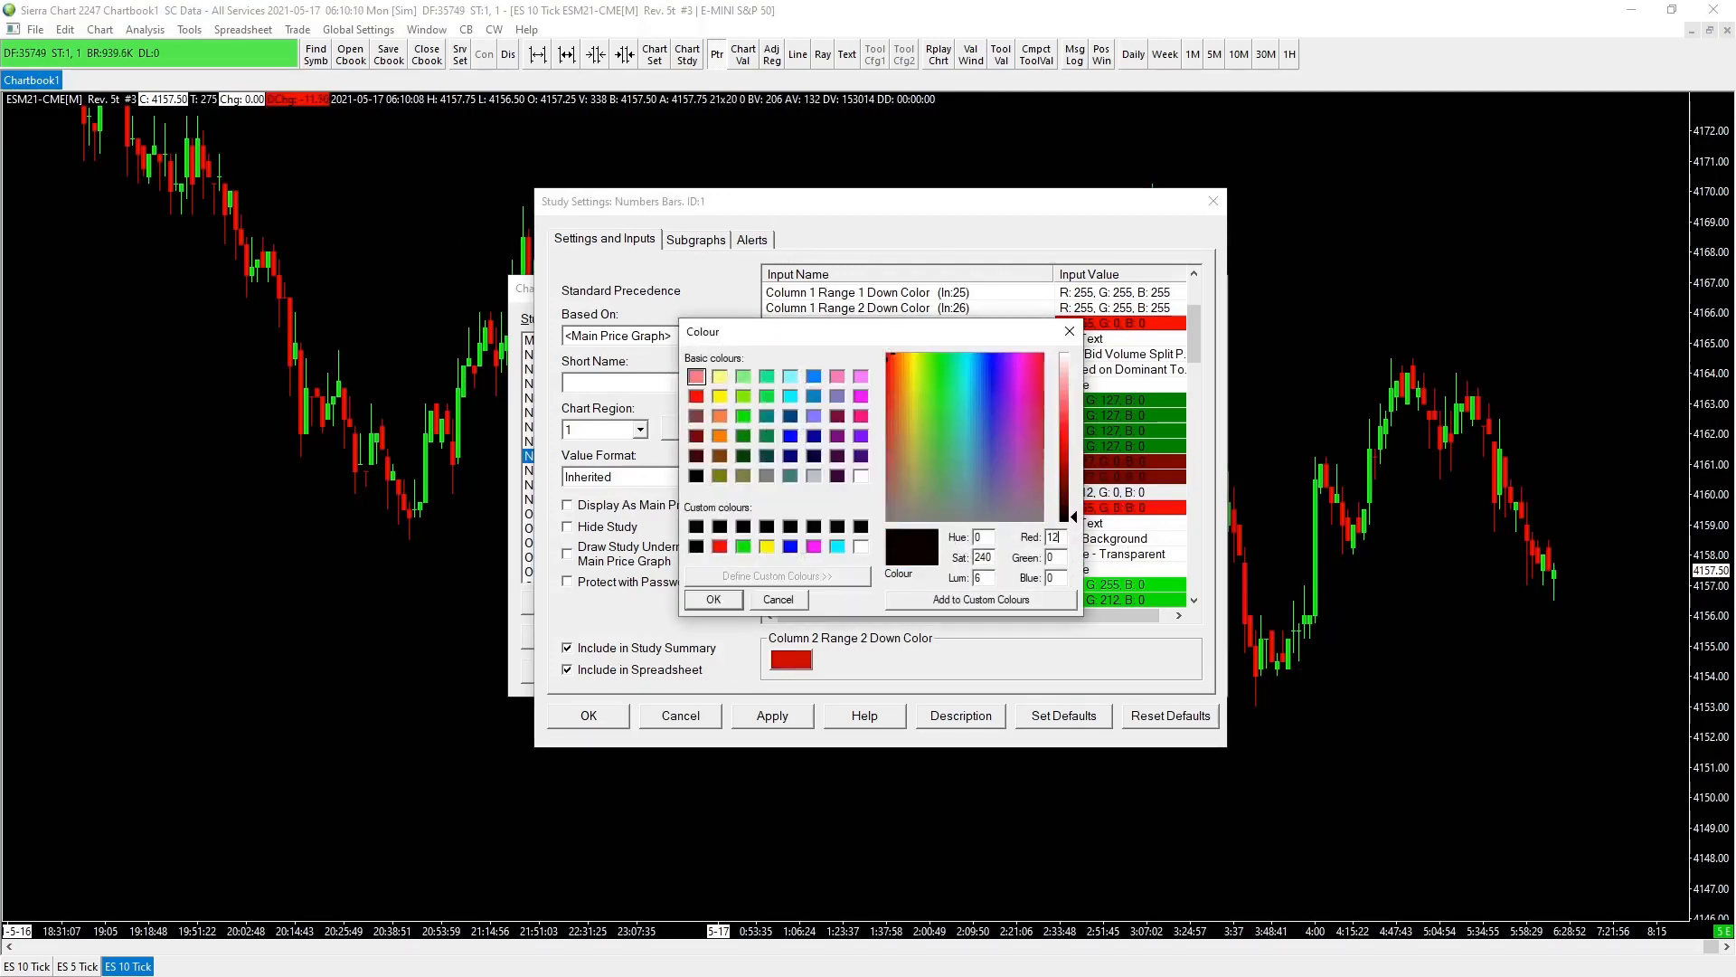
type("7")
left_click(713, 600)
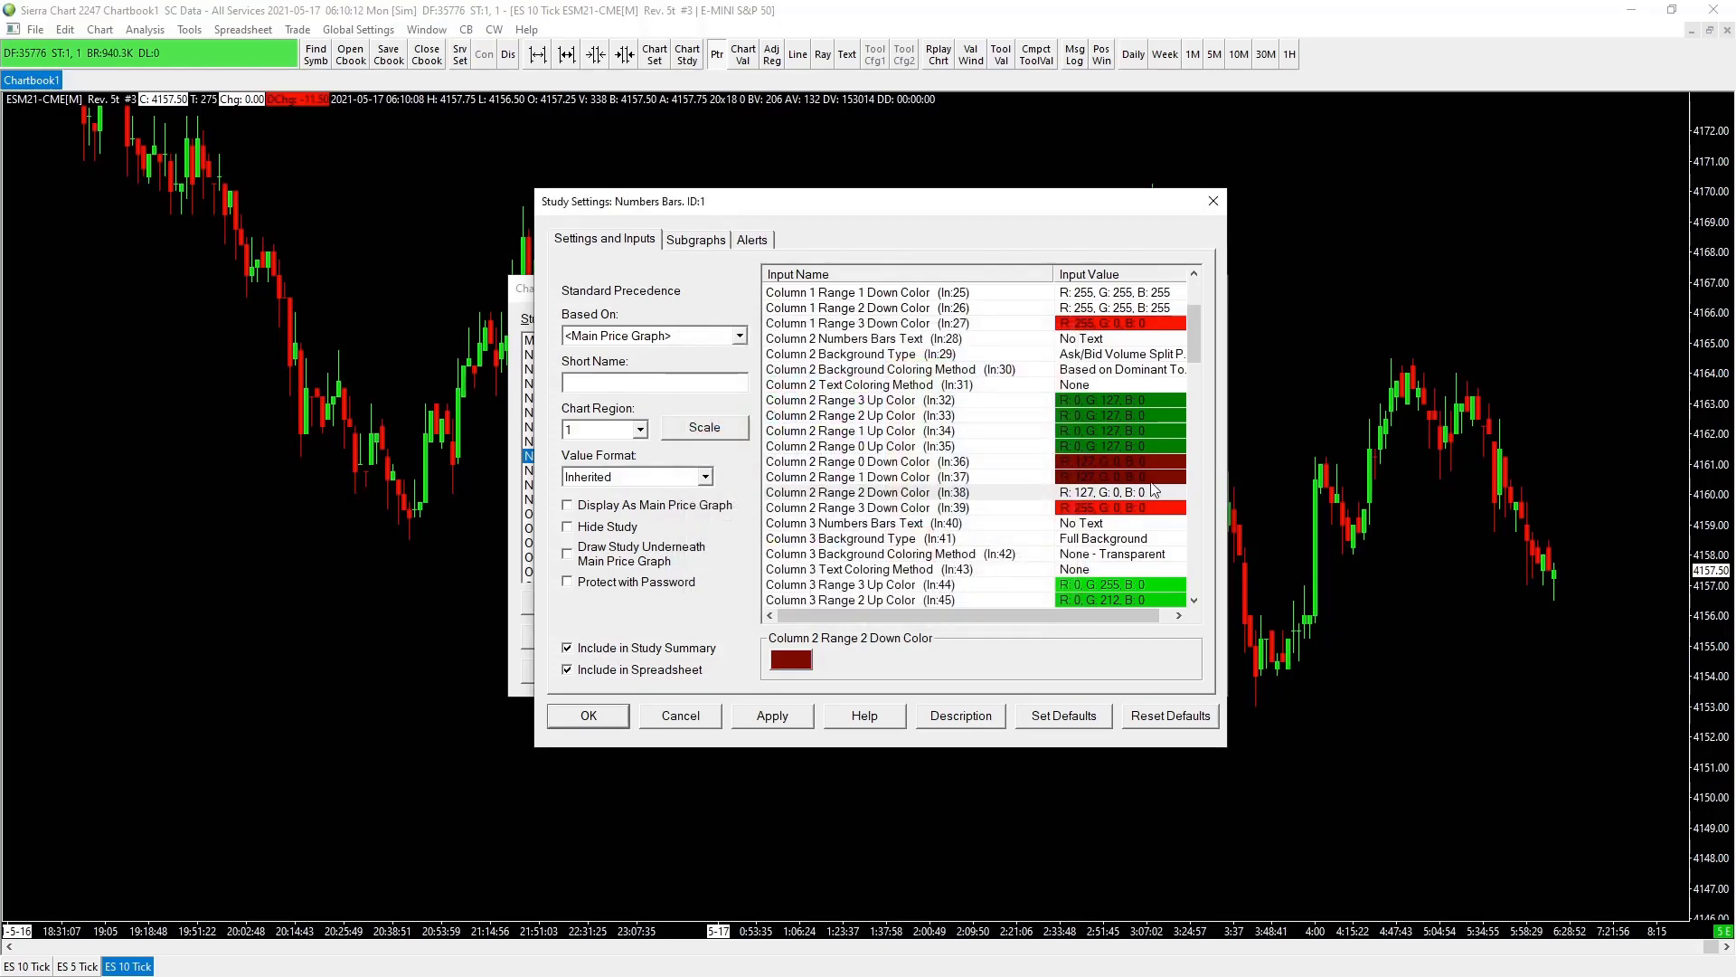
- Change the Column 2 Range 3 Down Color of the Numbers Bars study to a red value of 27 (27, 0, 0)
left_click(949, 507)
left_click(787, 660)
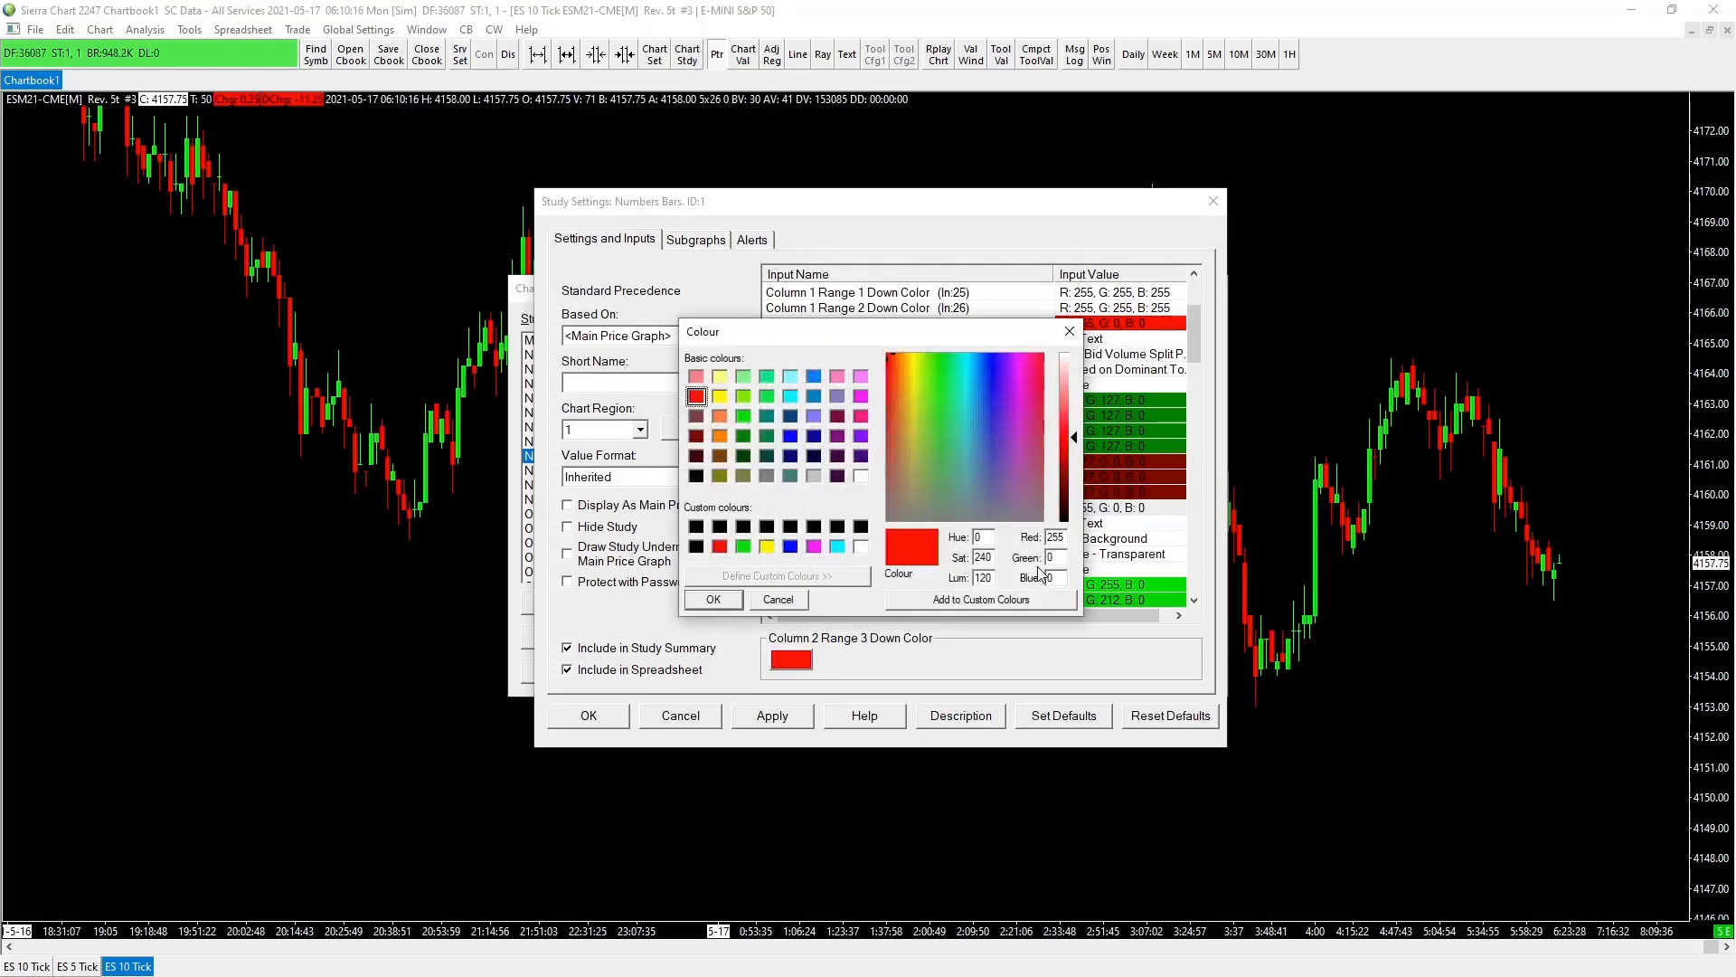
double_click(1052, 538)
type("27")
left_click(714, 599)
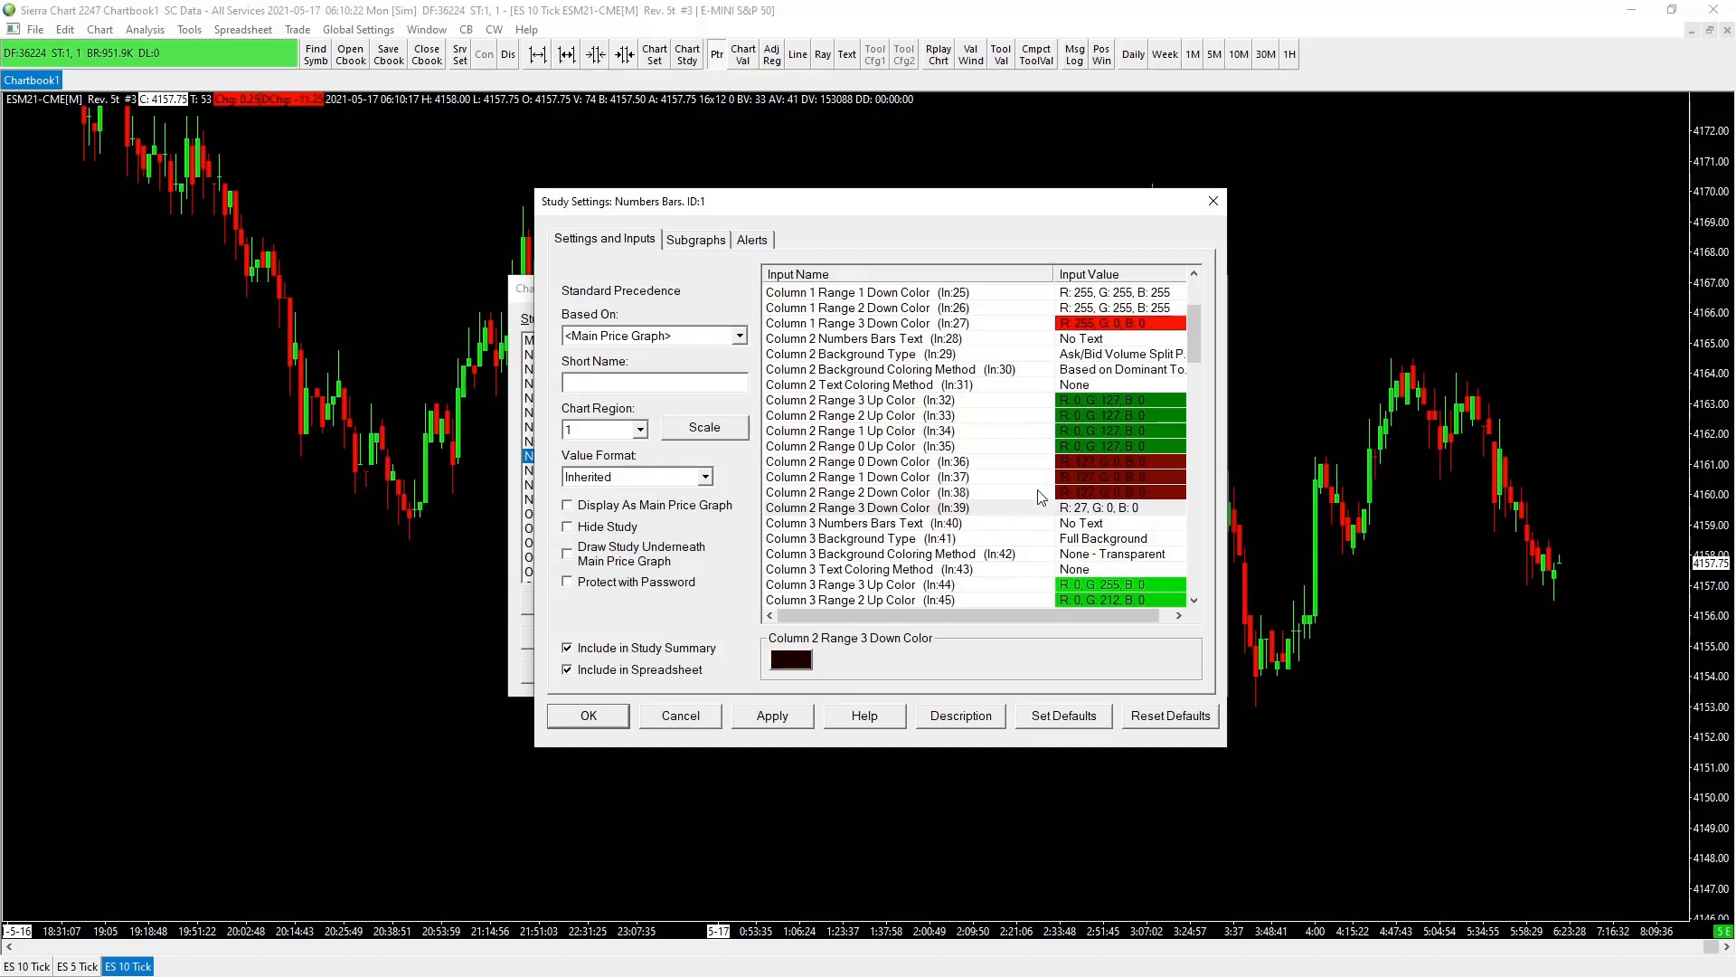
- Review the Column 3, Pullback Column, highlight and open/close marker inputs of the Numbers Bars study
scroll(1040, 496, "down", 1)
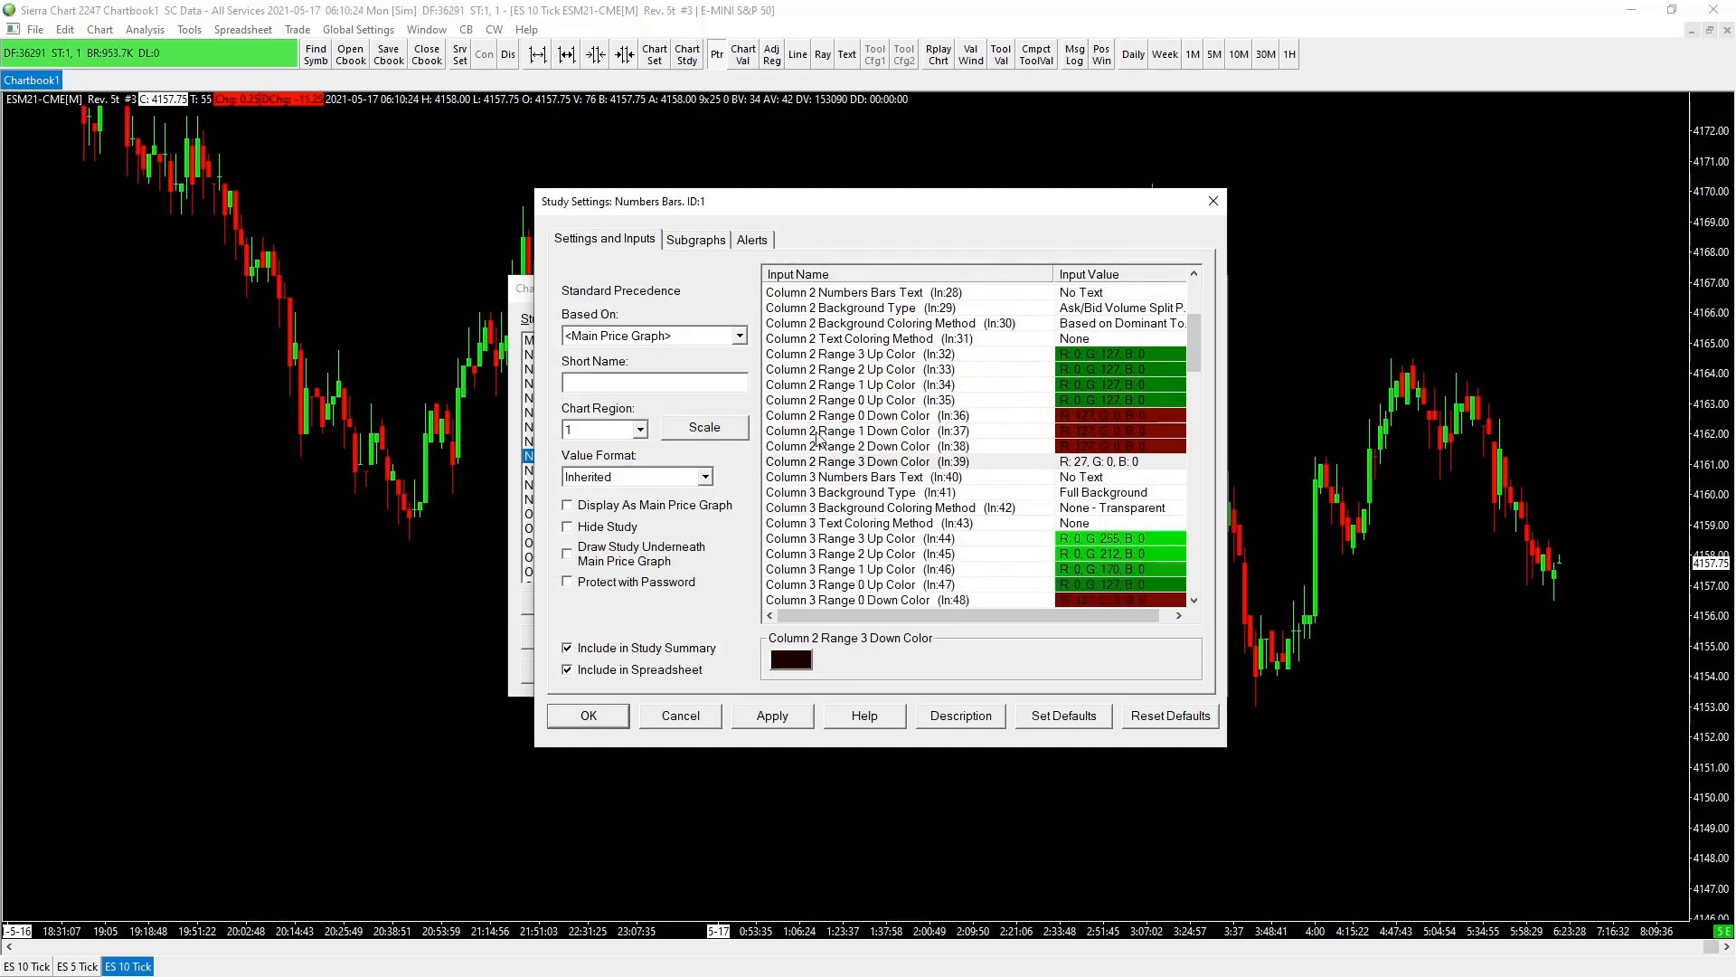
scroll(991, 509, "down", 1)
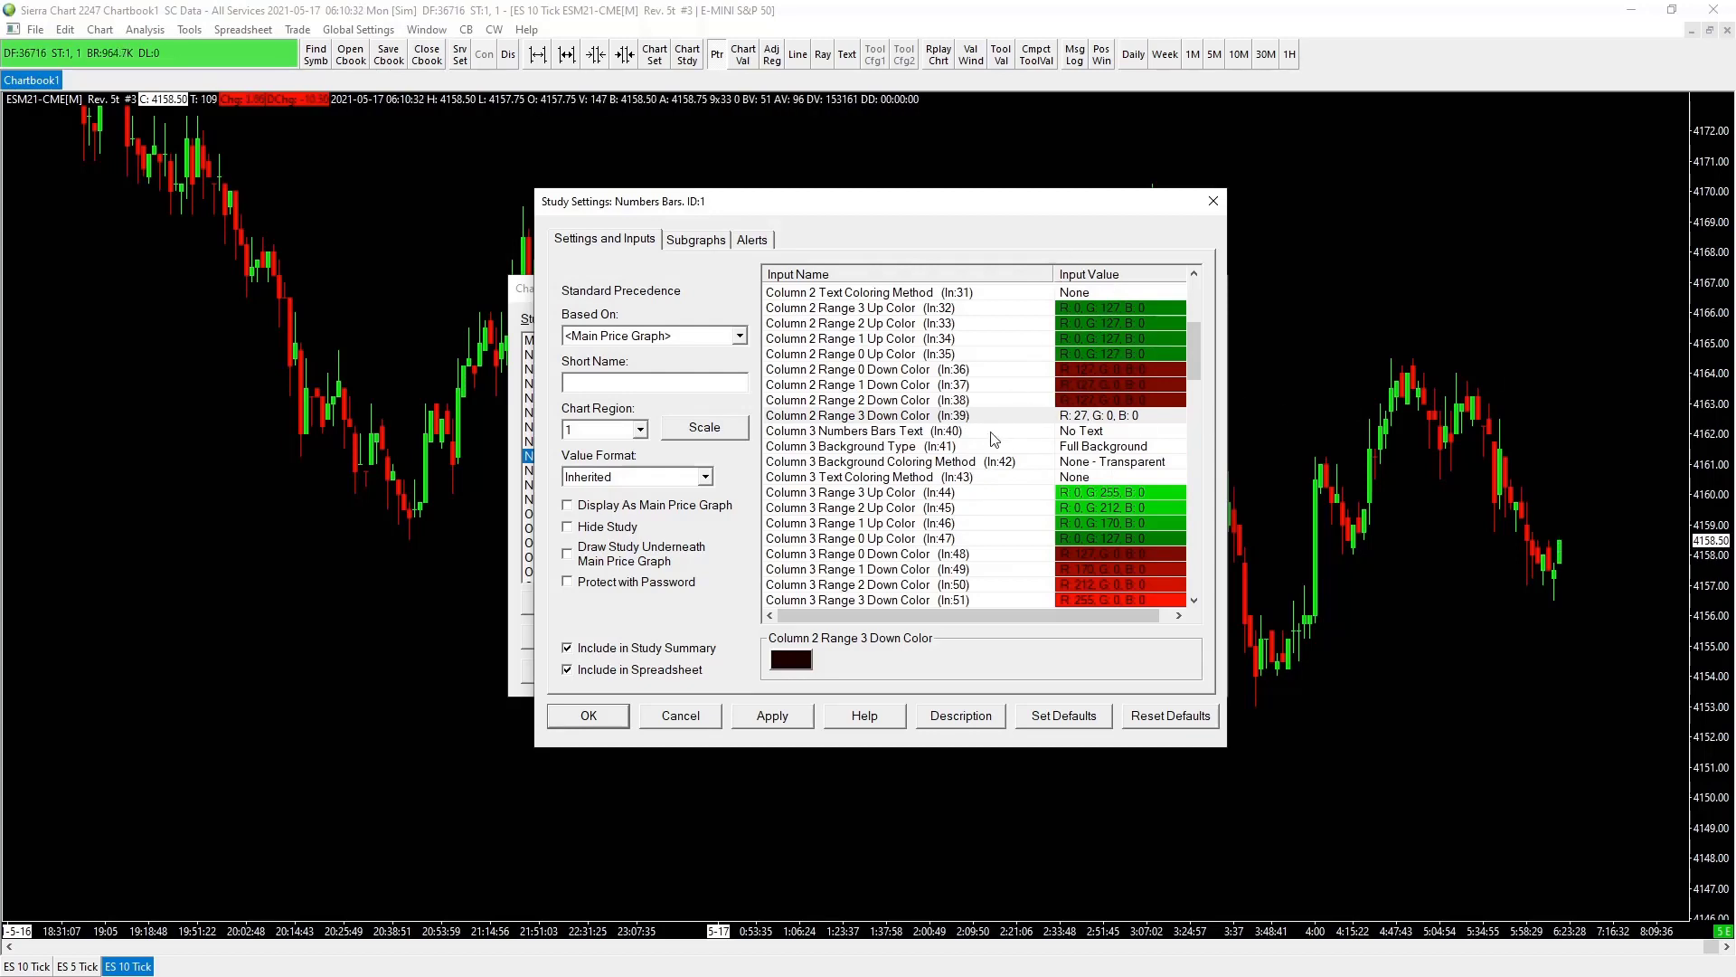
scroll(1000, 443, "down", 1)
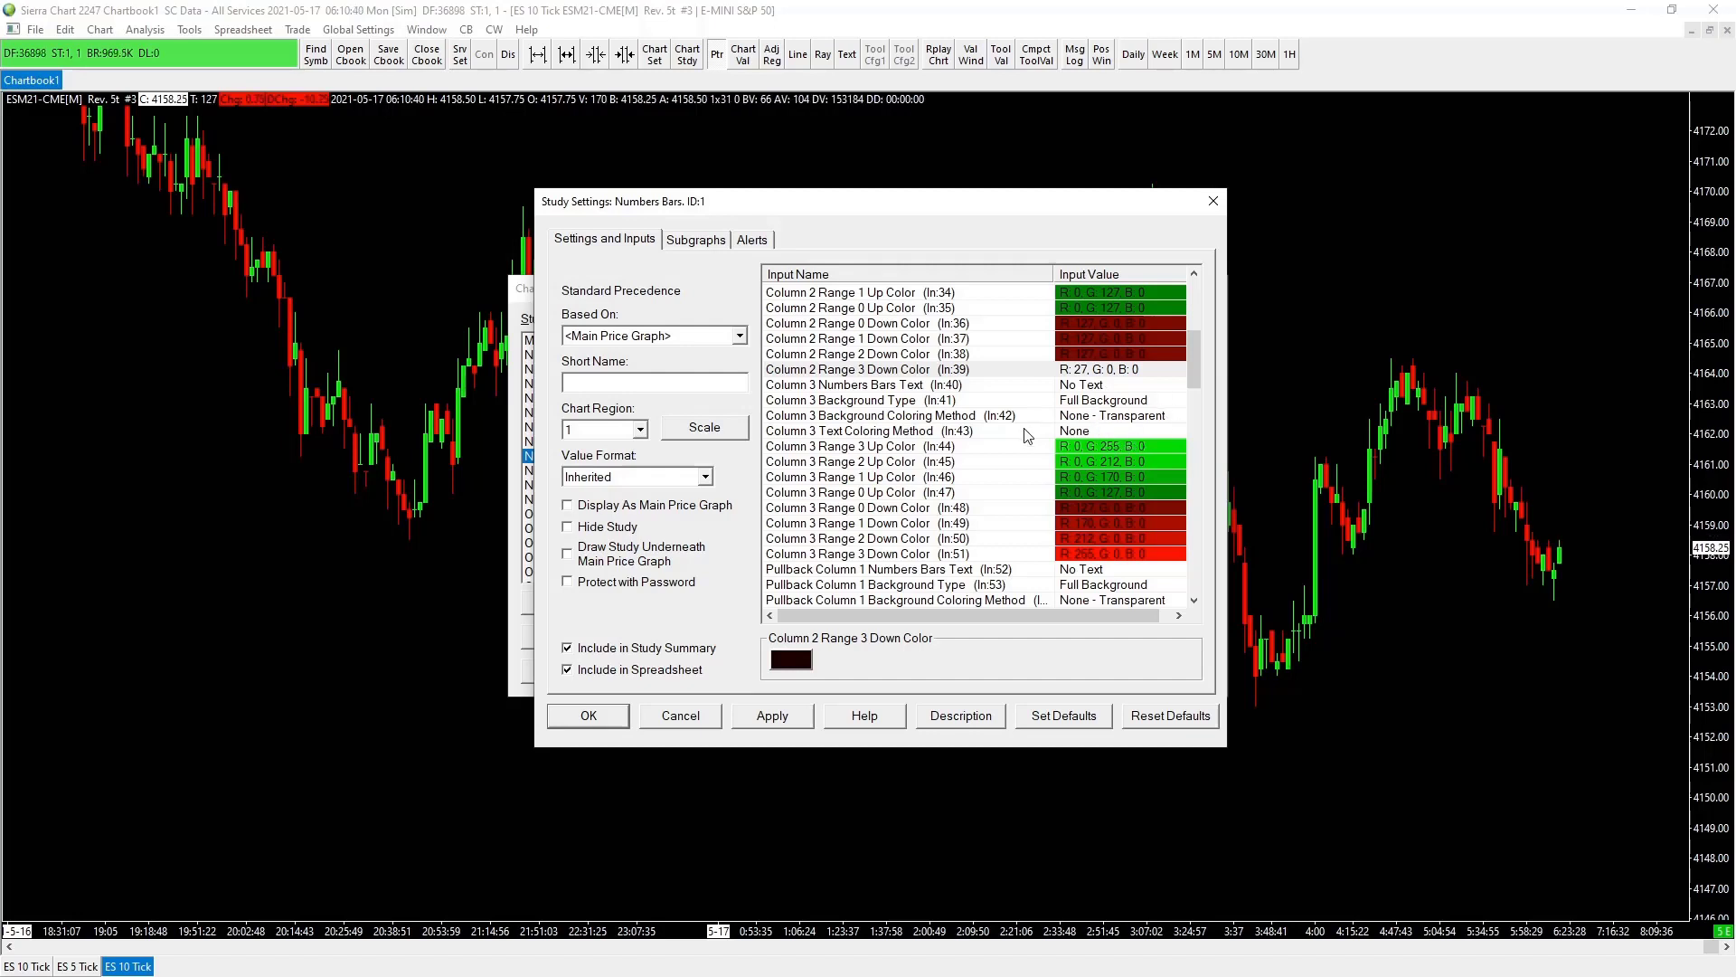
scroll(1028, 434, "down", 3)
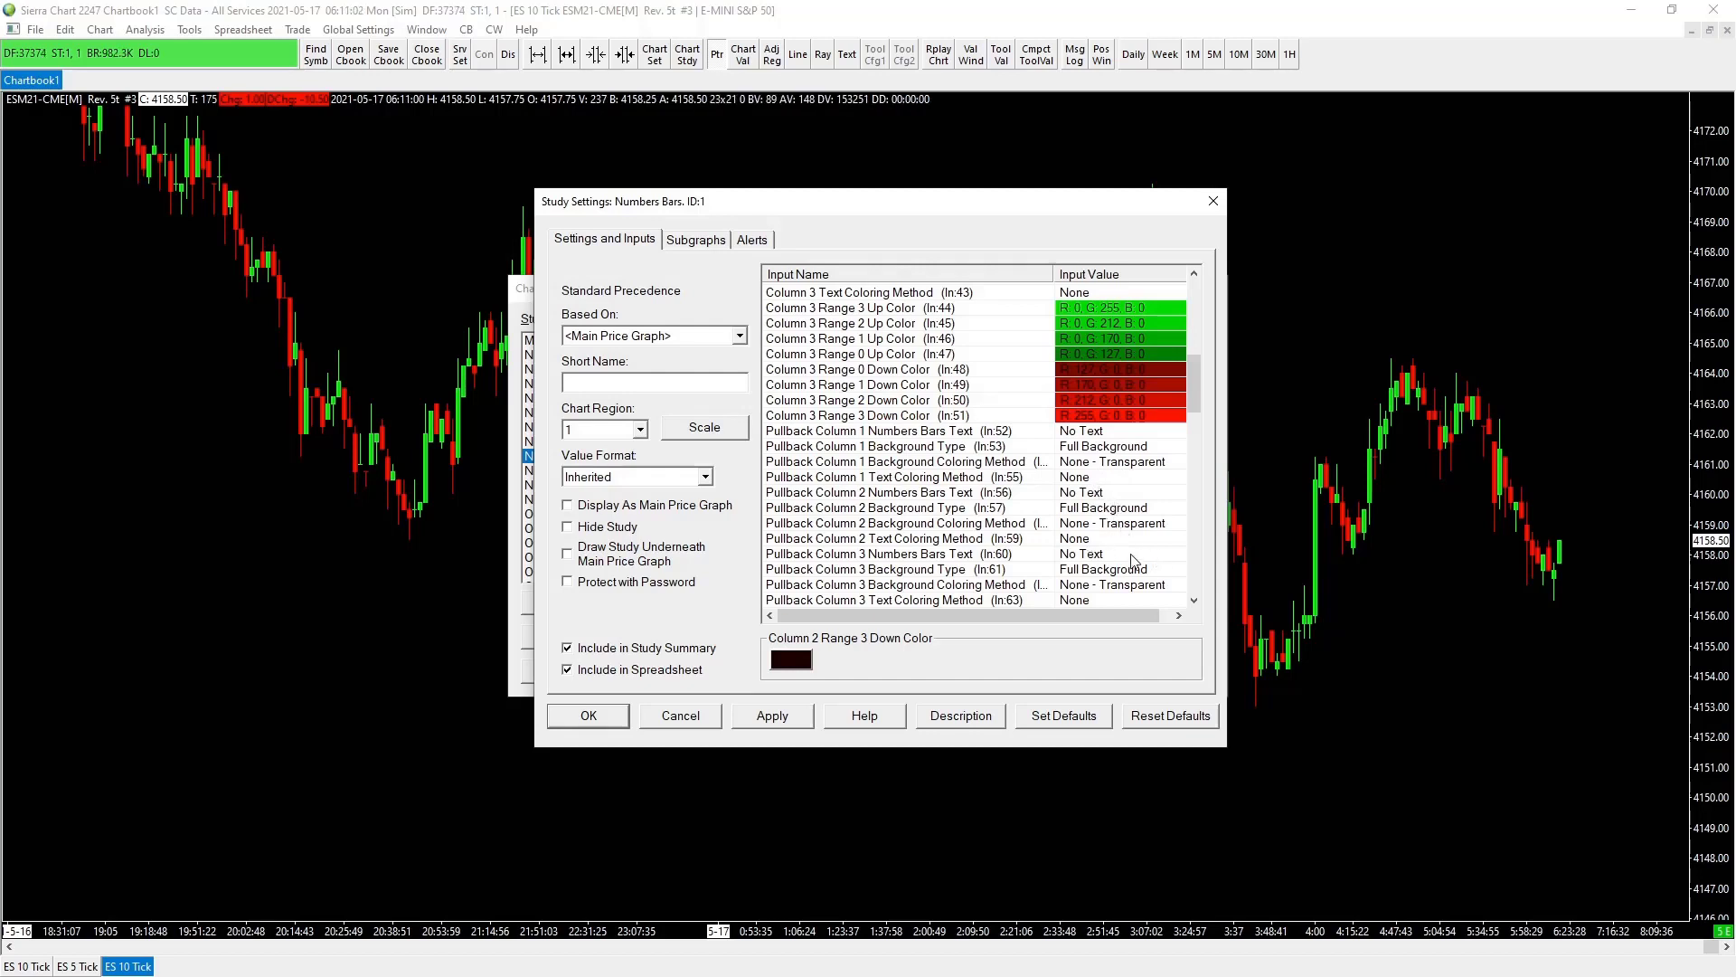
scroll(1089, 558, "down", 1)
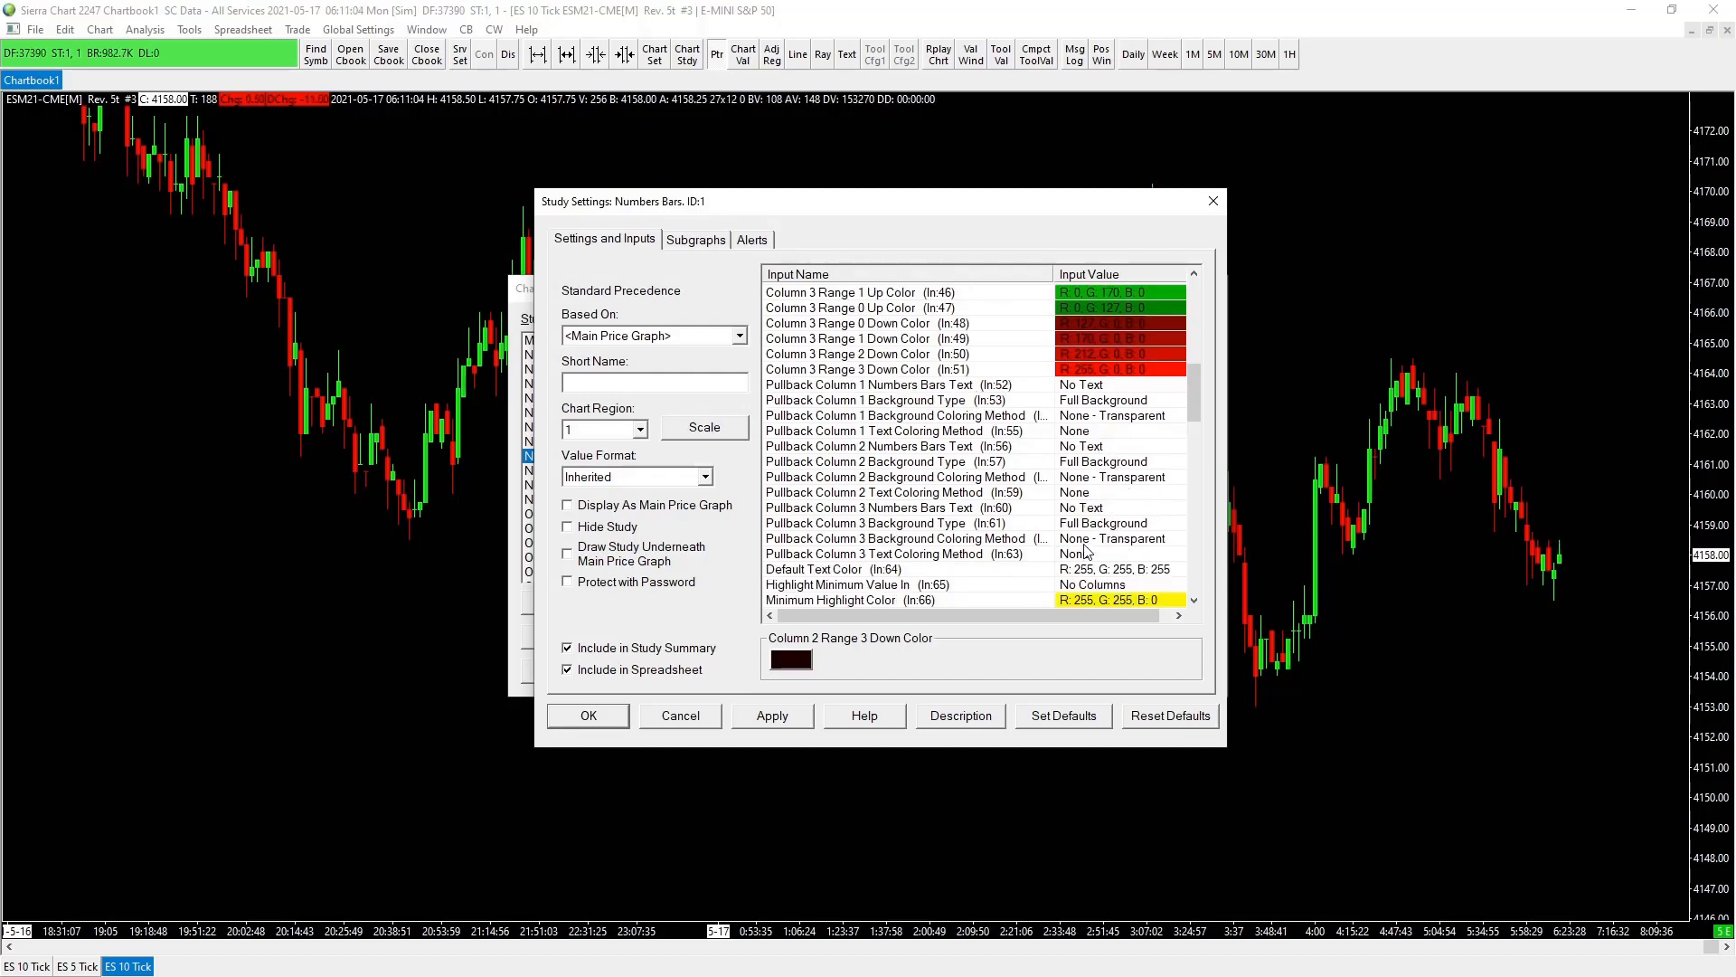
scroll(1121, 520, "down", 1)
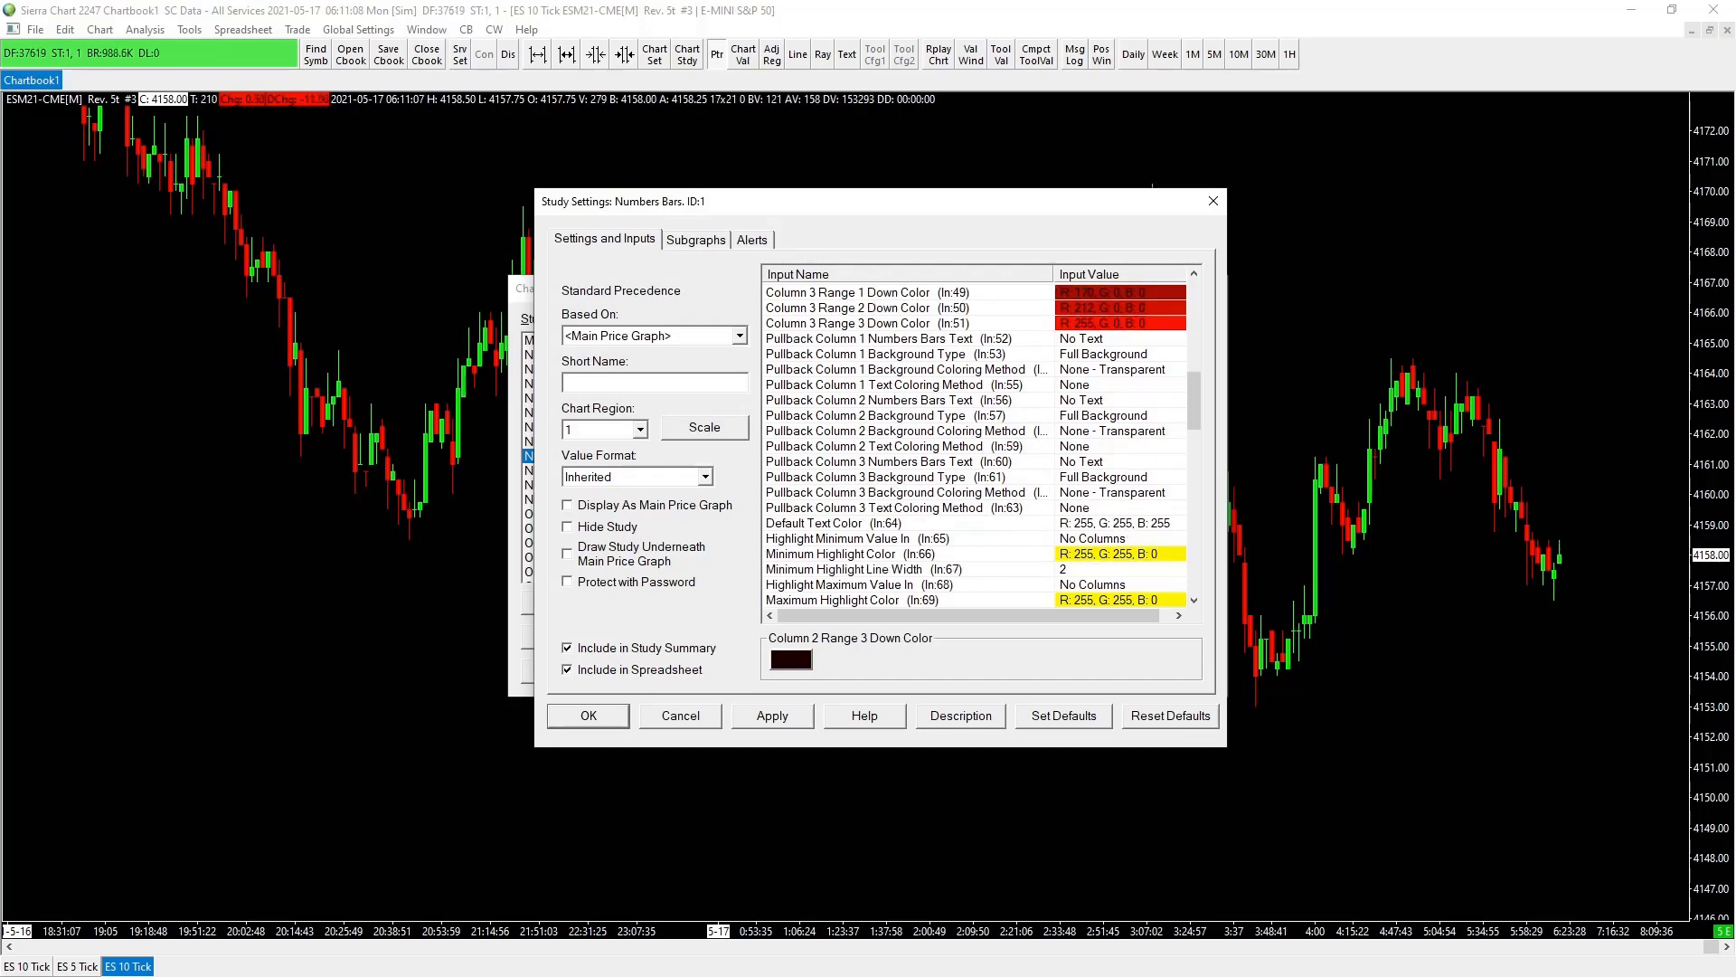
scroll(1080, 488, "down", 1)
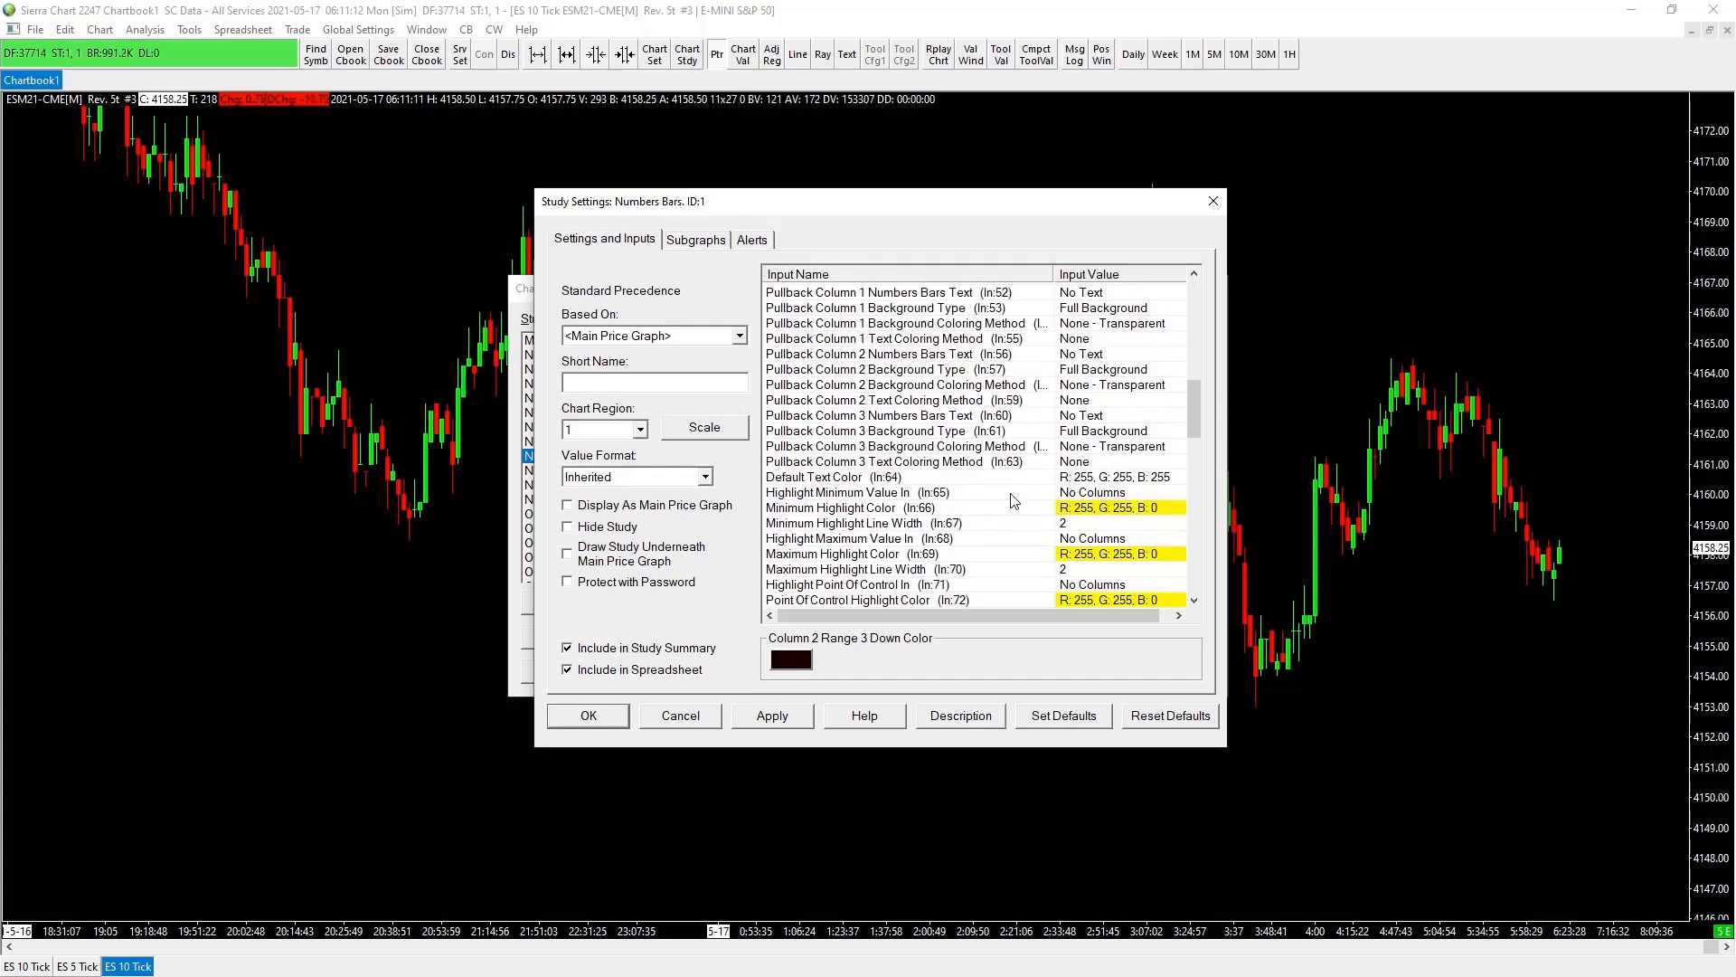
scroll(983, 506, "down", 1)
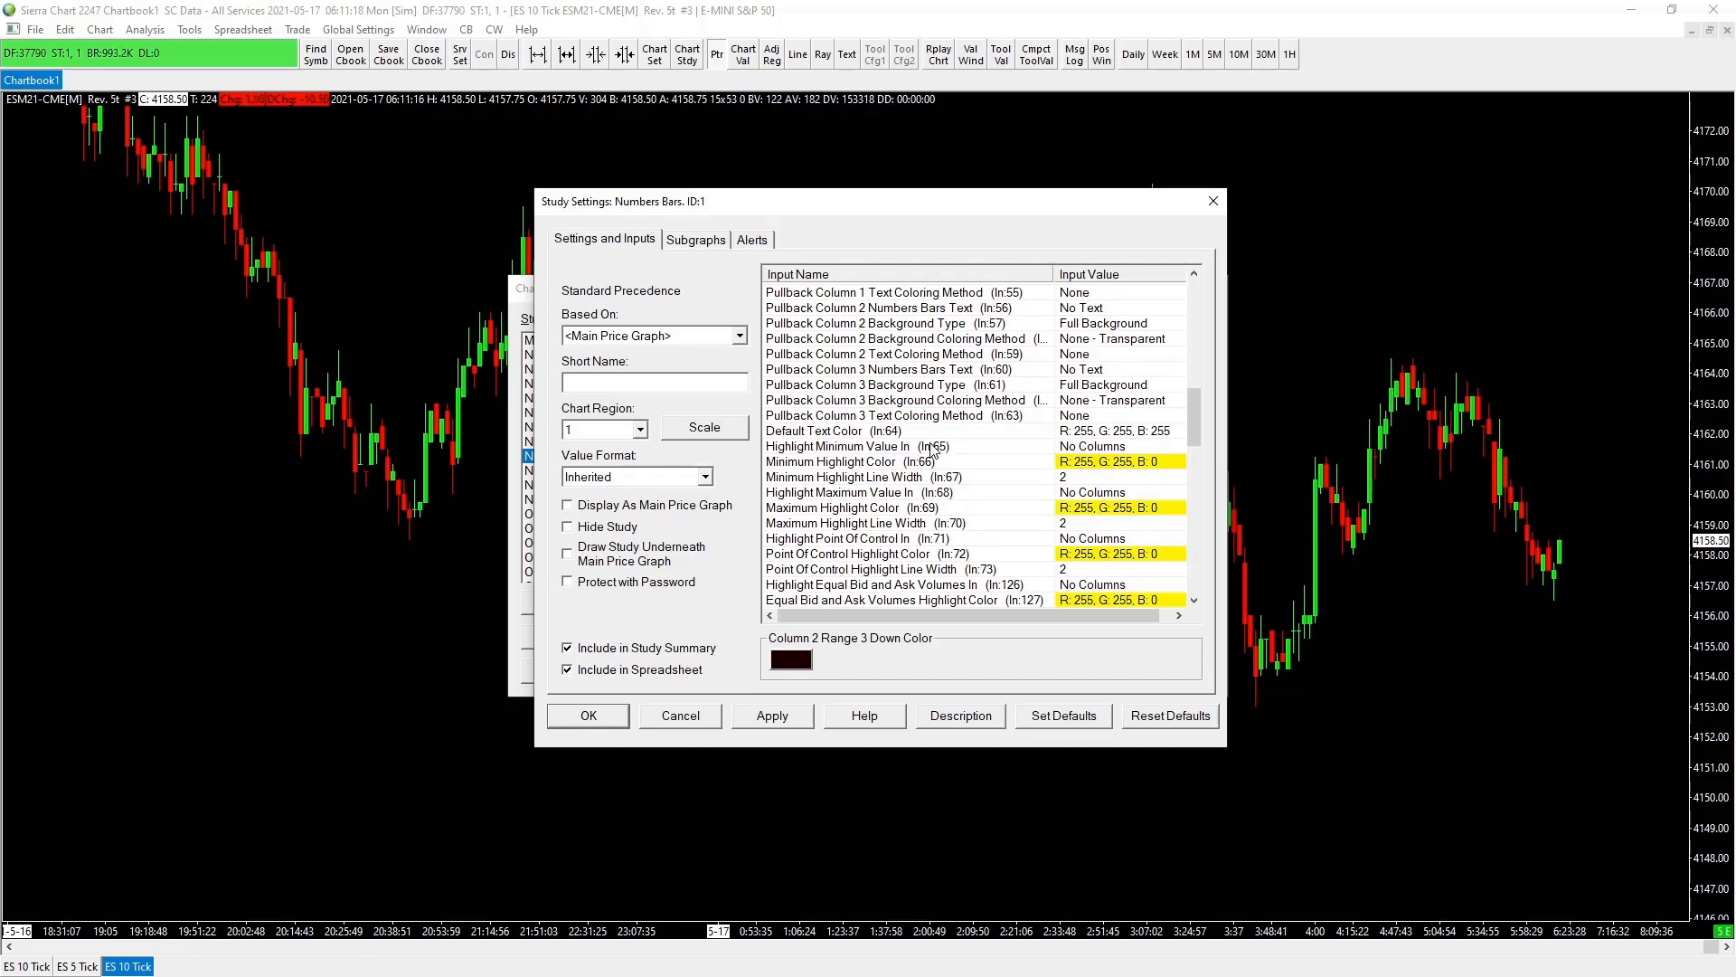
scroll(931, 450, "down", 2)
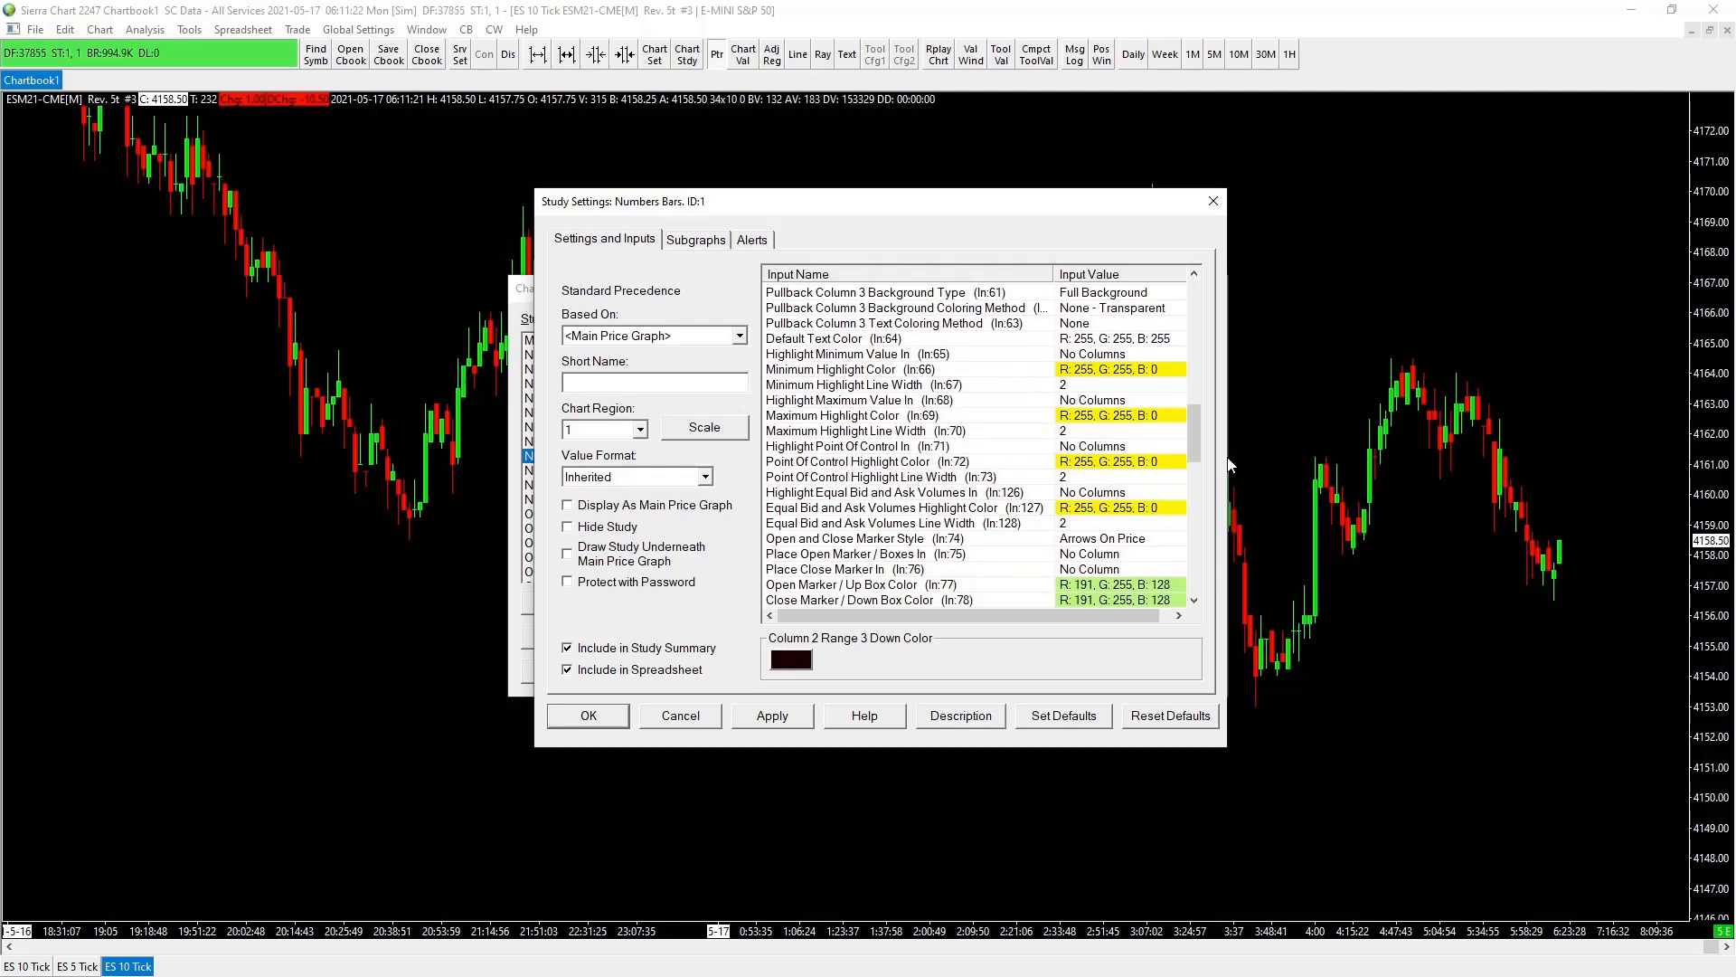
- Set the Point Of Control Highlight Line Width to 1 and highlight the point of control in Column 1
left_click(990, 478)
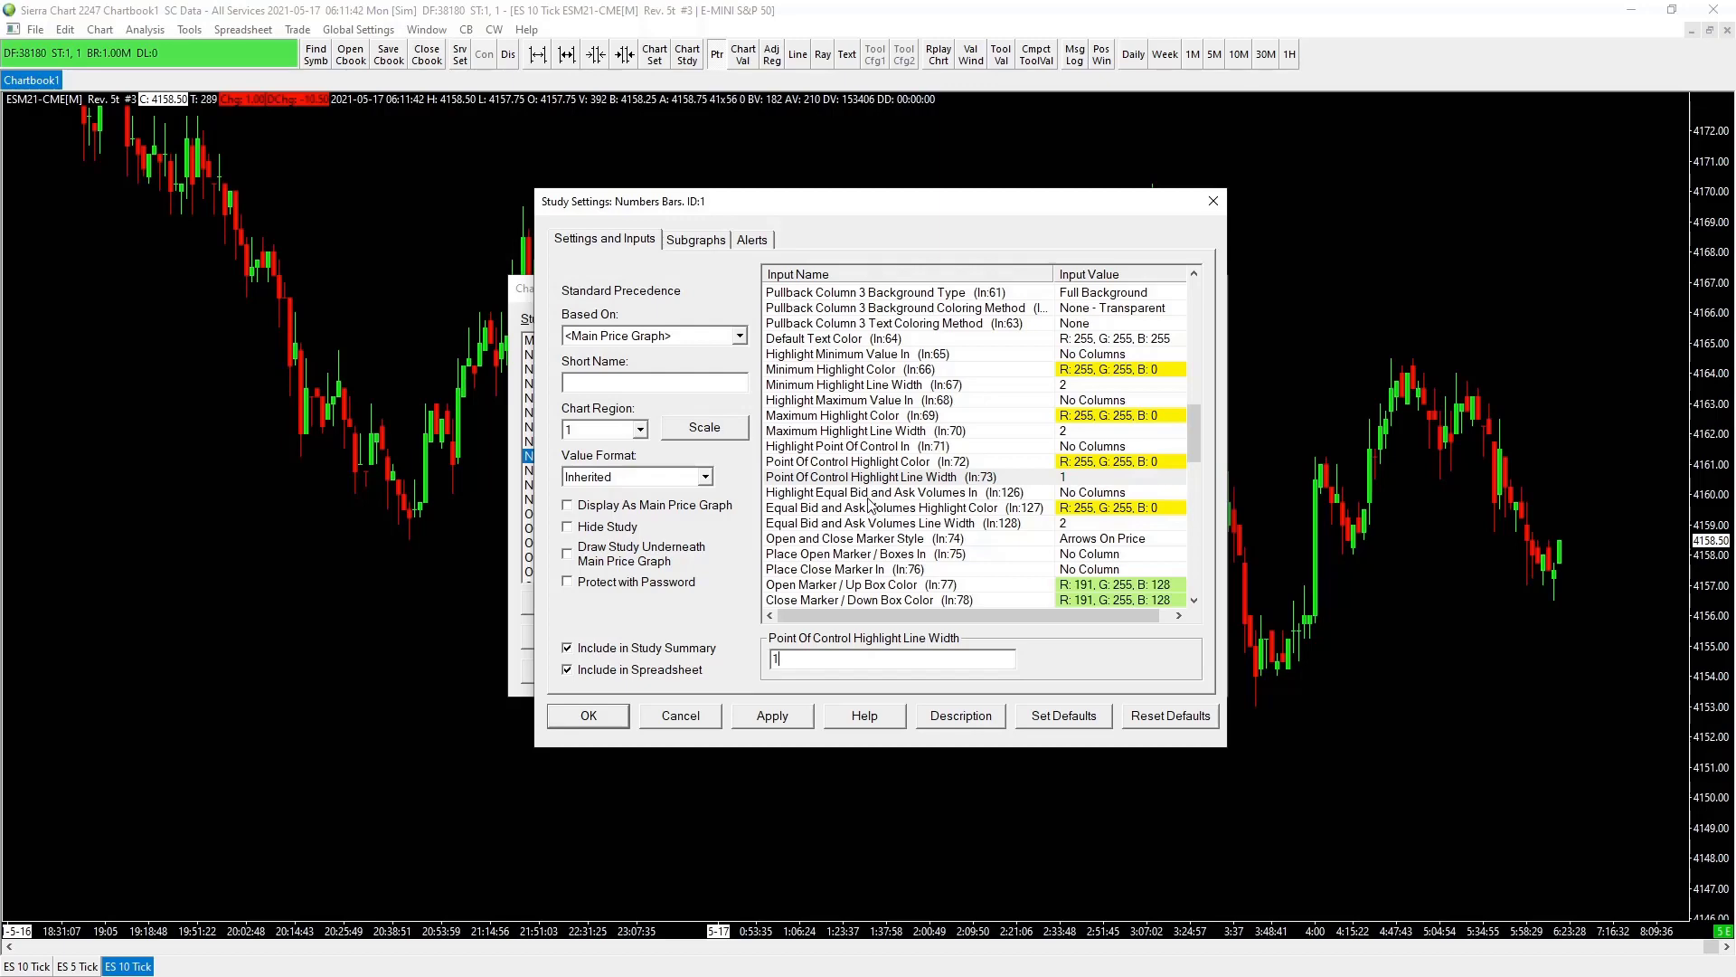
scroll(870, 504, "up", 15)
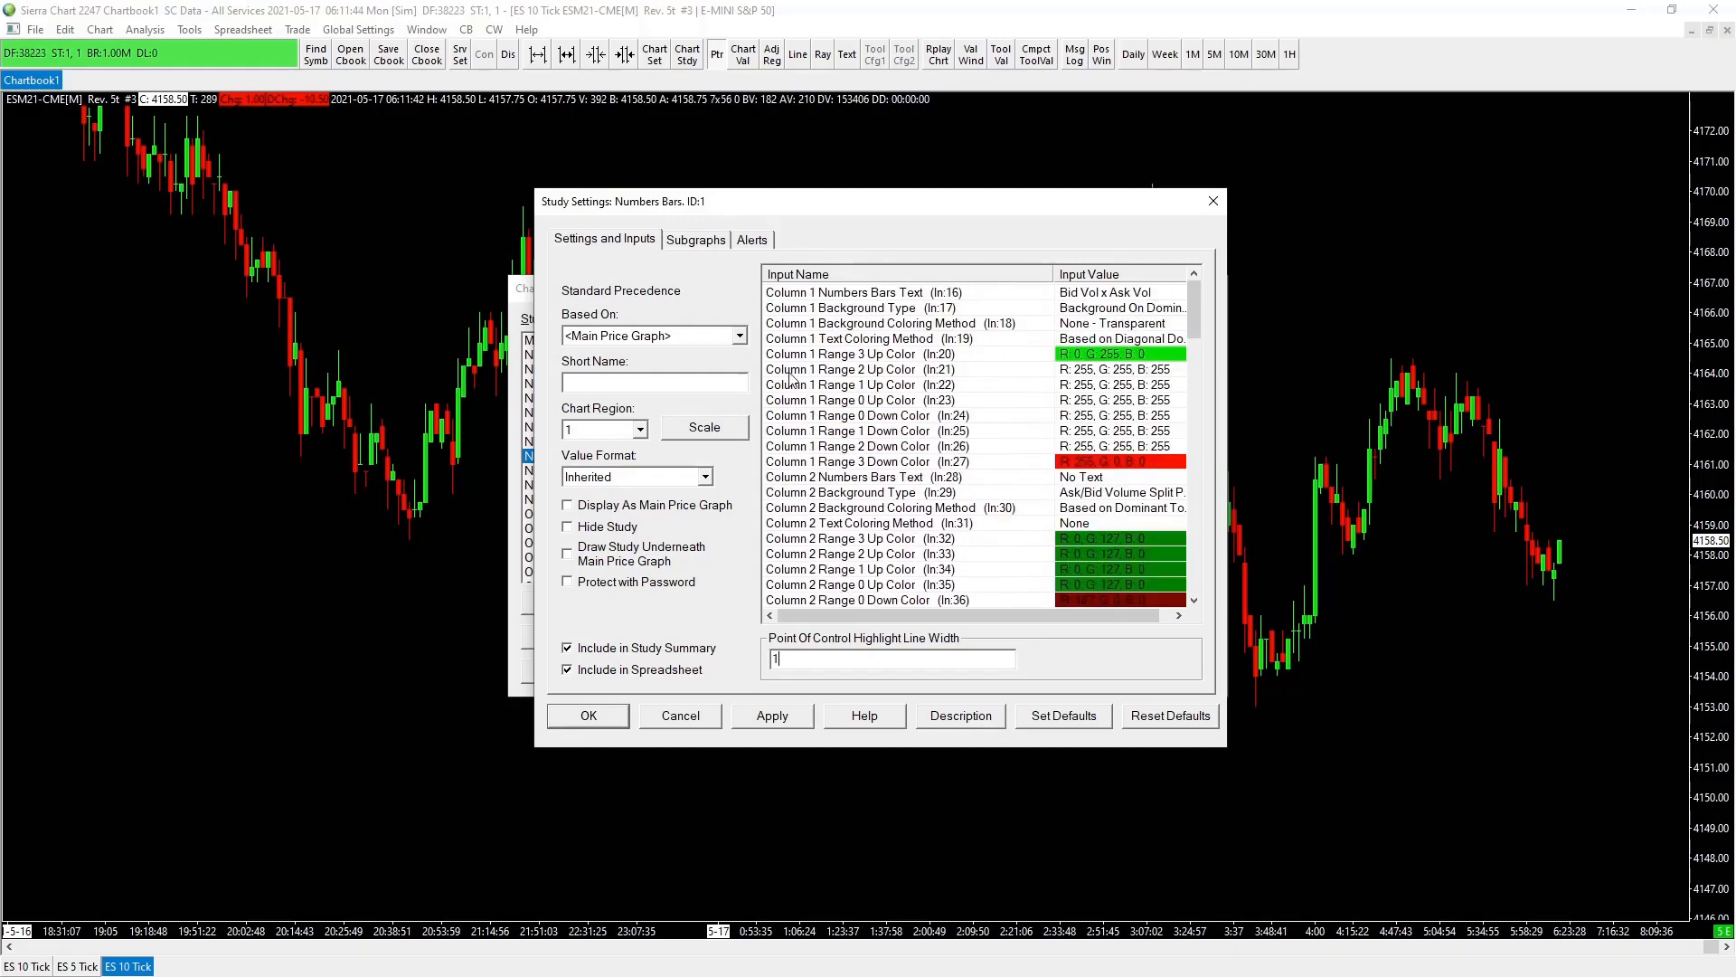
scroll(879, 338, "down", 8)
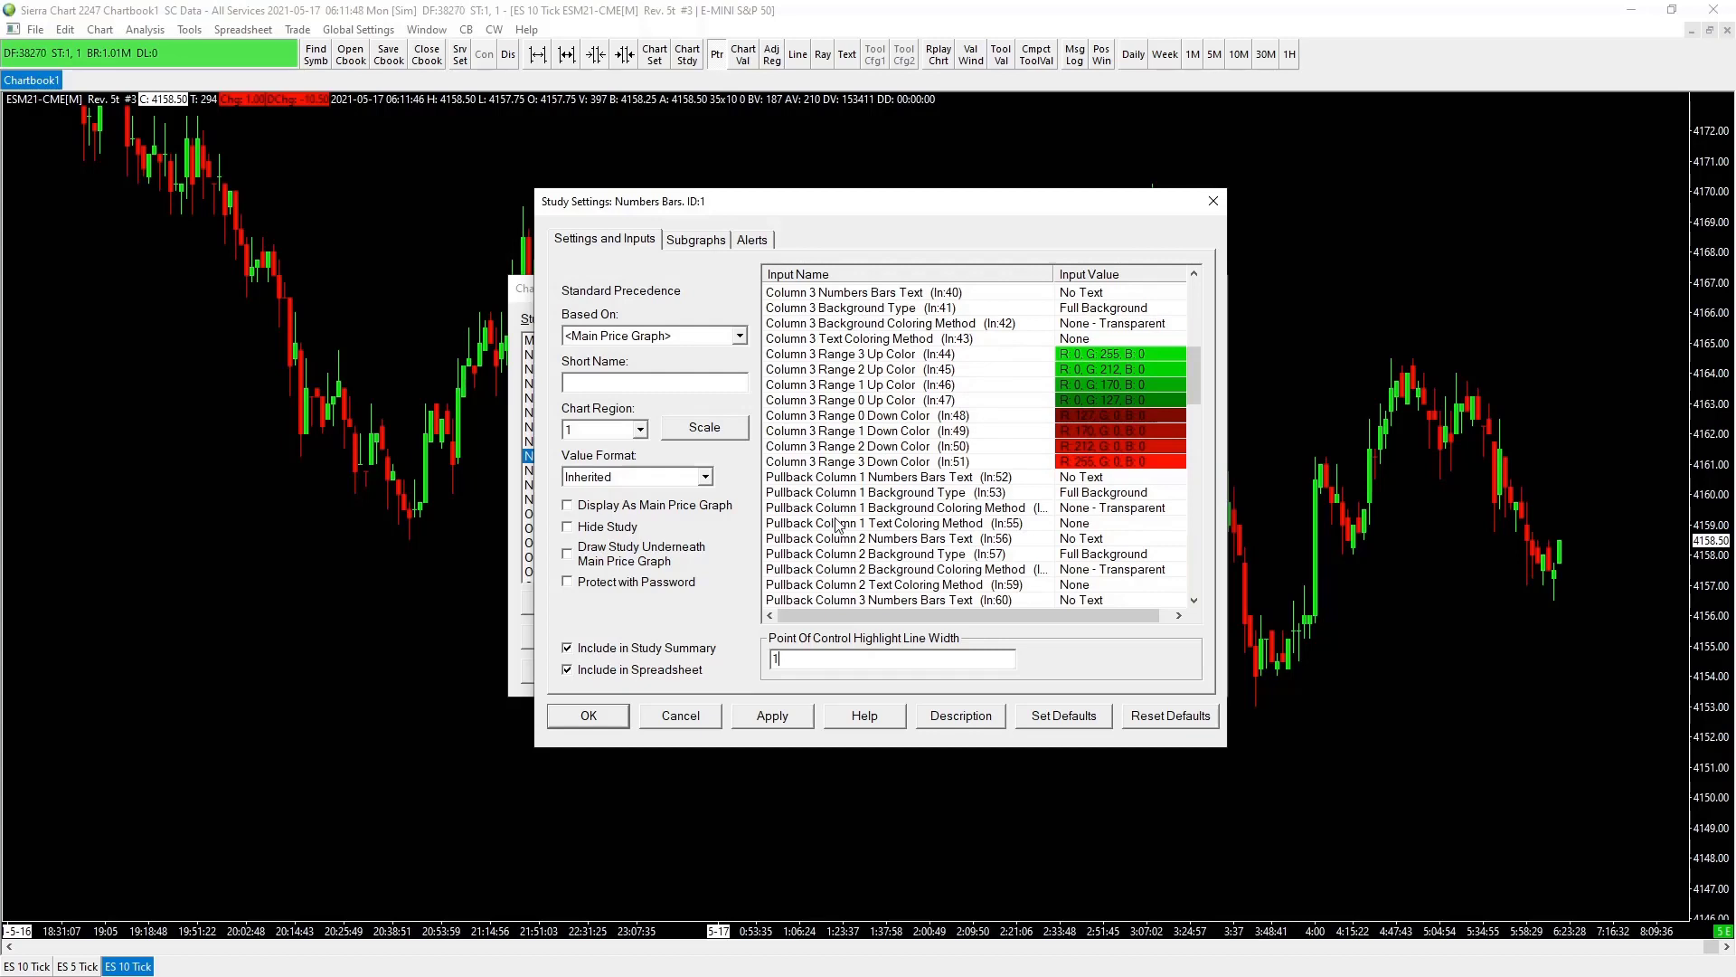
scroll(836, 547, "down", 4)
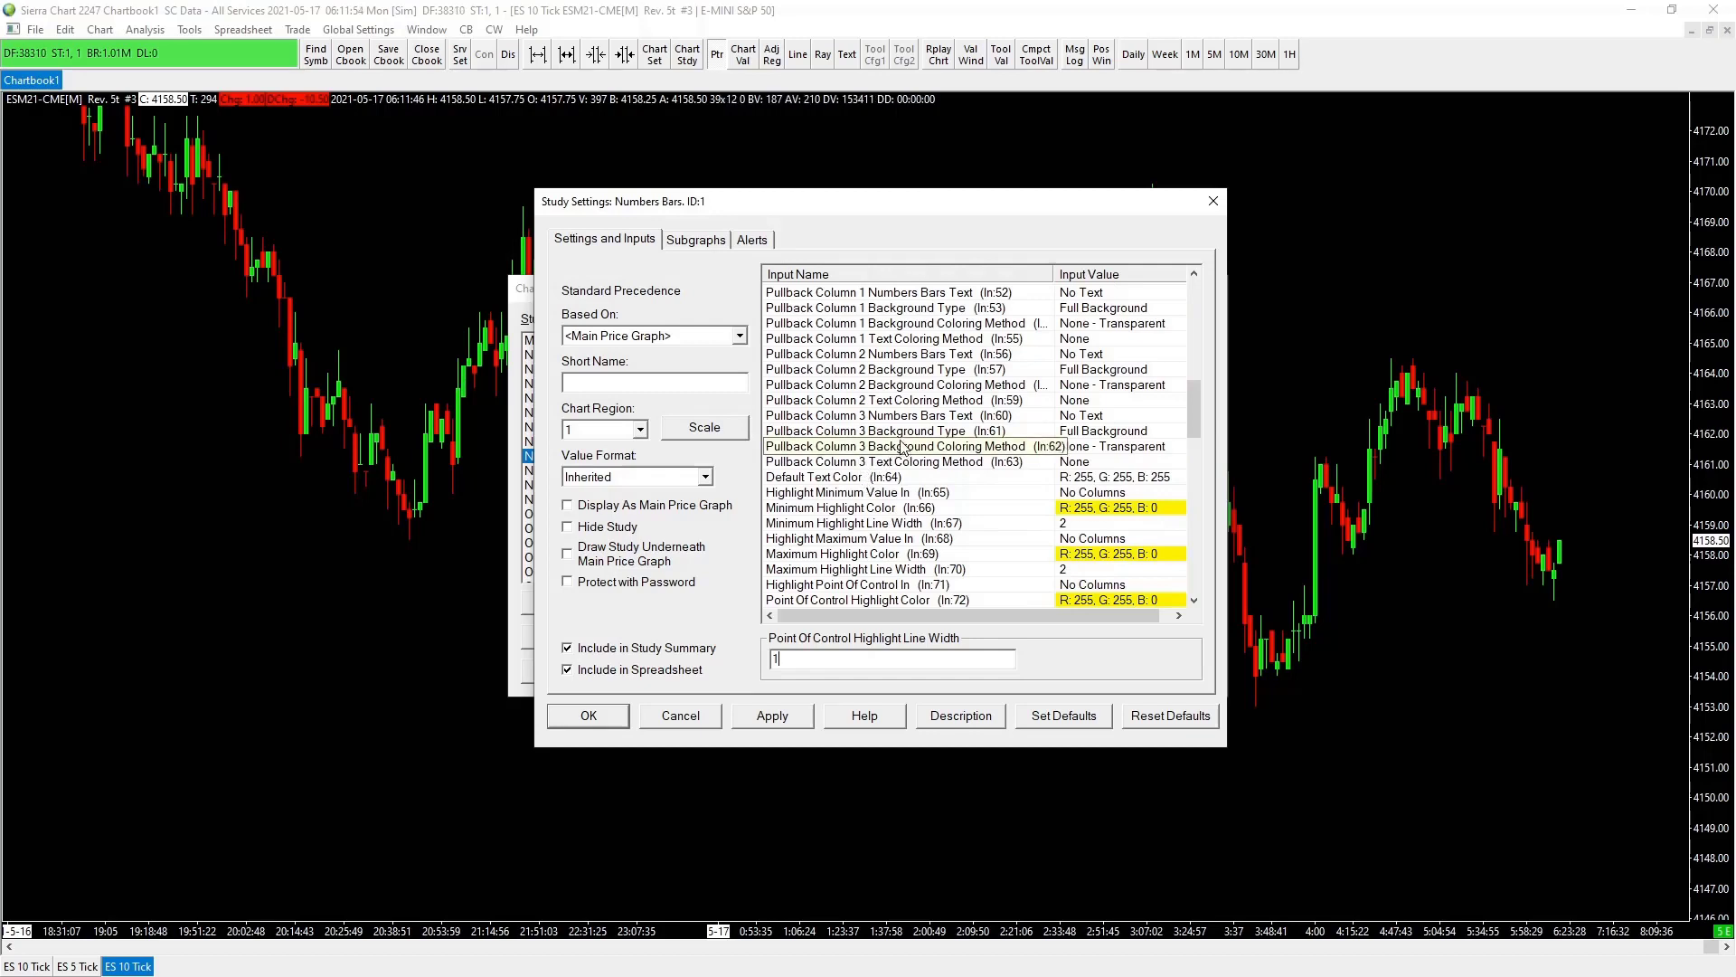
scroll(916, 446, "down", 3)
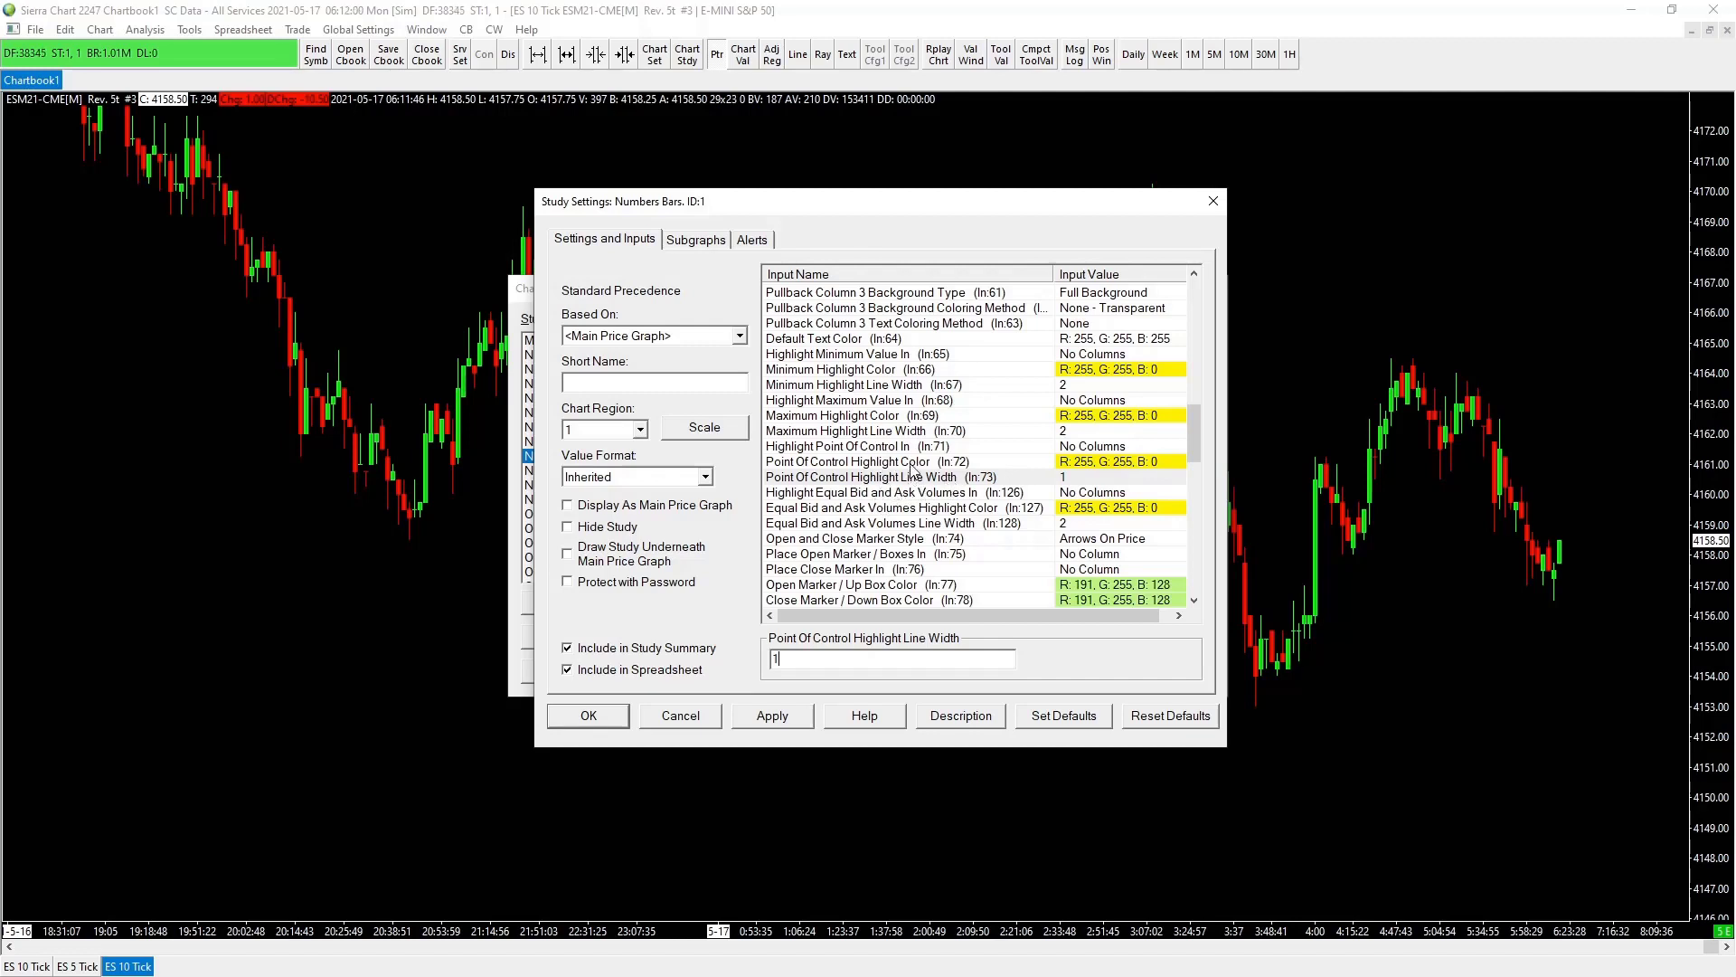
left_click(874, 449)
left_click(1009, 659)
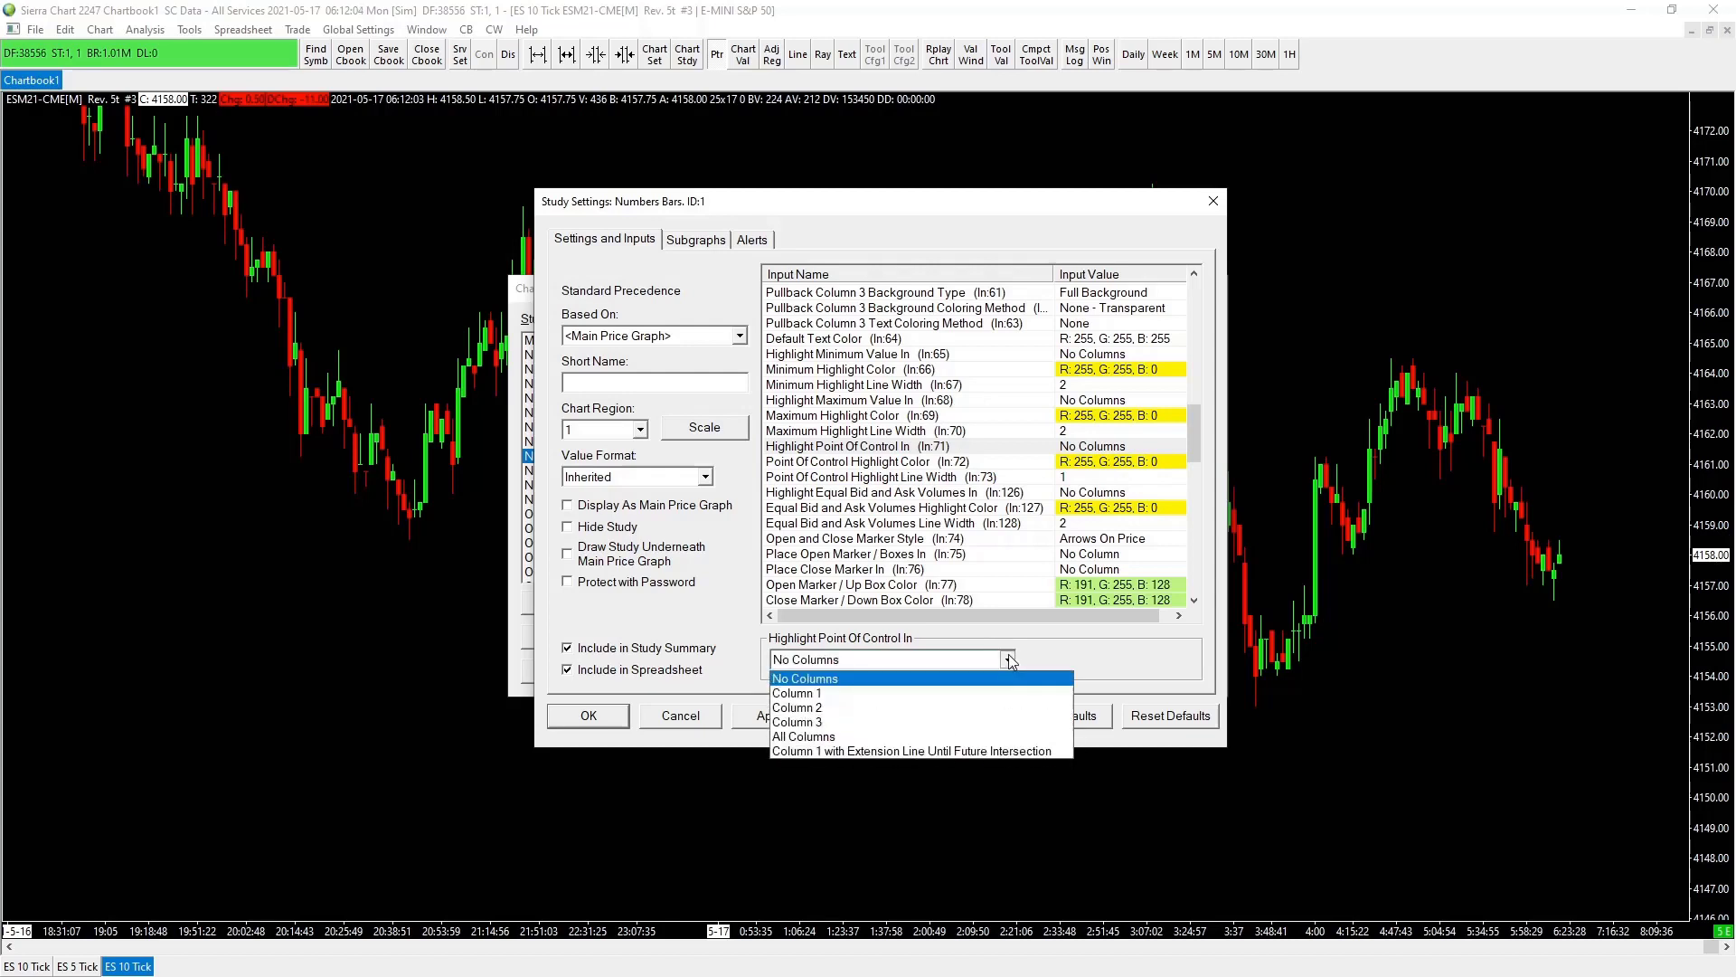
left_click(845, 693)
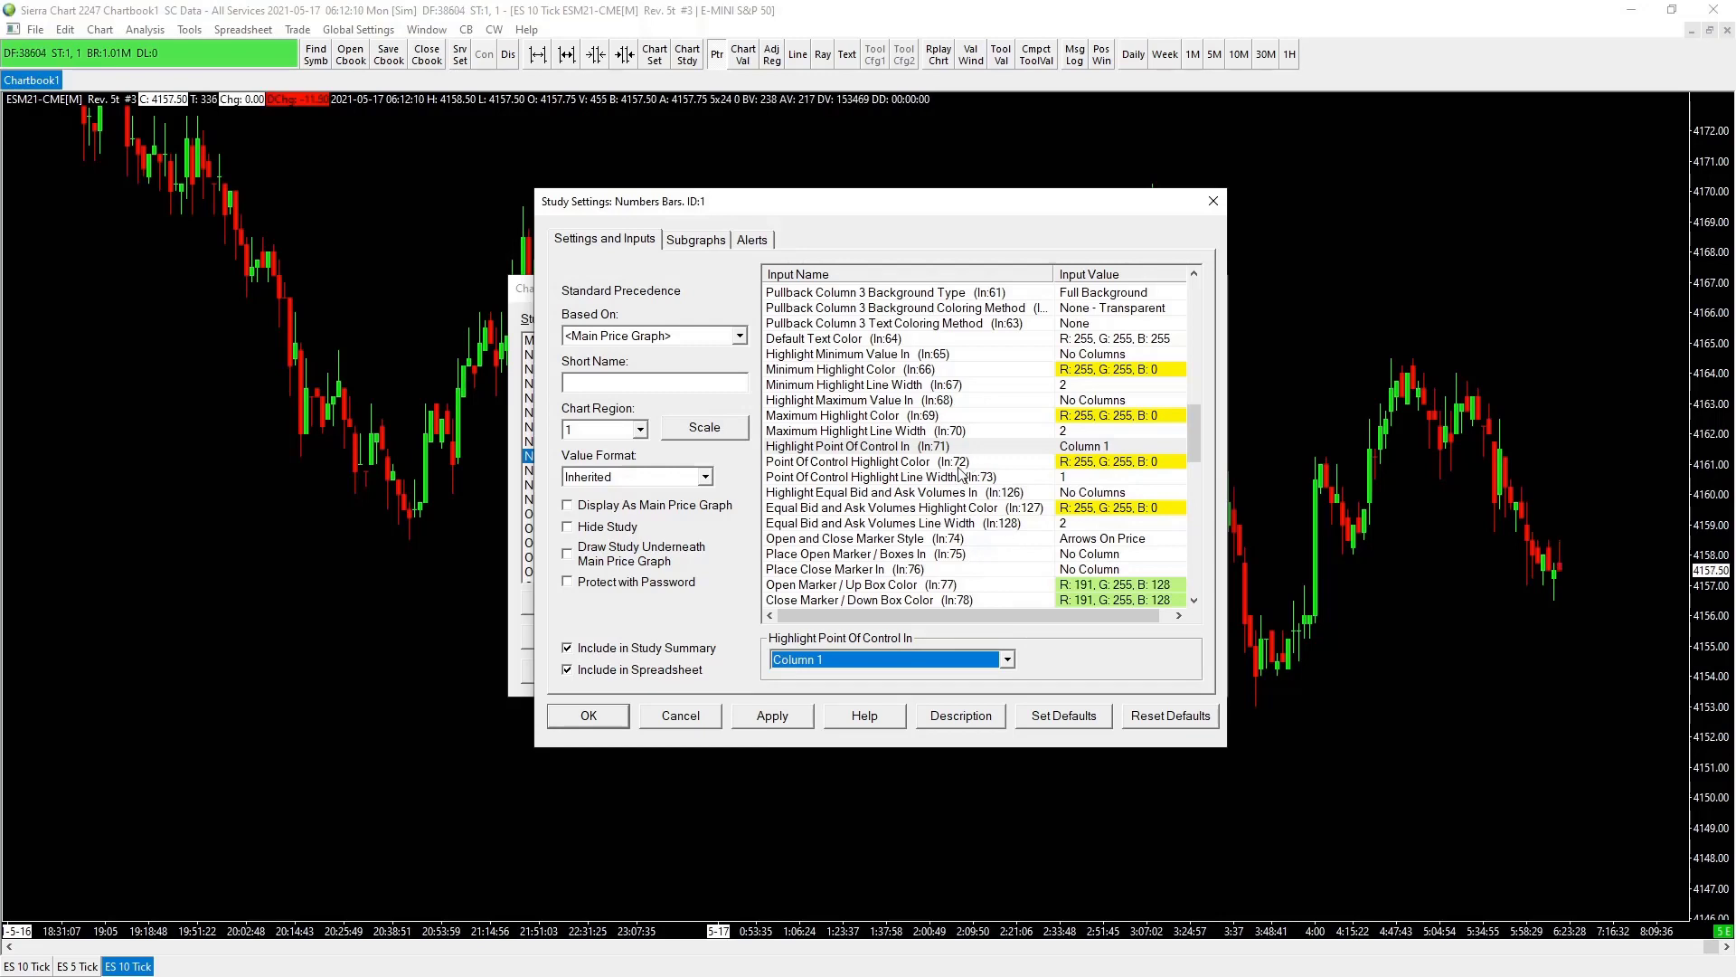
- Set the Open and Close Marker Style of the Numbers Bars study to Open To Close Boxes
scroll(997, 456, "down", 1)
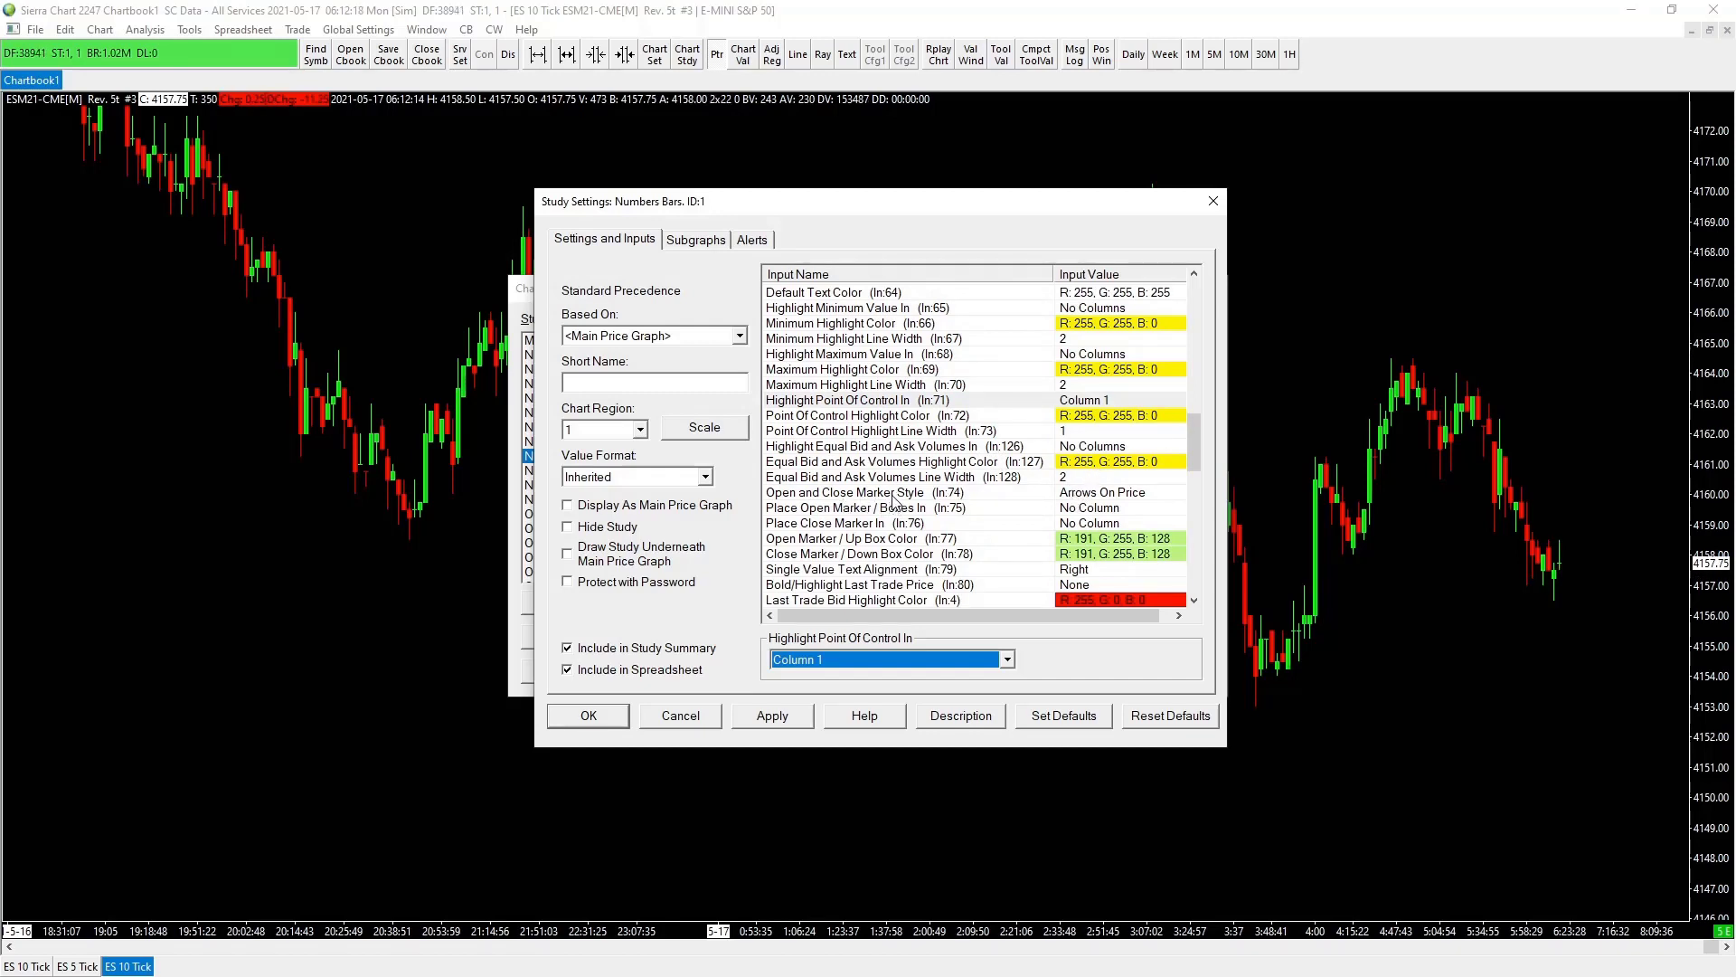
left_click(1089, 494)
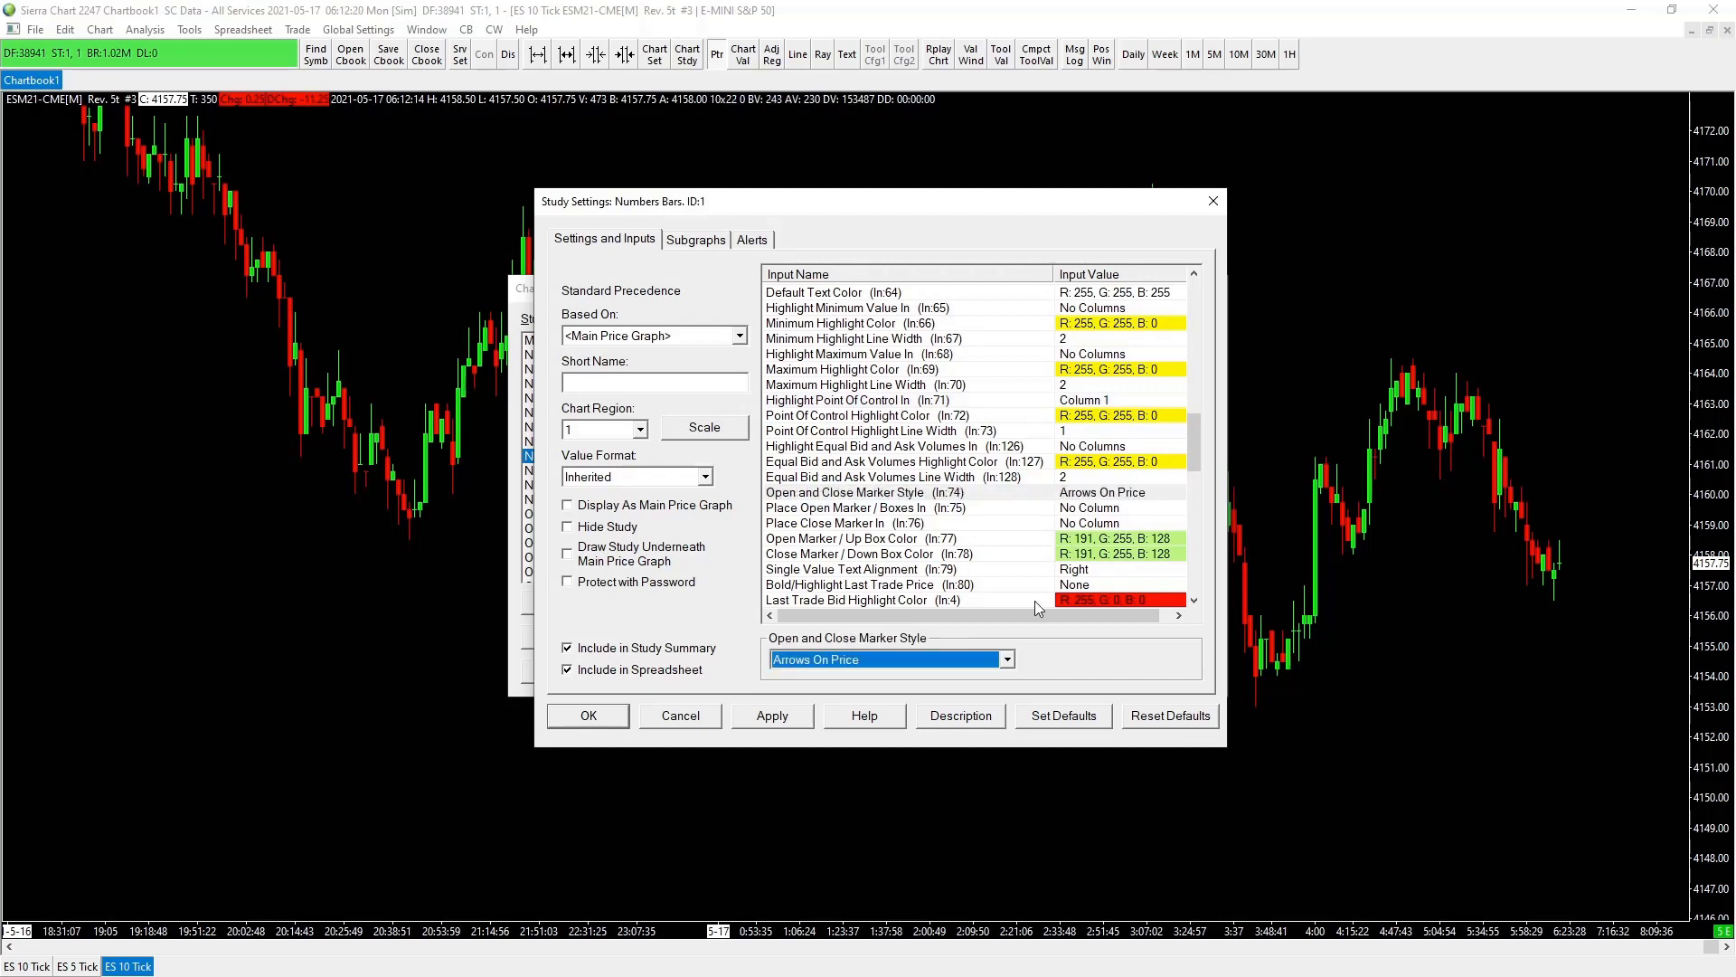
left_click(1007, 659)
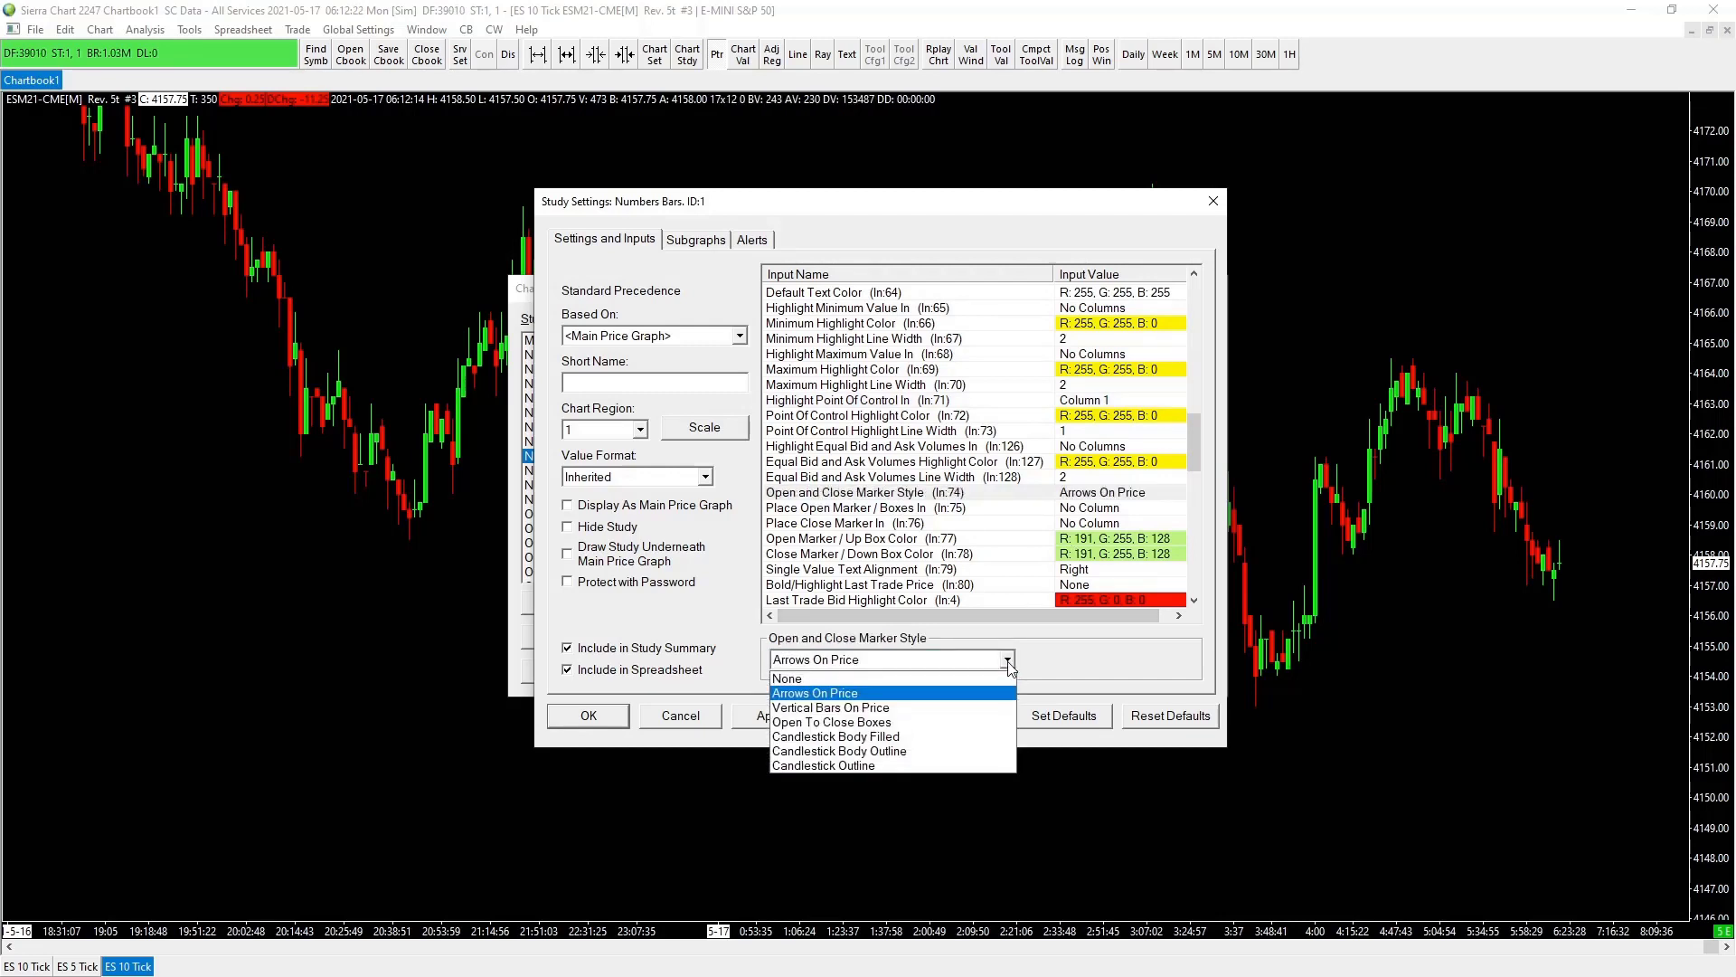
left_click(913, 721)
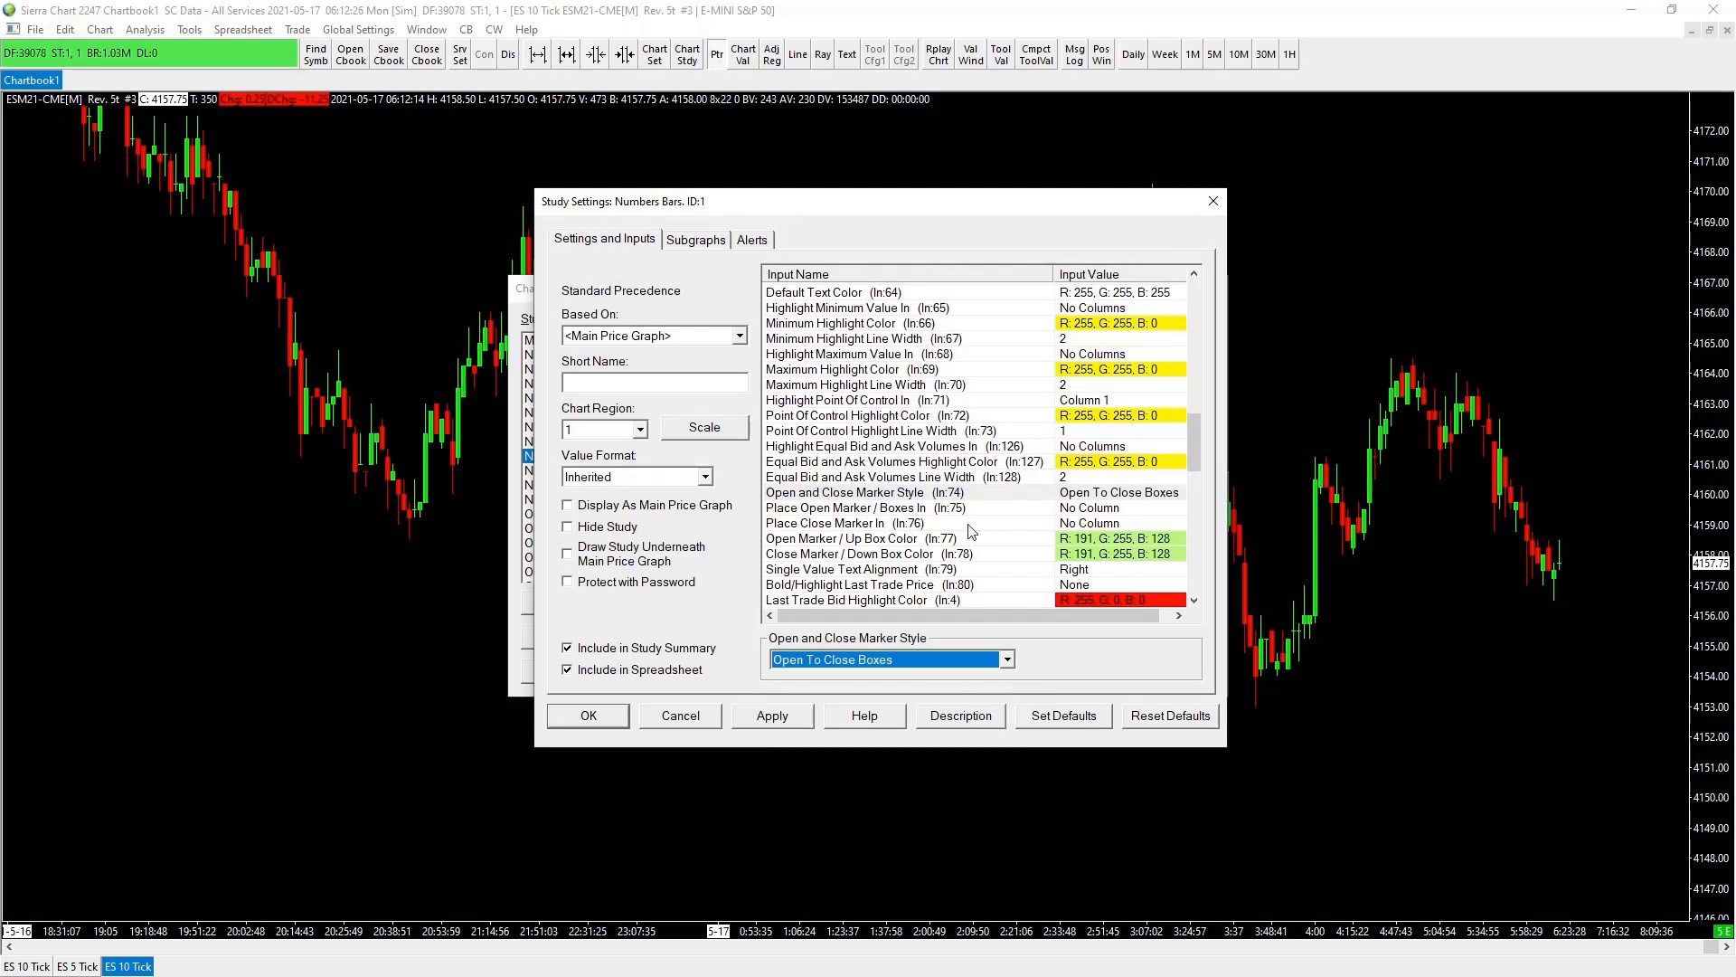
- Place the open marker/boxes of the Numbers Bars study in Column 1 and the close marker in Column 2
left_click(1067, 512)
left_click(1009, 661)
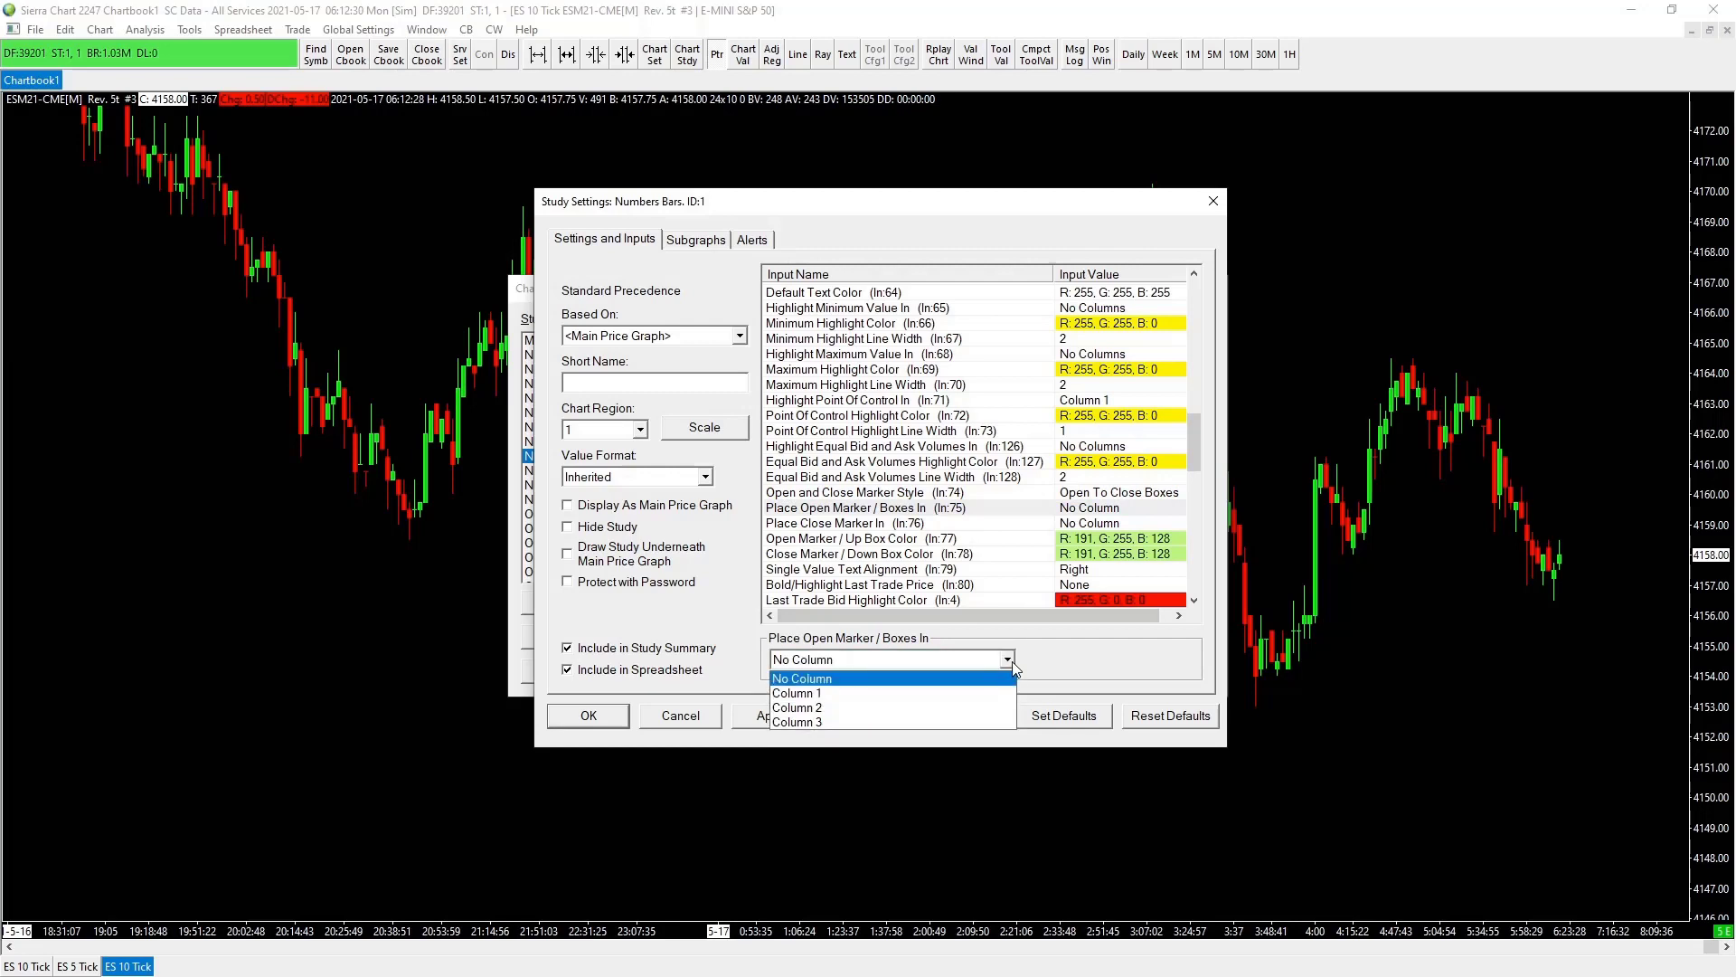
left_click(805, 693)
left_click(1088, 525)
left_click(1007, 660)
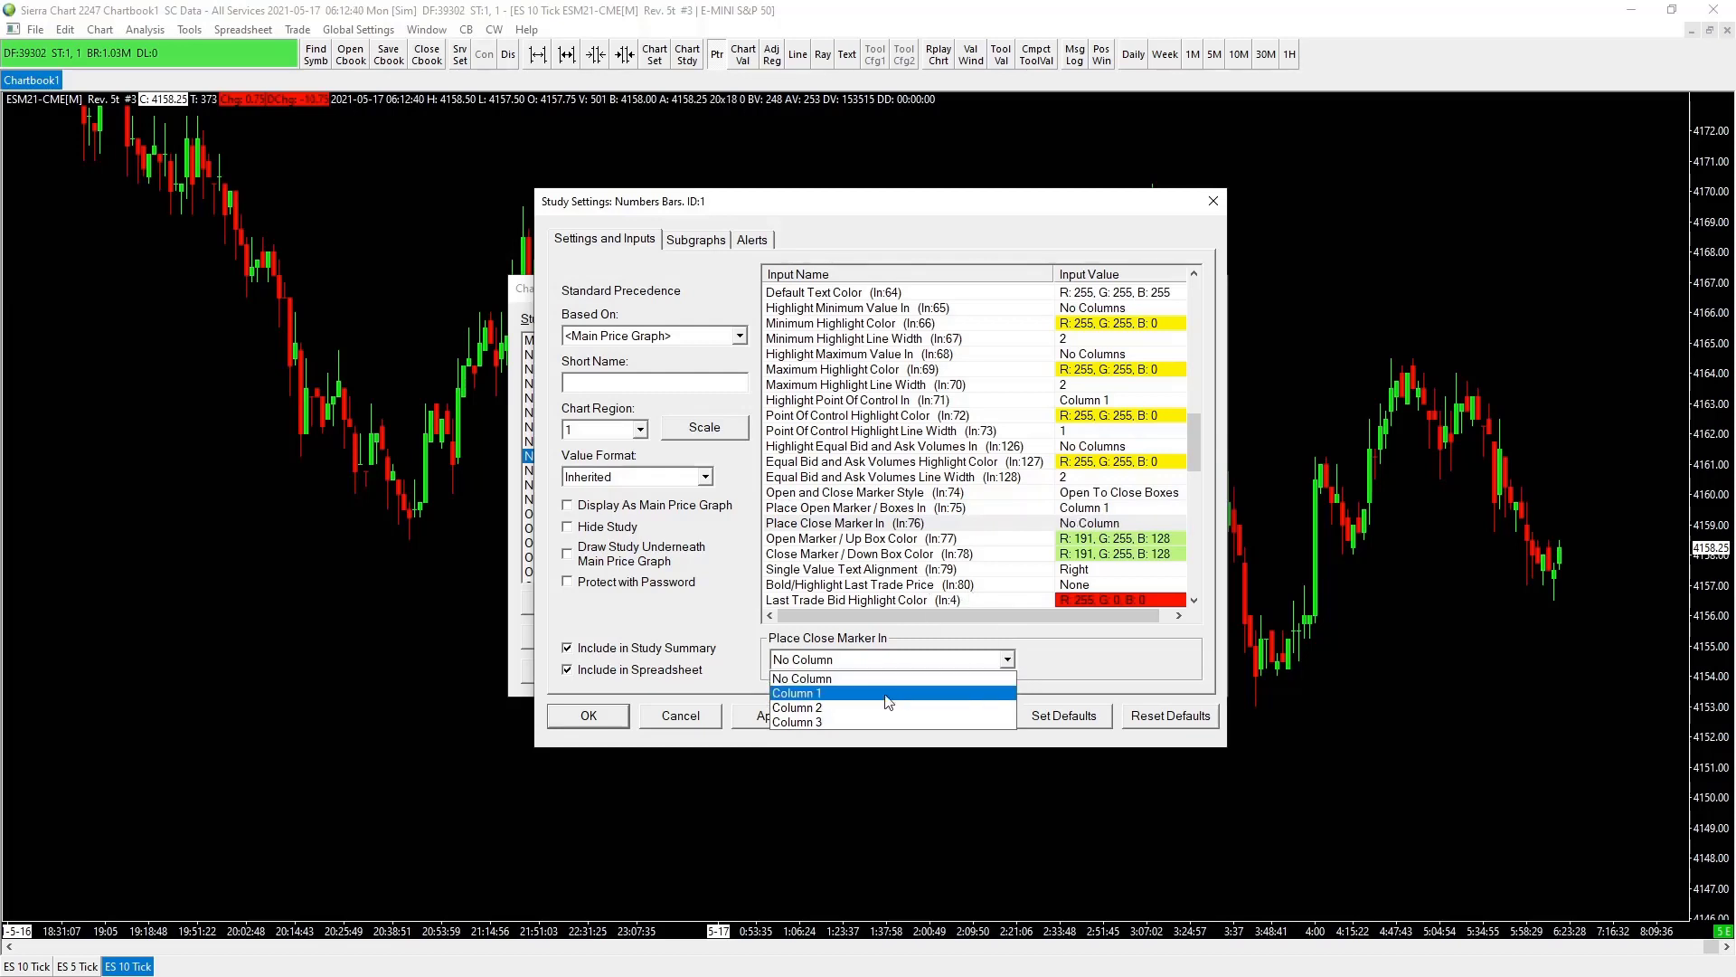
left_click(825, 711)
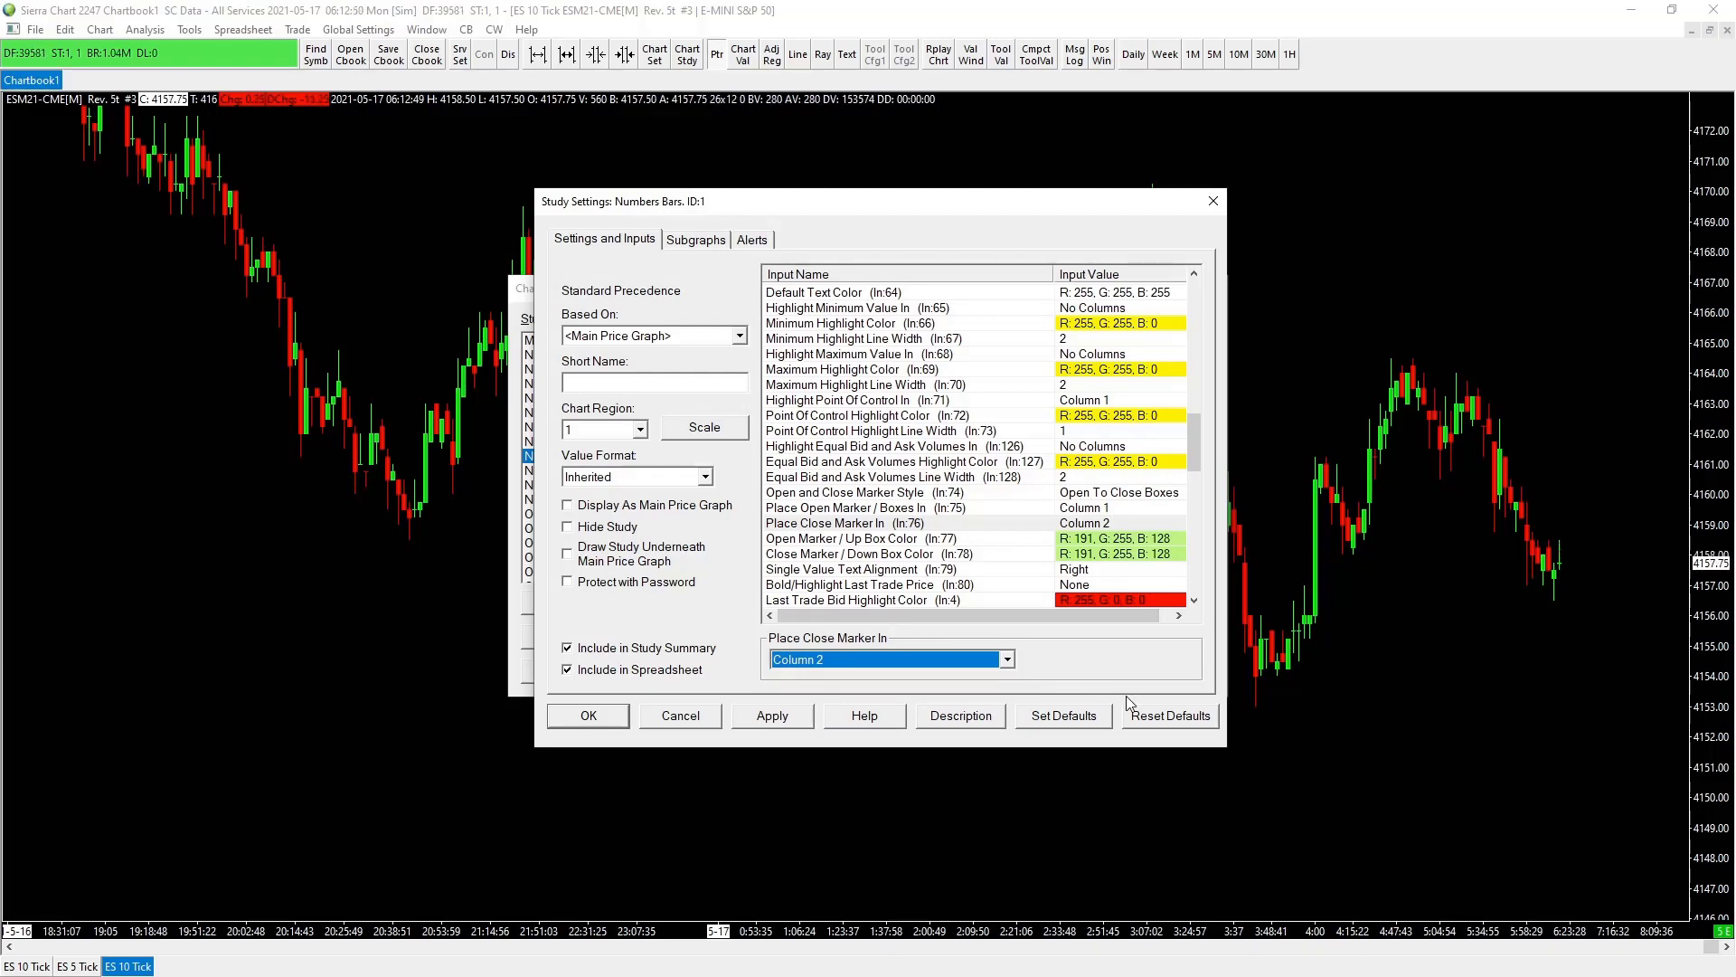
- Set the Open Marker / Up Box Color to green (0, 128, 0) and the Close Marker / Down Box Color to dark red (128, 0, 0)
left_click(1085, 541)
left_click(794, 663)
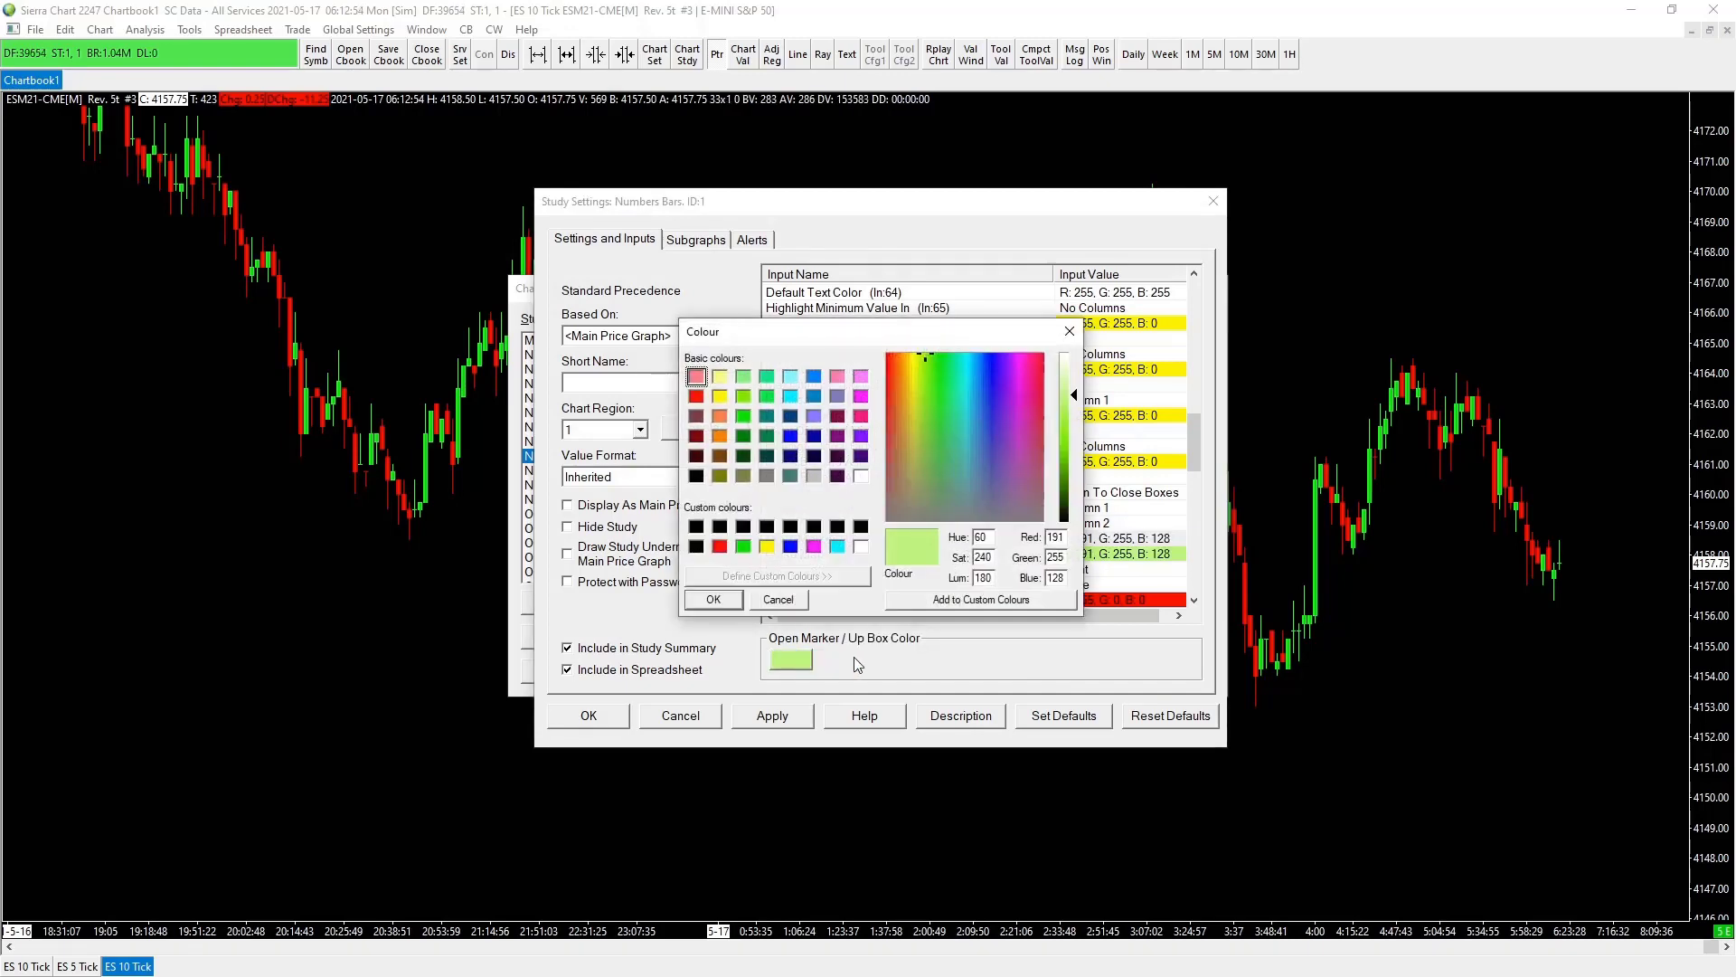
left_click(746, 457)
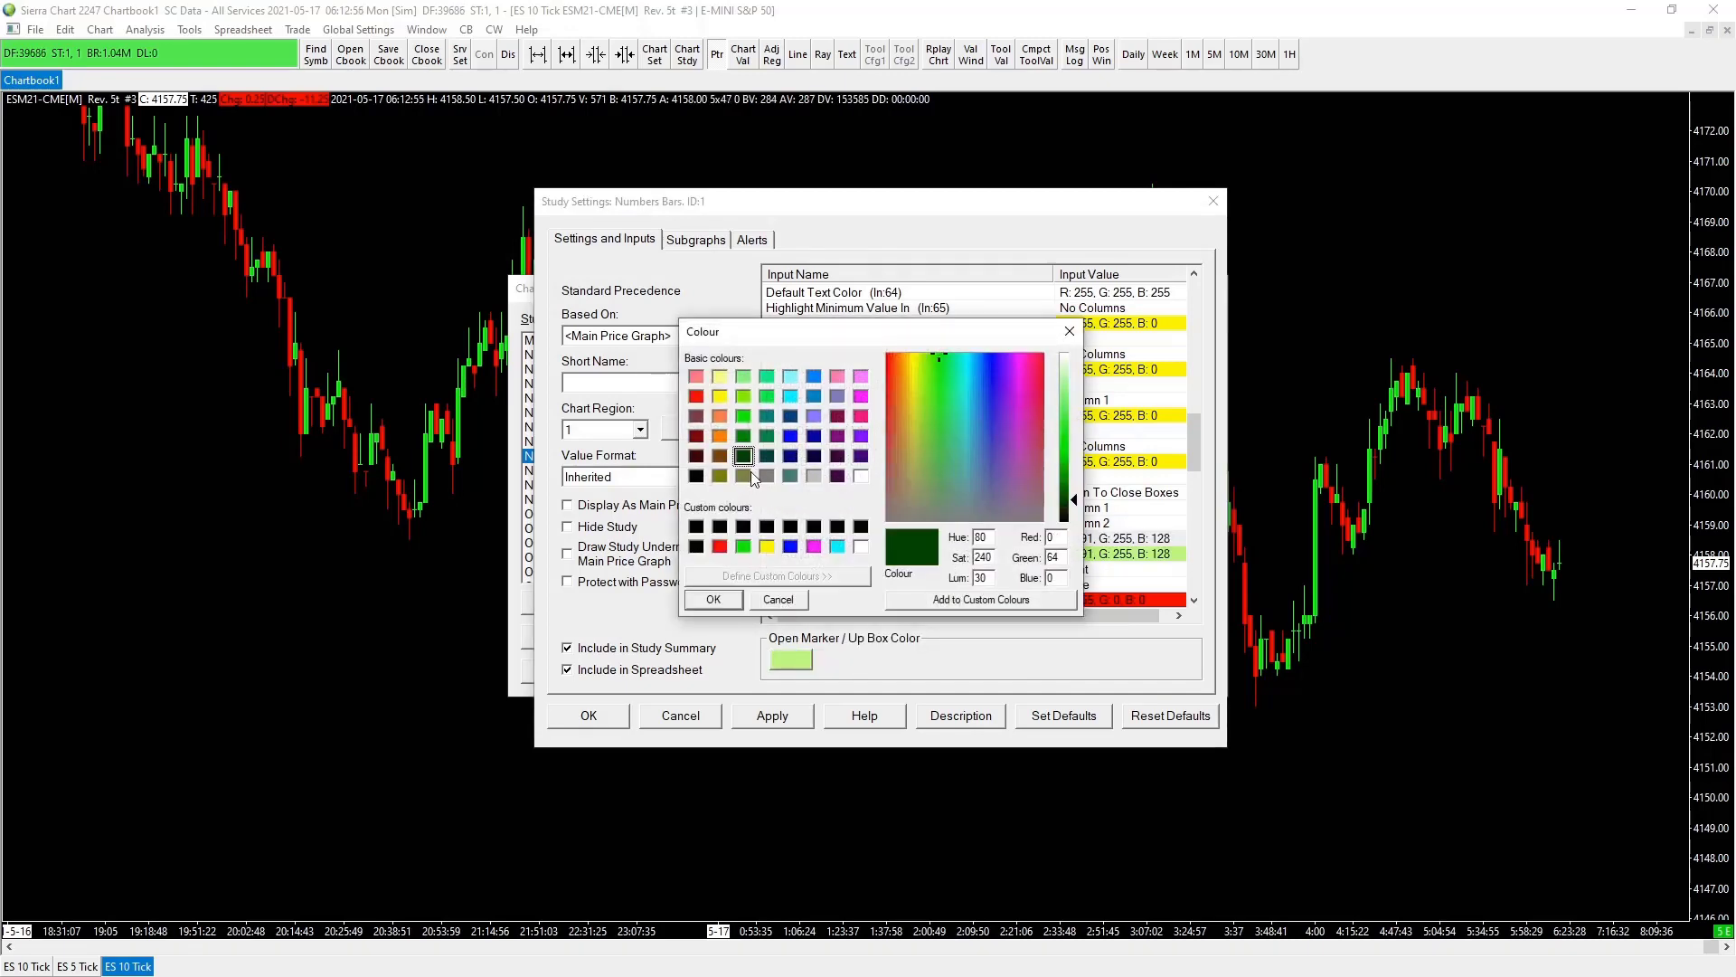
left_click(744, 438)
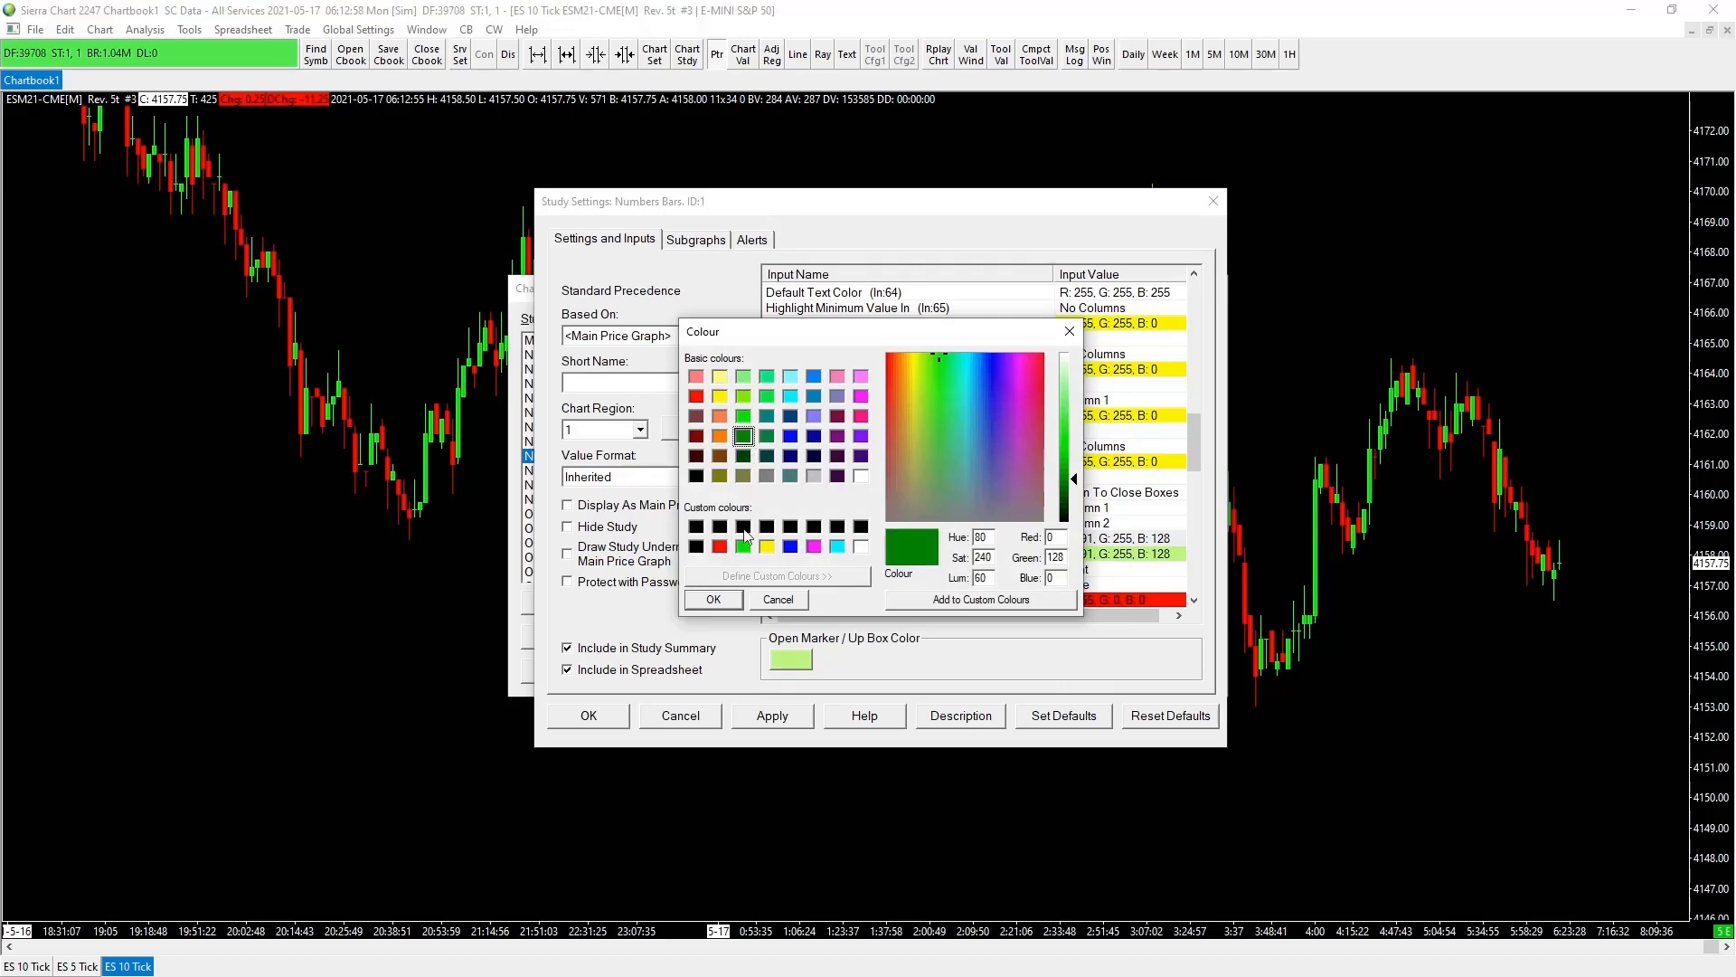
left_click(713, 601)
left_click(1037, 555)
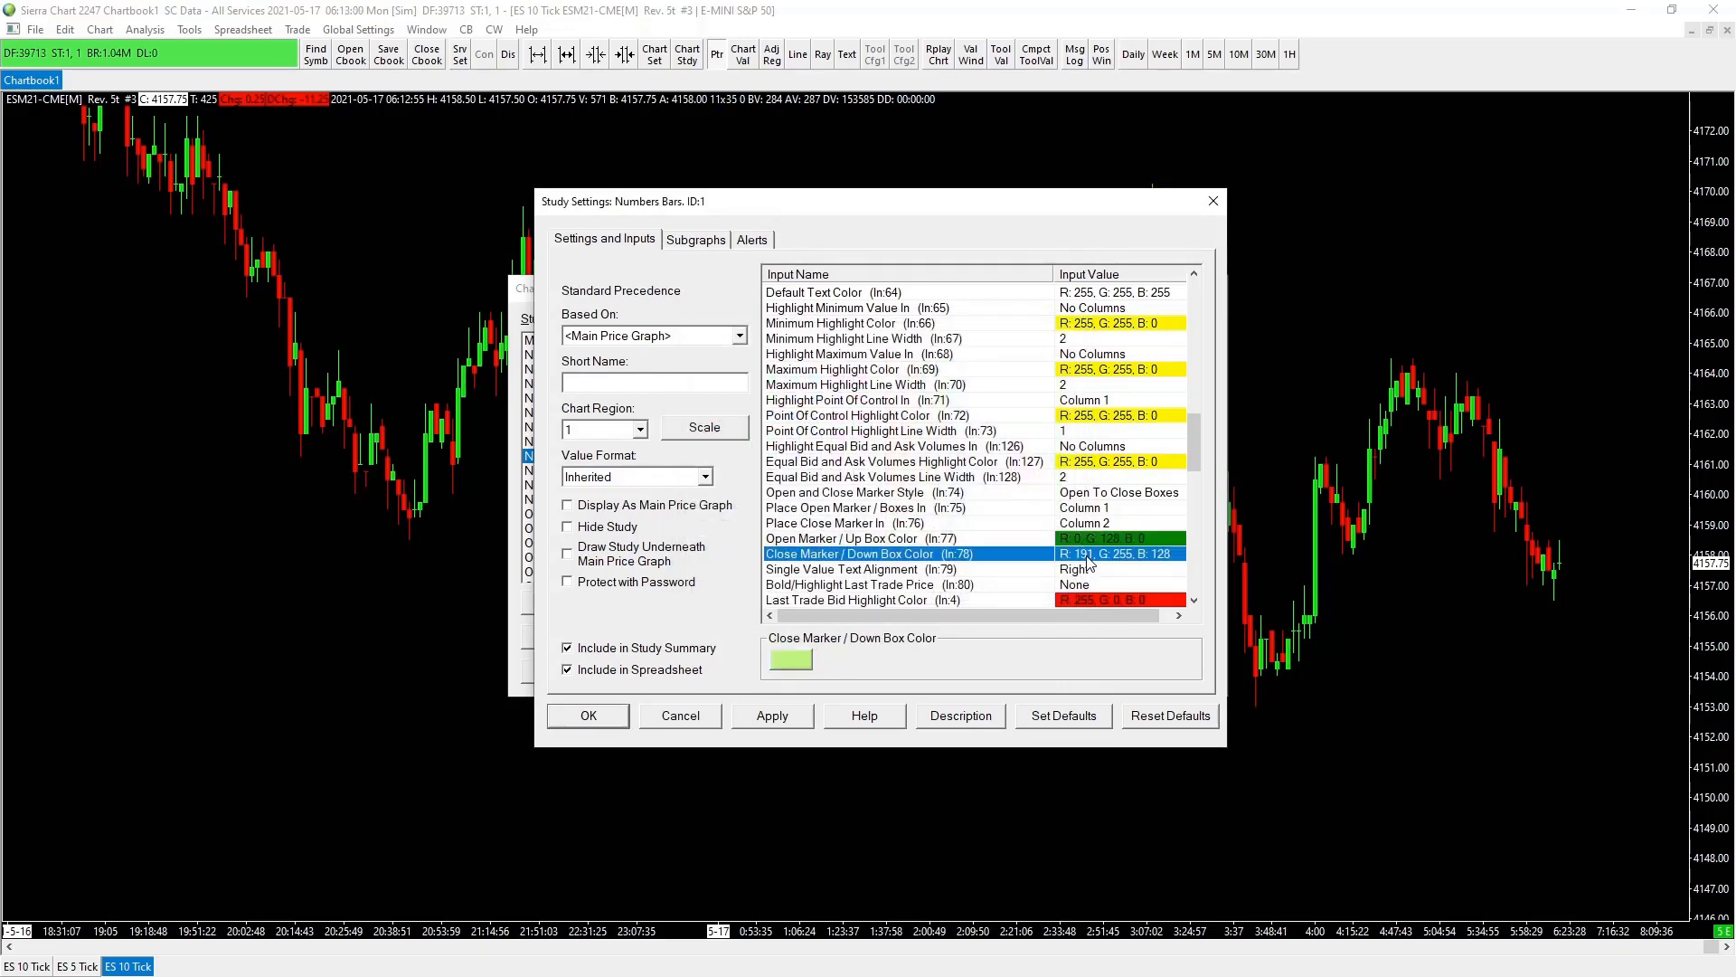
left_click(791, 659)
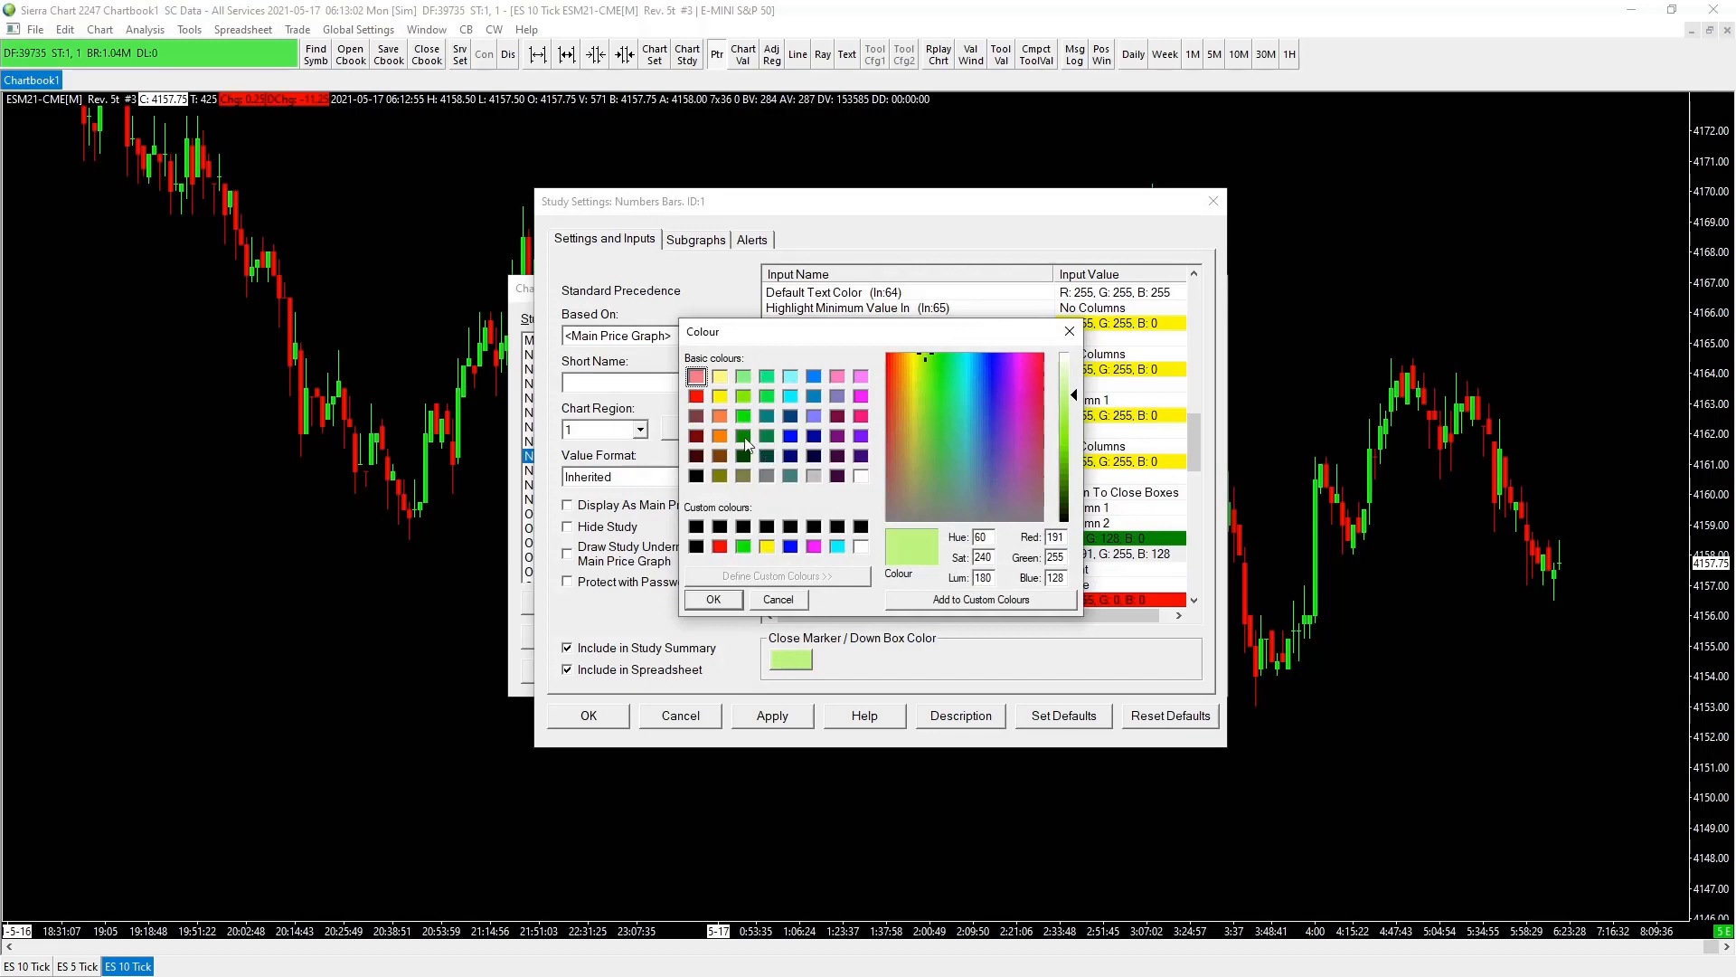
left_click(695, 435)
left_click(714, 600)
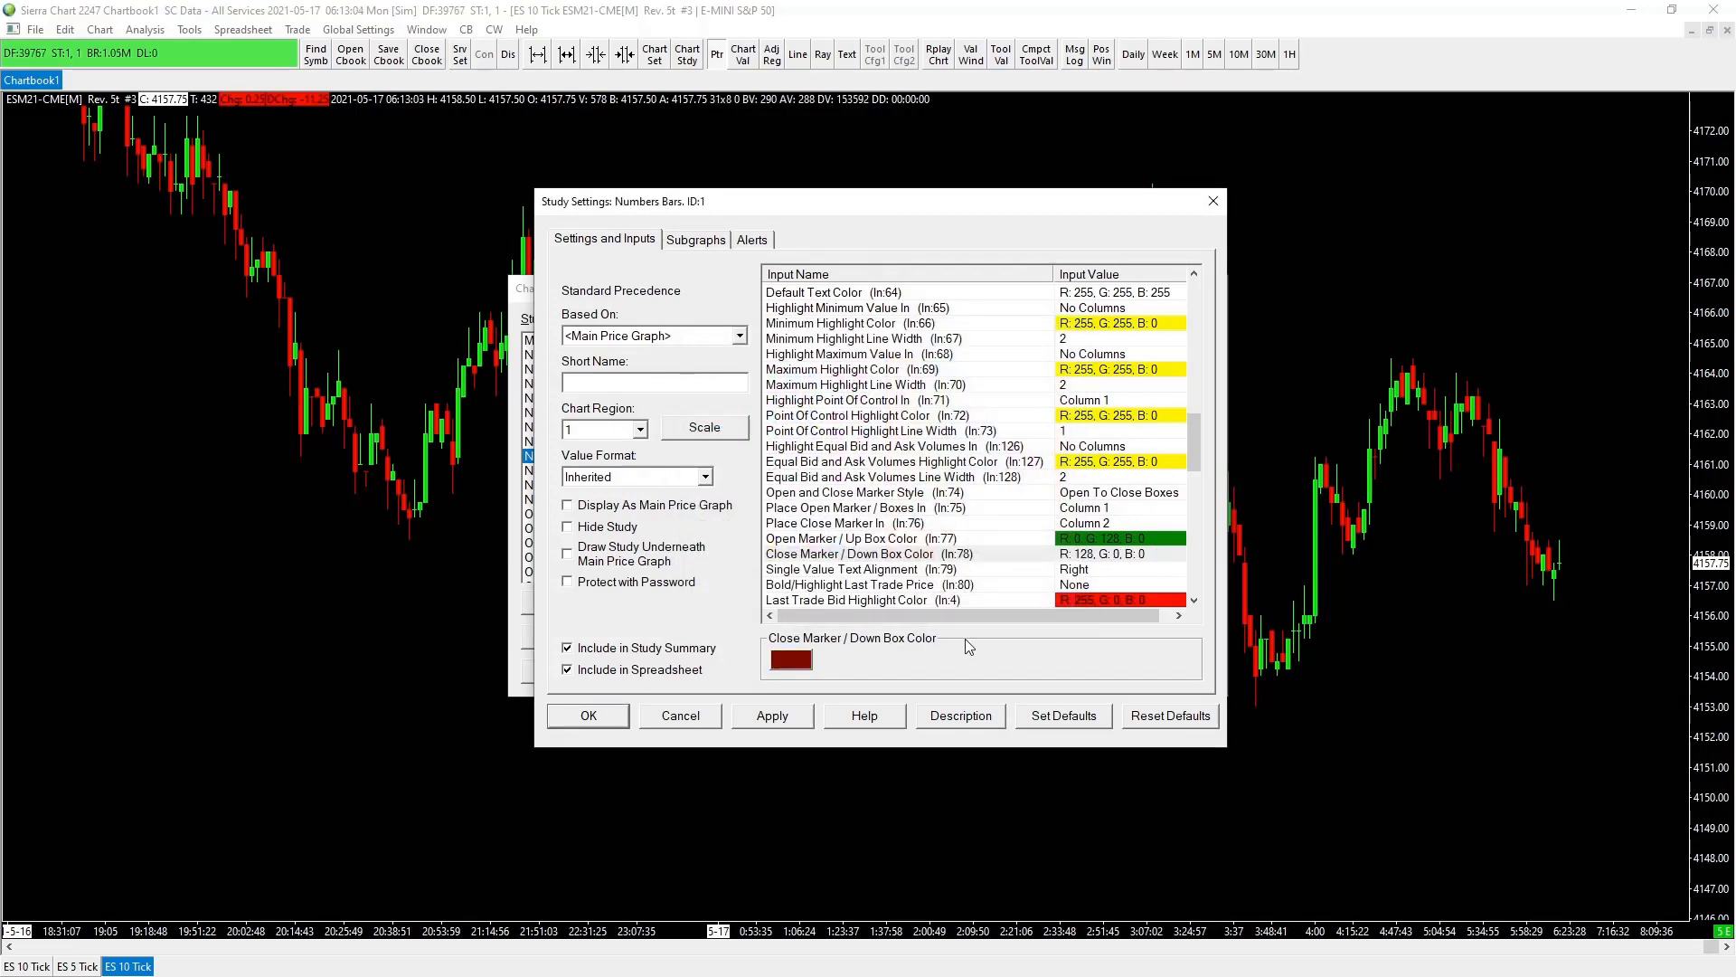
- Set Bold/Highlight Last Trade Price of the Numbers Bars study to Bold Only
scroll(959, 470, "down", 1)
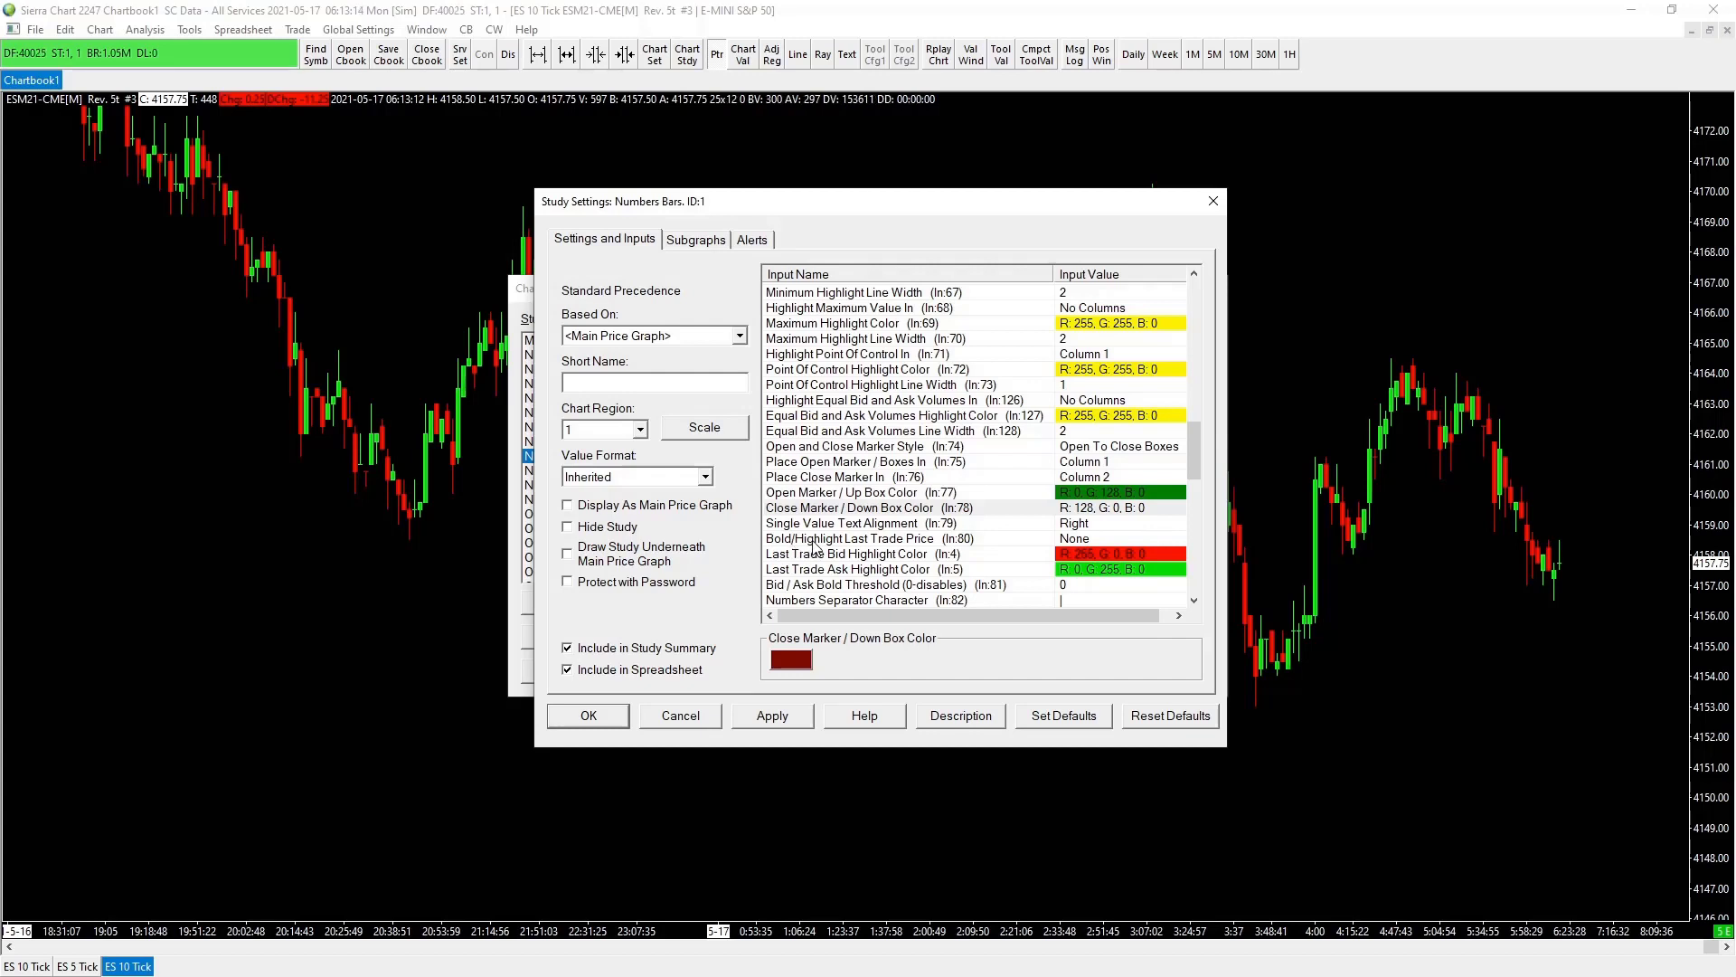
left_click(999, 538)
left_click(1007, 660)
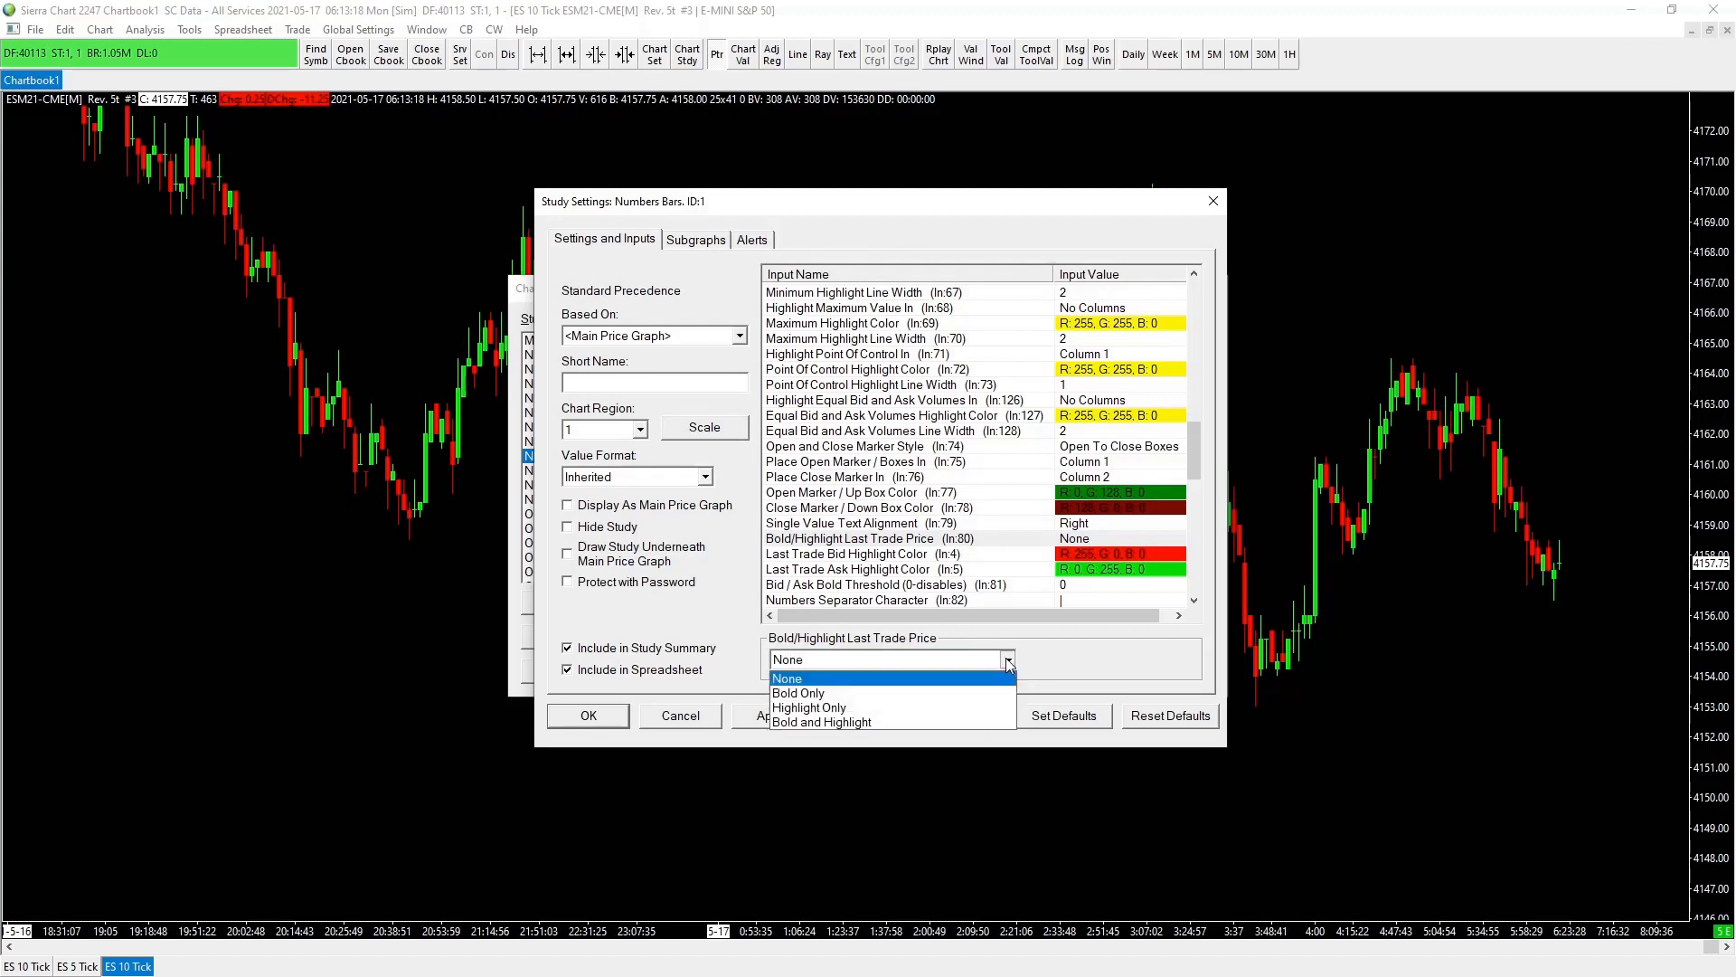
left_click(821, 693)
- Change the Numbers Separator Character of the Numbers Bars study to x
scroll(976, 450, "down", 3)
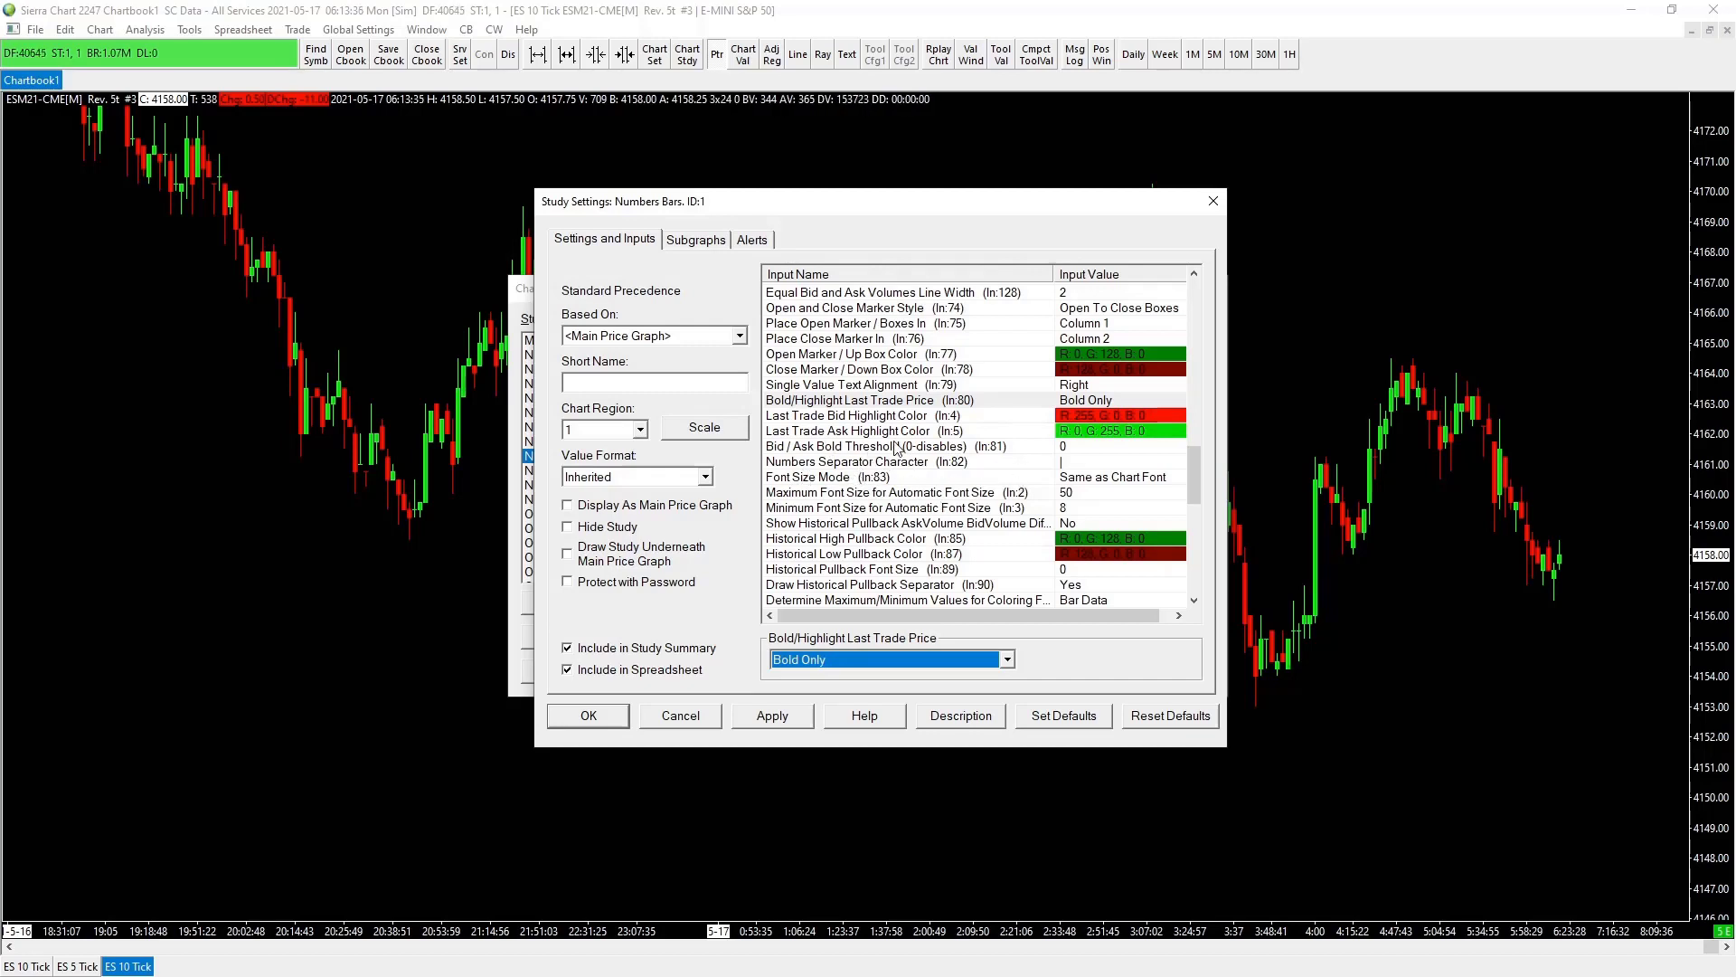
left_click(1081, 463)
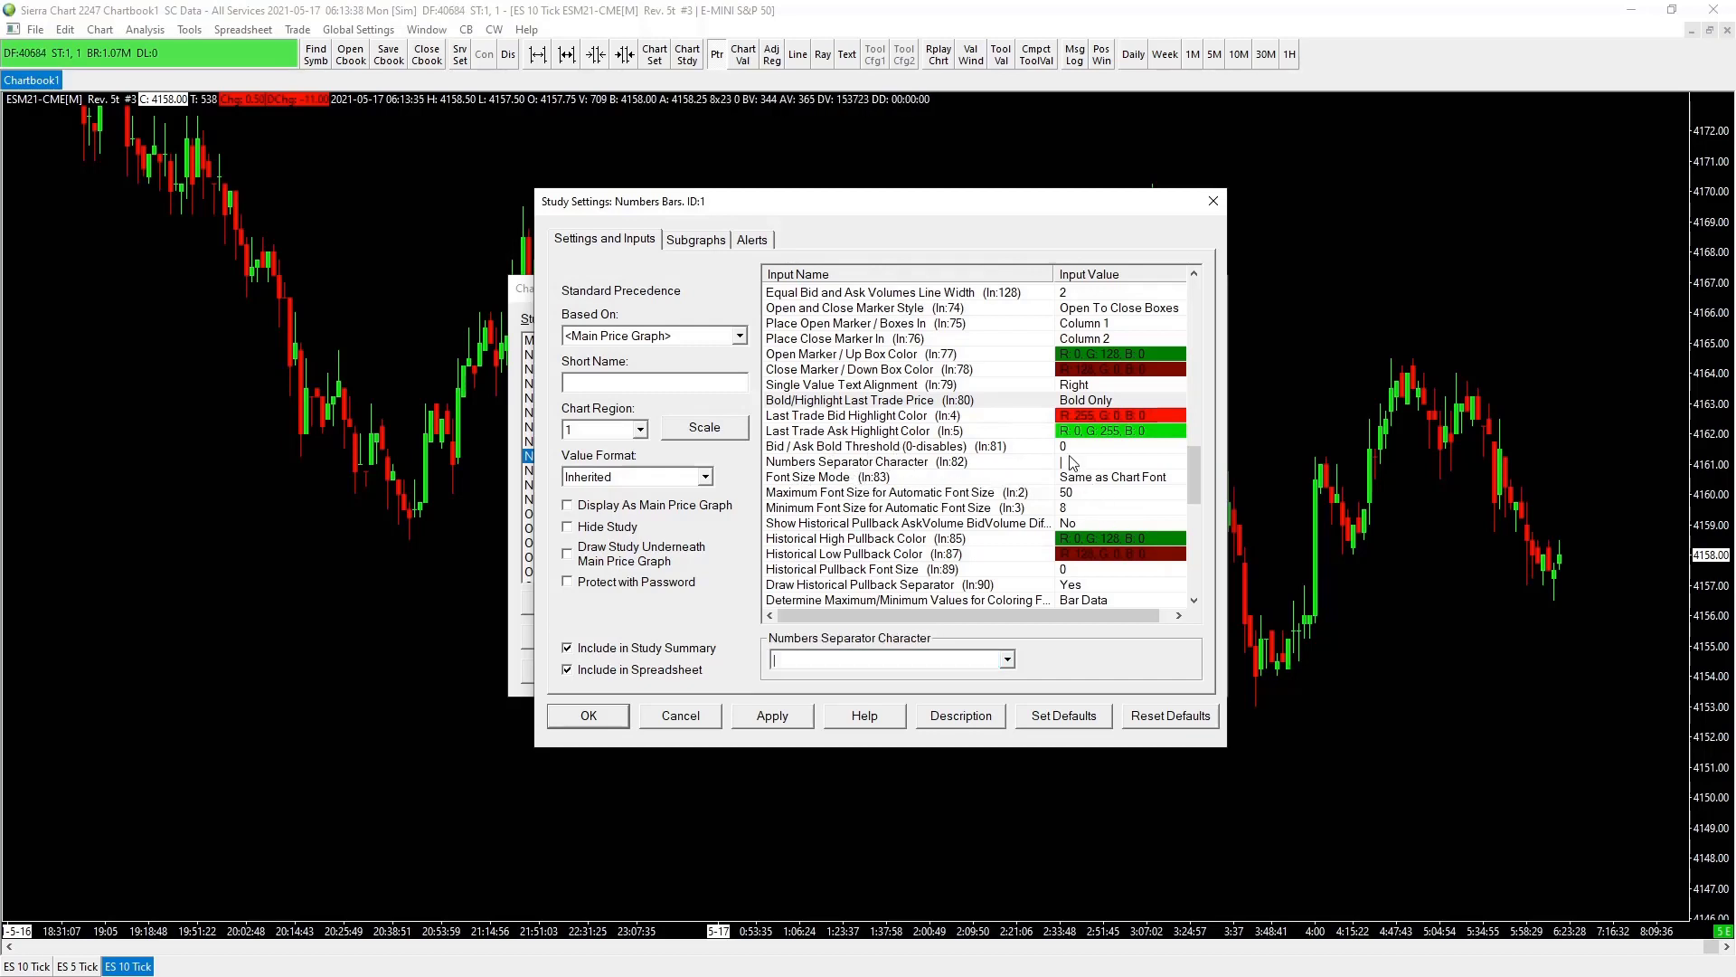
left_click(1006, 659)
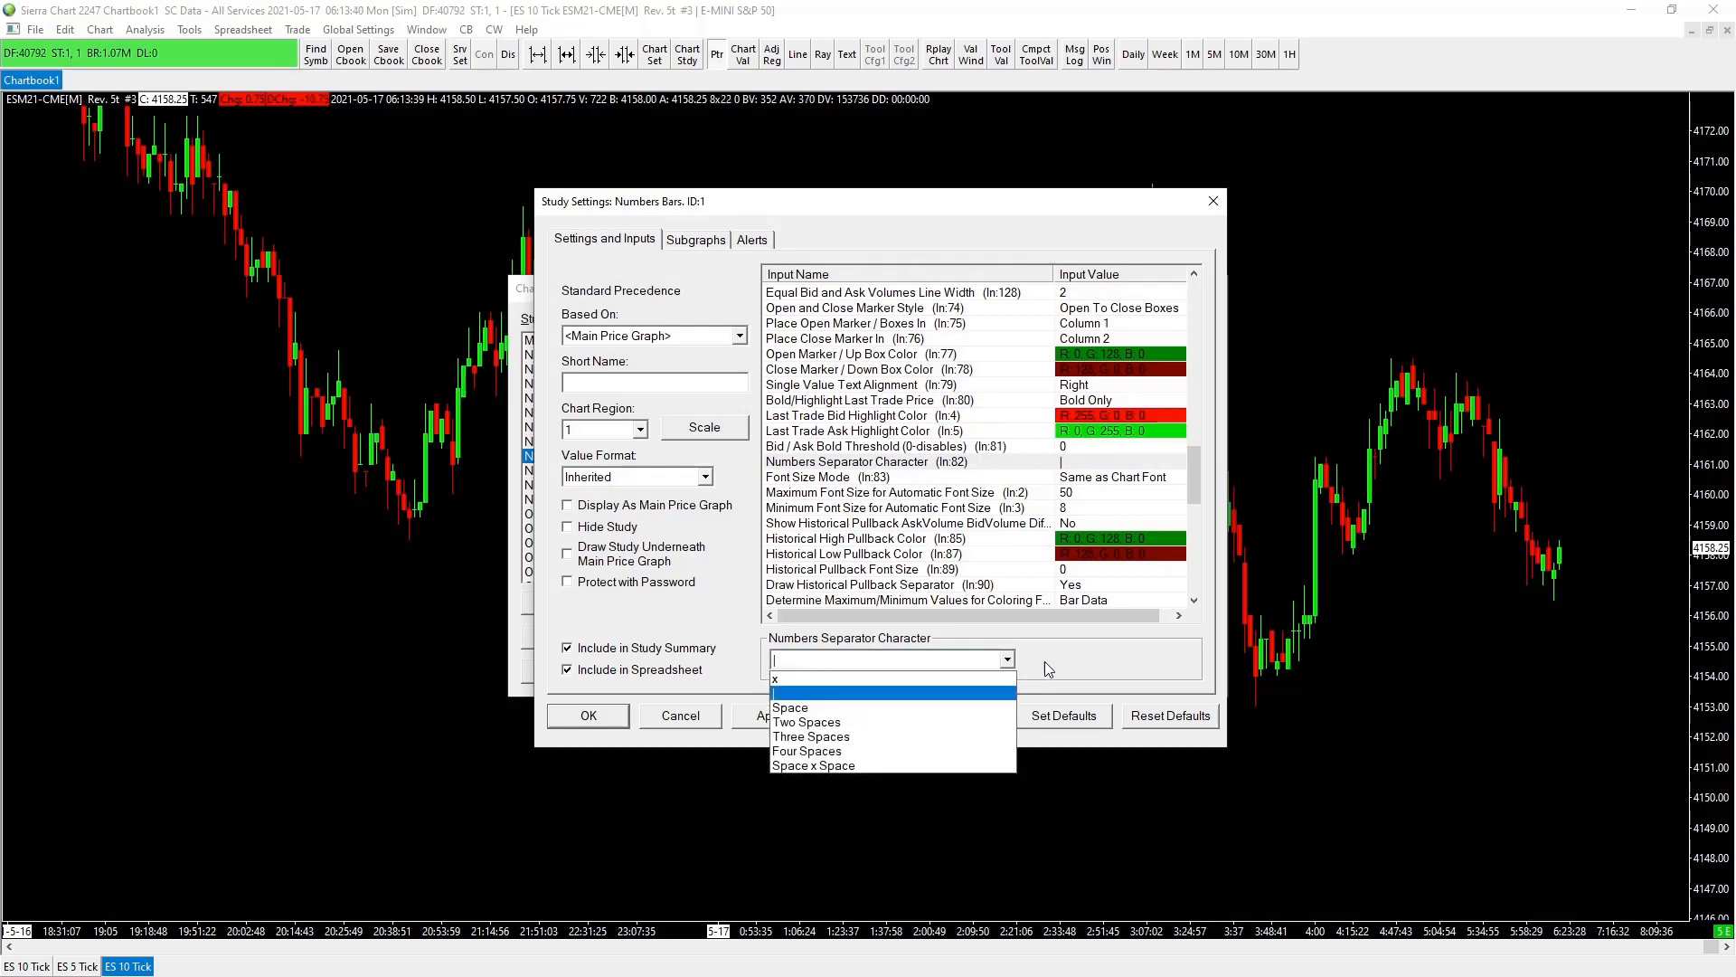
left_click(802, 680)
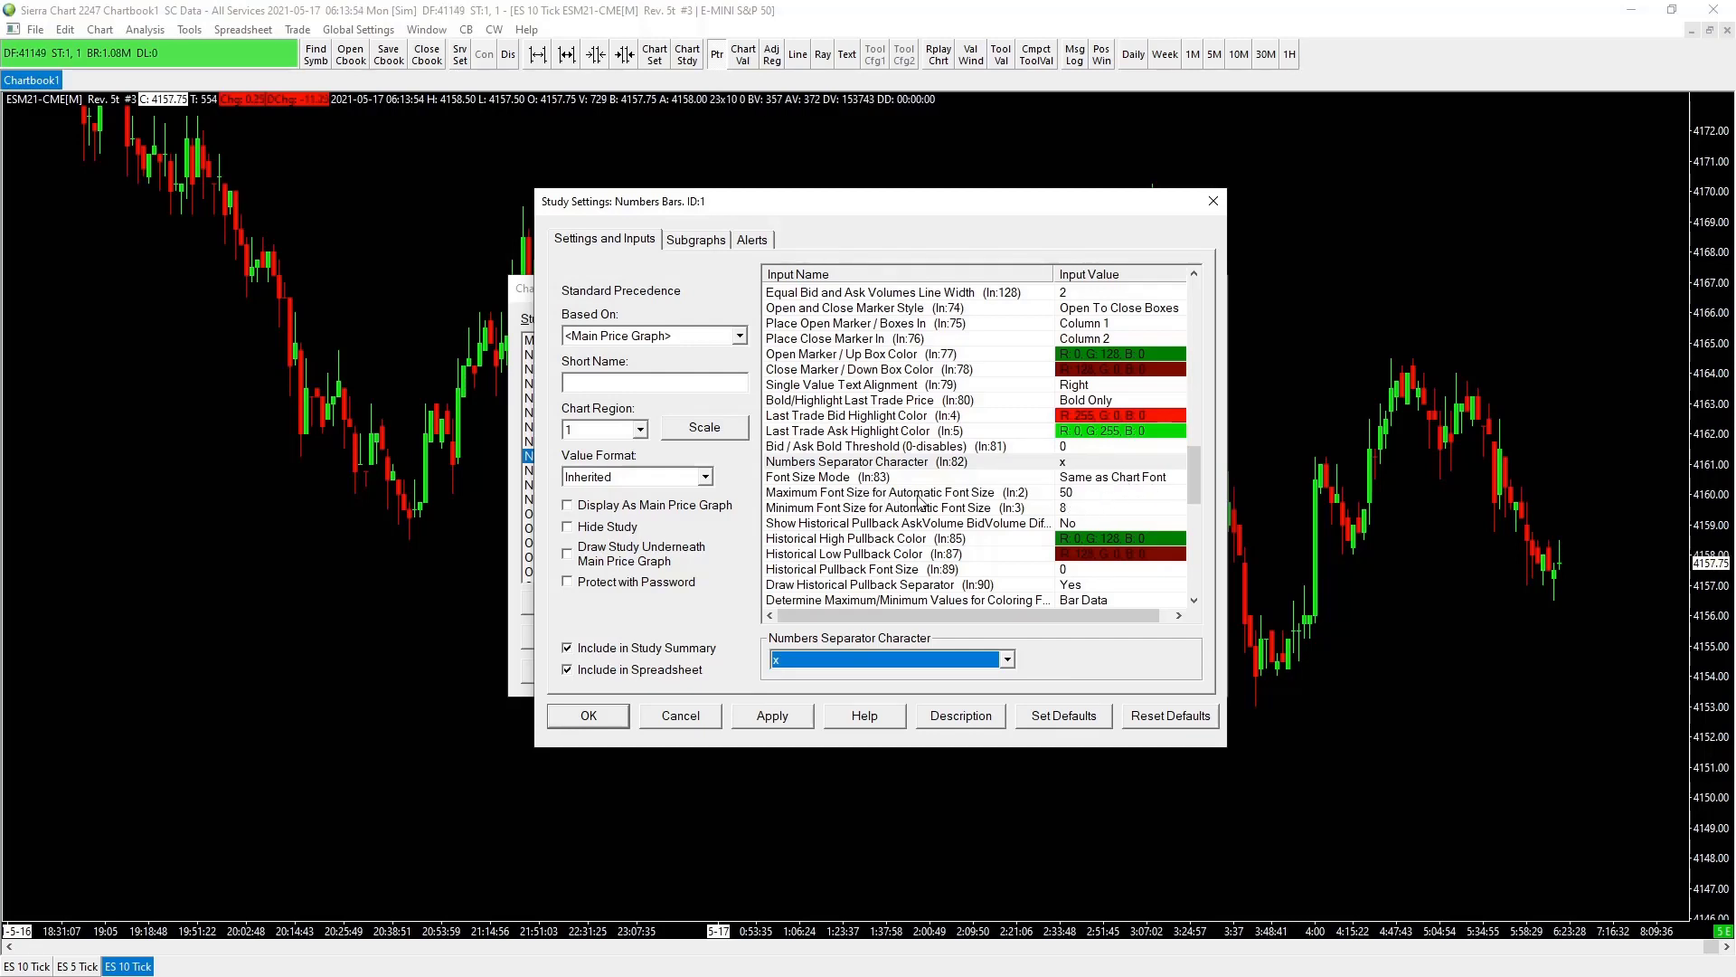
- Set both the Maximum and Minimum Font Size for Automatic Font Size to 0
left_click(1086, 498)
type("0")
left_click(1093, 508)
type("0")
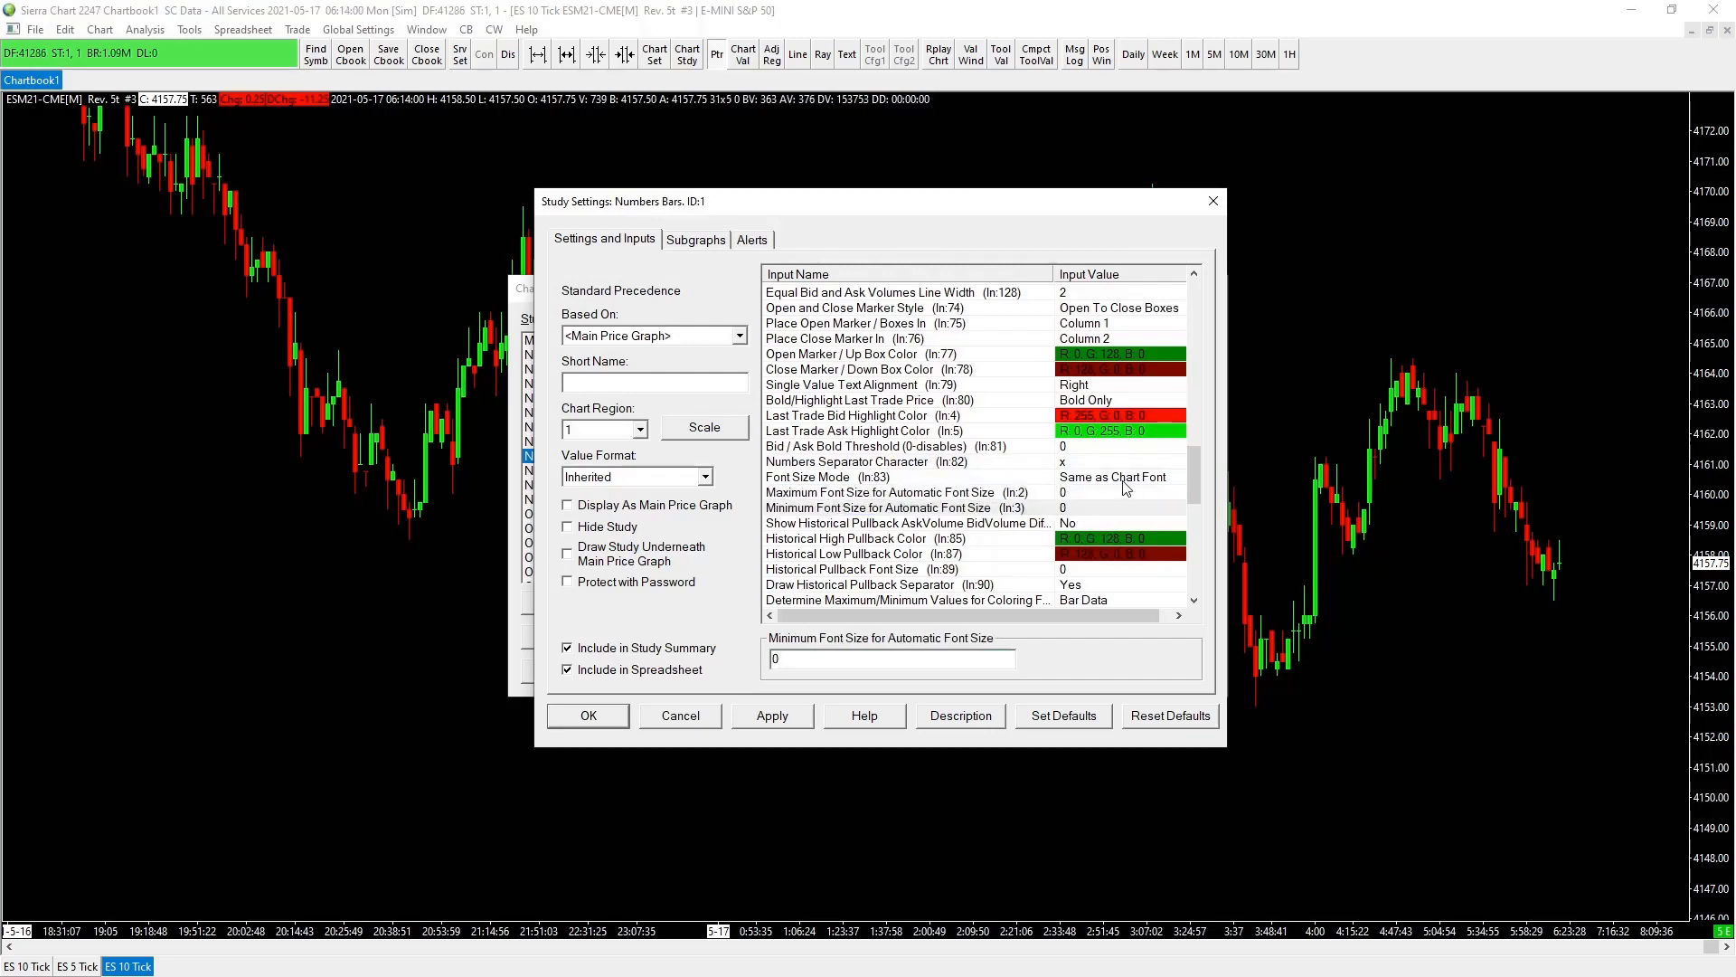
- Set the Historical High Pullback Color to bright green (0, 255, 0) and the Historical Low Pullback Color to red (255, 0, 0)
left_click(1086, 539)
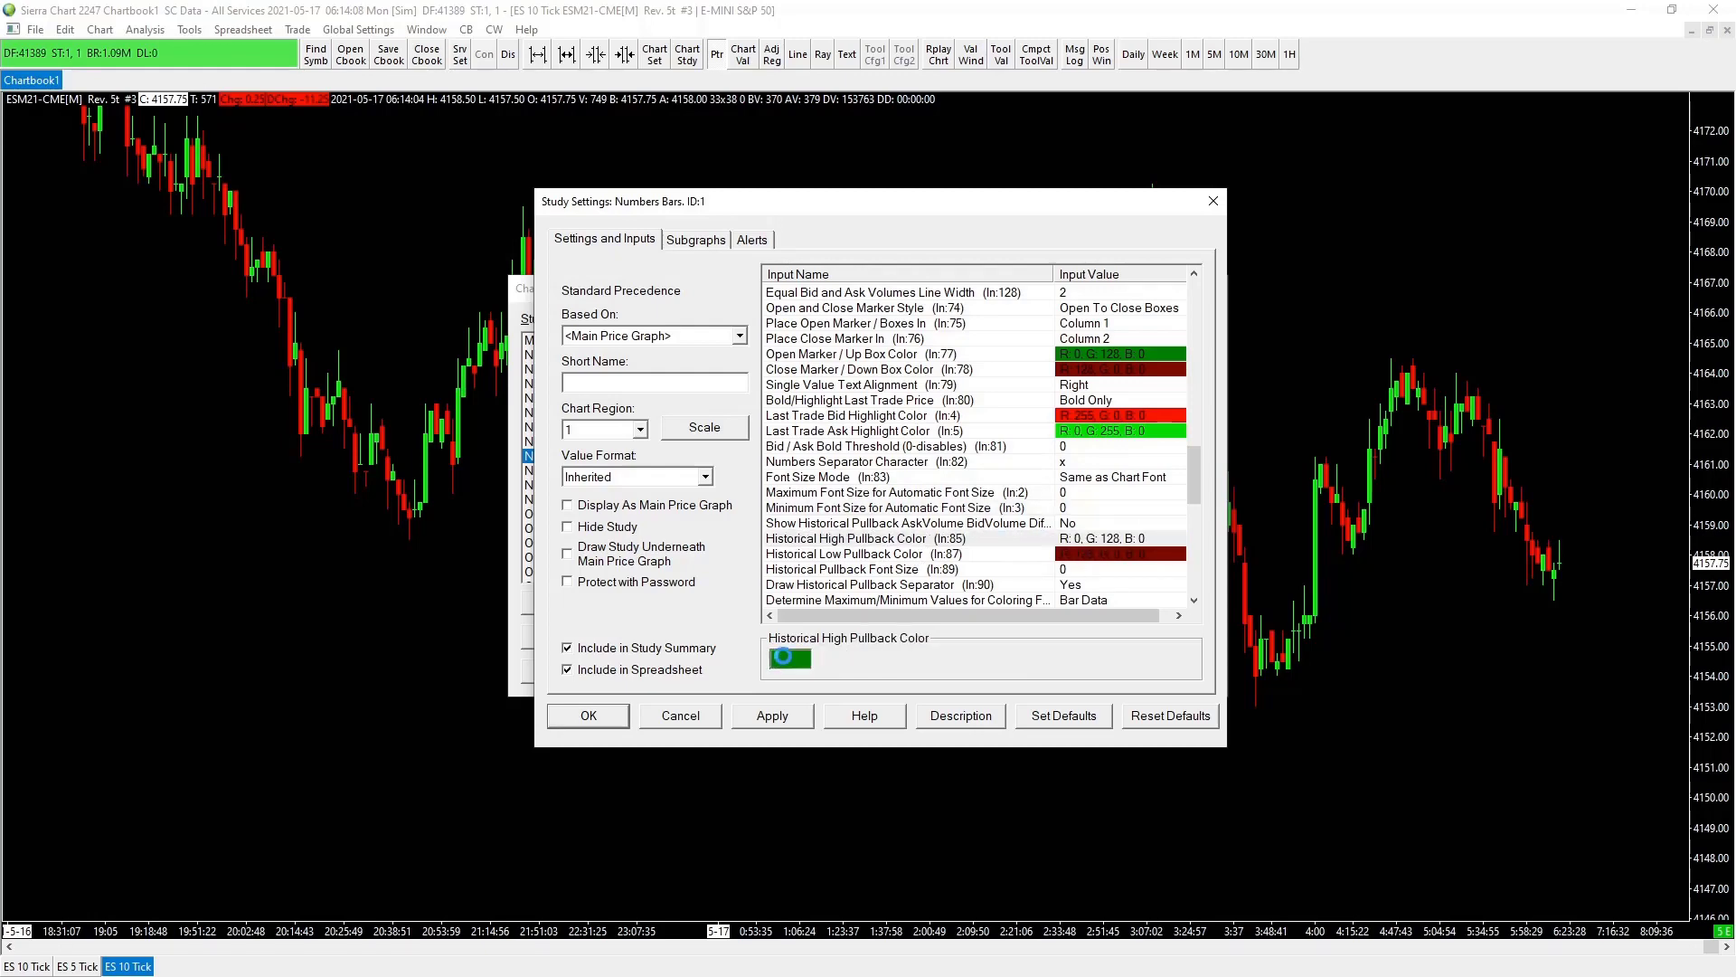
left_click(783, 657)
left_click(744, 546)
left_click(714, 600)
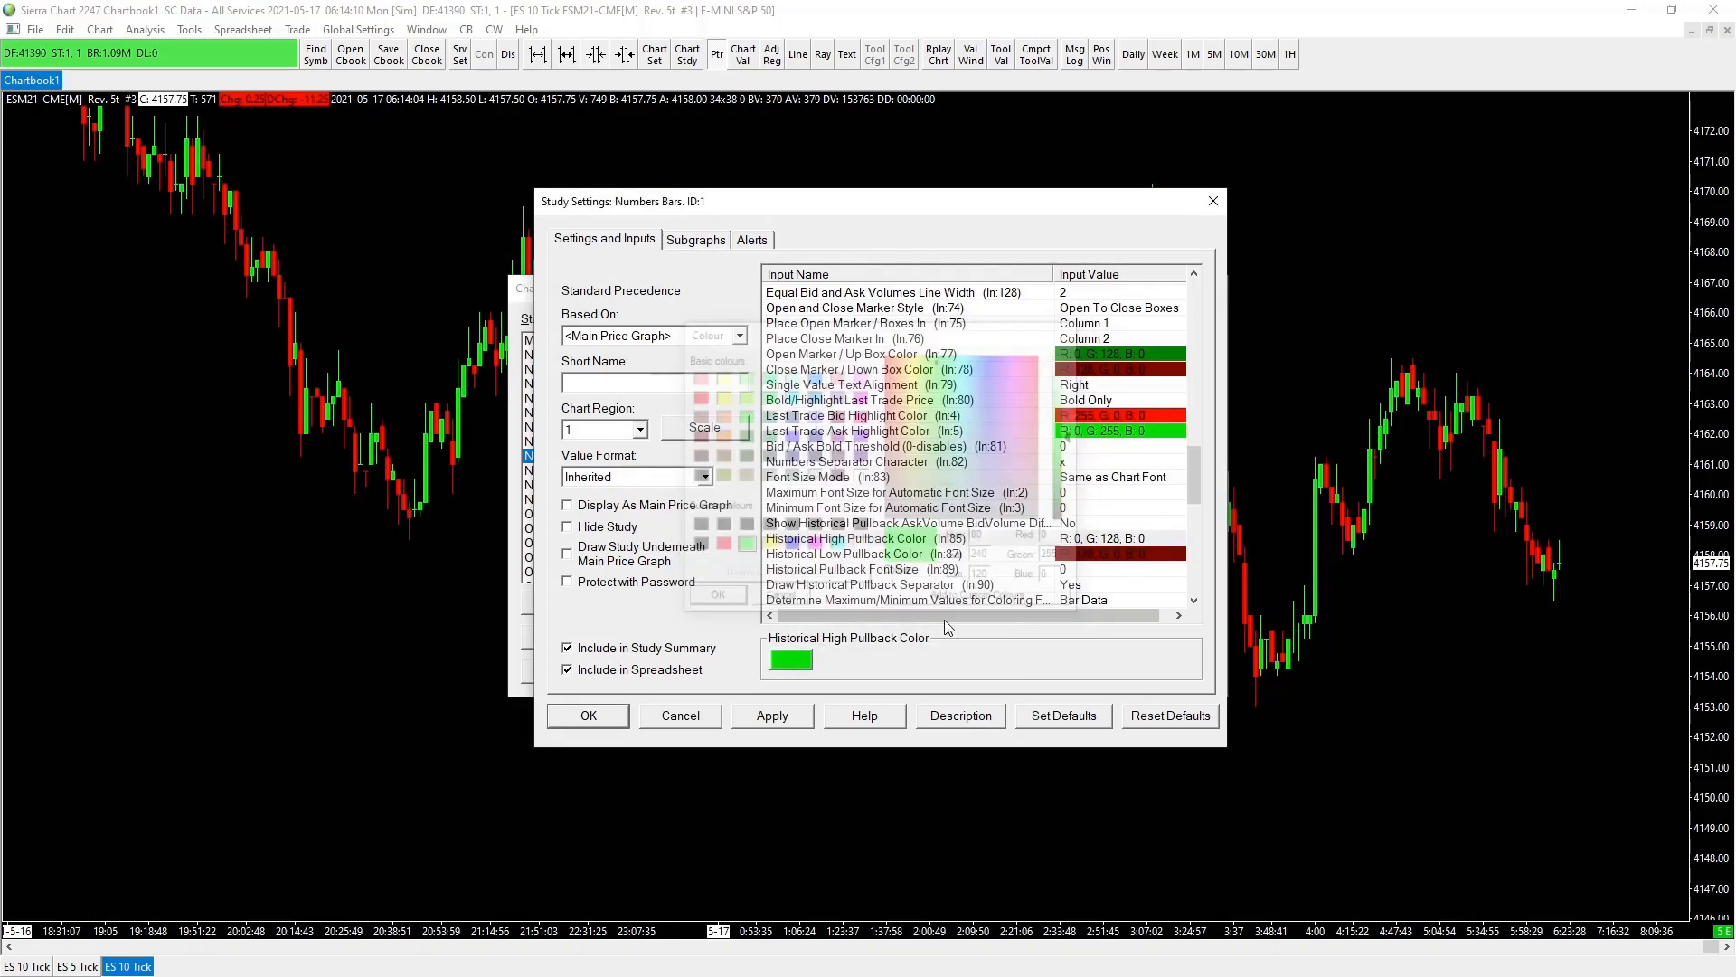
left_click(895, 555)
left_click(794, 659)
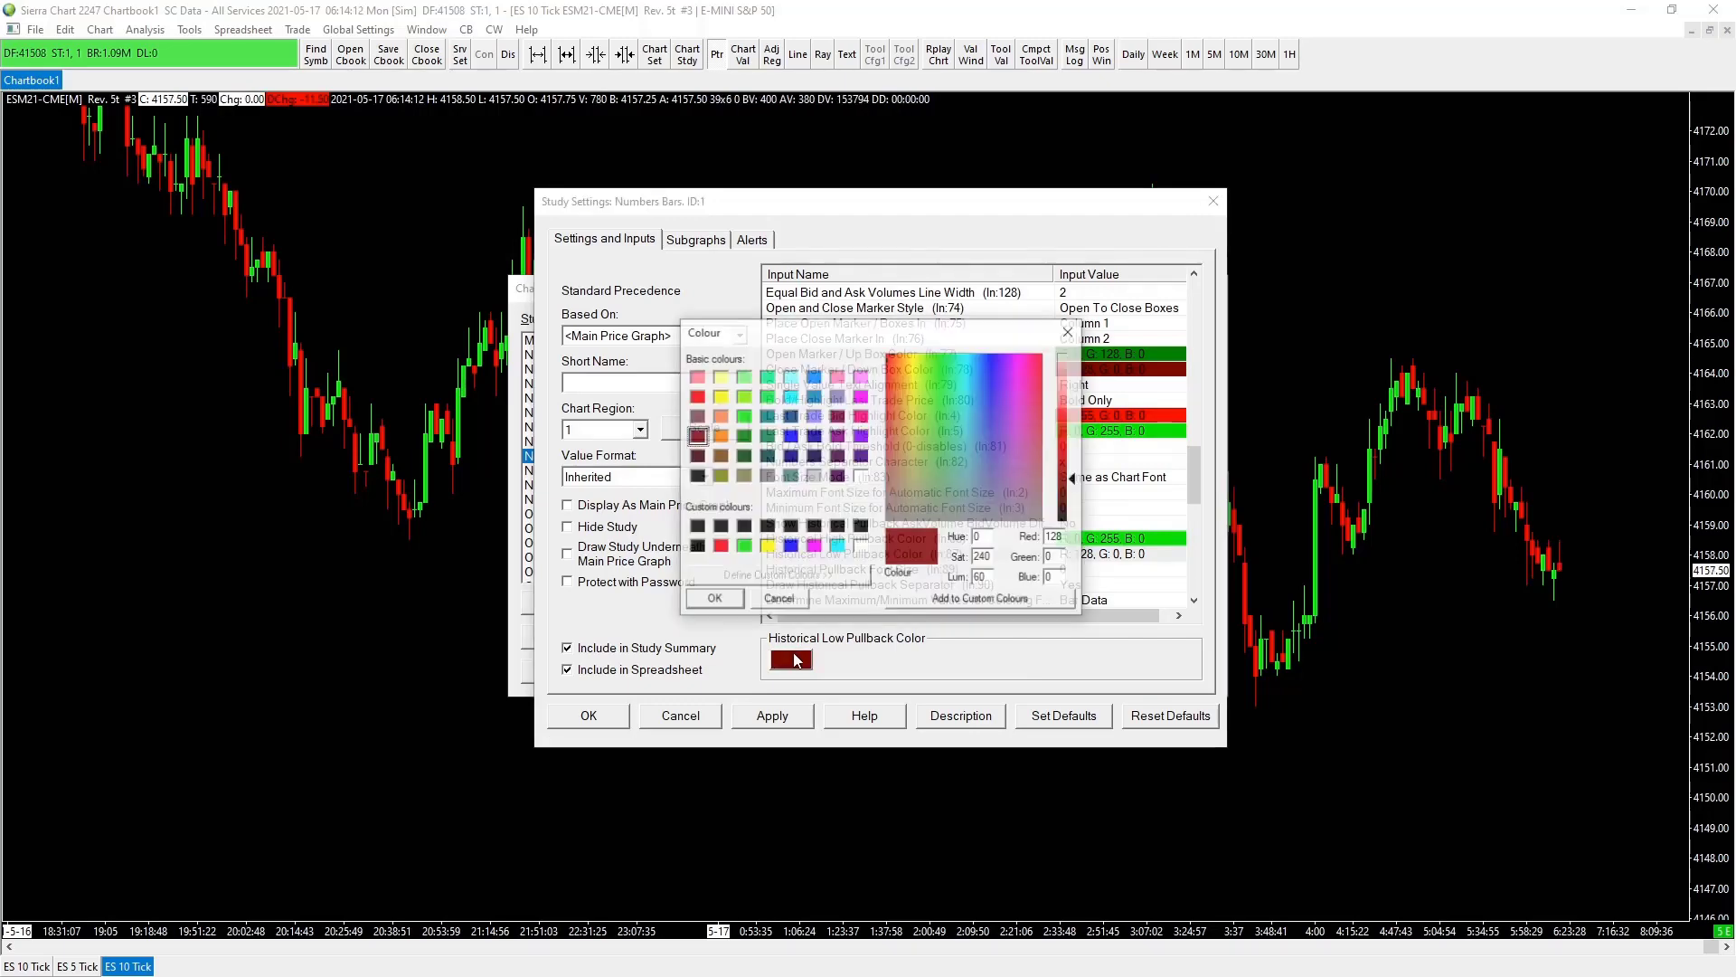
left_click(721, 546)
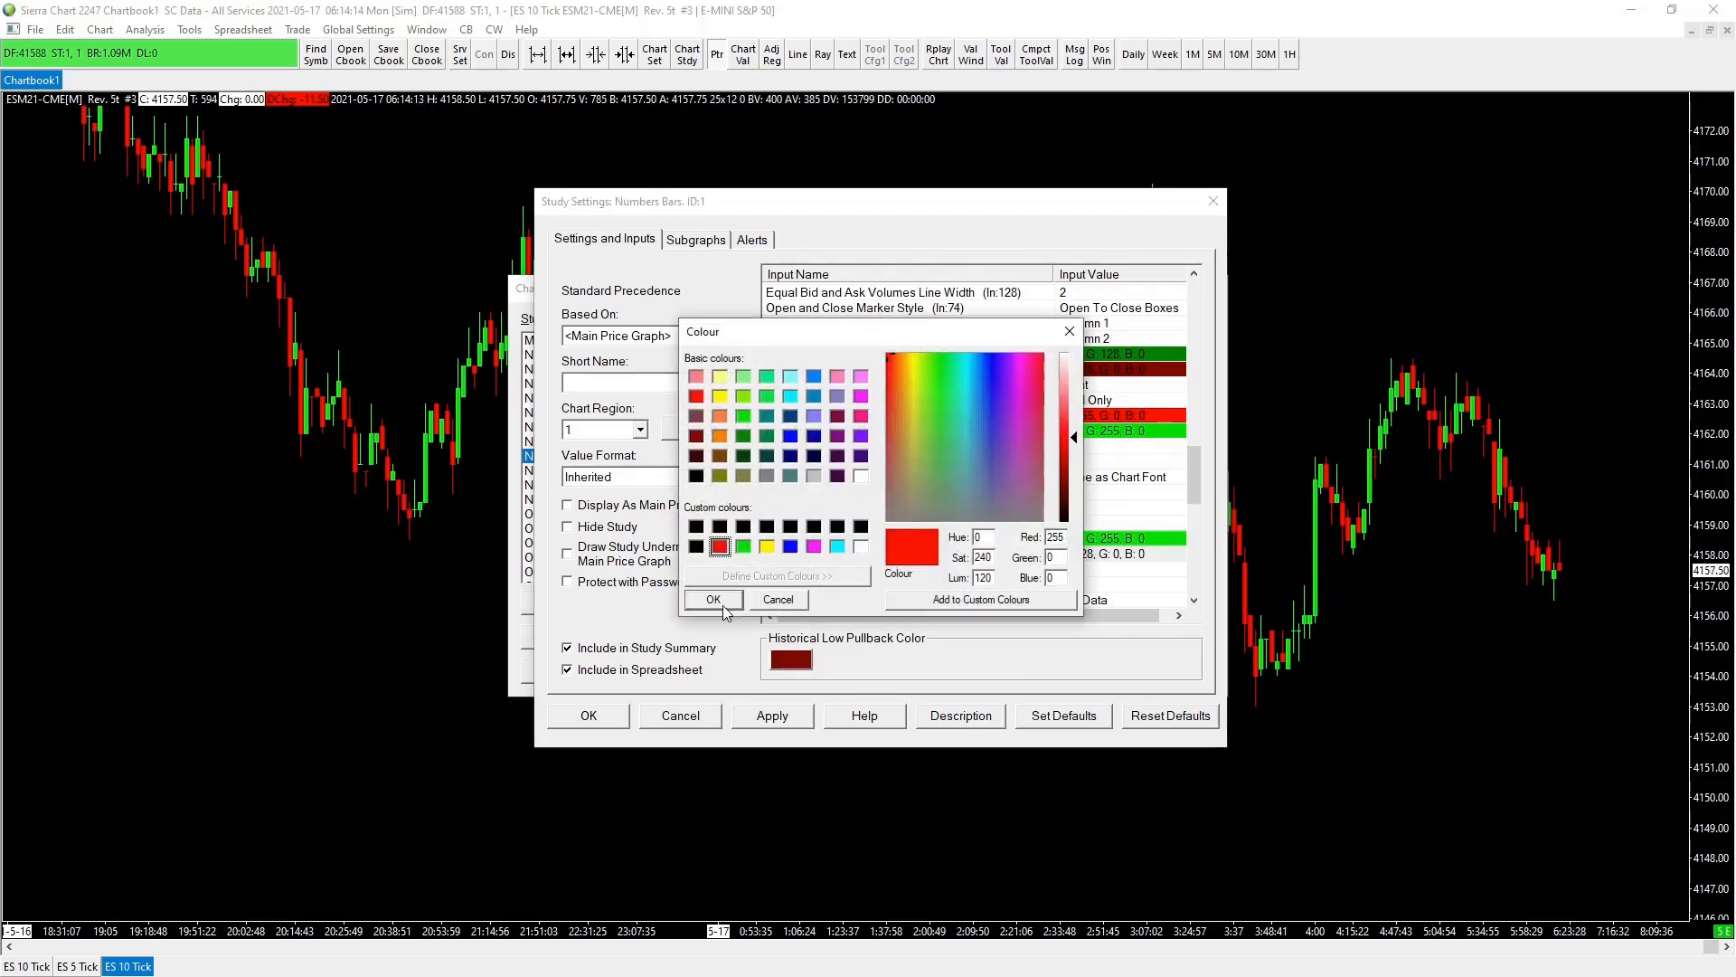
left_click(729, 602)
- Set the Column 2 and Column 3 Percent Compare Thresholds to 0,0,0
scroll(975, 486, "down", 2)
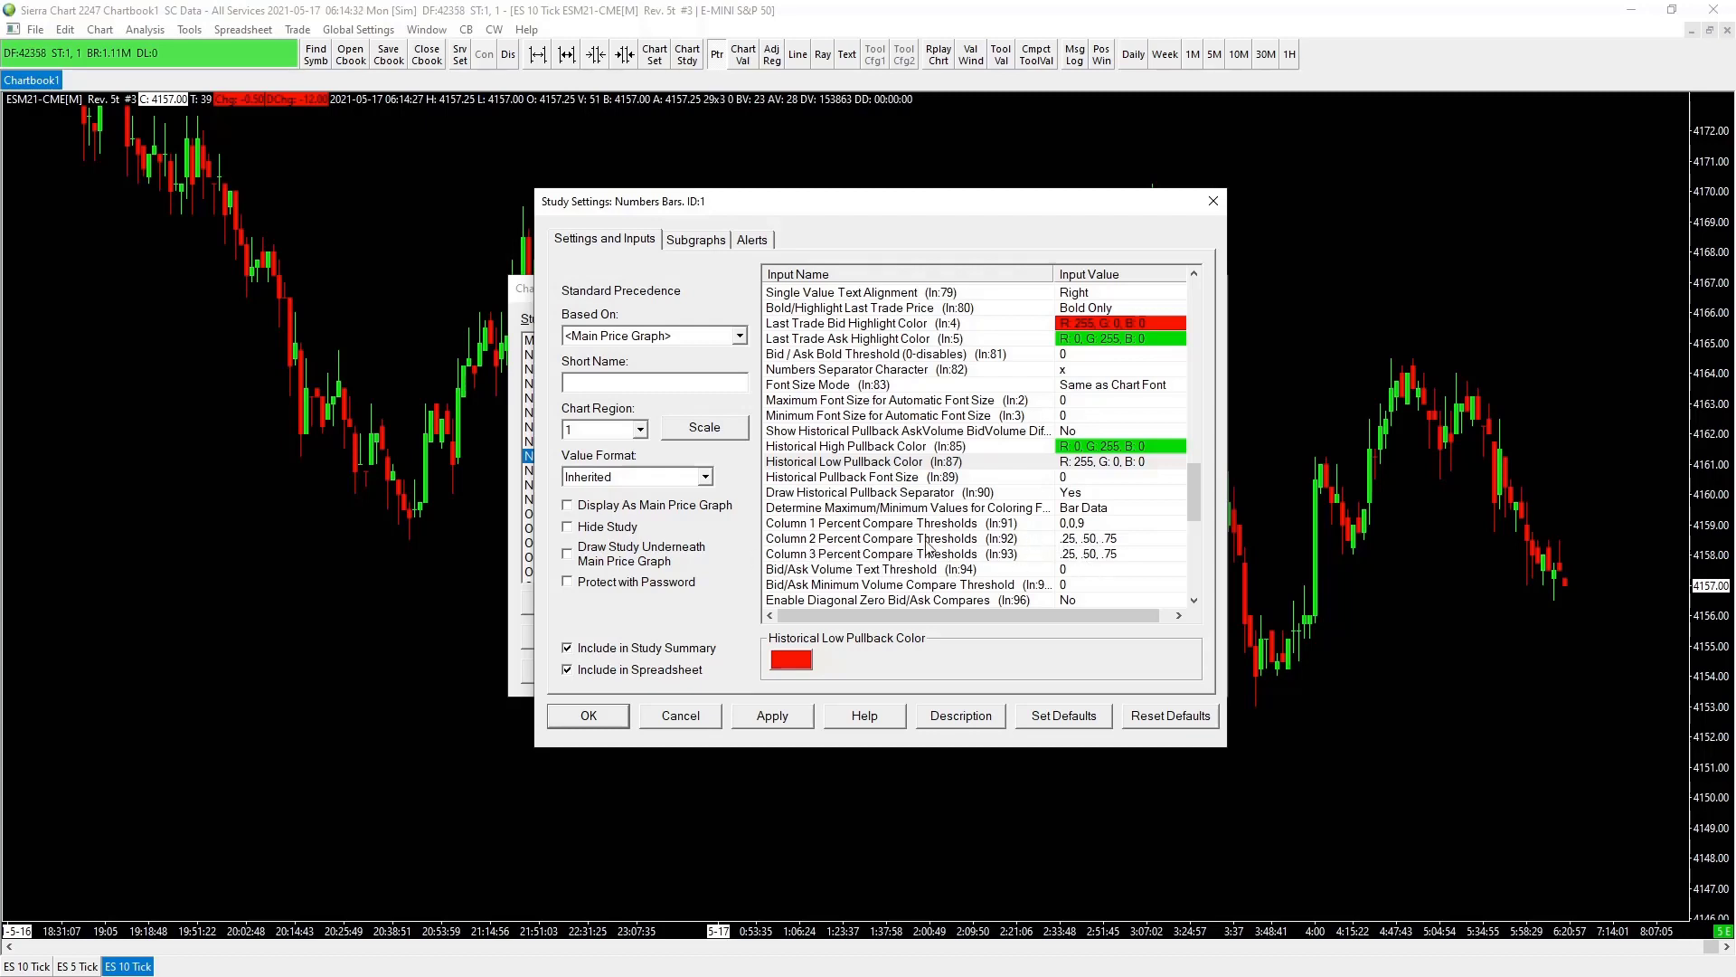
left_click(1072, 546)
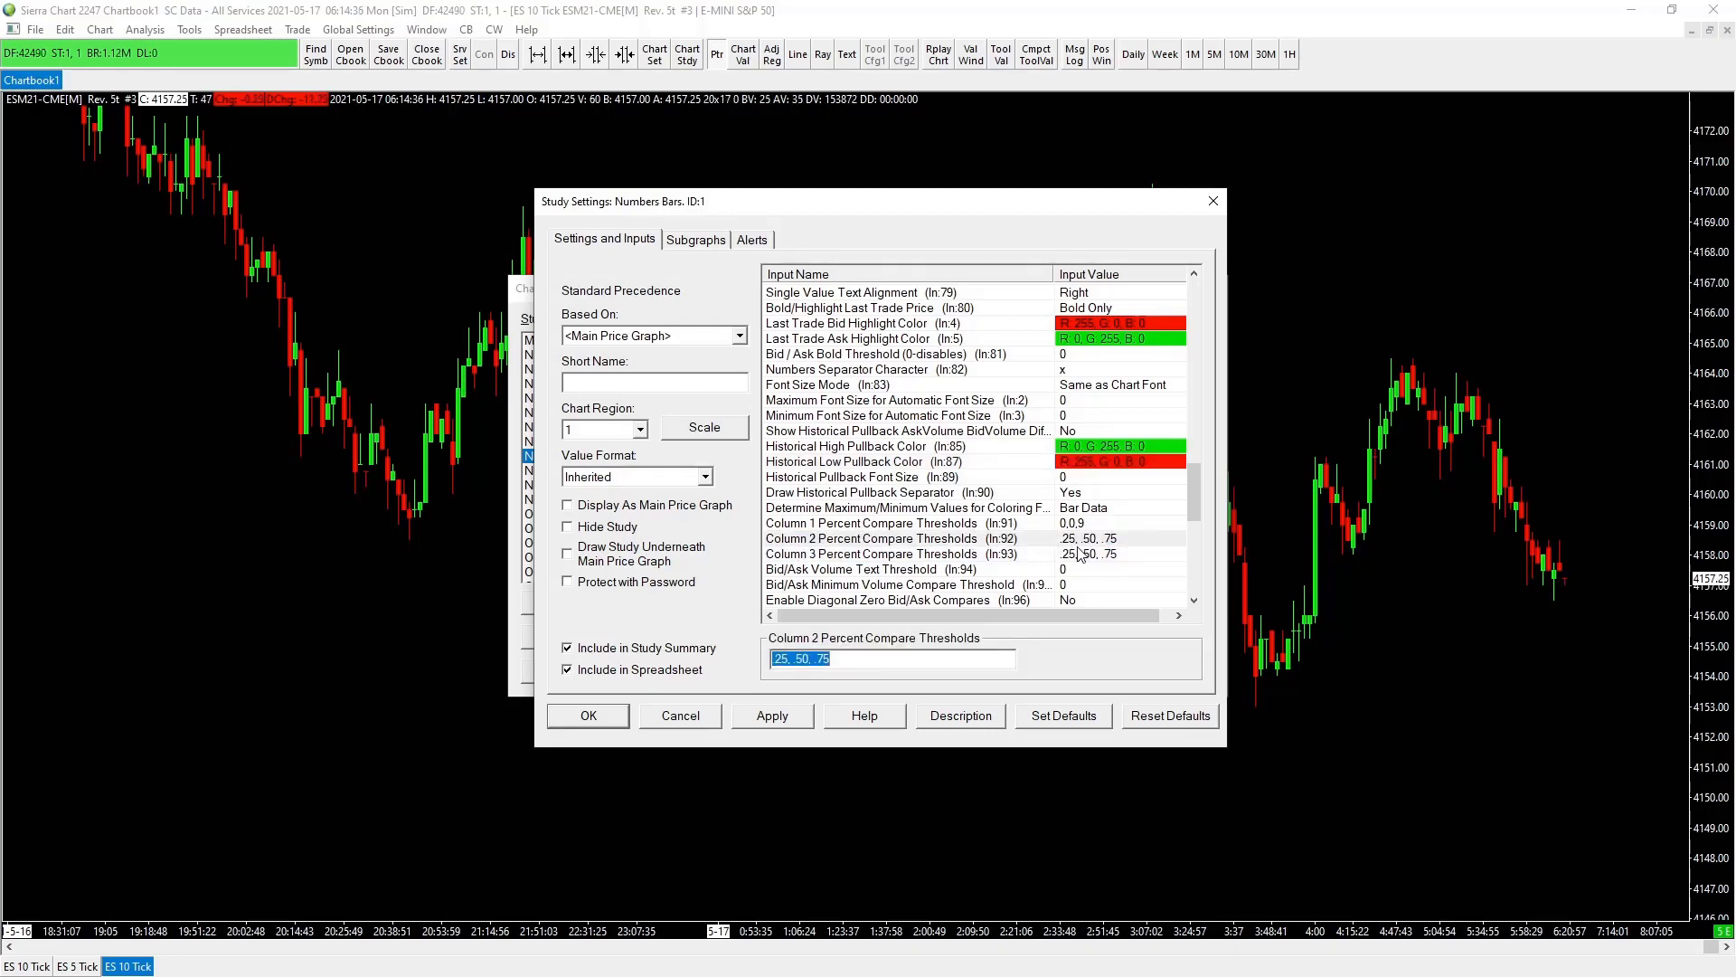
type("0,0,0")
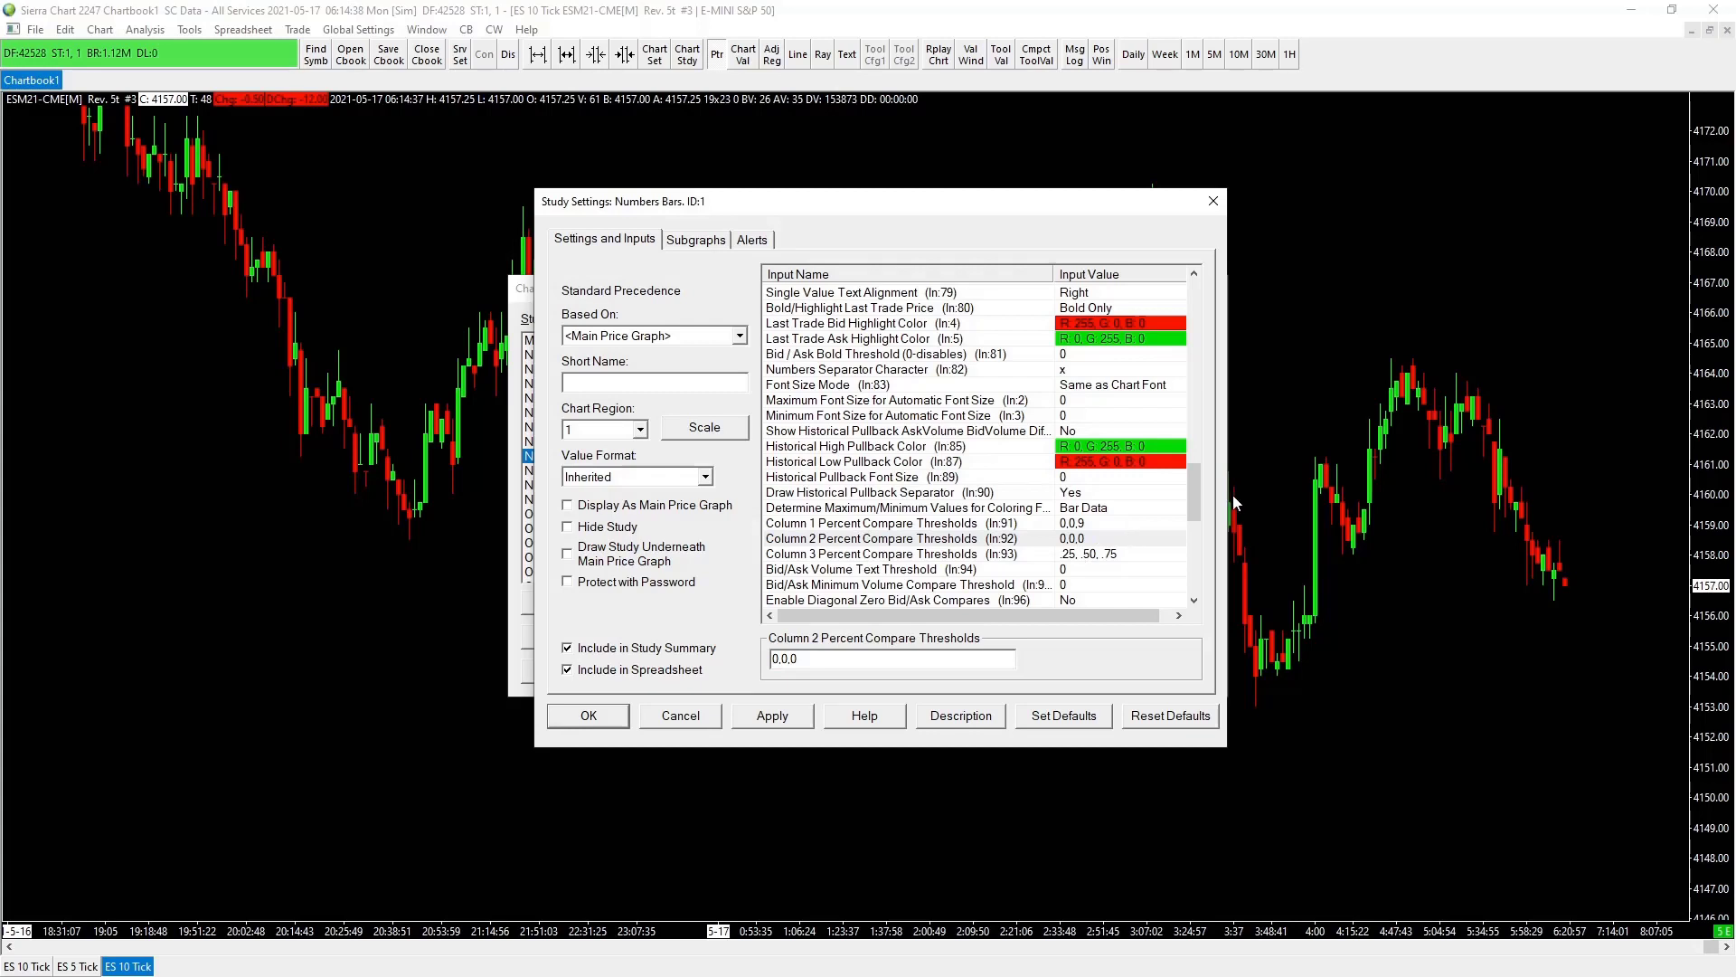
left_click(1090, 555)
type("0,0,0")
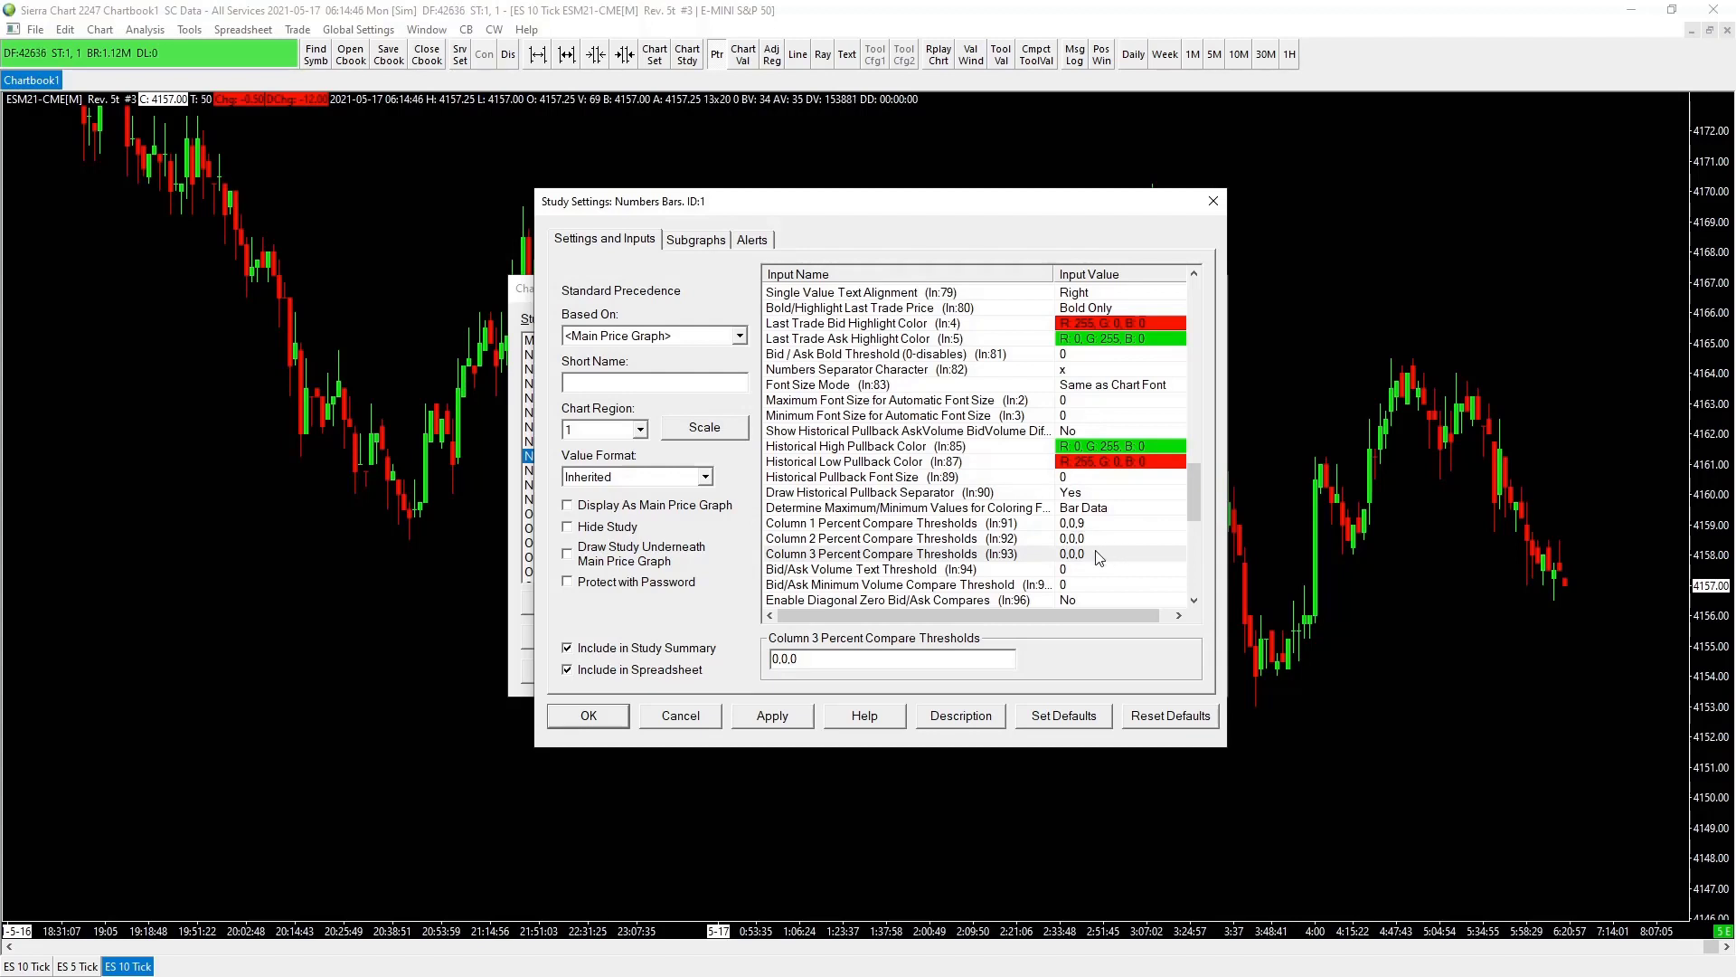
- Set the Candlestick Outline Width of the Numbers Bars study to 1
scroll(1089, 556, "down", 2)
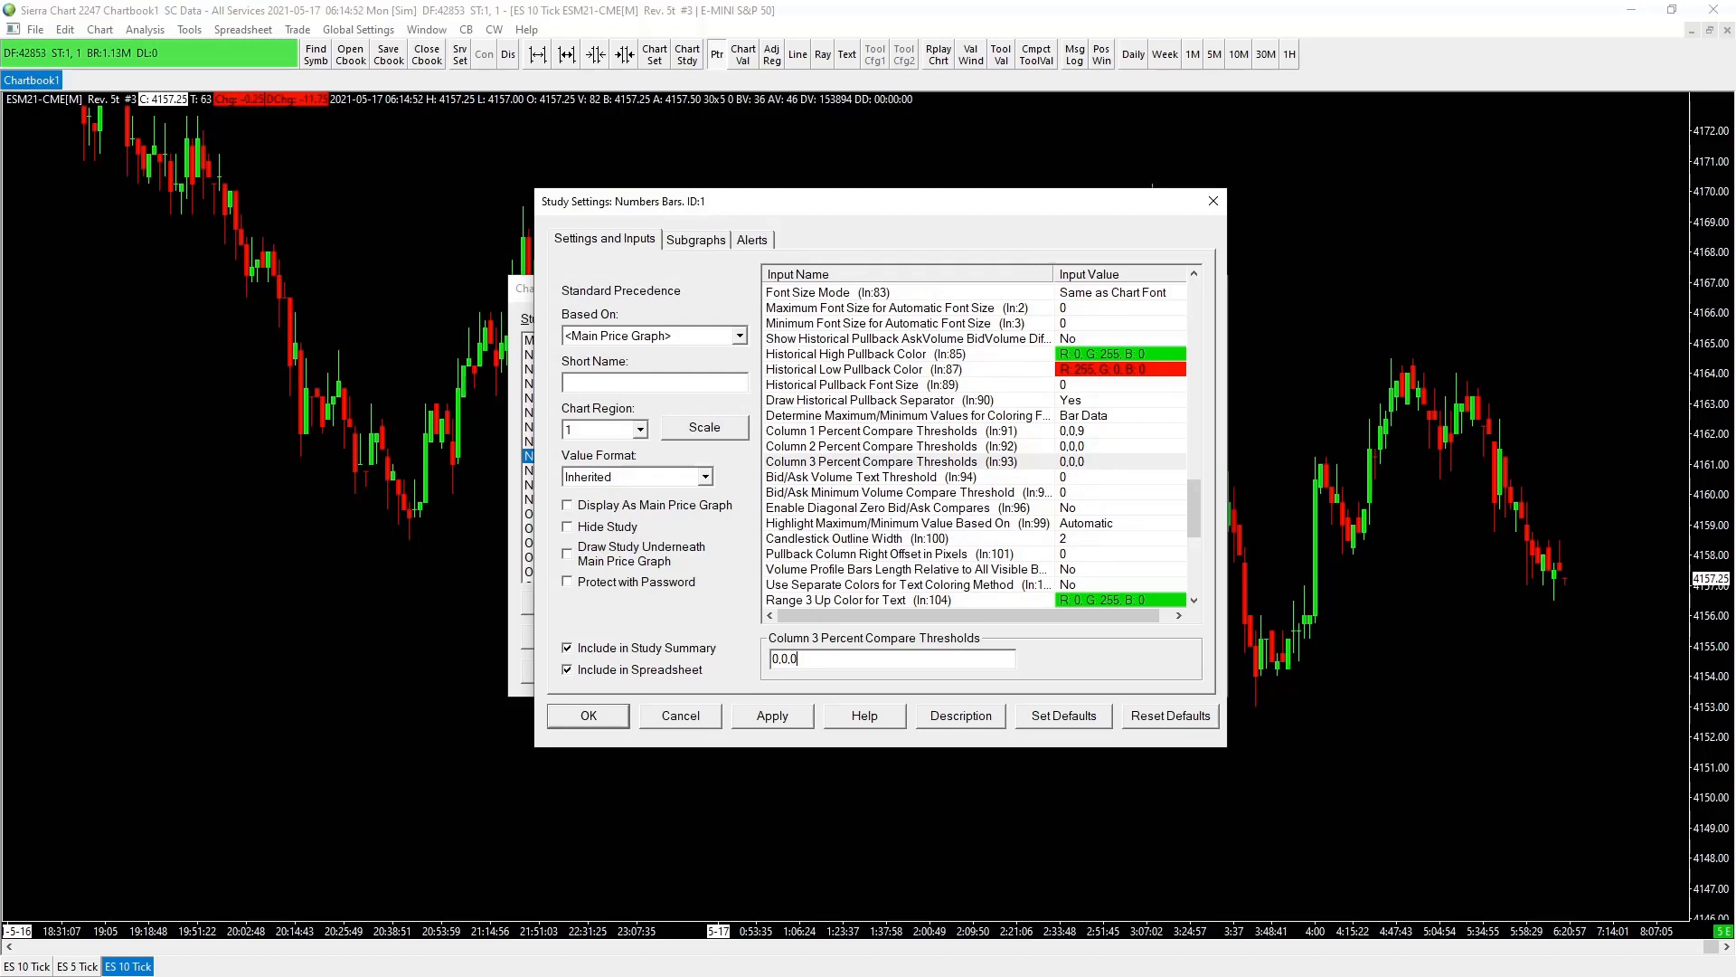
left_click(1094, 540)
type("1")
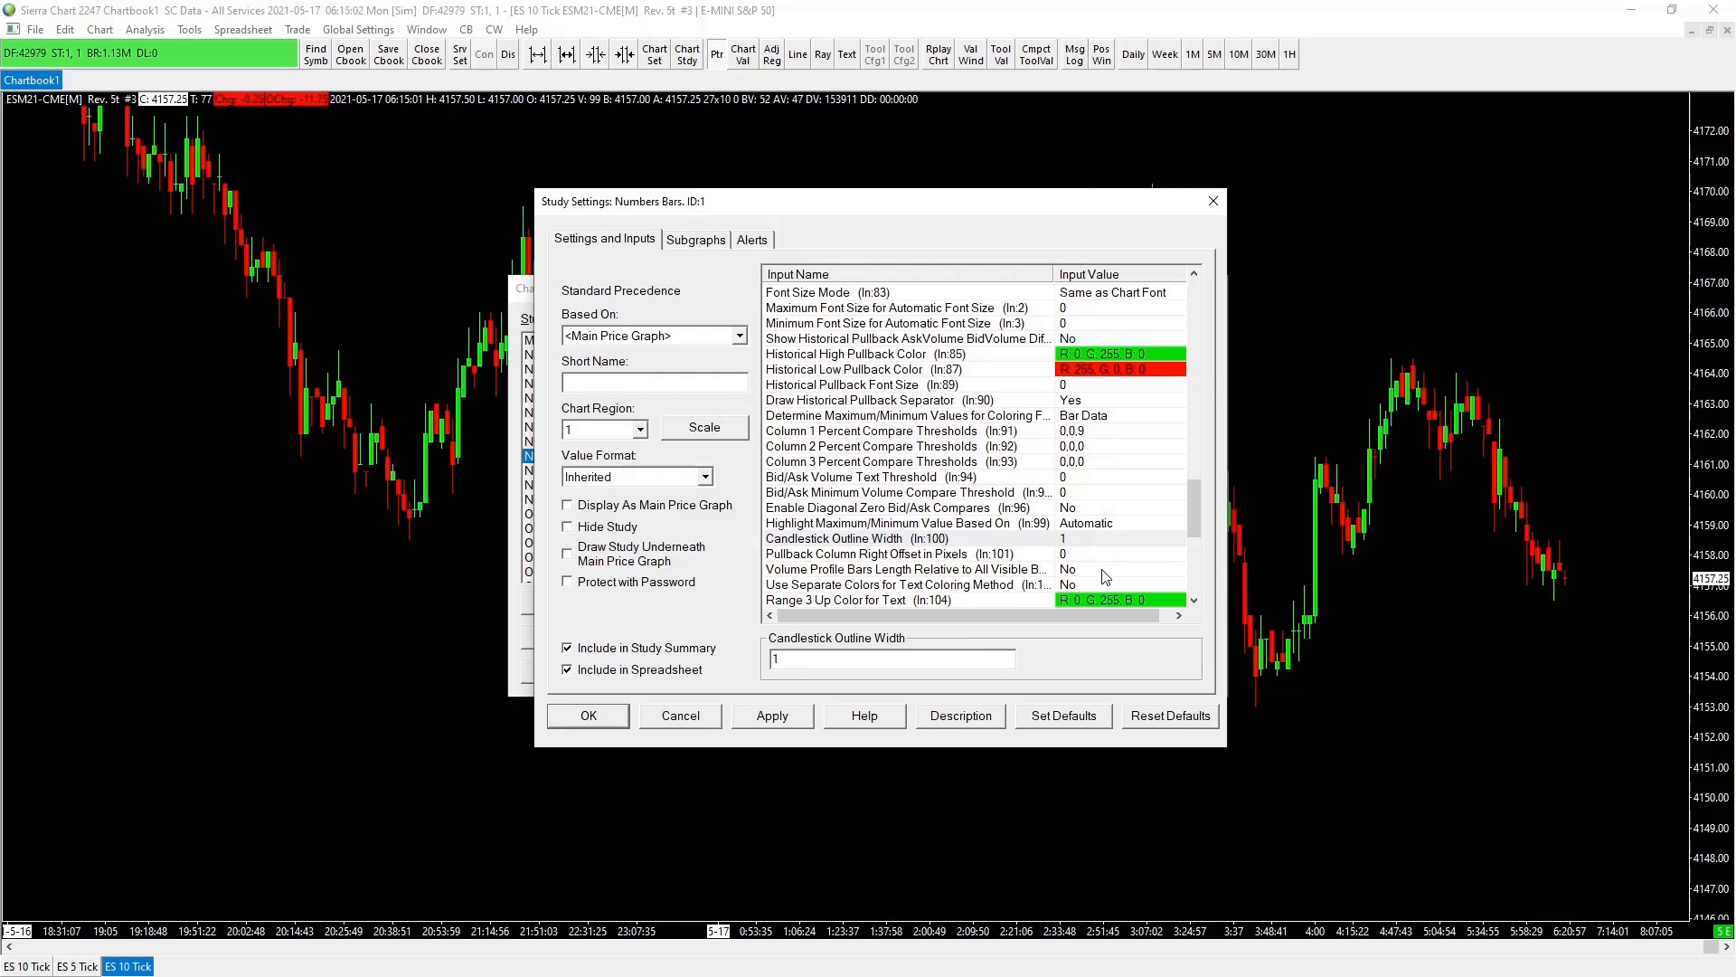
- Change the Range 3 and Range 2 Up Color for Text to black (0, 0, 0)
scroll(1105, 576, "down", 4)
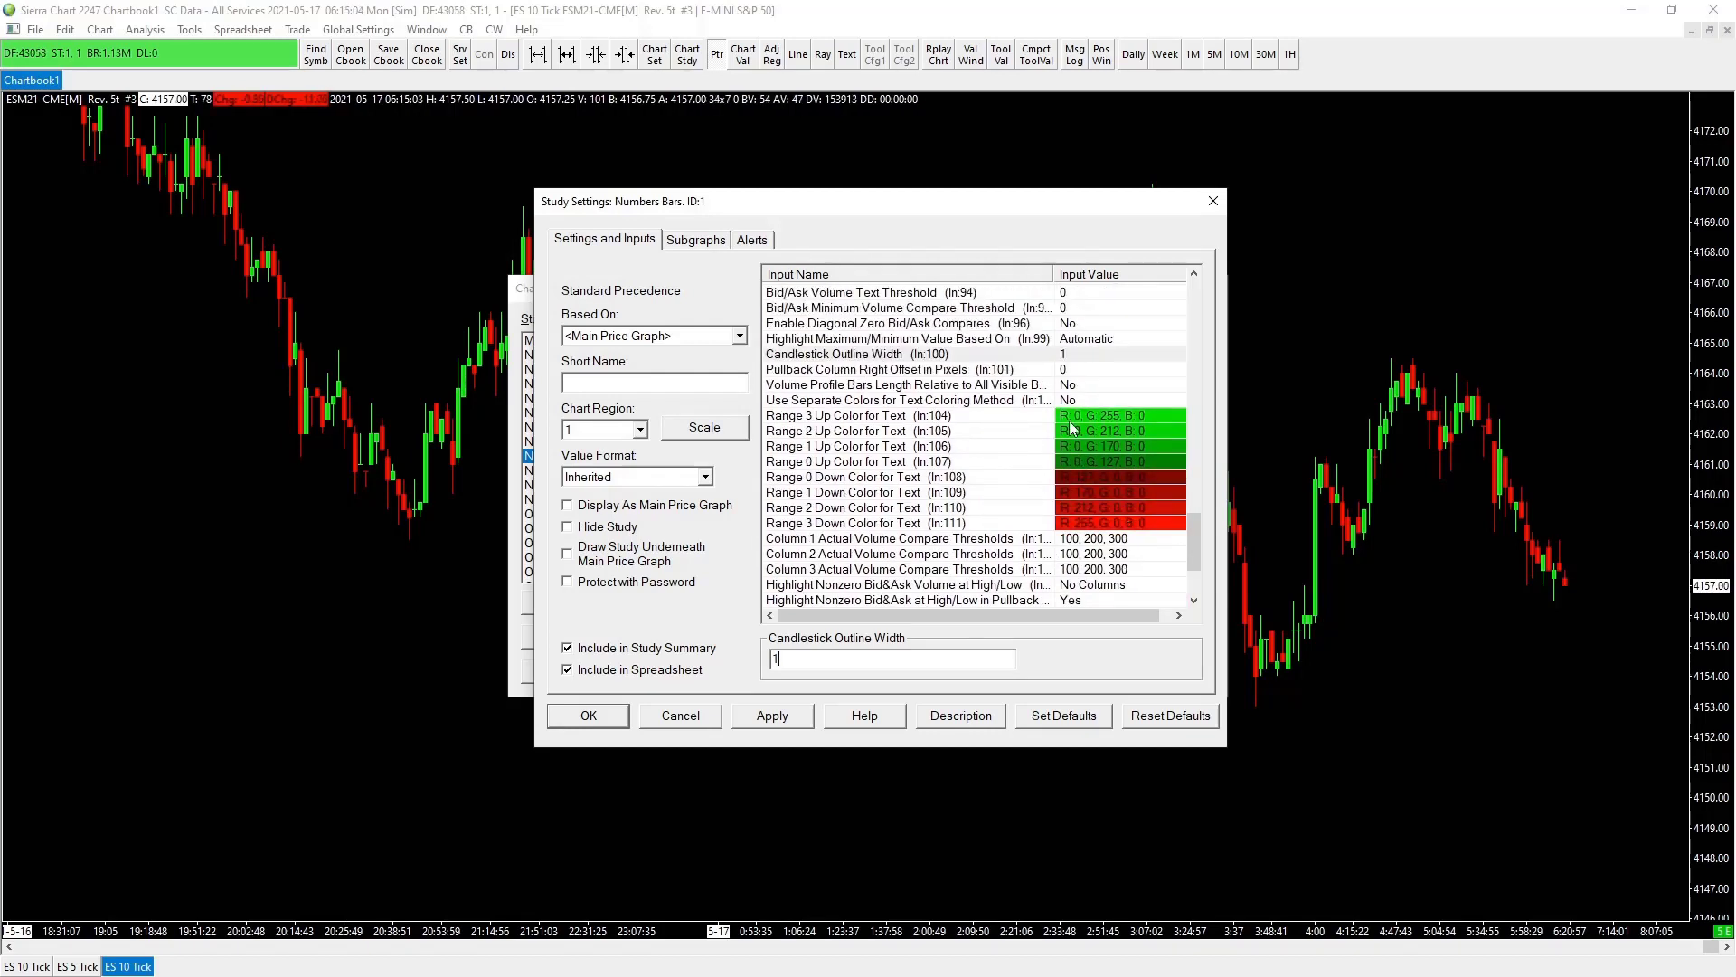
scroll(964, 452, "up", 1)
scroll(965, 452, "down", 1)
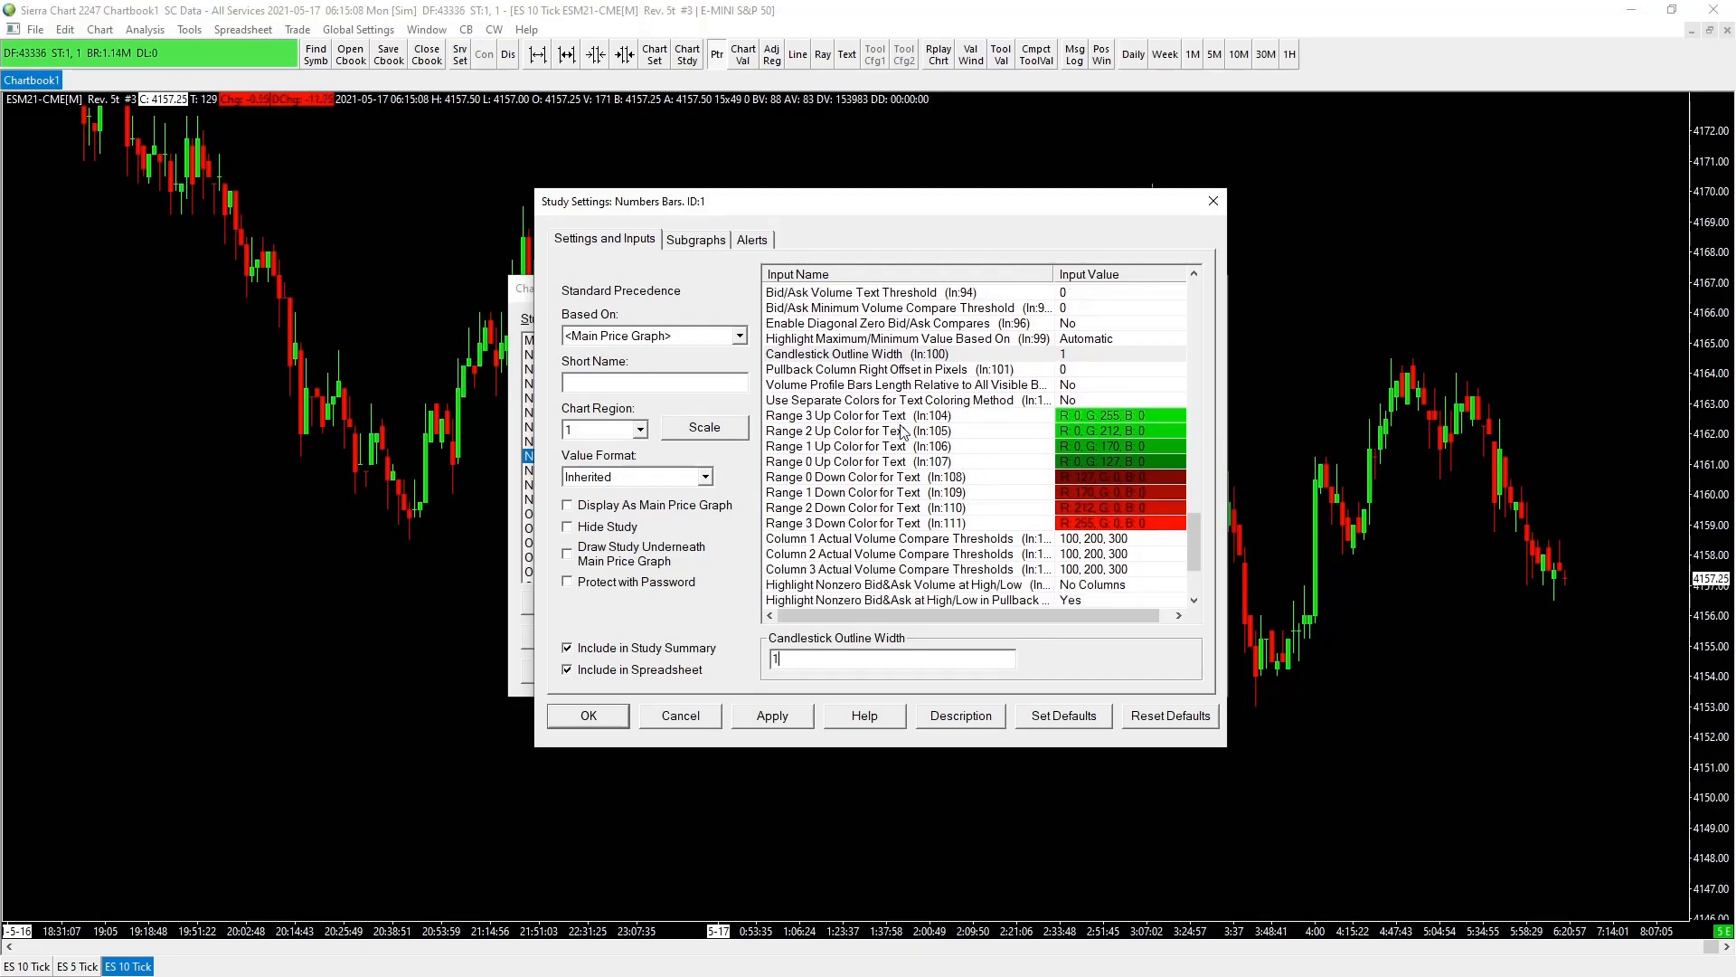
left_click(1087, 414)
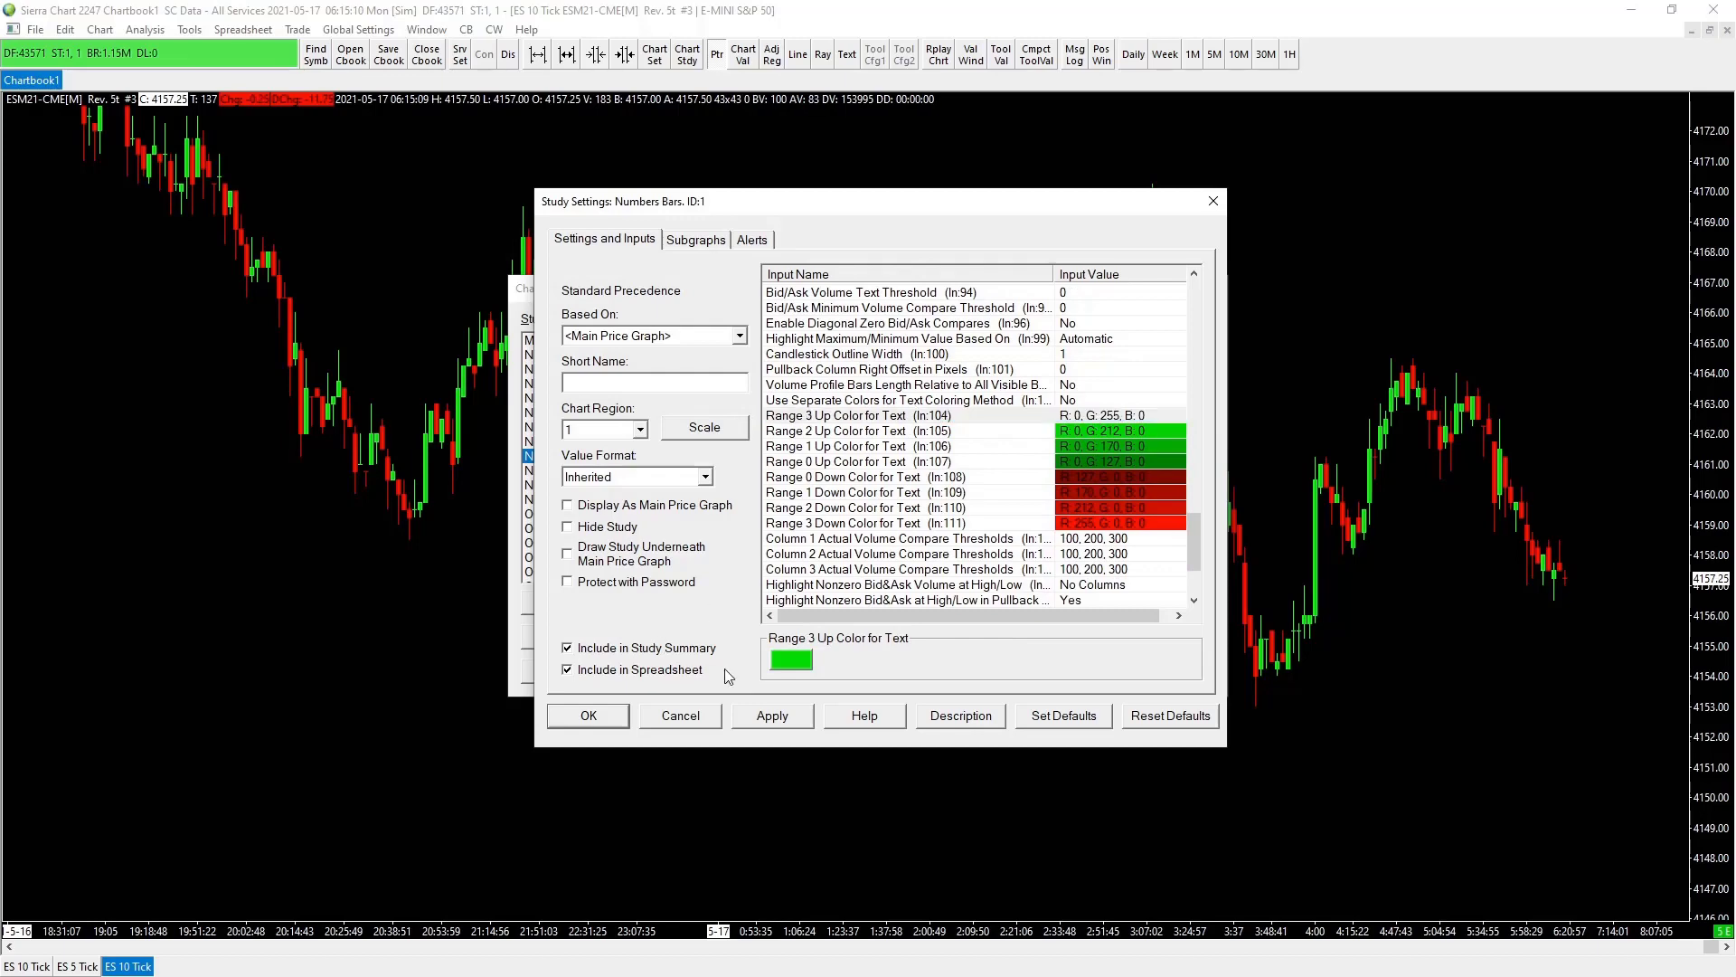
left_click(790, 659)
left_click(696, 546)
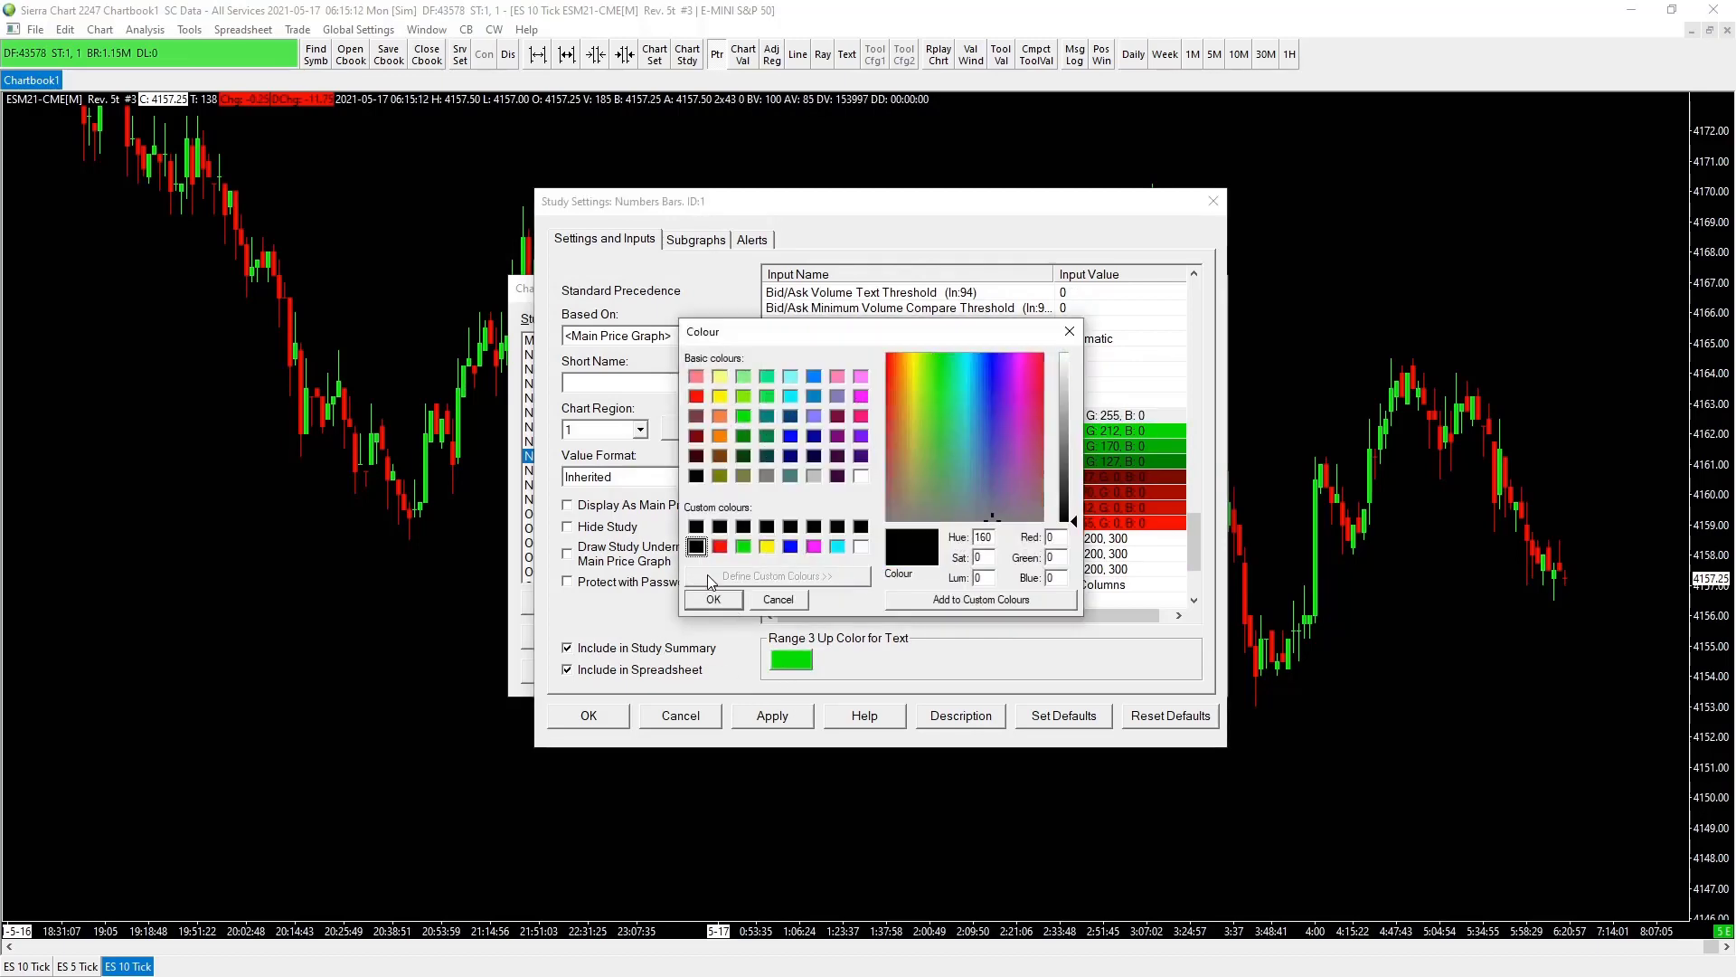
left_click(726, 600)
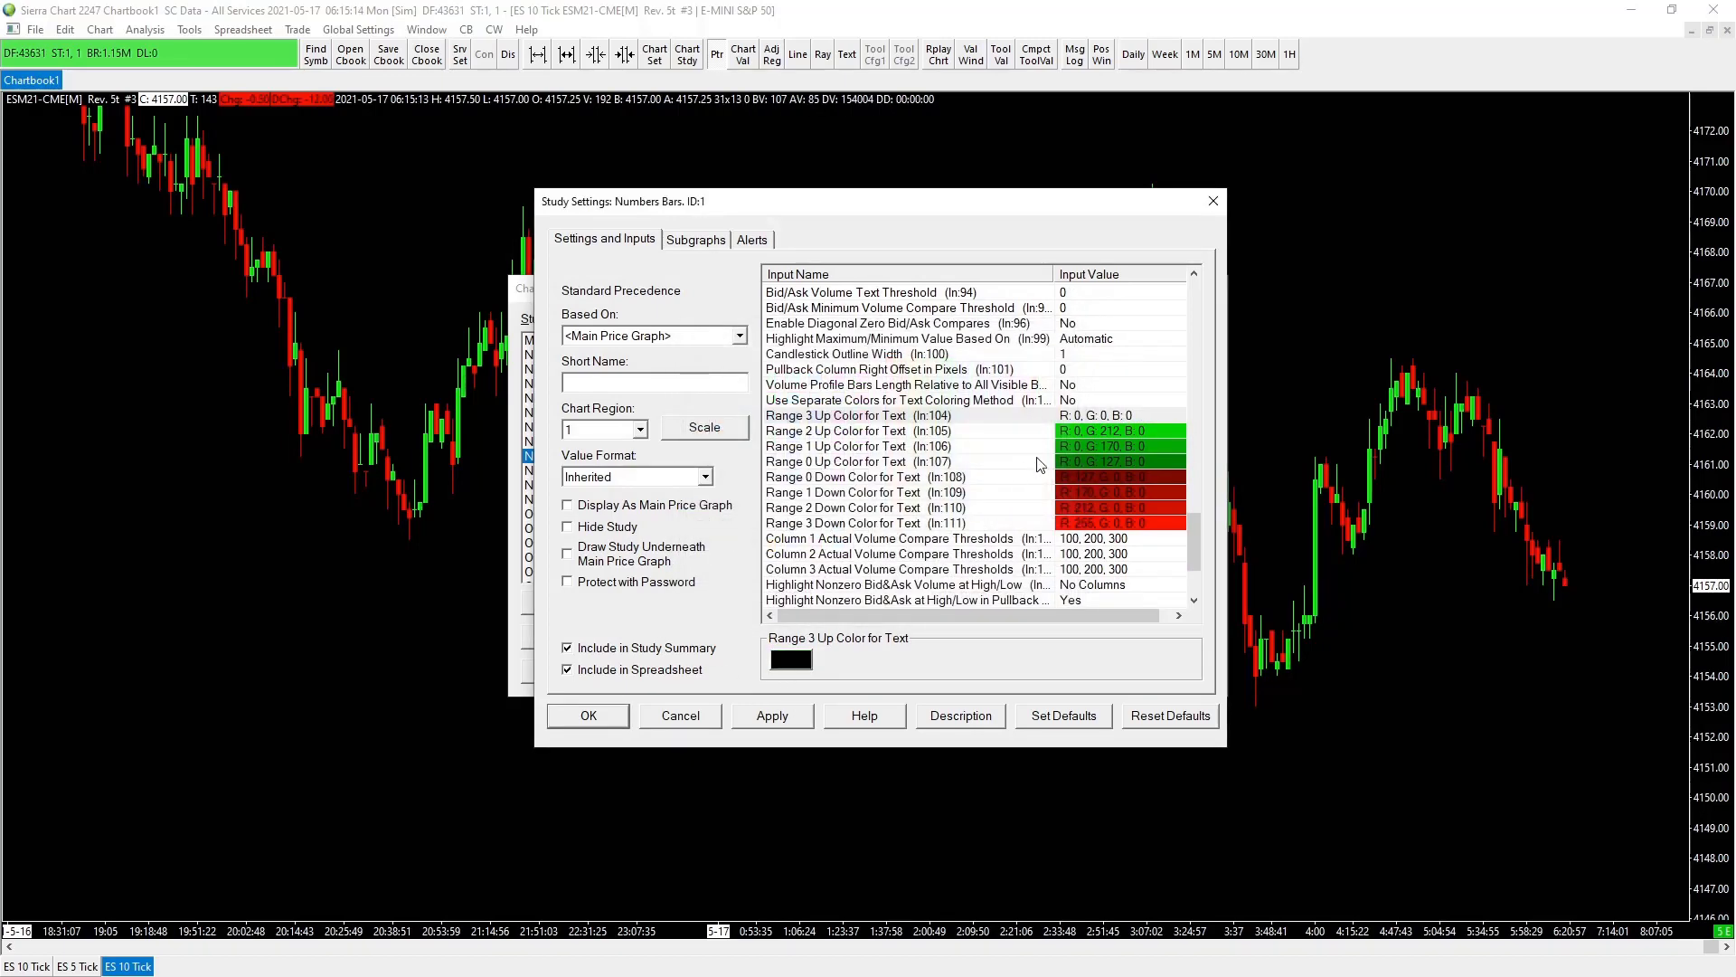
left_click(1084, 430)
left_click(801, 647)
left_click(696, 546)
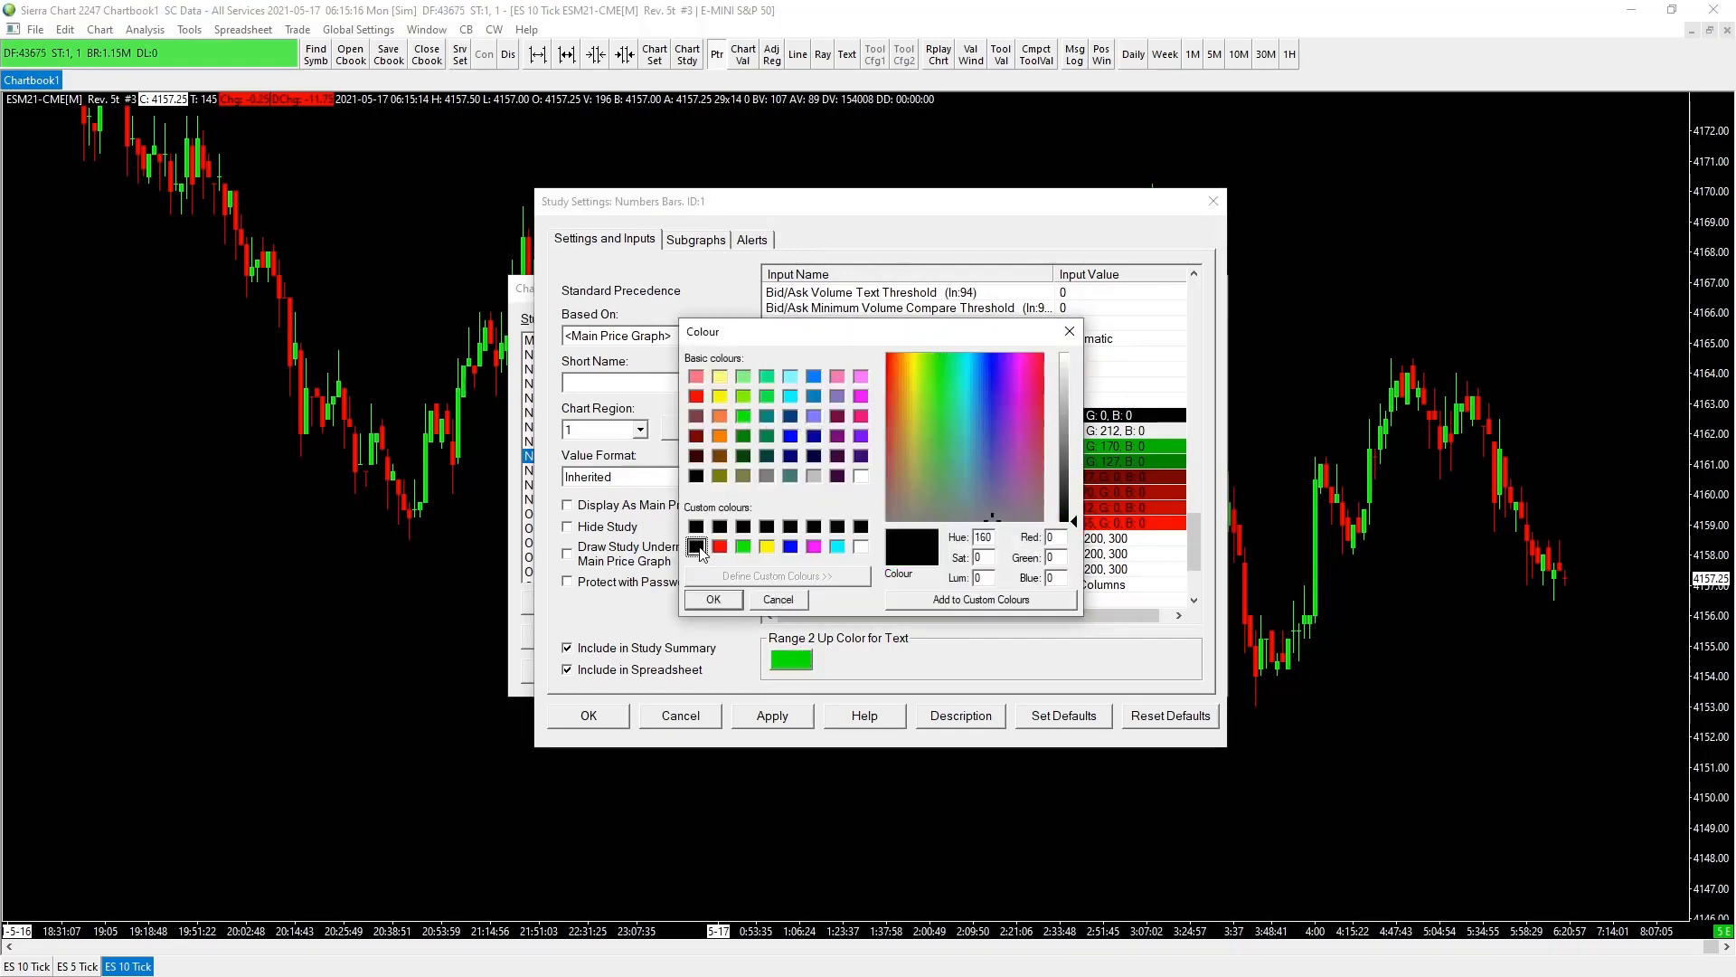
left_click(726, 600)
- Change the Range 1 and Range 0 Up Color for Text to black (0, 0, 0)
left_click(1112, 445)
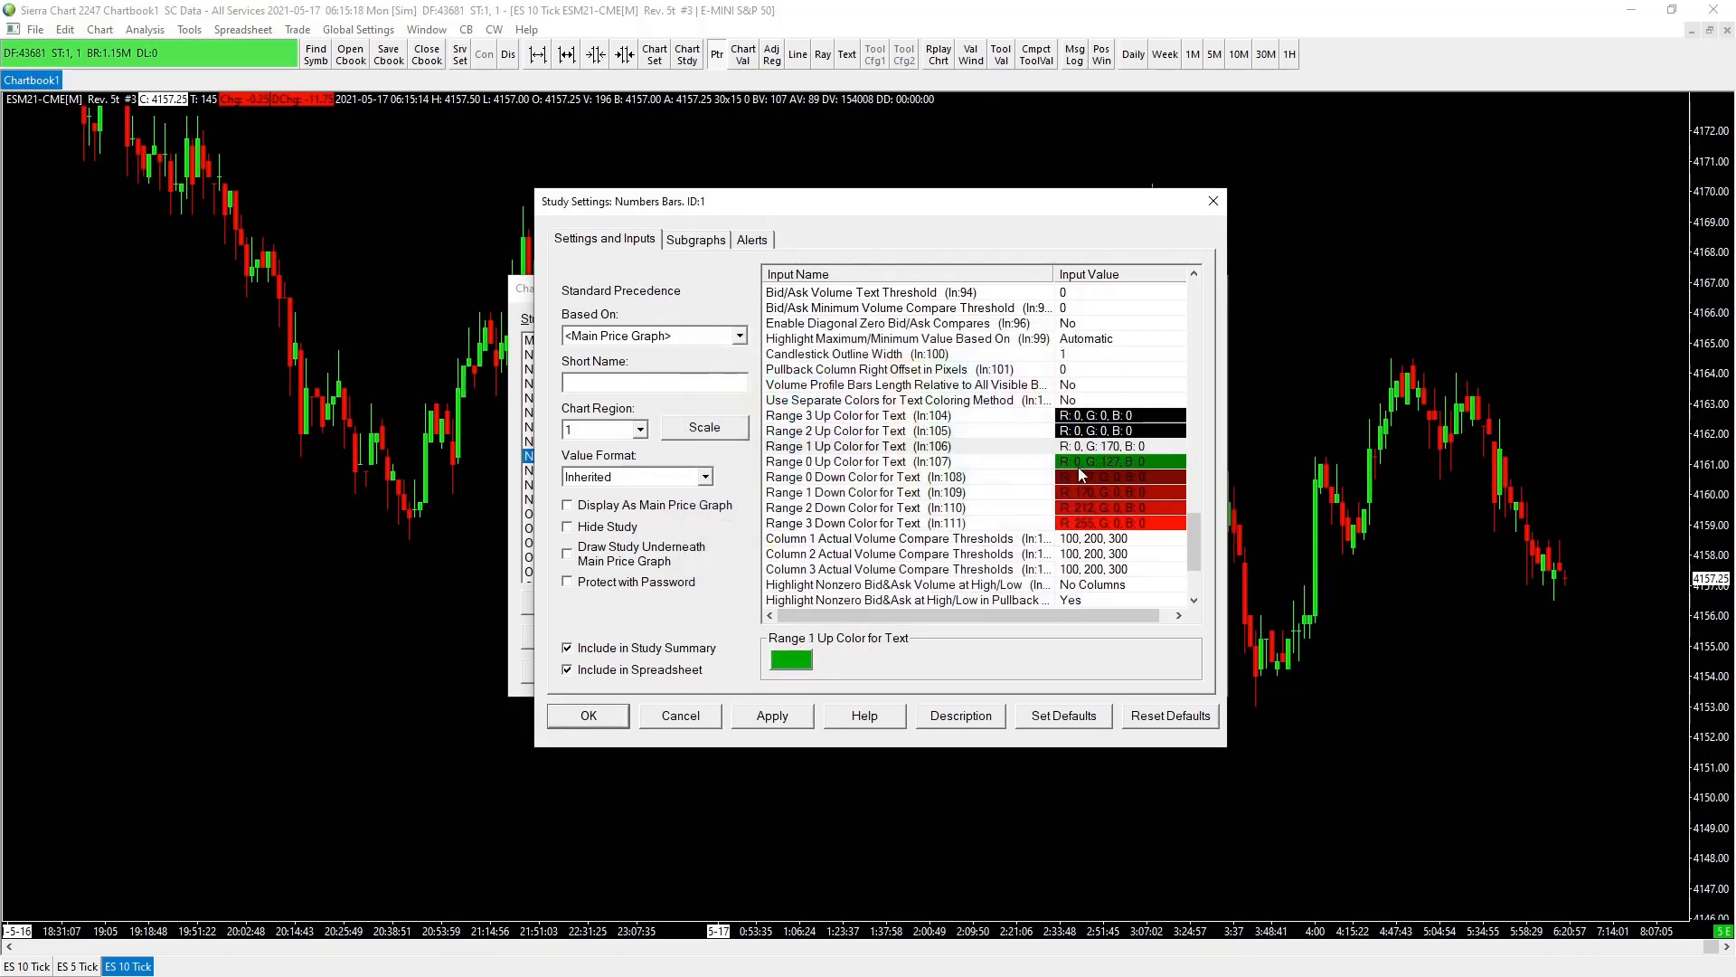
left_click(791, 659)
left_click(697, 546)
left_click(713, 599)
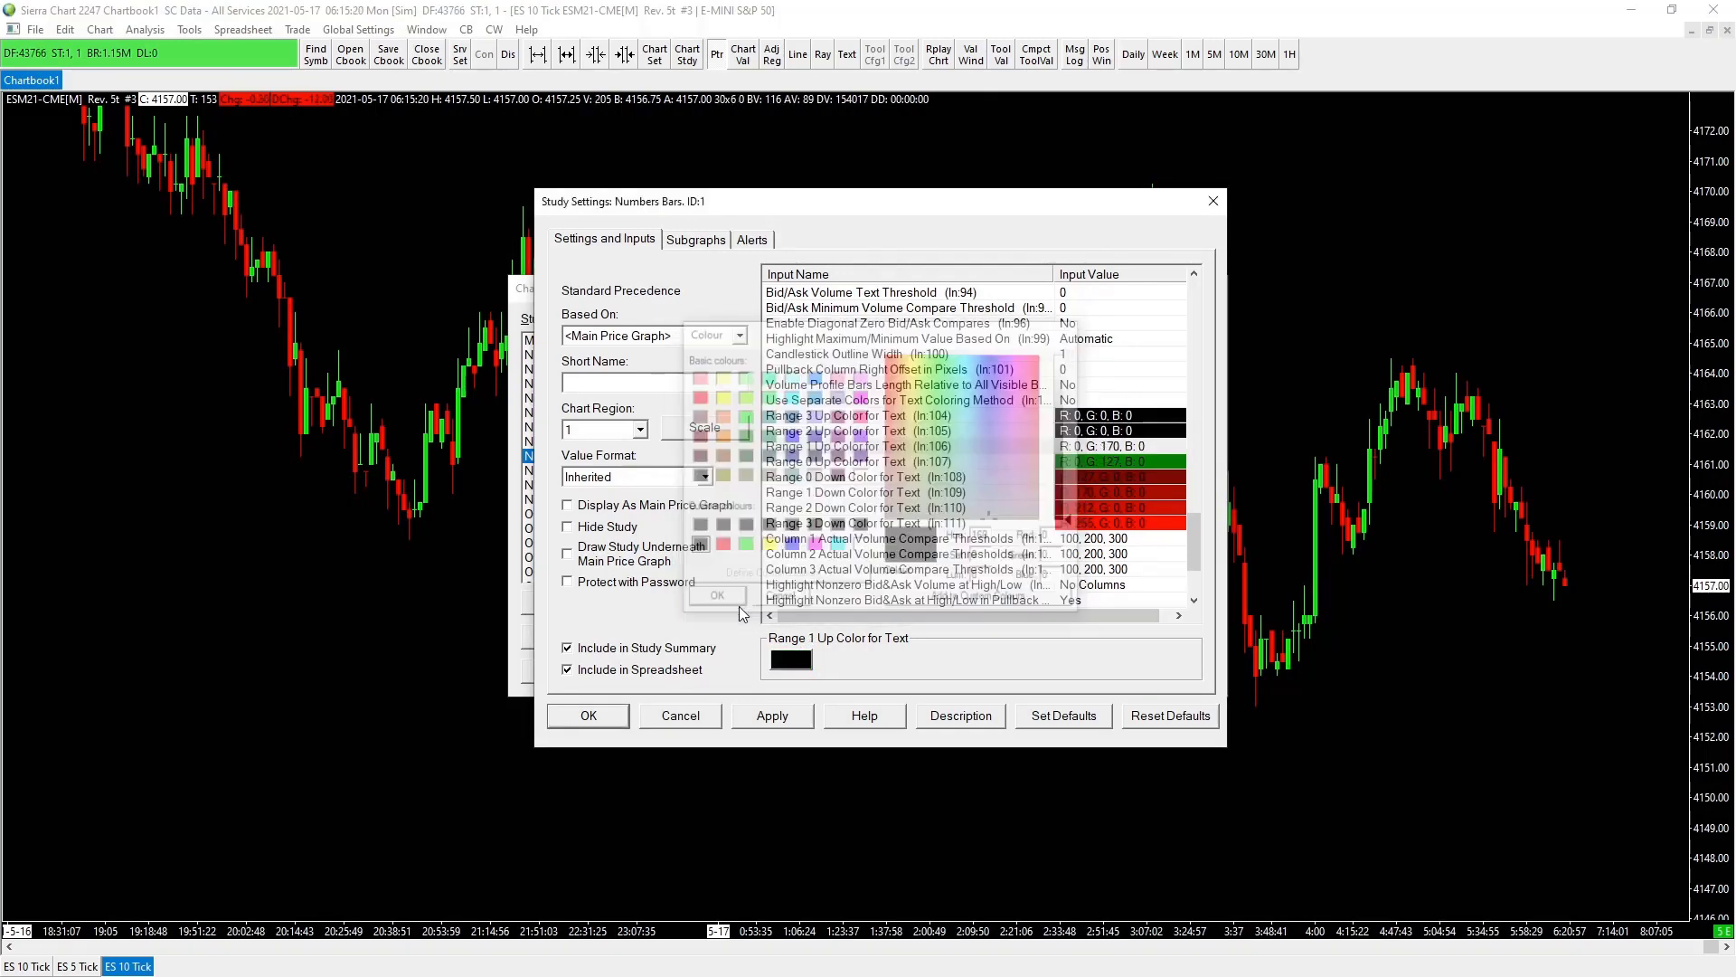
left_click(1083, 461)
left_click(791, 659)
left_click(696, 546)
left_click(715, 600)
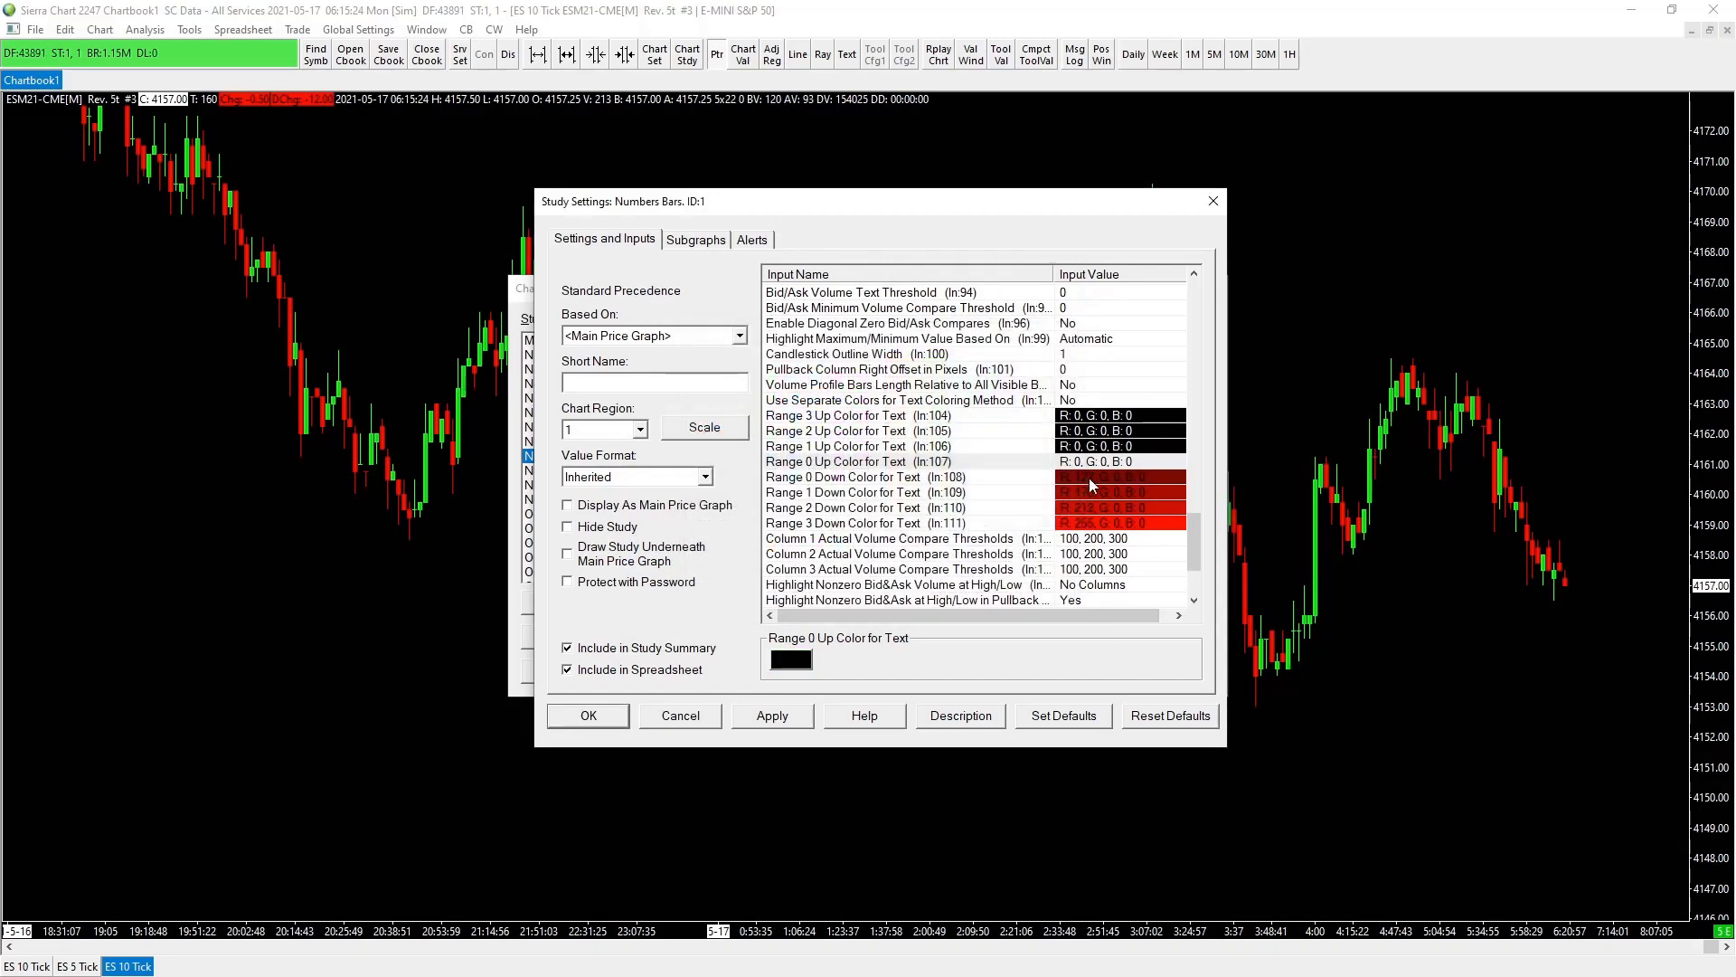
- Change the Range 0 and Range 1 Down Color for Text to black (0, 0, 0)
left_click(1089, 477)
left_click(791, 659)
left_click(696, 546)
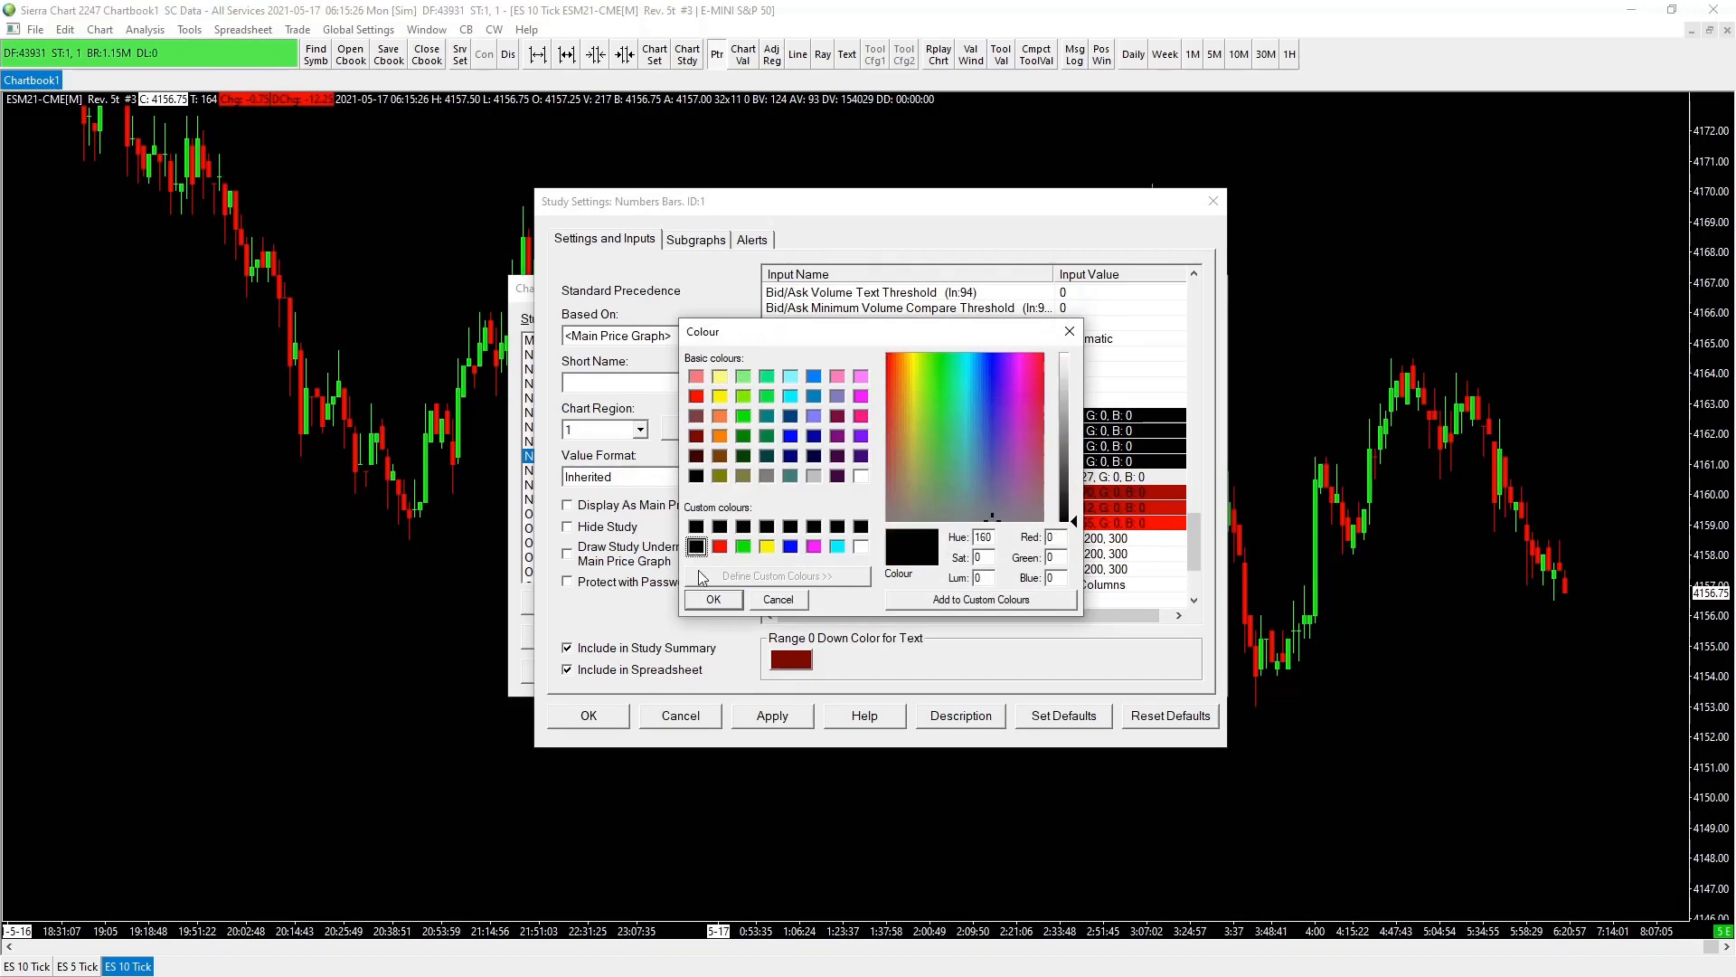
left_click(715, 600)
left_click(1114, 492)
left_click(781, 662)
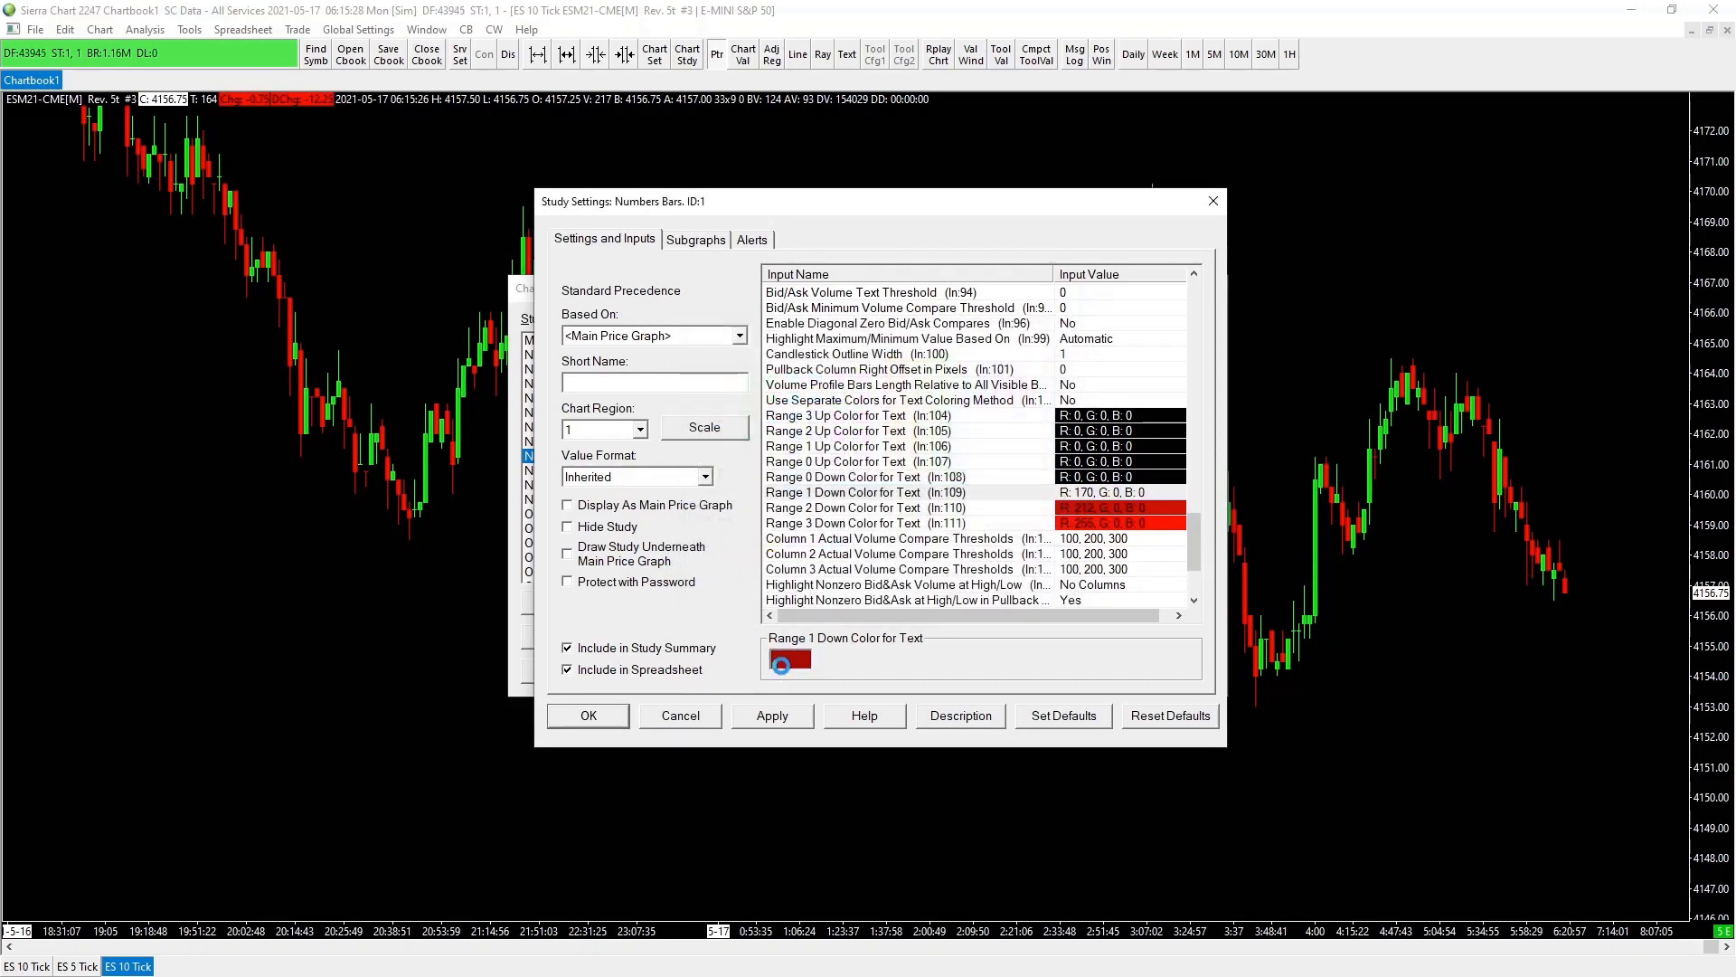
left_click(696, 546)
left_click(714, 600)
- Change the Range 2 and Range 3 Down Color for Text to black (0, 0, 0)
left_click(1114, 508)
left_click(792, 660)
left_click(696, 546)
left_click(714, 599)
left_click(1114, 524)
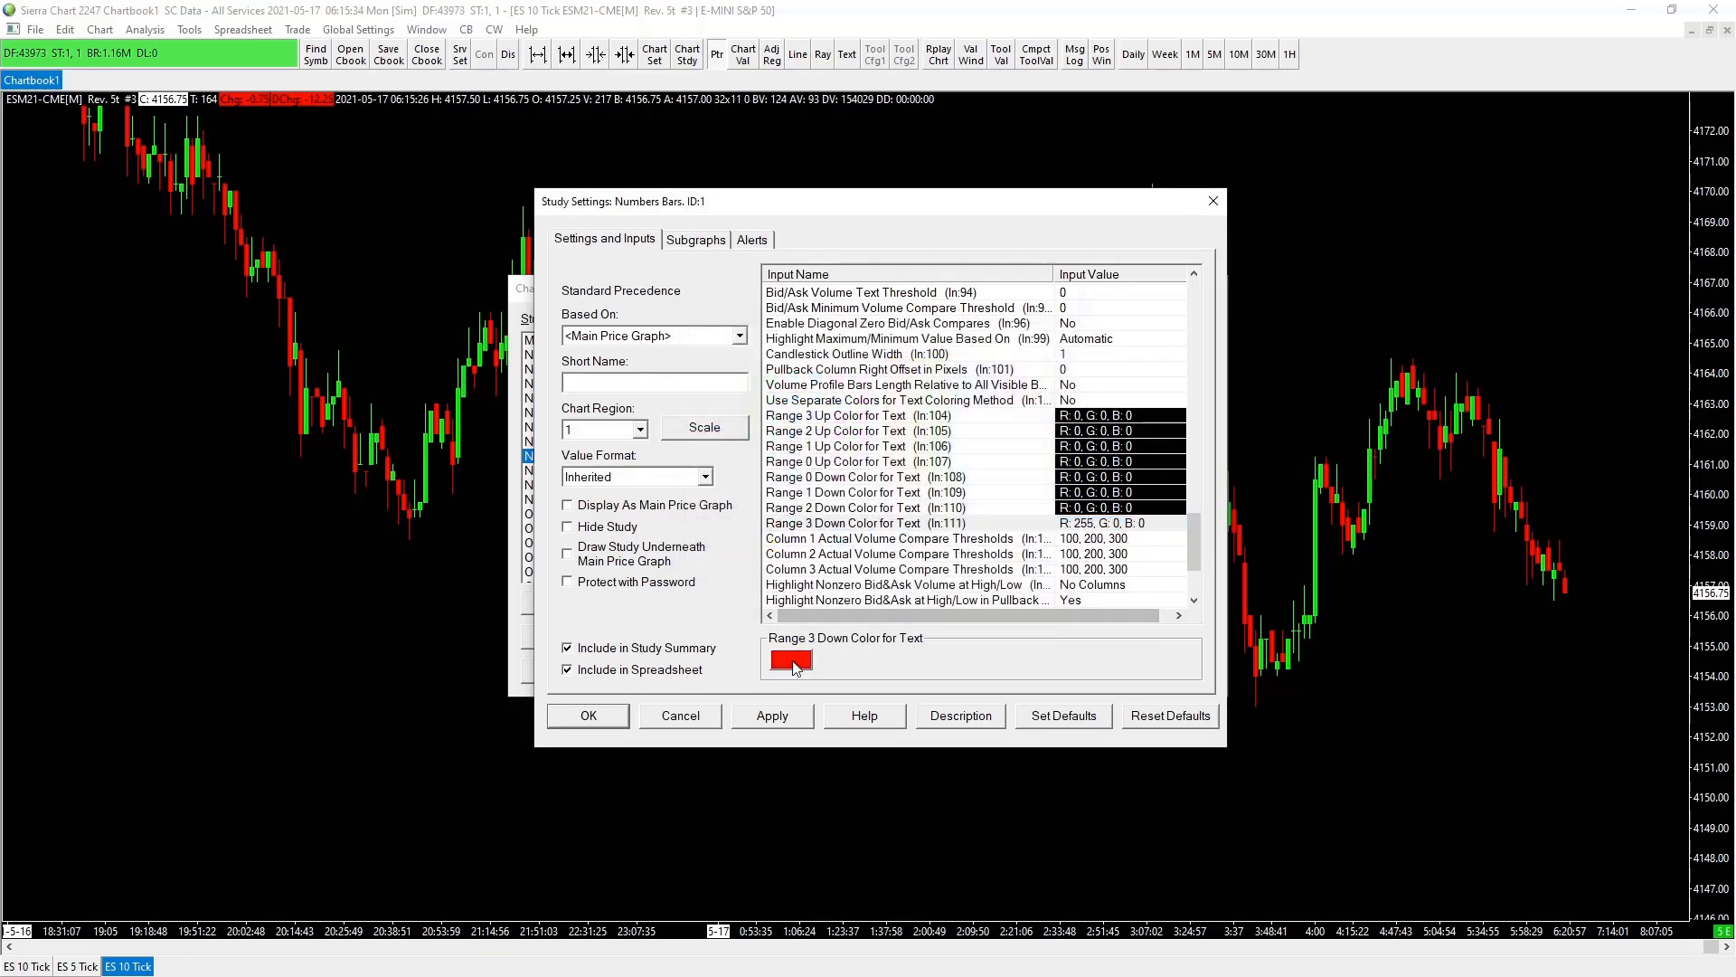
left_click(793, 661)
left_click(696, 547)
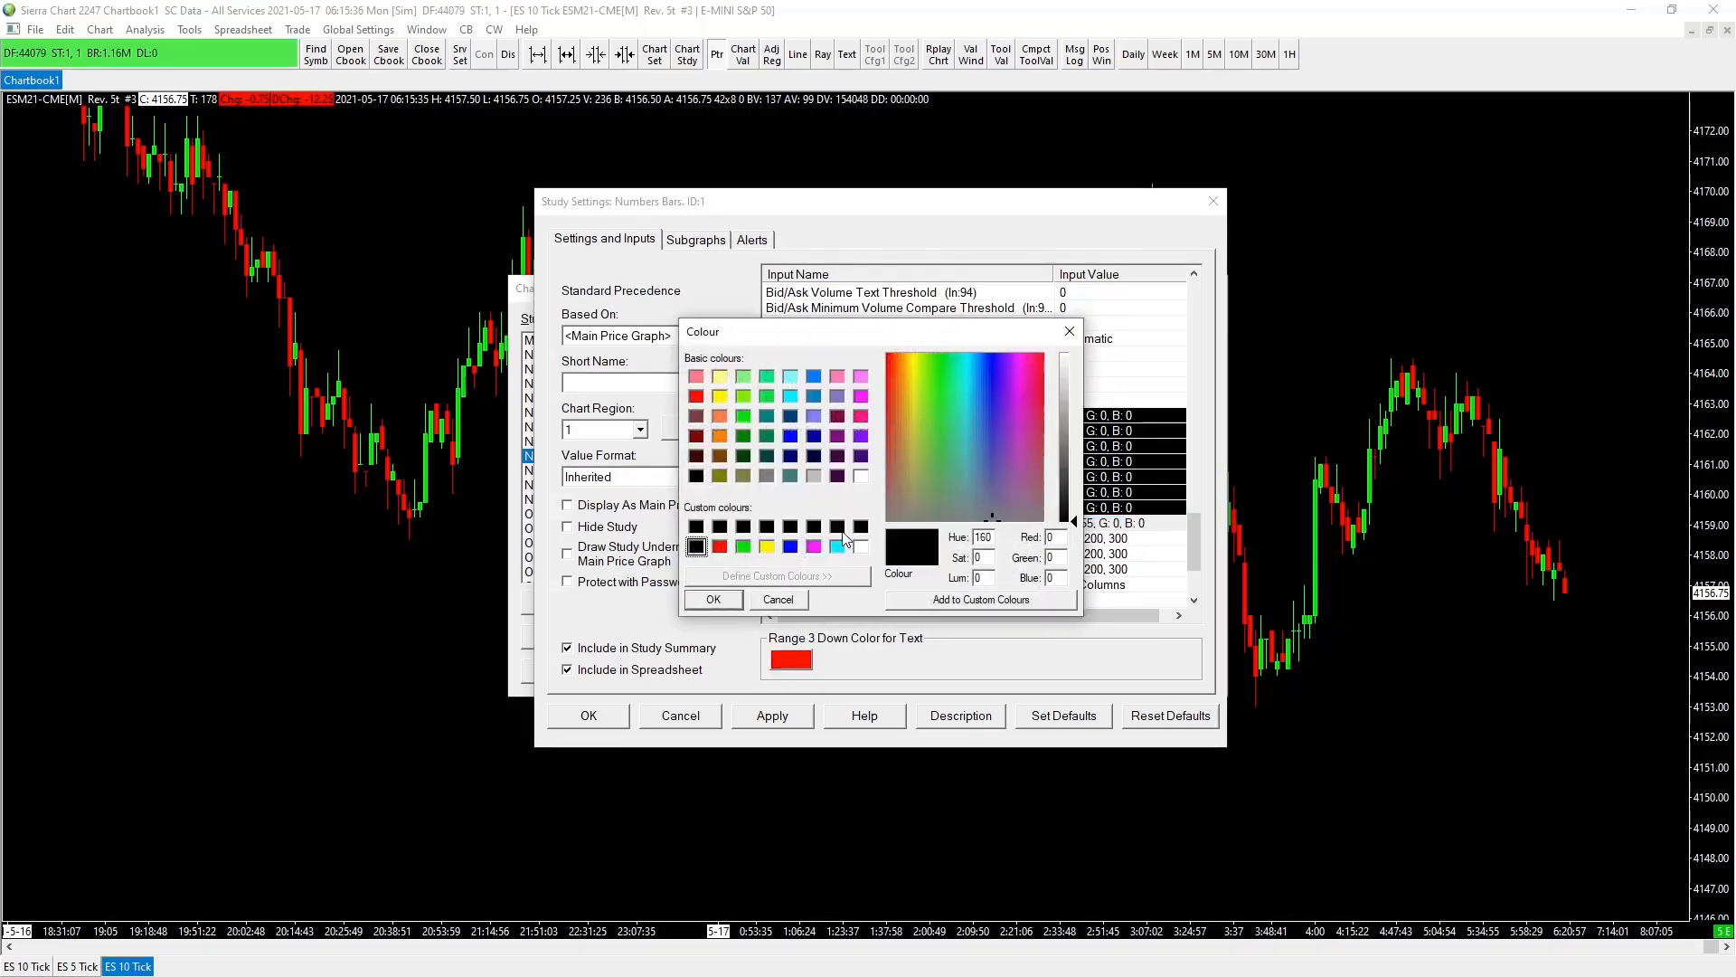
left_click(715, 599)
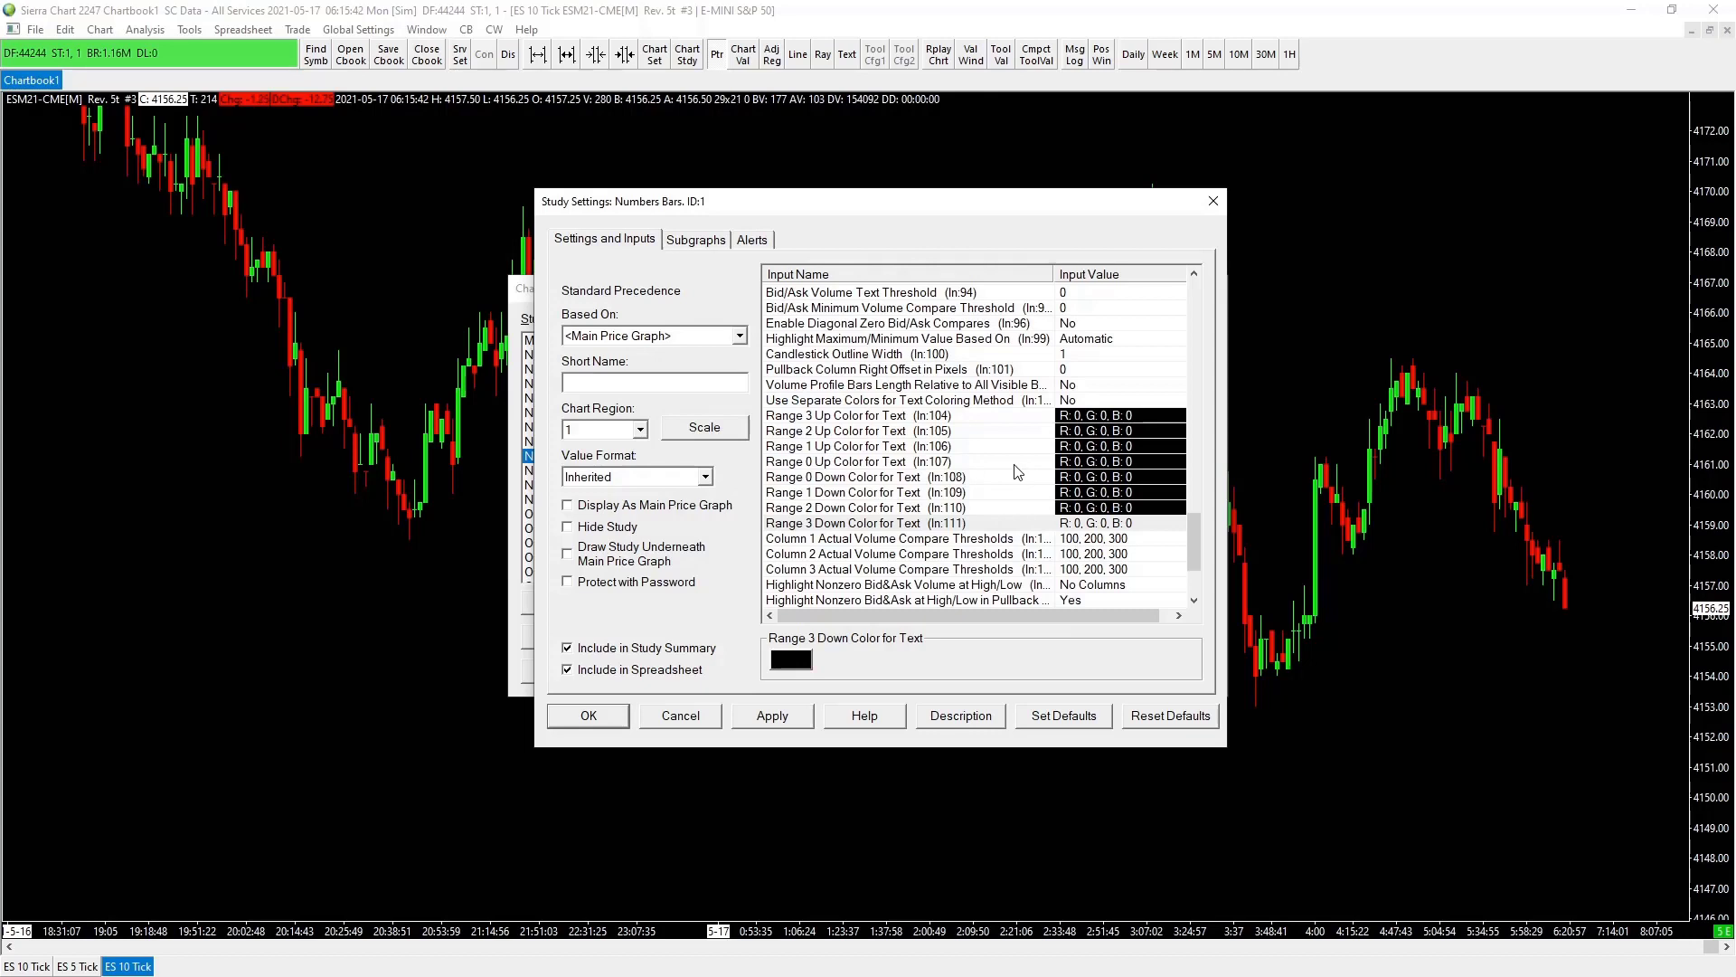
- Change the Default Background Color of the Numbers Bars study to black (0, 0, 0)
scroll(1114, 572, "down", 1)
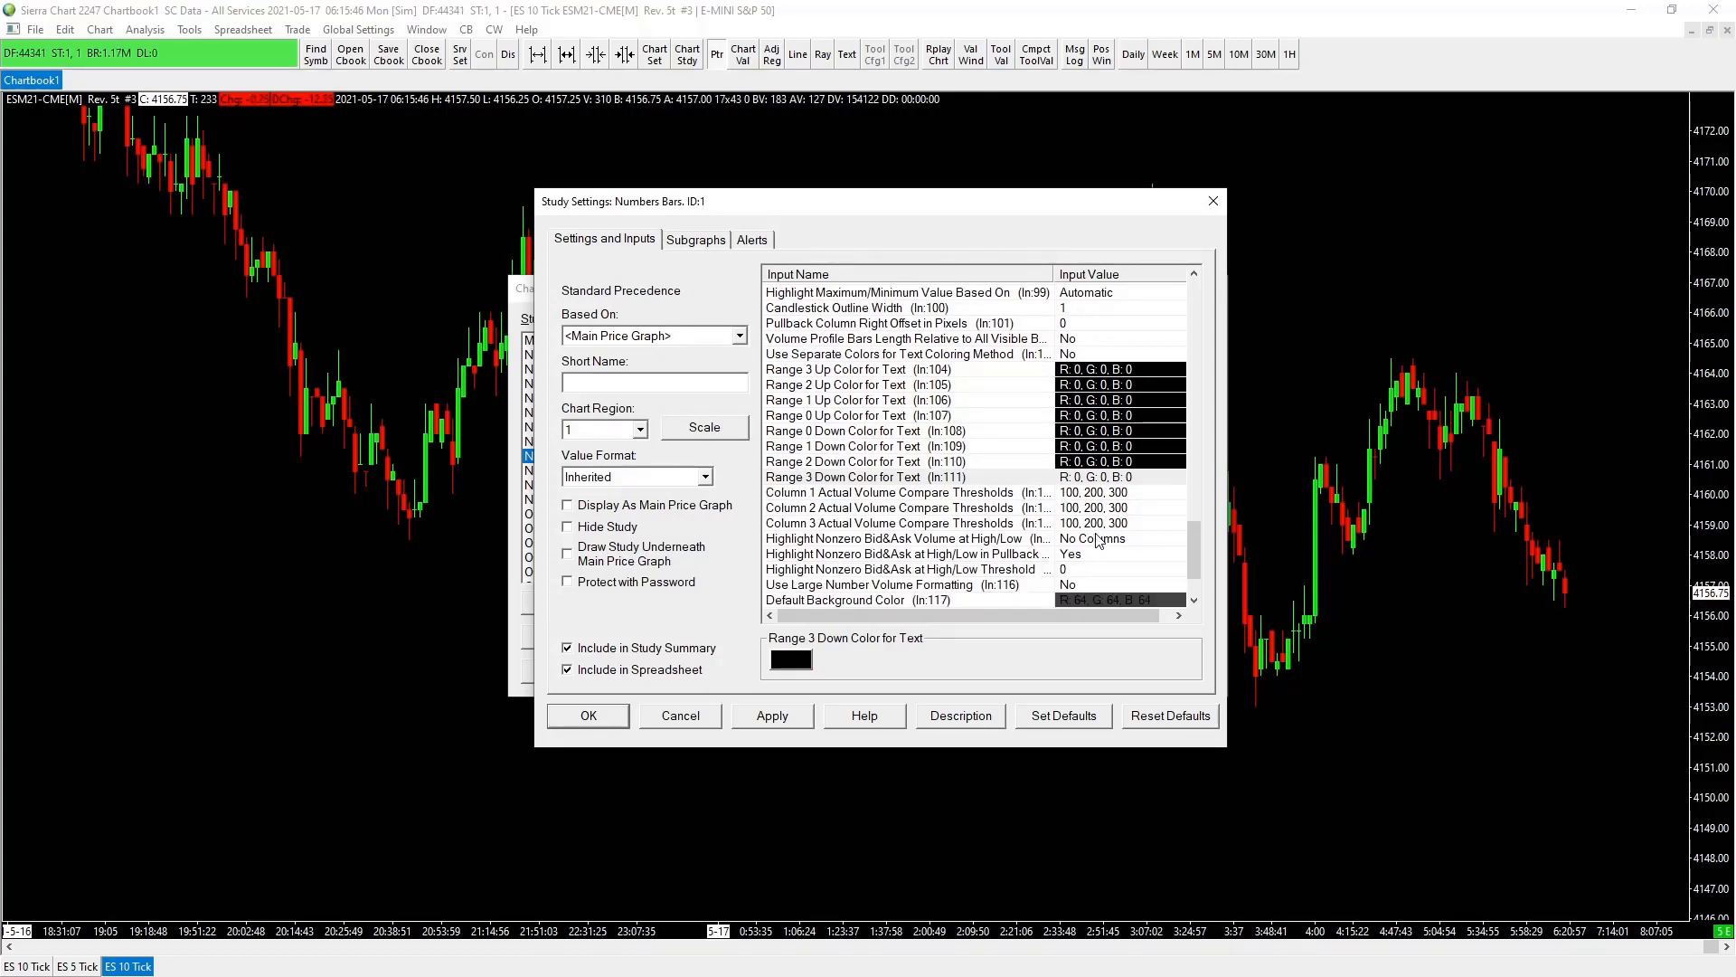
scroll(1112, 561, "down", 1)
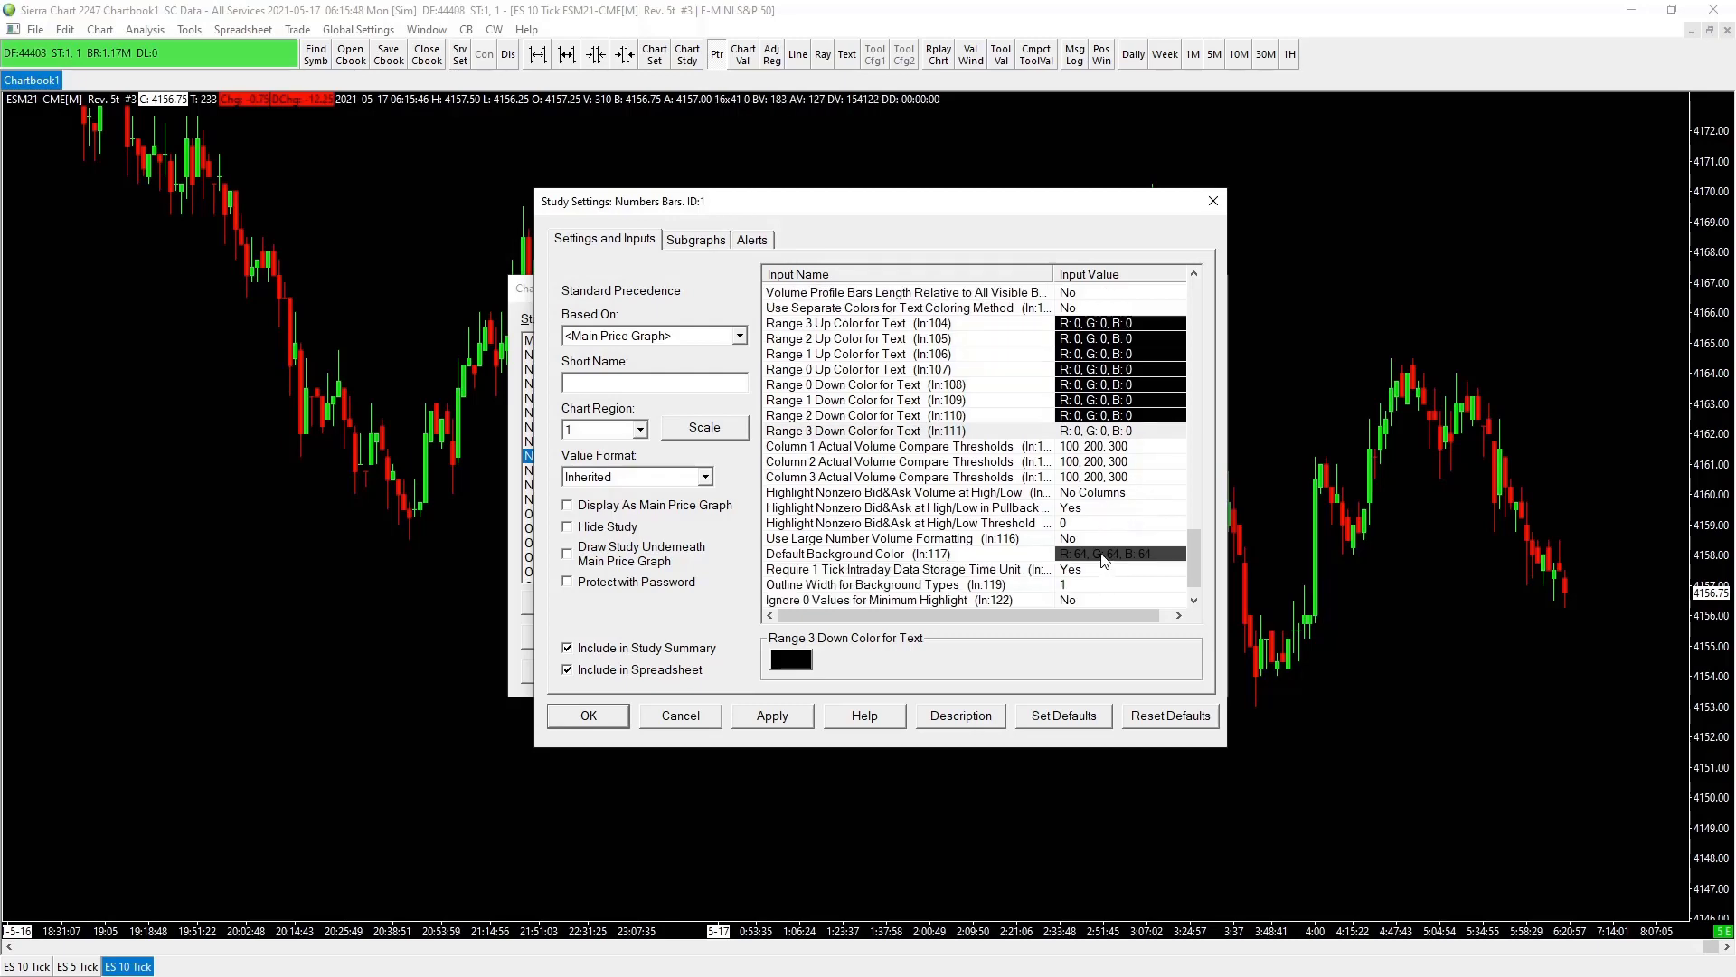
left_click(1098, 557)
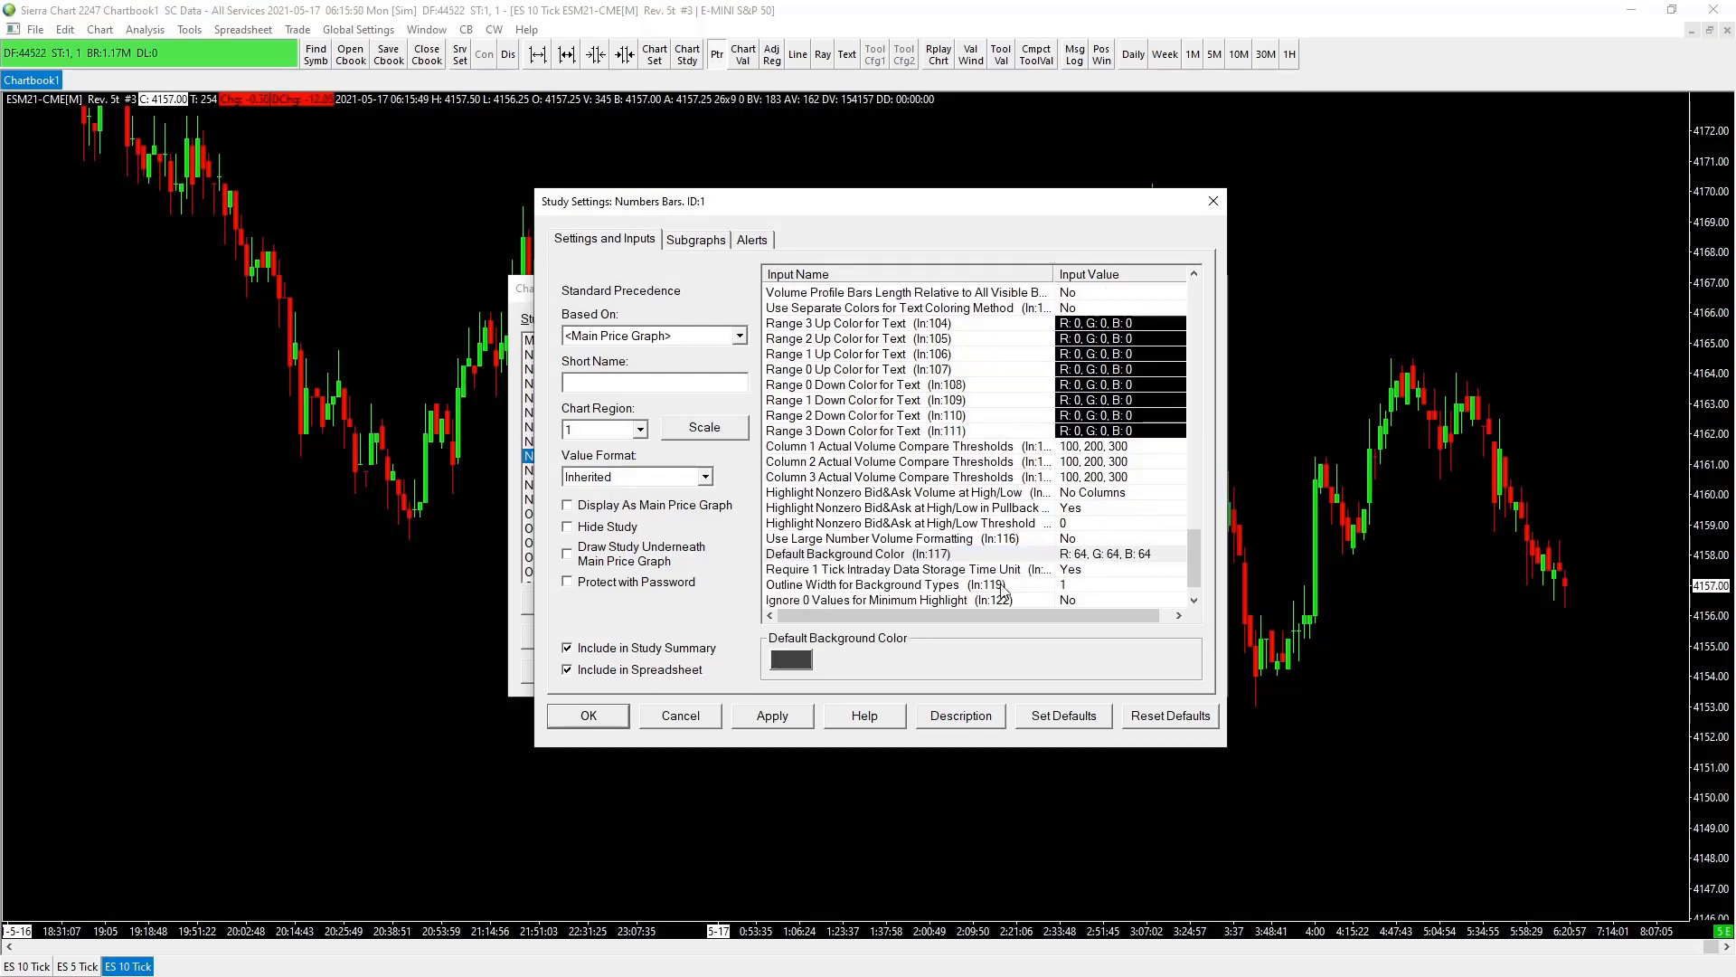
left_click(792, 660)
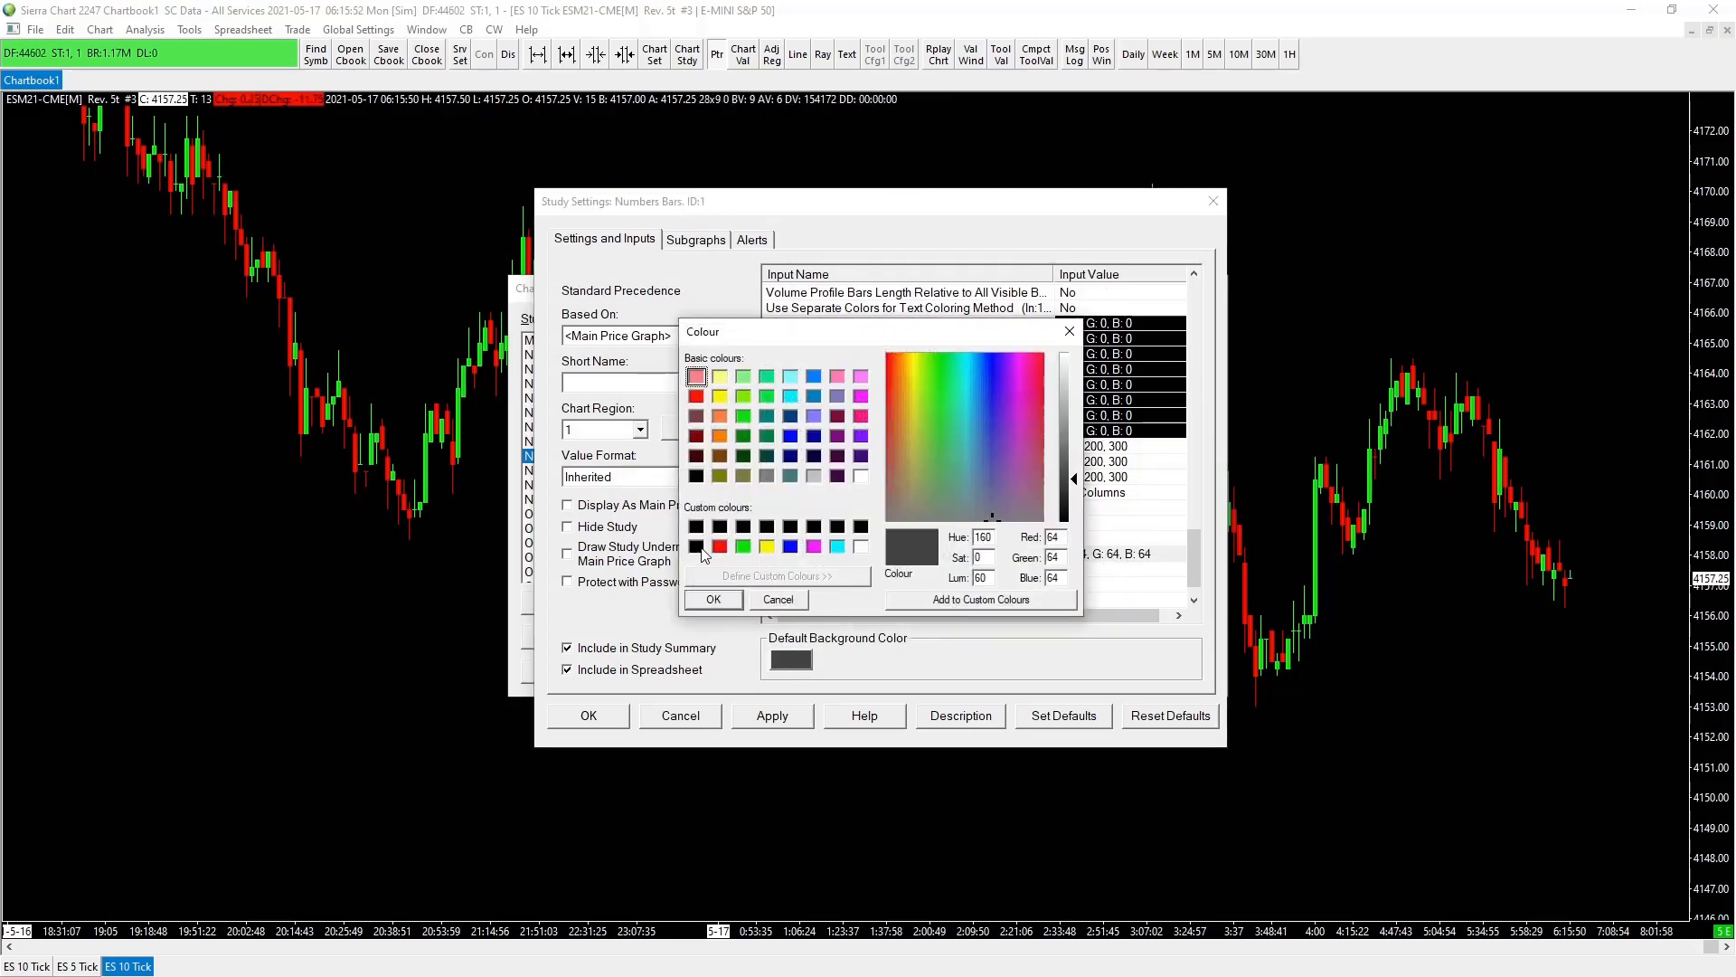
left_click(696, 546)
left_click(713, 598)
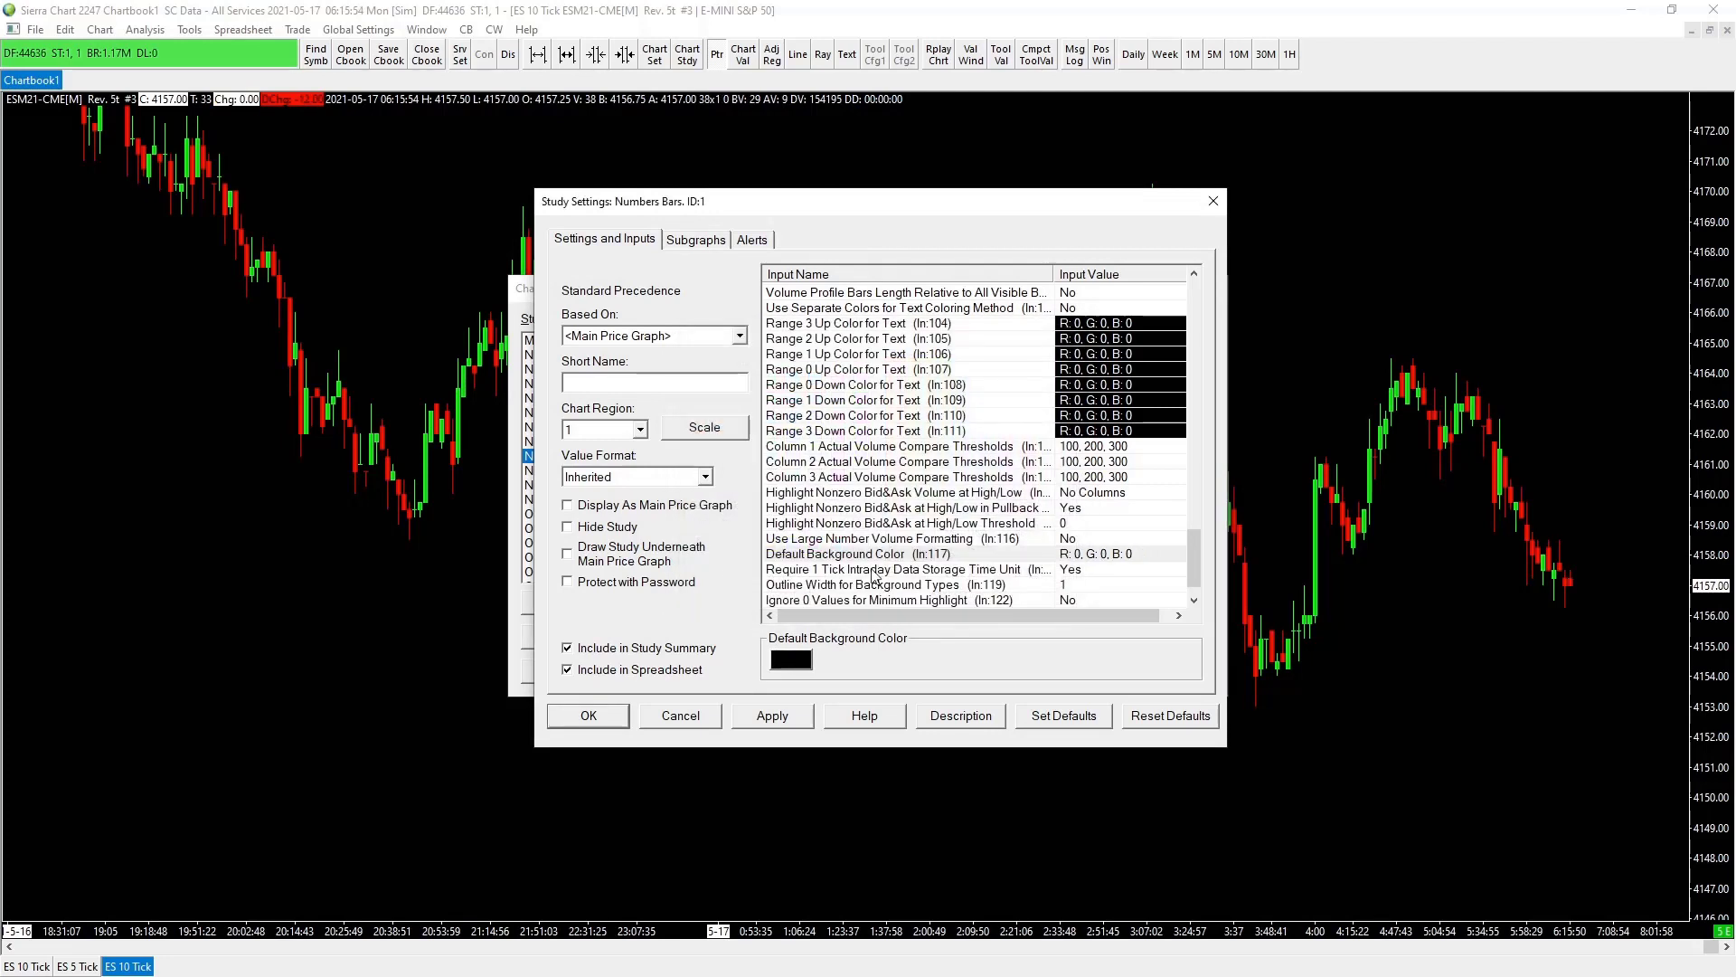
- Set Require 1 Tick Intraday Data Storage Time Unit to No and review the study's subgraph settings
scroll(957, 499, "down", 1)
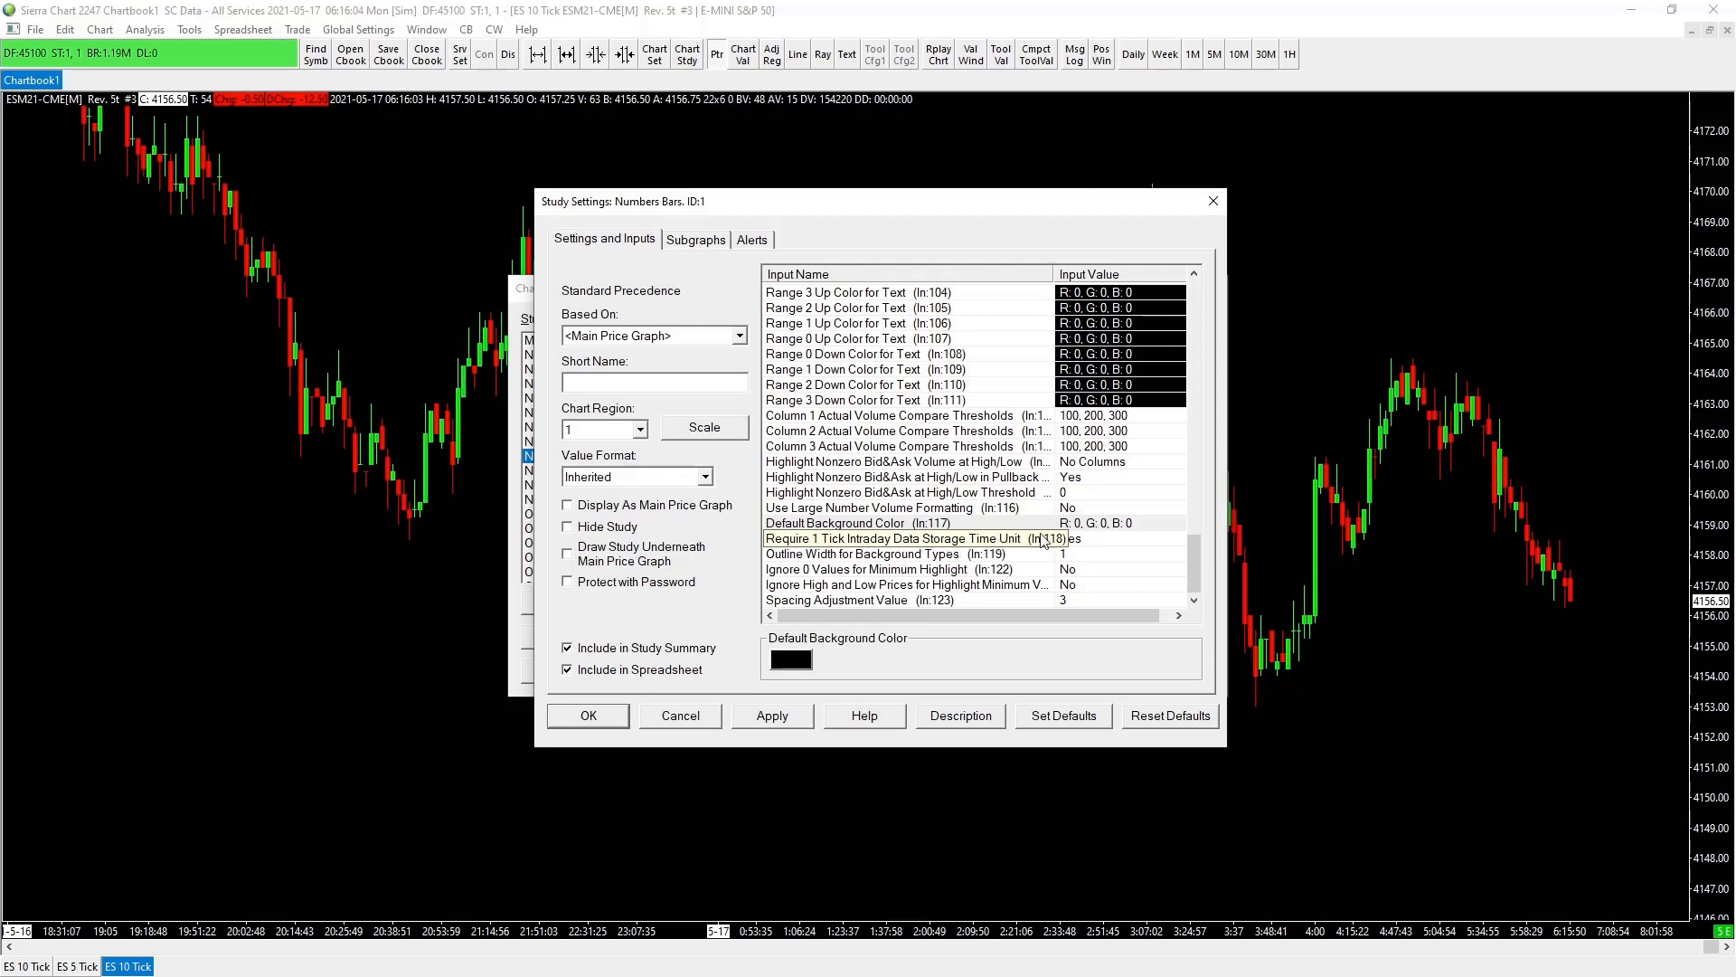
left_click(1091, 540)
left_click(1005, 659)
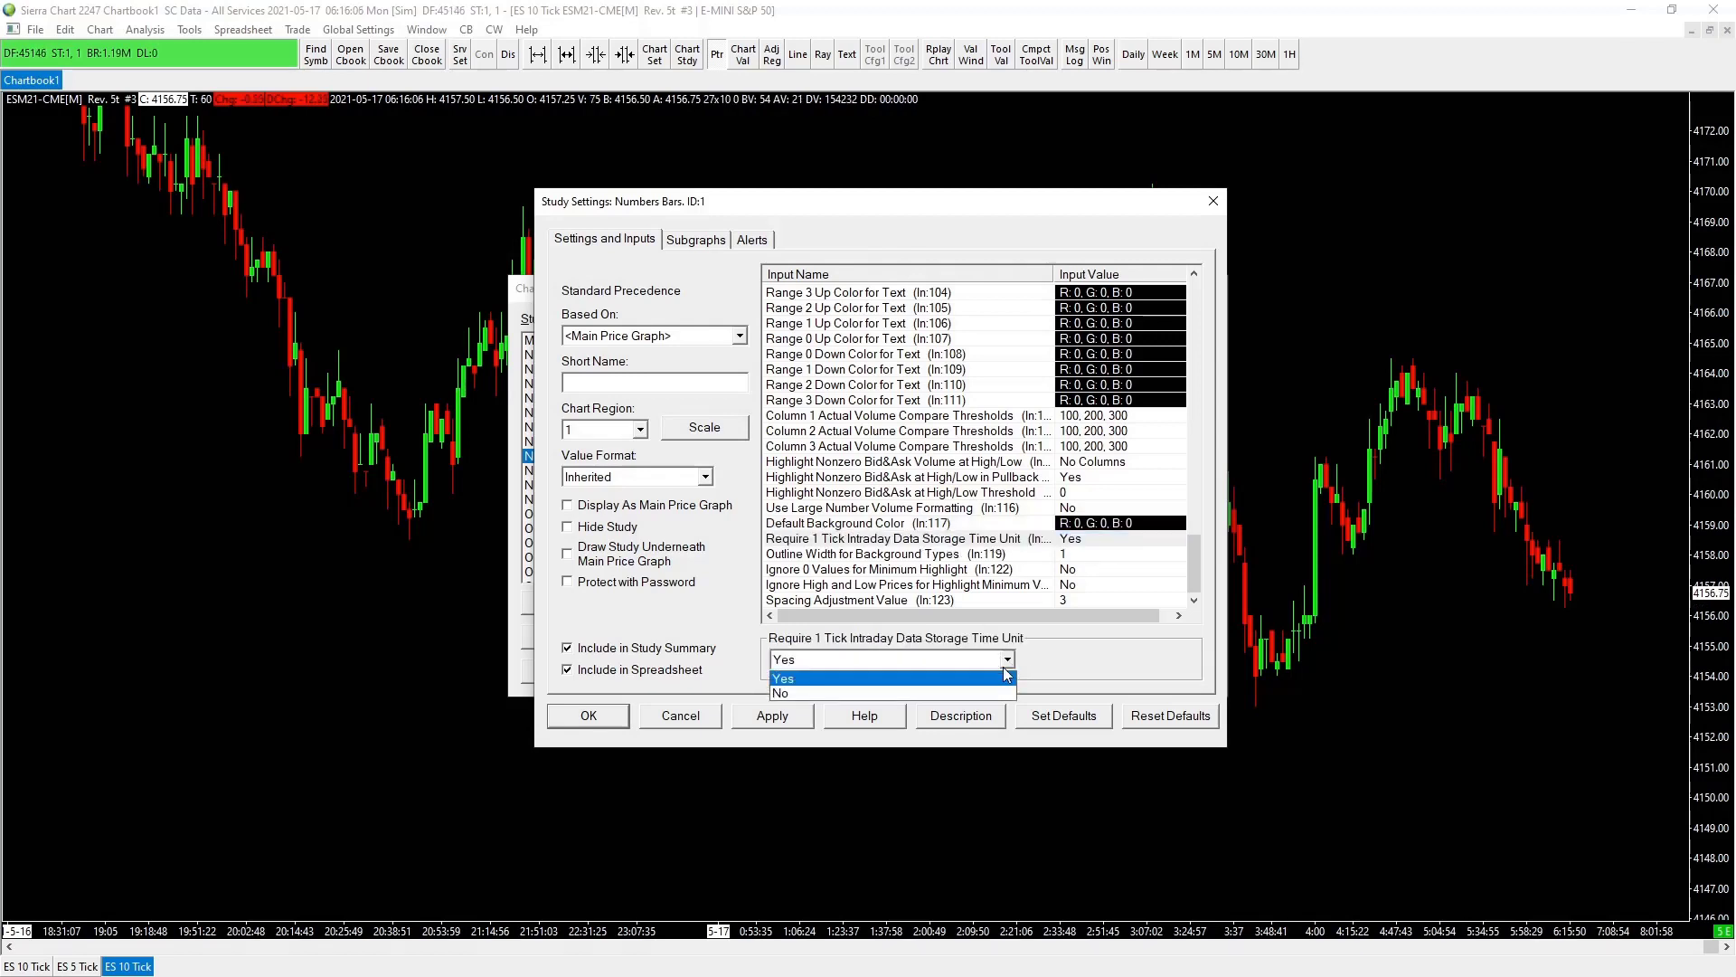
left_click(890, 694)
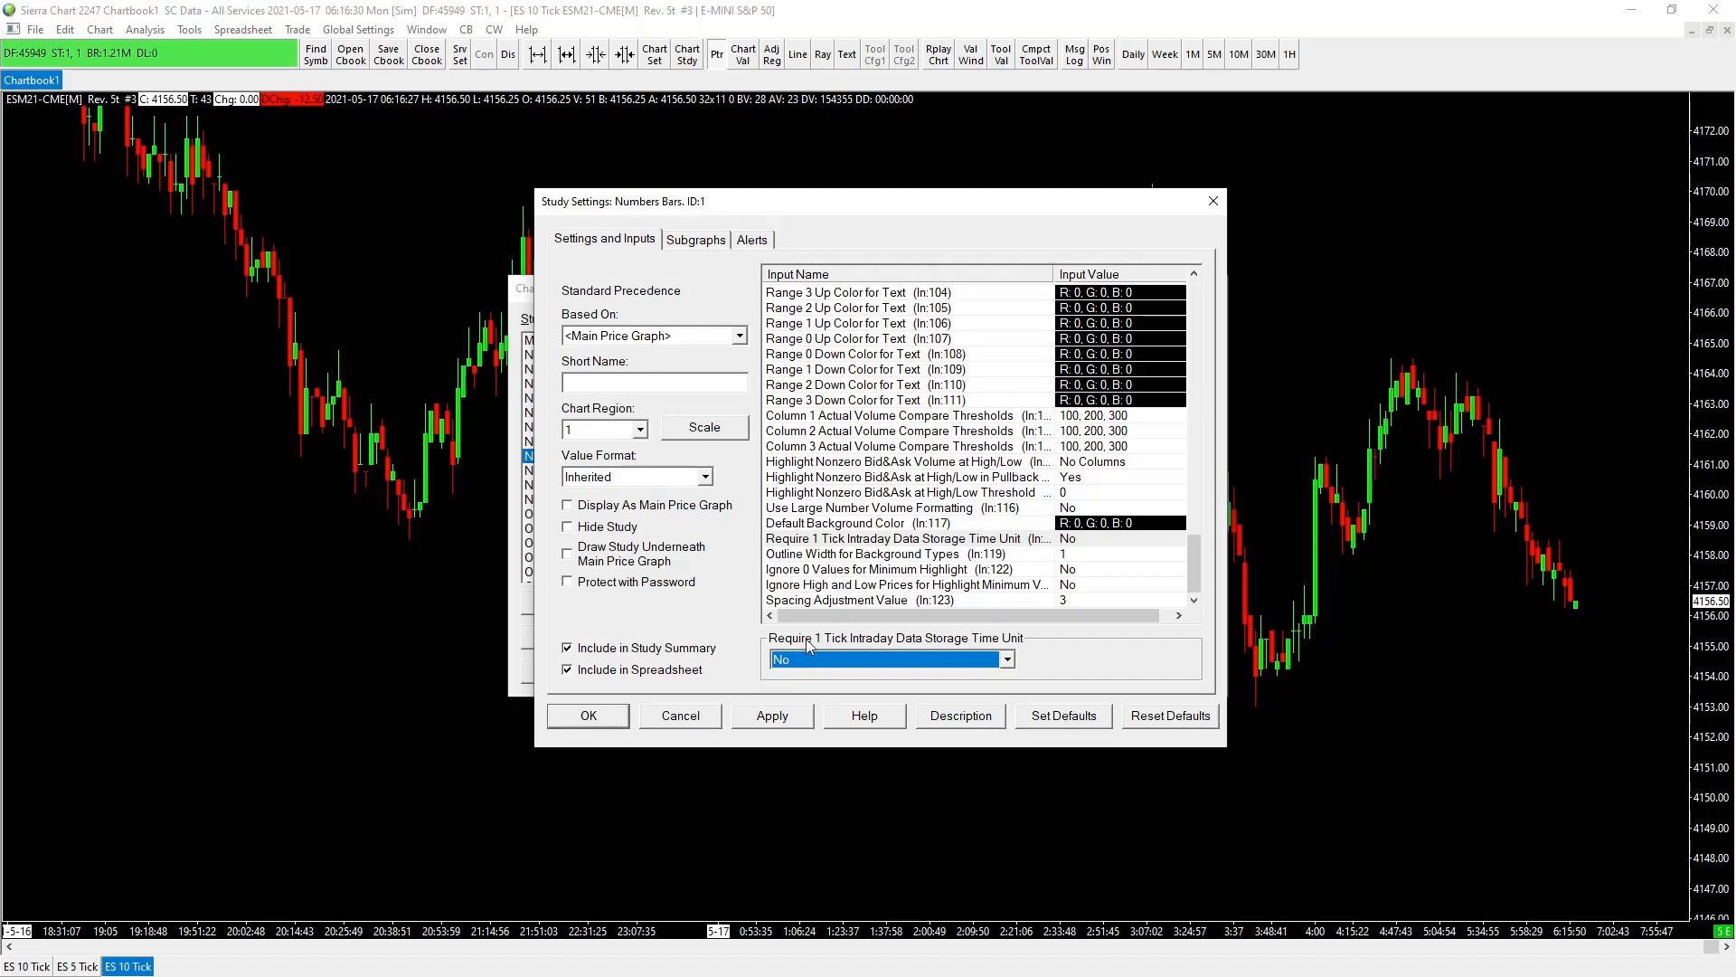
left_click(693, 242)
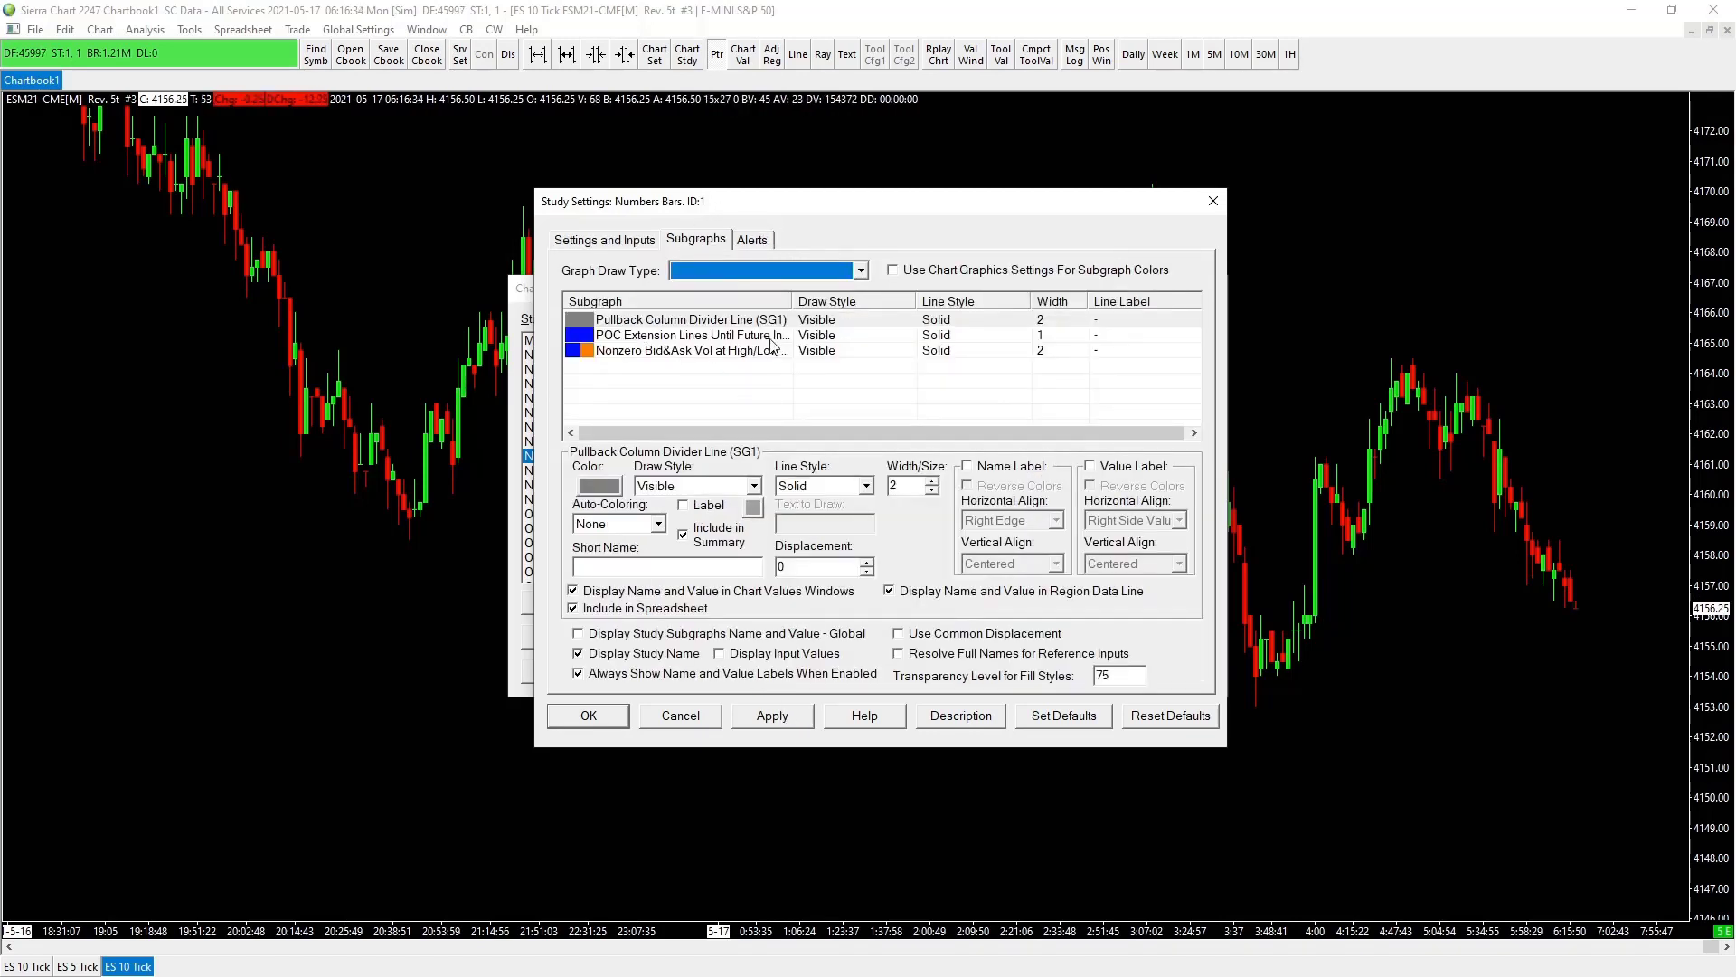
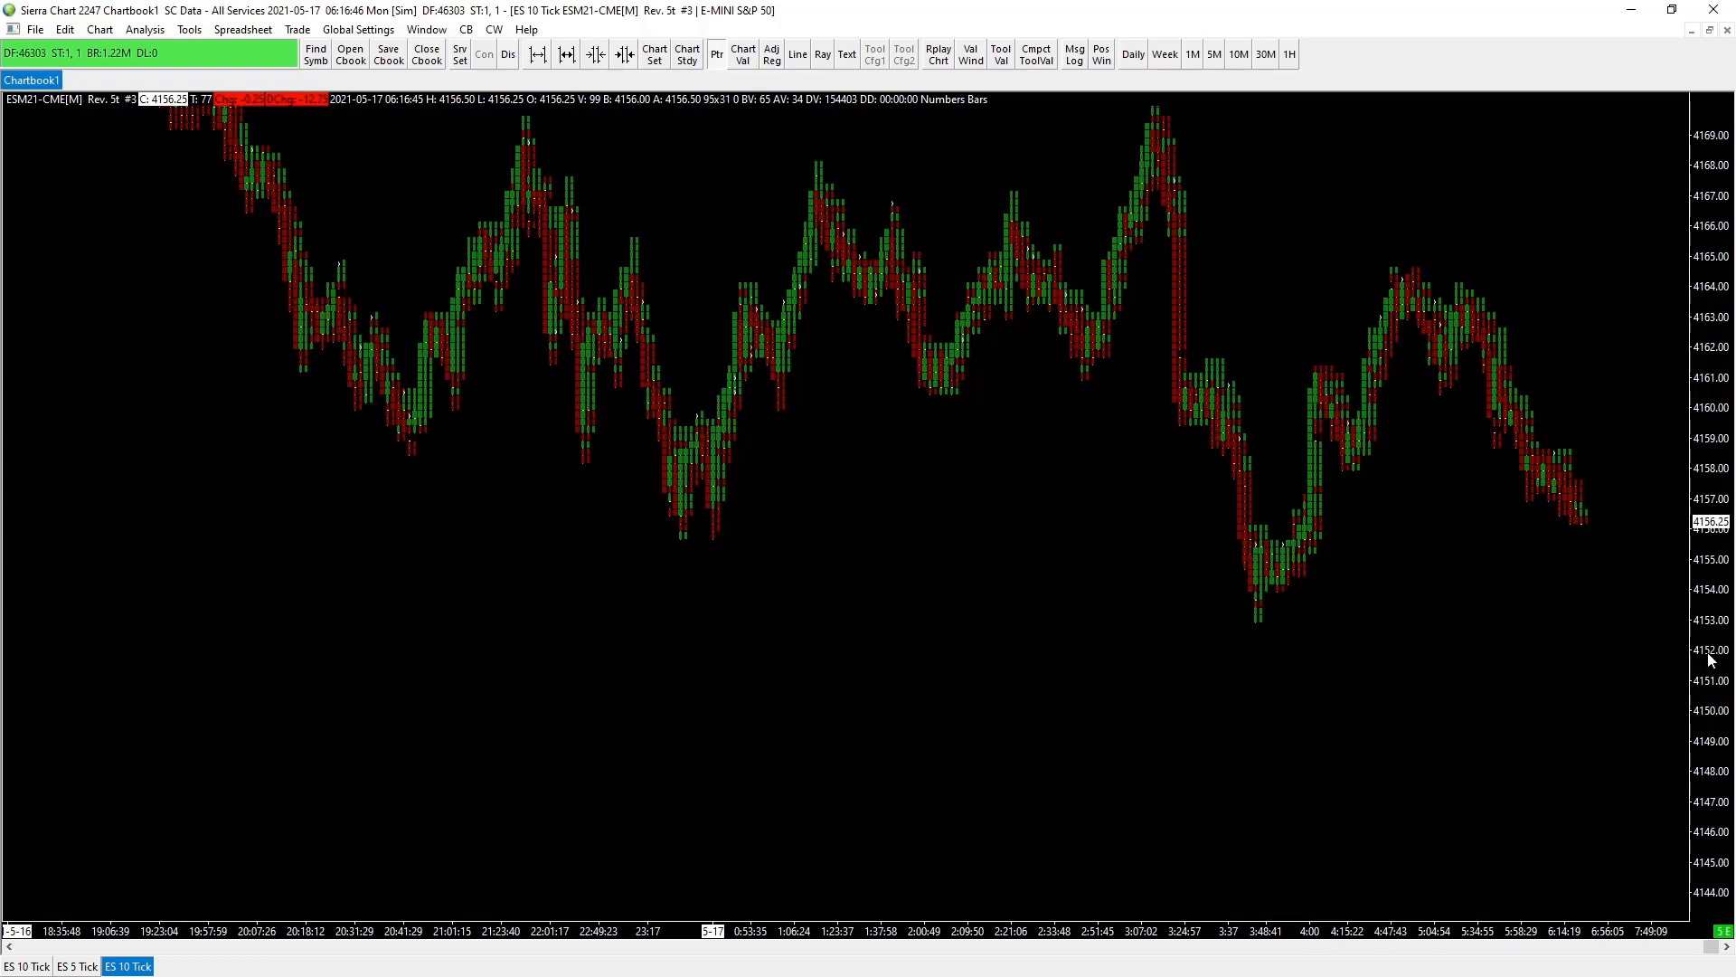
- Widen the bar spacing and stretch the price scale until the bid/ask numbers of the latest footprint bars are readable
left_click_drag(1712, 660, 1510, 863)
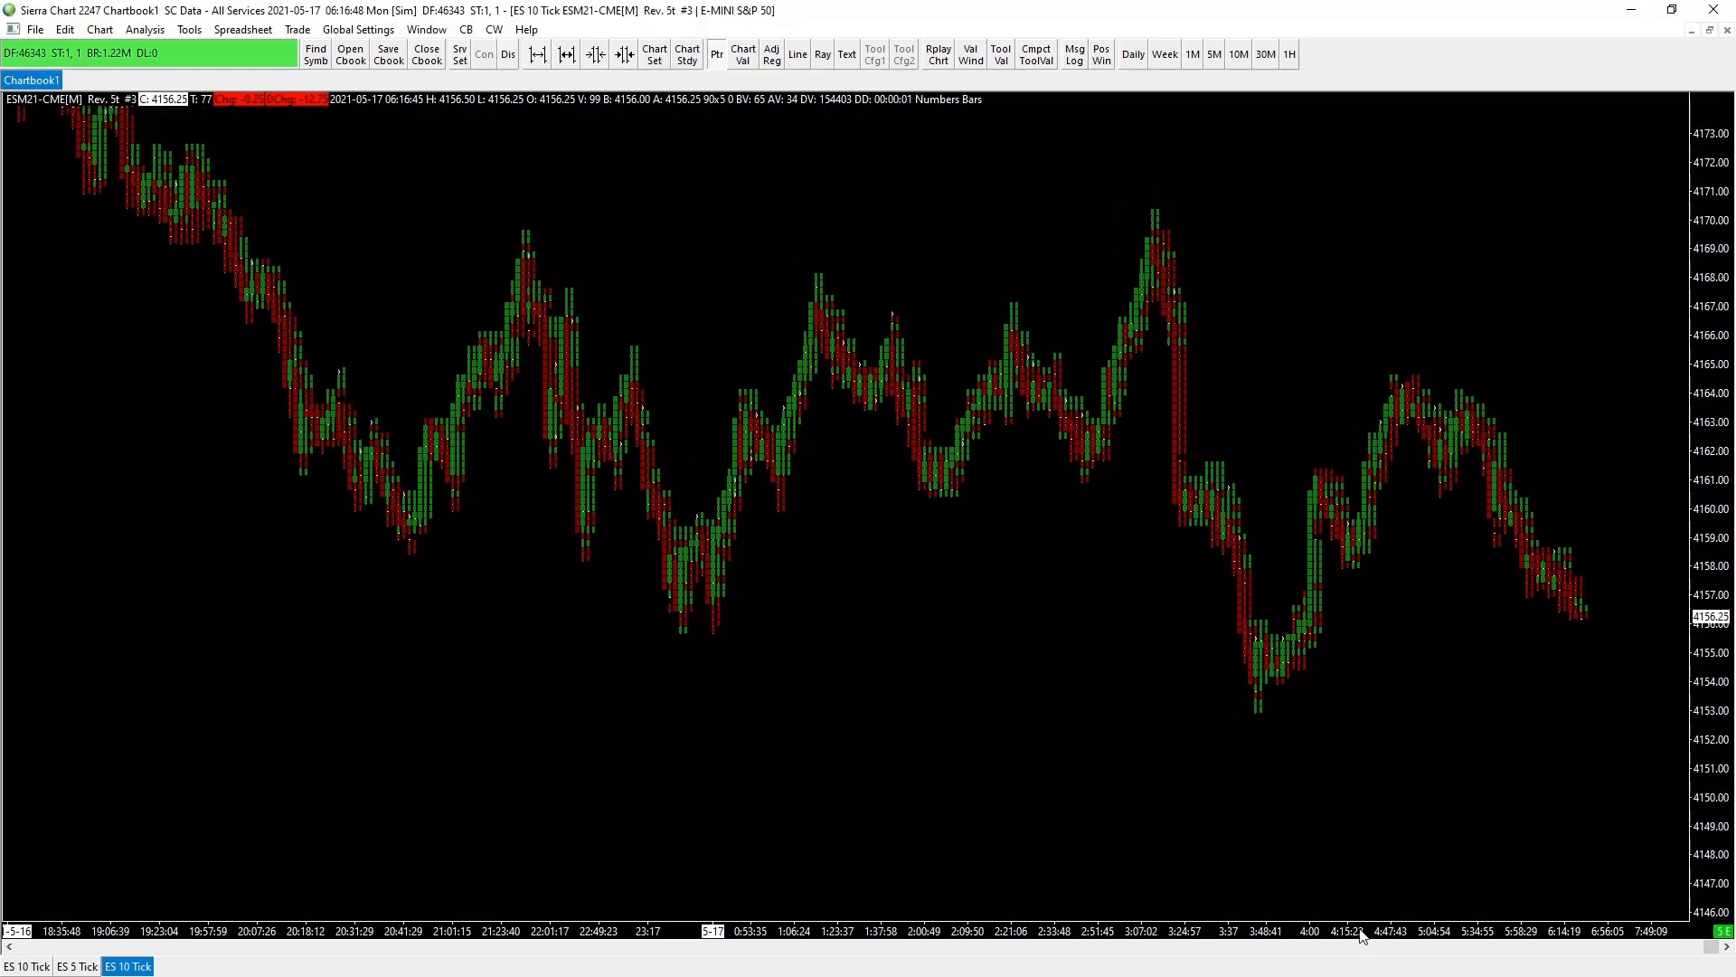
left_click_drag(1362, 935, 873, 938)
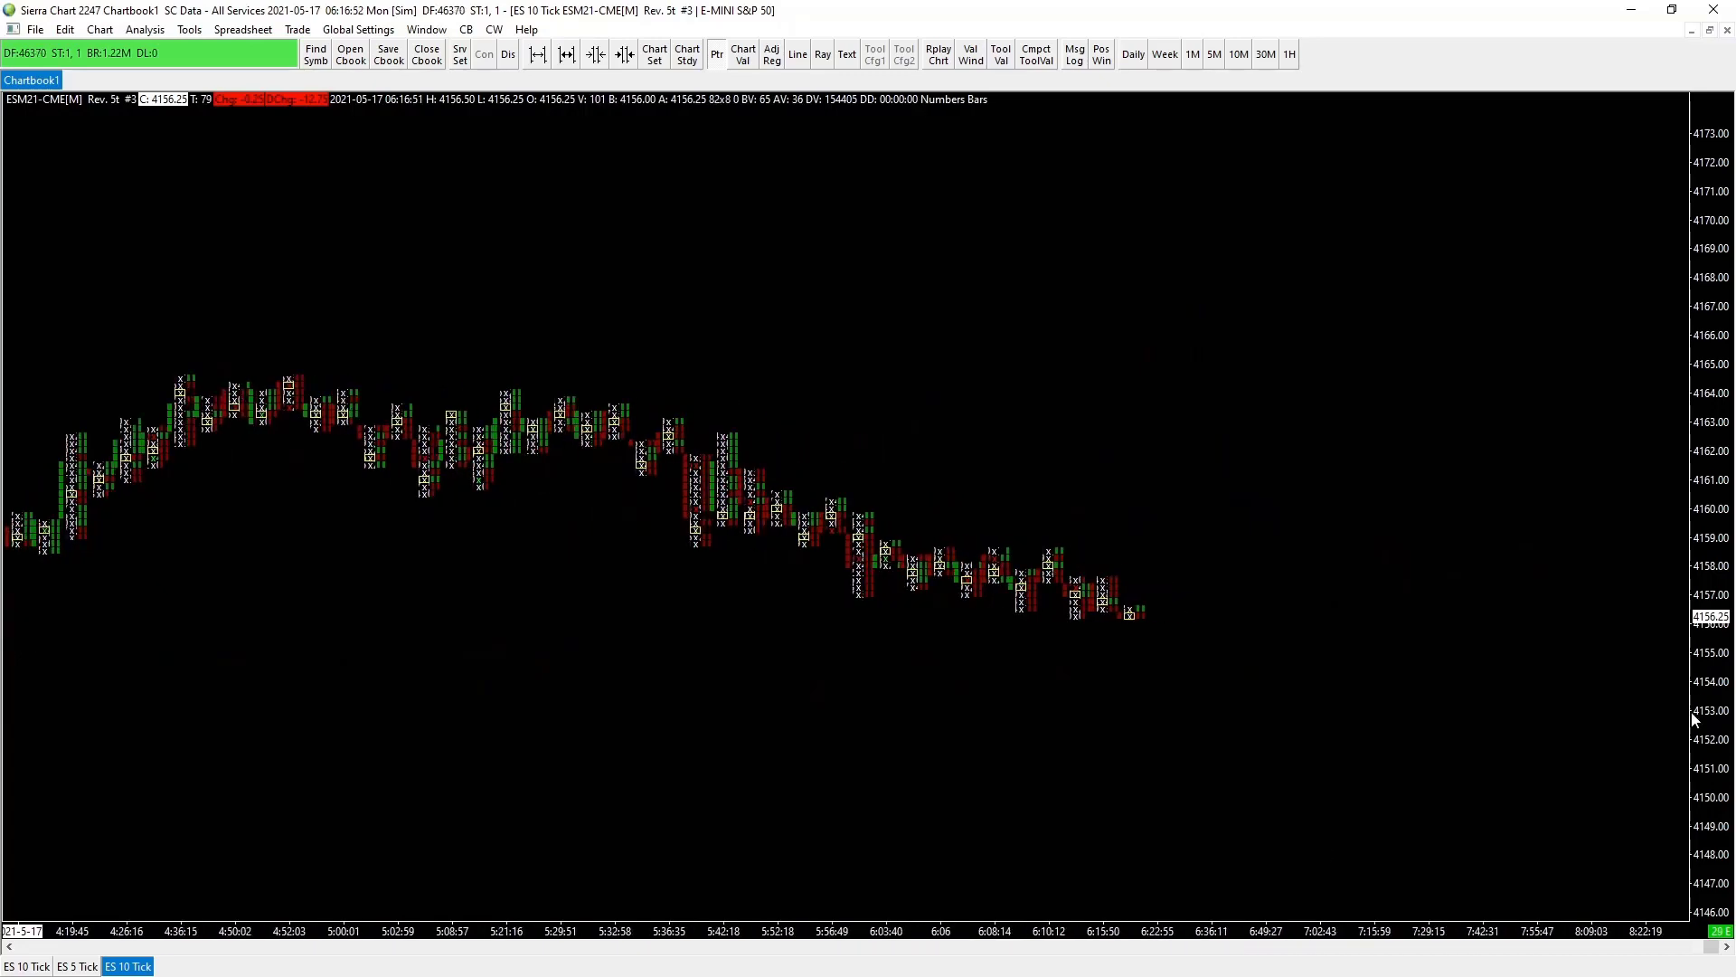
left_click_drag(1696, 719, 1446, 699)
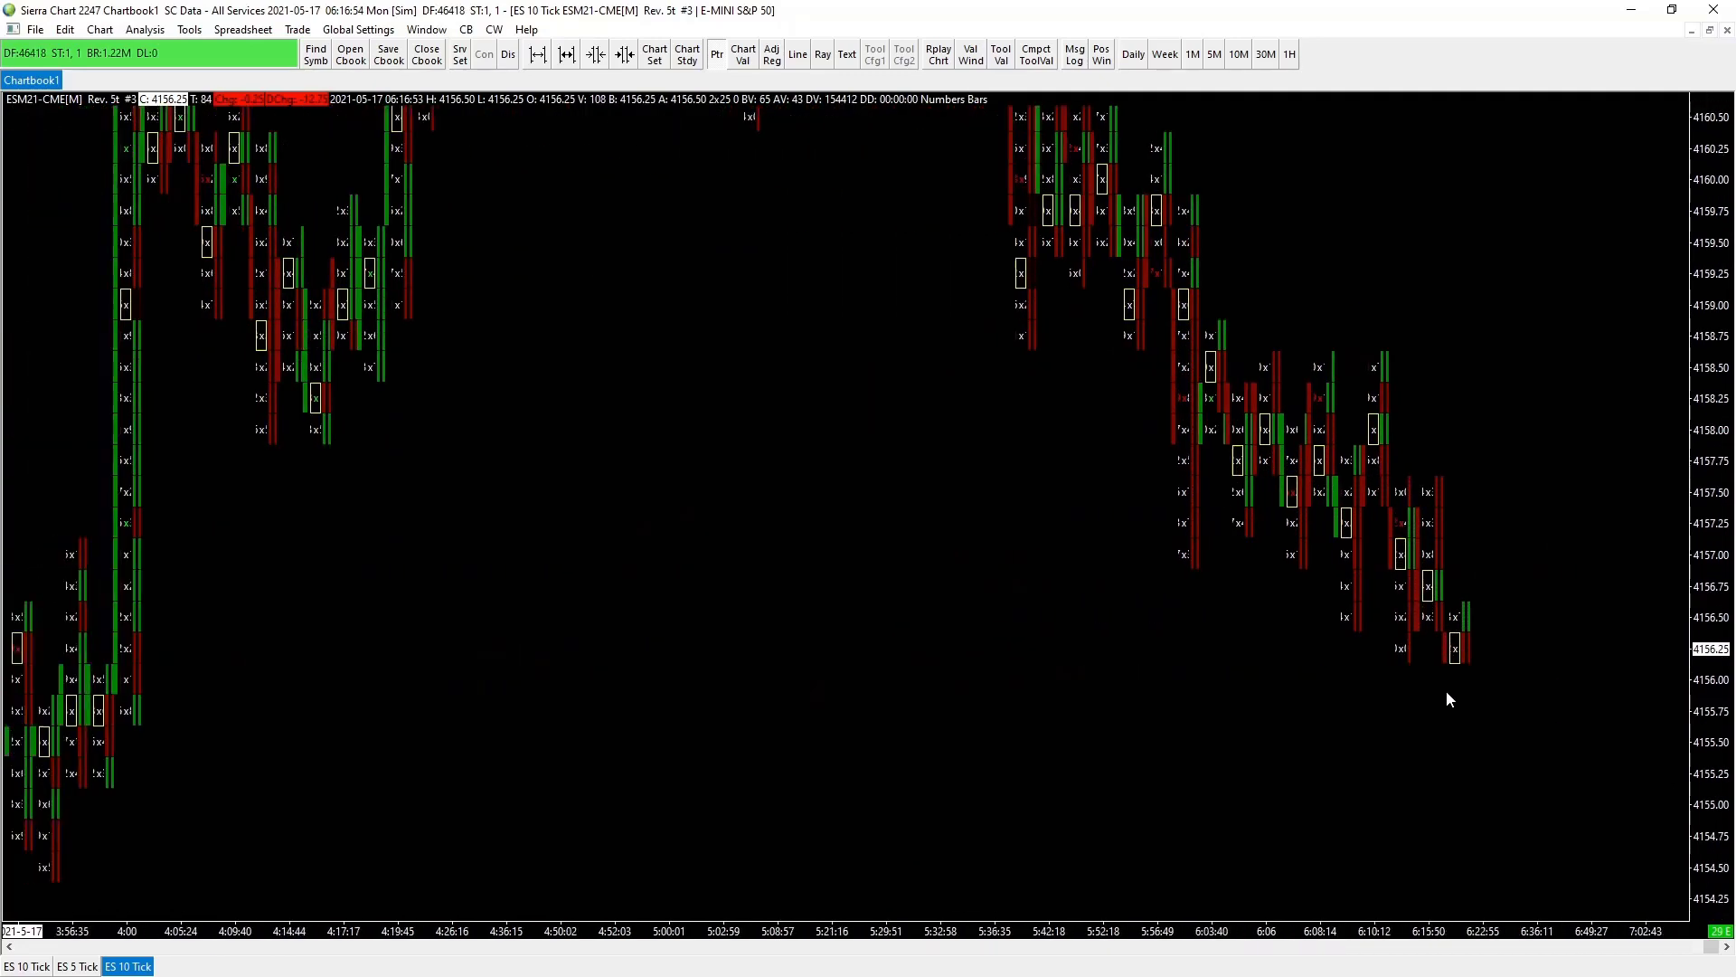
left_click_drag(1410, 937, 839, 934)
left_click_drag(1240, 933, 646, 917)
scroll(1503, 624, "down", 5)
scroll(1503, 624, "up", 6)
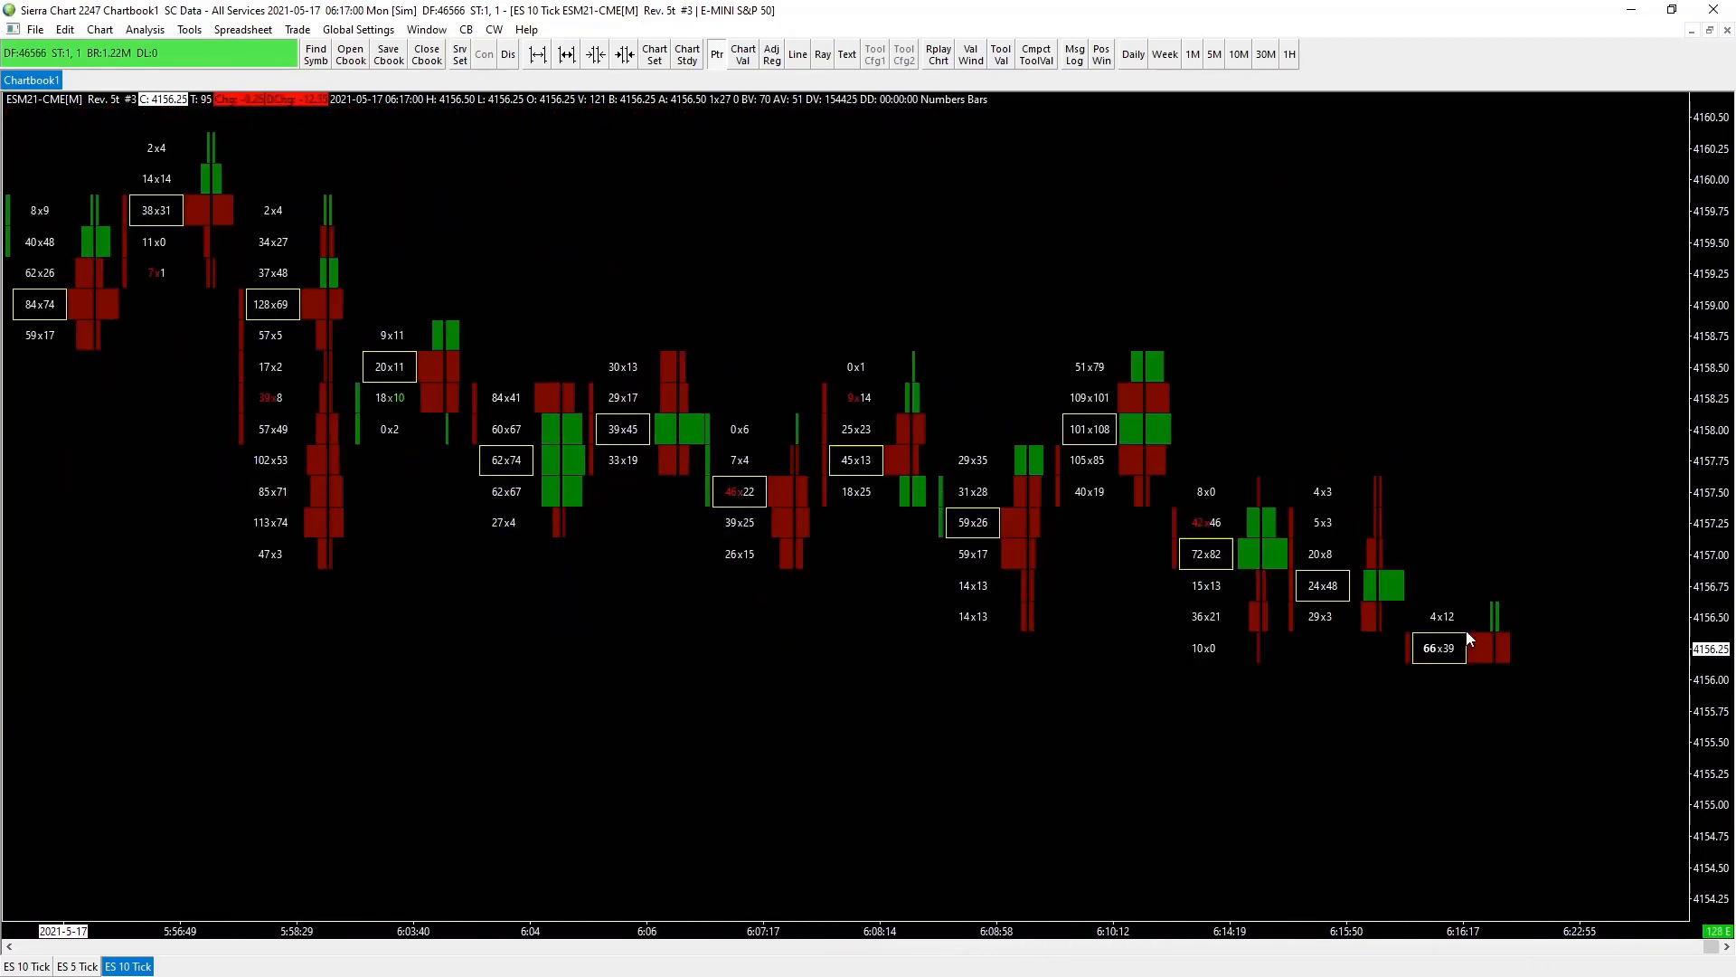
scroll(1498, 743, "down", 4)
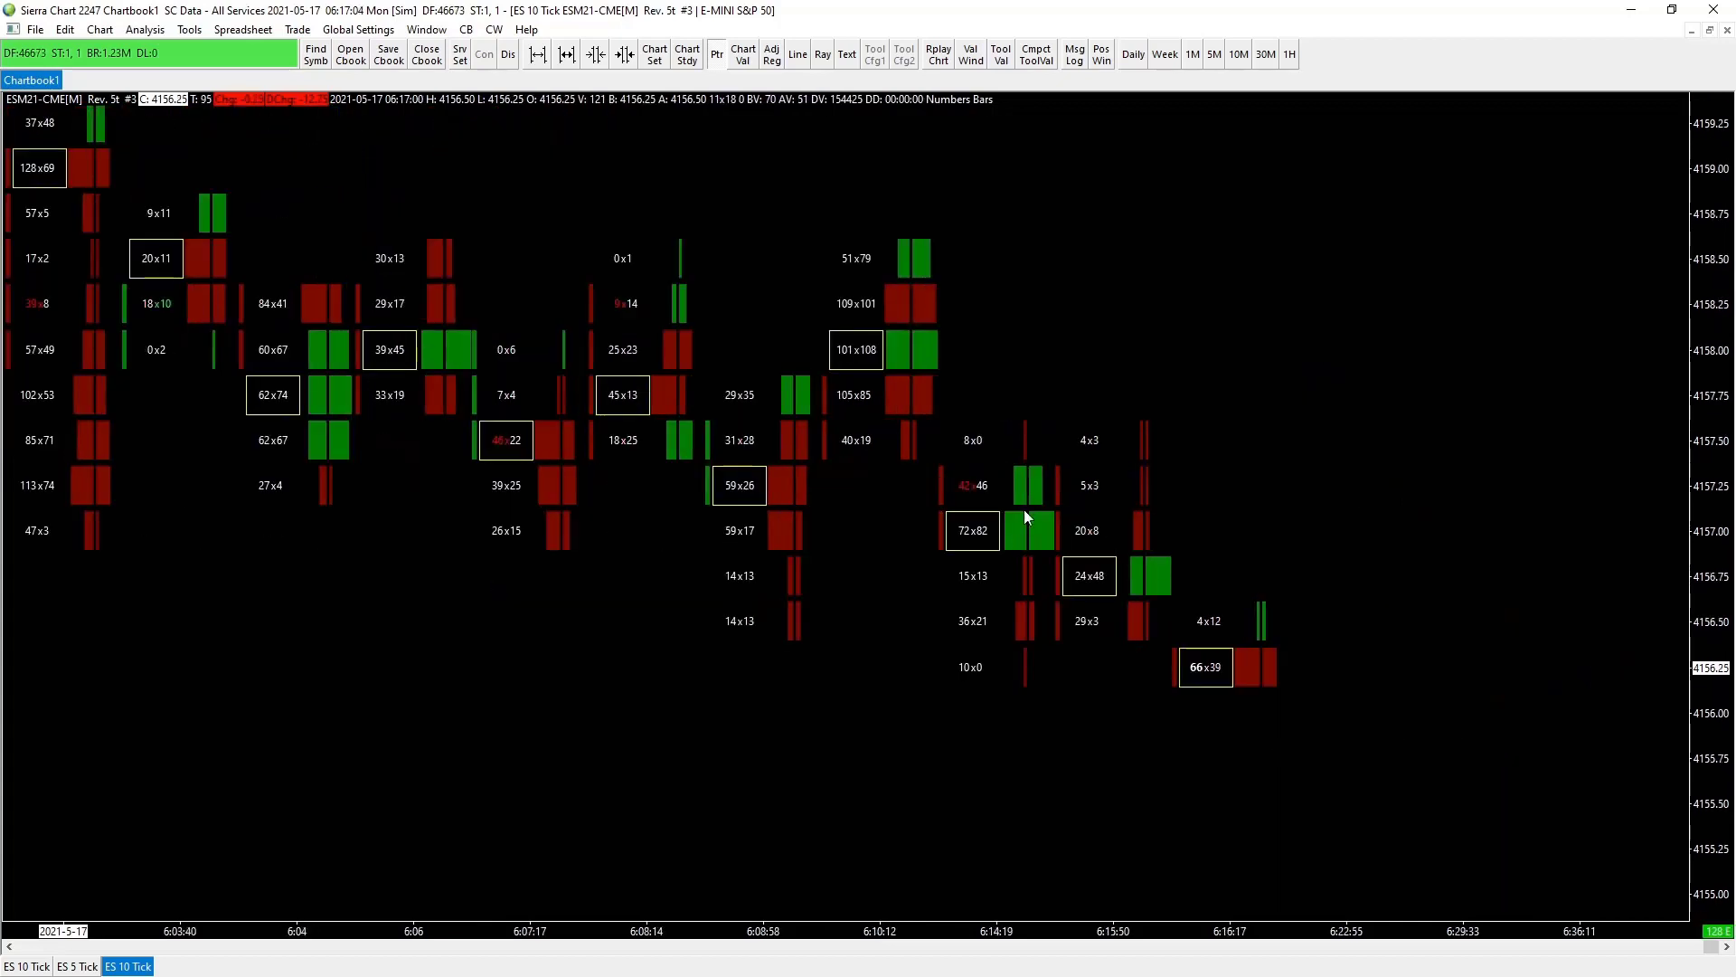
scroll(1027, 517, "up", 2)
left_click_drag(1704, 728, 1703, 773)
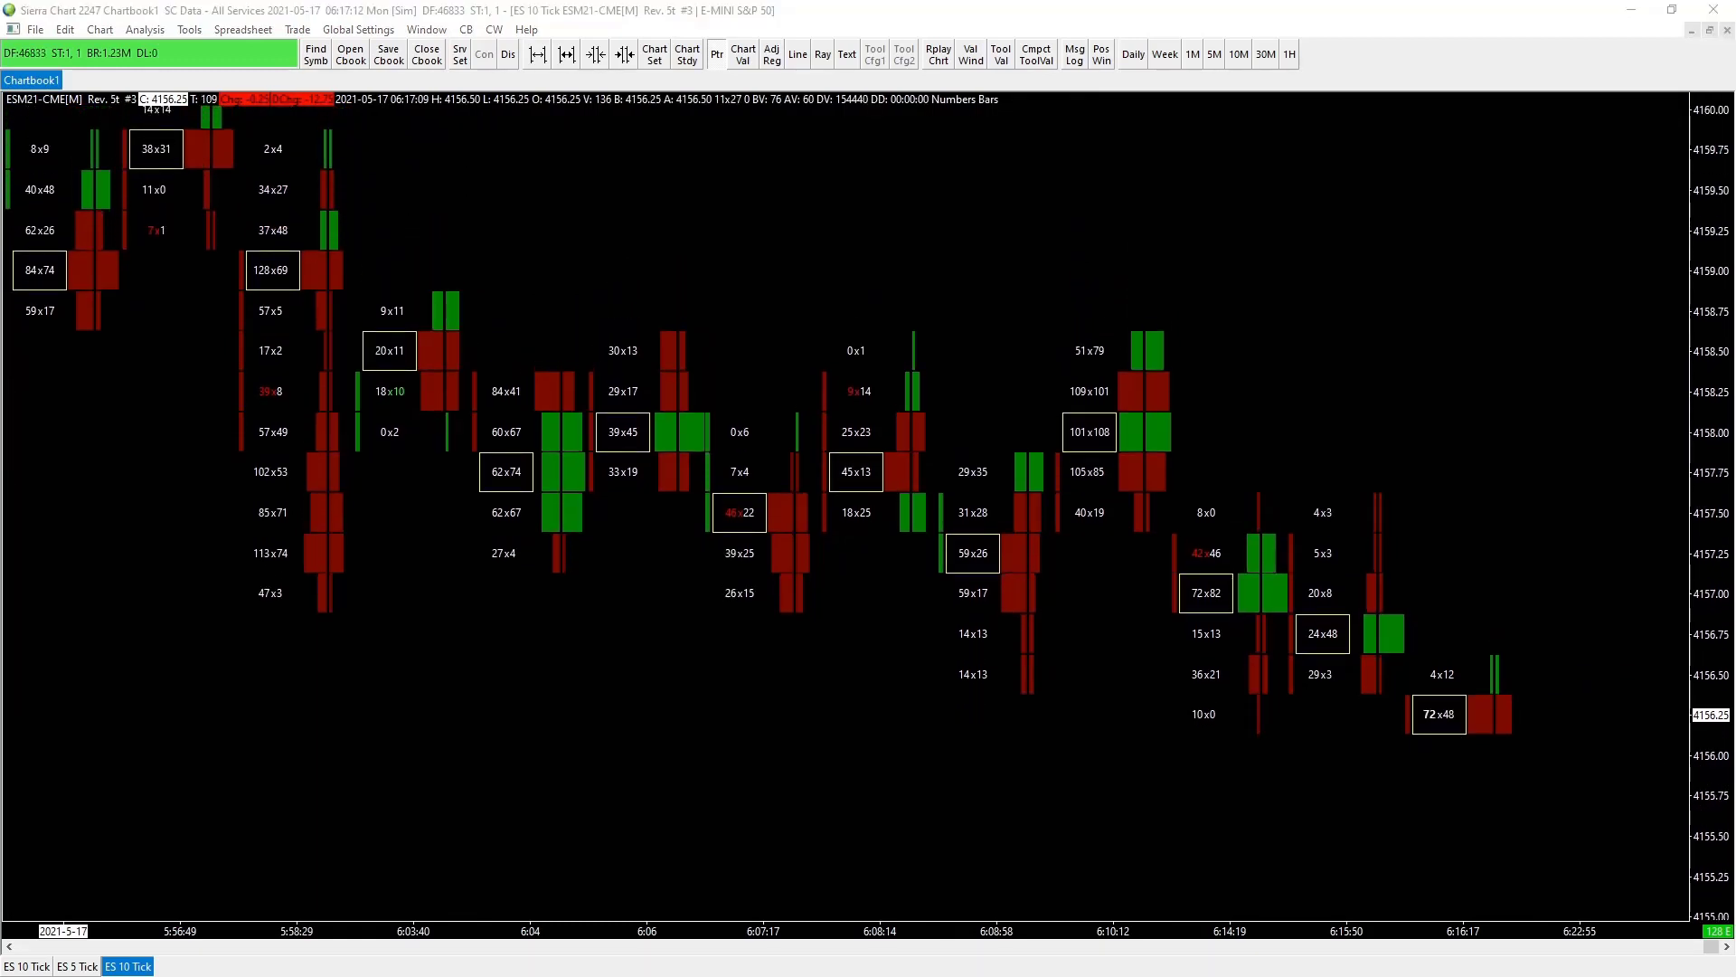
- Mark a bar's volume profile, its boxed price level and several diagonal bid/ask pairs on the footprint, and clear the marks
mouse_move(1119, 316)
left_mouse_down()
mouse_move(1175, 332)
mouse_move(1180, 468)
mouse_move(1159, 549)
mouse_move(1122, 548)
mouse_move(1119, 307)
left_mouse_up()
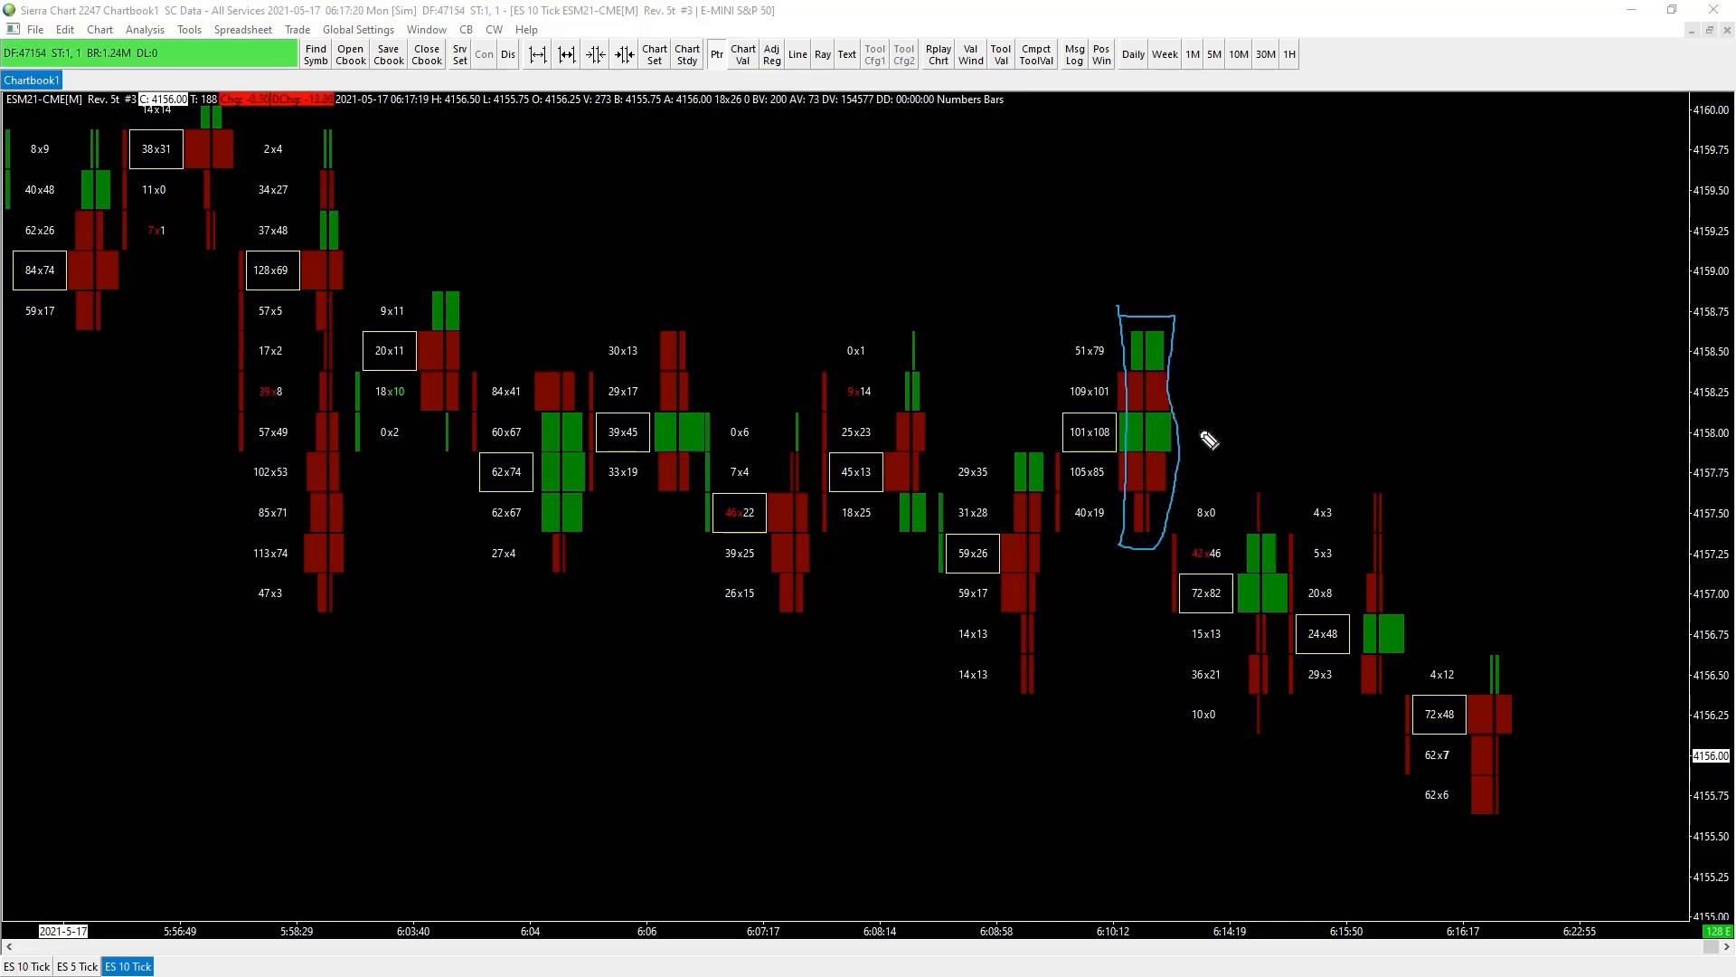
mouse_move(1052, 423)
left_mouse_down()
mouse_move(1058, 448)
mouse_move(1126, 463)
mouse_move(1118, 413)
mouse_move(1062, 435)
left_mouse_up()
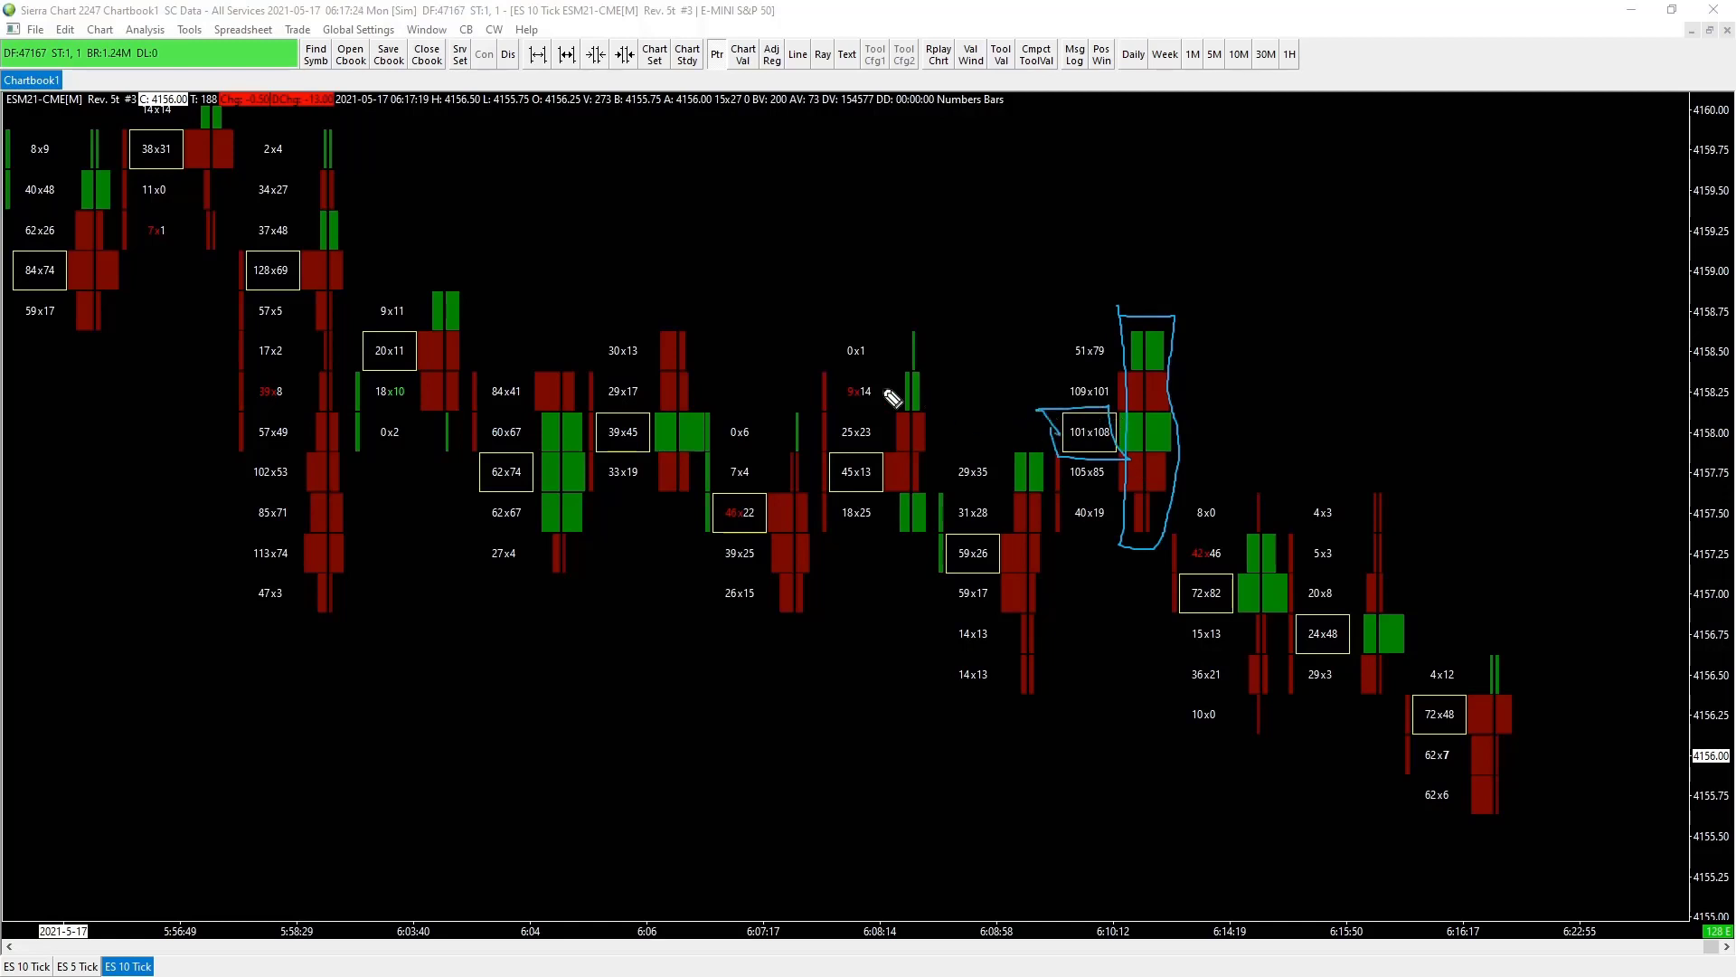
mouse_move(855, 377)
left_mouse_down()
mouse_move(855, 409)
mouse_move(854, 384)
mouse_move(886, 394)
mouse_move(894, 357)
mouse_move(853, 390)
mouse_move(868, 349)
mouse_move(884, 391)
mouse_move(812, 371)
left_mouse_up()
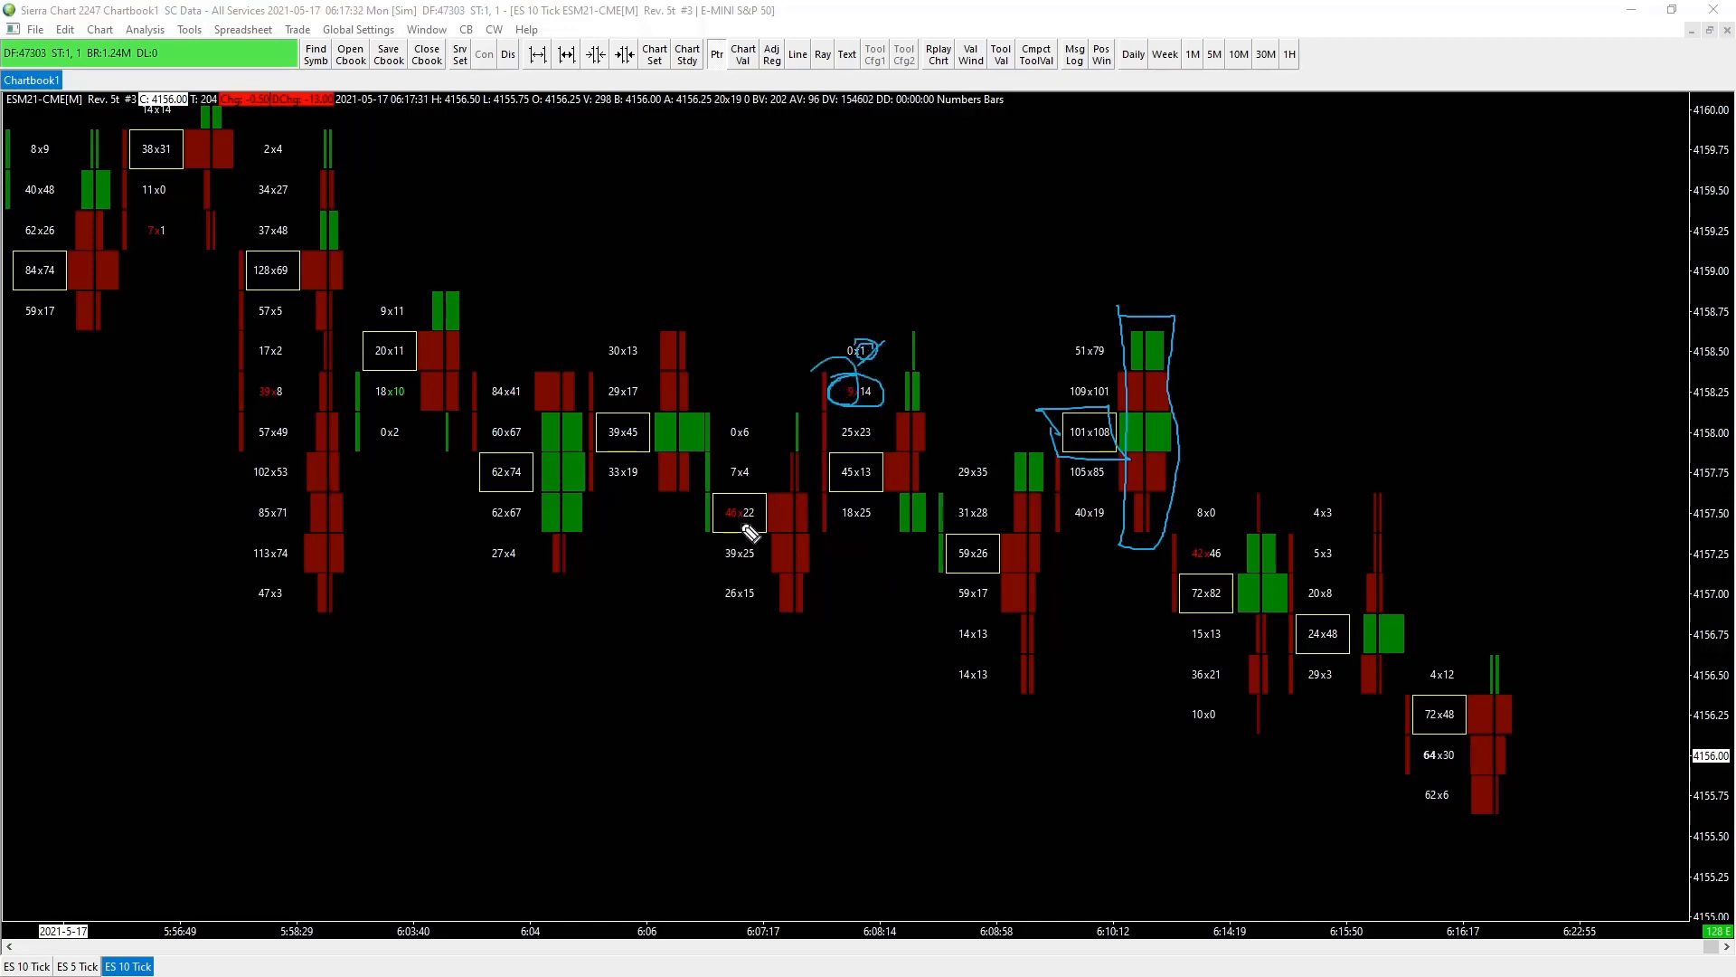
mouse_move(746, 532)
left_mouse_down()
mouse_move(719, 533)
mouse_move(764, 504)
mouse_move(730, 479)
left_mouse_up()
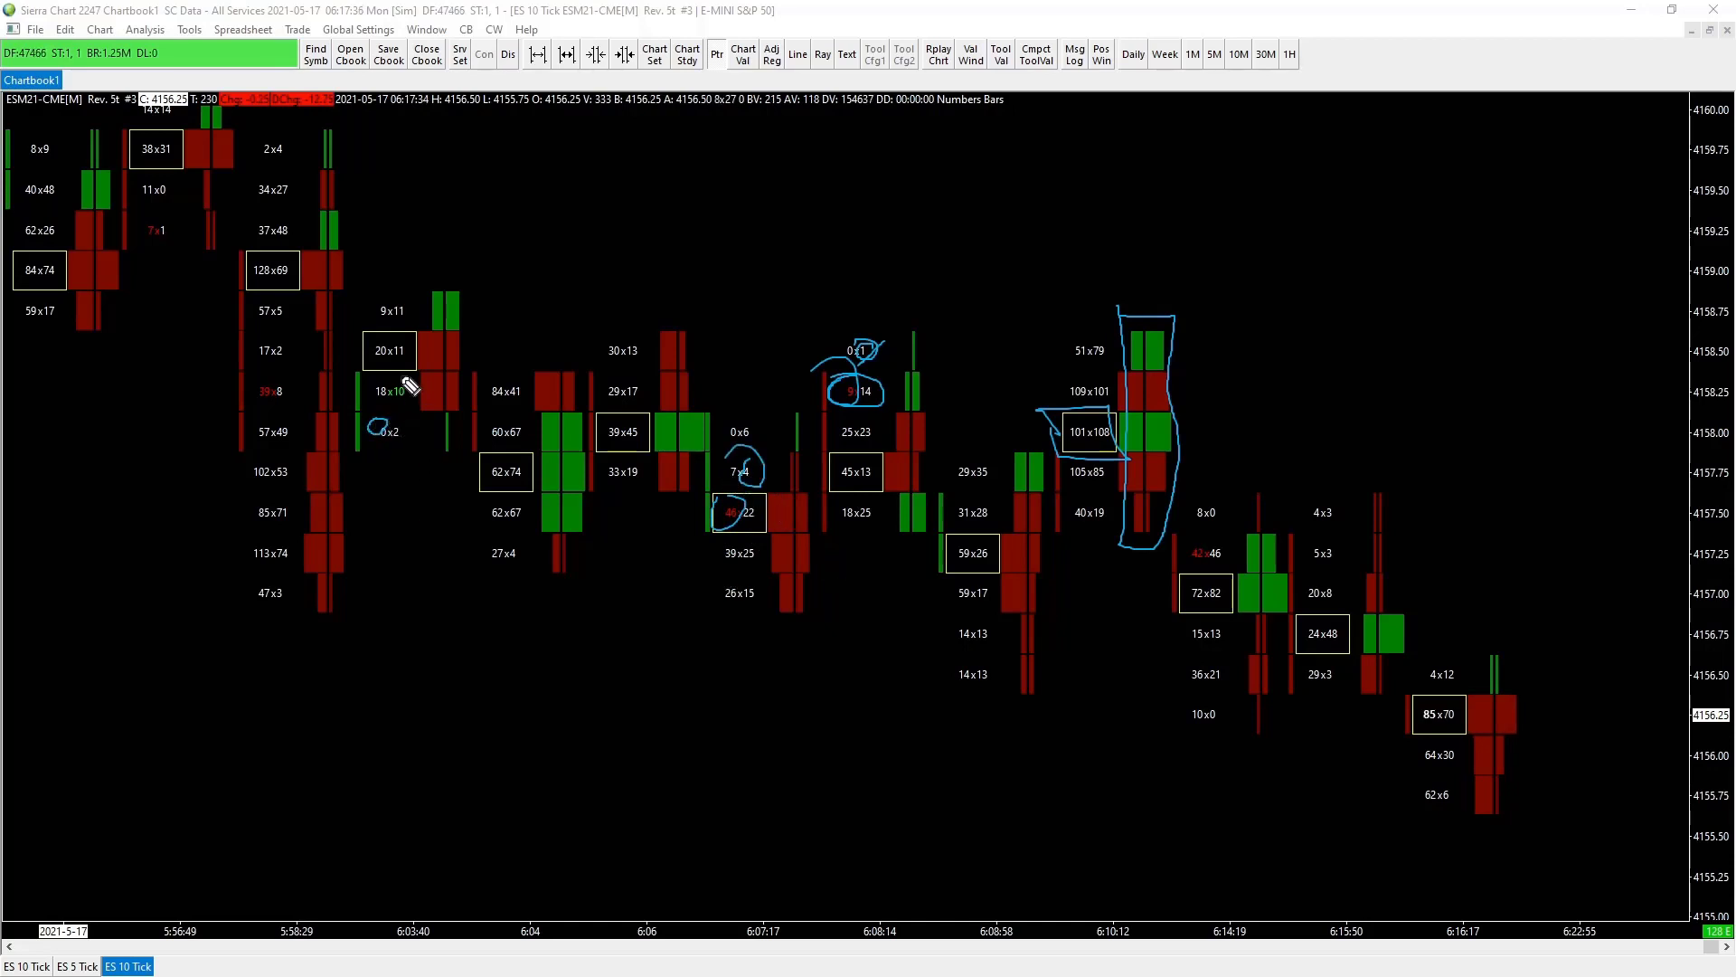
left_click_drag(403, 388, 368, 426)
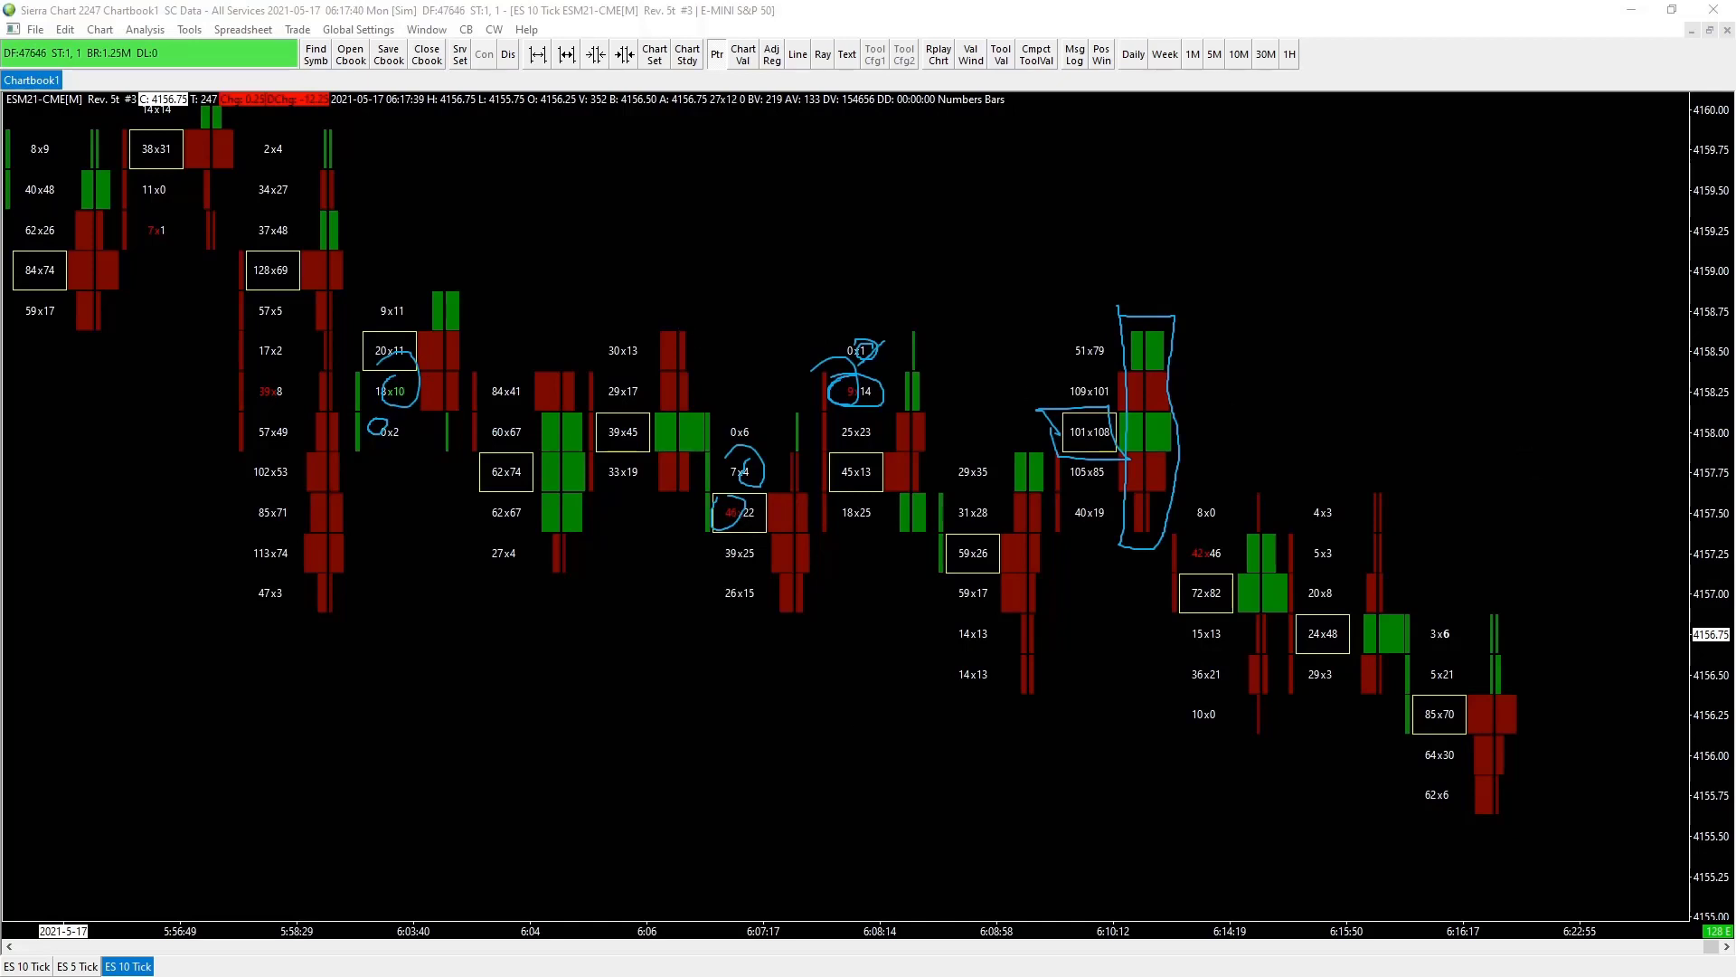
key("Escape")
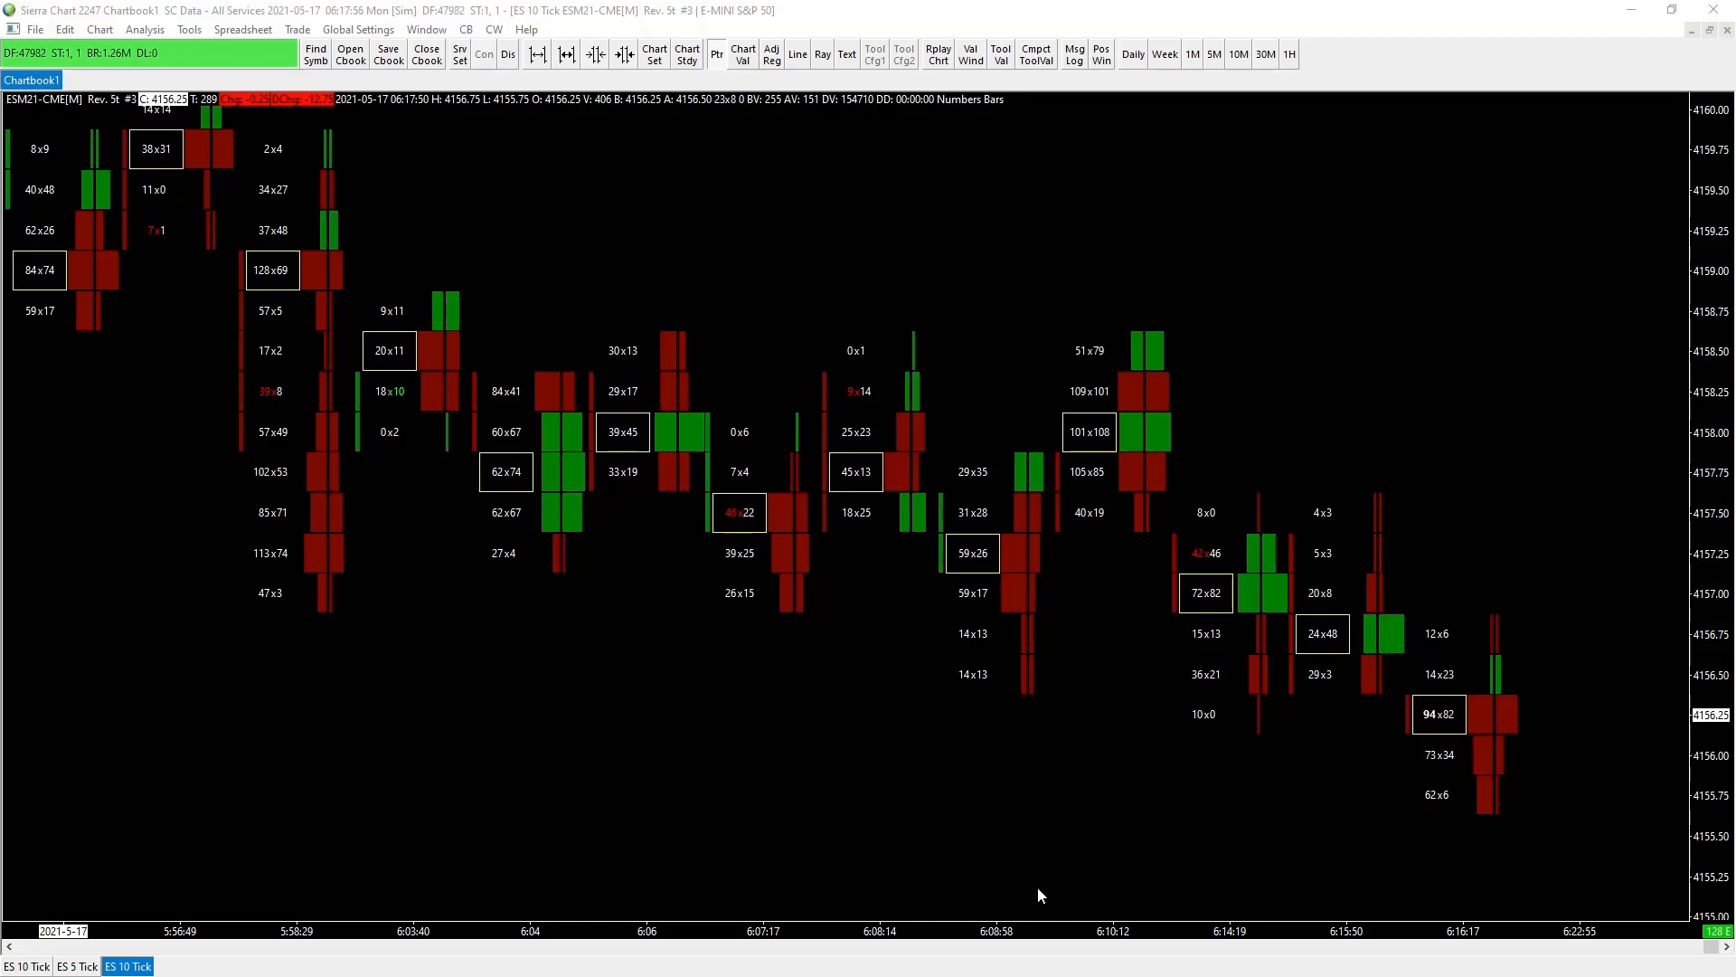
- Slightly compress the bar spacing and the vertical price scale of the footprint chart
left_click_drag(1089, 936, 1170, 790)
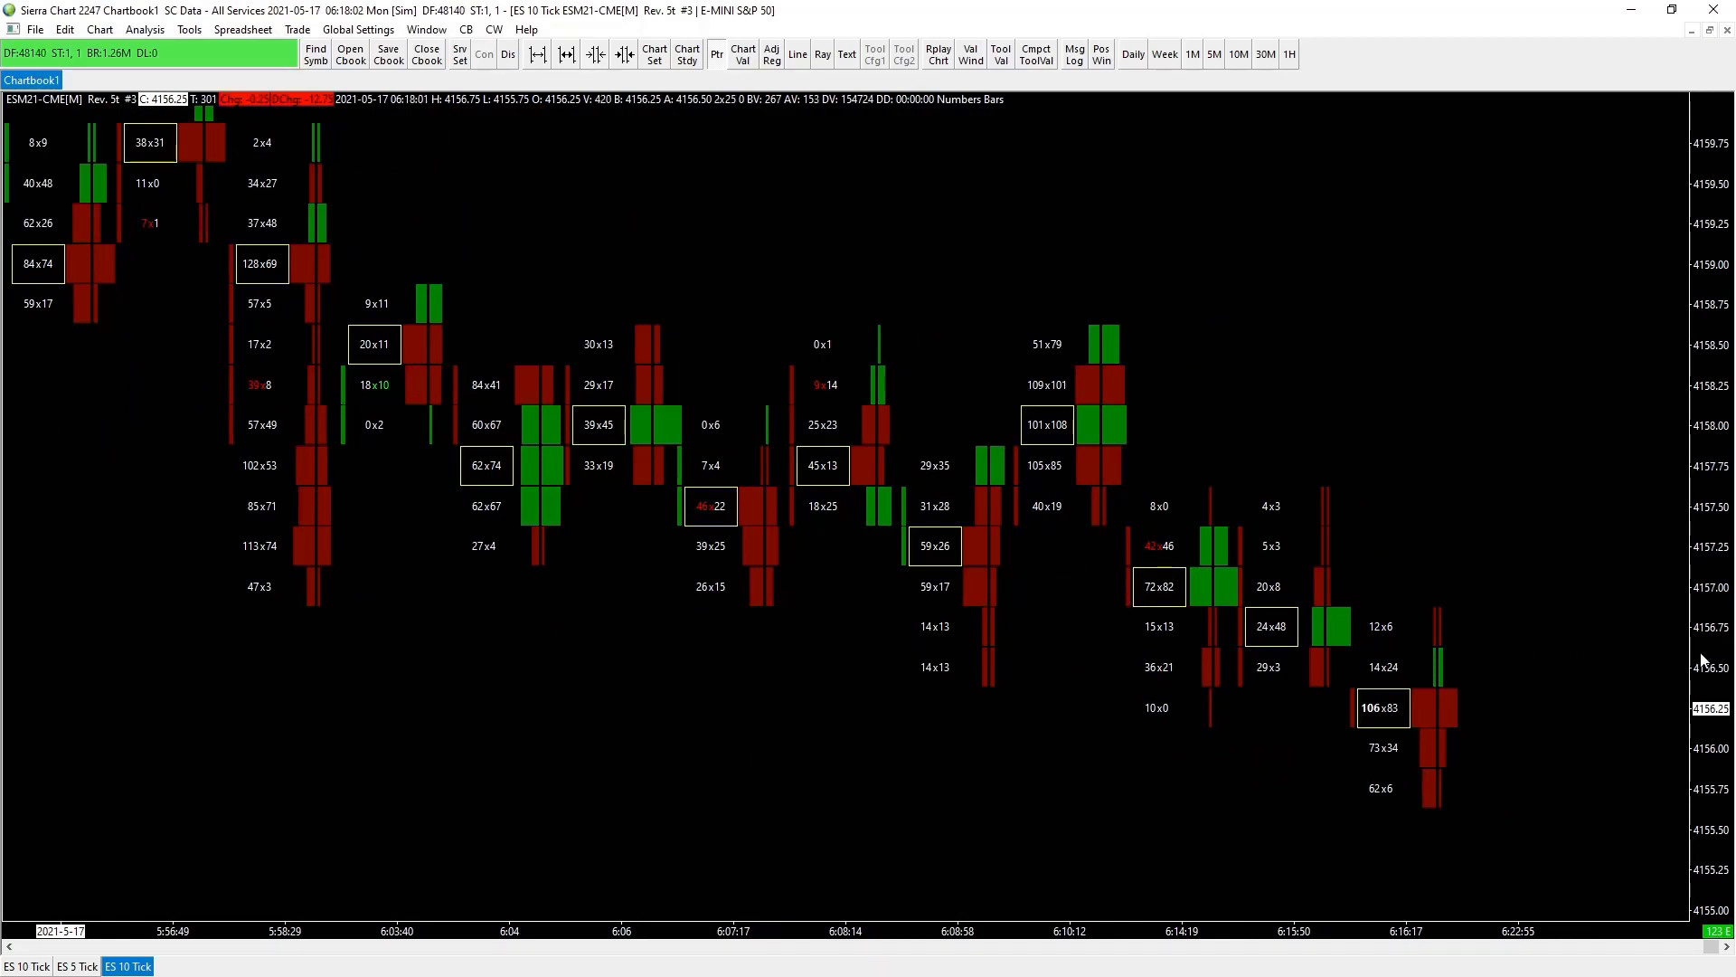
left_click_drag(1702, 660, 1713, 601)
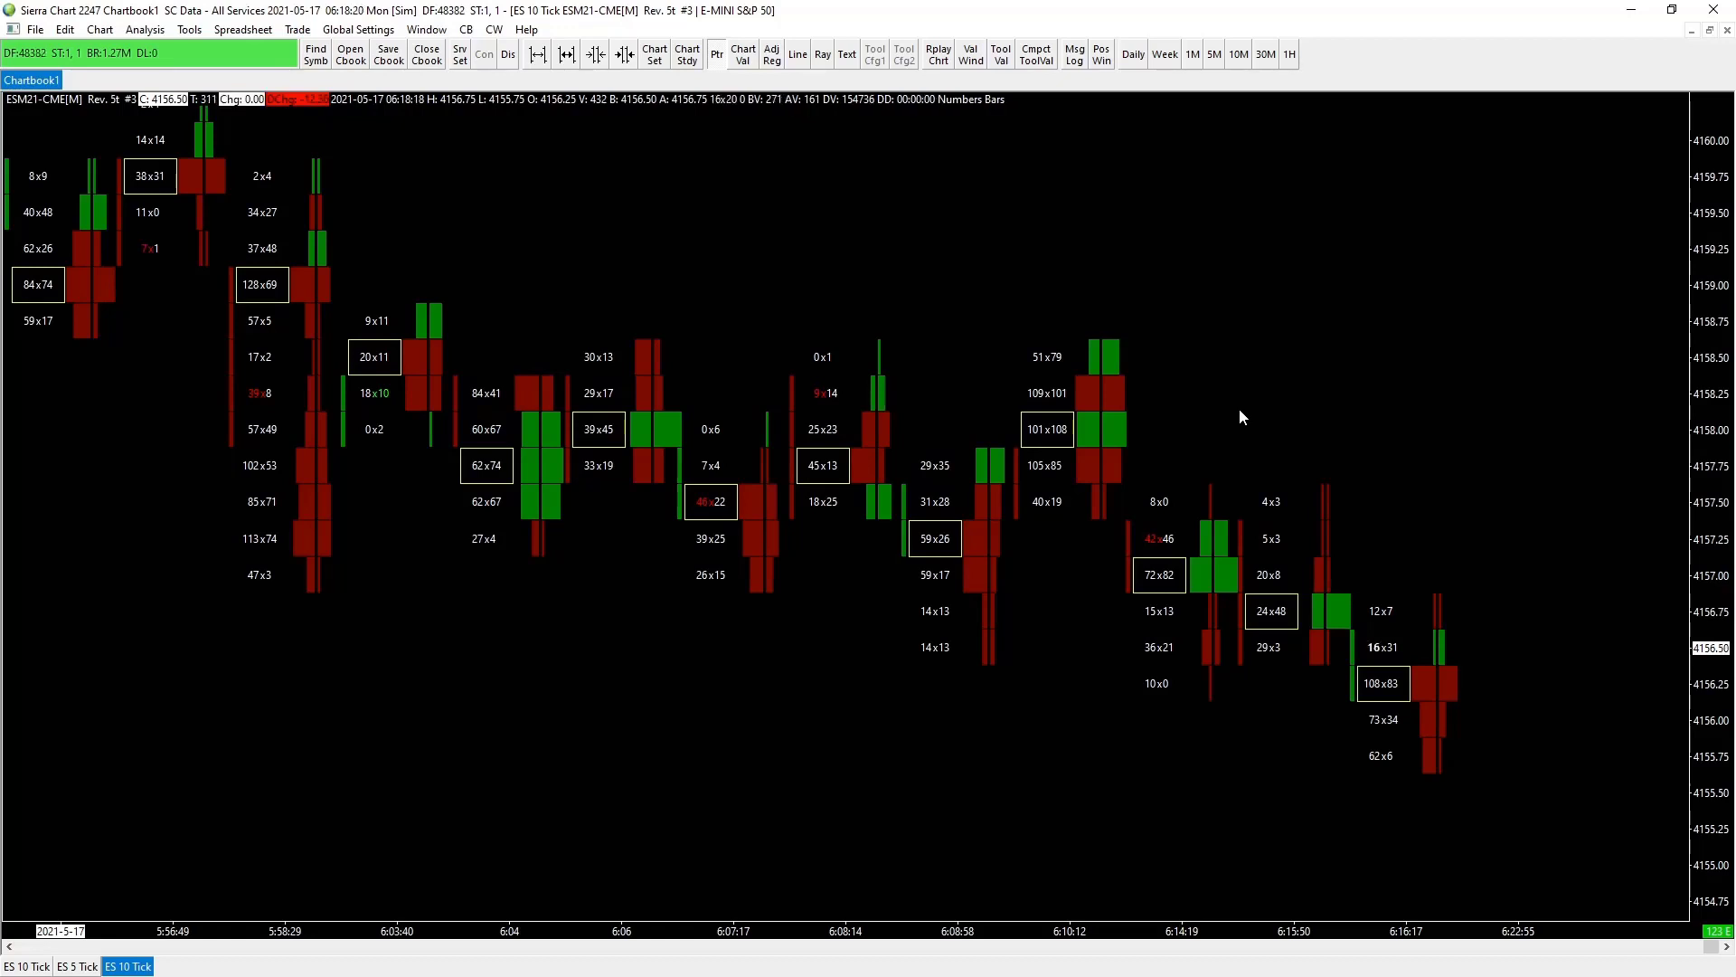
- Change the chart's title bar name to "ES Footprint" in the chart settings and apply it
key("F5")
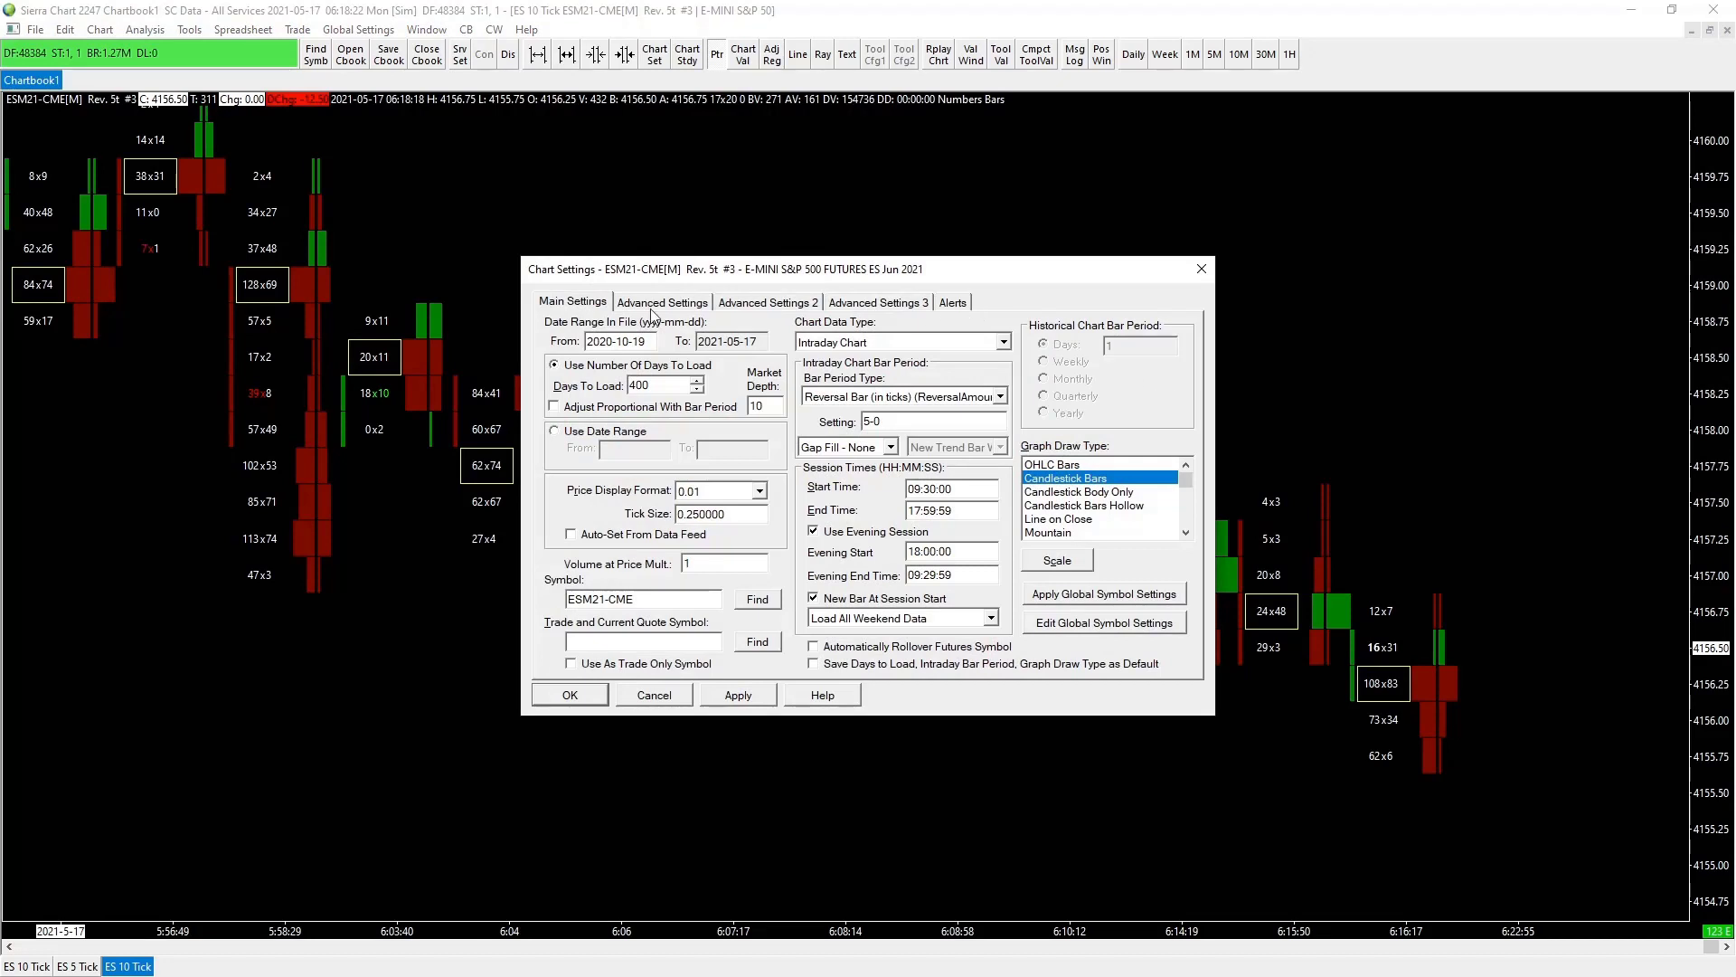
left_click(737, 304)
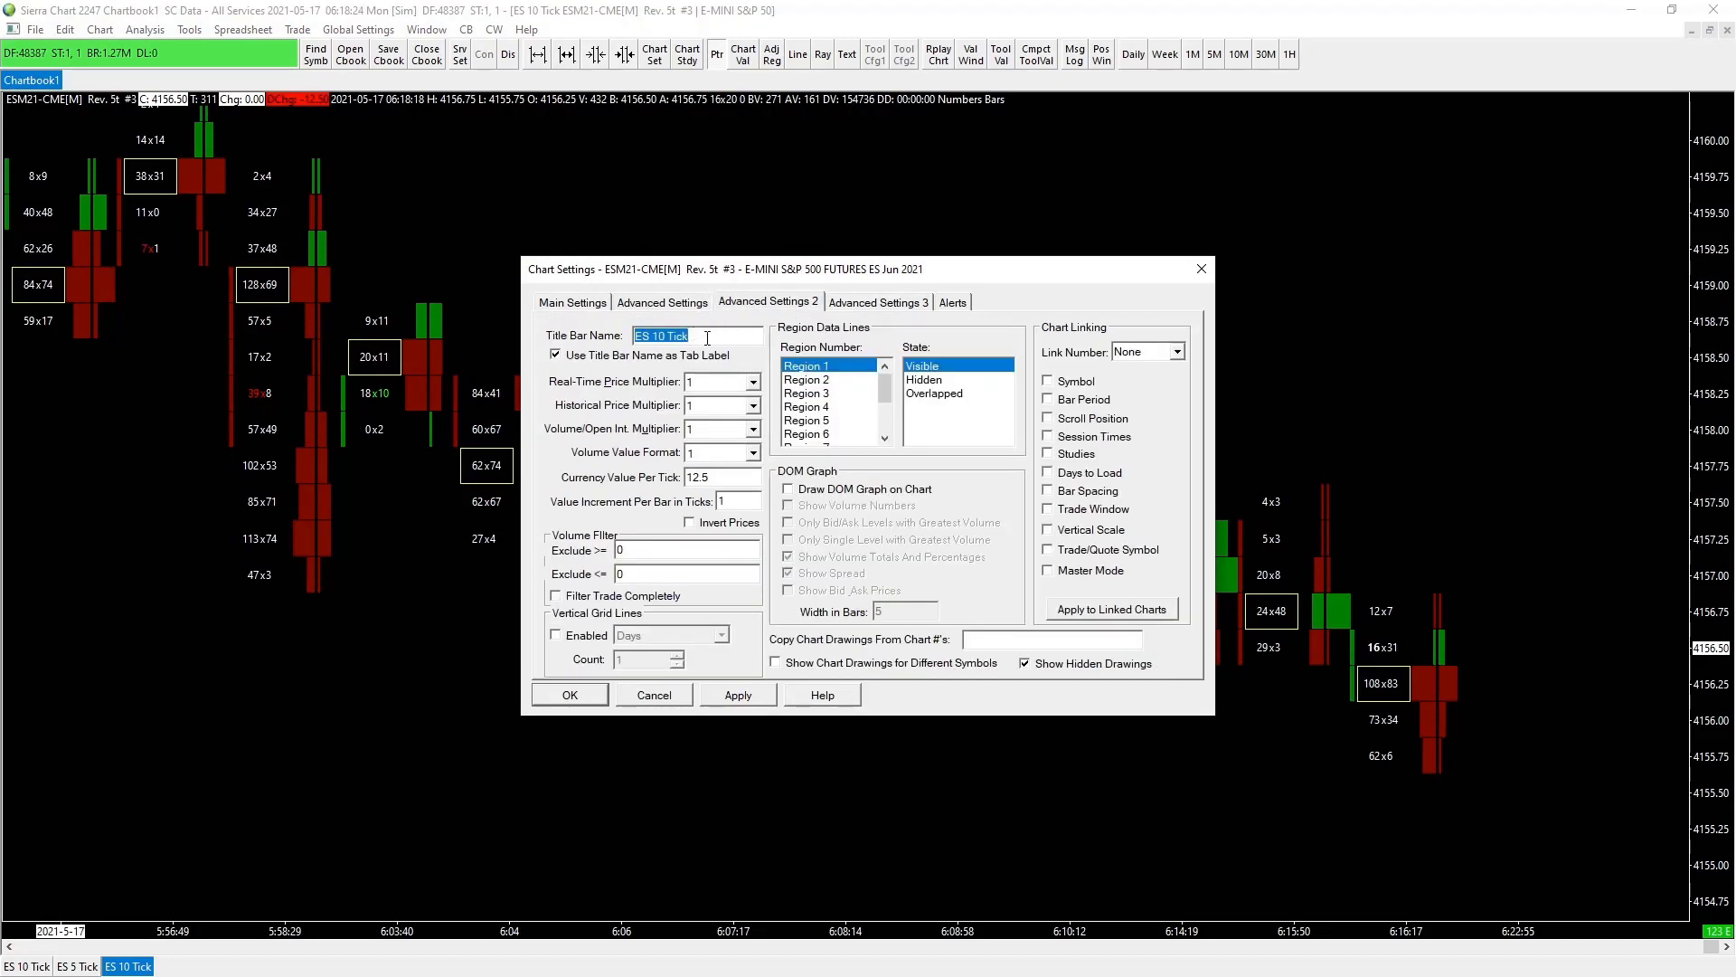
left_click(707, 338)
left_click_drag(653, 336, 692, 337)
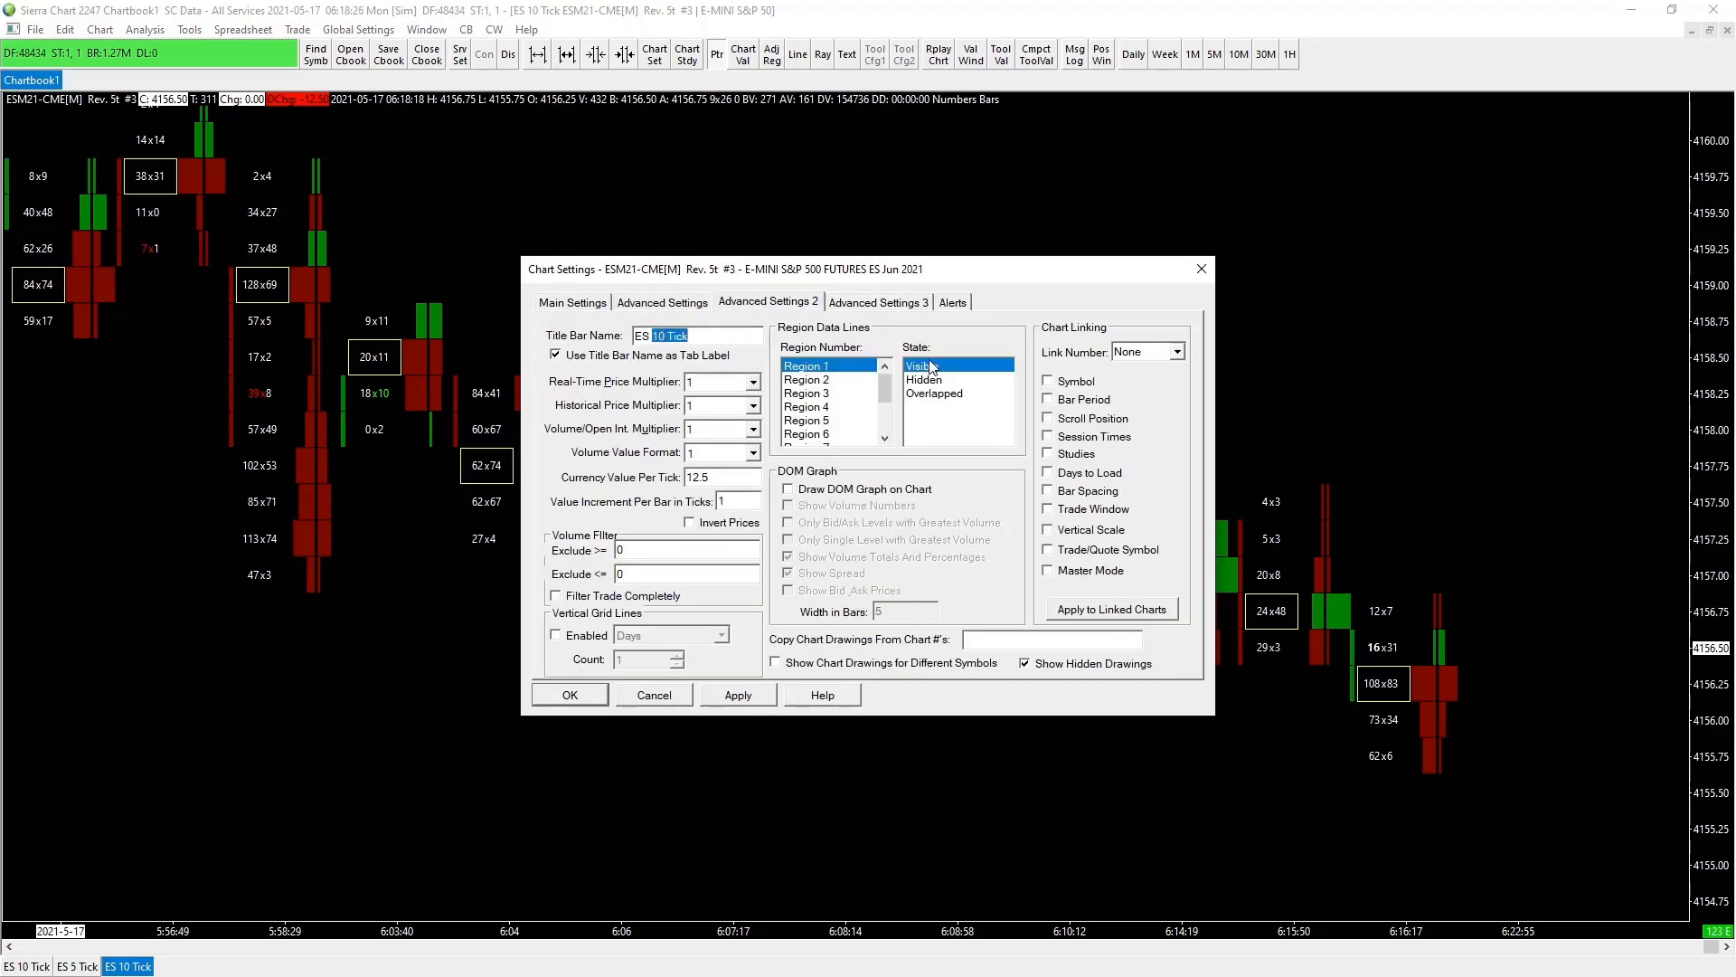
type("Footp")
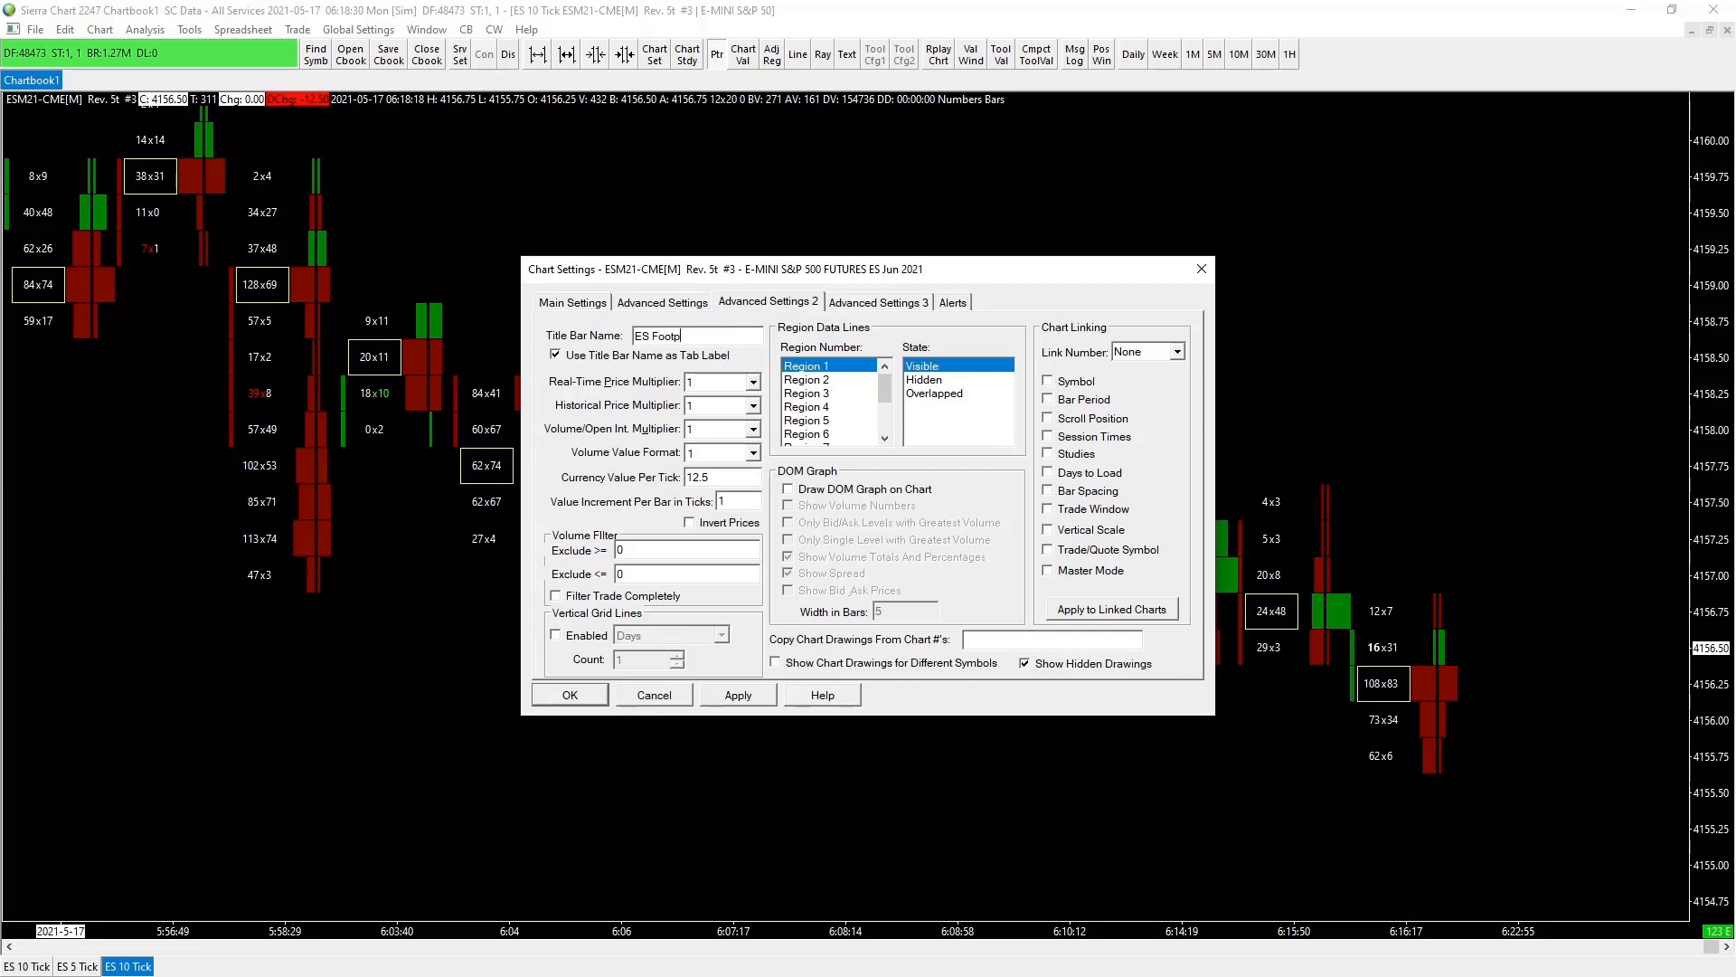
type("rint")
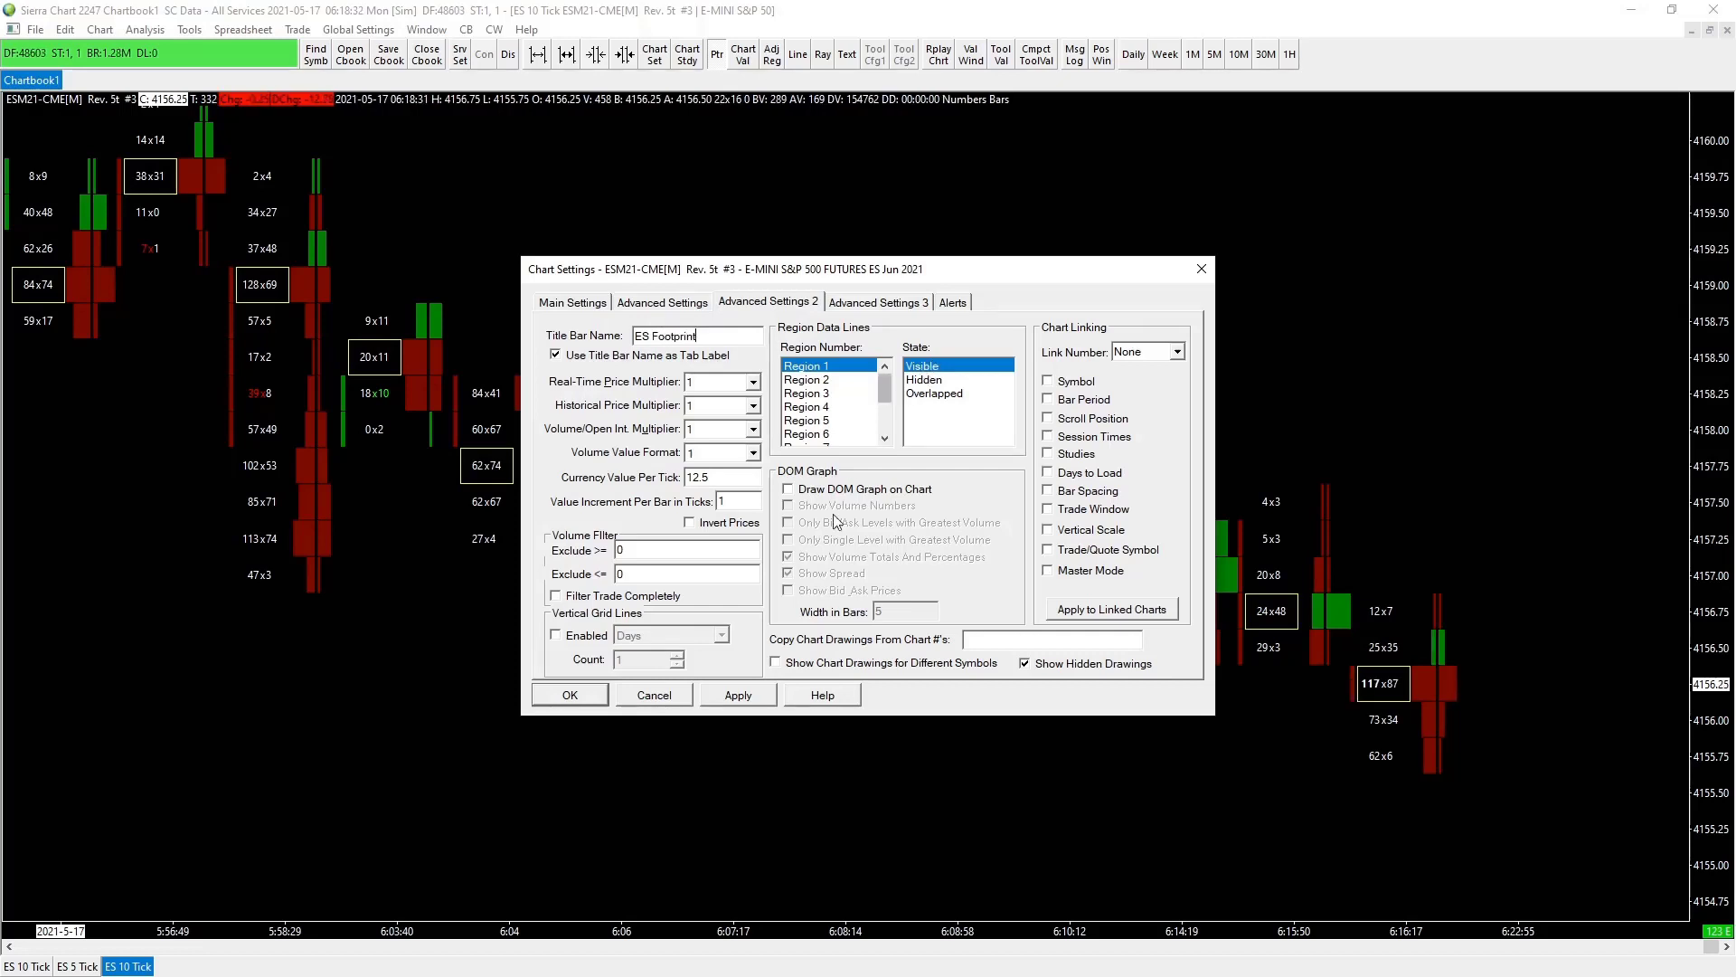
left_click(738, 695)
left_click(603, 696)
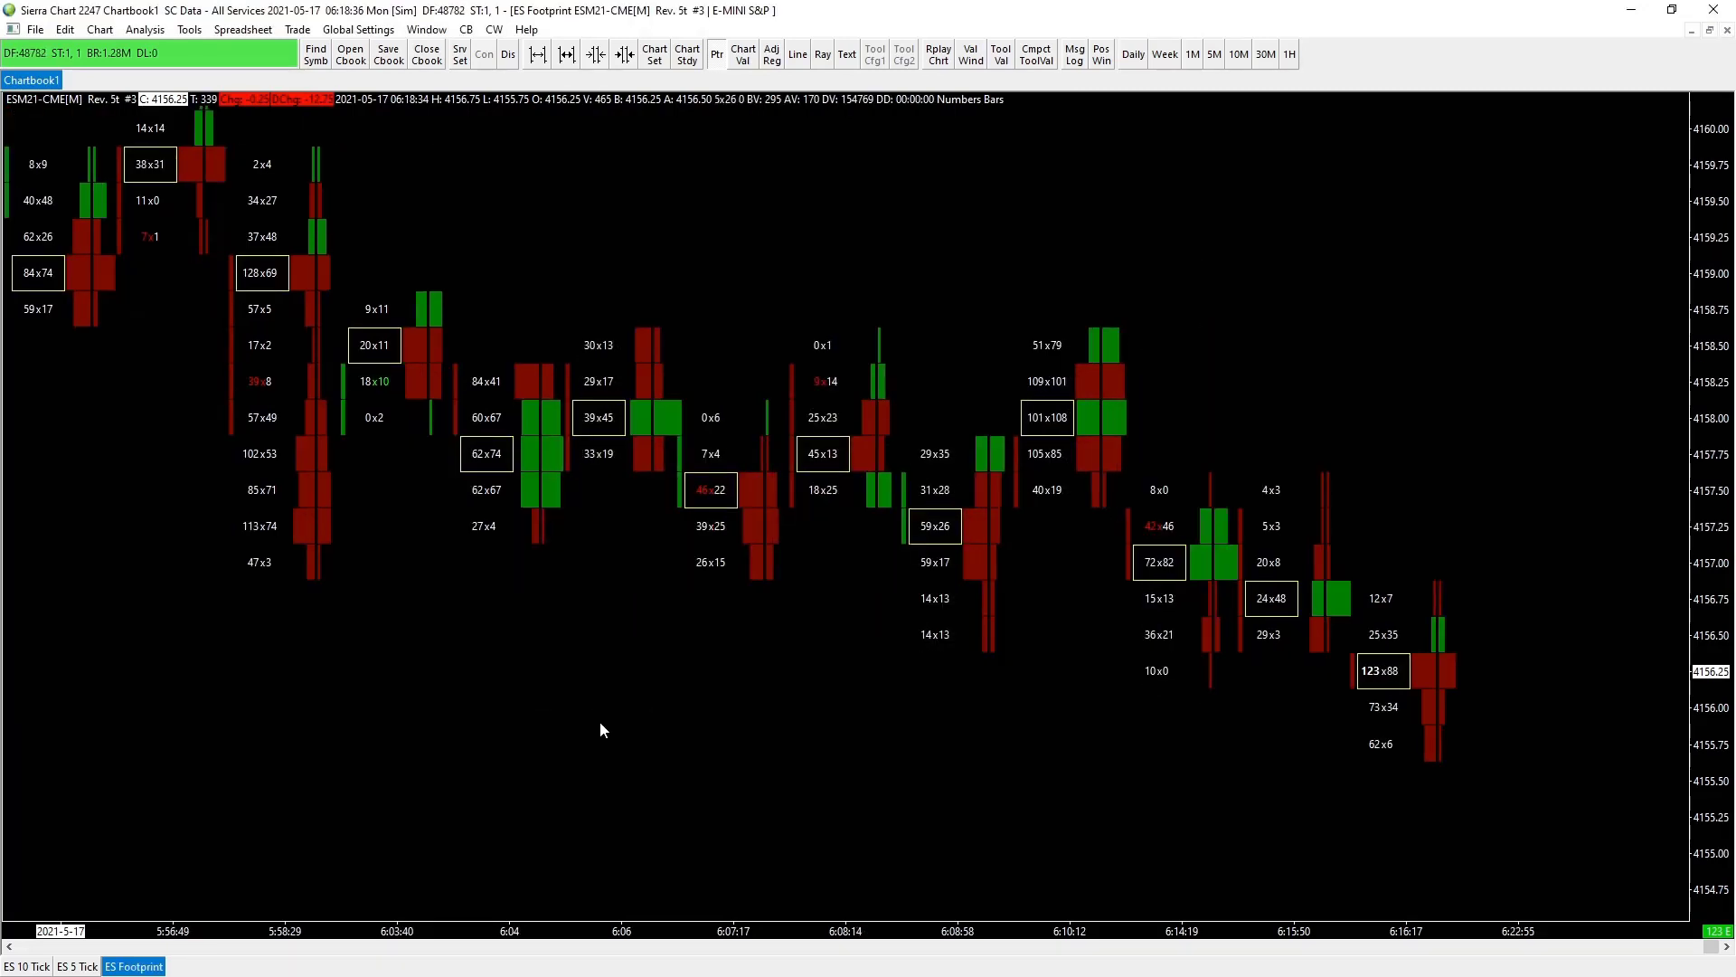
- Restore the ES Footprint chart to a full-height window filling the free space right of the two range charts, and slightly compress its price scale
key("ctrl+F5")
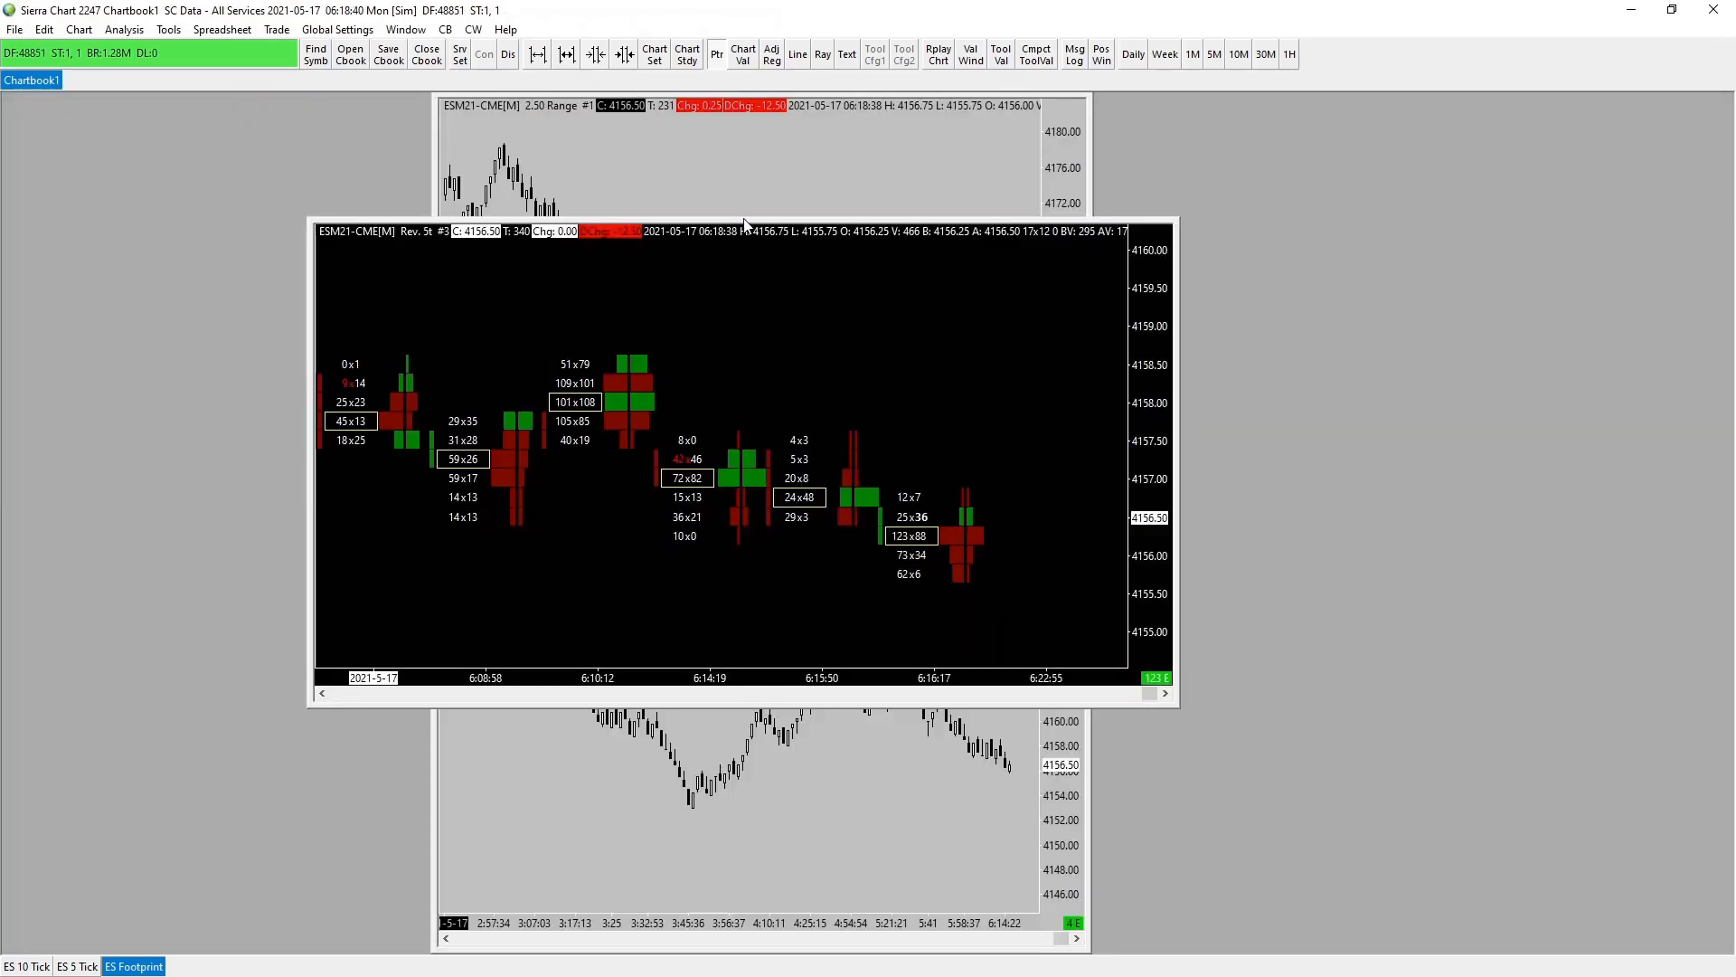
left_click_drag(744, 222, 1313, 95)
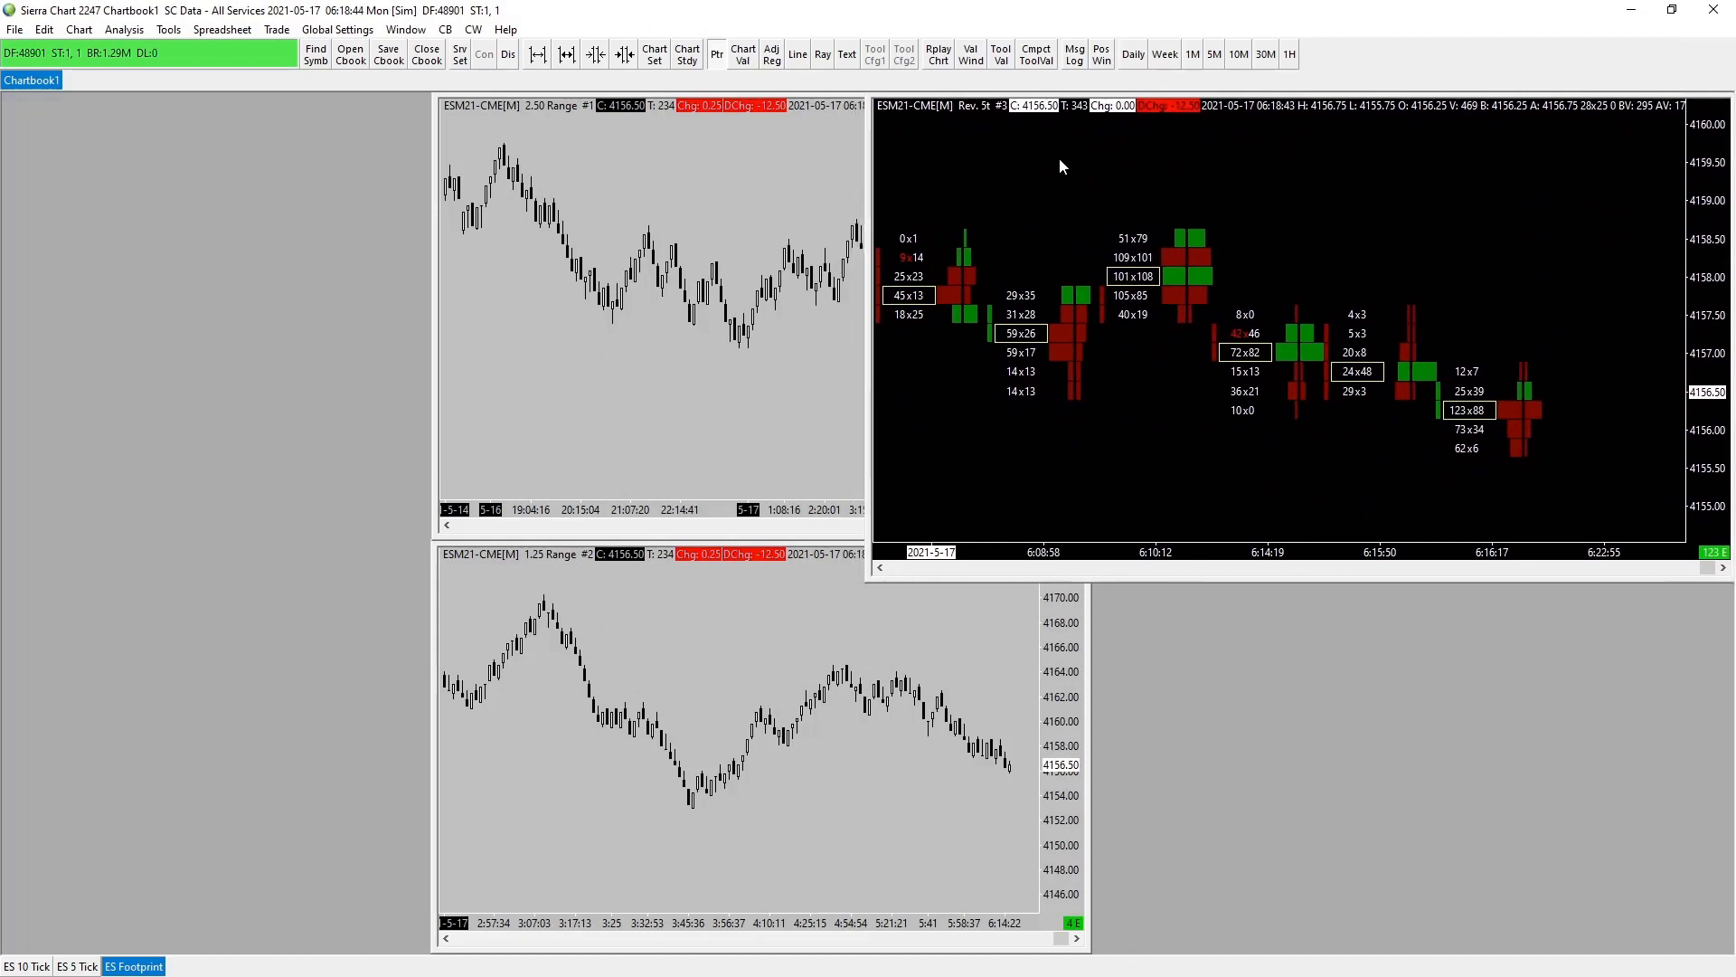
left_click_drag(868, 252, 1095, 253)
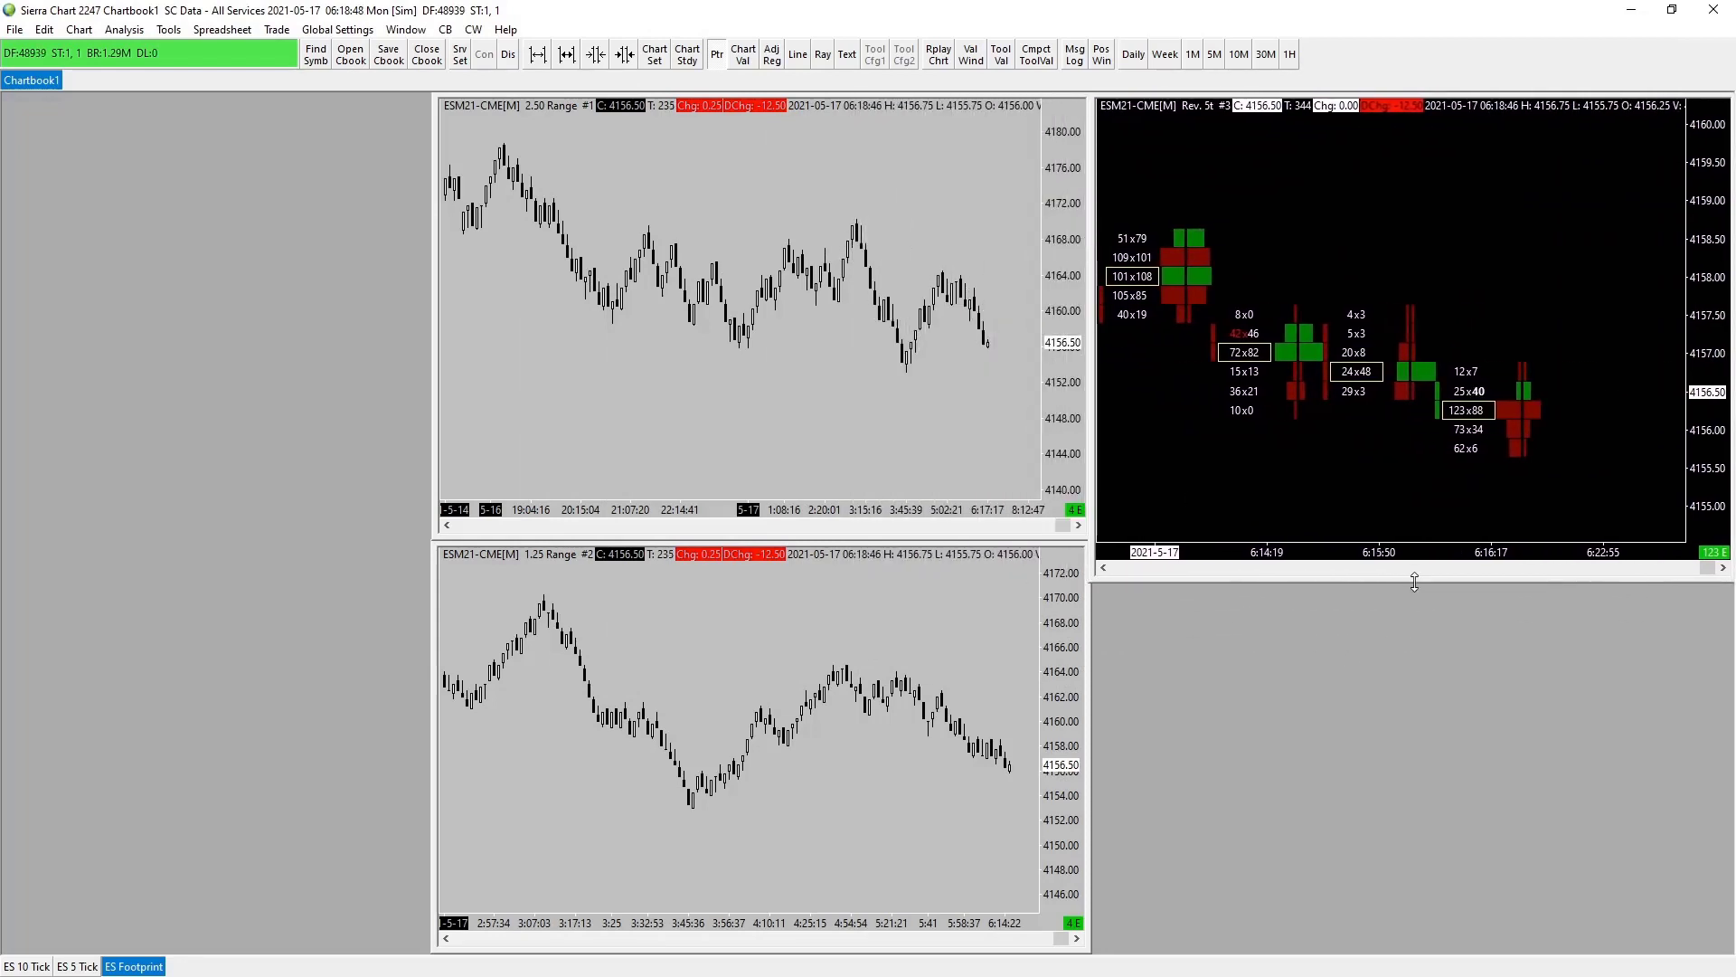
left_click_drag(1415, 580, 1403, 945)
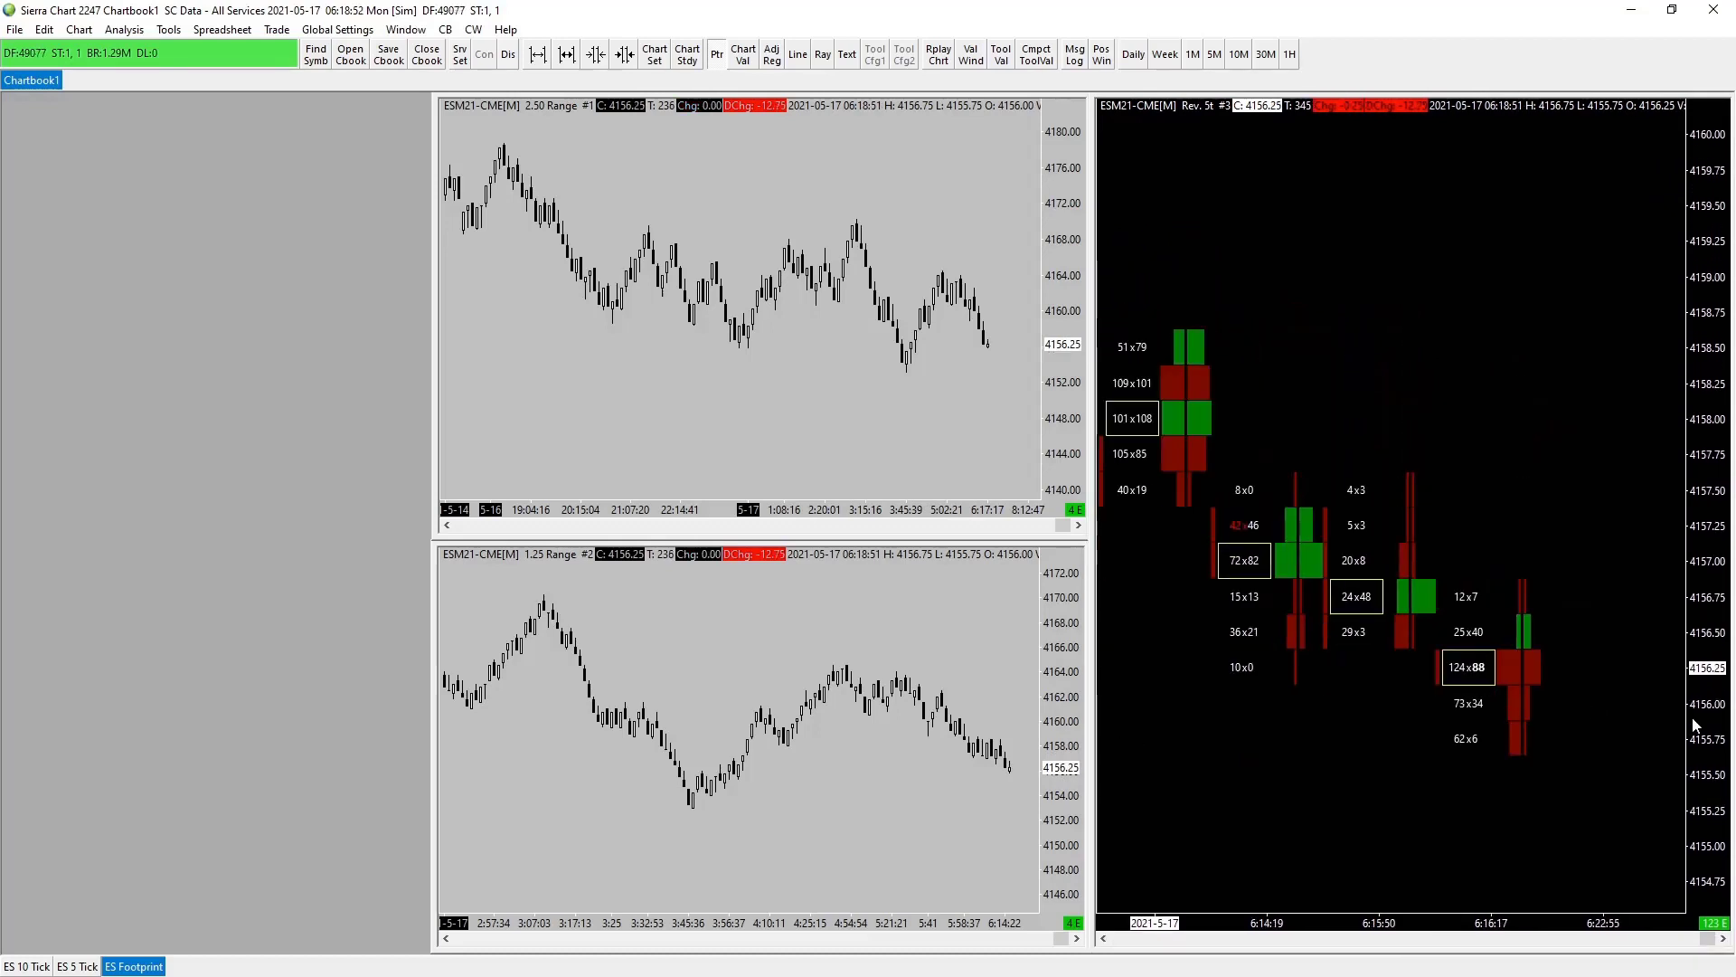
scroll(1690, 718, "down", 3)
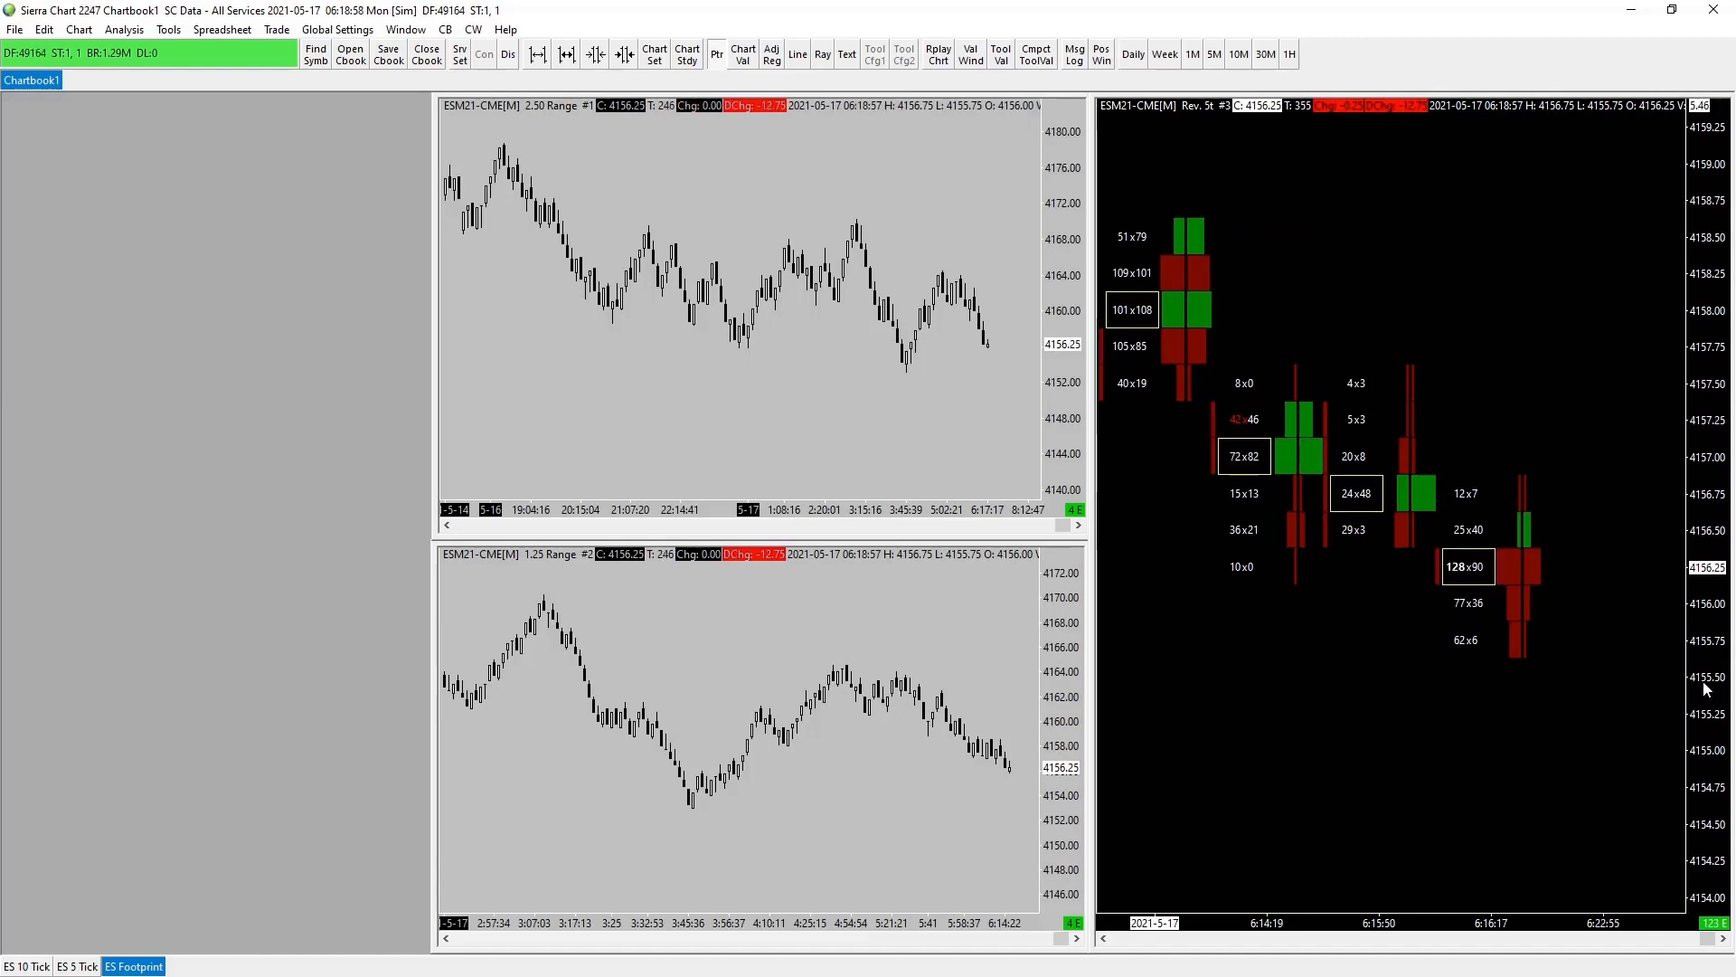
left_click_drag(1697, 706, 1604, 751)
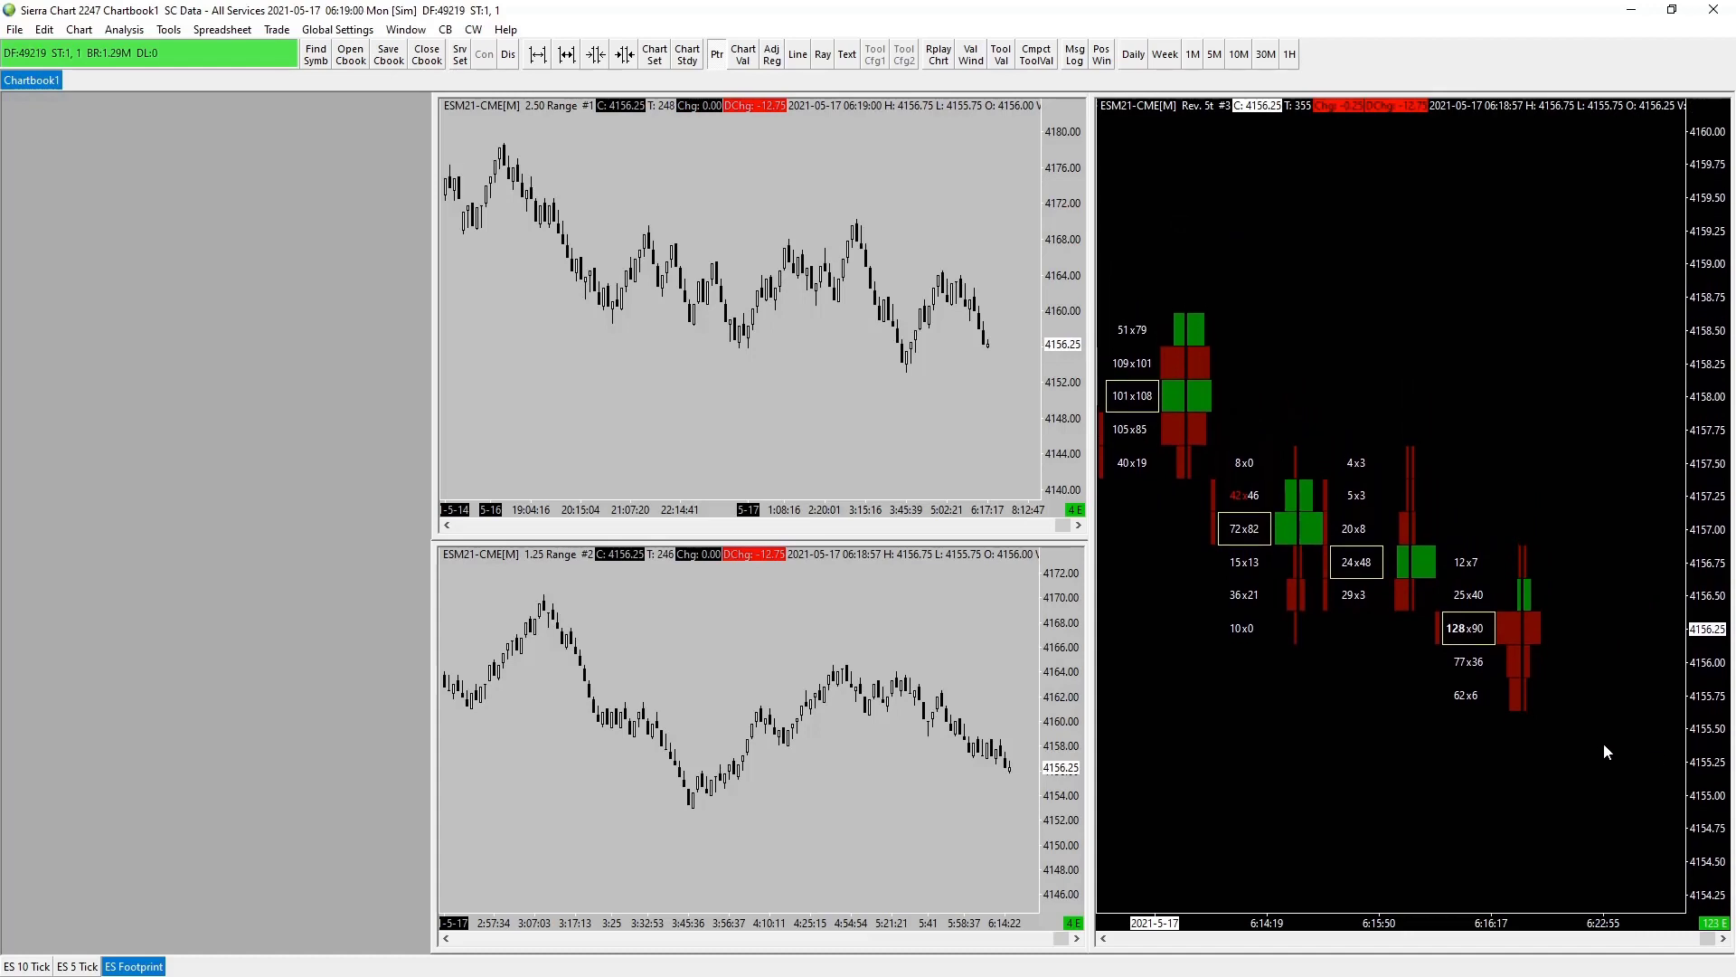